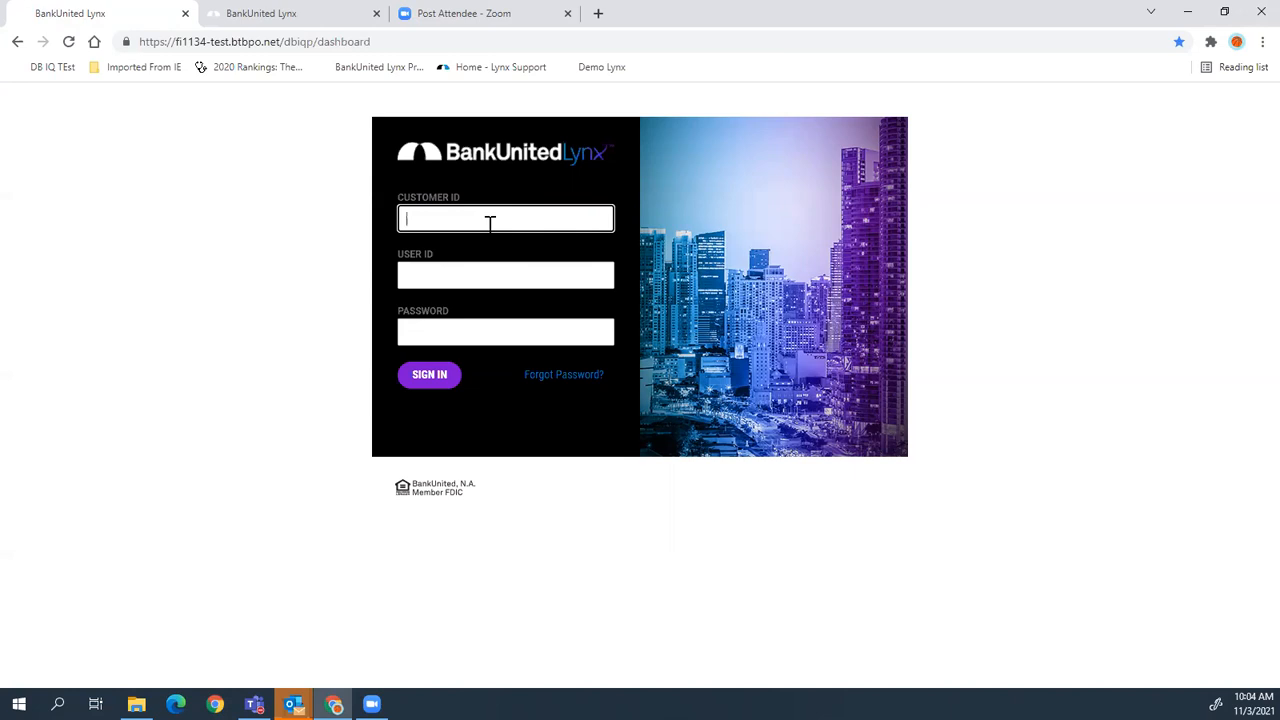
- Sign in to Lynx with the customer ID, user ID and account password
type("d3")
key("Tab")
key("Tab")
type("********")
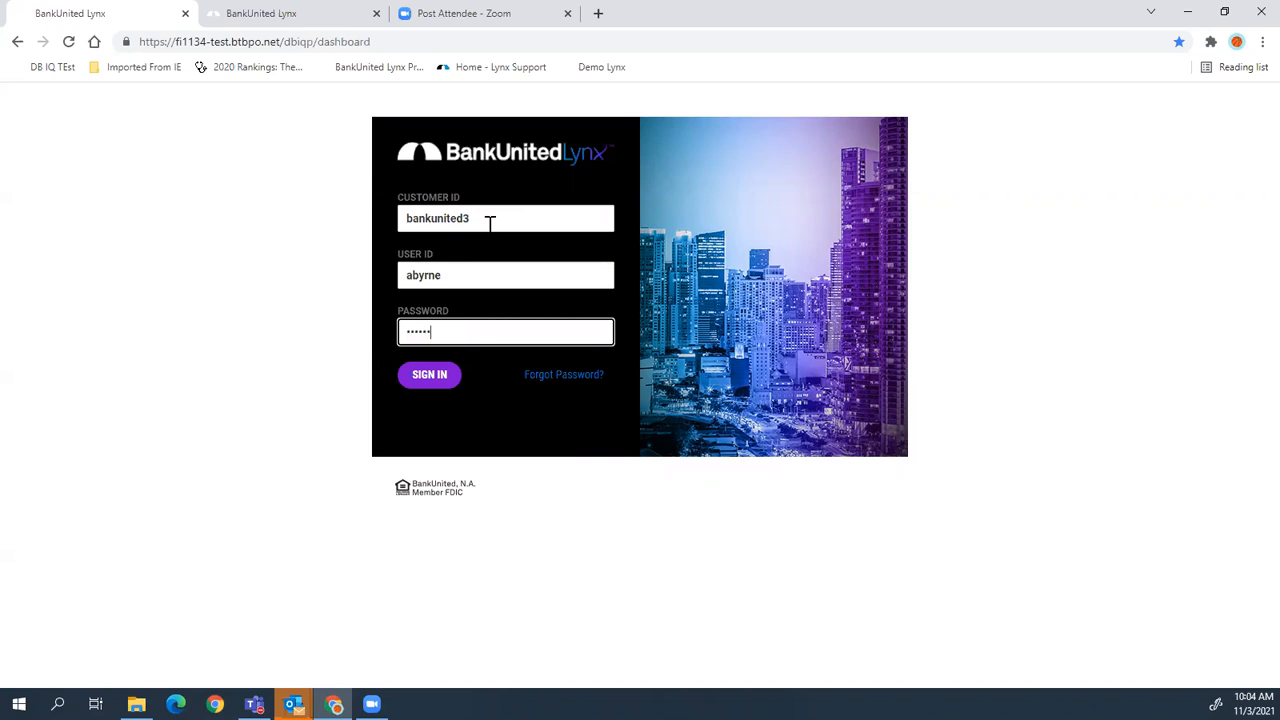
type("*")
left_click(431, 384)
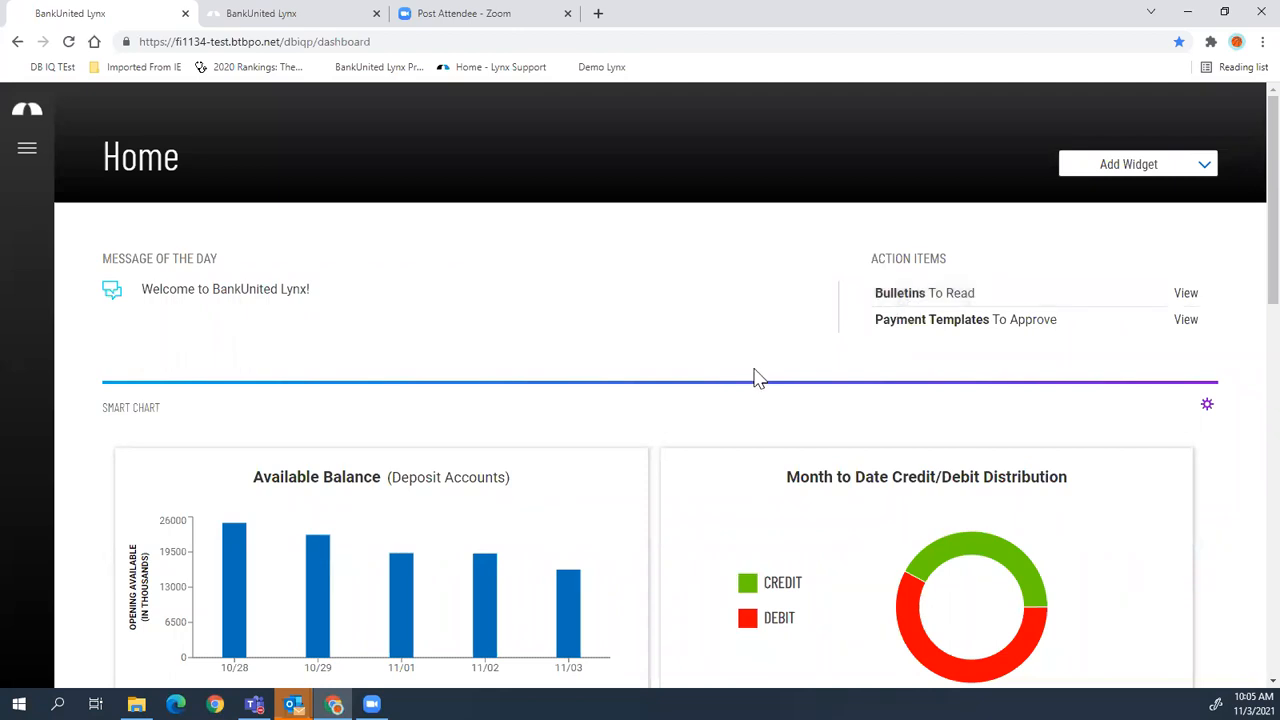
scroll(750, 376, "down", 1)
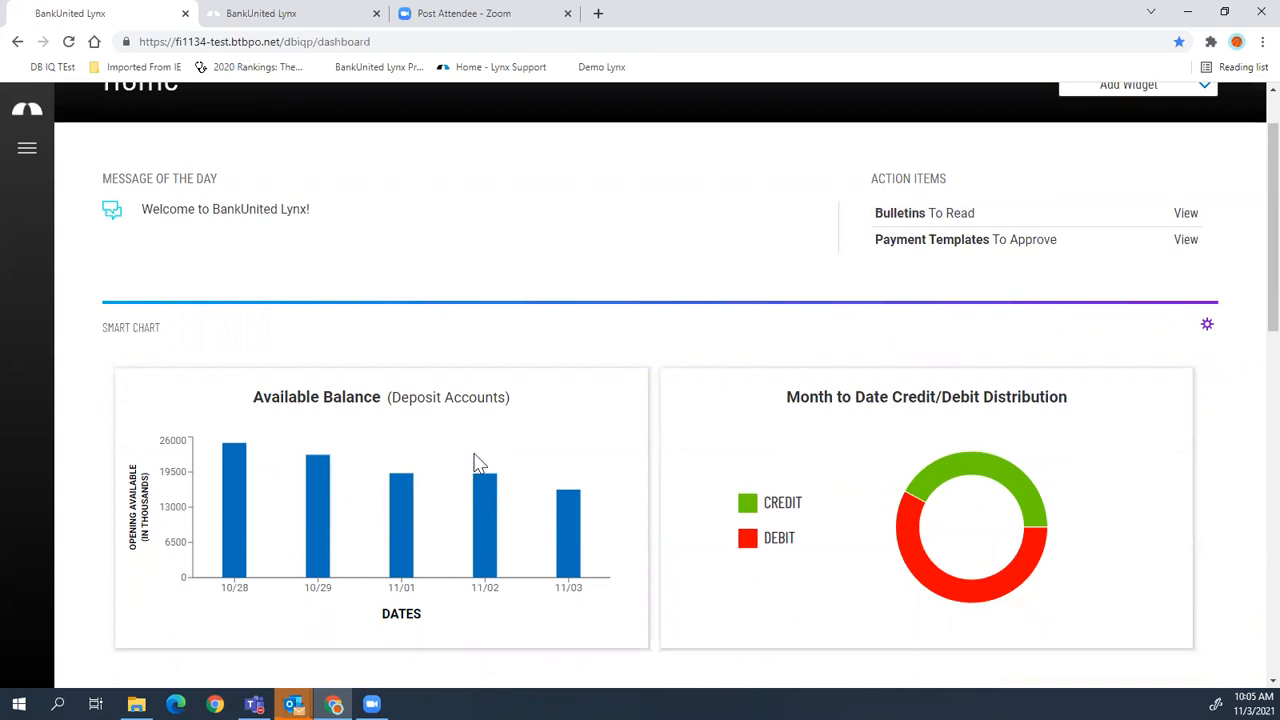
scroll(456, 505, "down", 1)
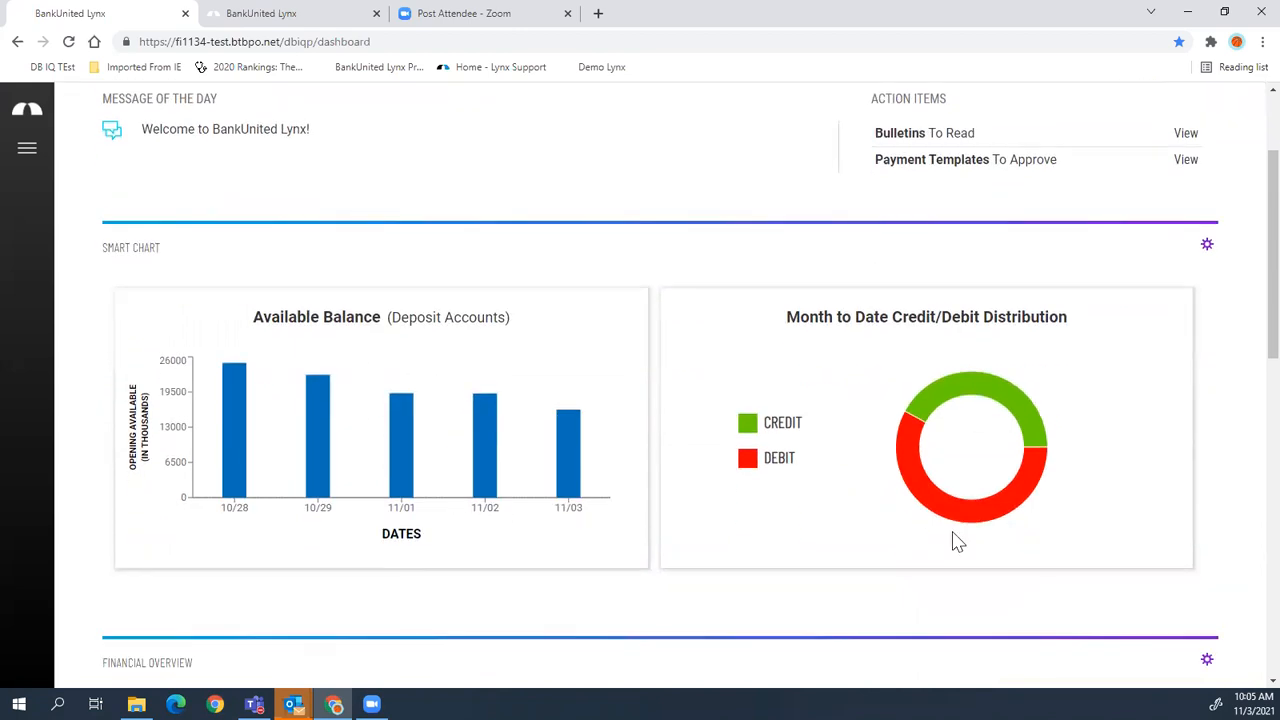
scroll(1068, 533, "down", 3)
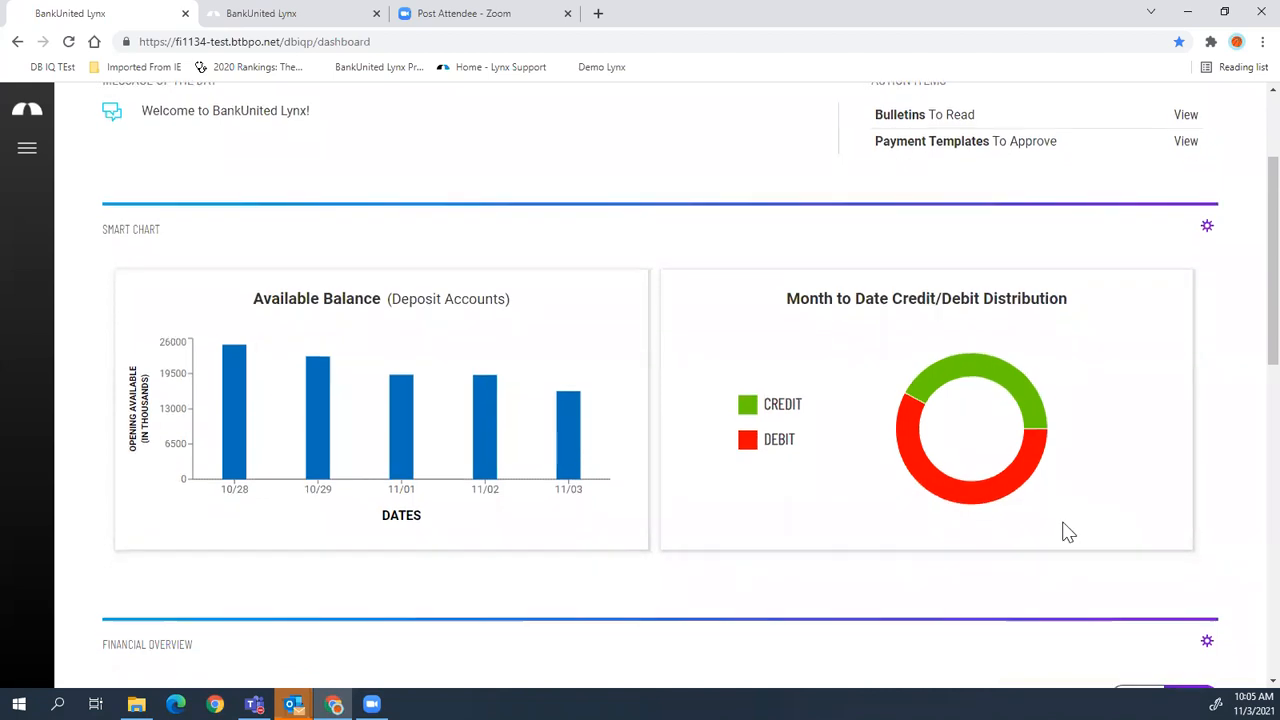
scroll(1067, 533, "down", 2)
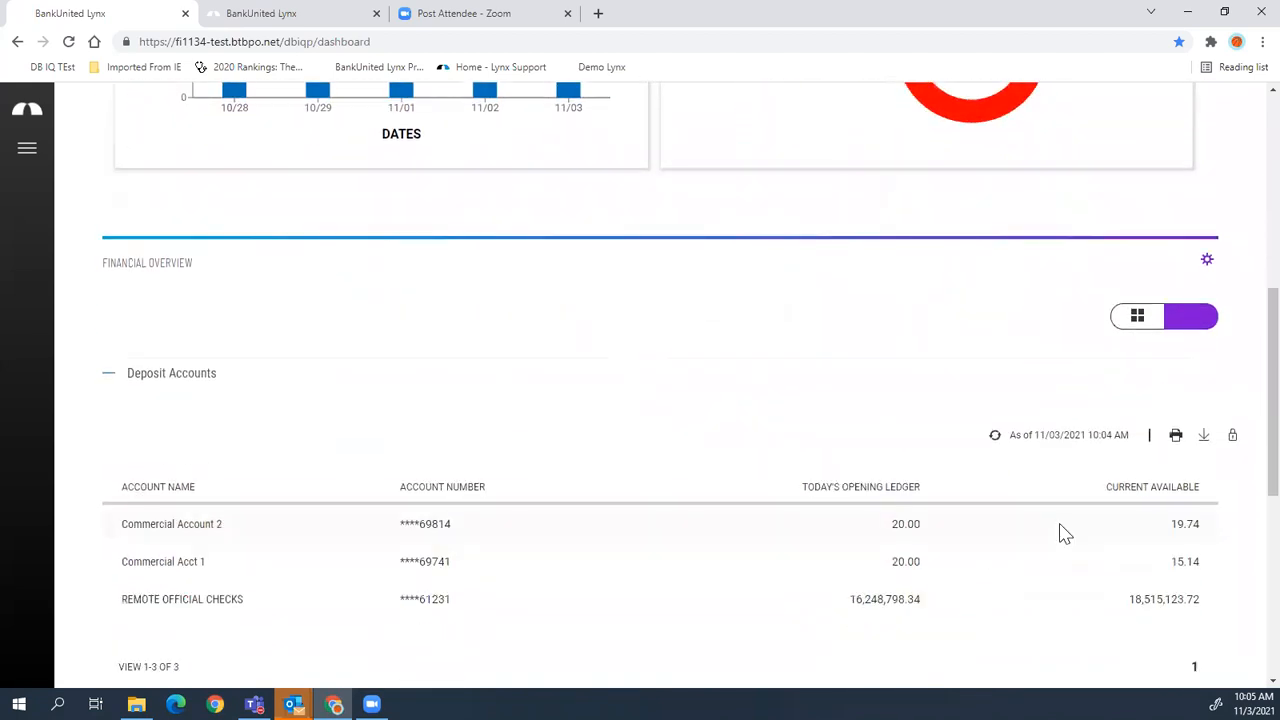
scroll(1050, 529, "down", 1)
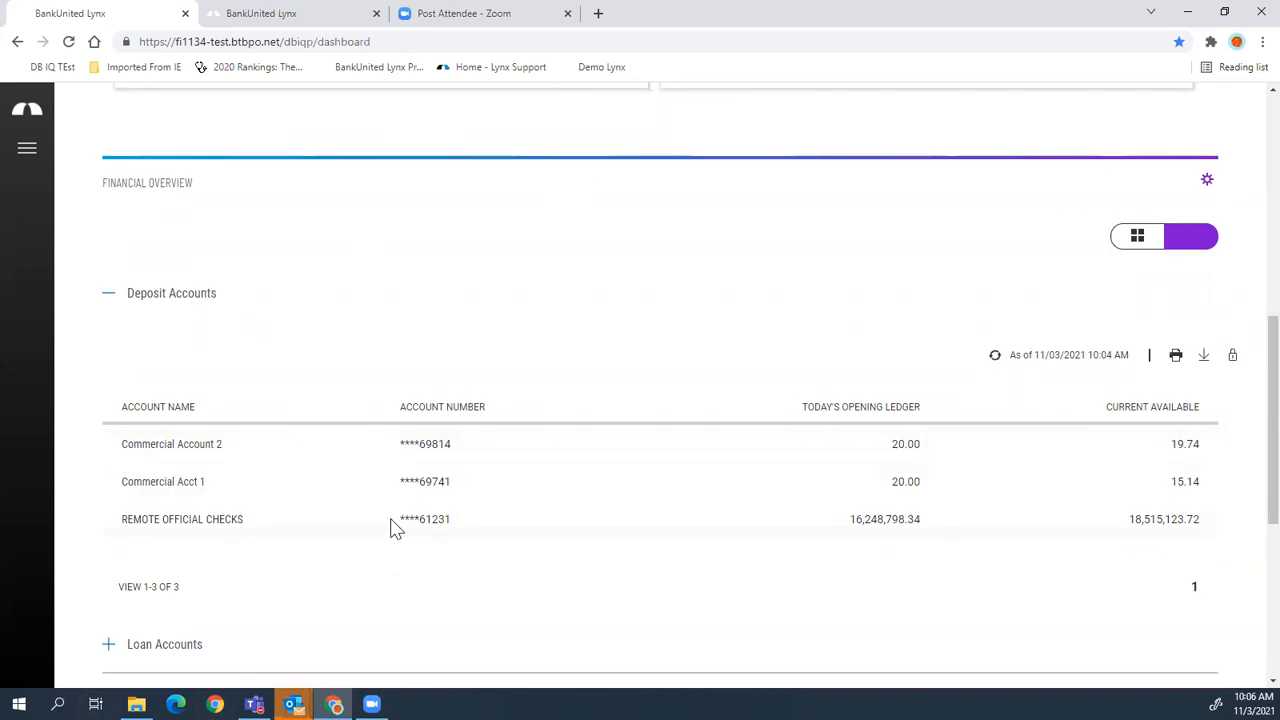
scroll(391, 526, "down", 1)
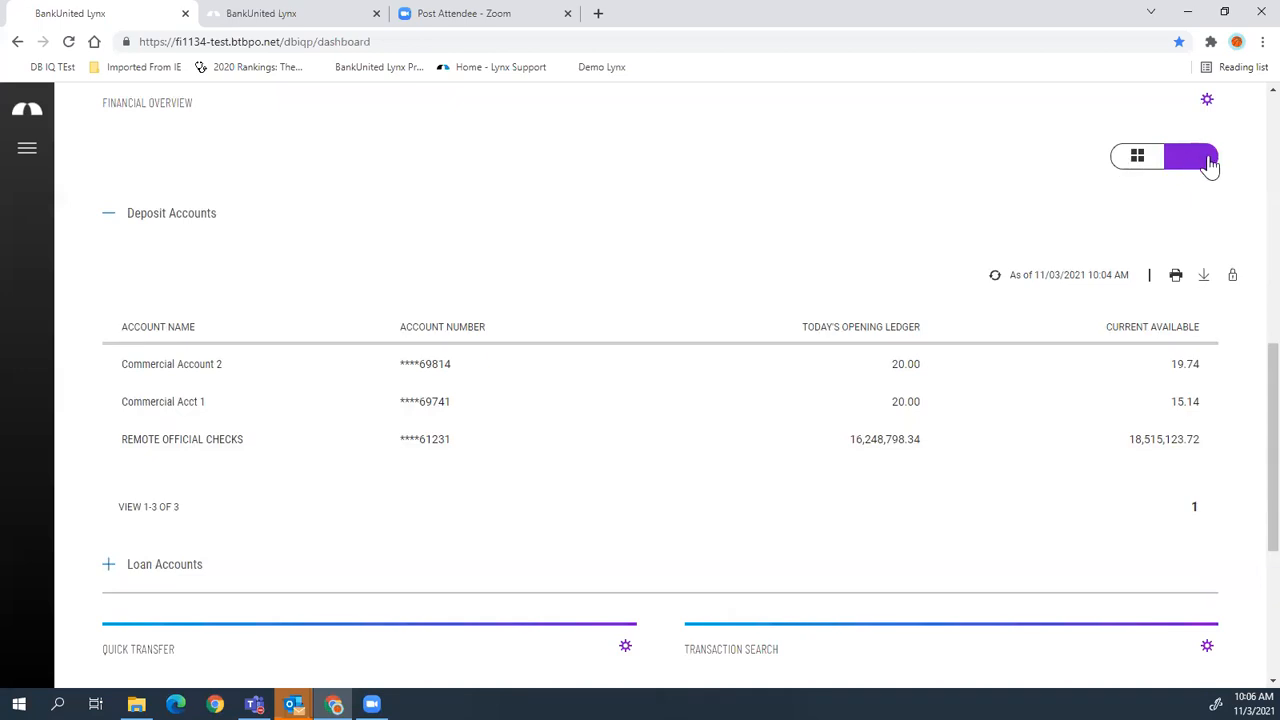
- Show the Financial Overview accounts as cards and zoom the page out to 90%
left_click(1138, 160)
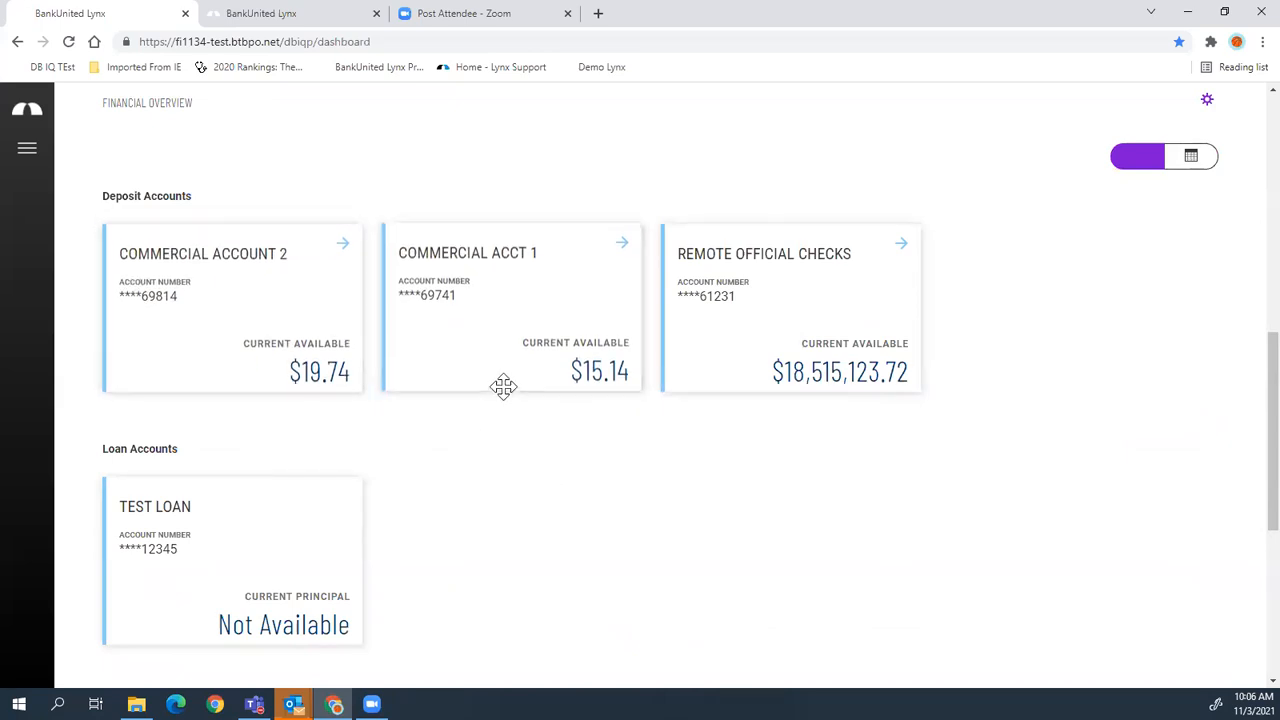
left_click(1198, 160)
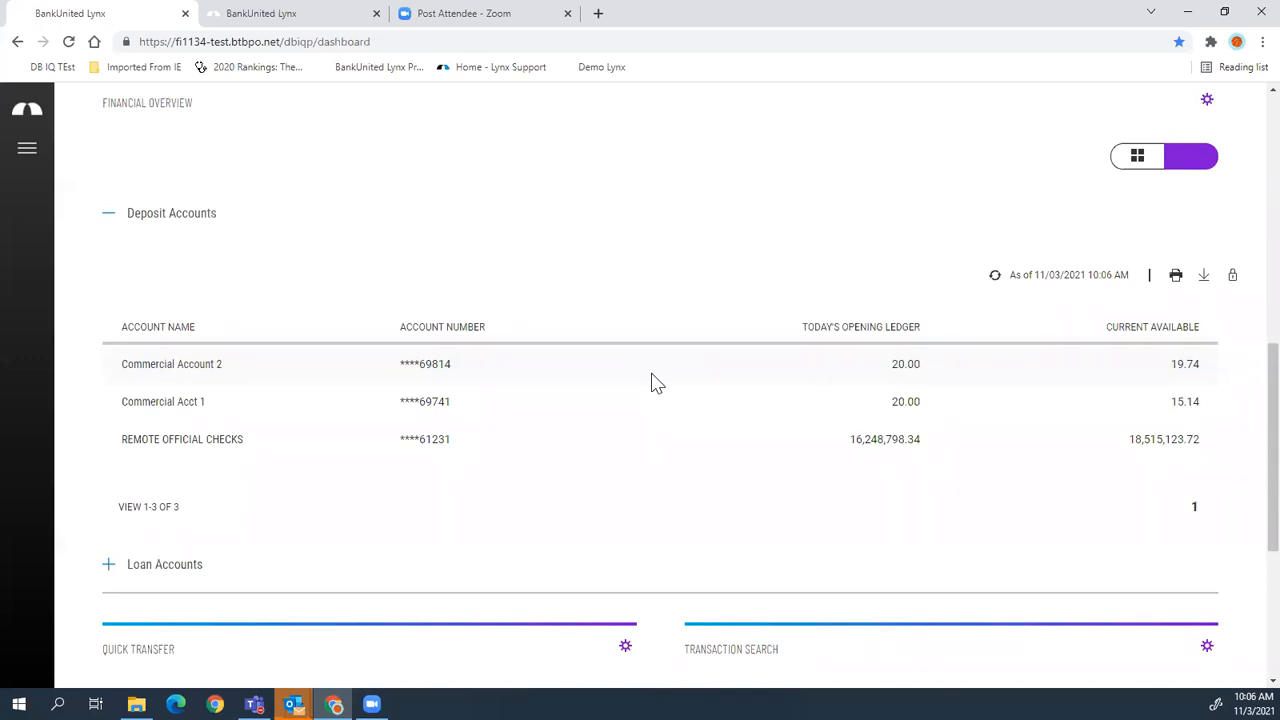
left_click(1137, 157)
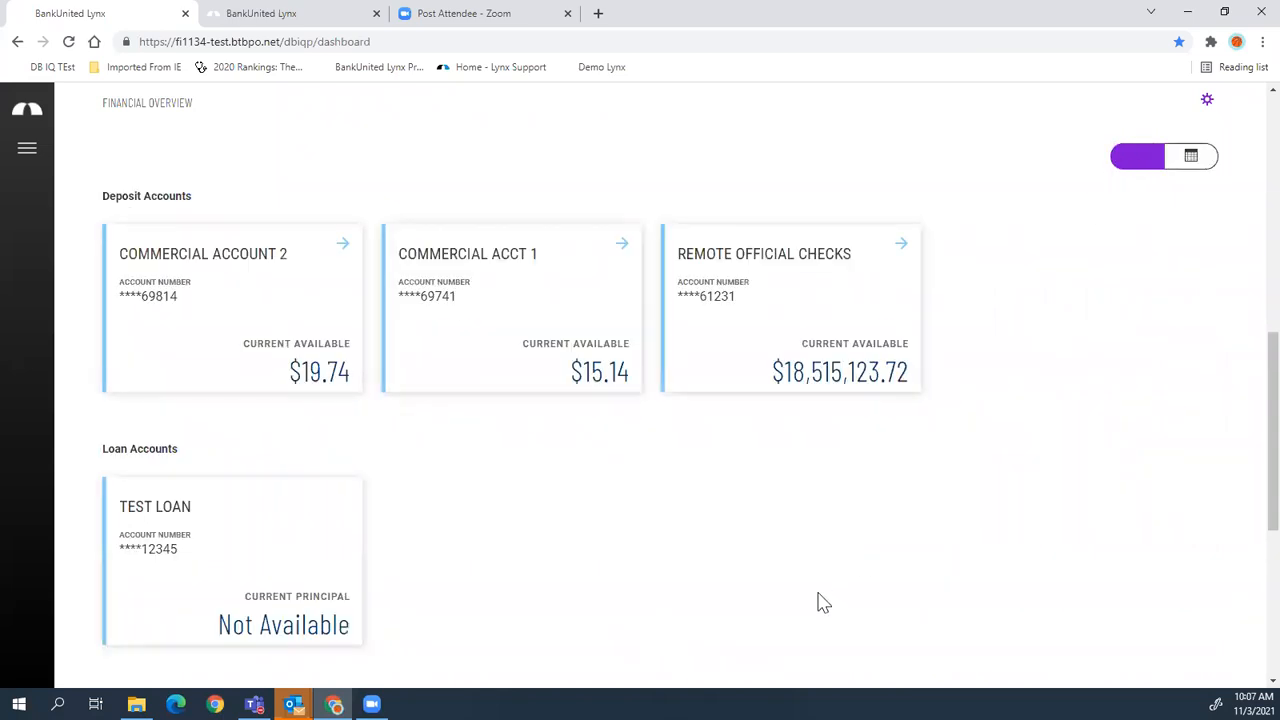
key("ctrl+minus")
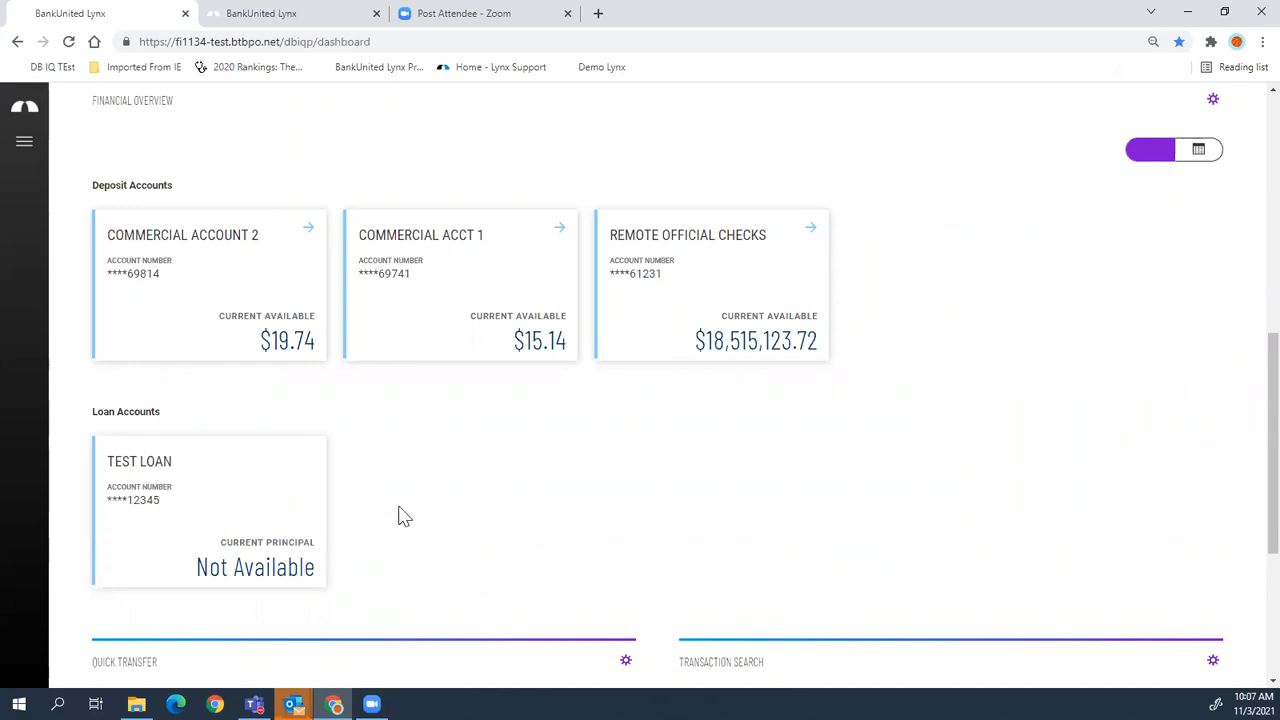
- Drag Commercial Account 2 onto Commercial Acct 1 and submit a $1.00 transfer
left_click_drag(171, 294, 443, 311)
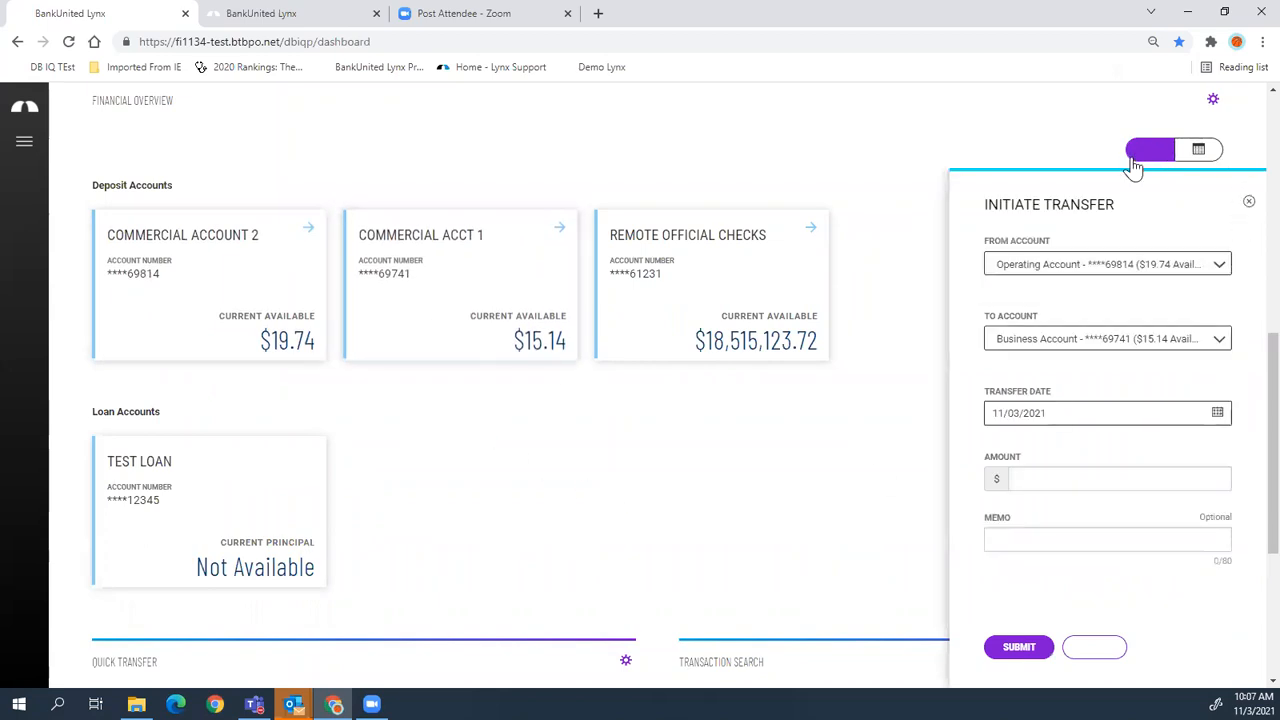
left_click(1114, 467)
type("0.01")
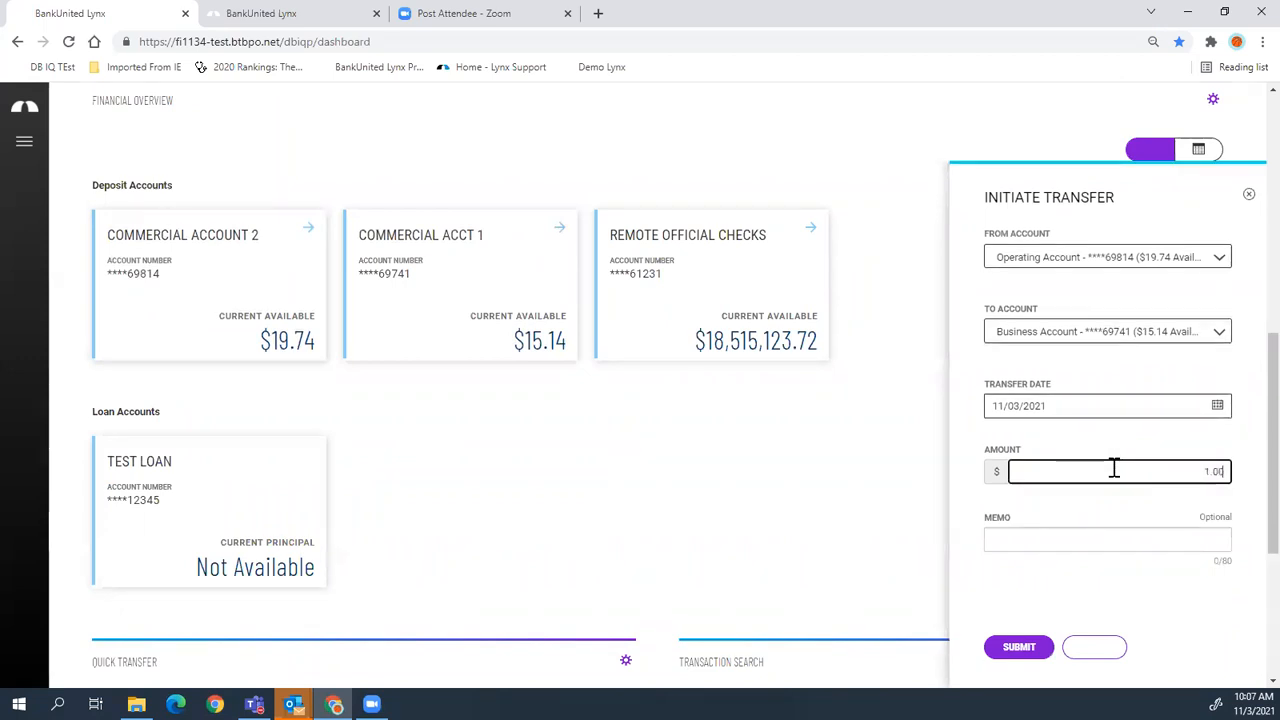
left_click(1014, 647)
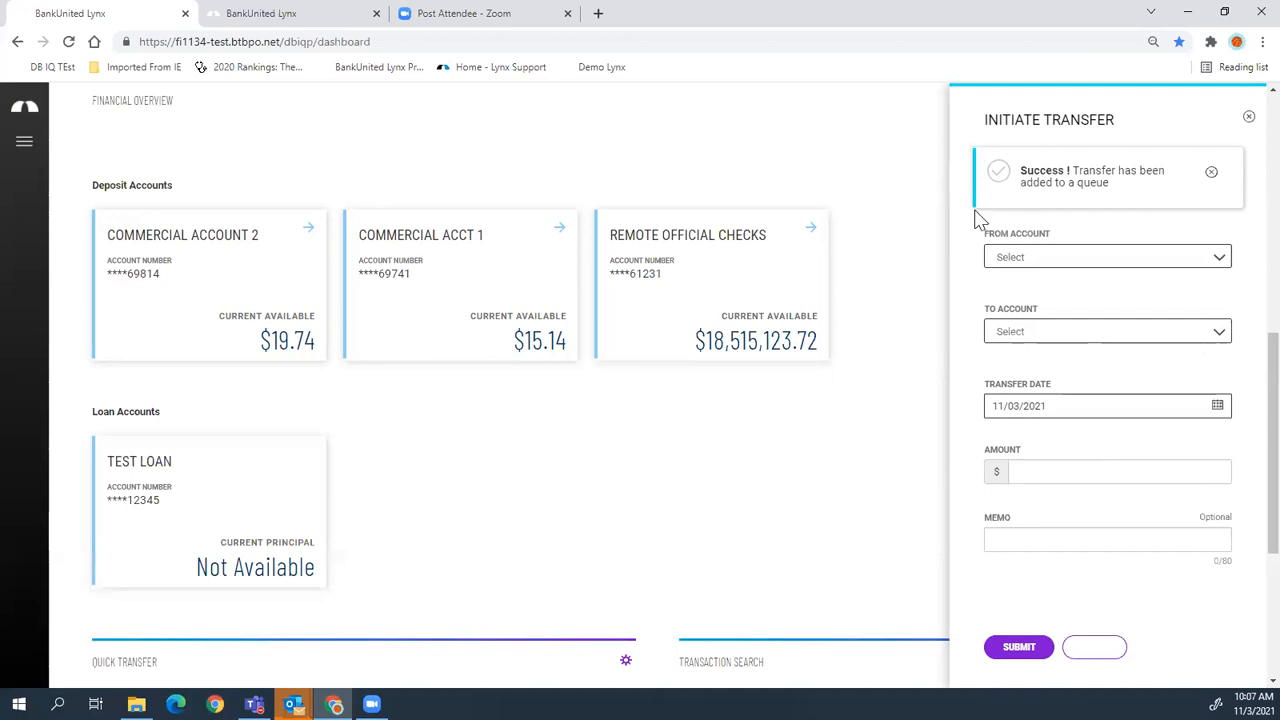
left_click(1248, 121)
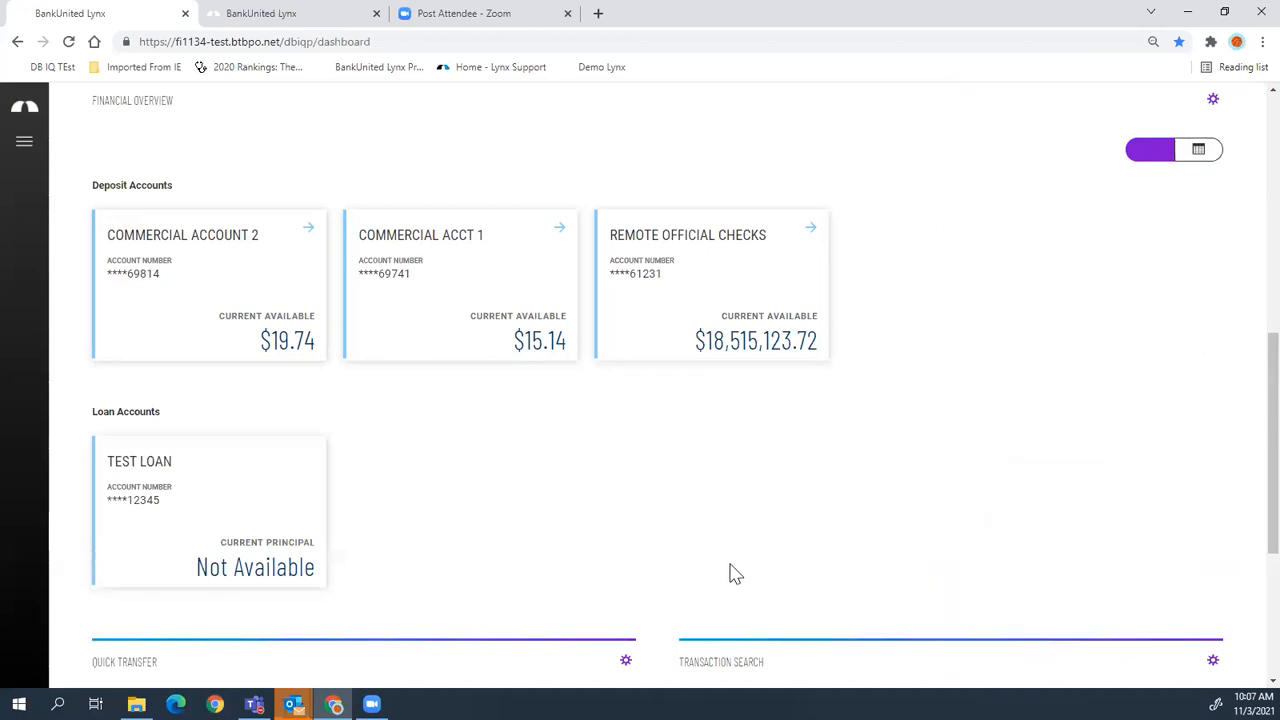
scroll(731, 571, "down", 2)
scroll(740, 549, "down", 1)
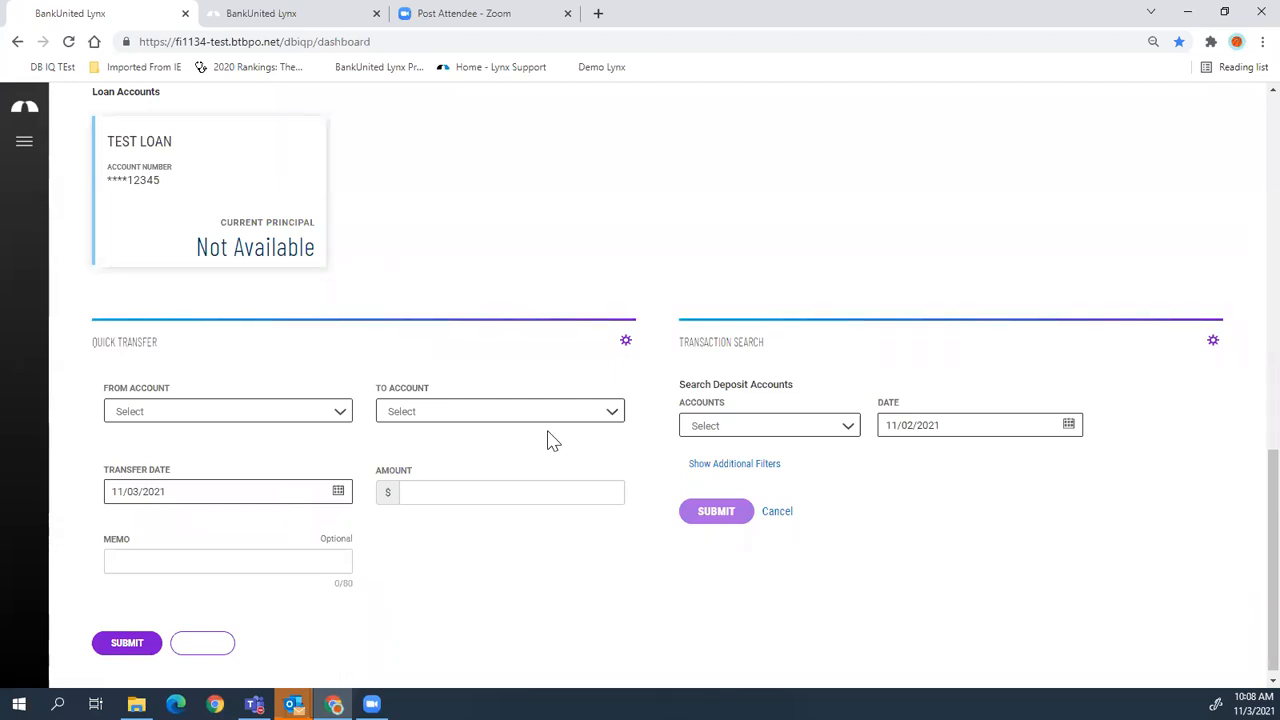
left_click_drag(1245, 485, 1245, 125)
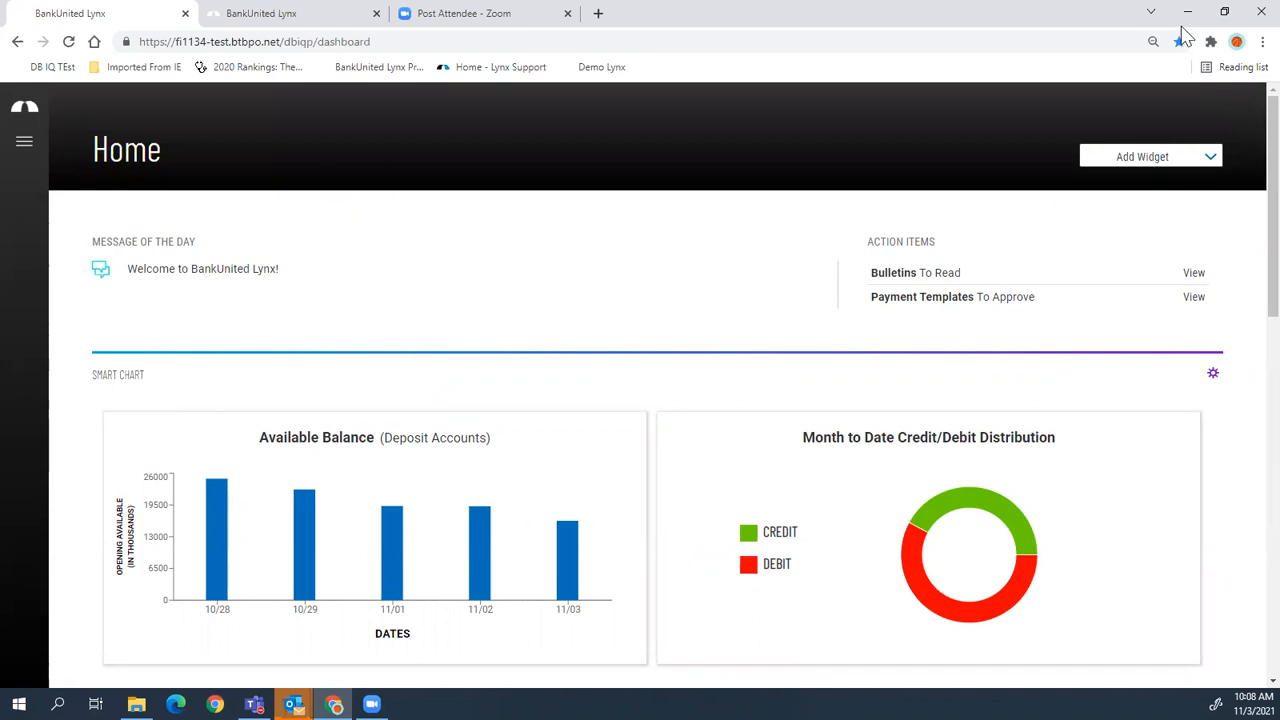
left_click(1200, 160)
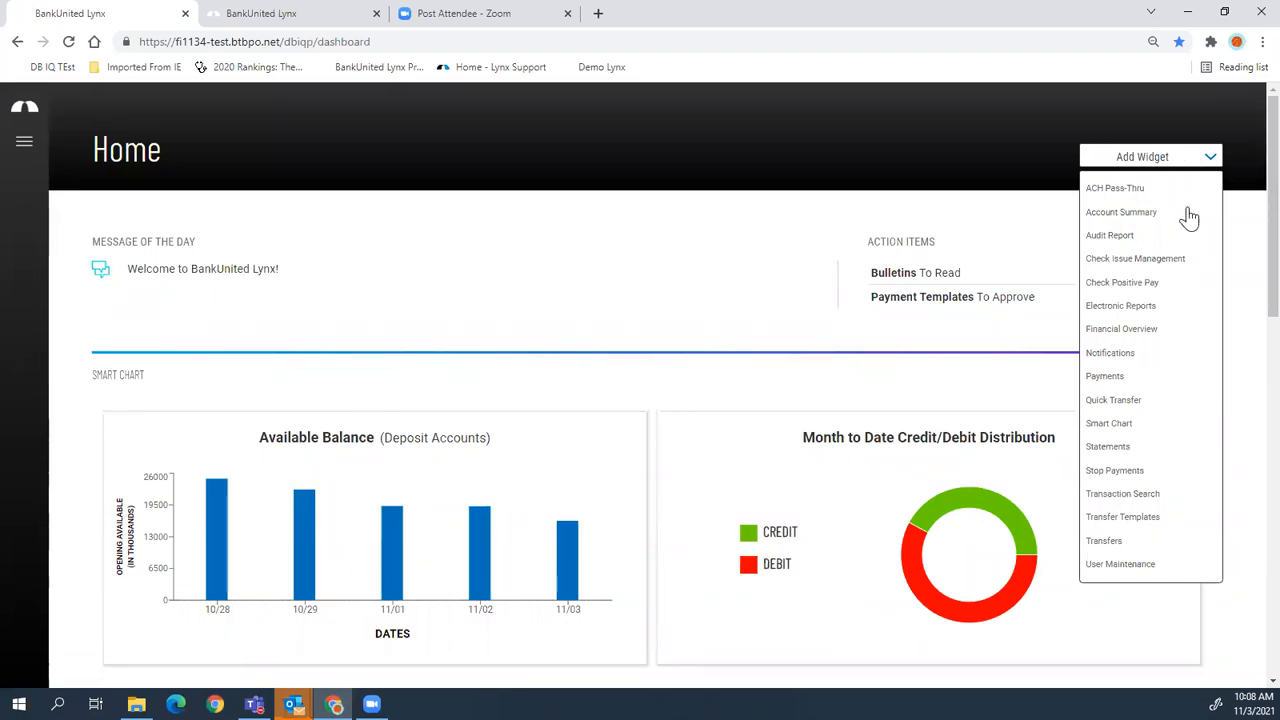
- Add the Check Positive Pay widget, review it, and open the Smart Chart section's options
left_click(1130, 286)
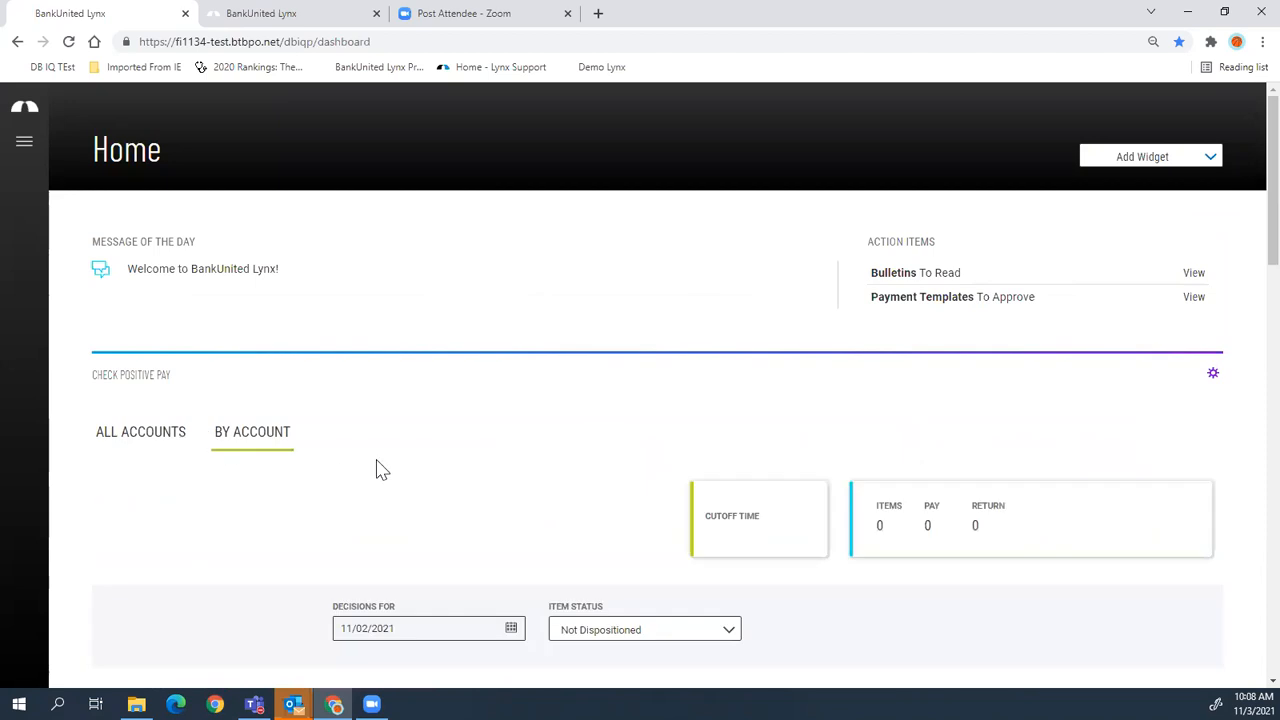
scroll(380, 470, "down", 2)
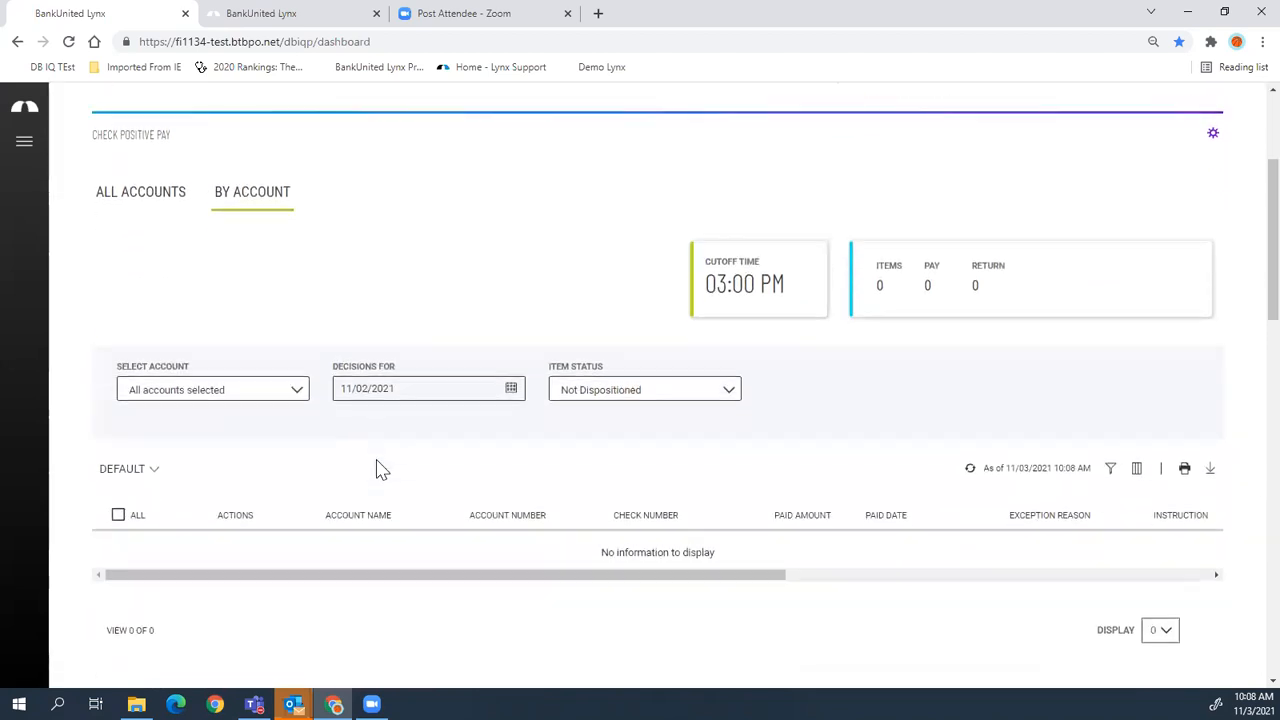
scroll(380, 470, "down", 3)
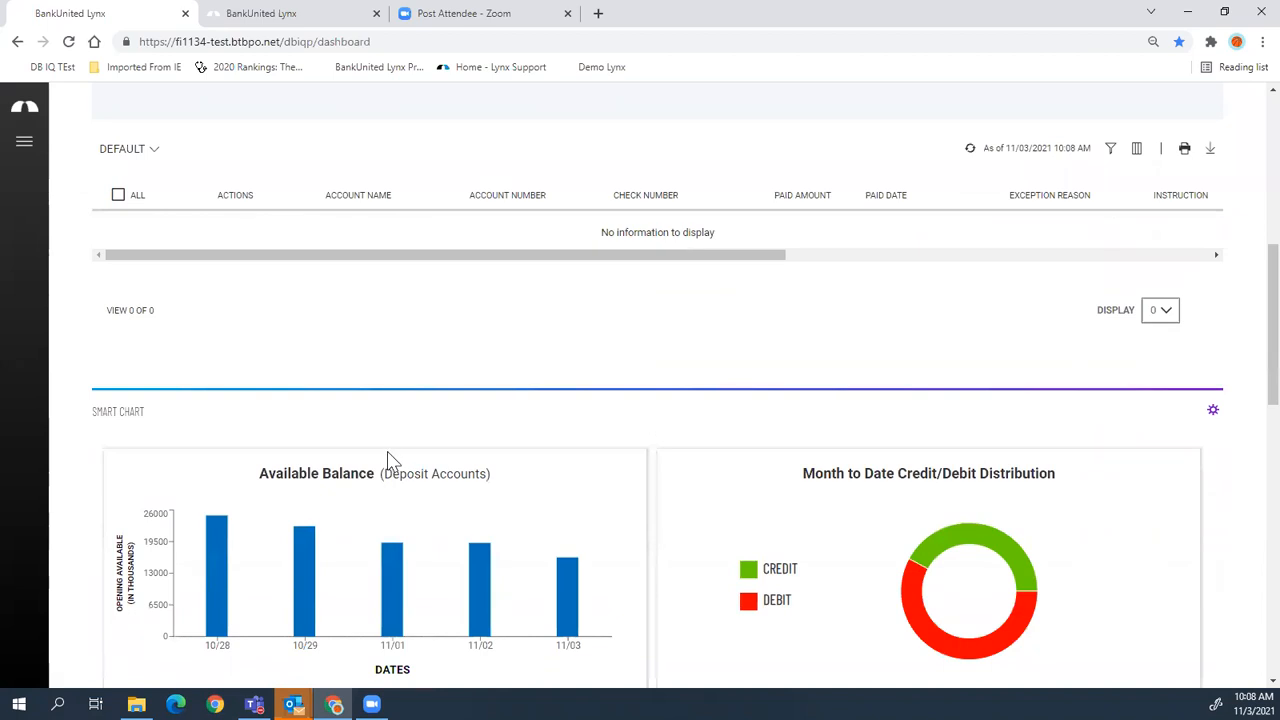
scroll(392, 460, "down", 2)
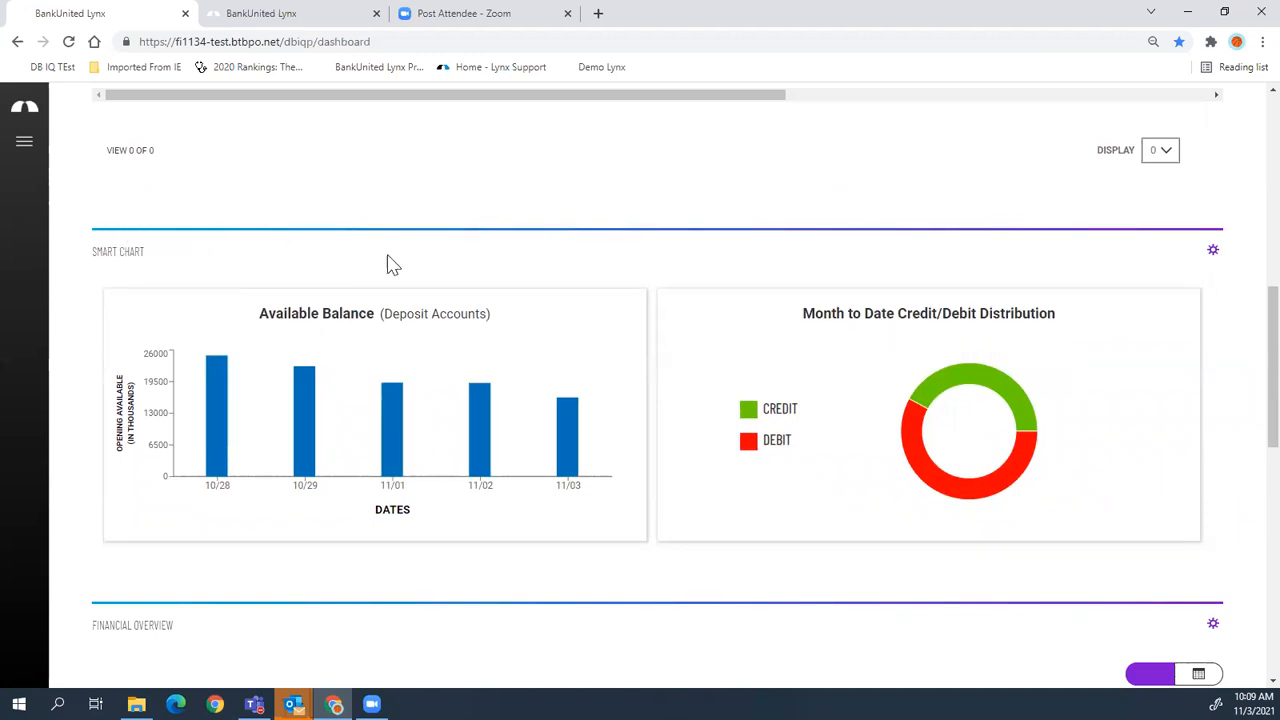
left_click(1216, 258)
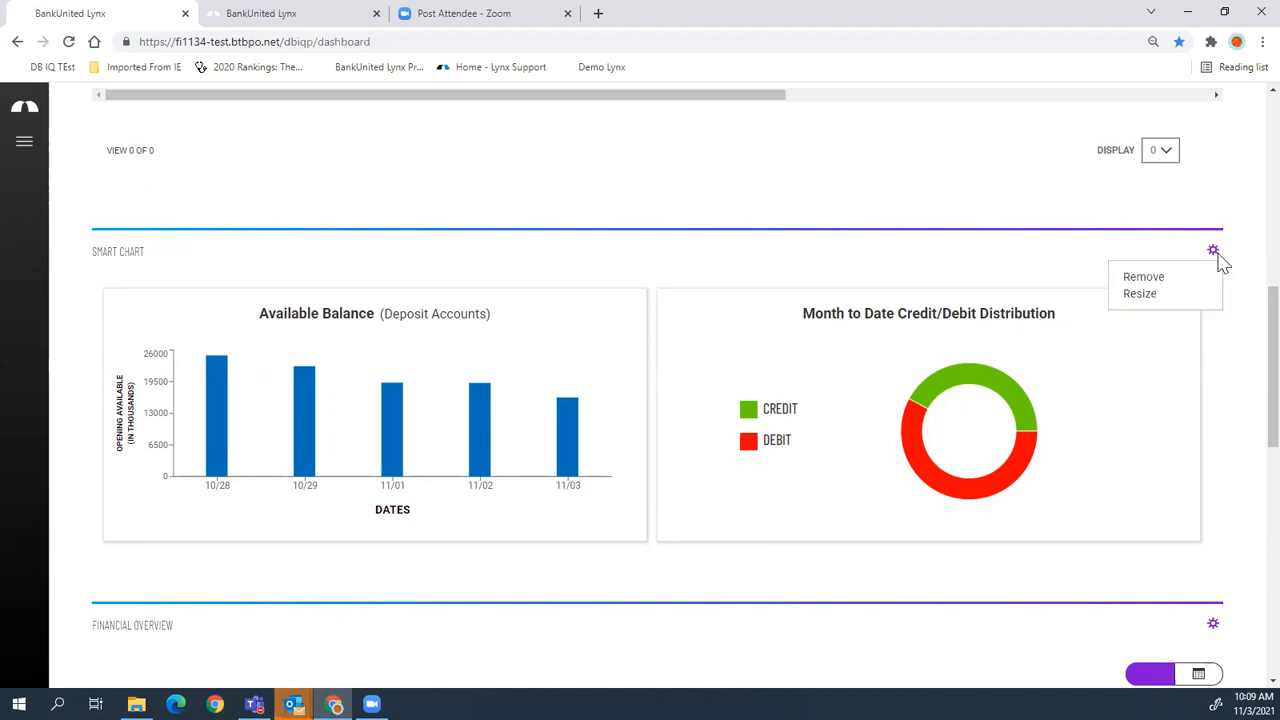
left_click(1150, 278)
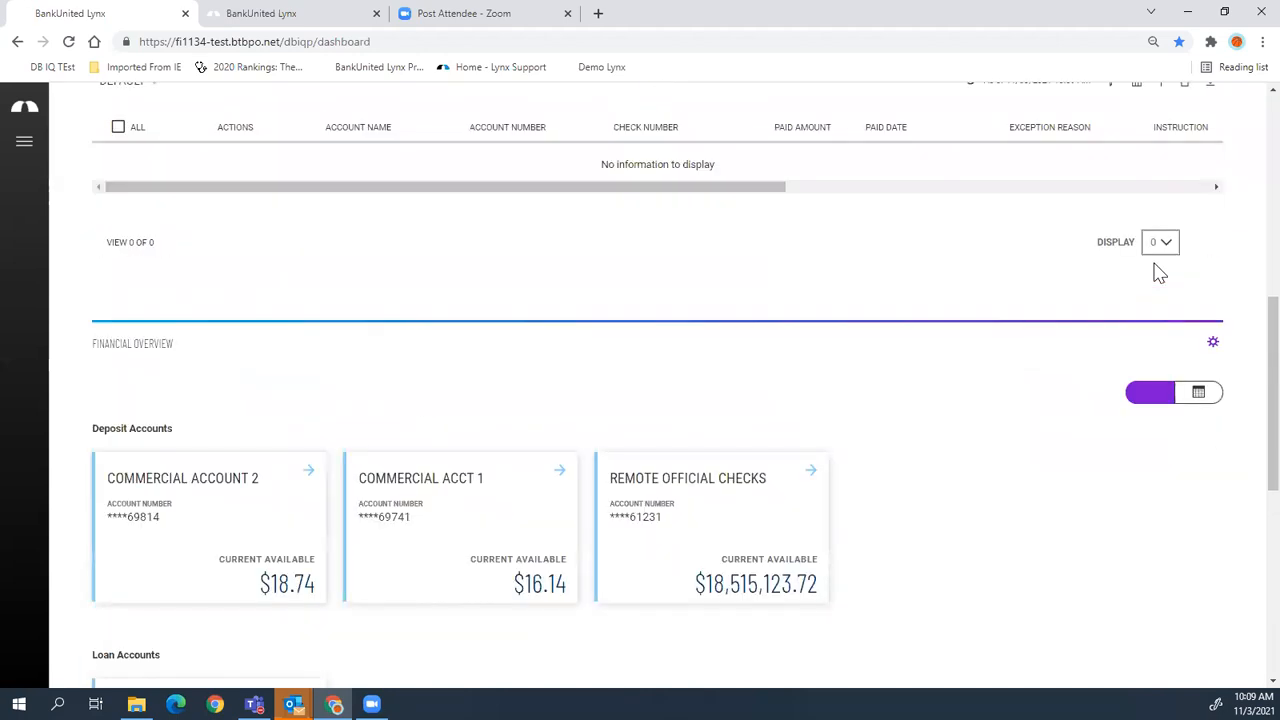
scroll(1027, 342, "up", 4)
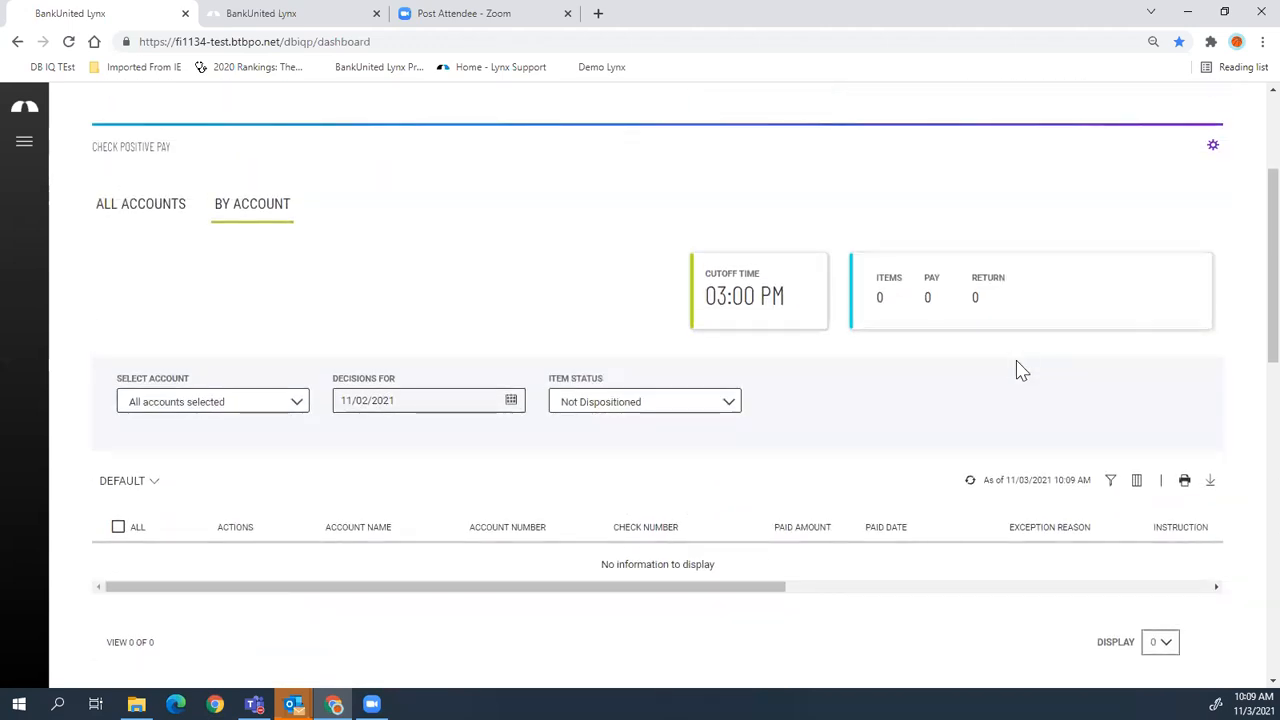
left_click(1213, 150)
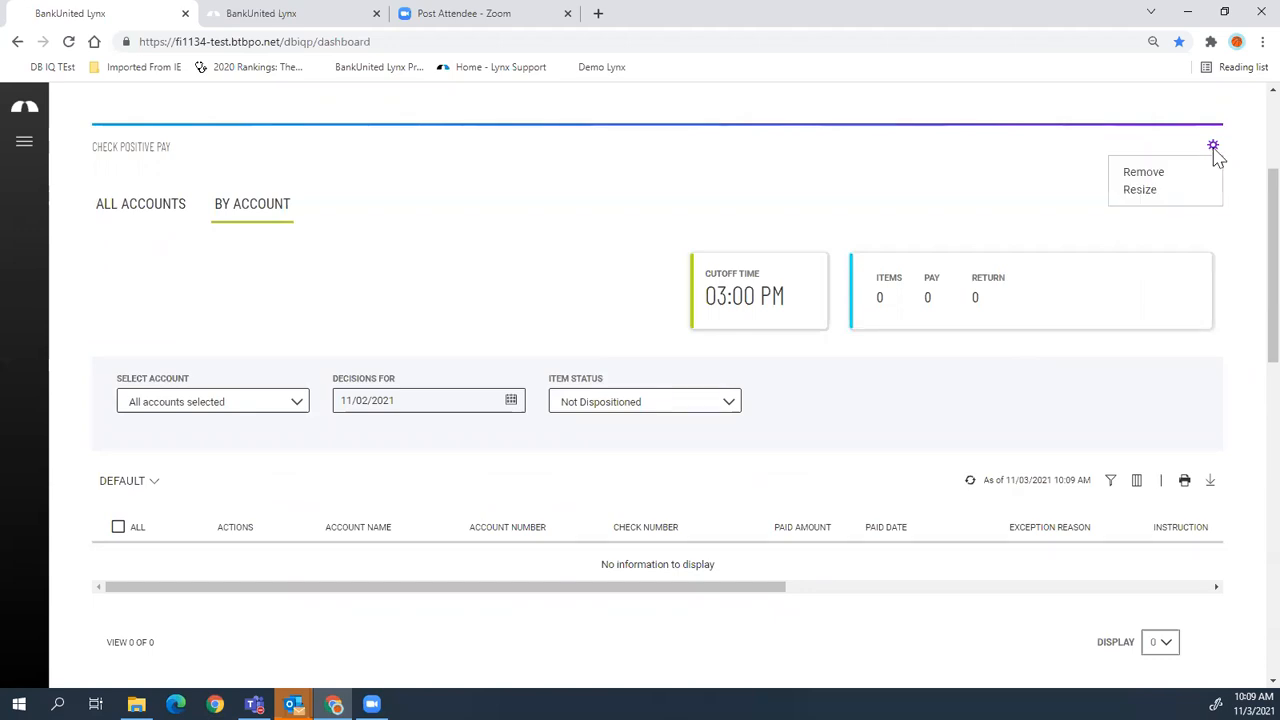
left_click(1140, 190)
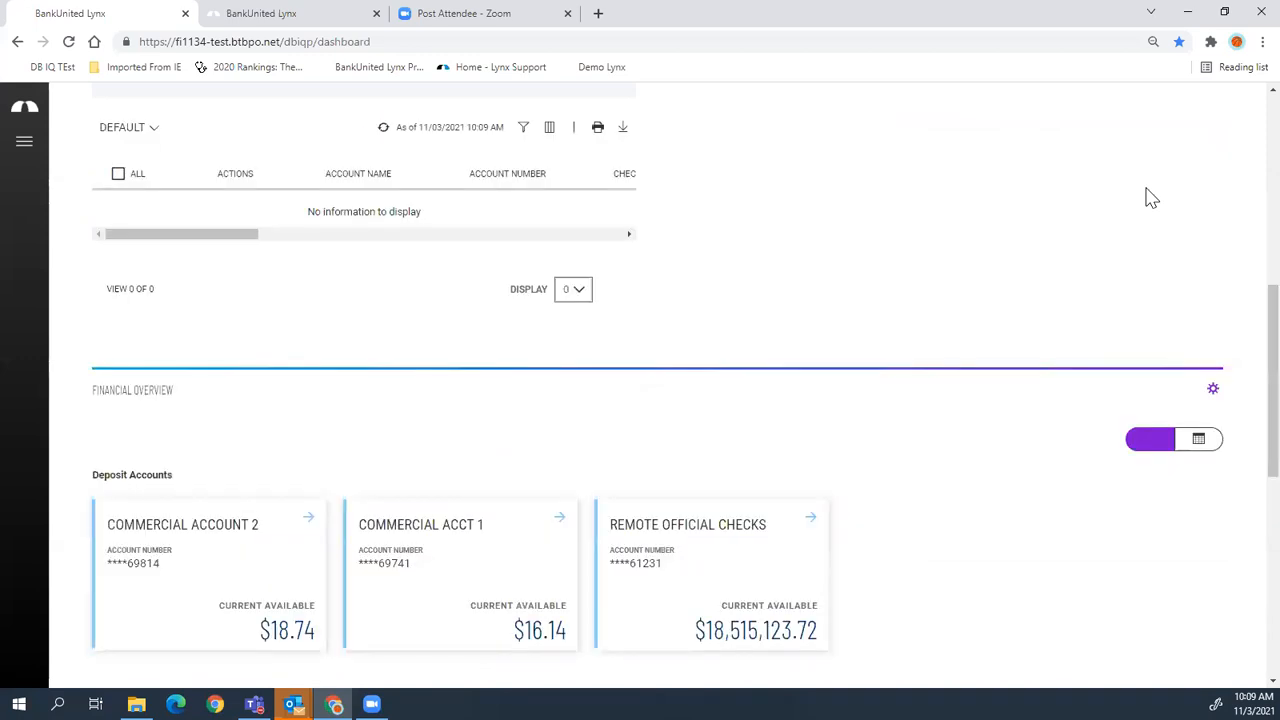
scroll(671, 383, "up", 2)
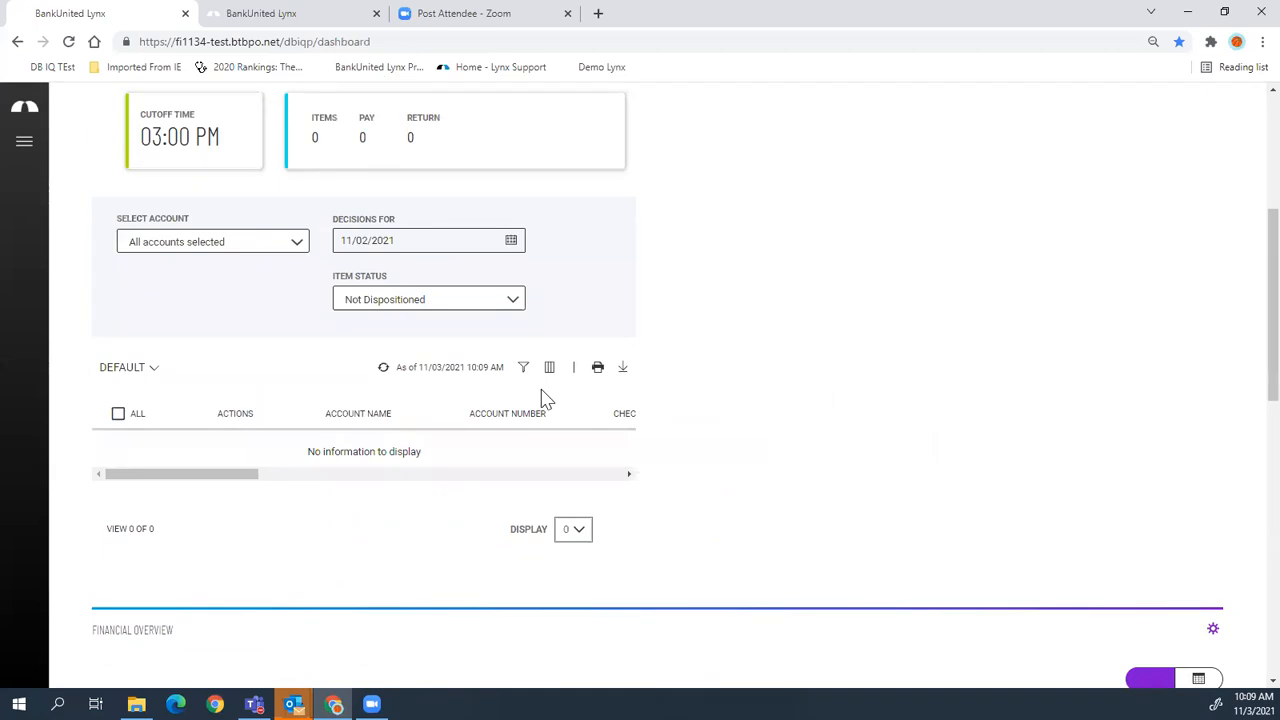
scroll(660, 512, "down", 1)
scroll(658, 512, "down", 7)
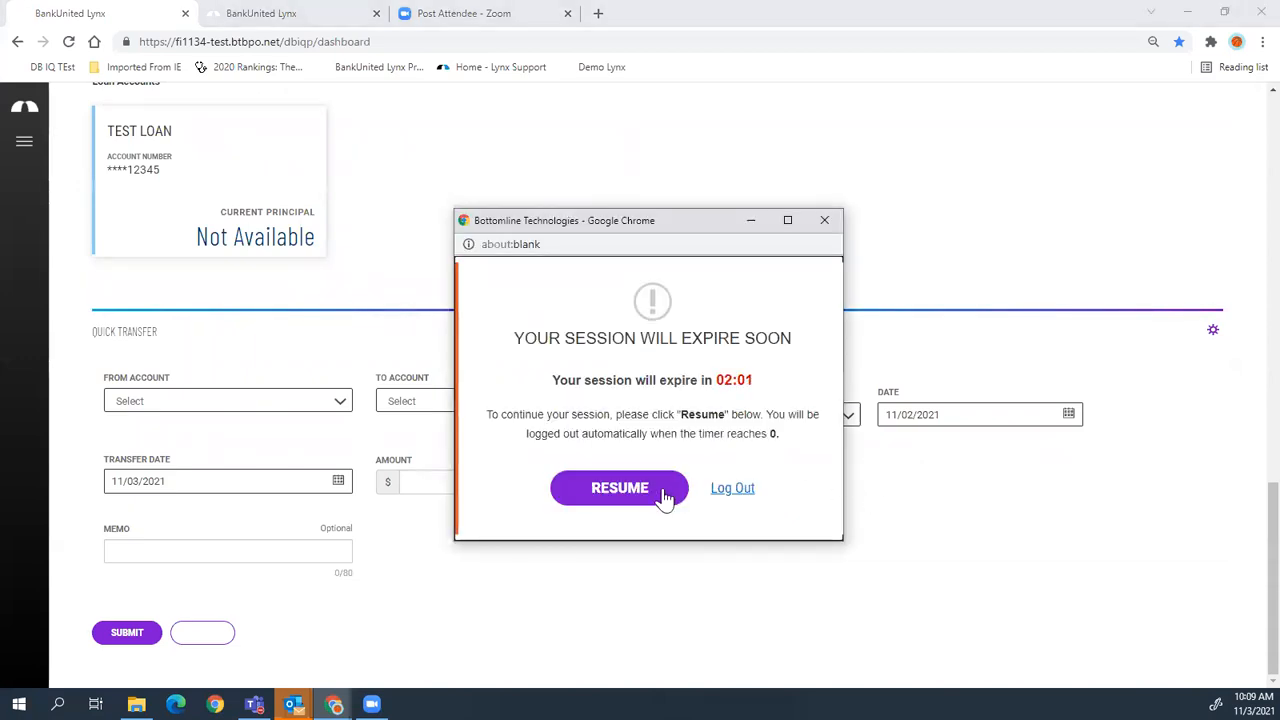
- Resume the expiring session and resize the Check Positive Pay widget to full width
left_click(665, 491)
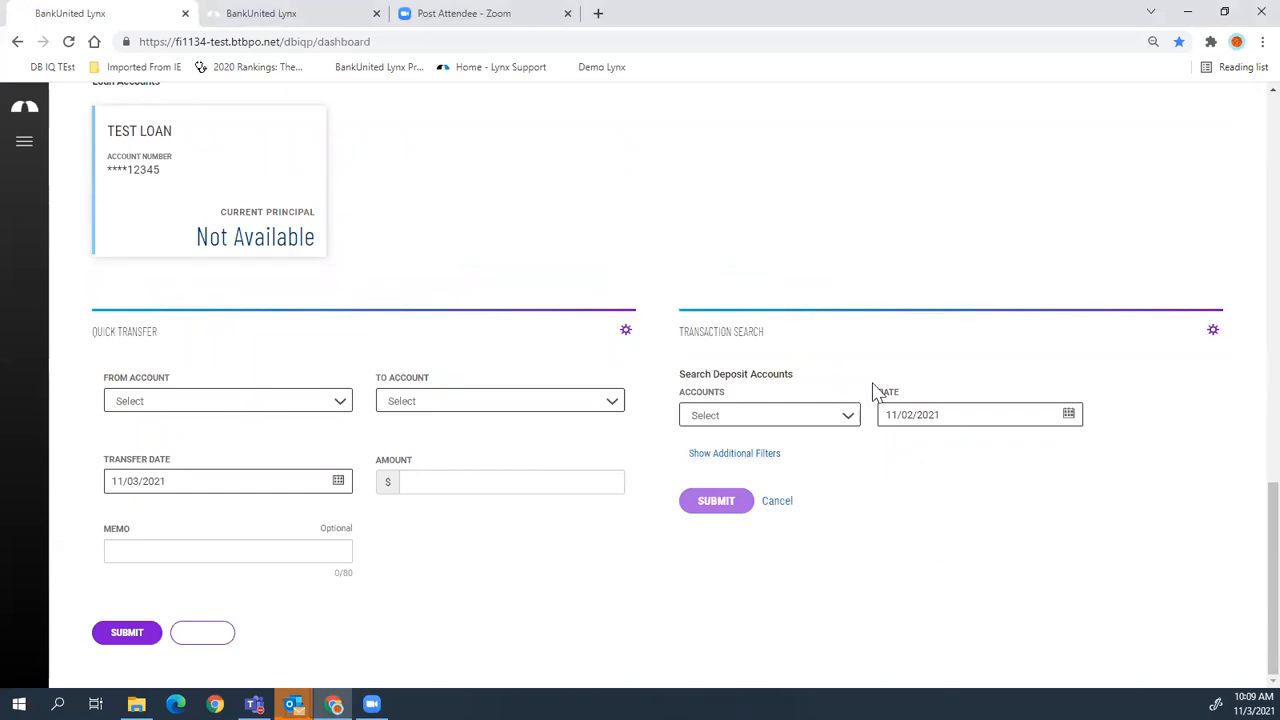
left_click_drag(1243, 529, 1154, 231)
left_click(626, 92)
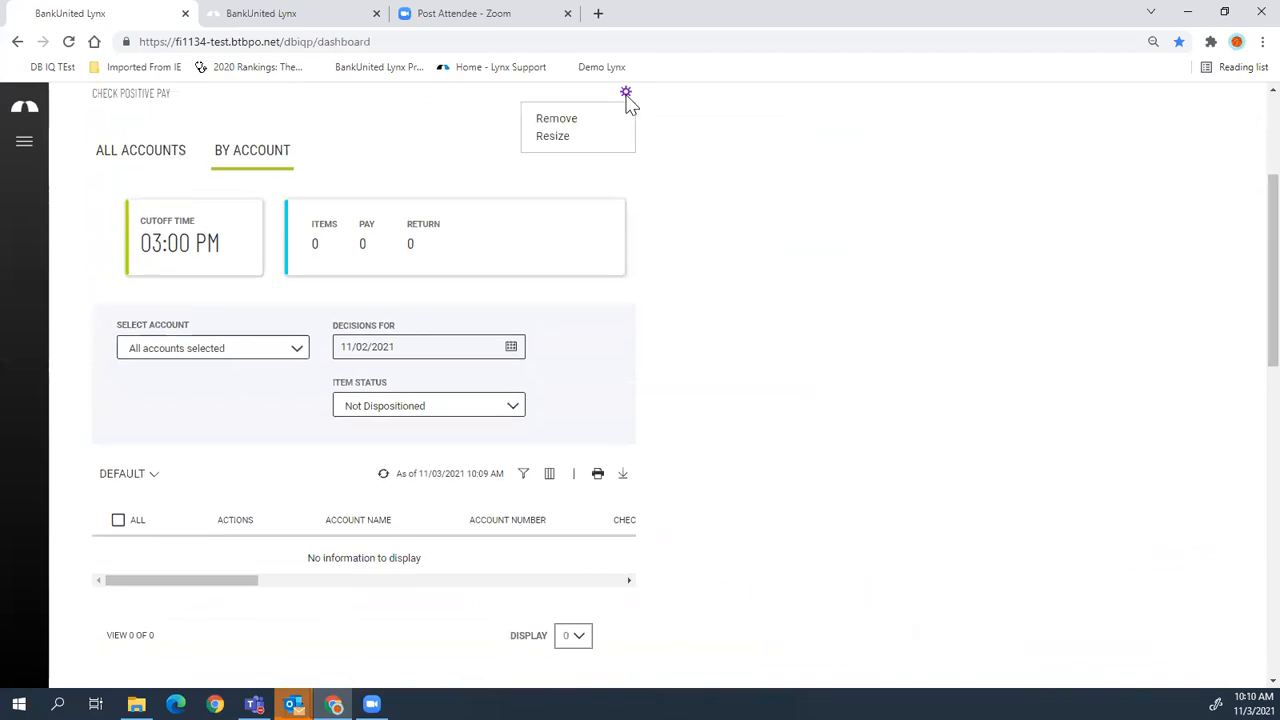
left_click(557, 138)
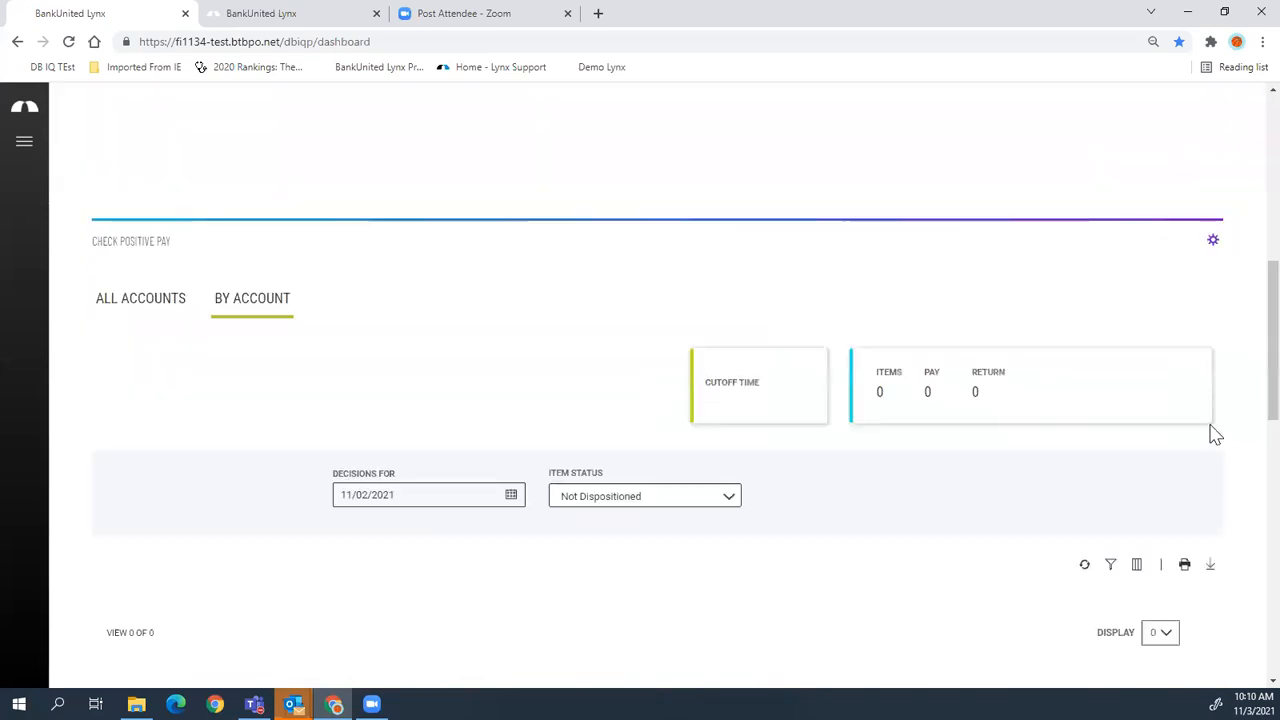
scroll(1213, 432, "down", 5)
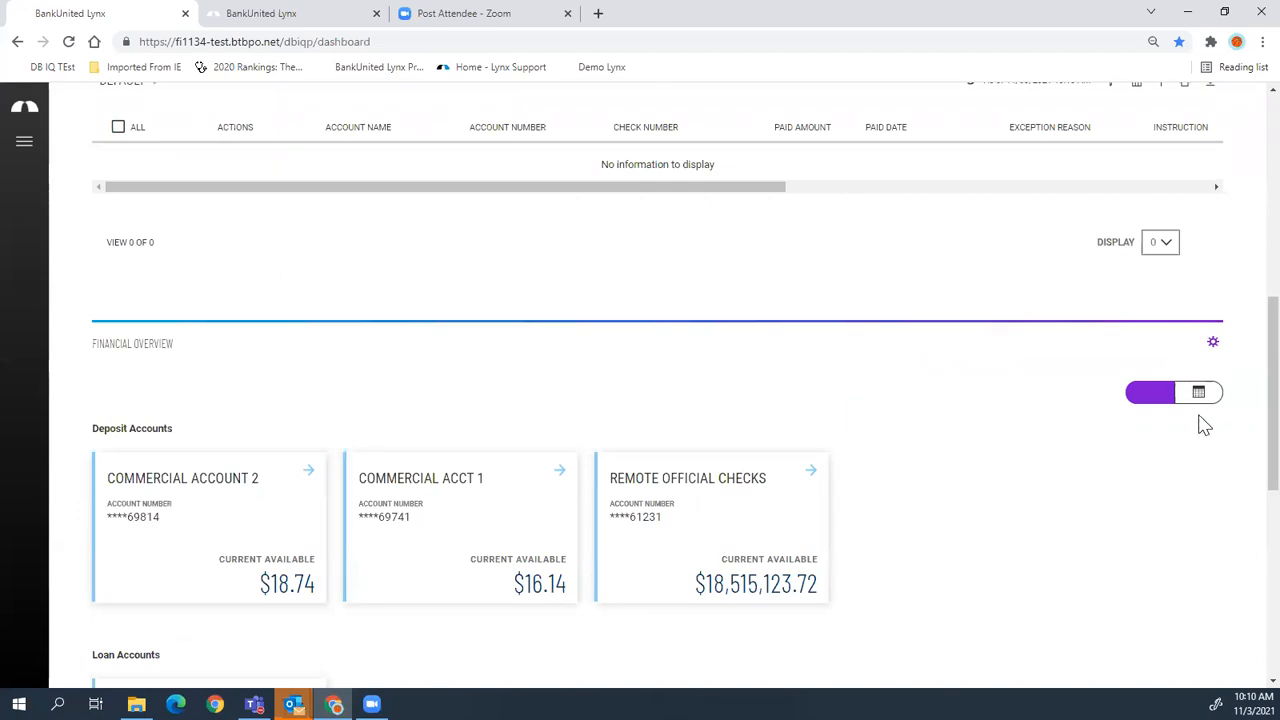
scroll(1180, 442, "up", 4)
scroll(1182, 444, "up", 3)
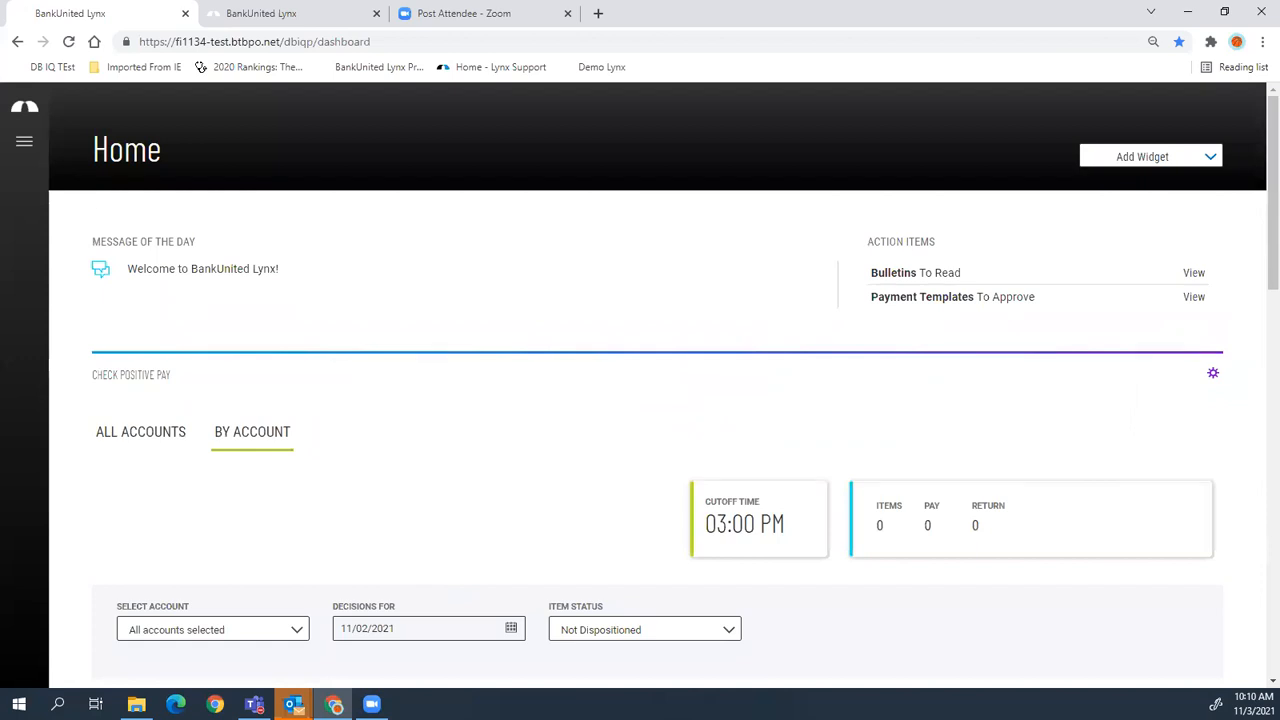
left_click(25, 150)
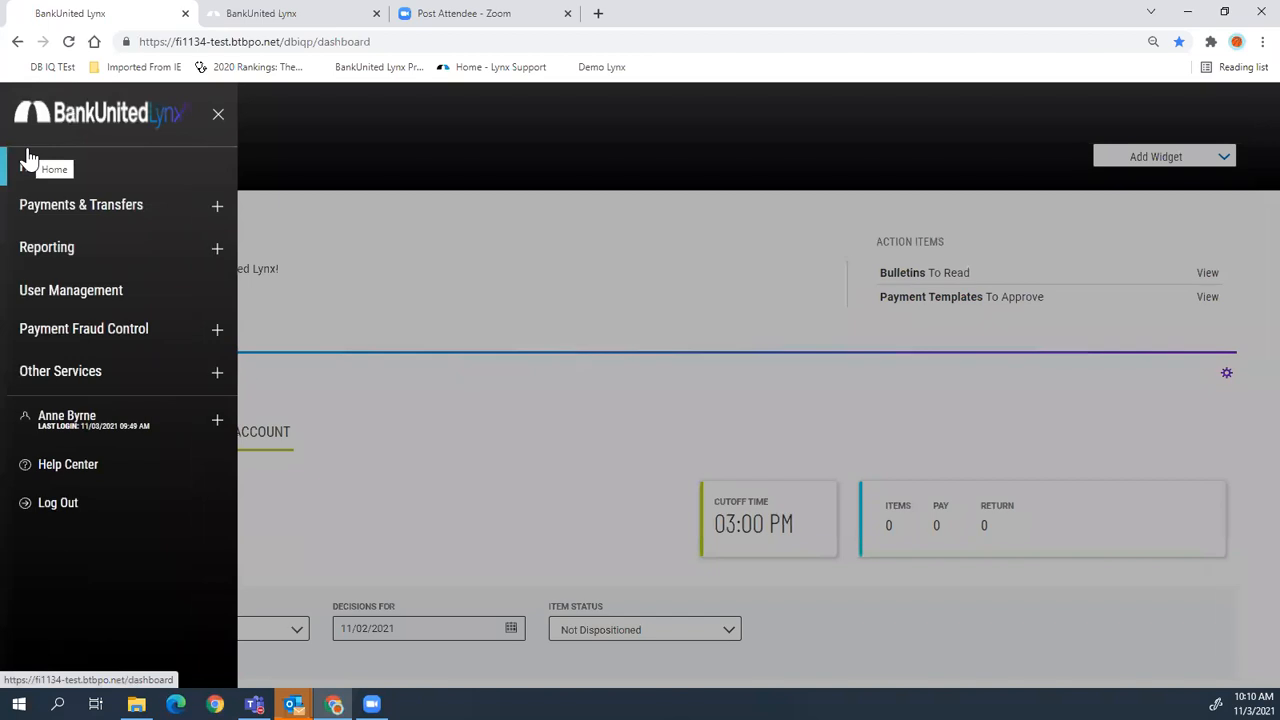
- Close the navigation menu and then reopen it
left_click(216, 117)
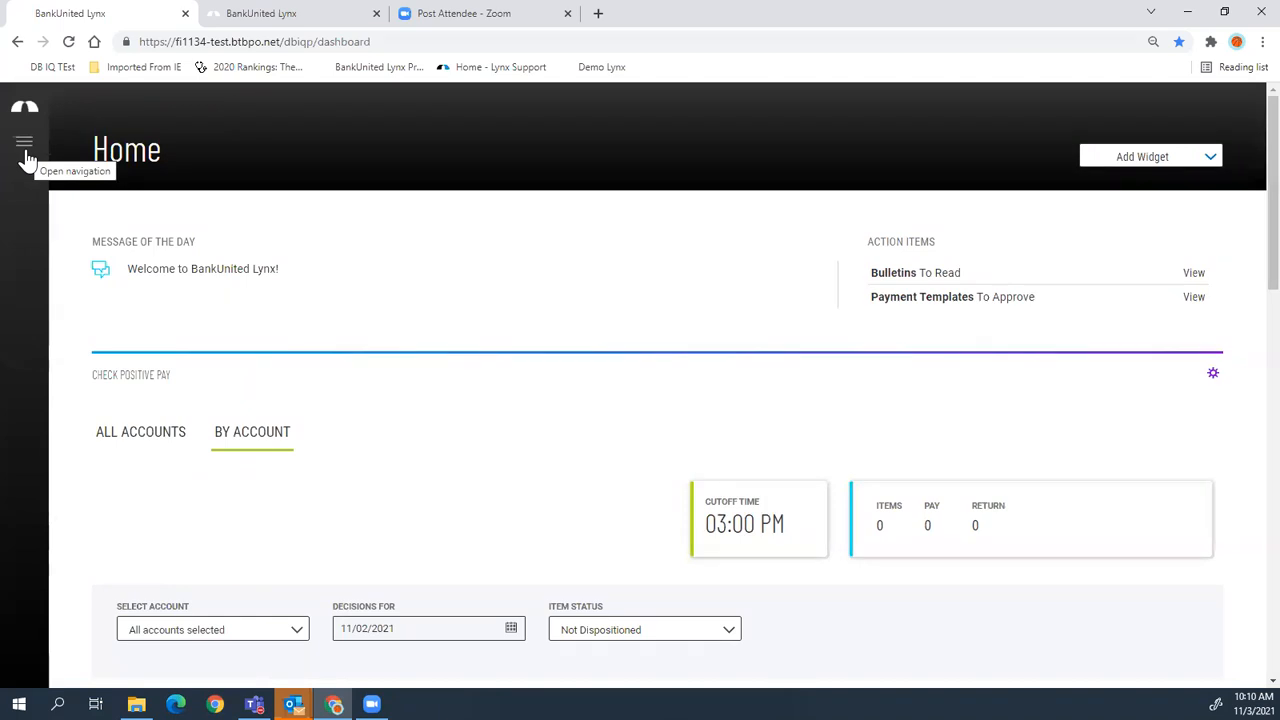
left_click(25, 148)
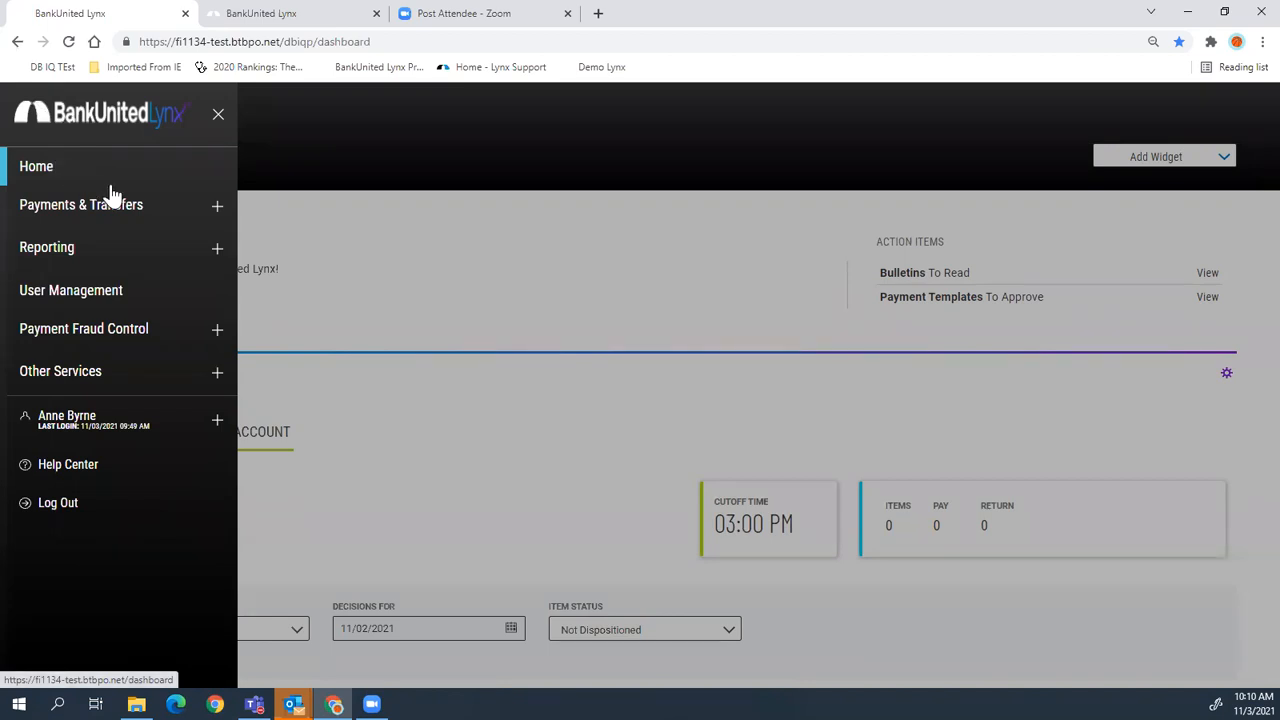
left_click(215, 220)
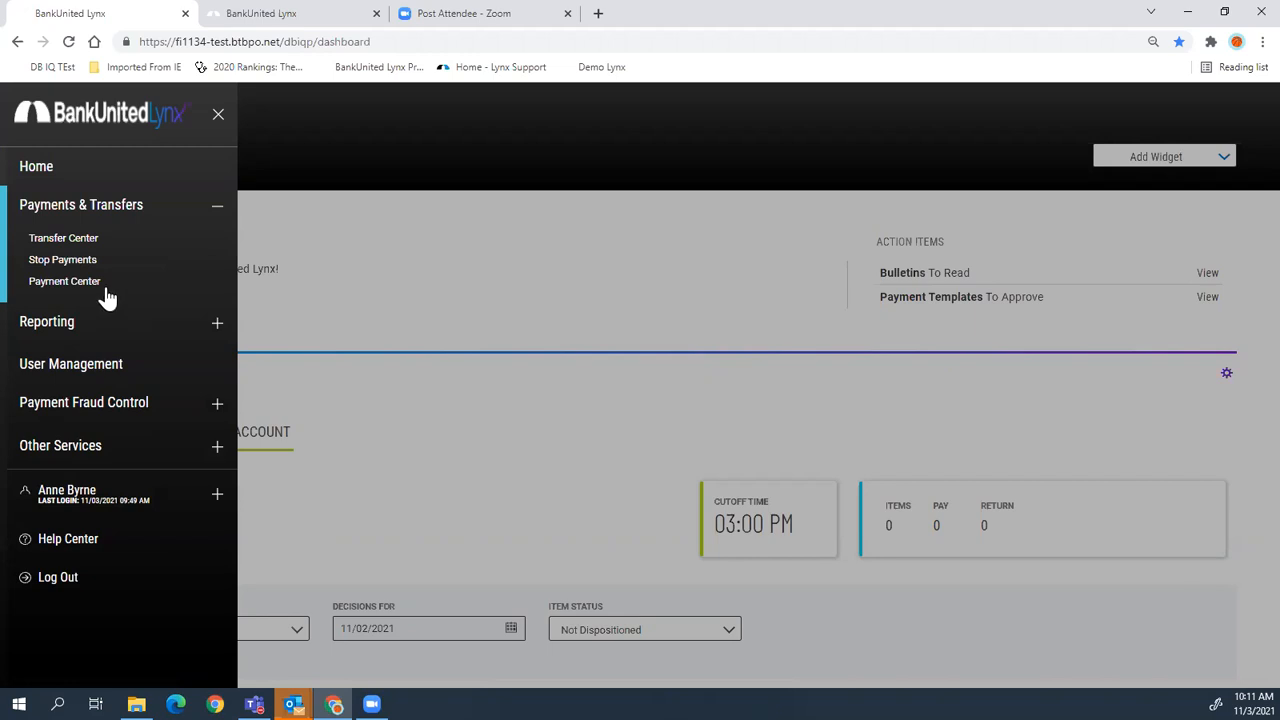
- Go to the Transfer Center from Payments & Transfers
left_click(84, 241)
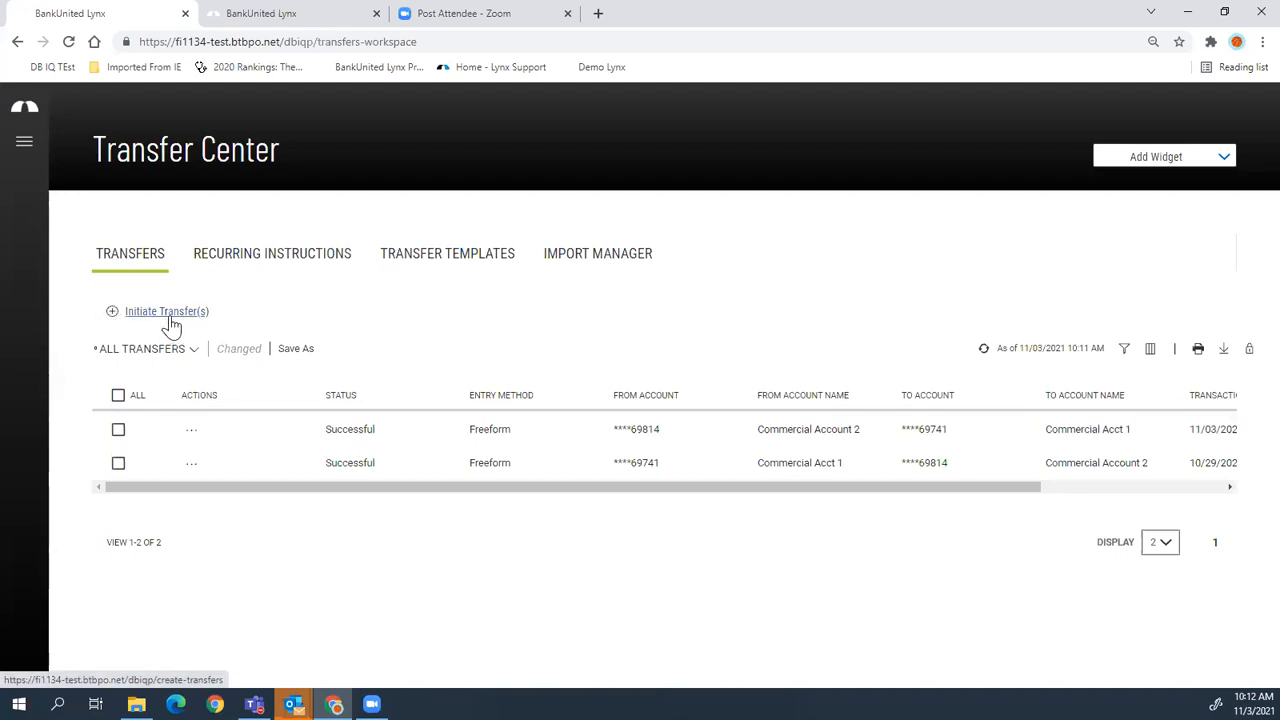
left_click(1114, 358)
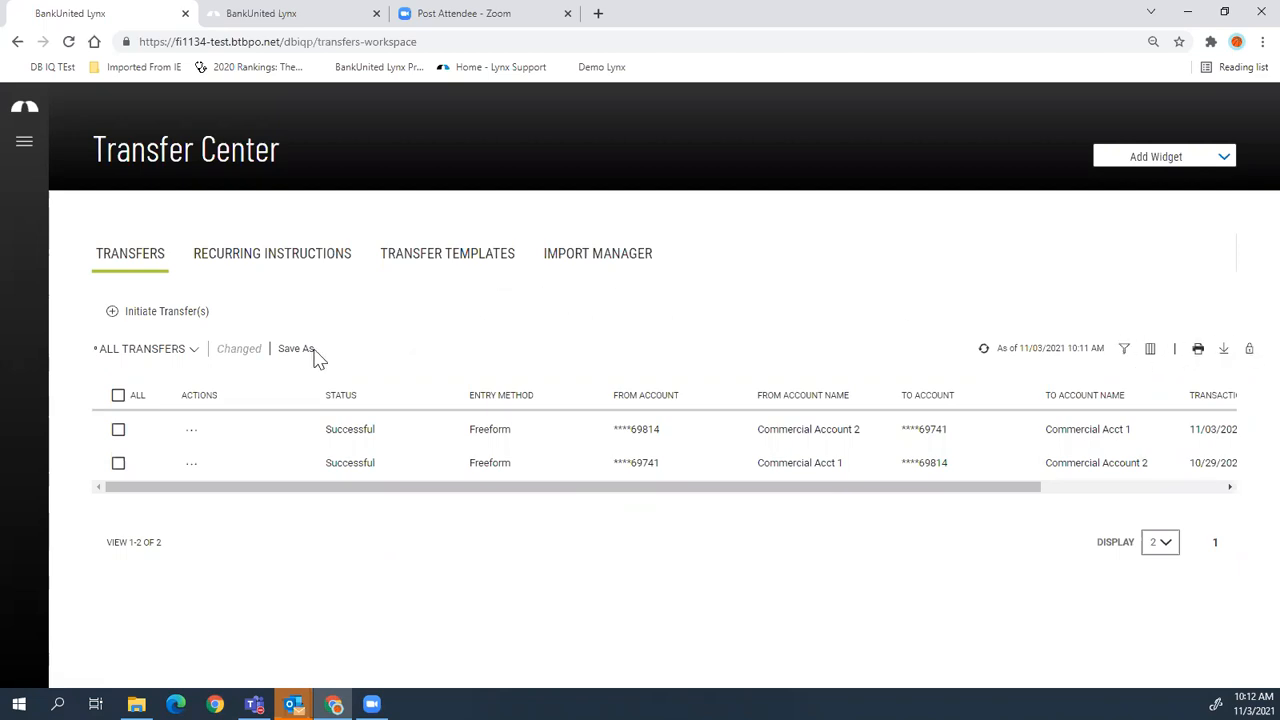
left_click(199, 318)
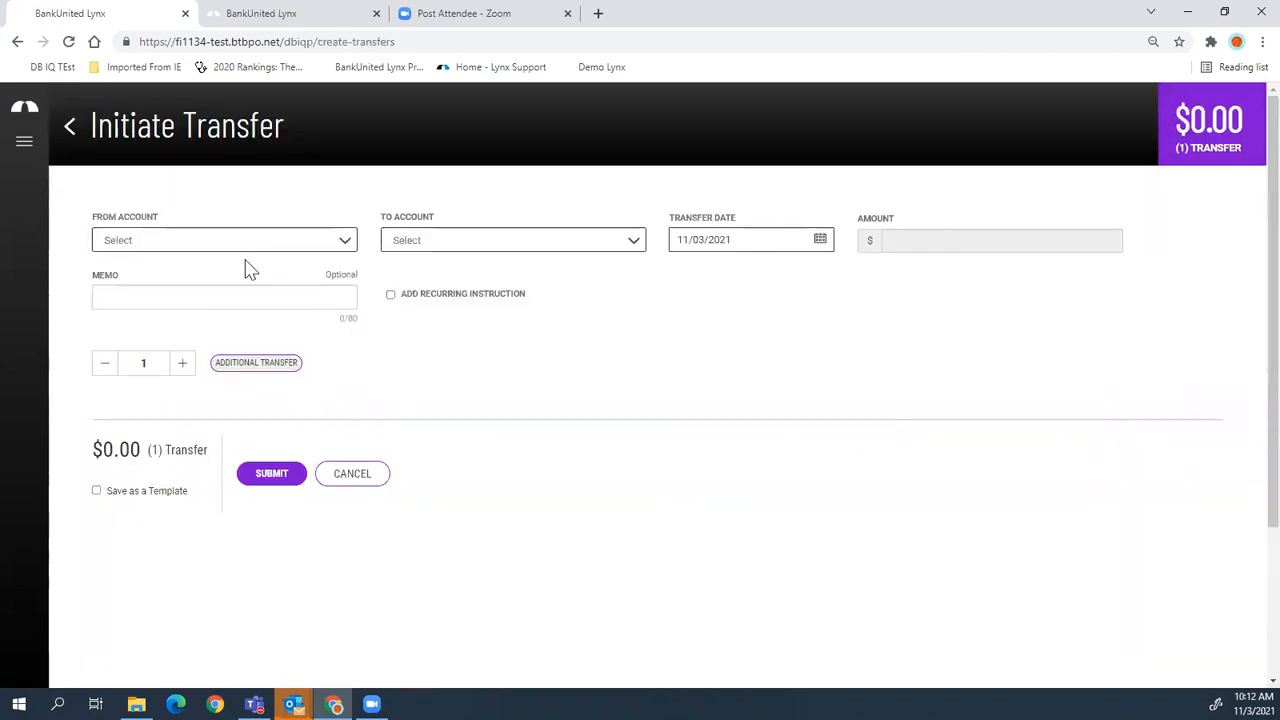
- Fill in a 1.50 transfer from Operating Account to REMOTE OFFICIAL CHECKS
left_click(180, 248)
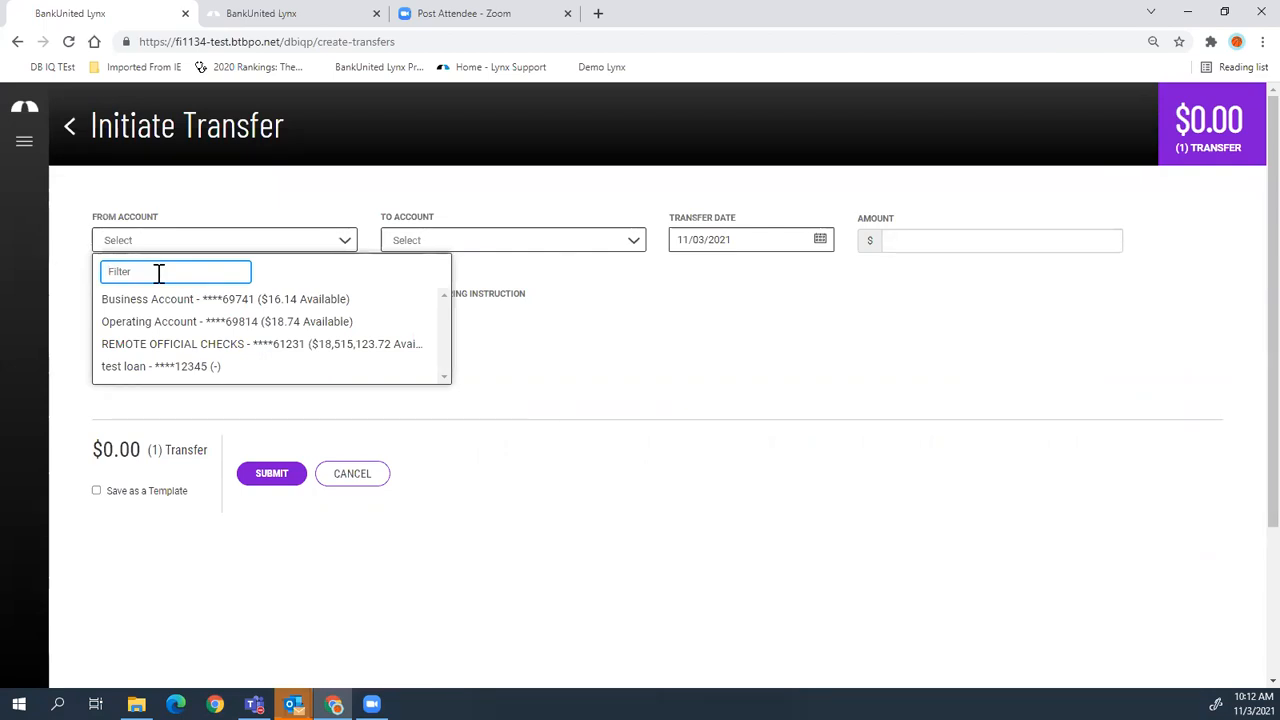
type("814")
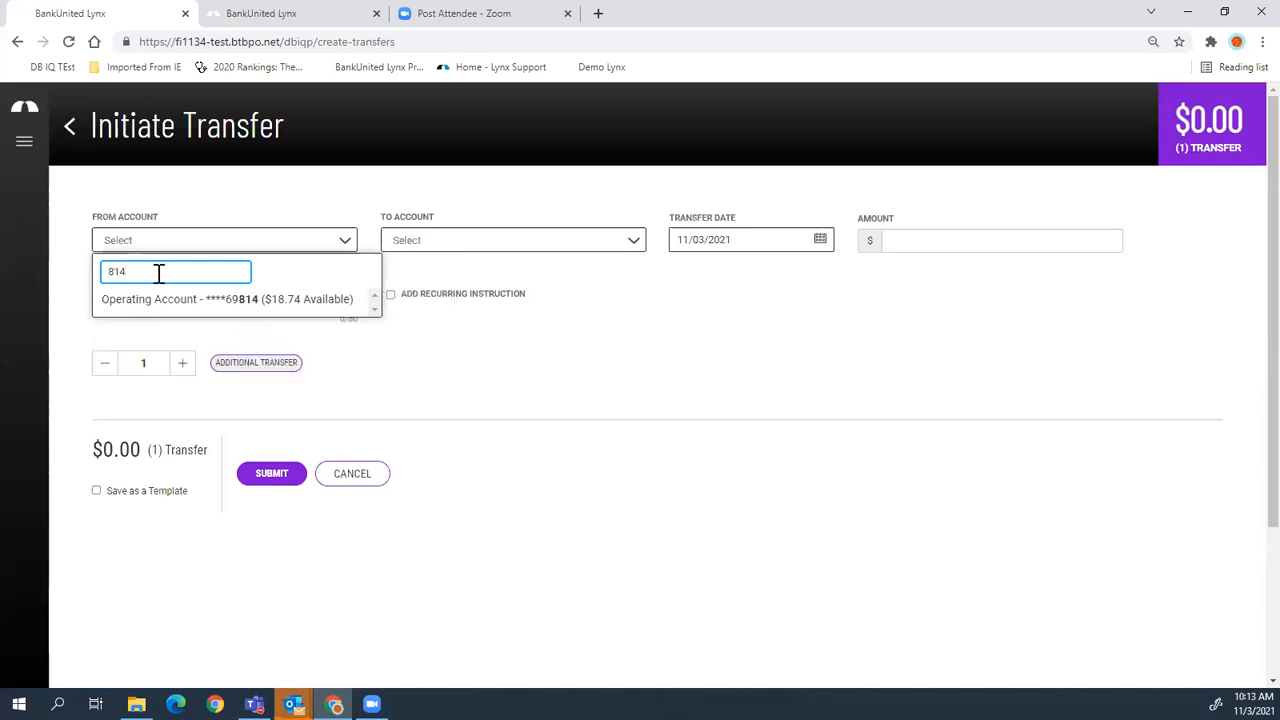
left_click(214, 301)
left_click(577, 249)
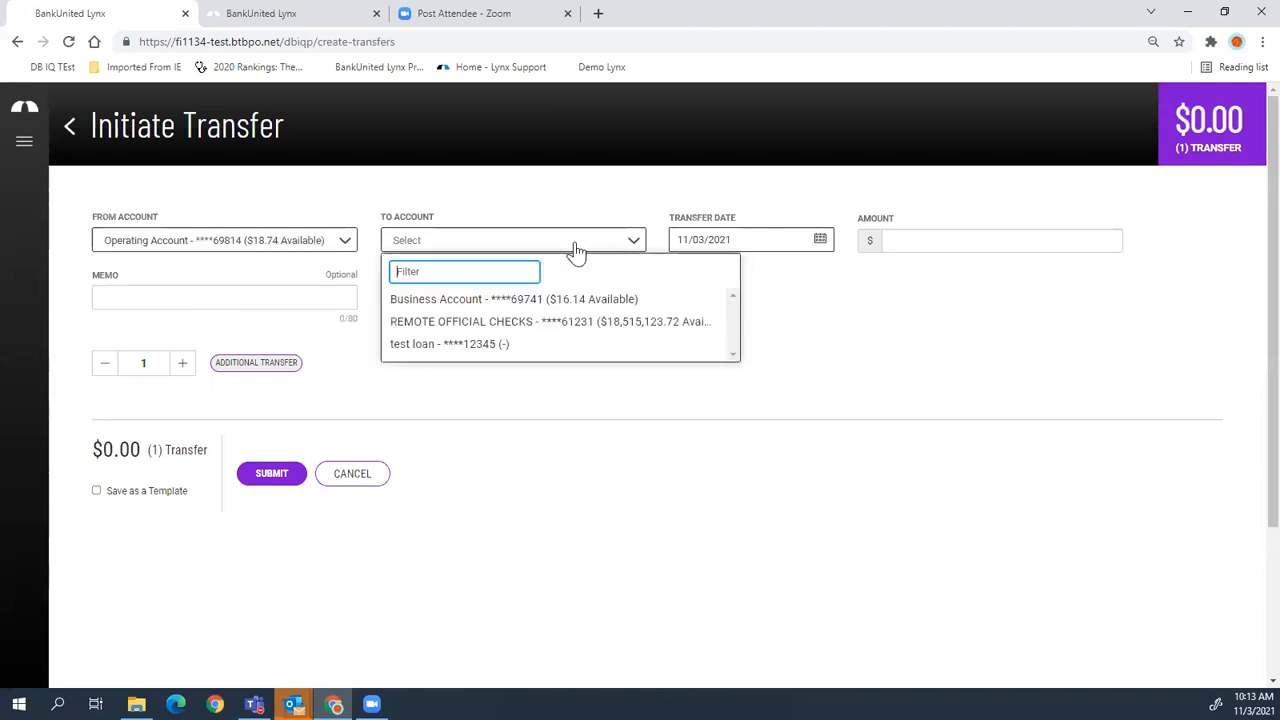
left_click(450, 322)
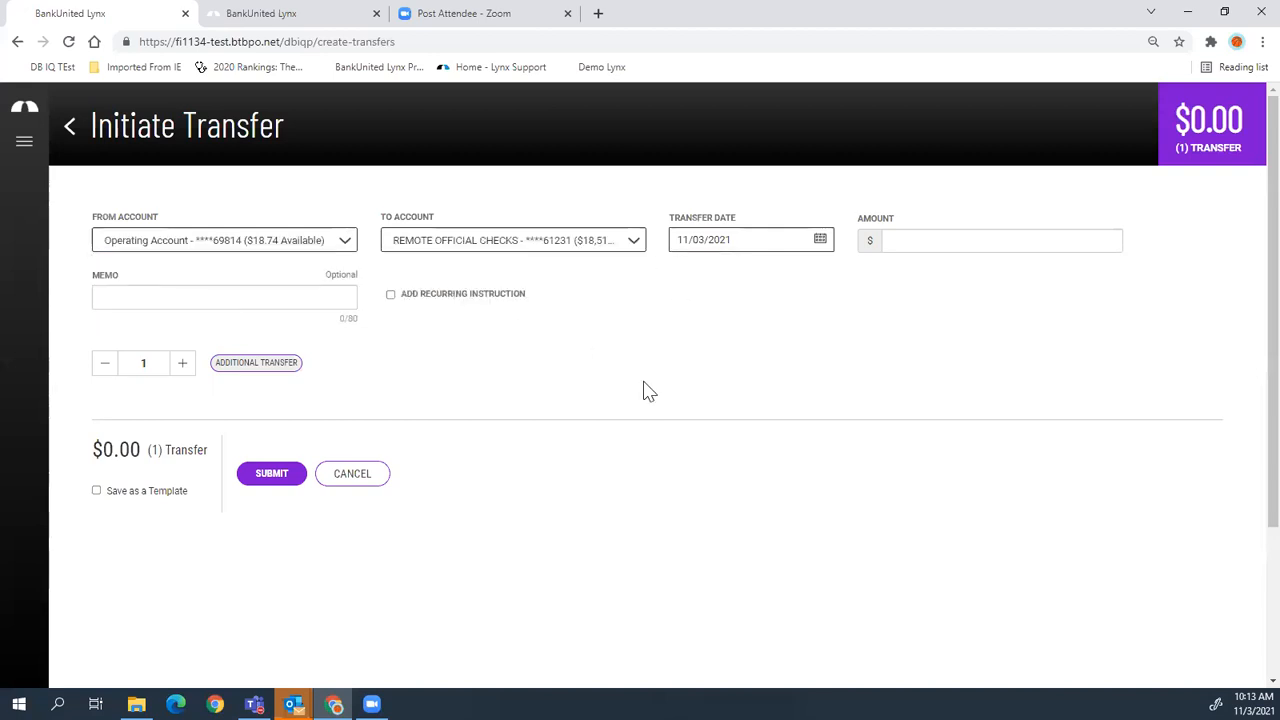
left_click(946, 242)
type("150")
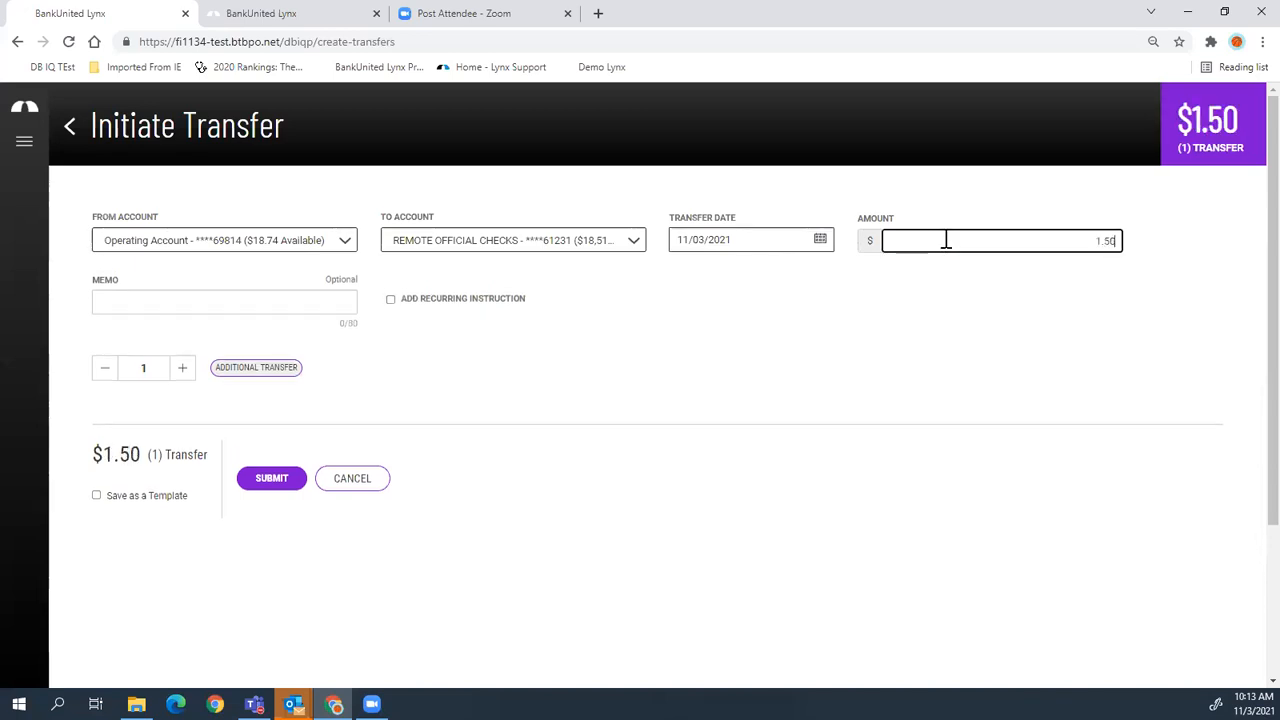
left_click(393, 307)
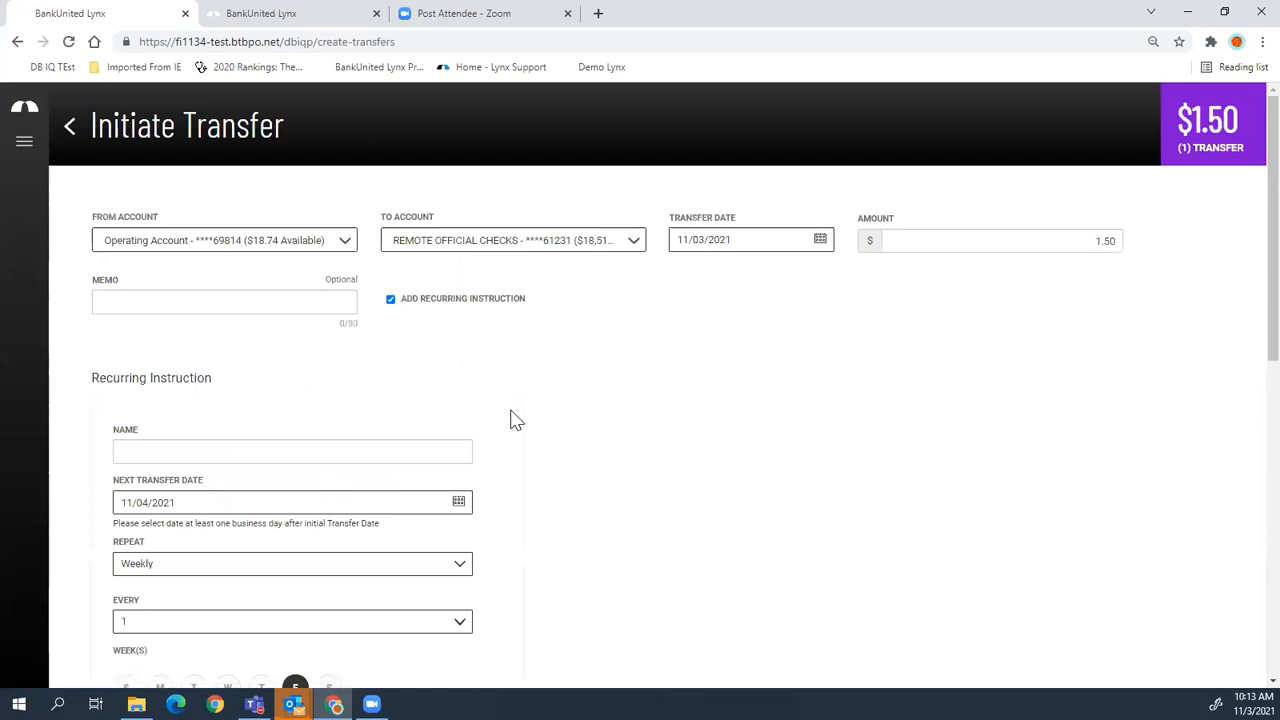
scroll(510, 410, "down", 1)
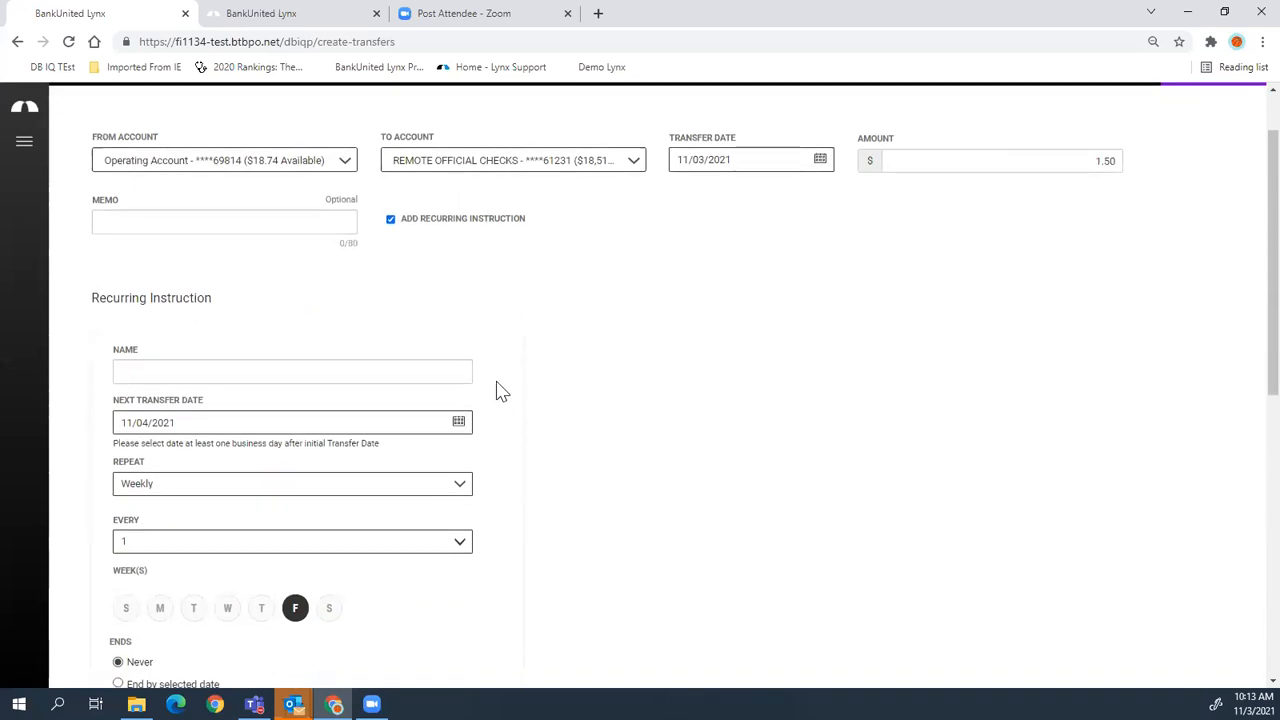
left_click(394, 226)
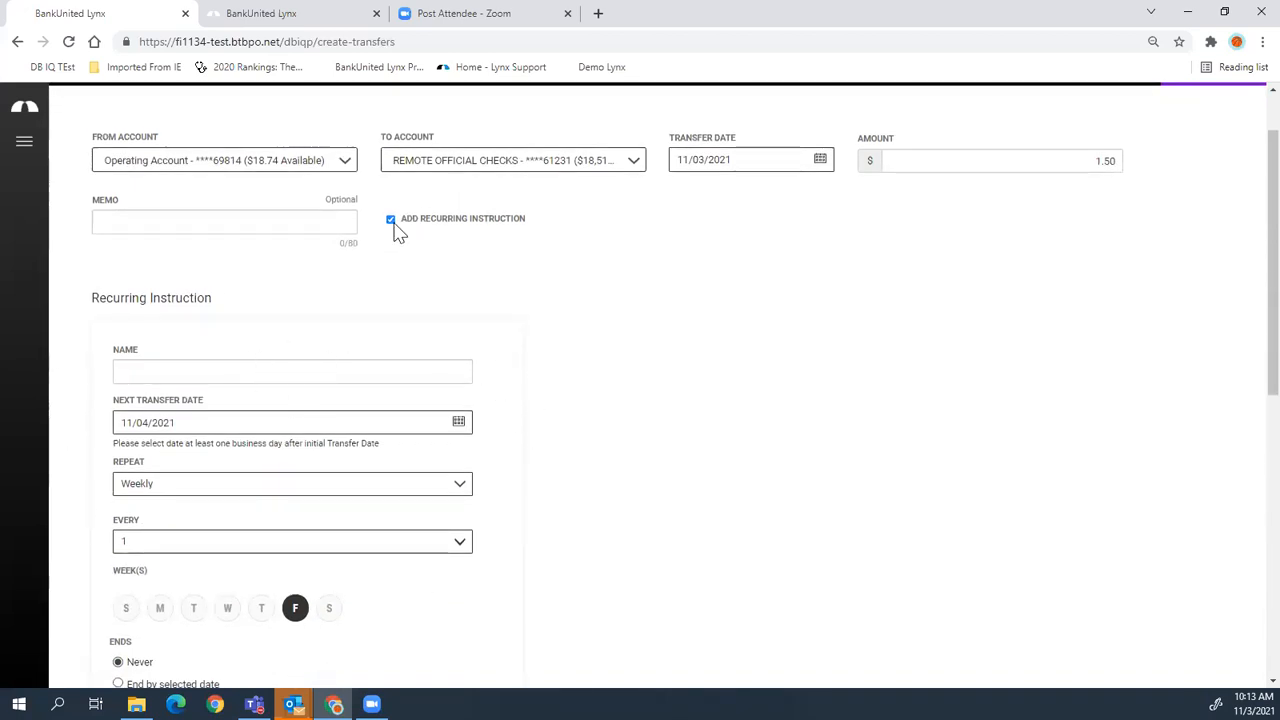
left_click(187, 293)
left_click(288, 300)
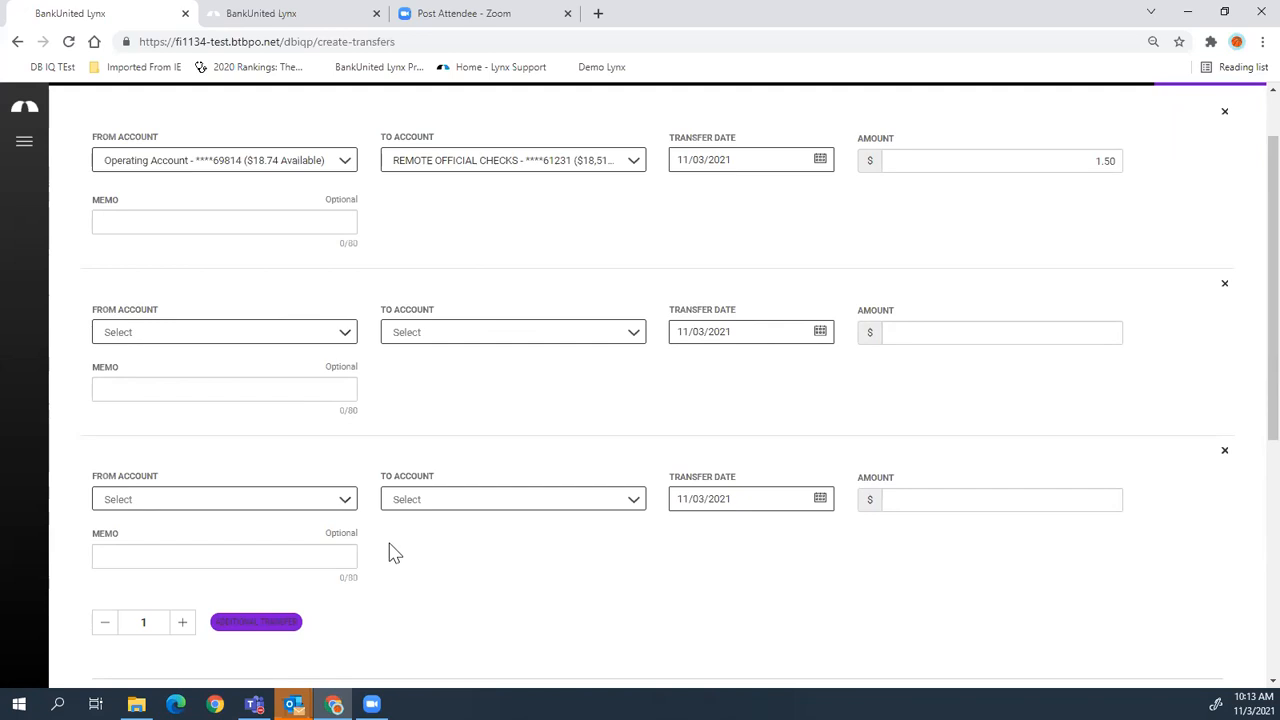
left_click(1223, 286)
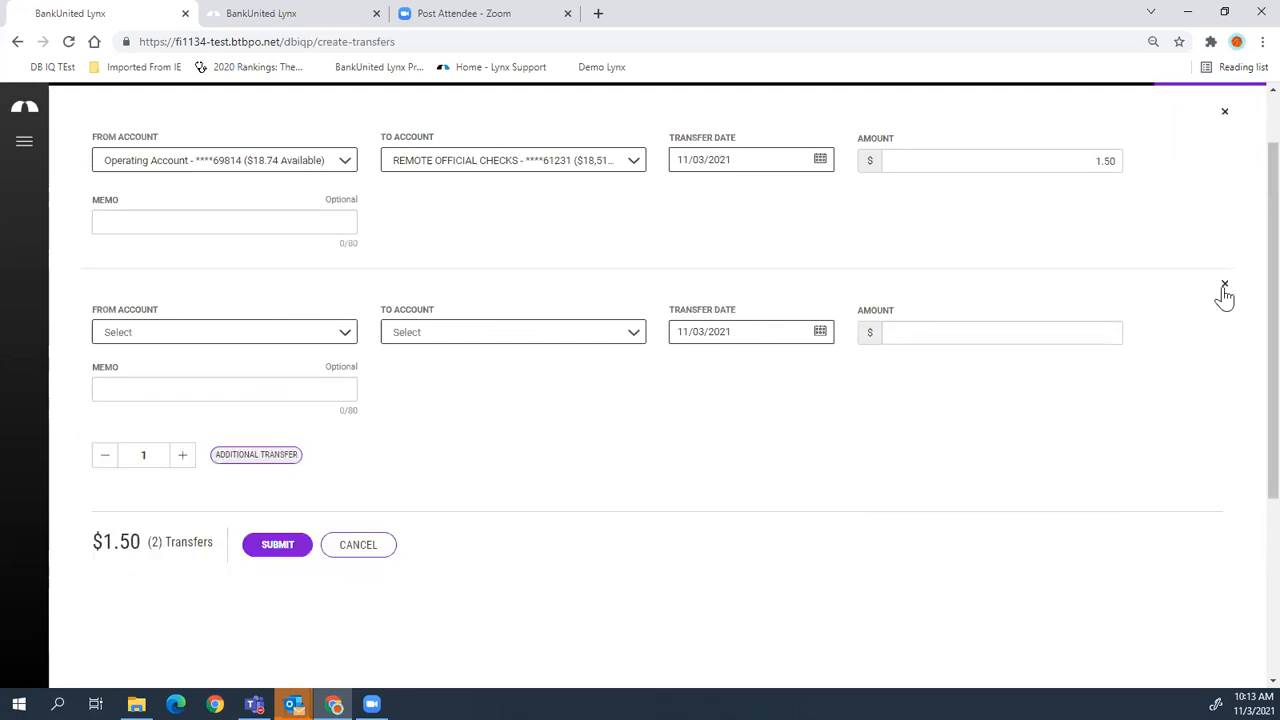
left_click(1224, 287)
scroll(889, 371, "up", 2)
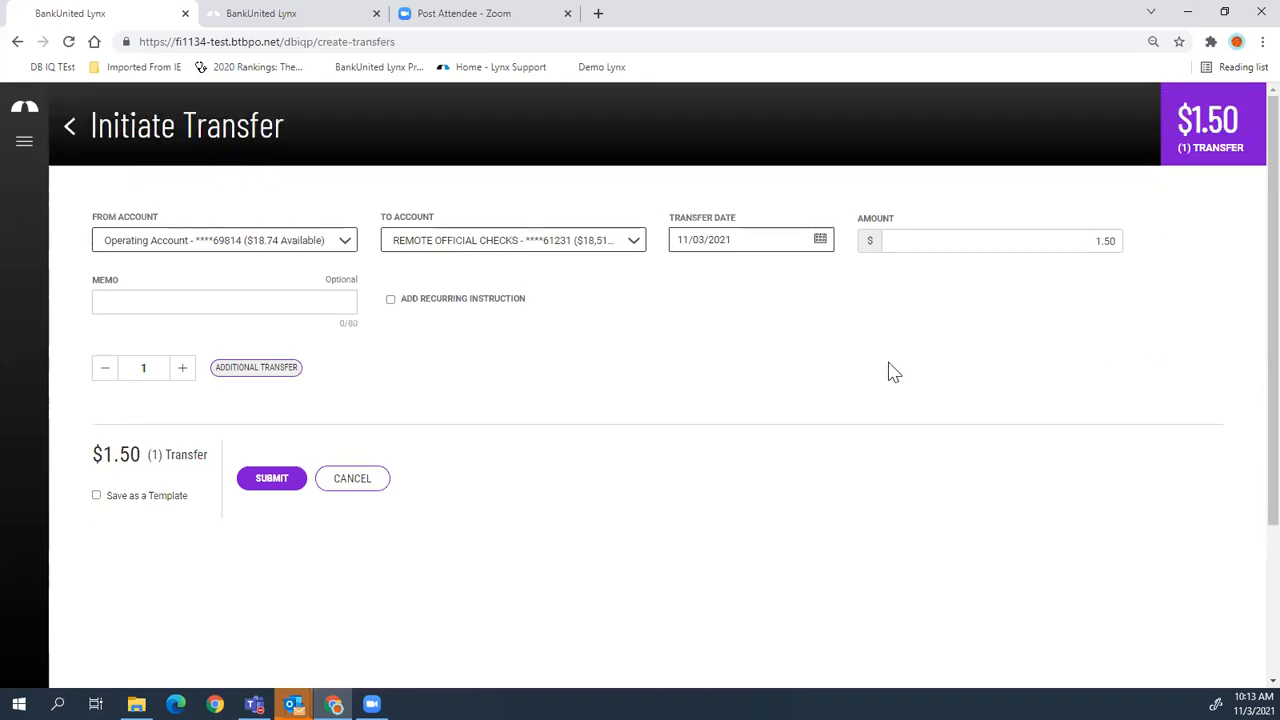
left_click(96, 497)
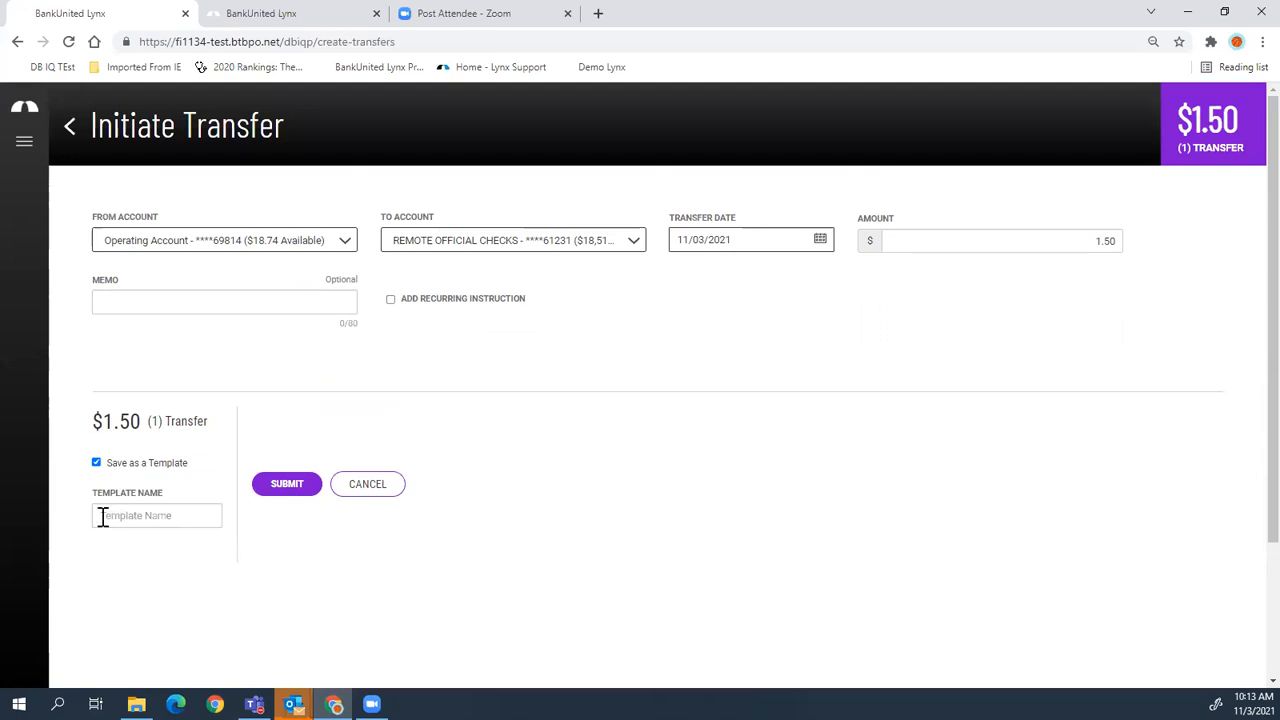
left_click(96, 463)
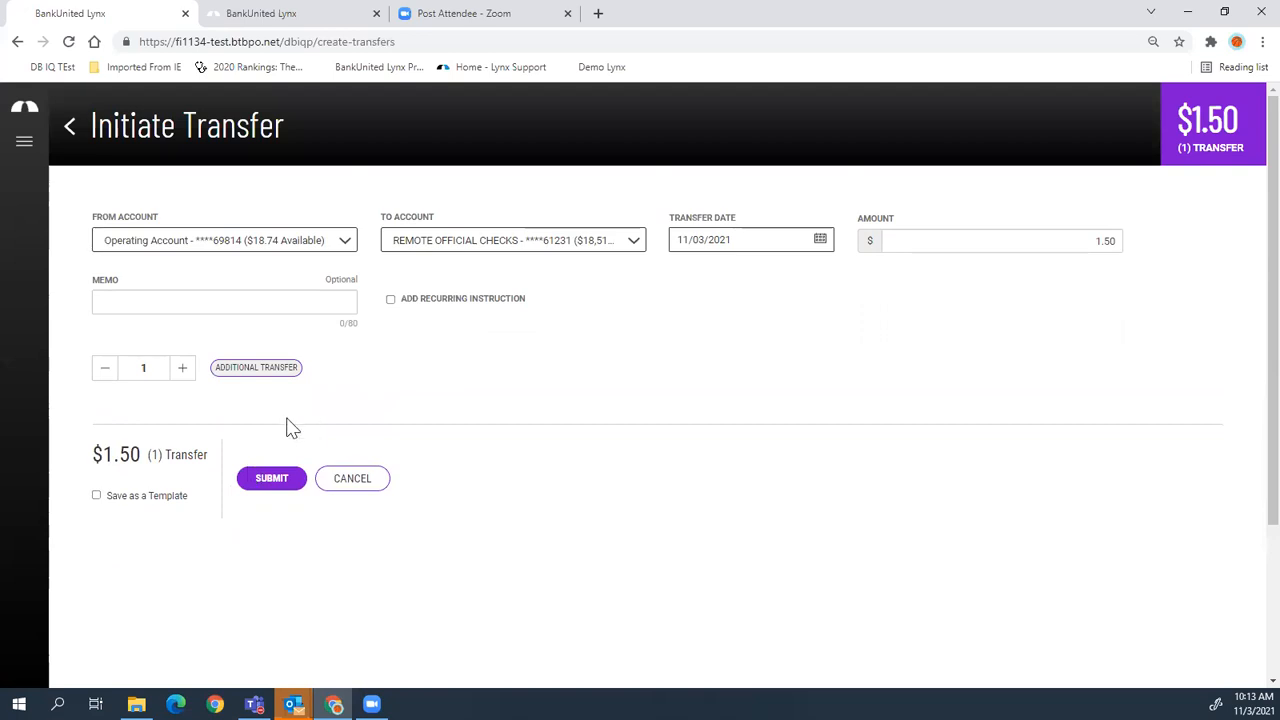
- Submit the $1.50 transfer, view its details, and adjust the Transfers grid columns
left_click(281, 479)
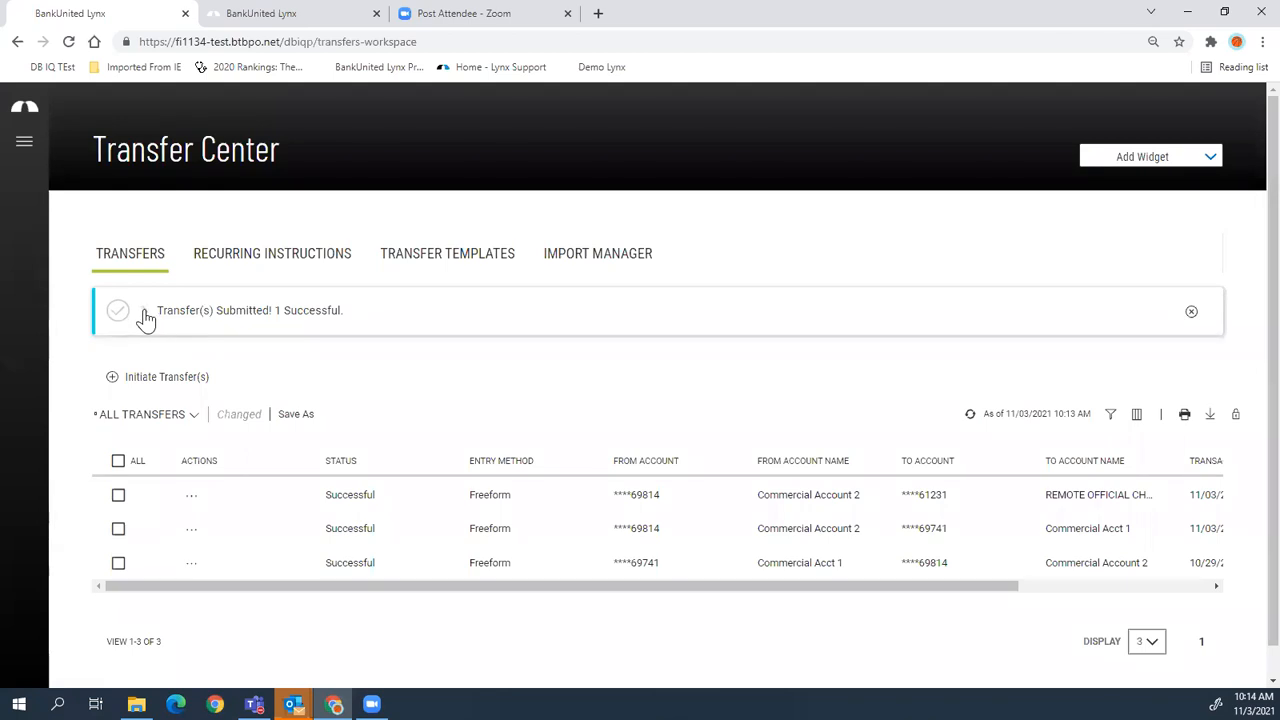
left_click(145, 314)
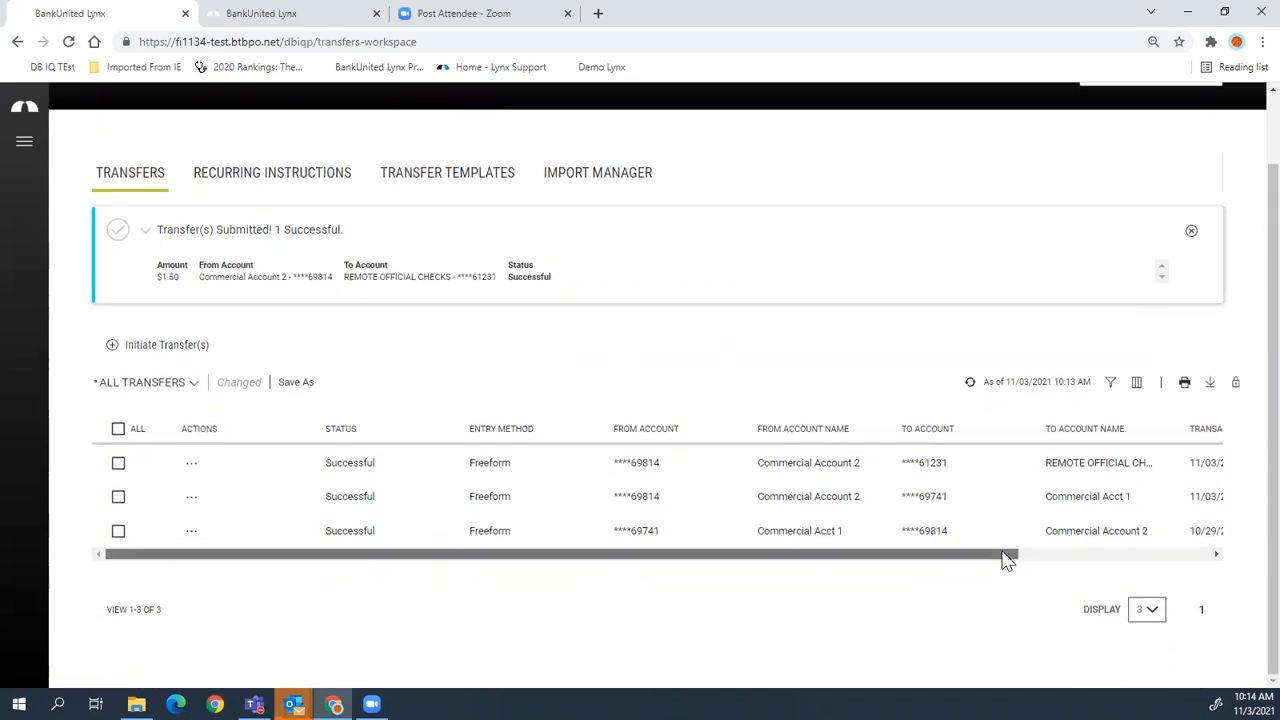
left_click_drag(1006, 556, 1243, 569)
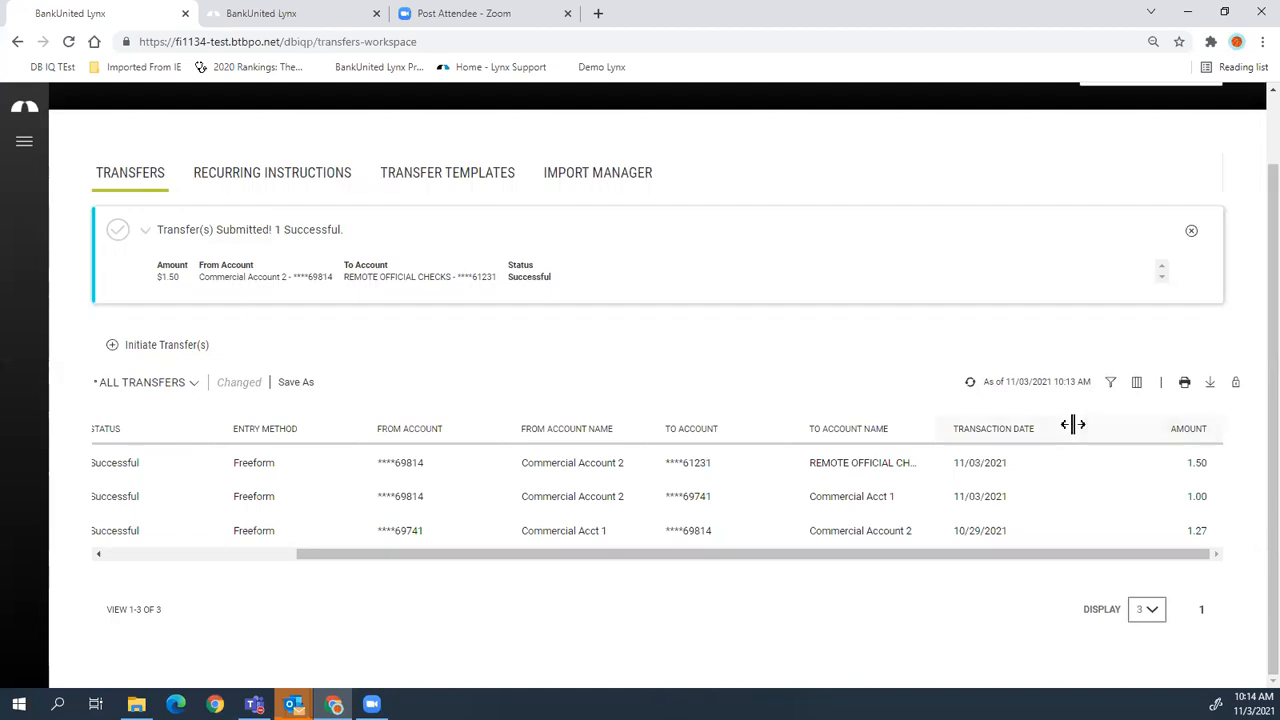
left_click_drag(1071, 424, 1064, 432)
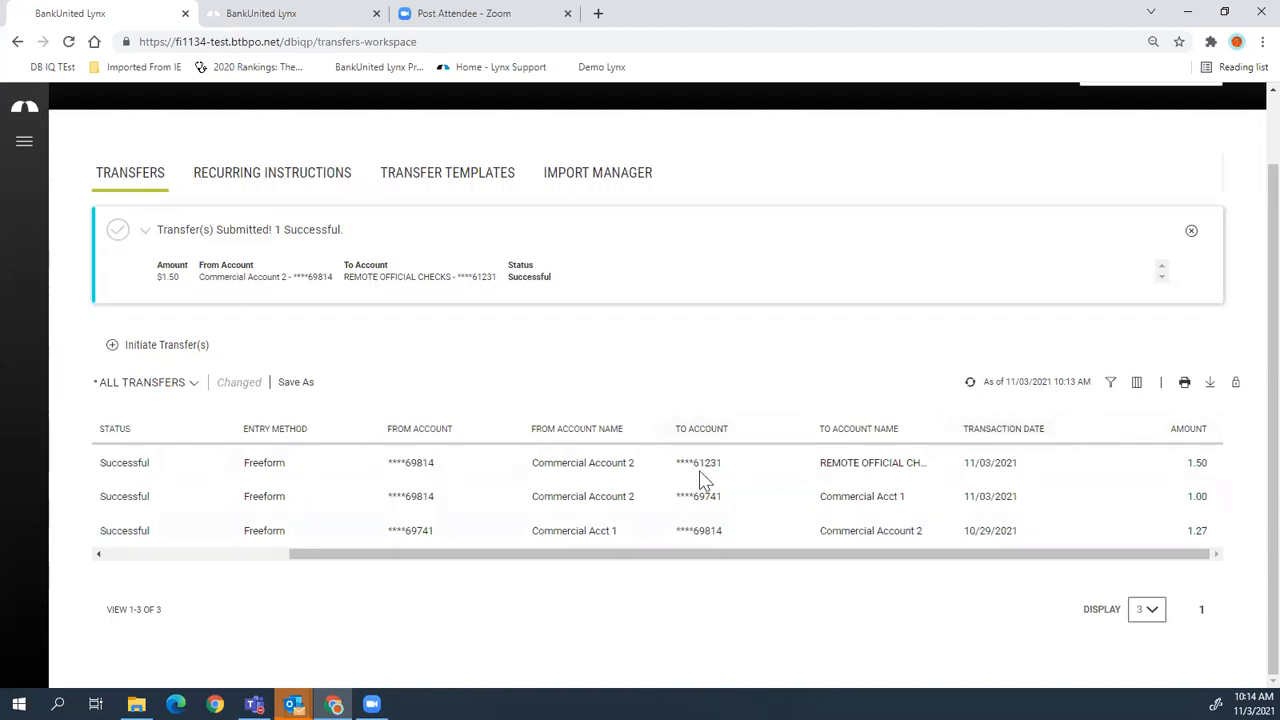
left_click_drag(646, 558, 436, 576)
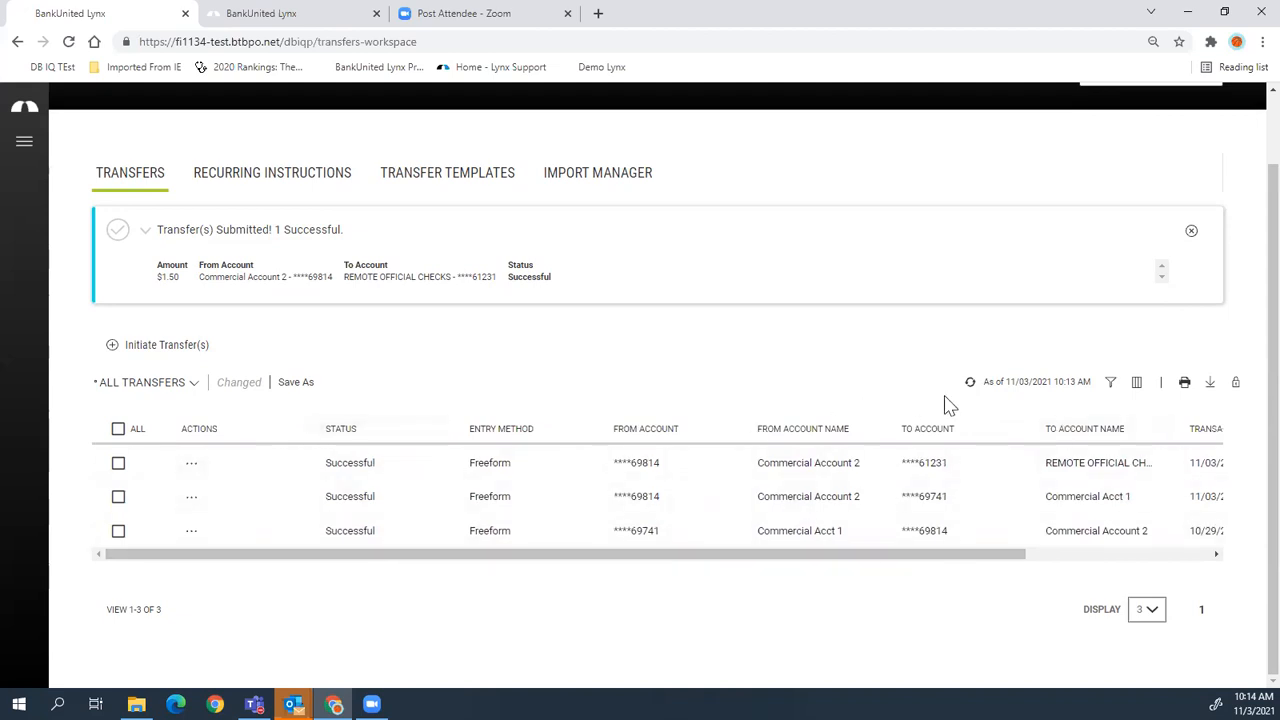
left_click(1110, 385)
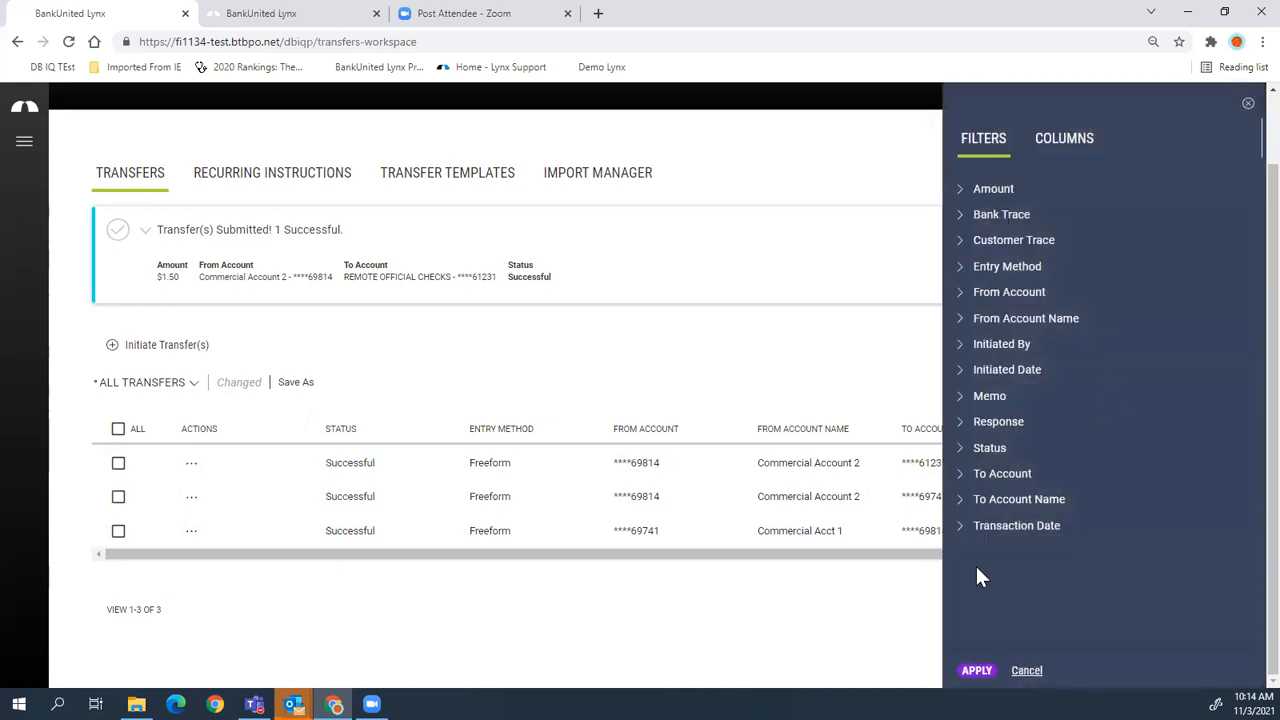
left_click(993, 193)
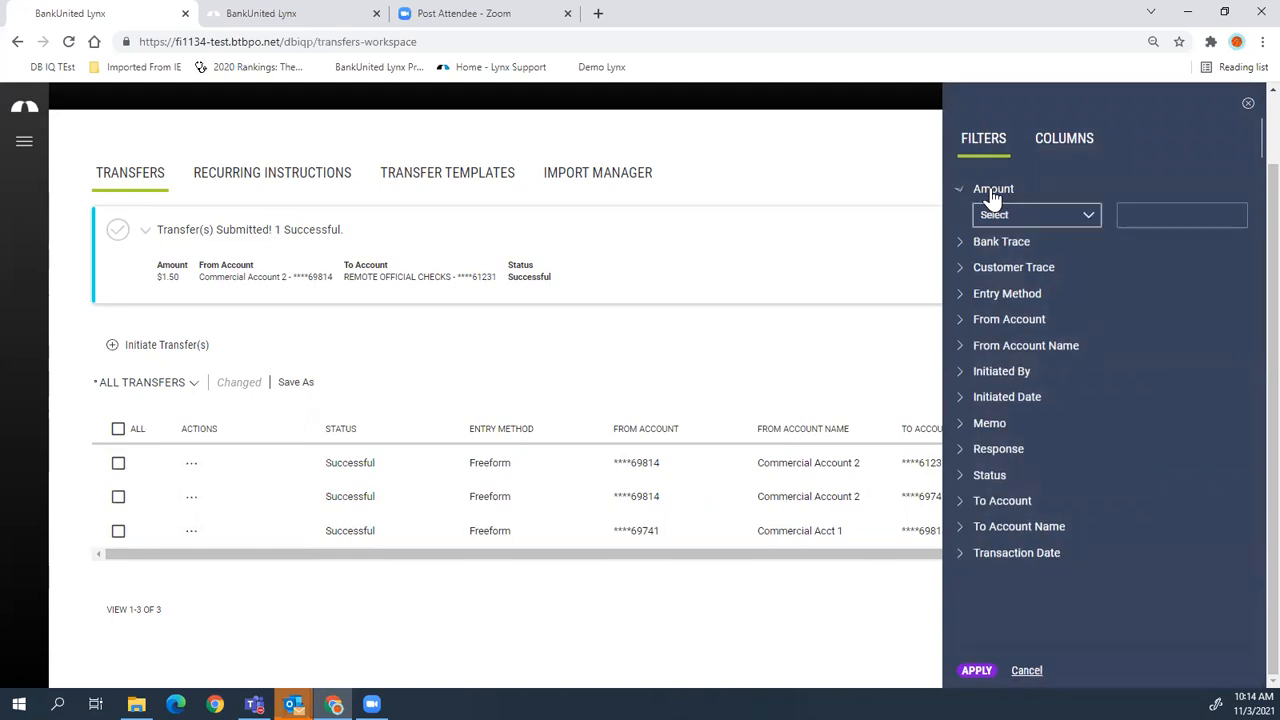
left_click(995, 210)
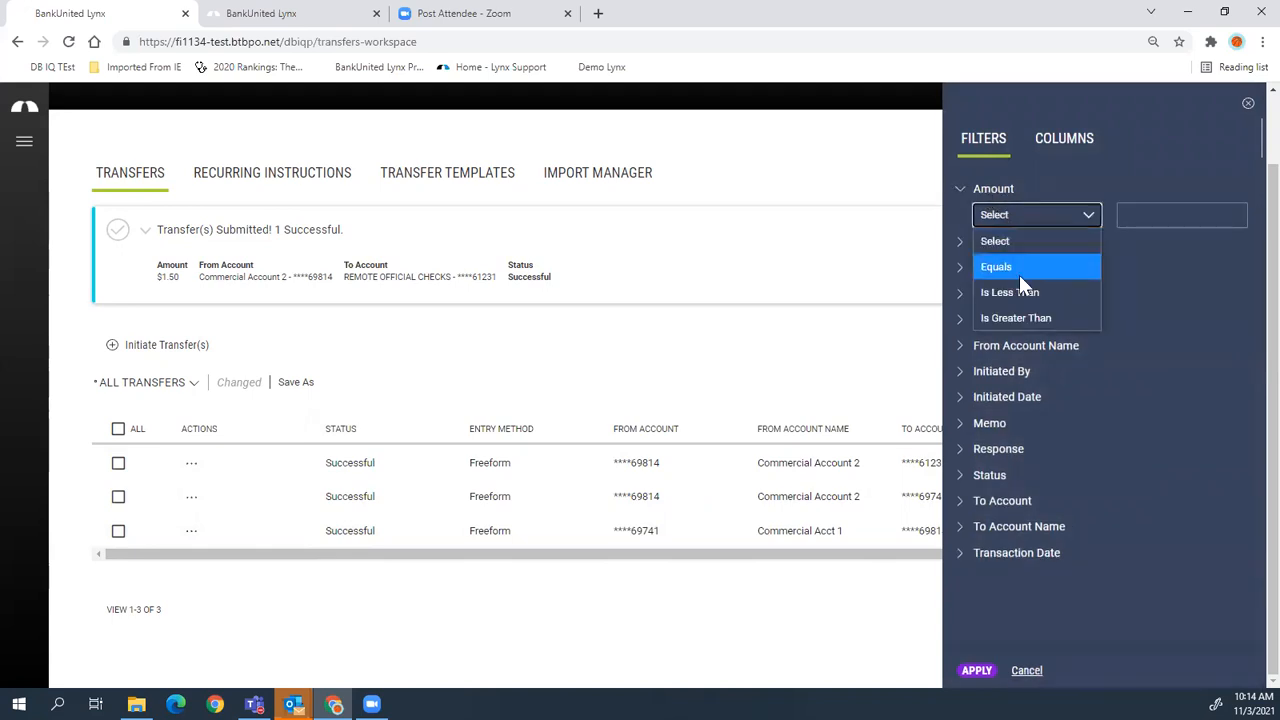
left_click(1019, 316)
left_click(1158, 213)
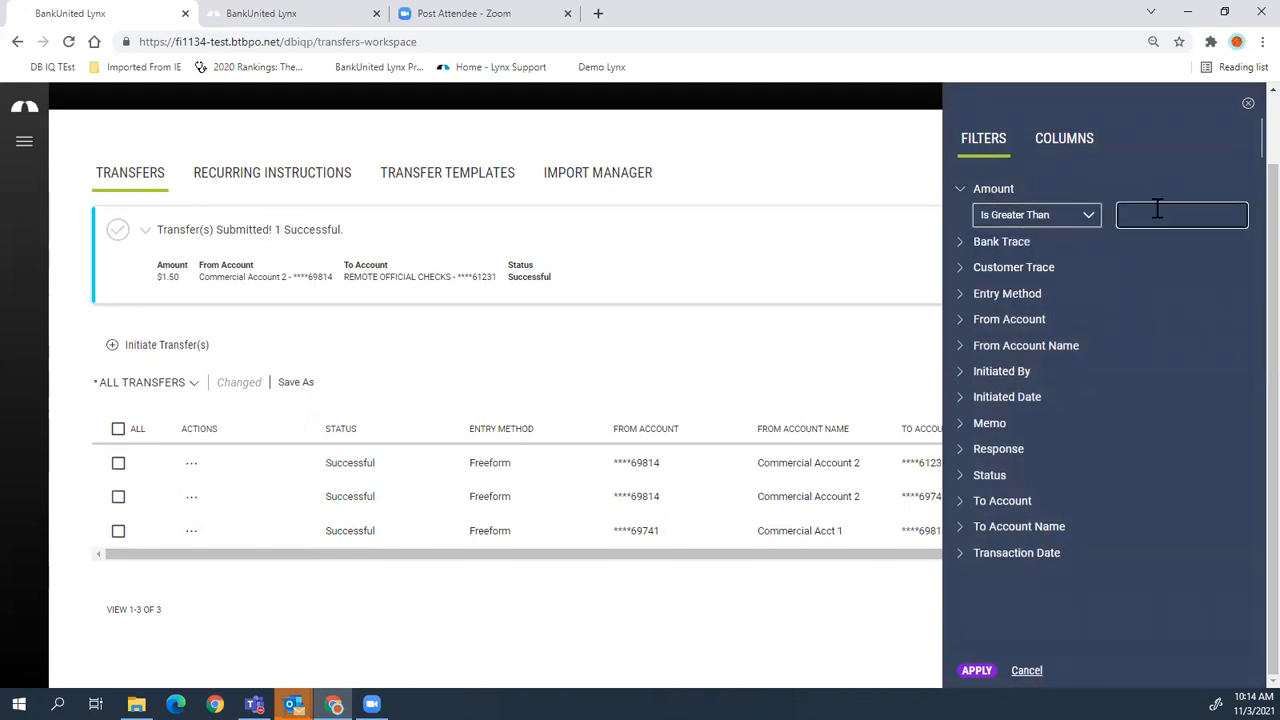
type("1.60")
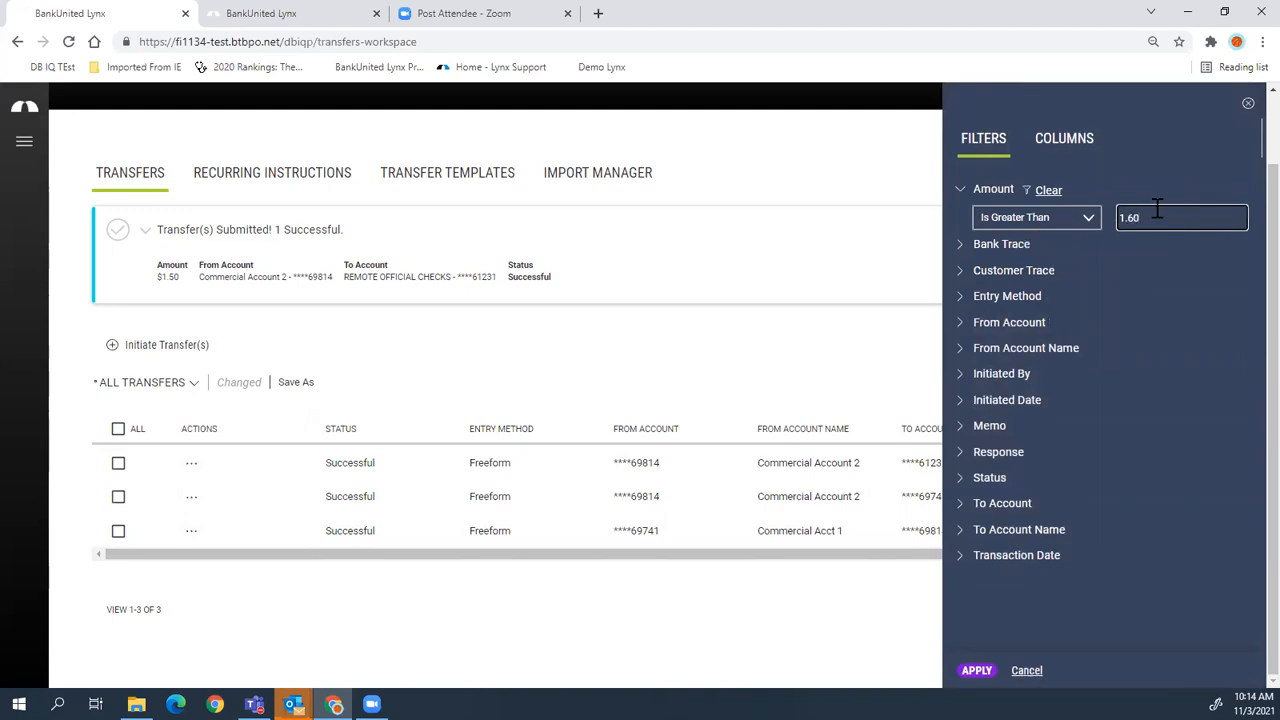
left_click(975, 672)
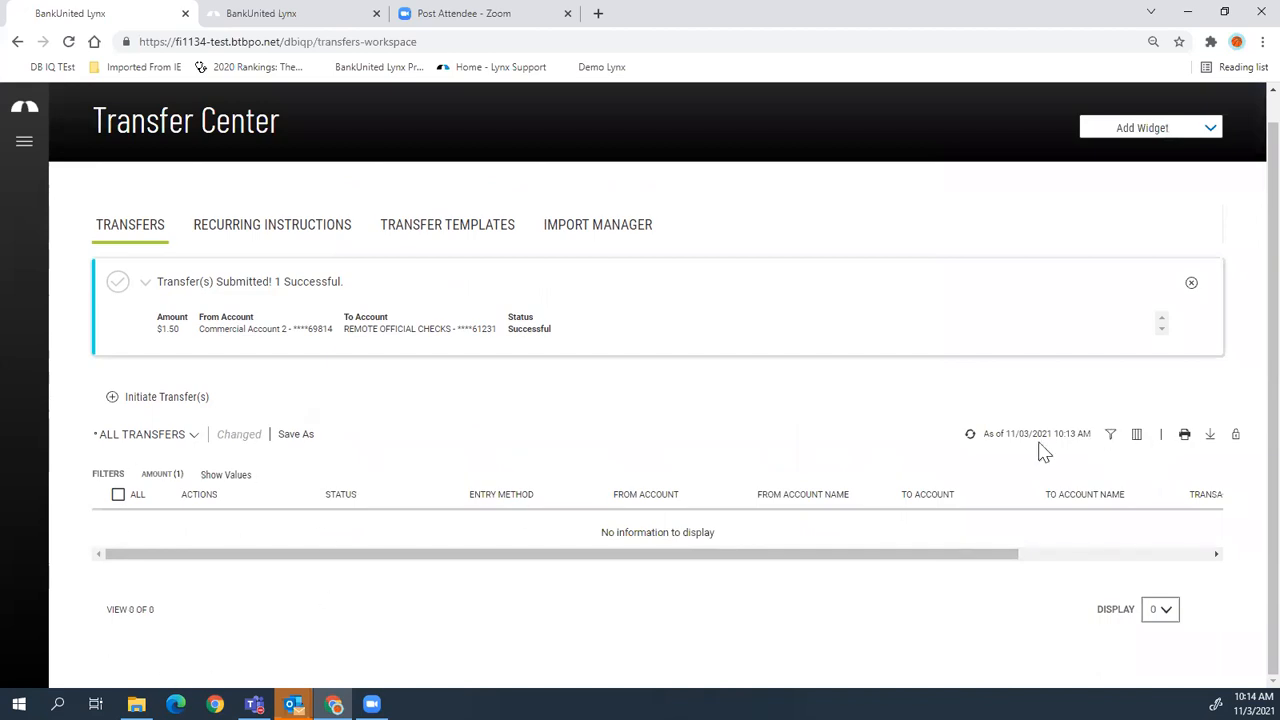
left_click(1111, 436)
left_click(1163, 218)
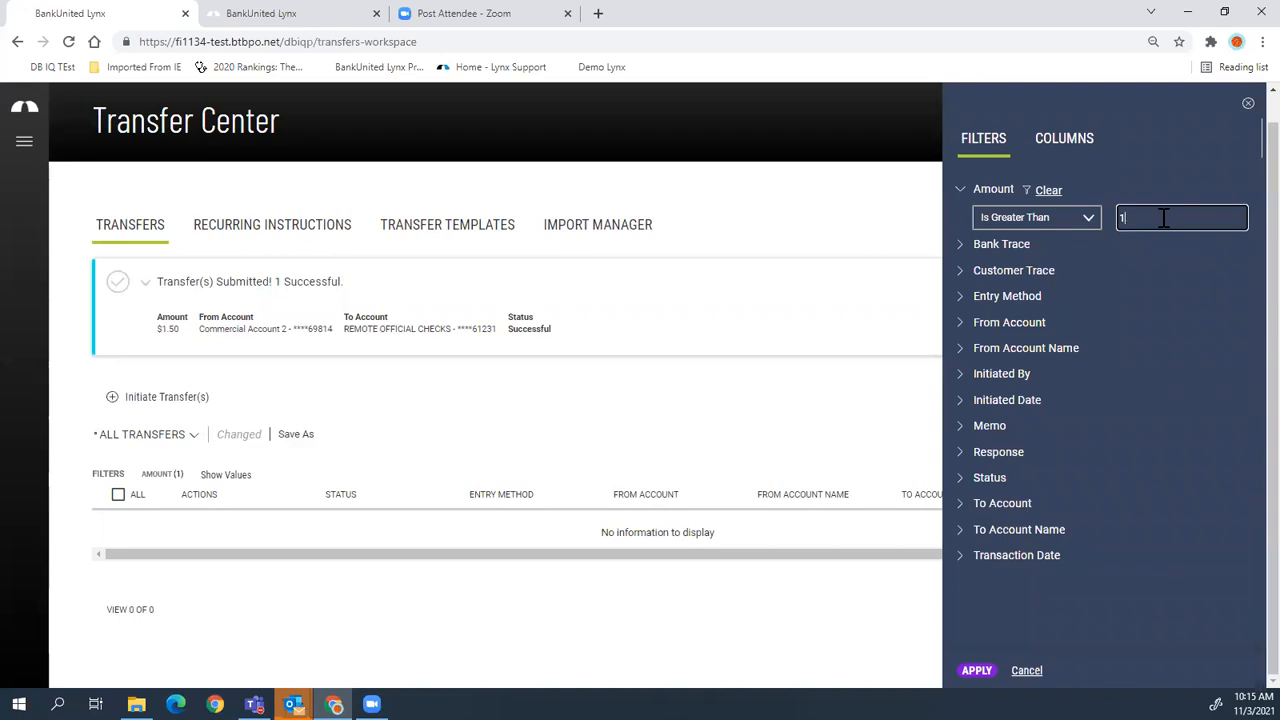
left_click(1016, 217)
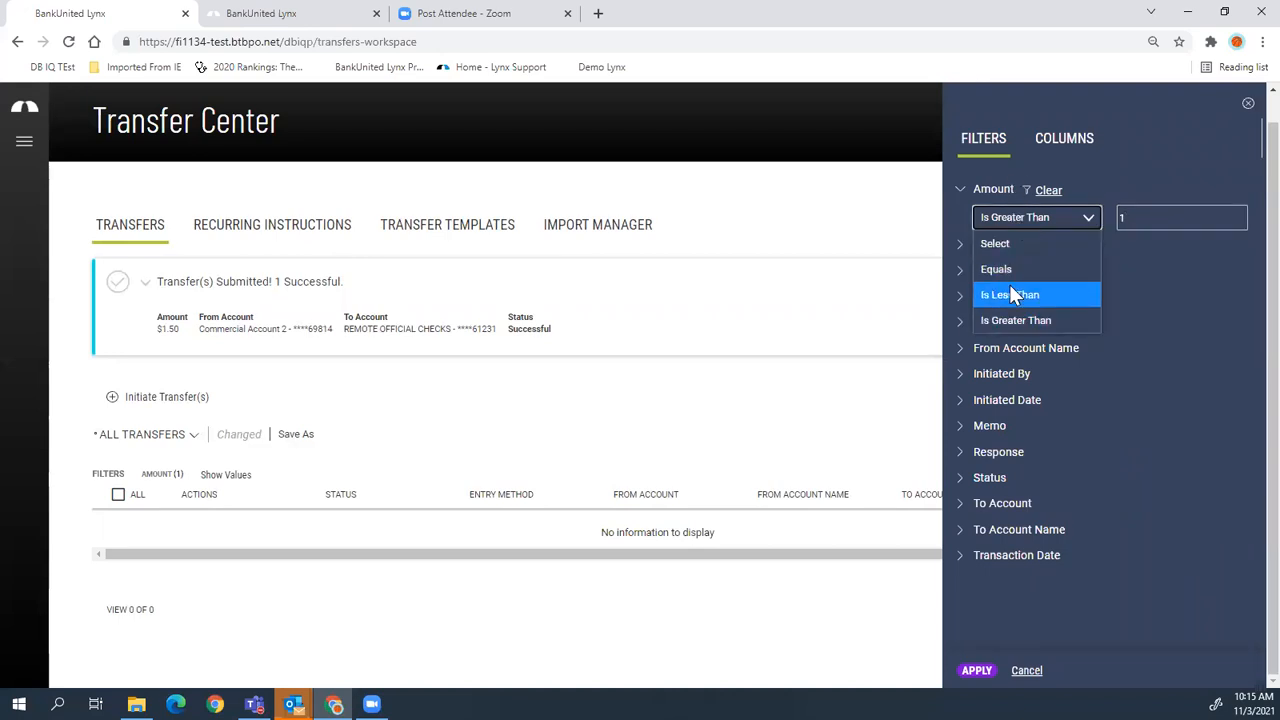
left_click(1010, 287)
type(".60")
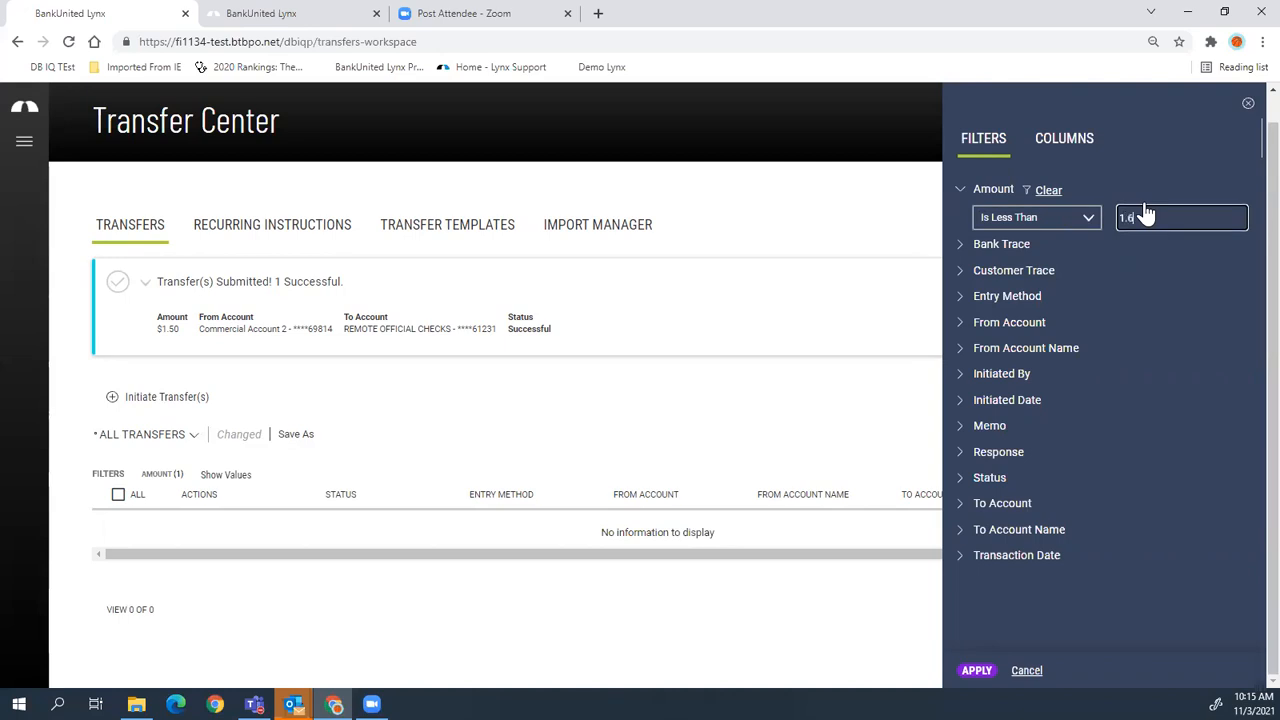
left_click(972, 671)
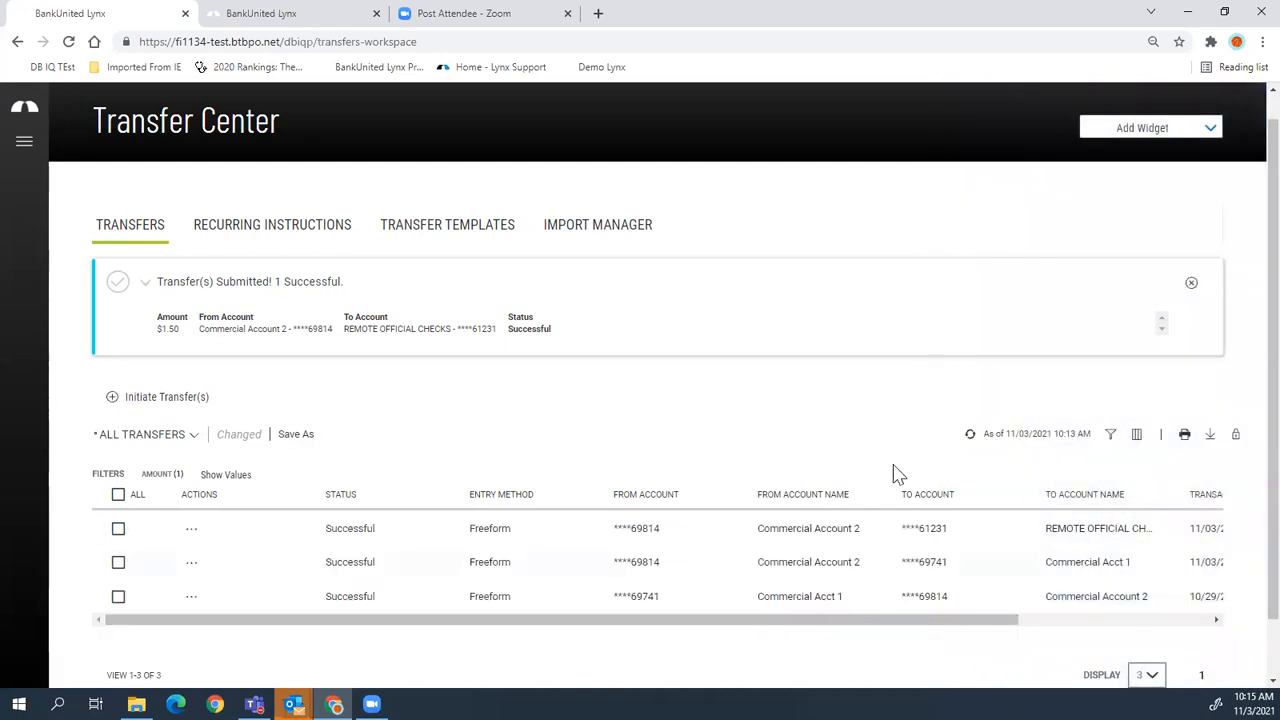
left_click_drag(880, 622, 1092, 614)
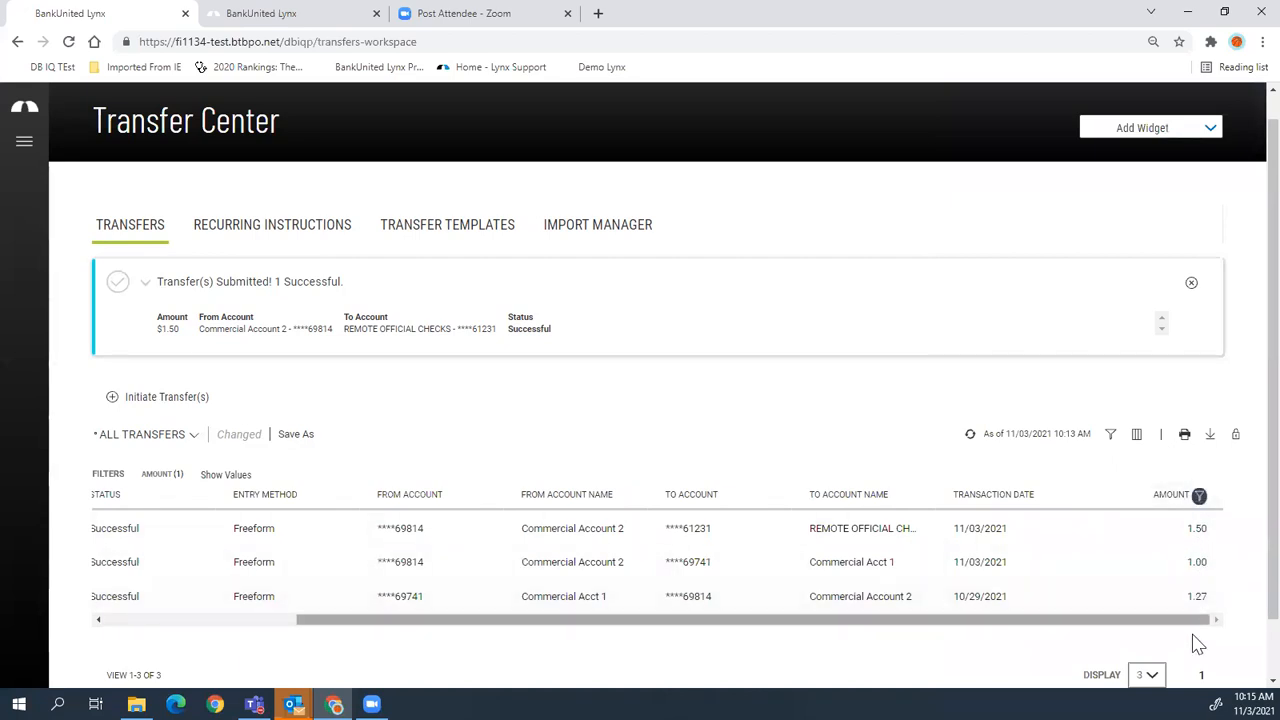
left_click(1111, 434)
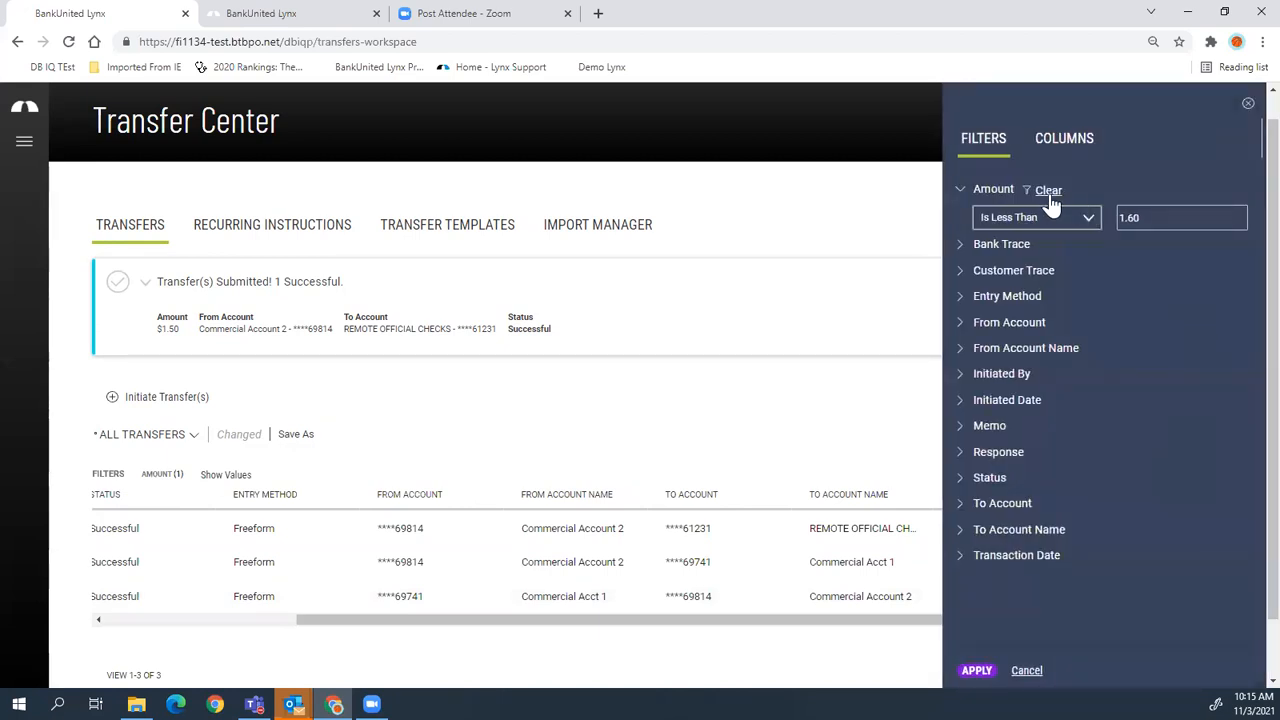
left_click(1048, 194)
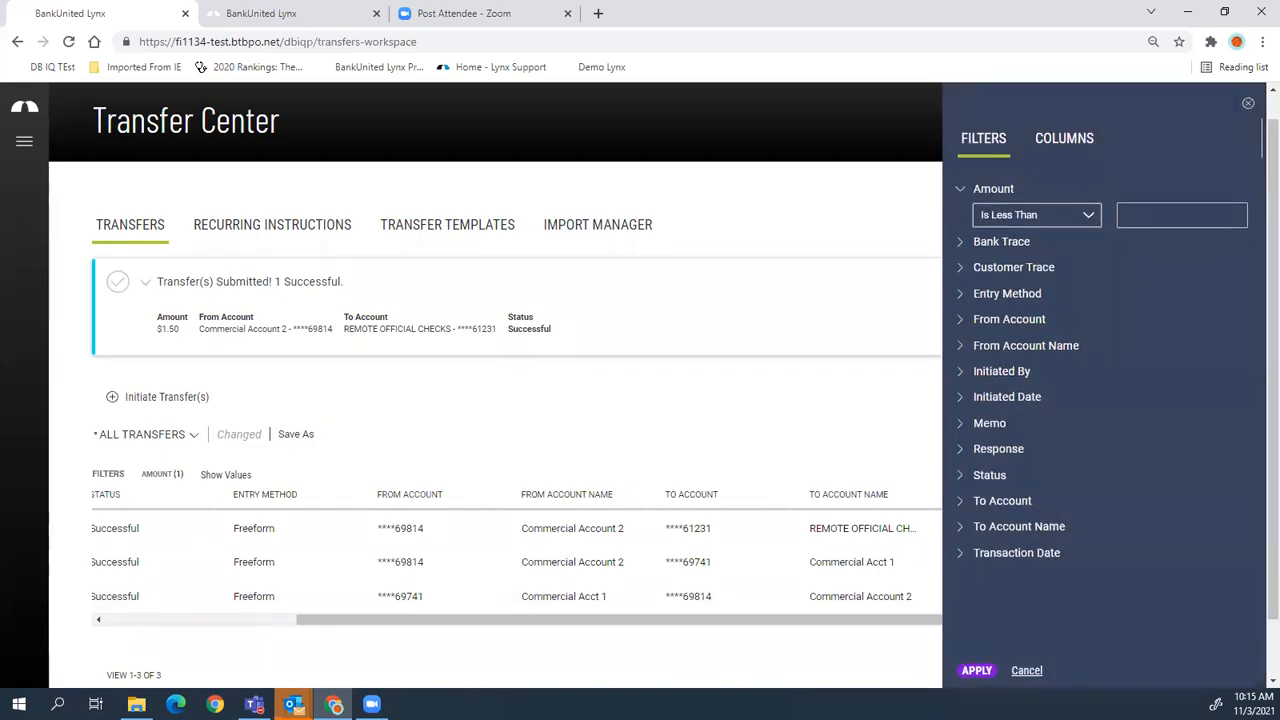
left_click(977, 671)
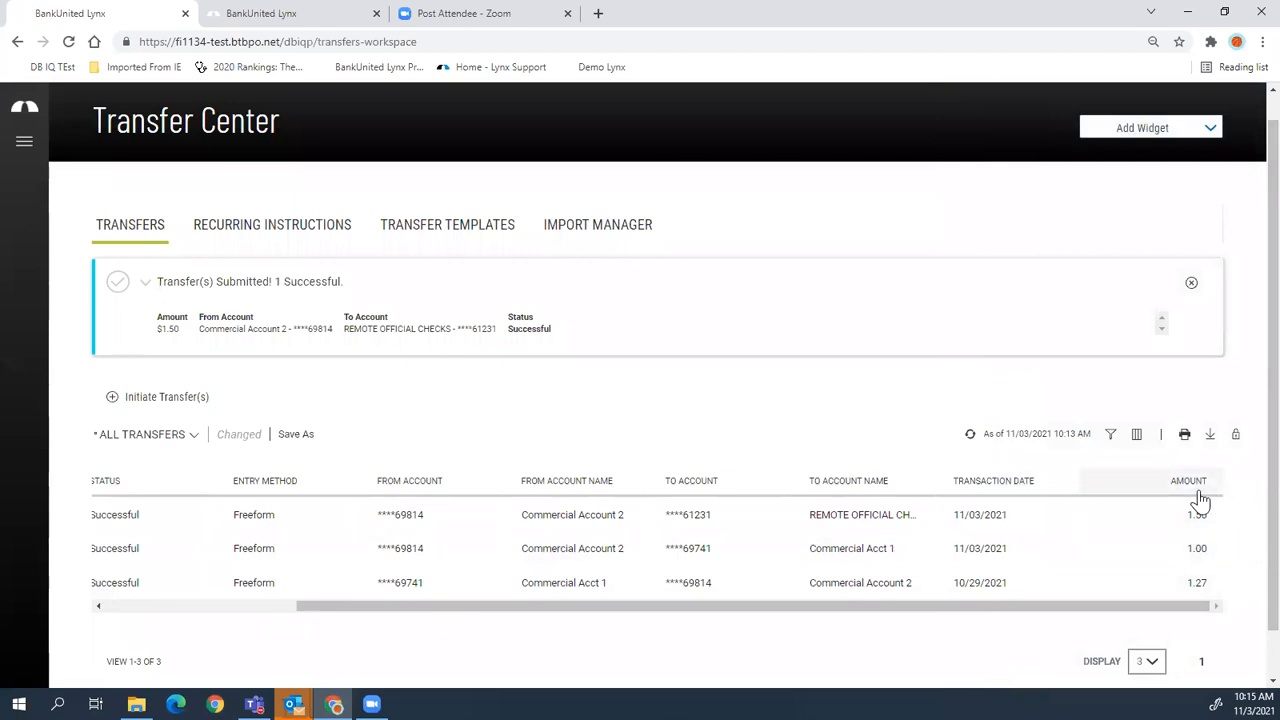
- Reorder the Transfers columns: To Account before From Account, Amount before From Account Name
left_click_drag(1200, 492, 788, 480)
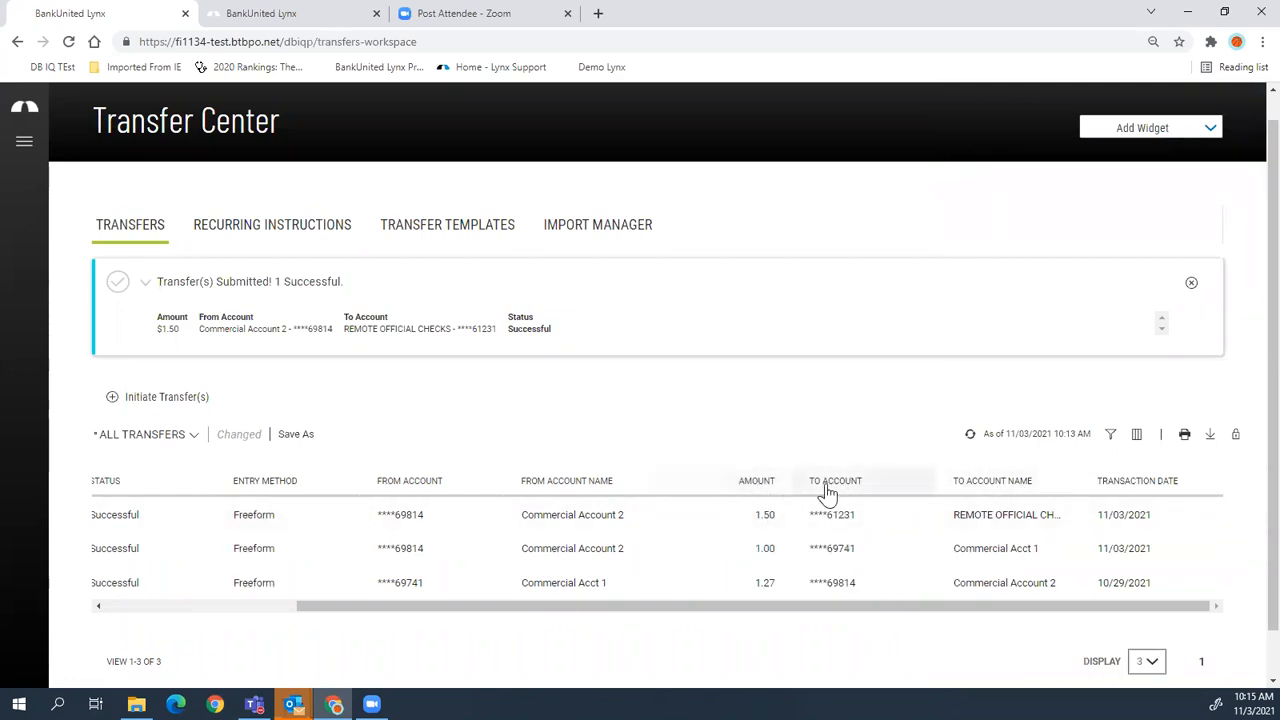
left_click_drag(827, 493, 491, 486)
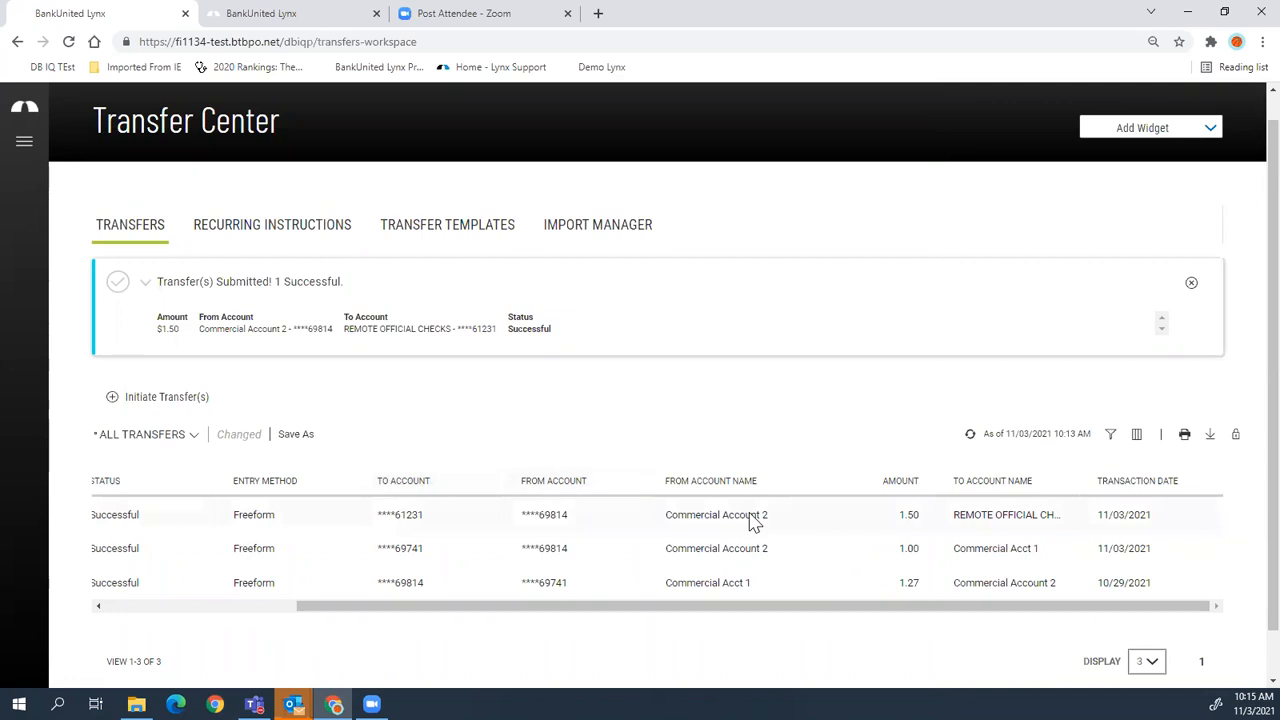
left_click_drag(912, 488, 736, 492)
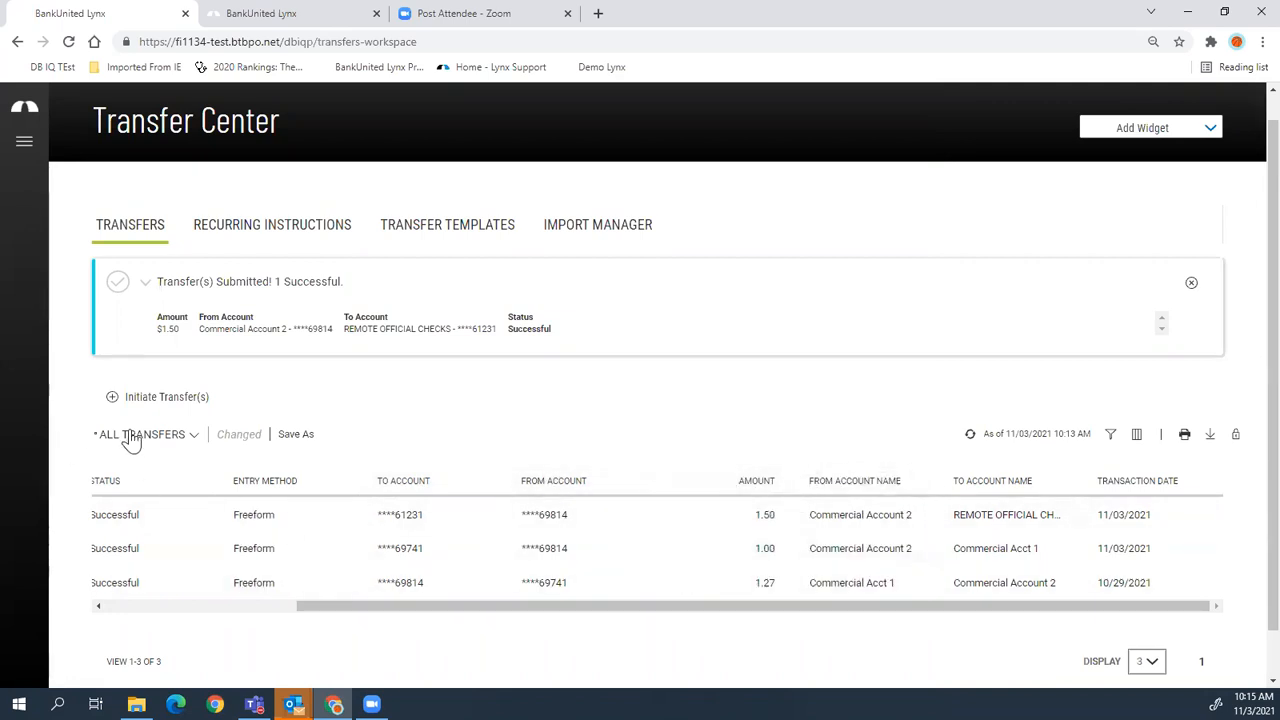
left_click(296, 435)
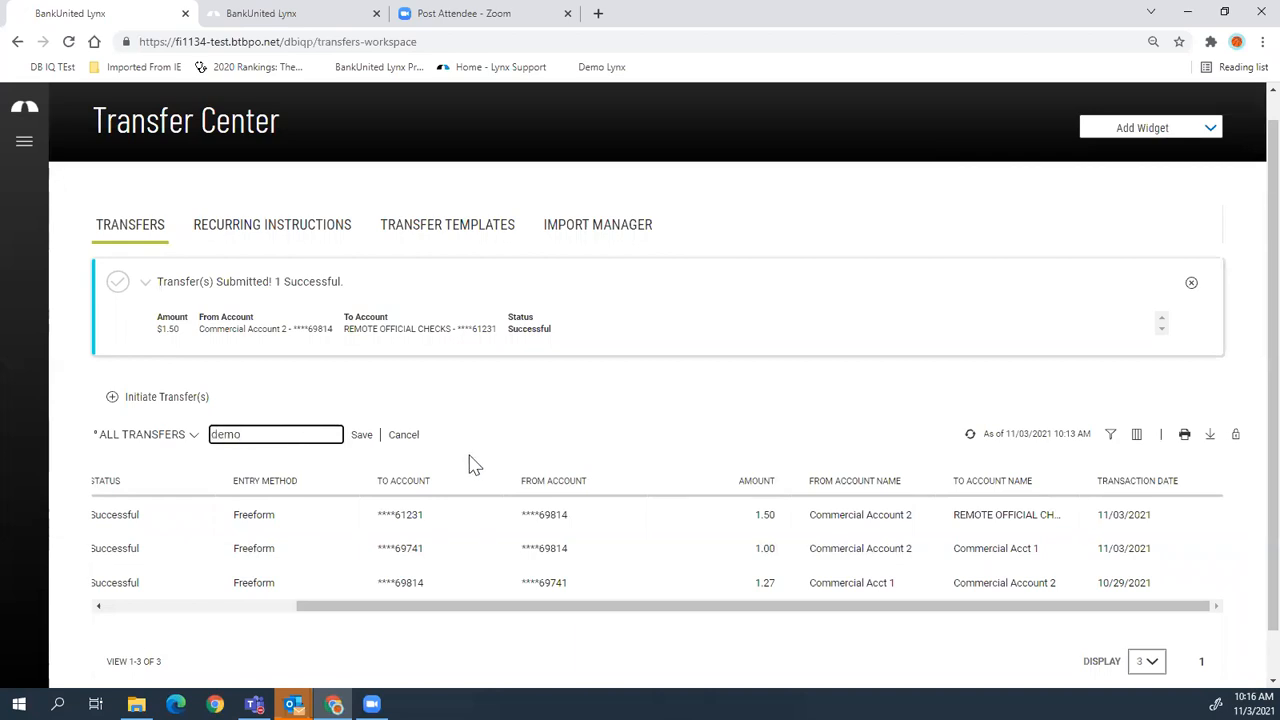
- Save the current transfers layout as the view 'demo' and make it the default view
left_click(360, 437)
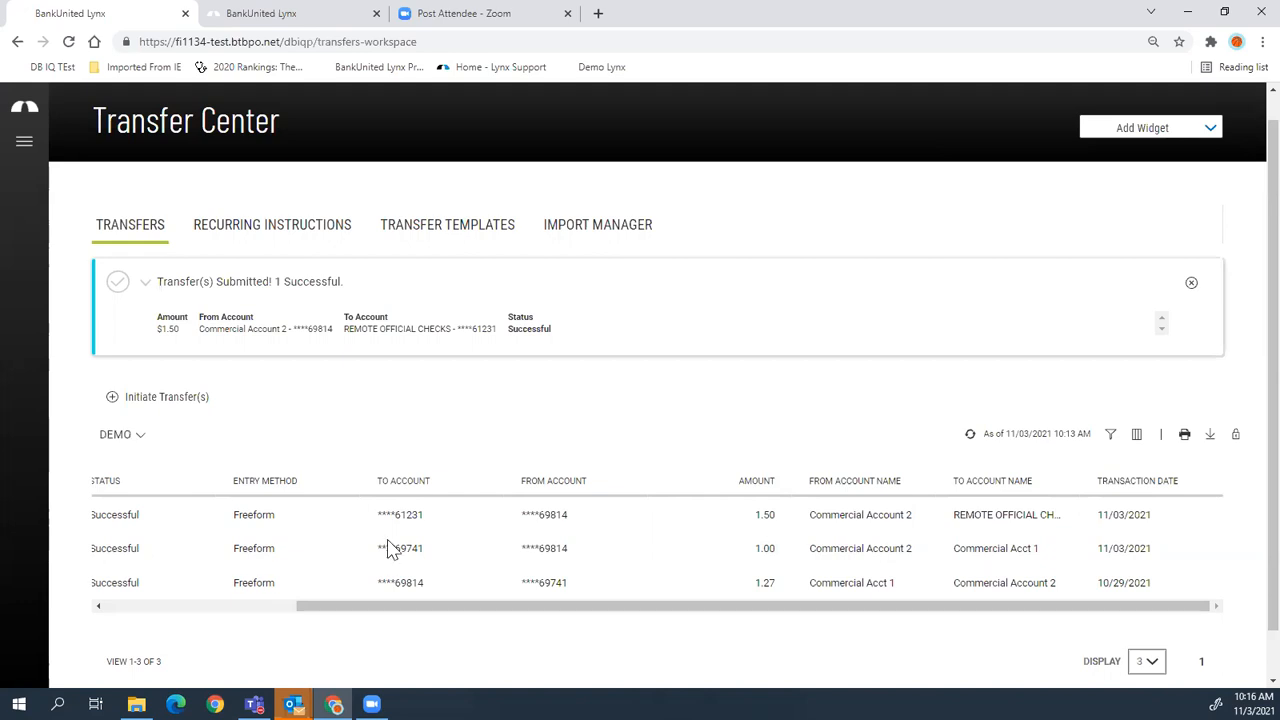
left_click(125, 437)
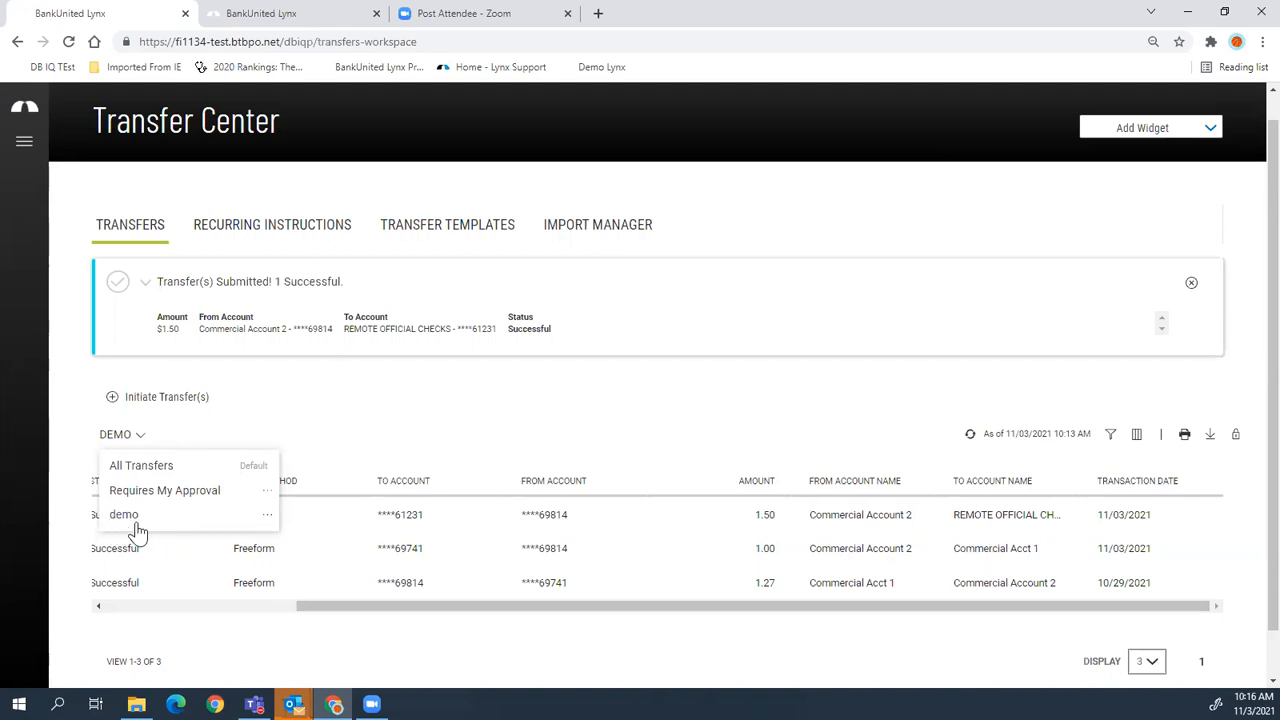
left_click(267, 516)
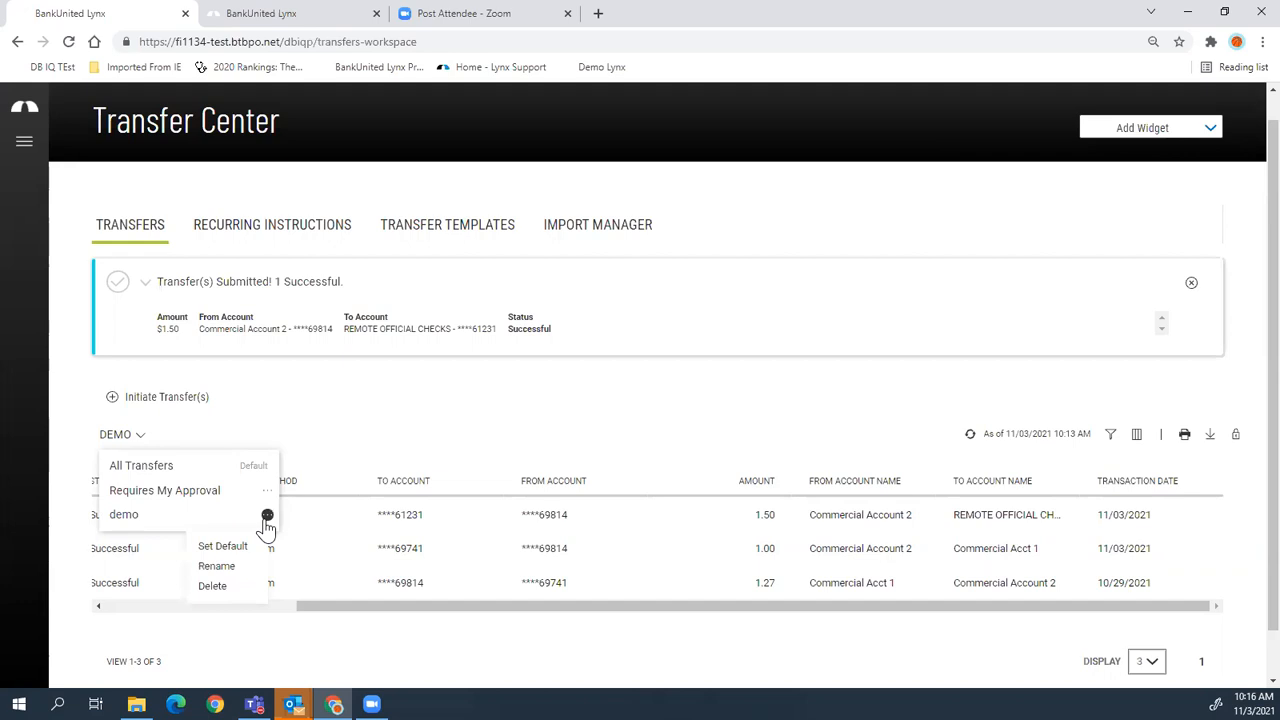
left_click(222, 547)
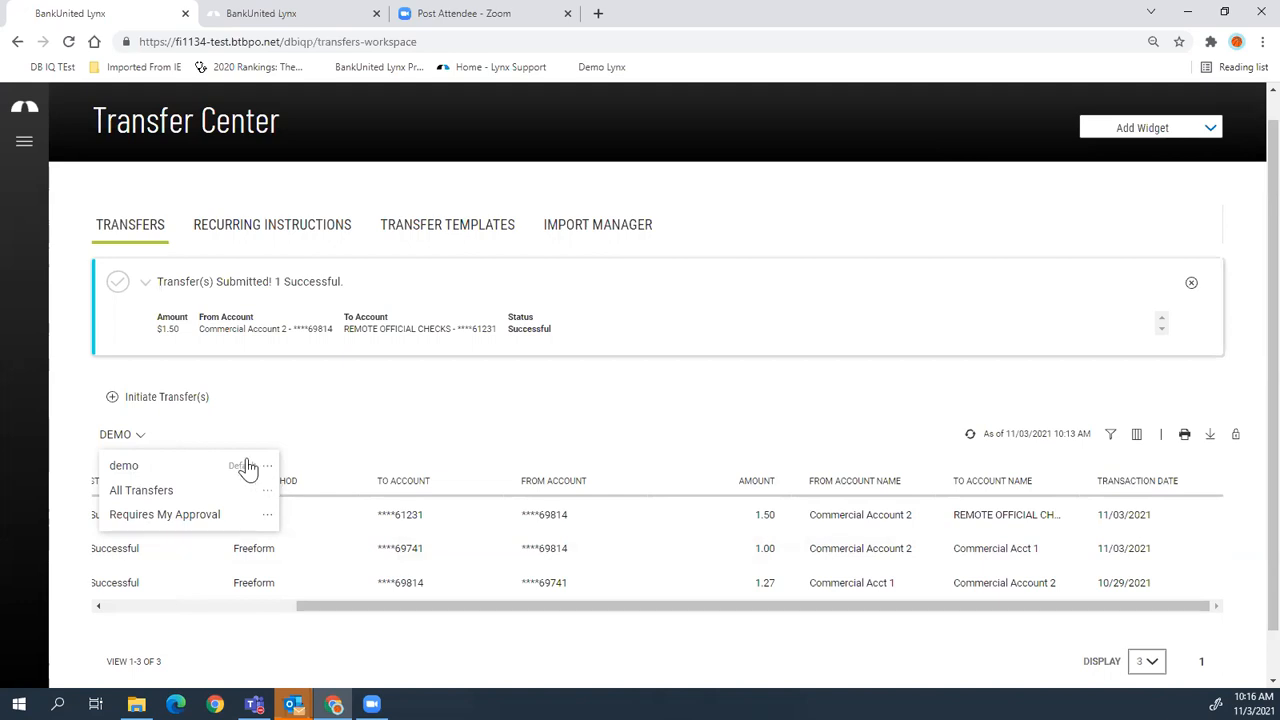
left_click(383, 440)
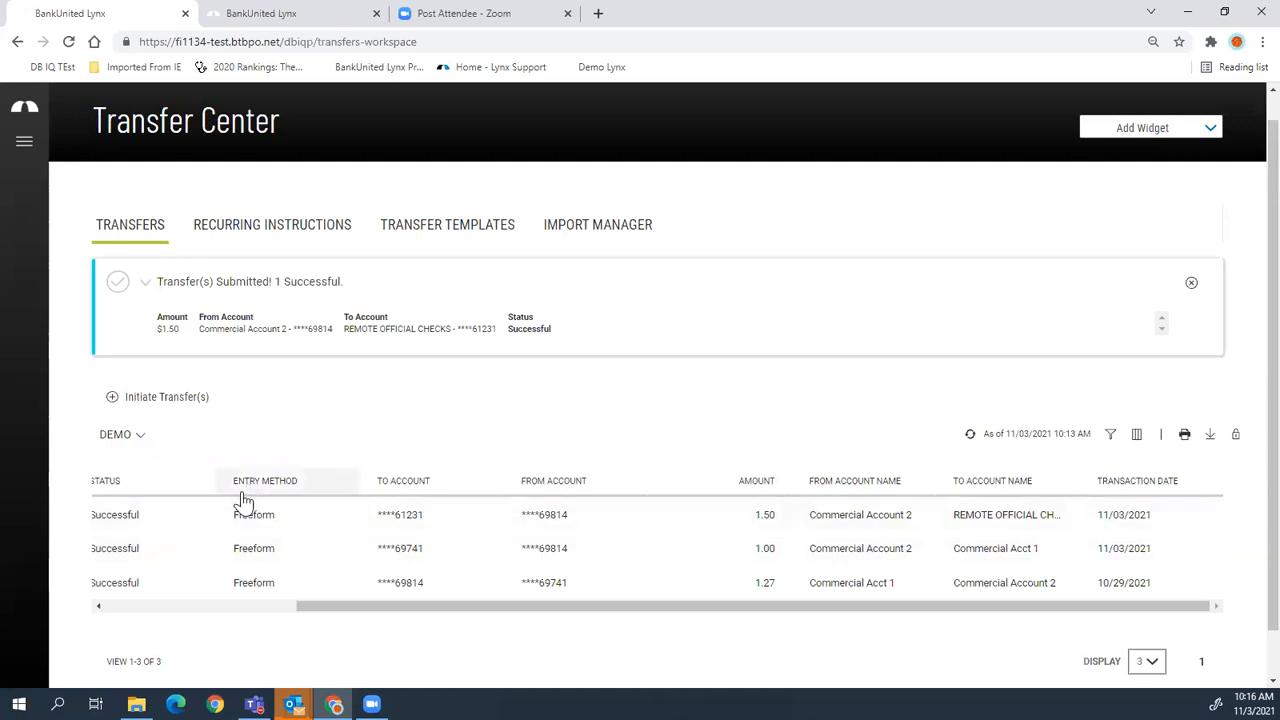
- View the $1.50 transfer's details, return to the list, and open the column chooser
left_click_drag(389, 607, 160, 608)
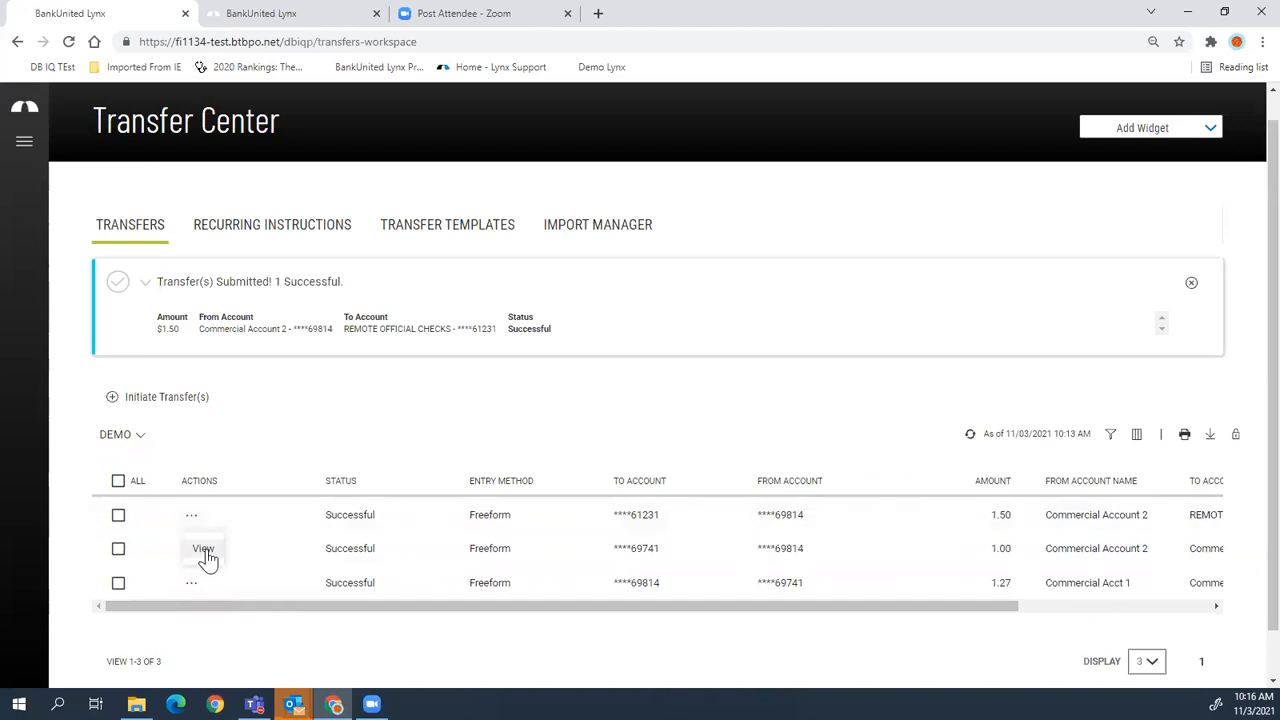
left_click(204, 550)
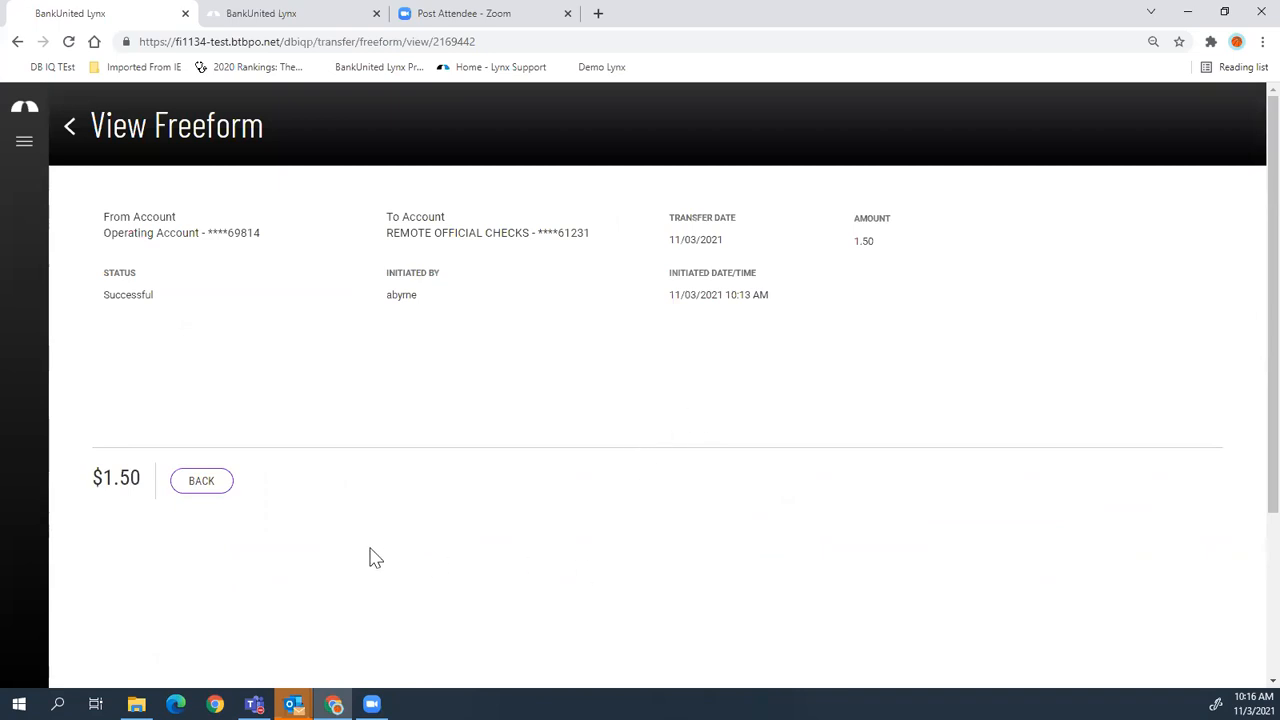
left_click(206, 488)
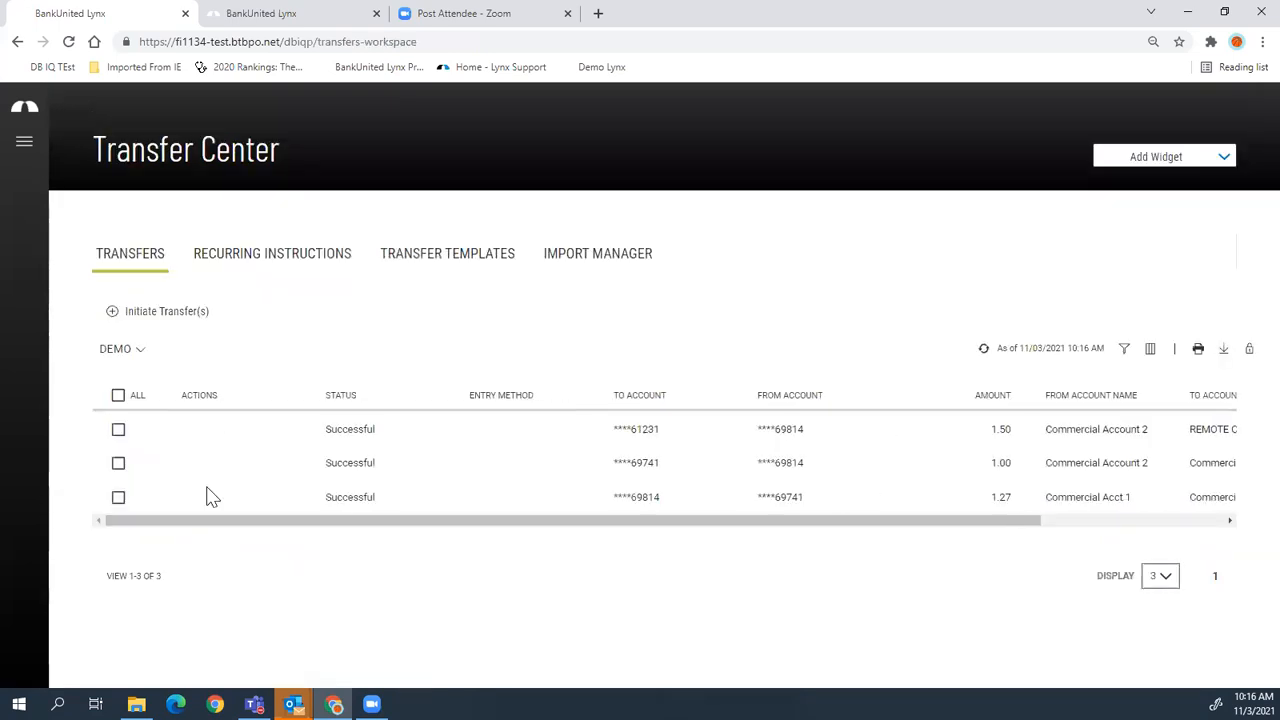
left_click(1150, 356)
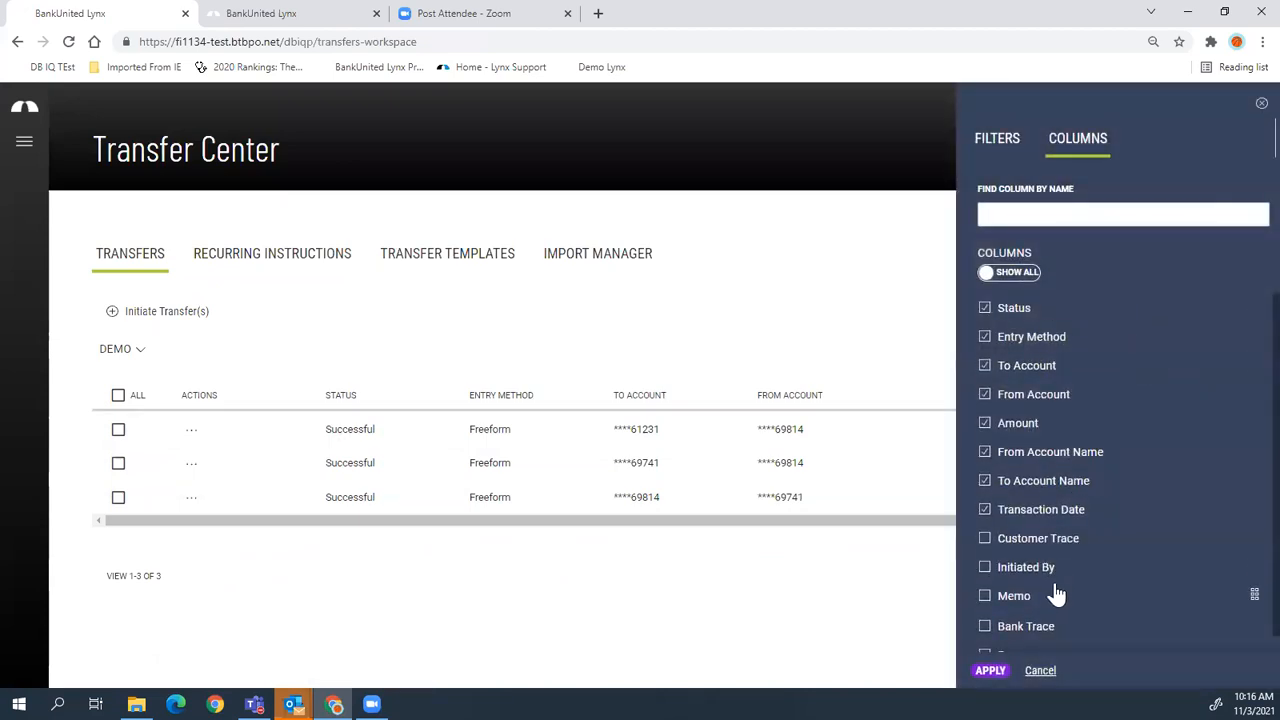
- Show the Memo column and hide the From and To Account Name columns
left_click(984, 596)
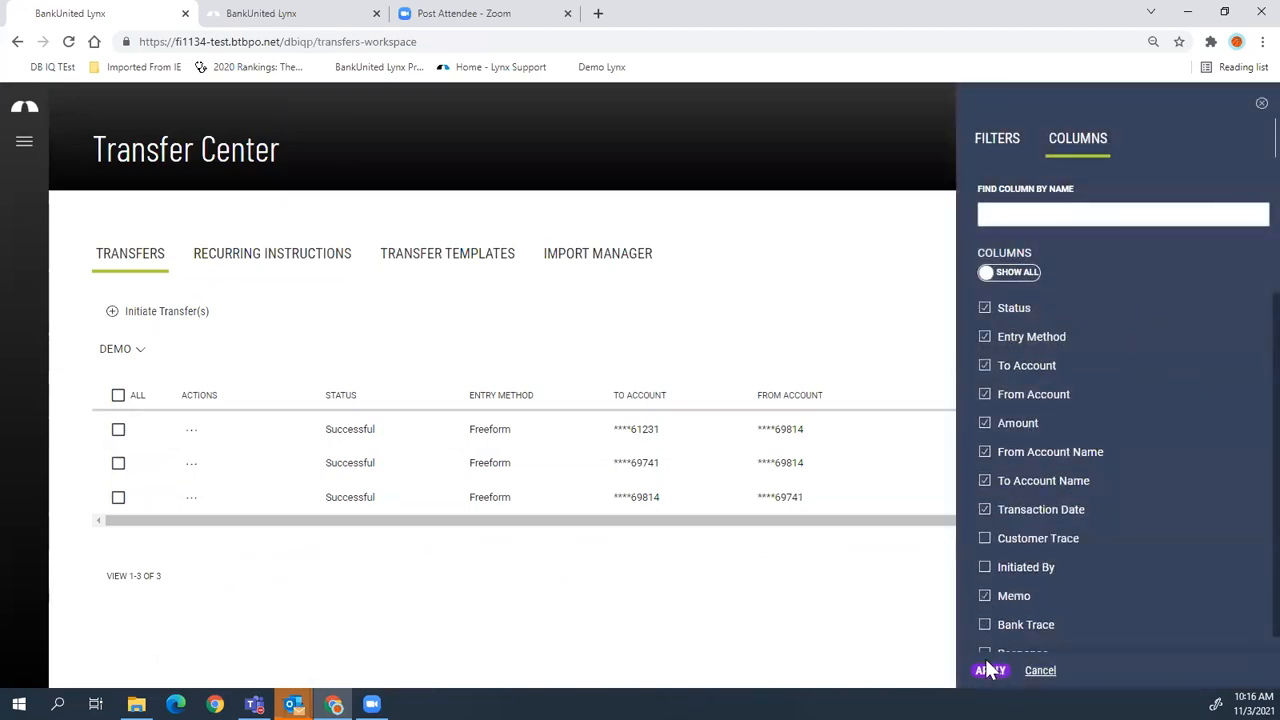
left_click(984, 452)
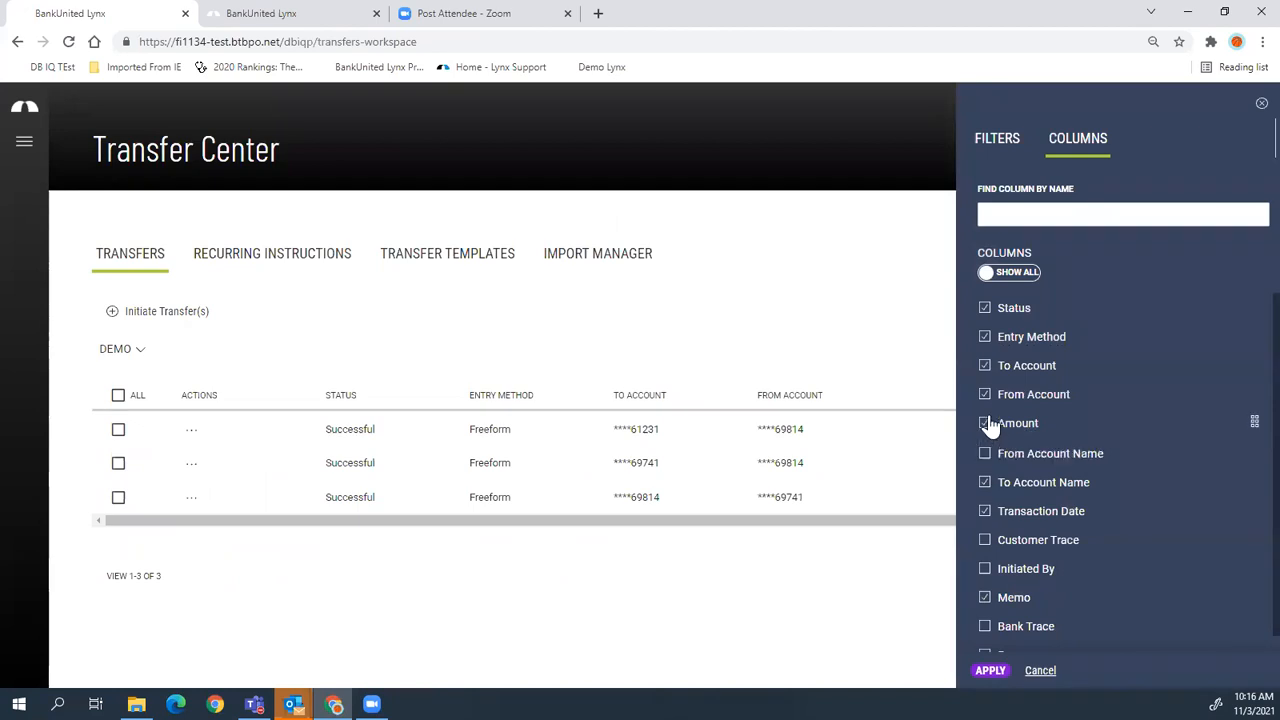
left_click(985, 482)
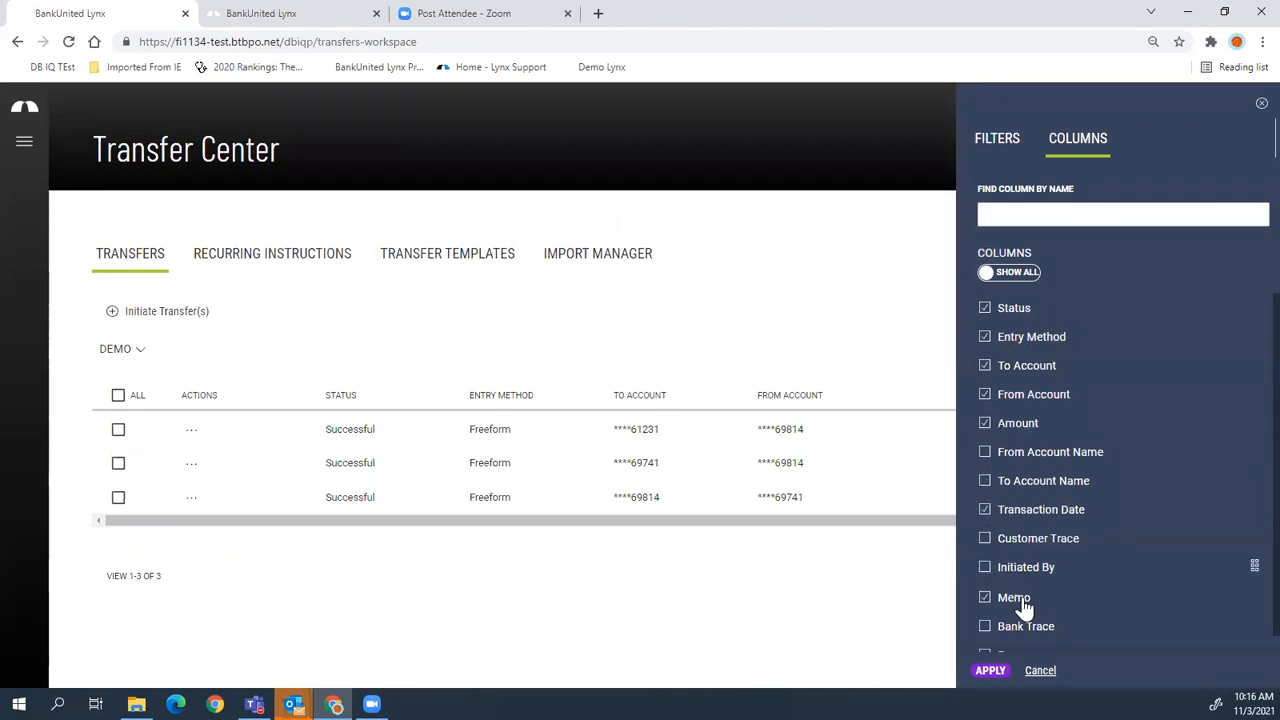
left_click(992, 674)
left_click_drag(1051, 526, 958, 519)
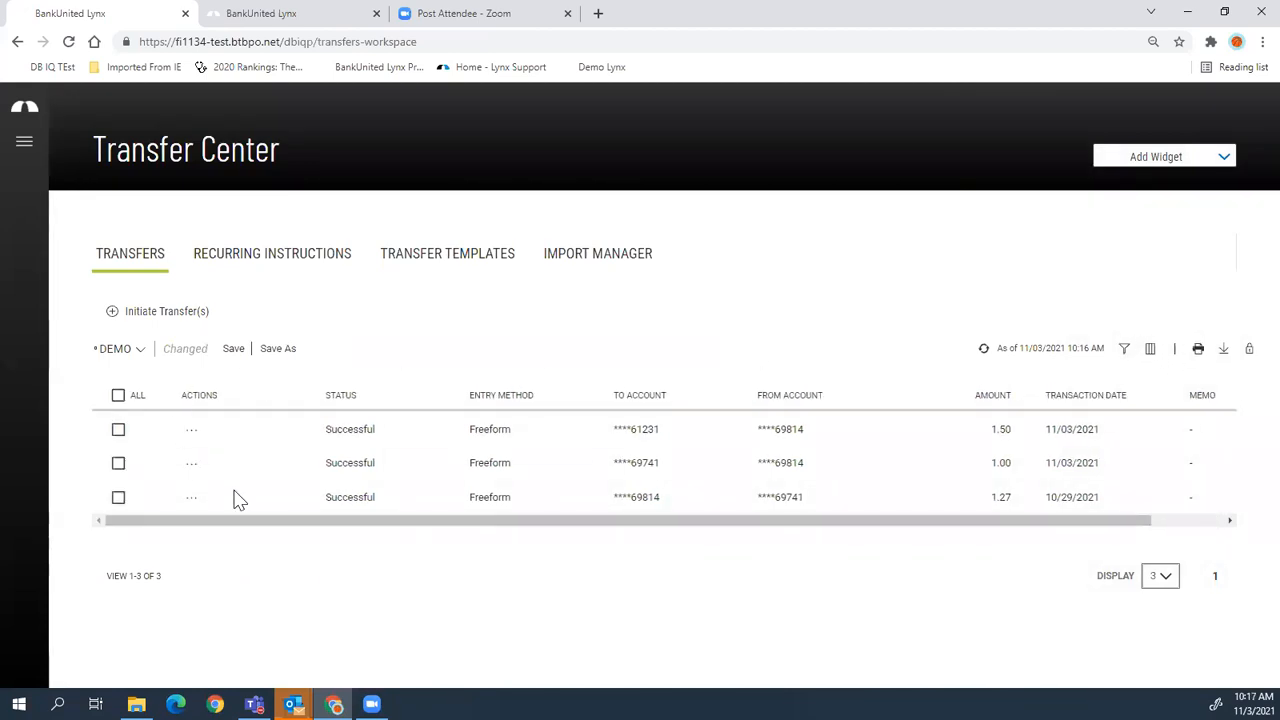
- Export the transfers table and open the downloaded Transfers-demo (1).csv
left_click(1224, 350)
mouse_move(136, 704)
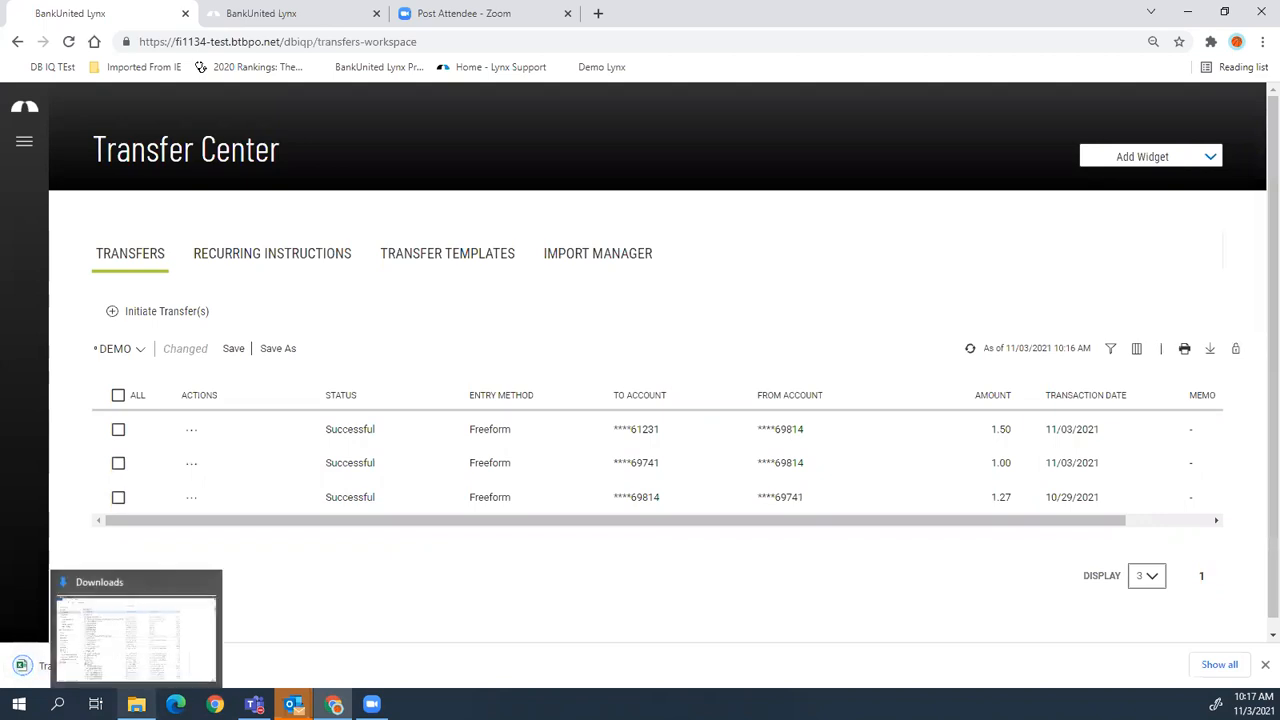
left_click(170, 666)
left_click(200, 564)
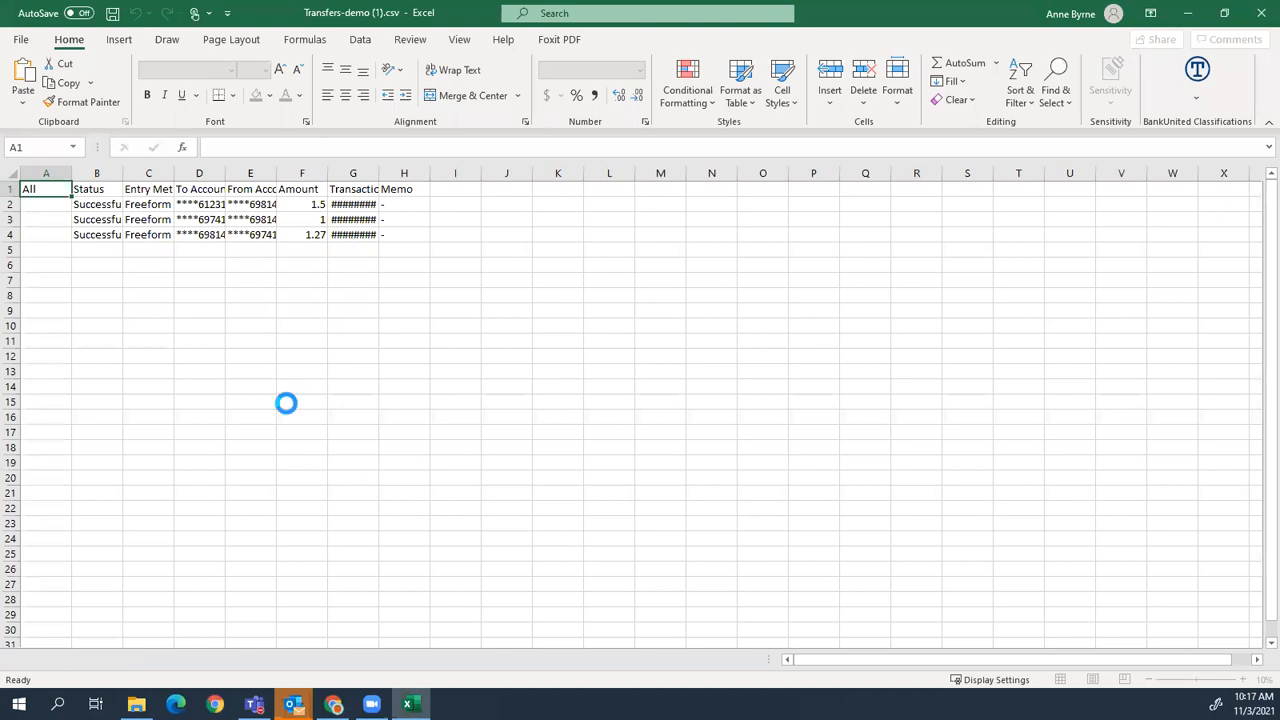
- Autofit Excel columns B, C, D, G and E to full width, then minimize Excel
double_click(122, 174)
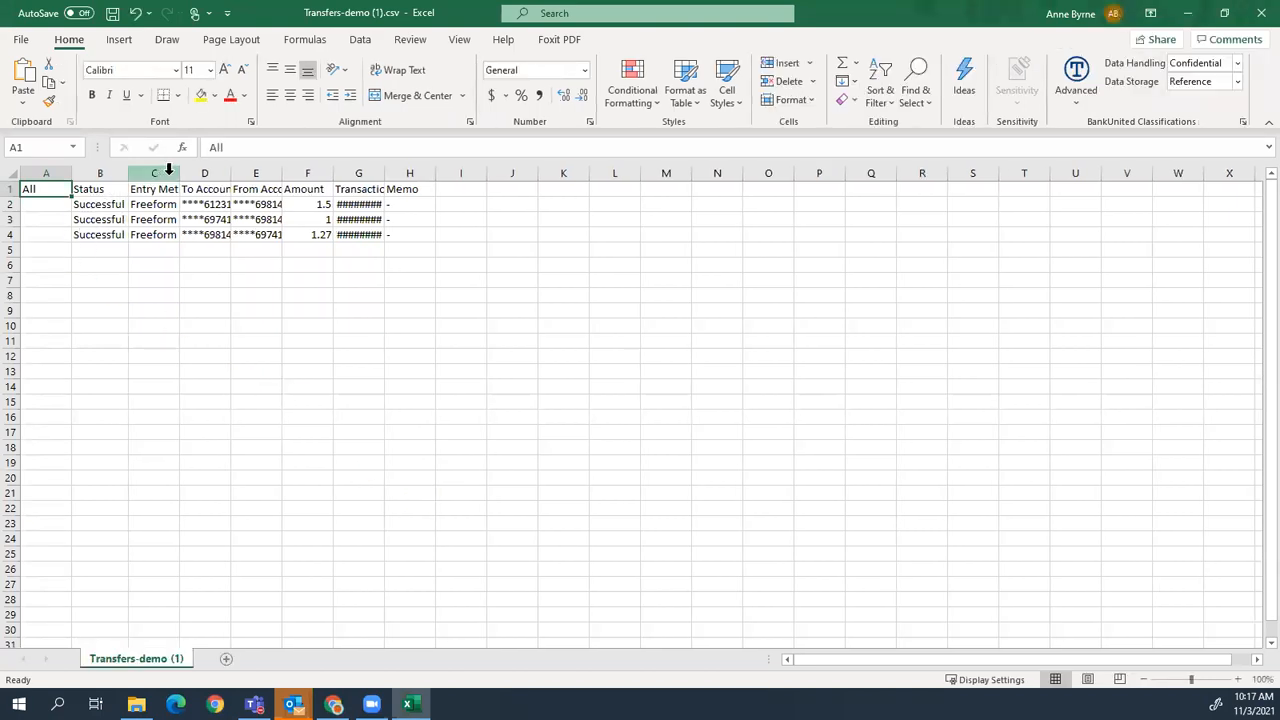
double_click(179, 173)
double_click(254, 173)
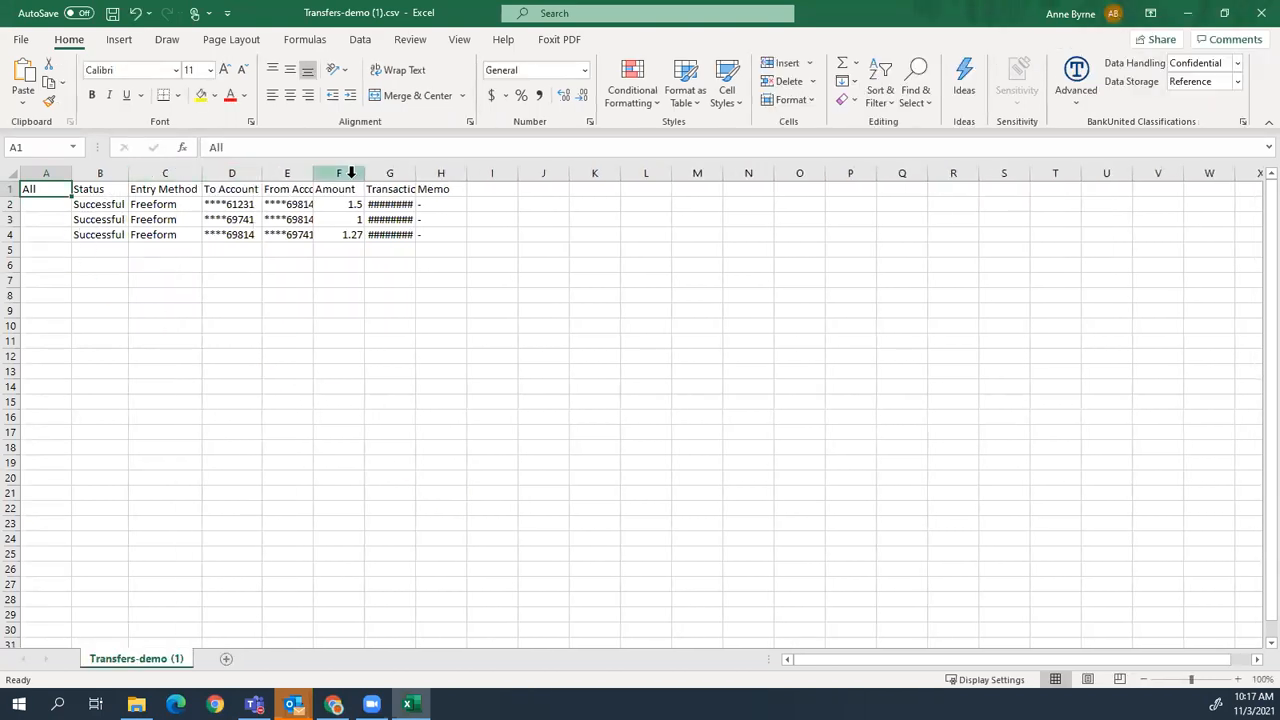
double_click(414, 173)
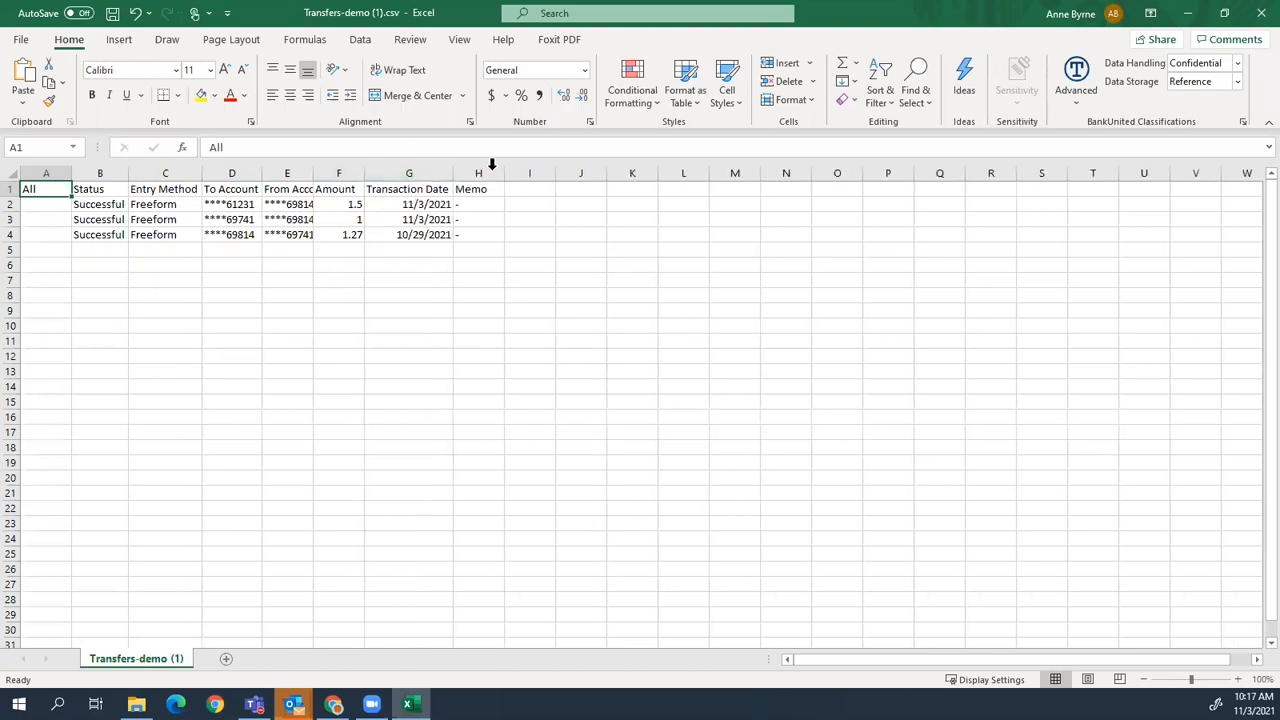
double_click(313, 174)
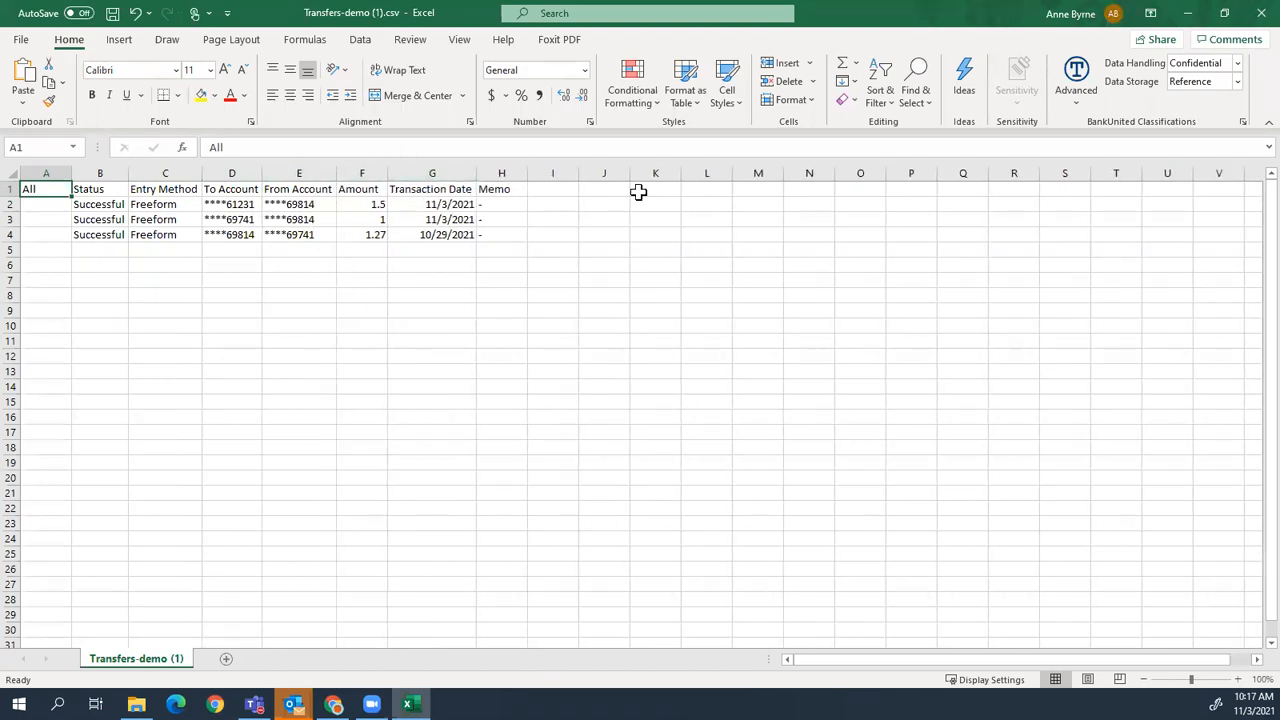
left_click(1187, 13)
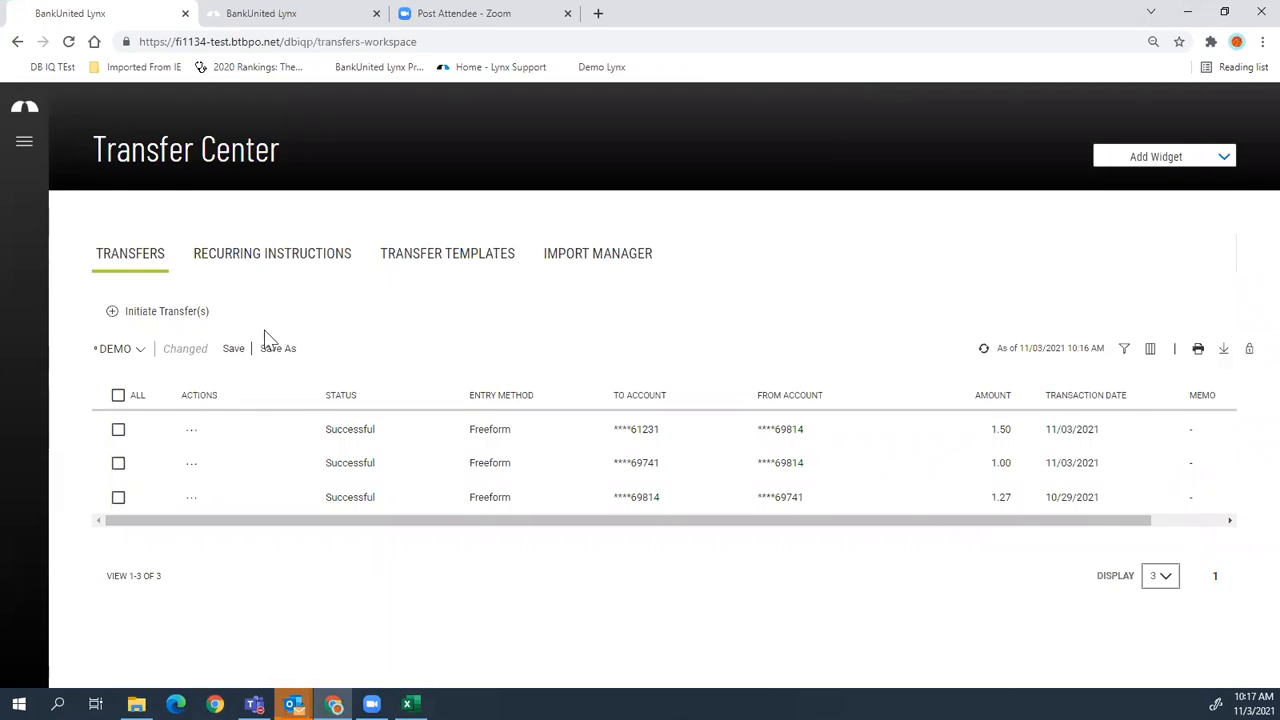
- Start a recurring instruction named demo for $2.50 from Business Account to Operating Account
left_click(282, 262)
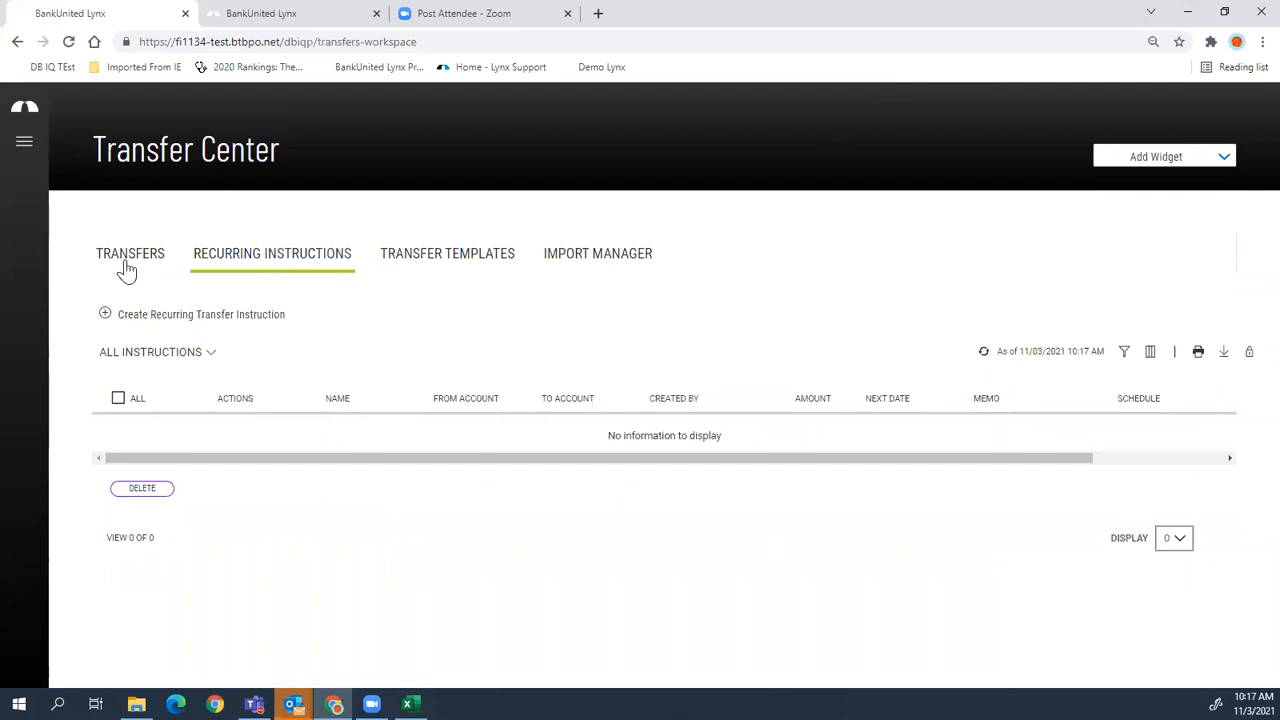
left_click(174, 316)
left_click(208, 247)
type("demo")
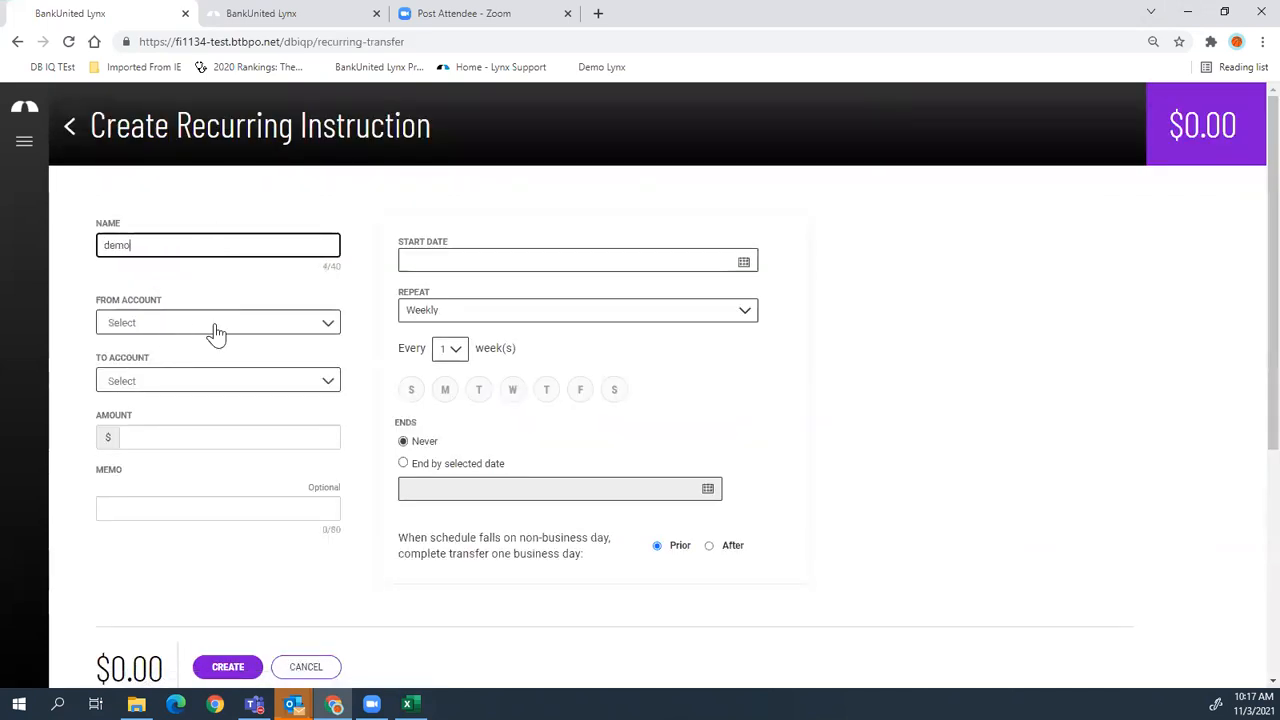
left_click(216, 332)
left_click(214, 388)
left_click(214, 384)
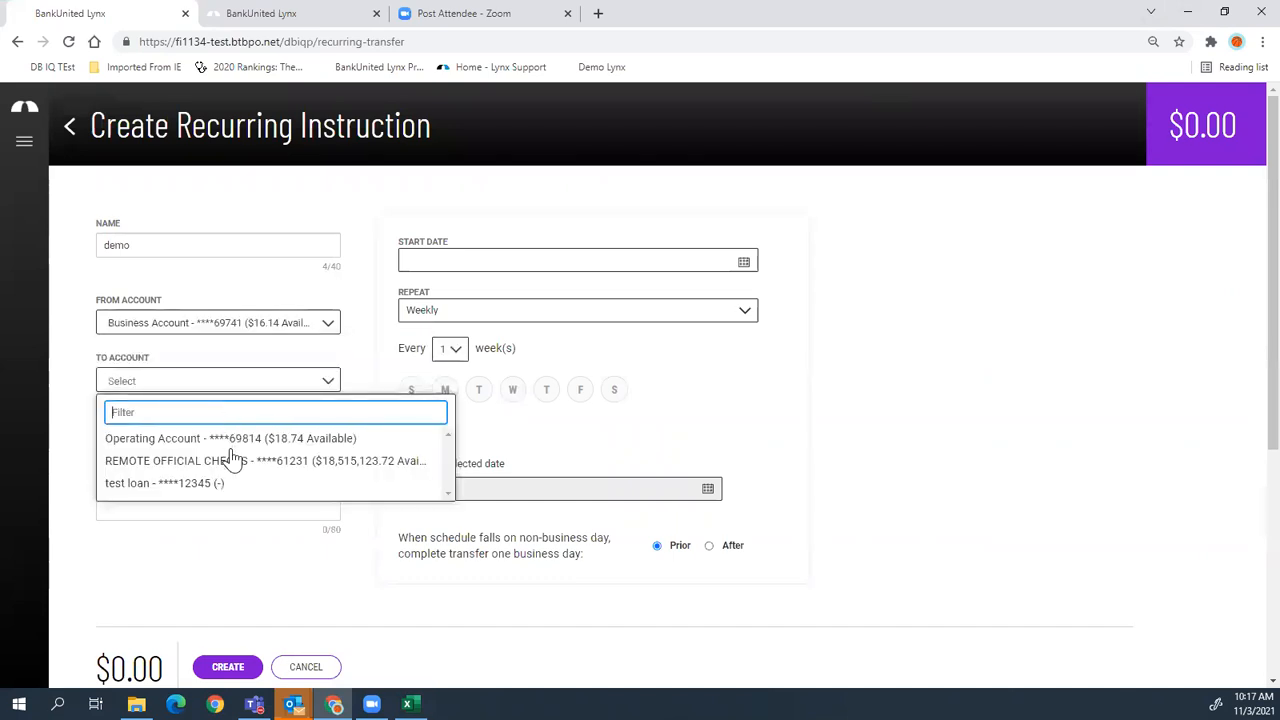
left_click(234, 442)
left_click(248, 436)
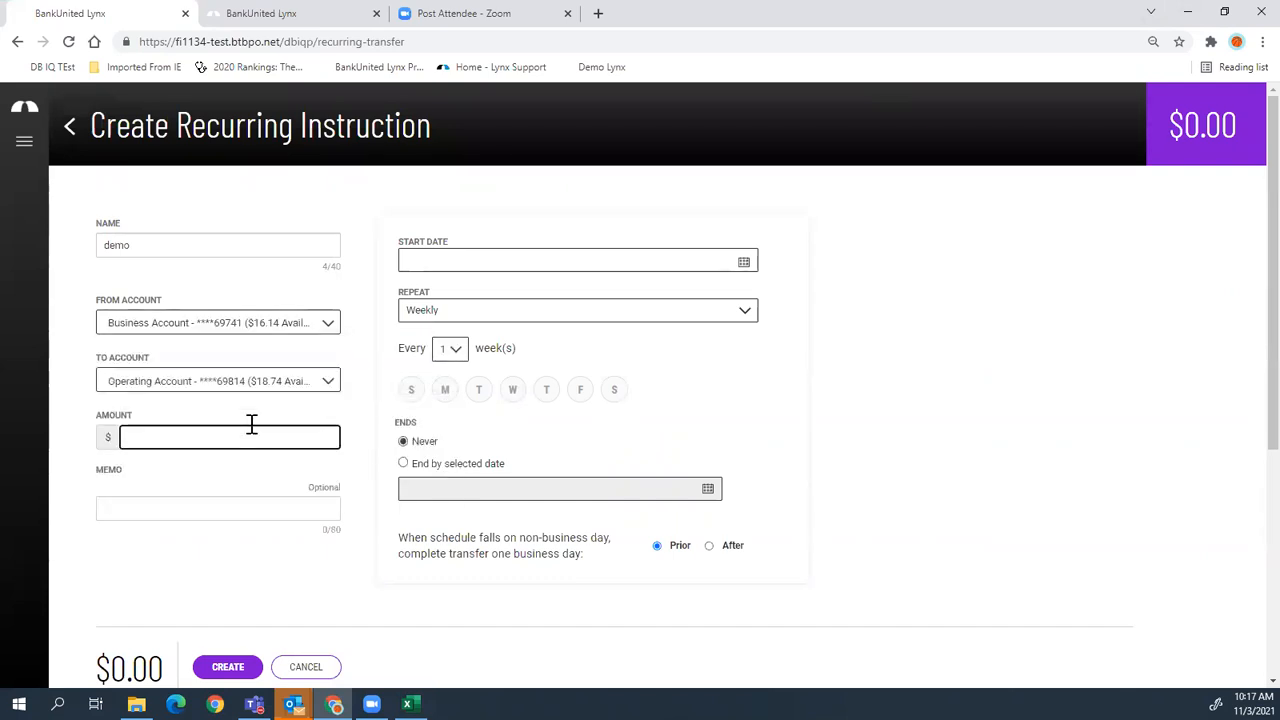
type("250")
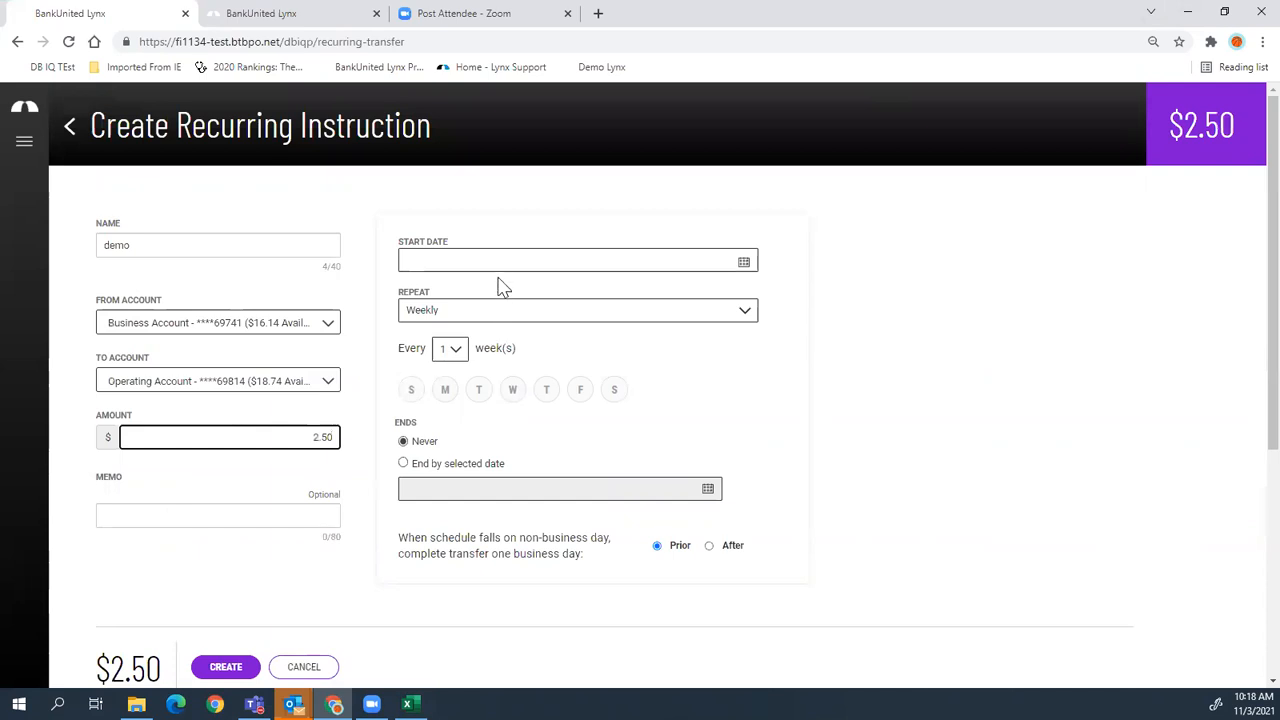
- Set it to start 11/15/2021, repeat weekly on Wednesdays, and create it
left_click(530, 261)
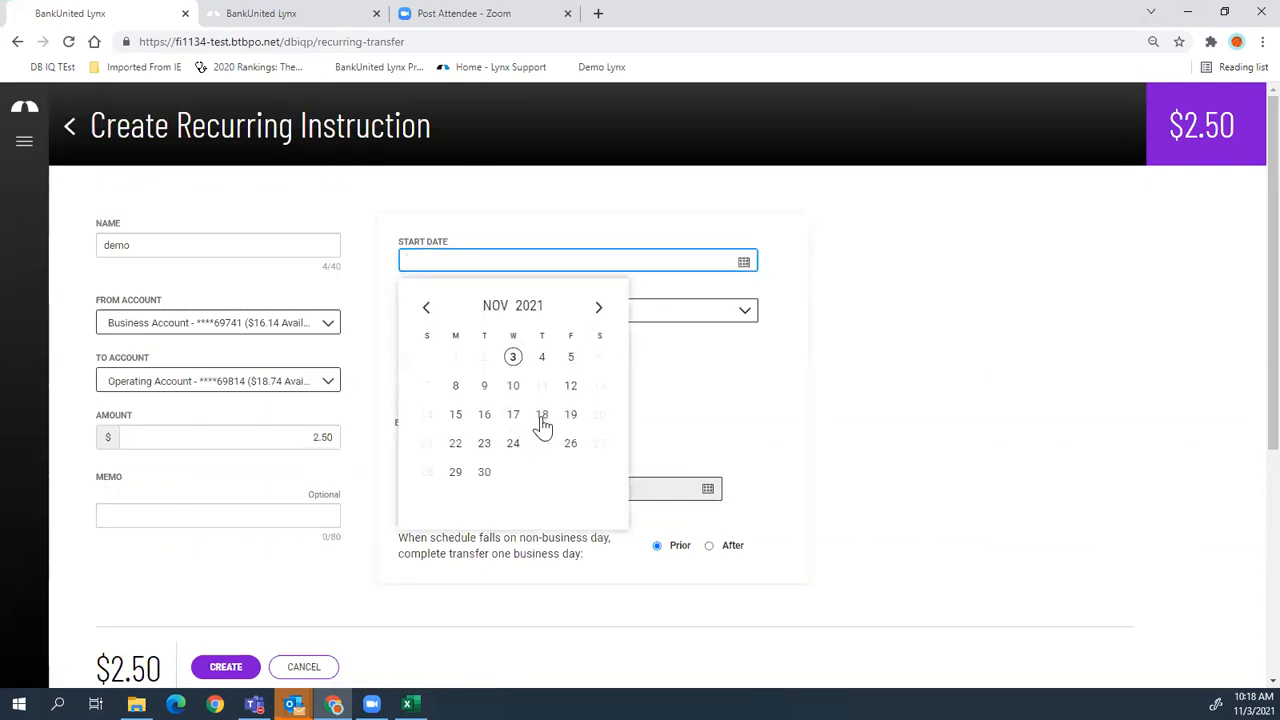
left_click(457, 418)
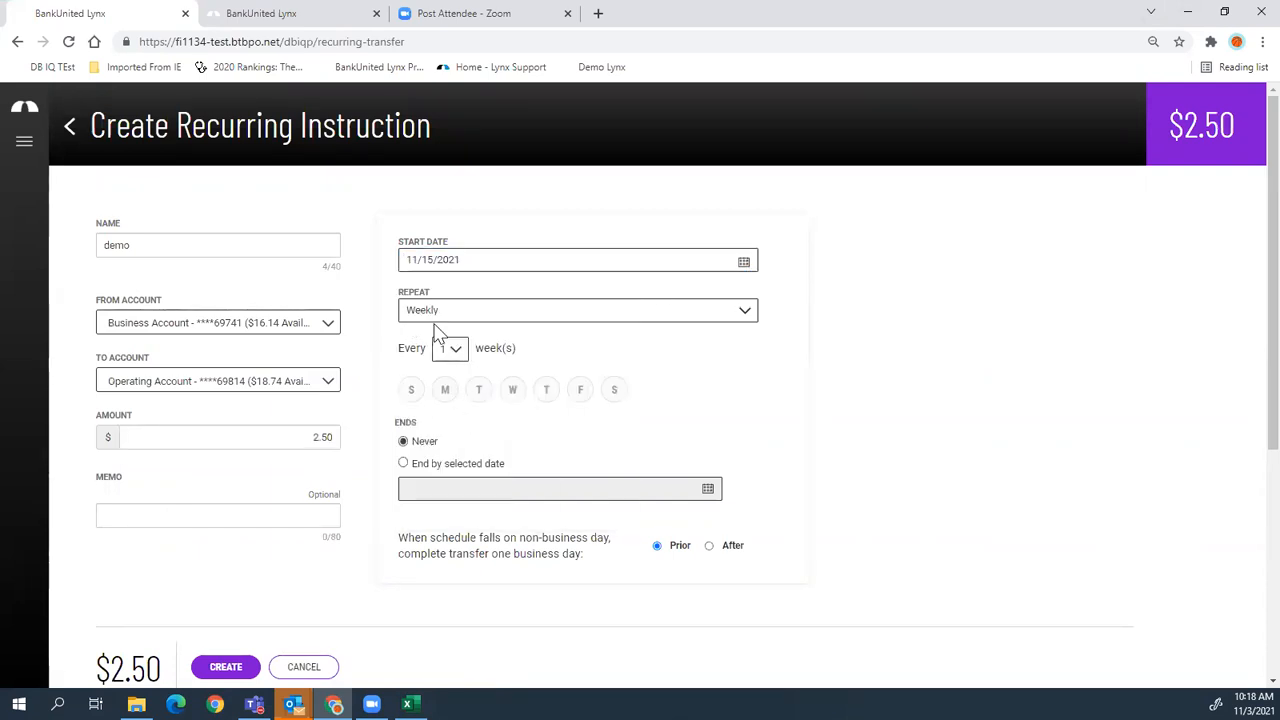
left_click(511, 391)
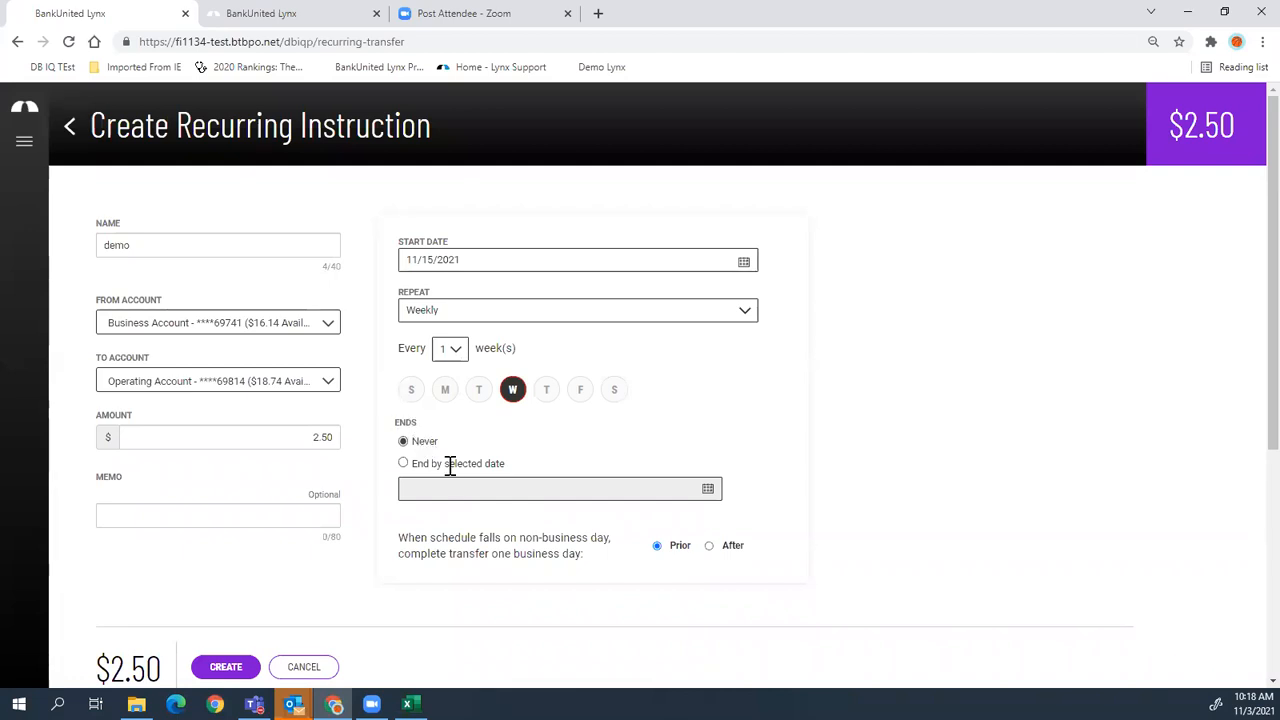
scroll(407, 472, "down", 1)
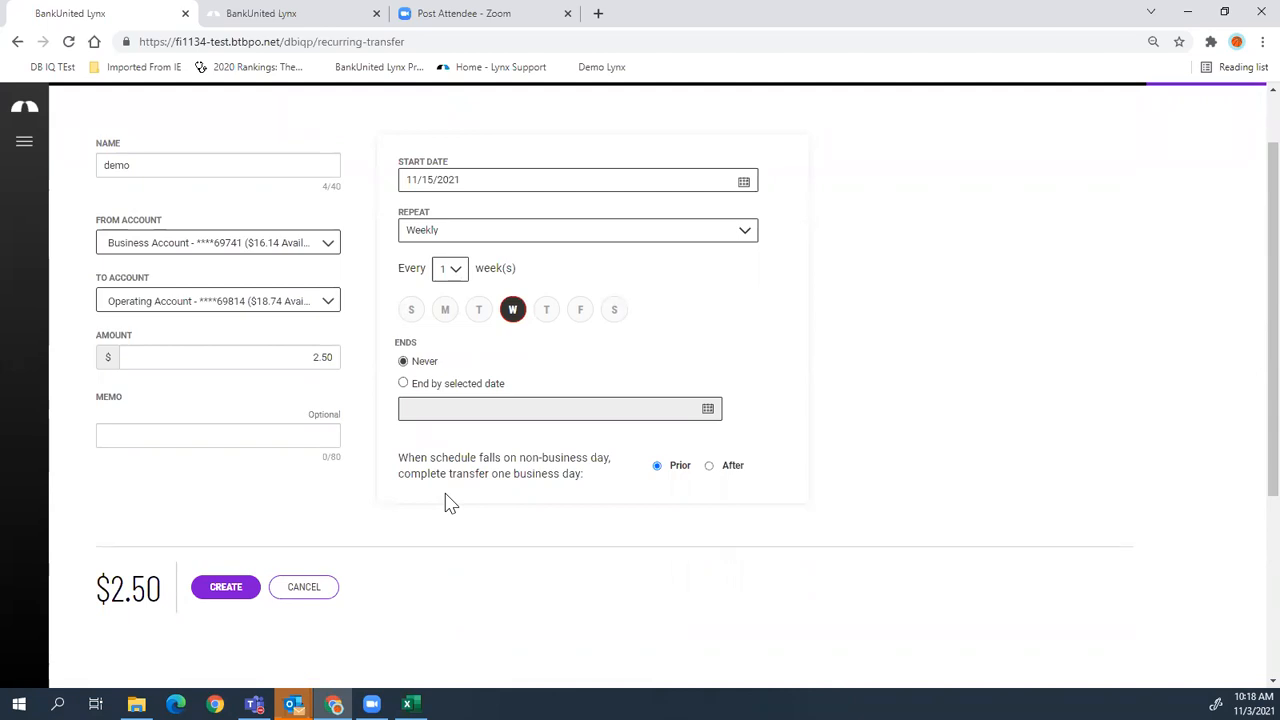
left_click(227, 599)
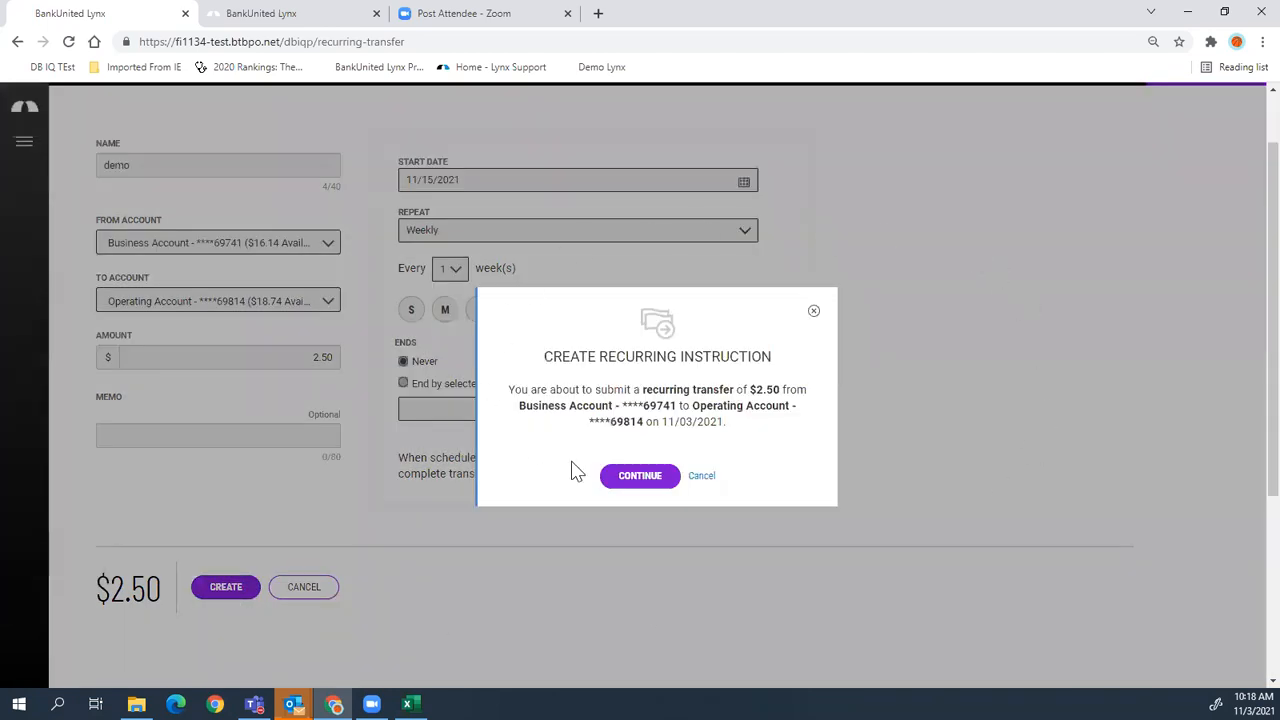
left_click(650, 482)
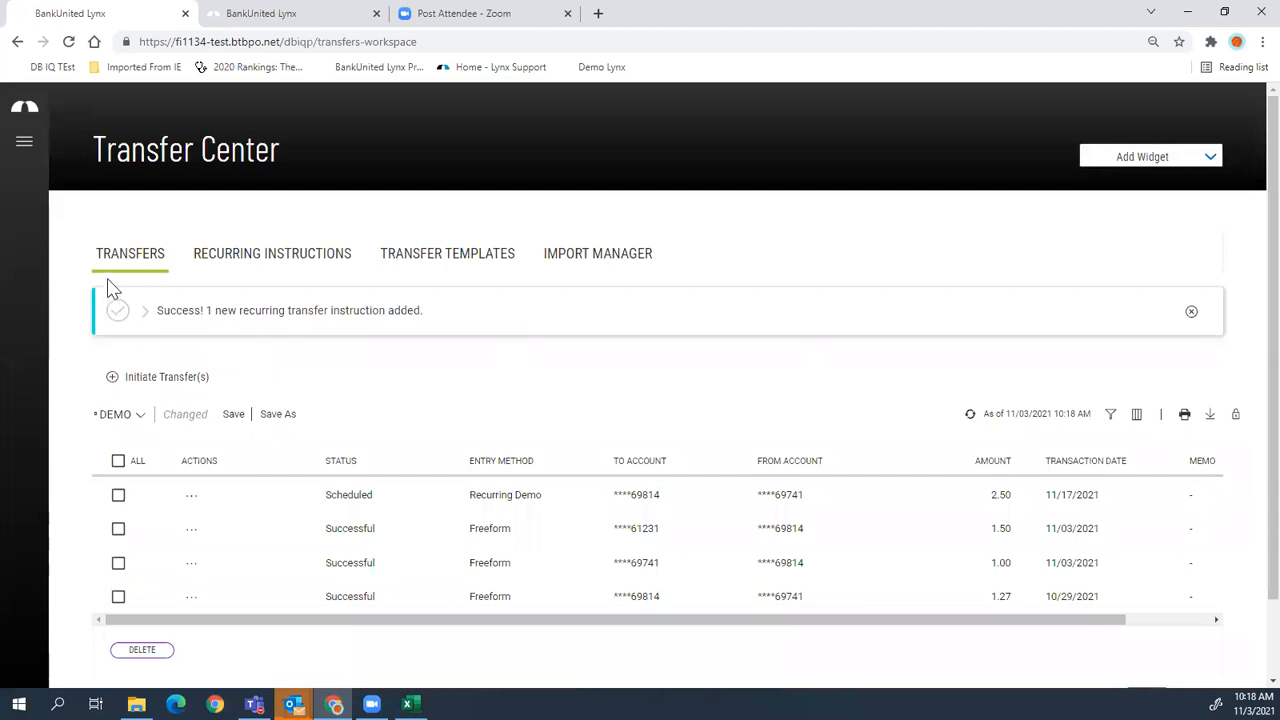
- Expand the success details and review the demo instruction in the Recurring Instructions list
left_click(142, 315)
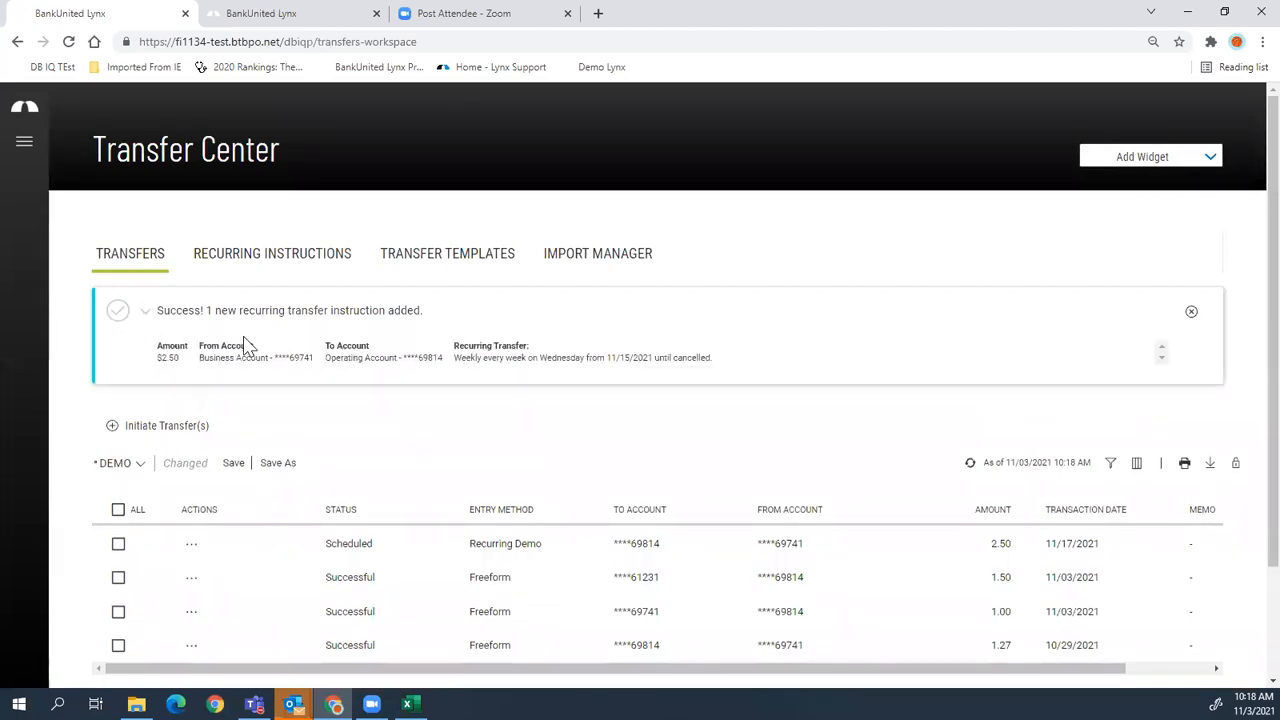
left_click_drag(454, 357, 724, 366)
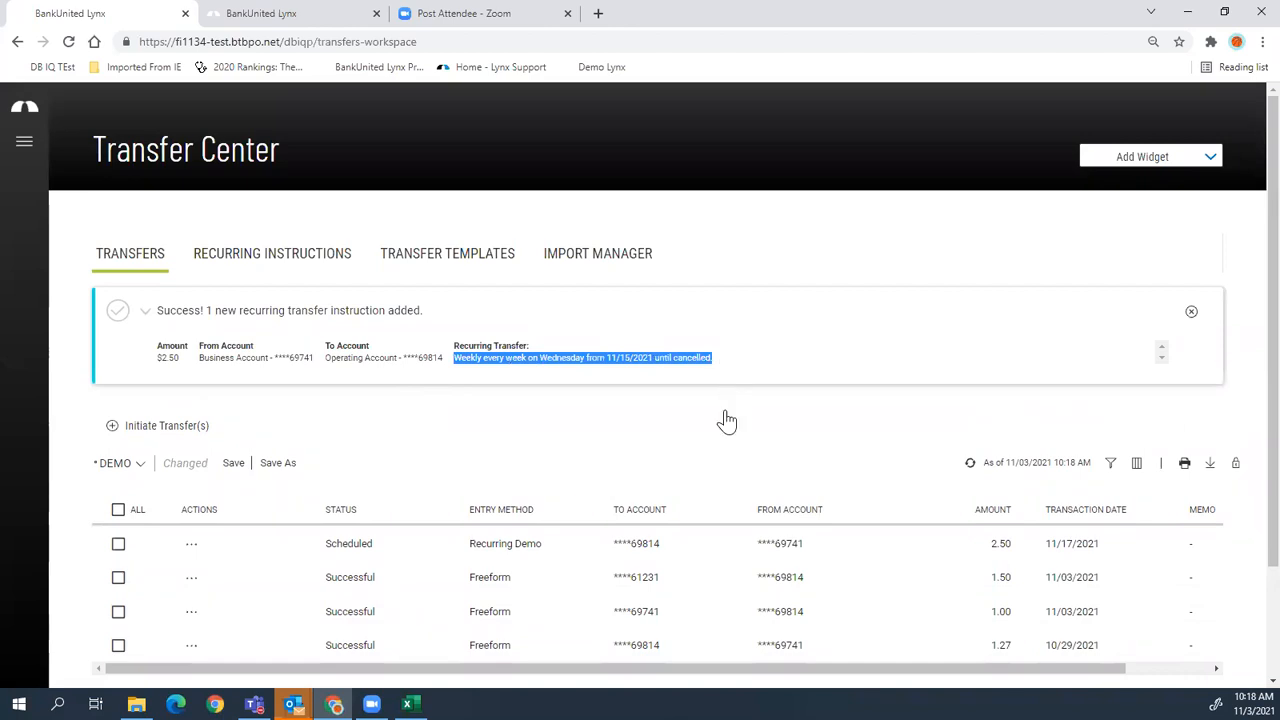
left_click(258, 262)
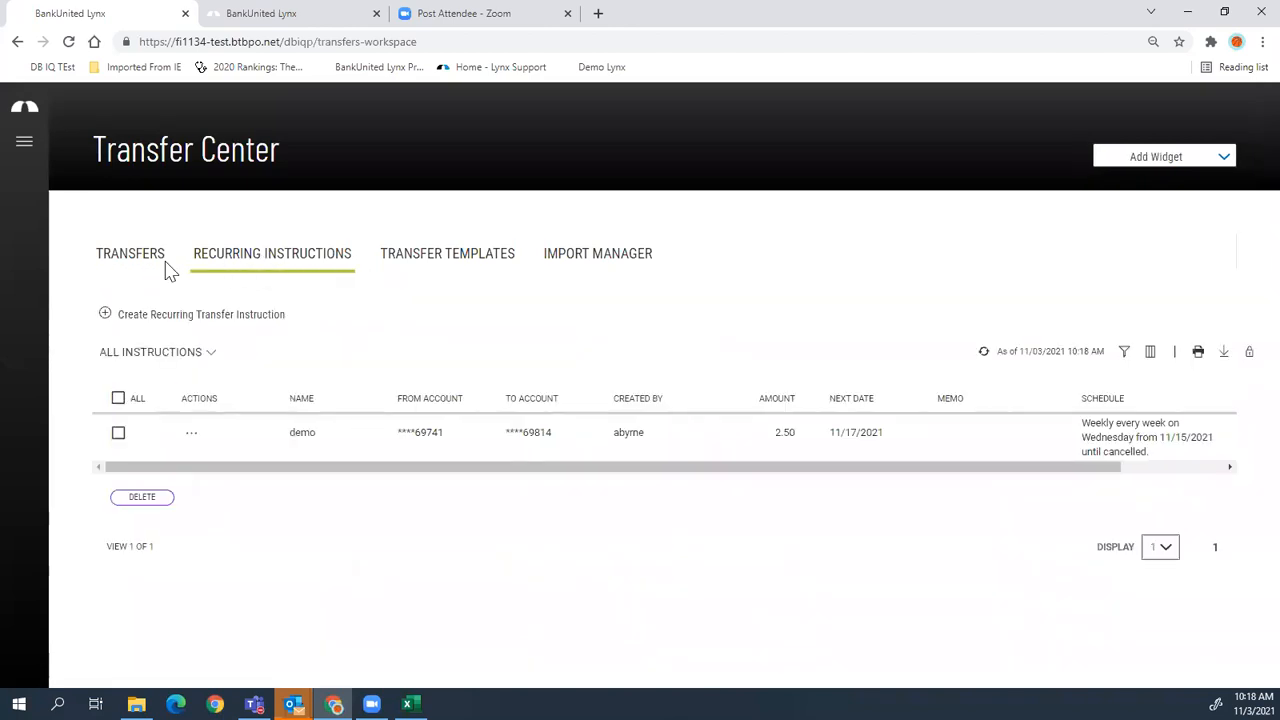
left_click(196, 435)
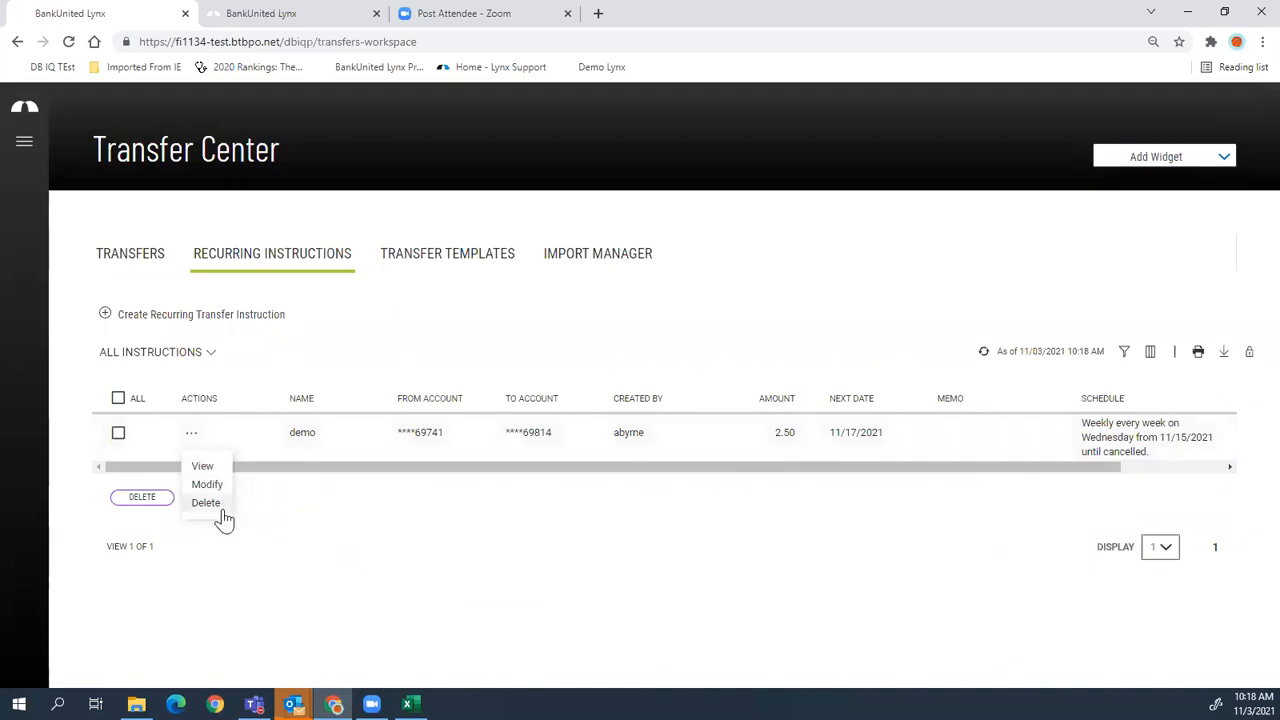
left_click(342, 518)
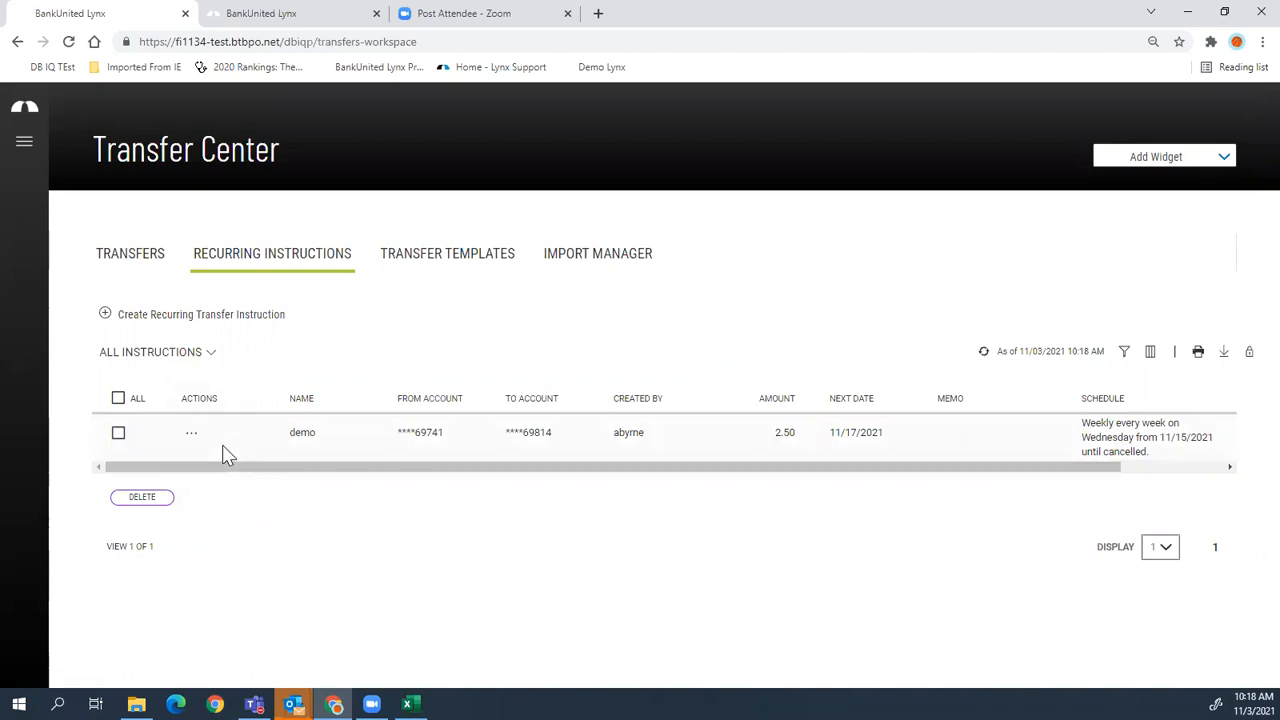
- Dismiss the demo instruction's actions menu and show the Transfer Templates list
left_click(192, 434)
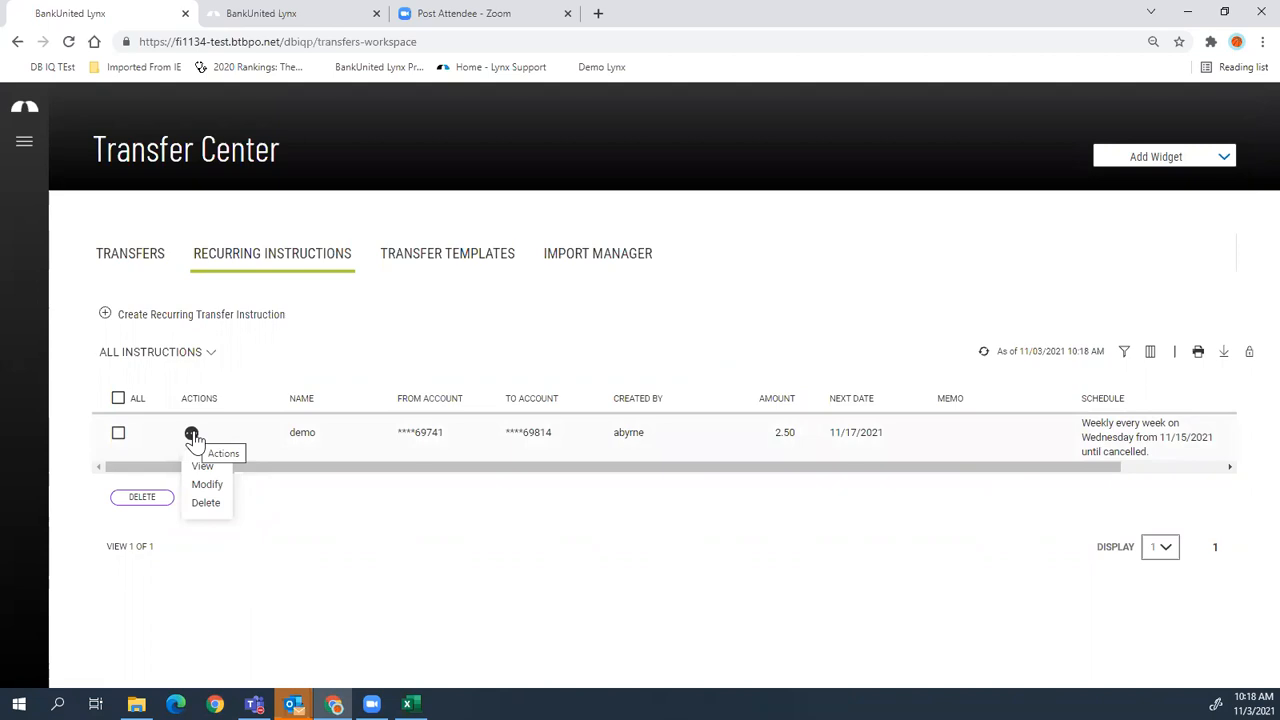
left_click(205, 503)
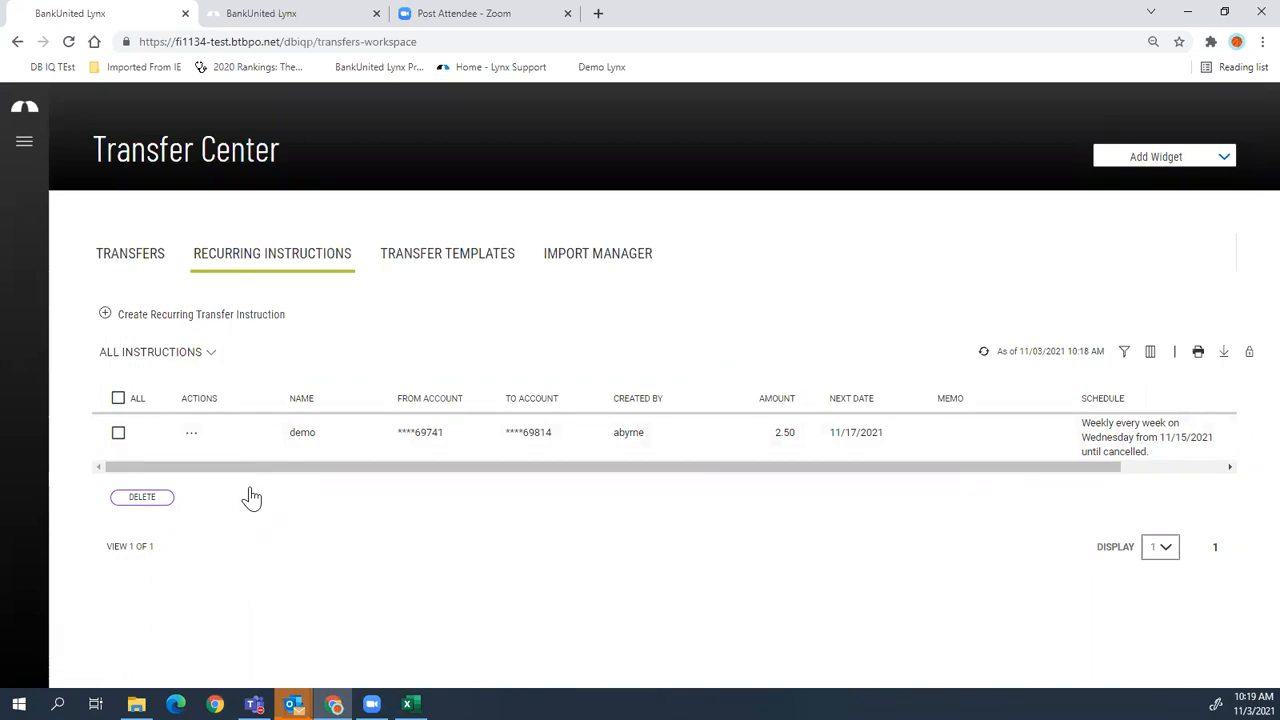
left_click(191, 433)
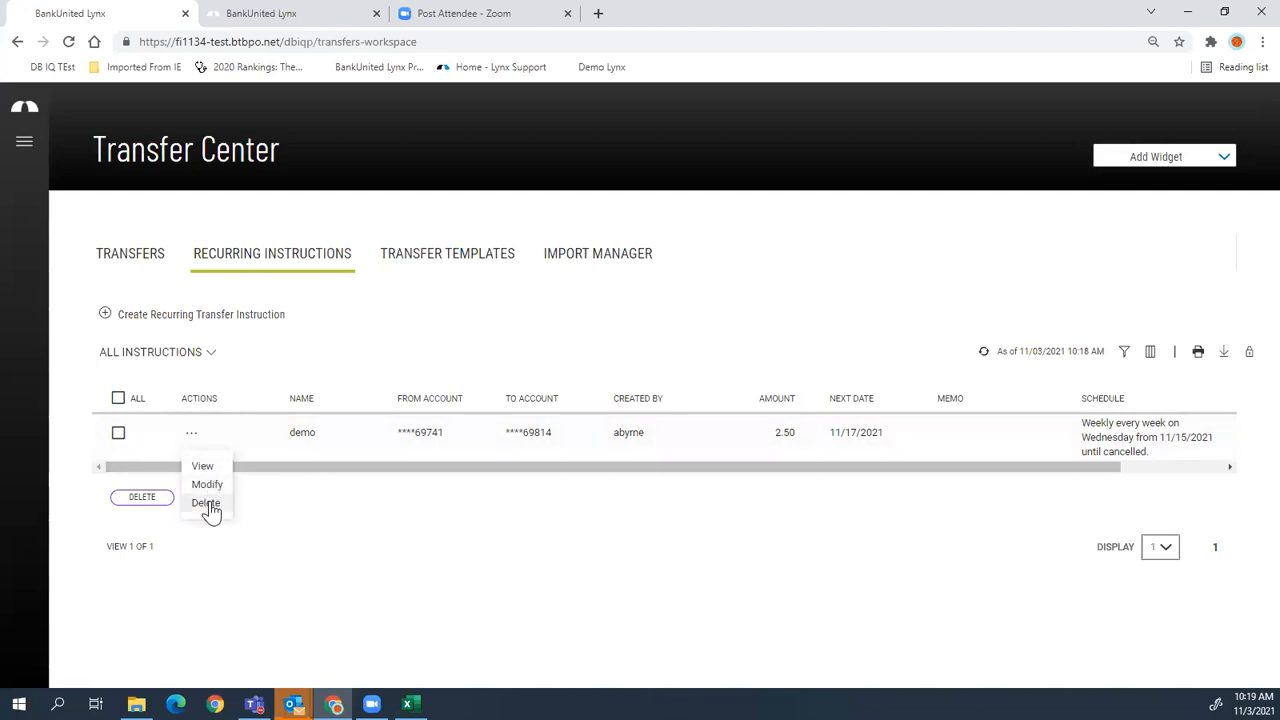
left_click(603, 291)
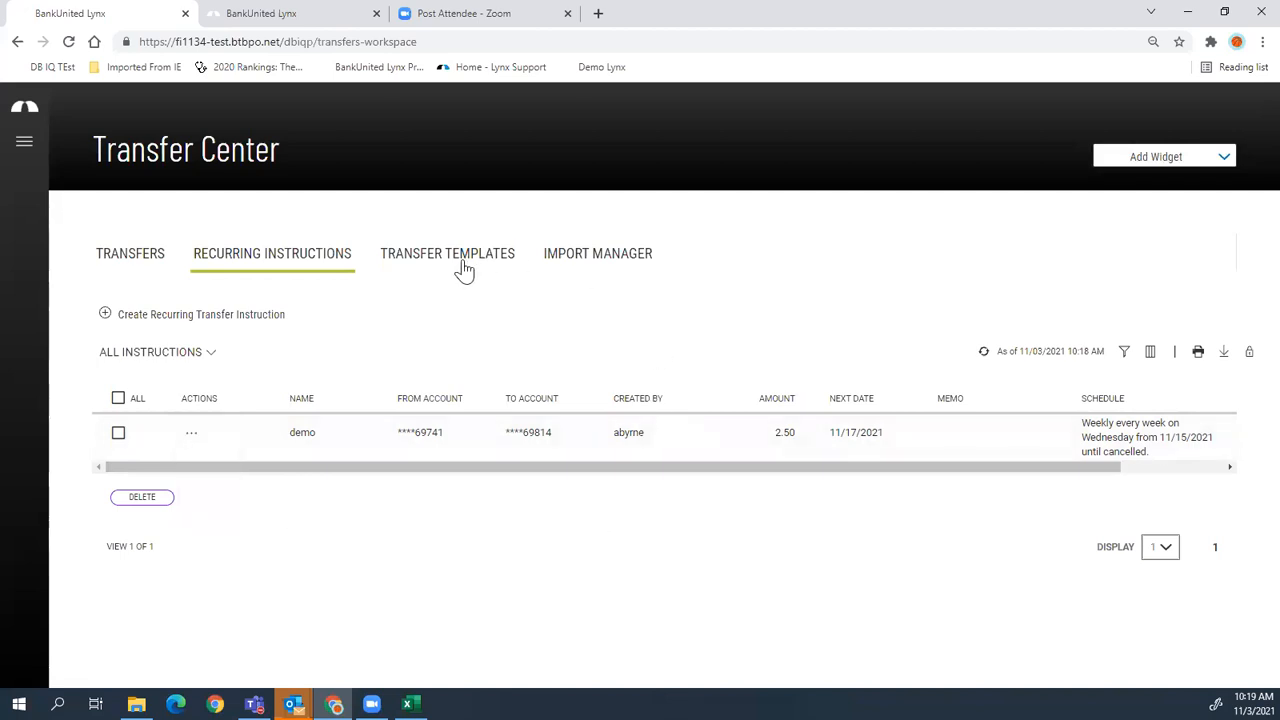
left_click(464, 266)
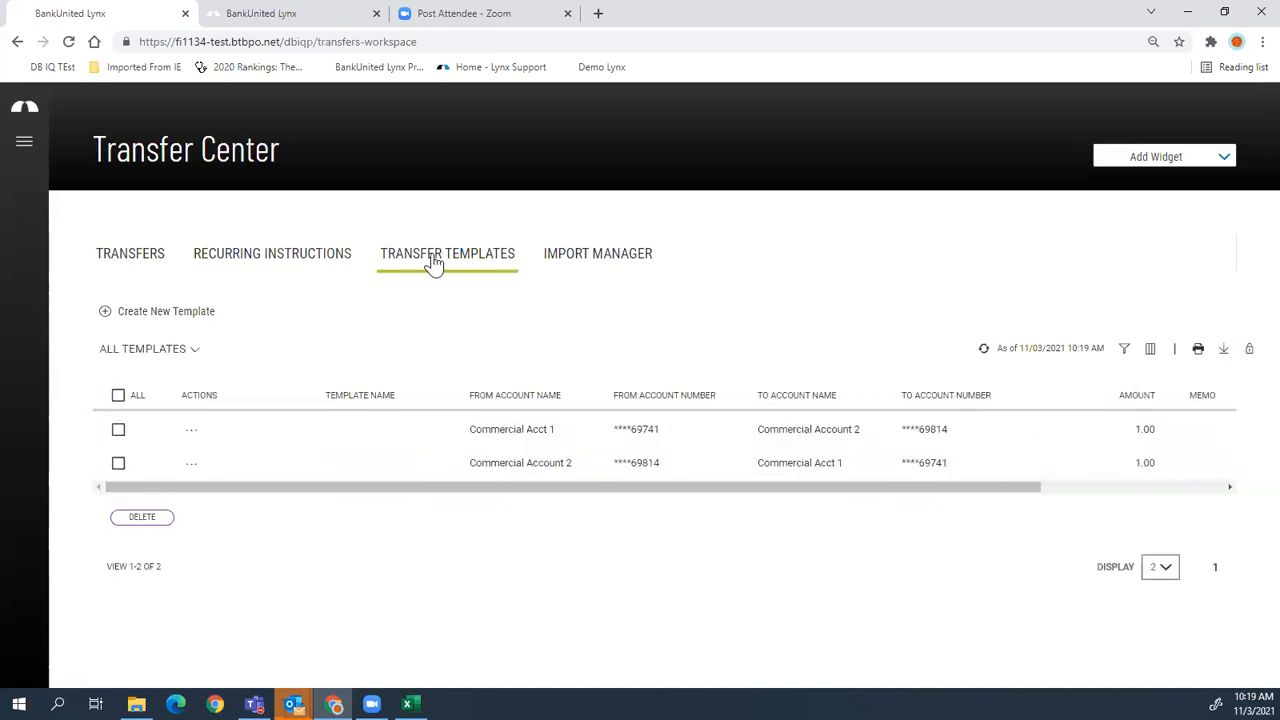
- Submit a new template named demo: 2.30 from Business Account to Operating Account
left_click(186, 316)
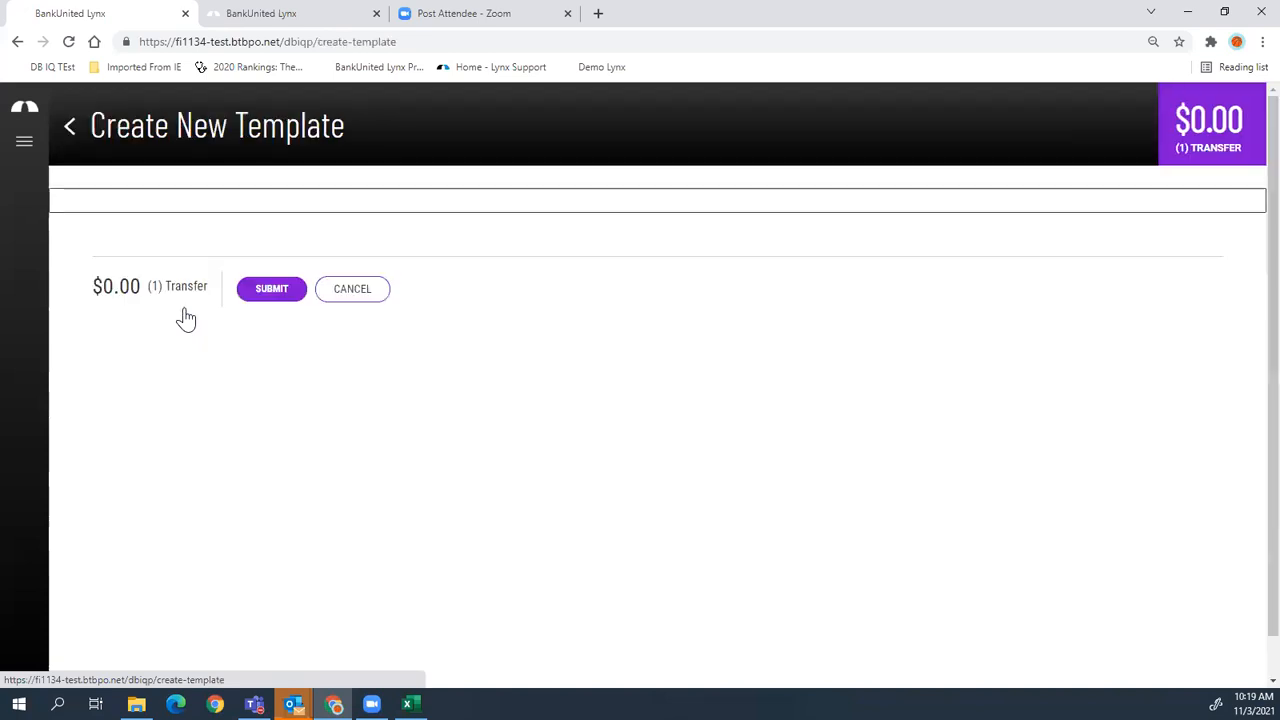
left_click(249, 242)
type("demo")
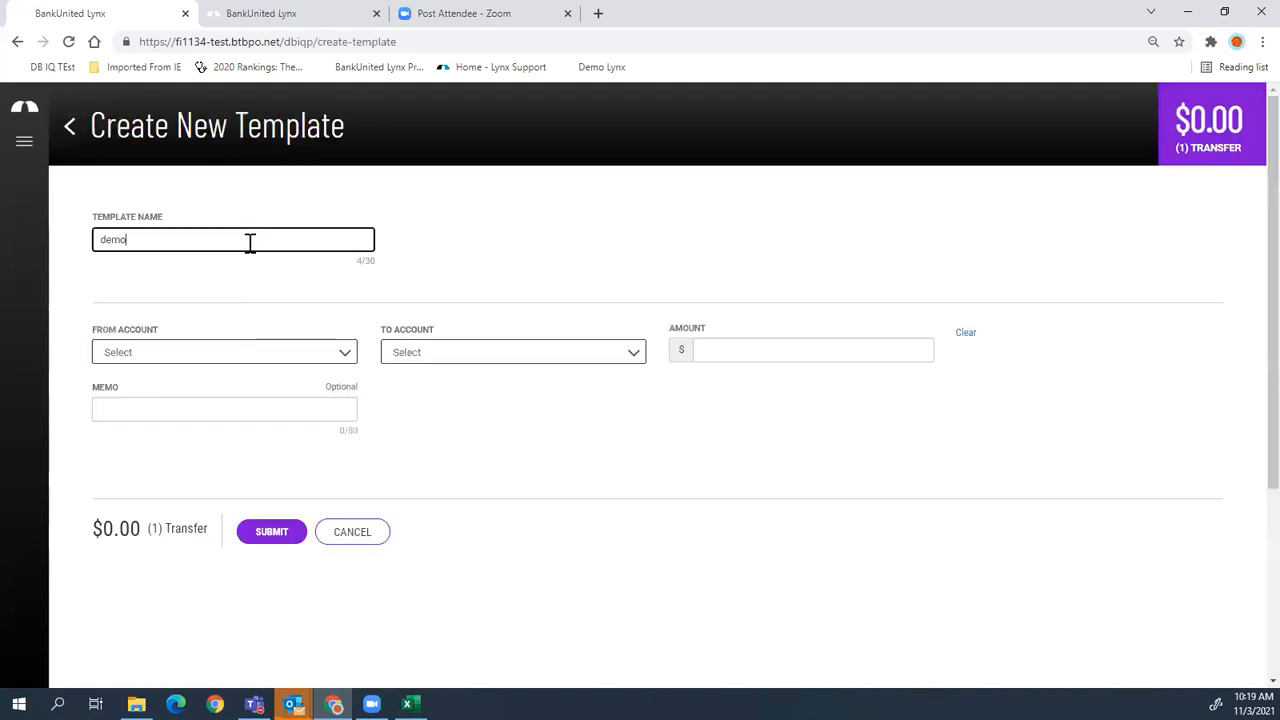
left_click(264, 352)
left_click(190, 413)
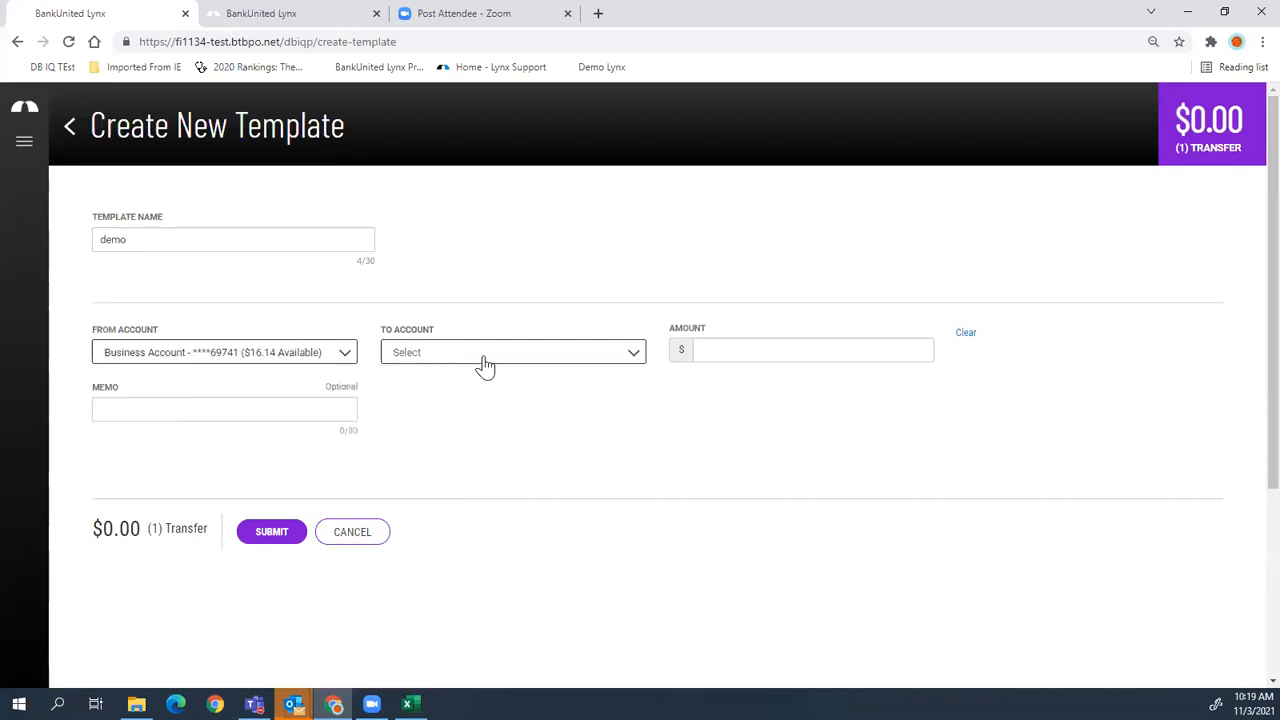
left_click(486, 356)
left_click(466, 412)
left_click(767, 346)
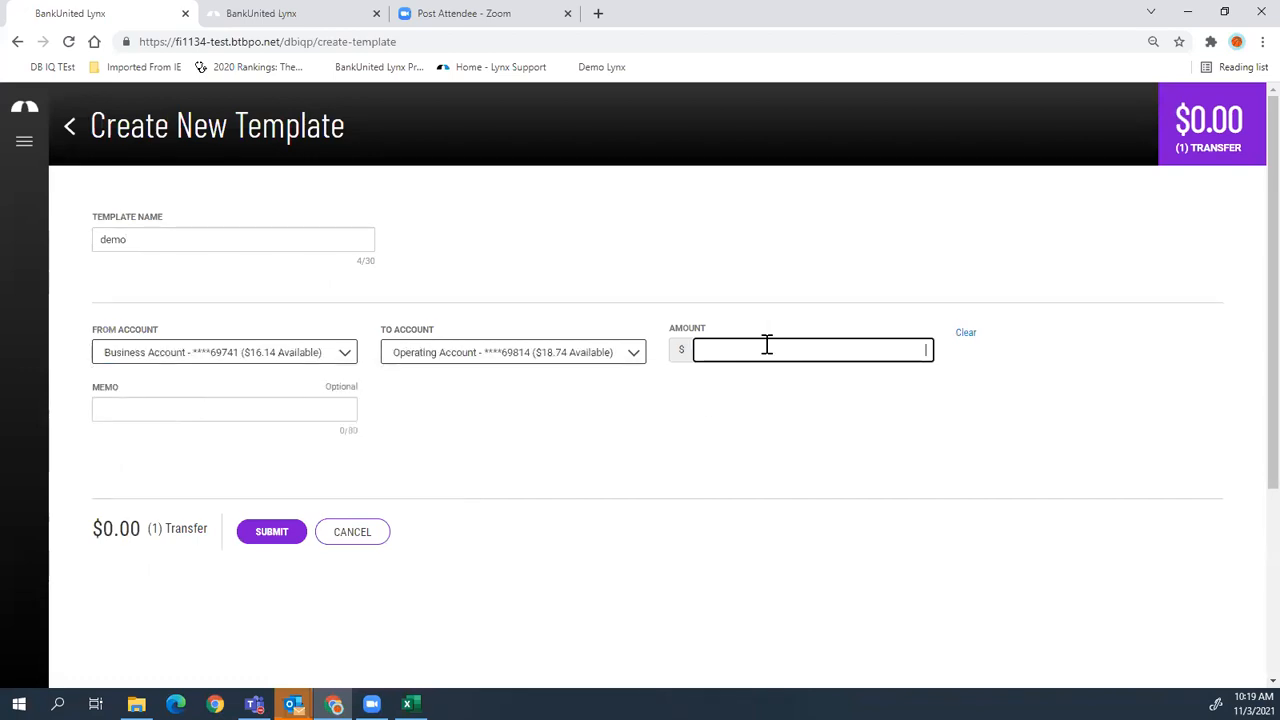
type("2.30")
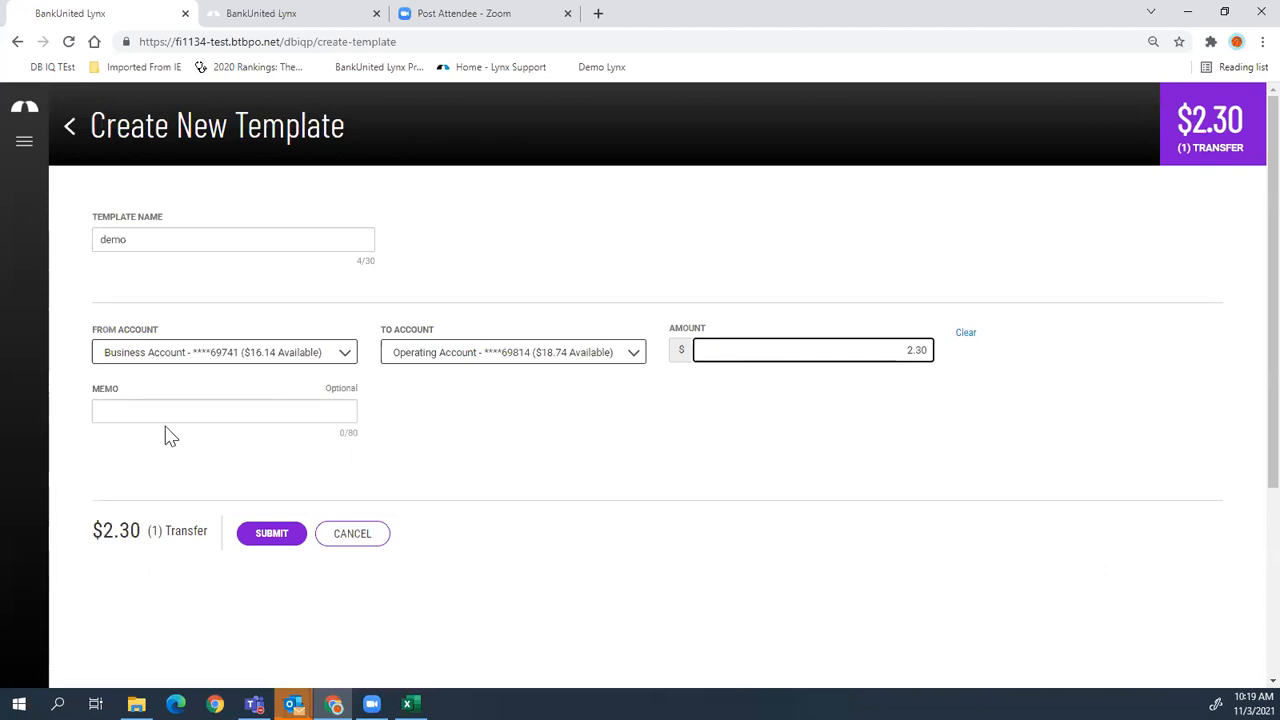
left_click(271, 533)
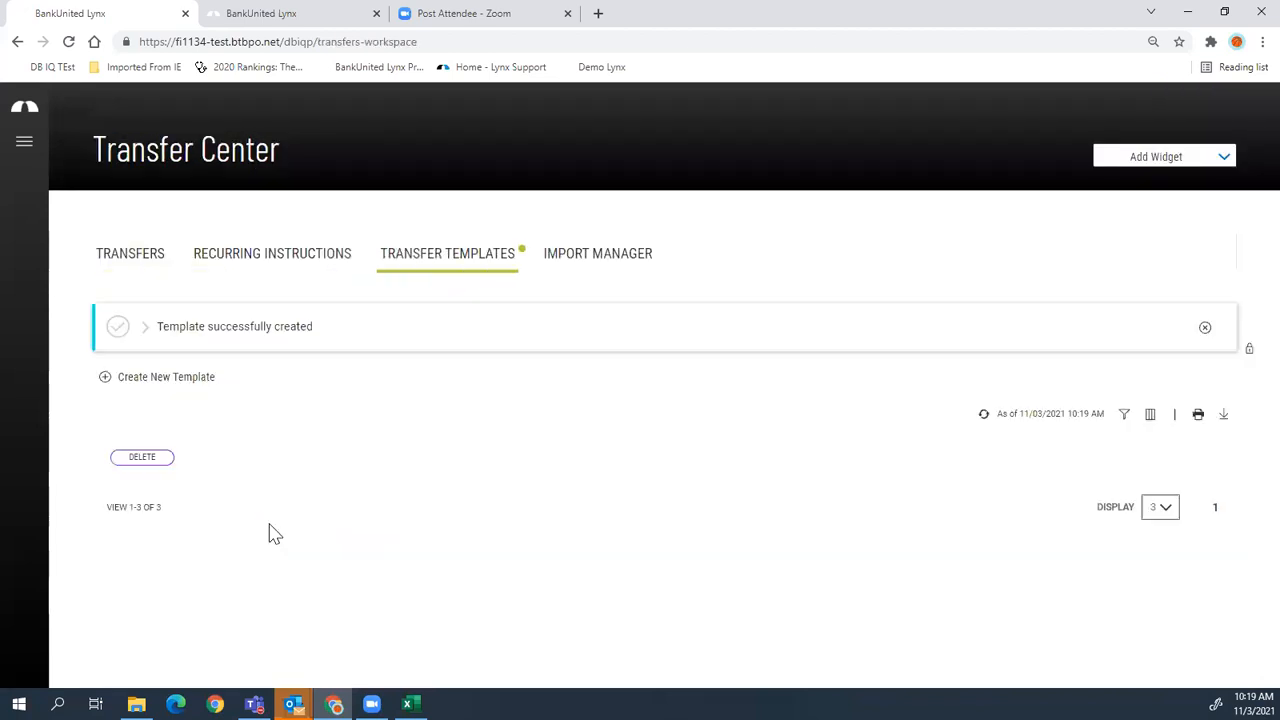
left_click(191, 494)
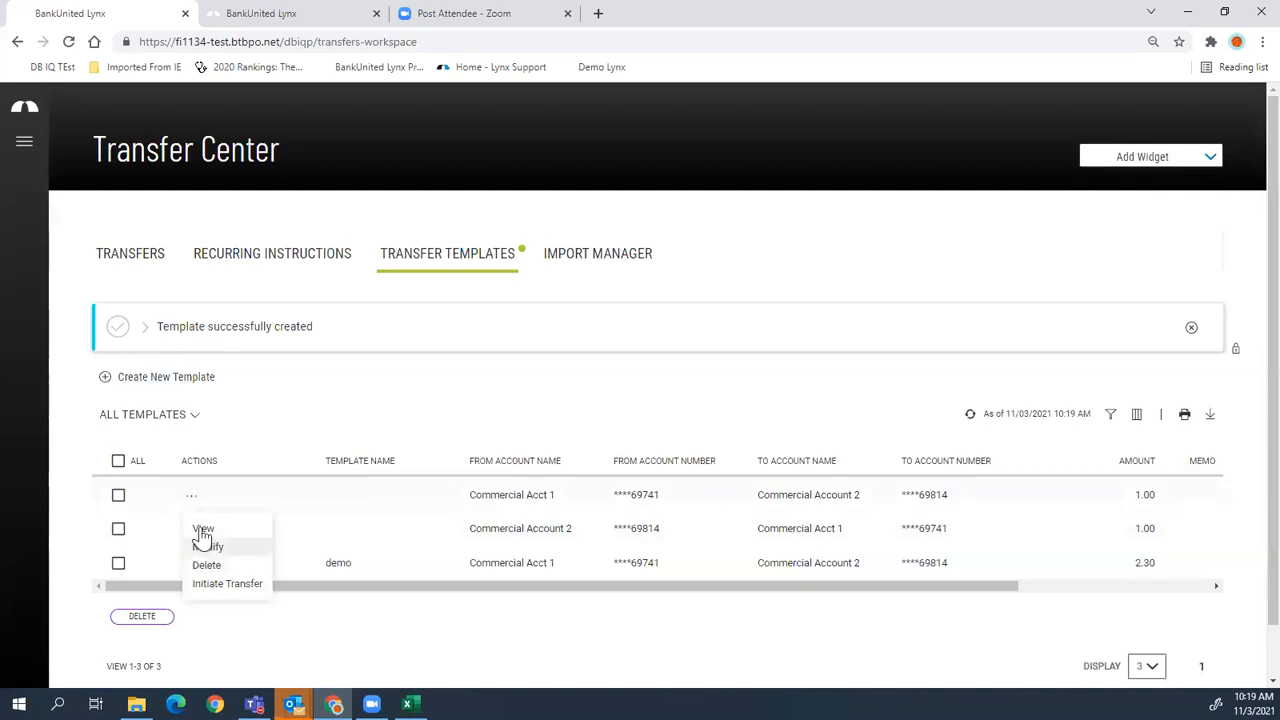
left_click(226, 586)
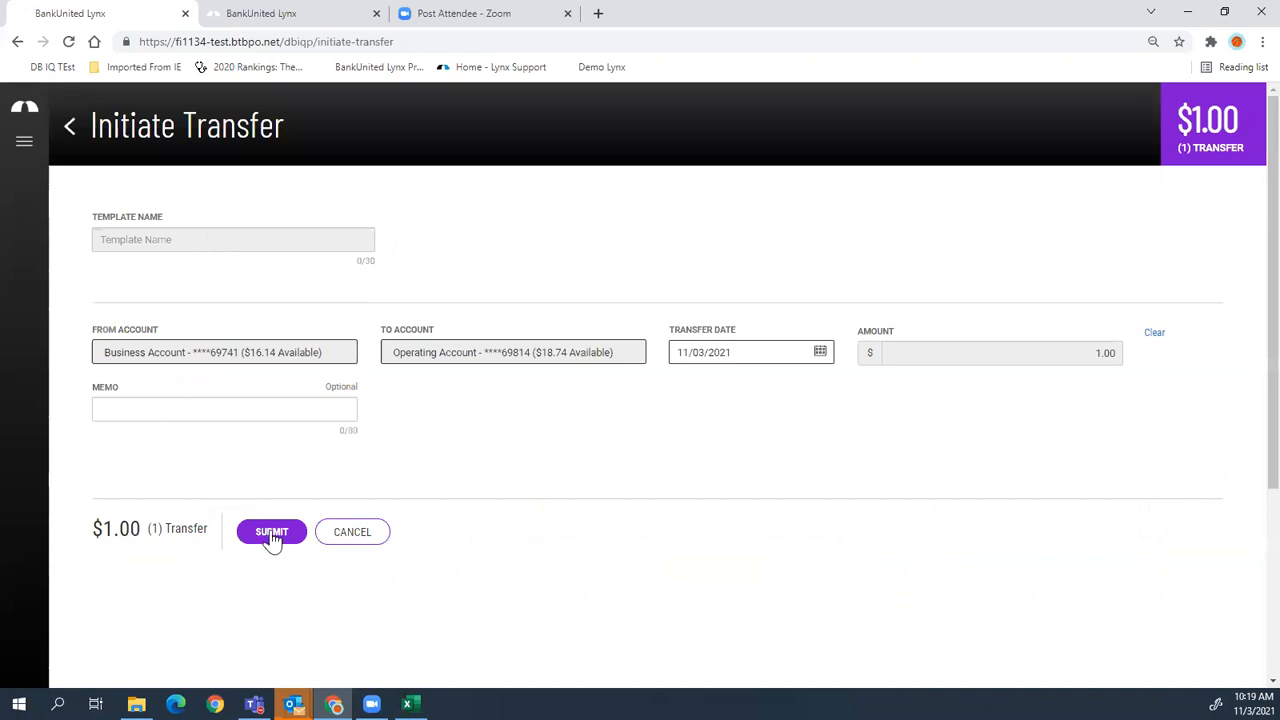
left_click(271, 533)
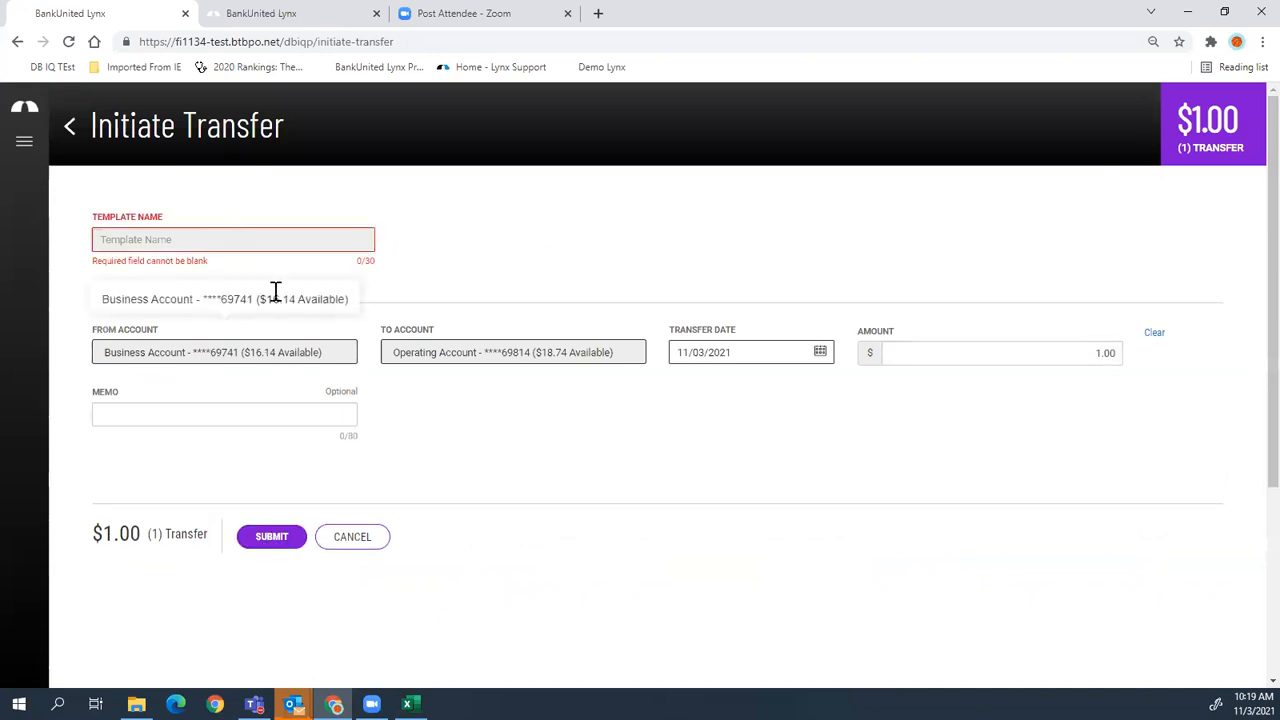
left_click(343, 538)
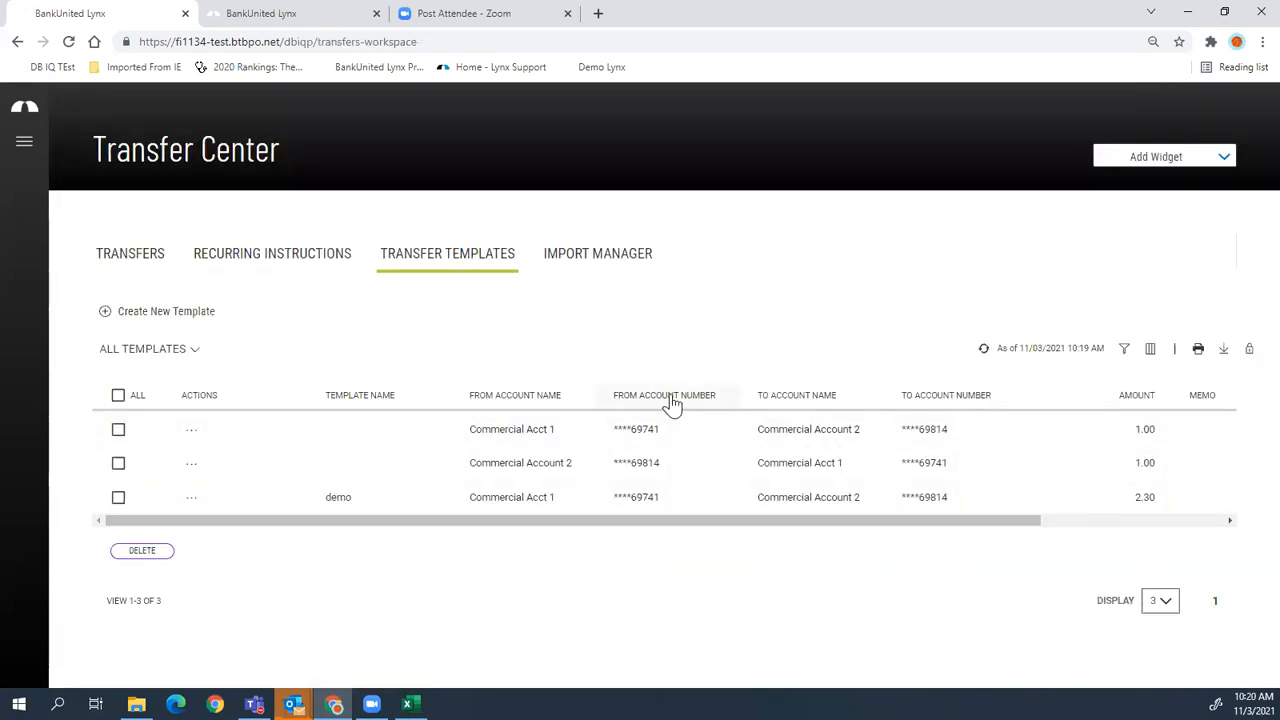
left_click(597, 258)
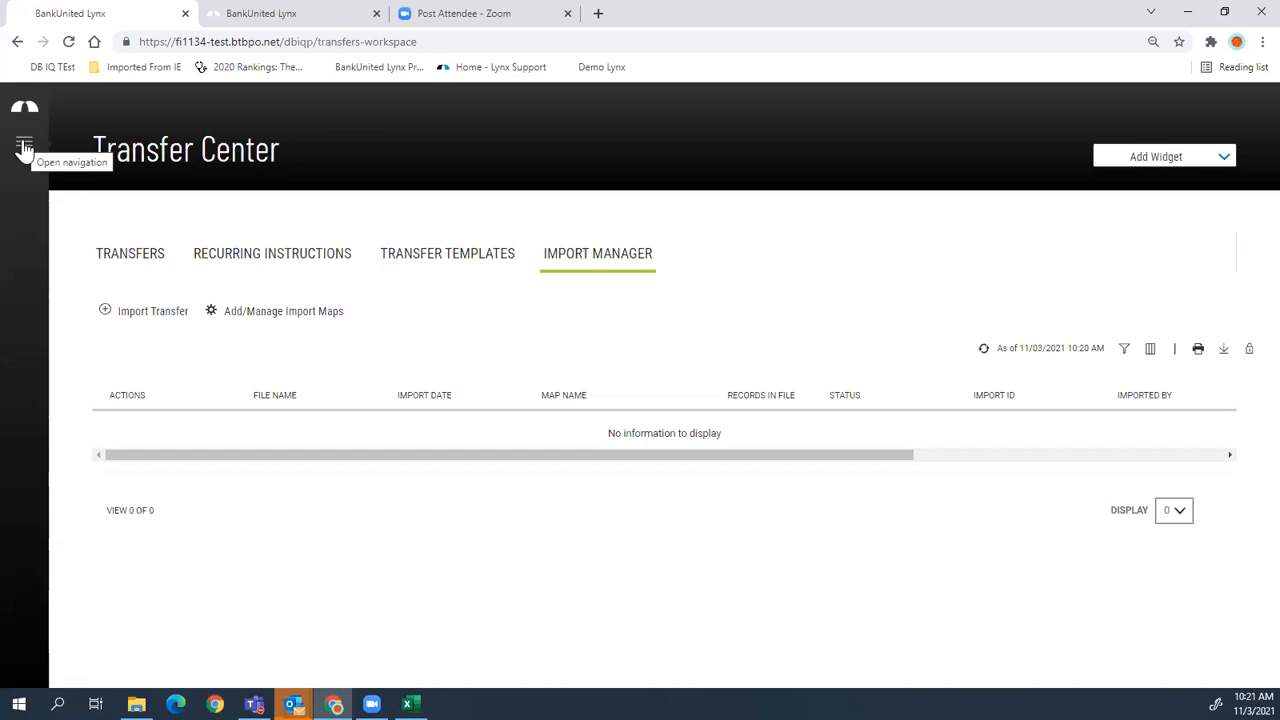
- Open the main navigation menu
left_click(24, 148)
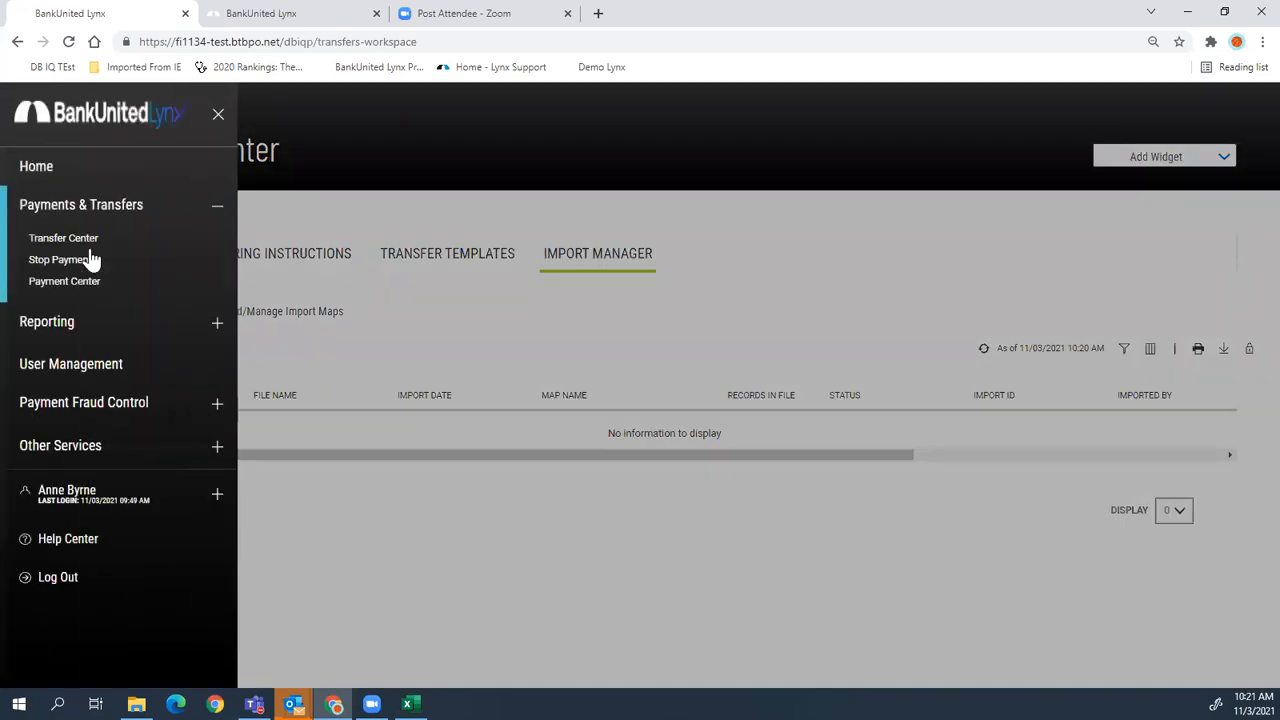
- Go to Payments & Transfers > Stop Payments
left_click(62, 259)
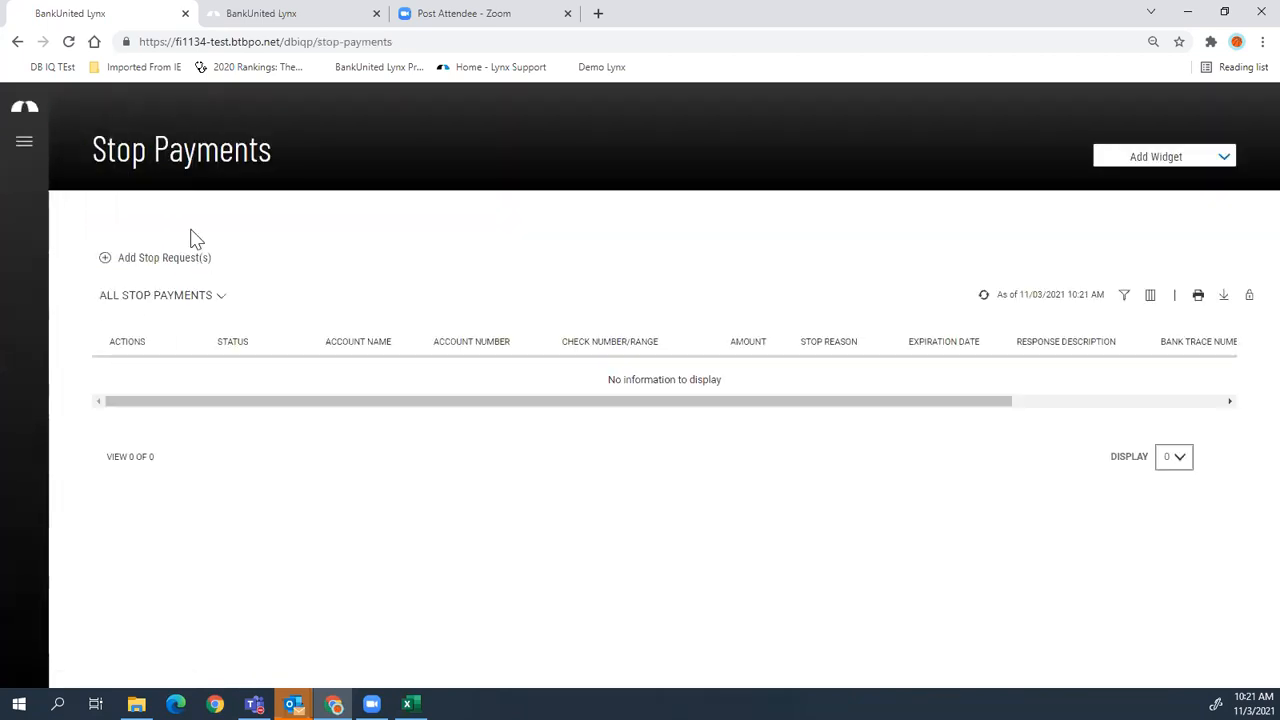
- Submit a stop request on check 2005 from Commercial Account 2, discarding an extra blank request
left_click(143, 262)
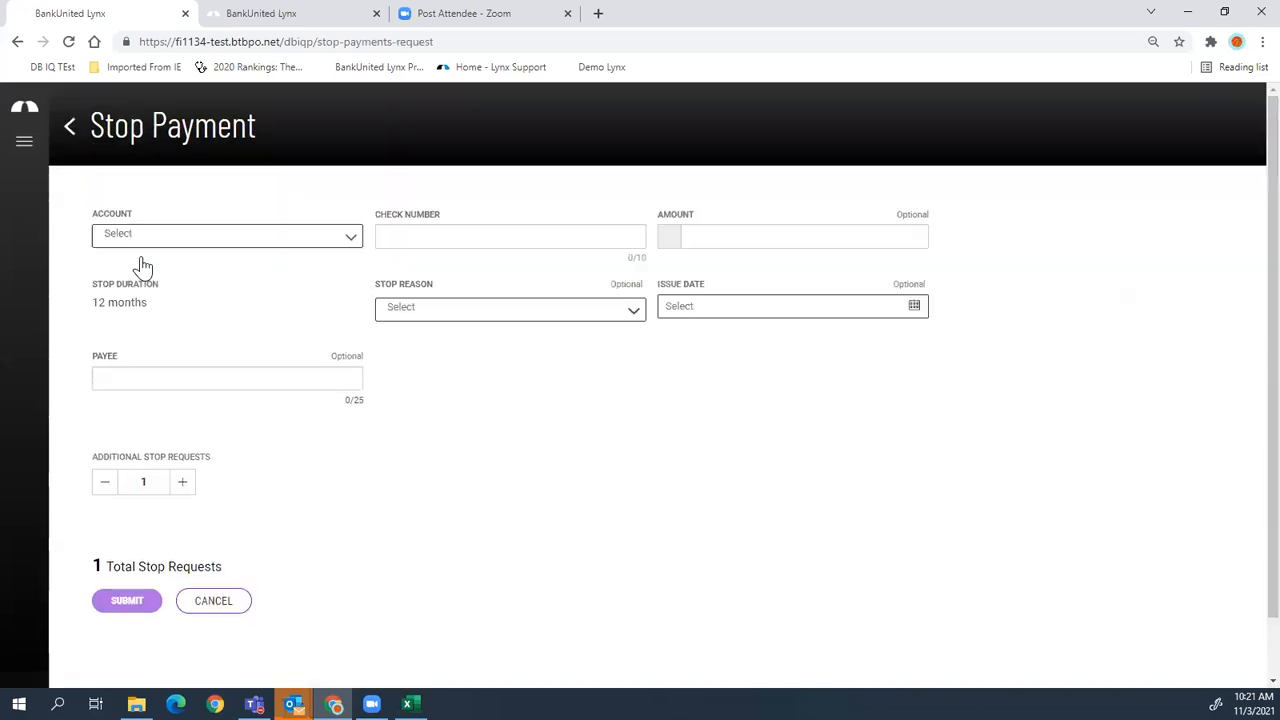
left_click(163, 236)
left_click(160, 292)
left_click(506, 235)
type("2005")
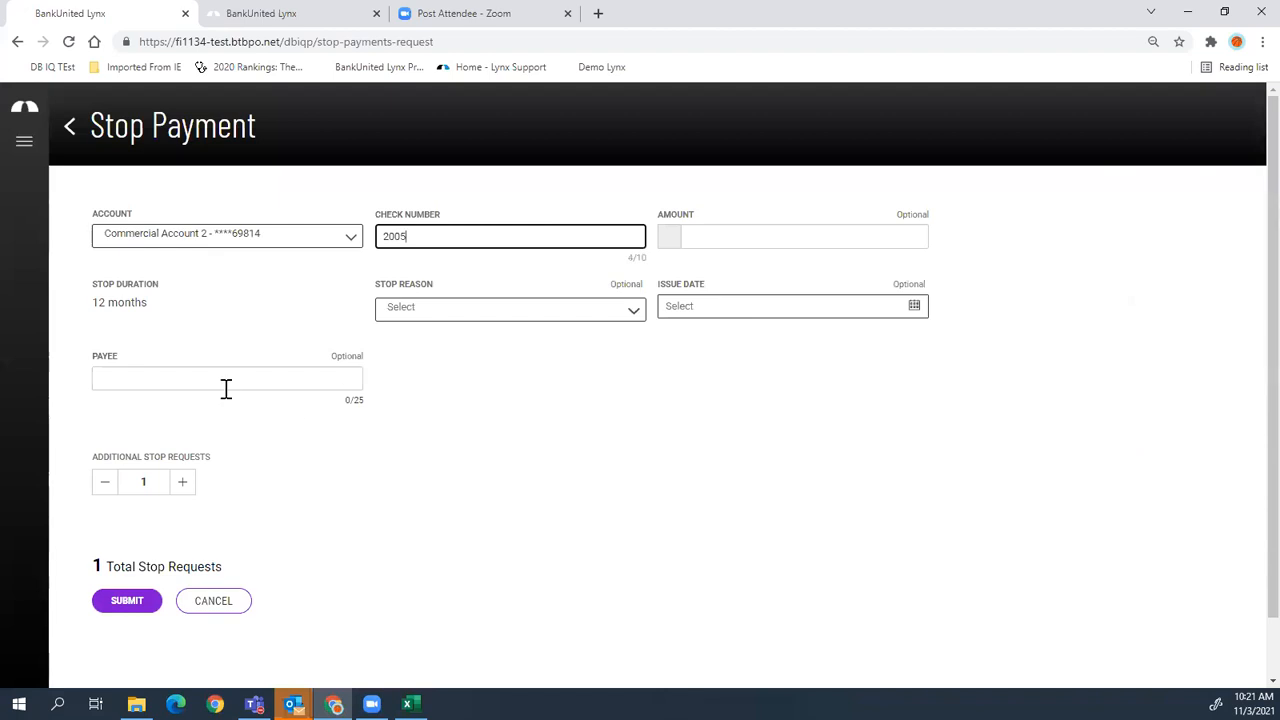
left_click(184, 486)
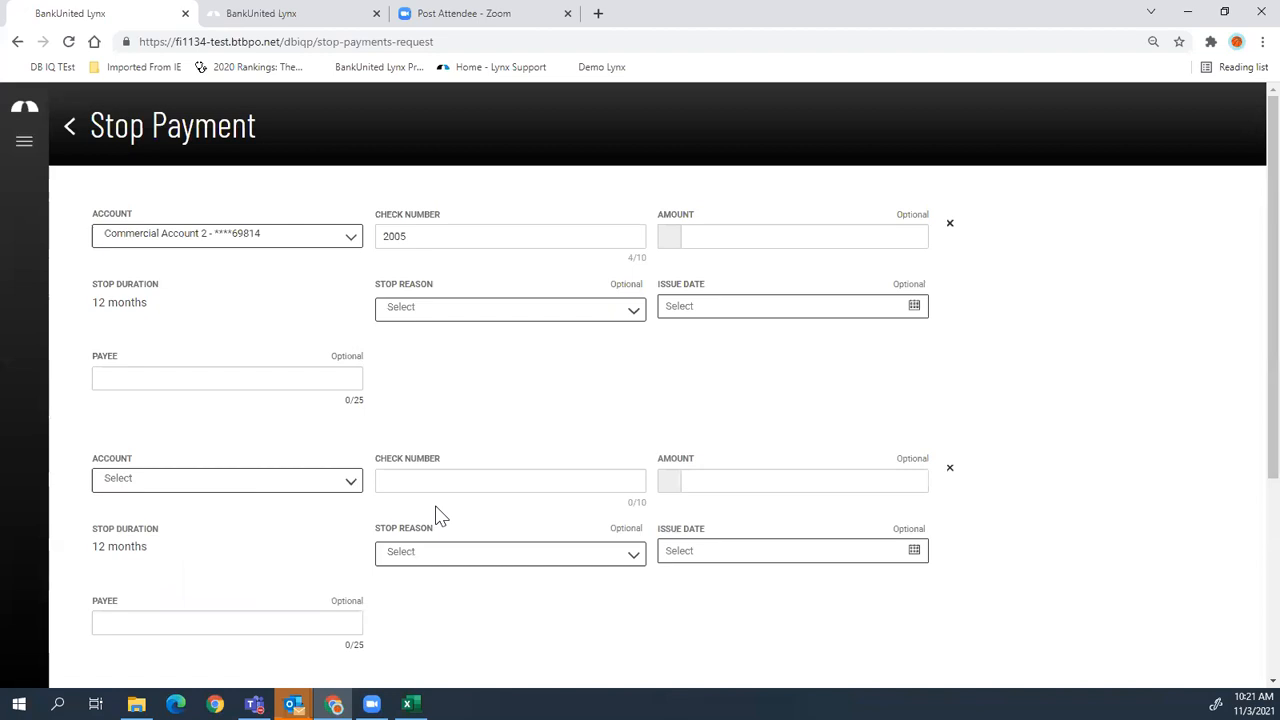
scroll(420, 522, "down", 3)
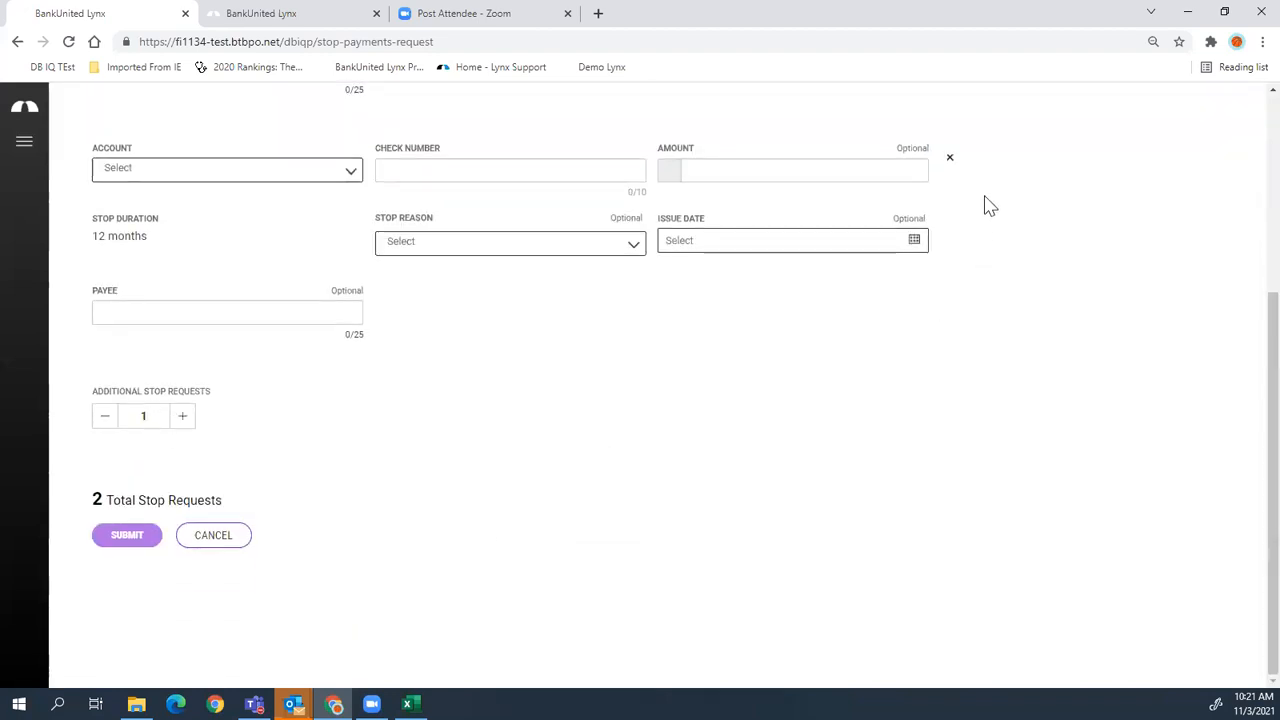
left_click(951, 162)
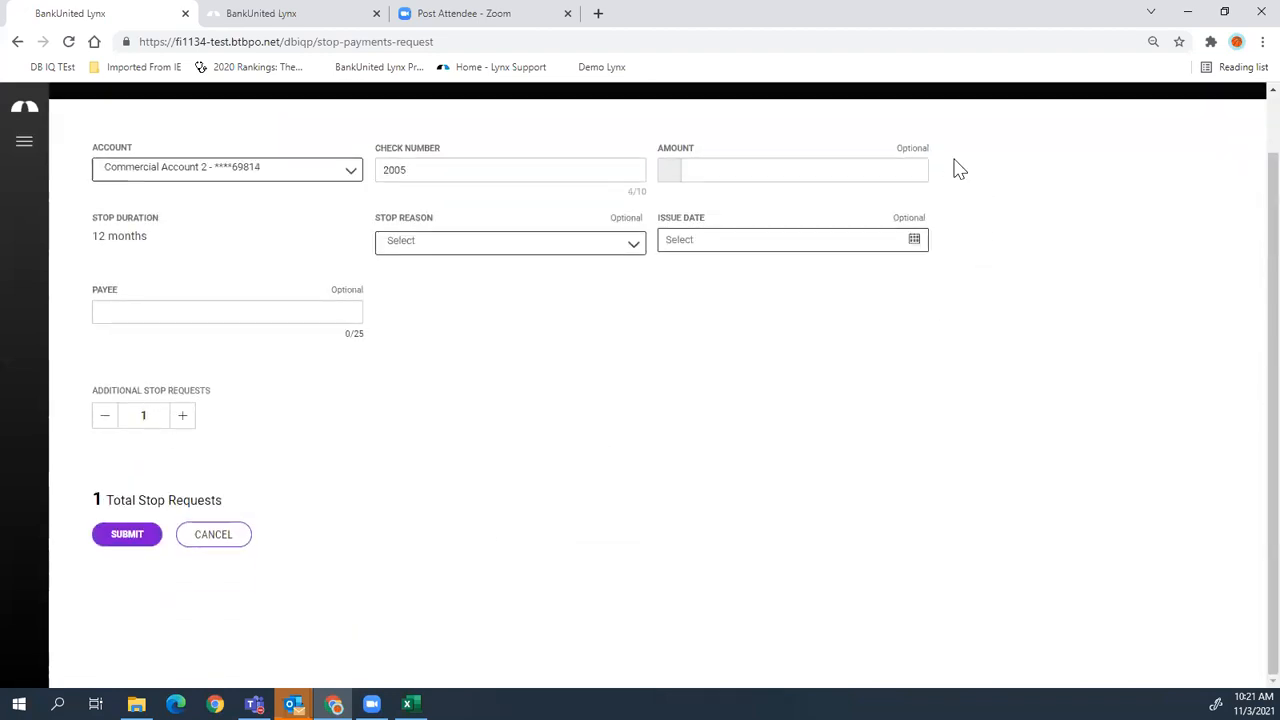
scroll(377, 406, "up", 1)
scroll(377, 406, "down", 1)
left_click(127, 535)
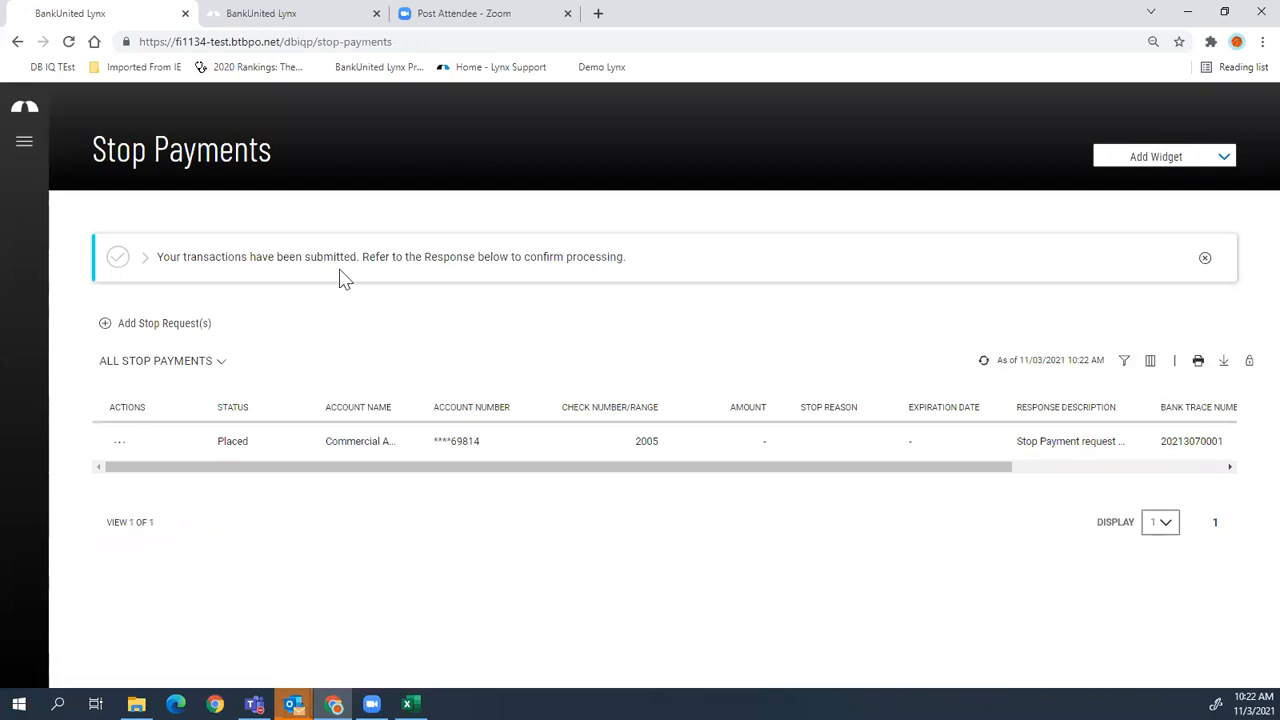
- Expand the submission details, scroll the response table right, then open the main navigation
left_click(143, 262)
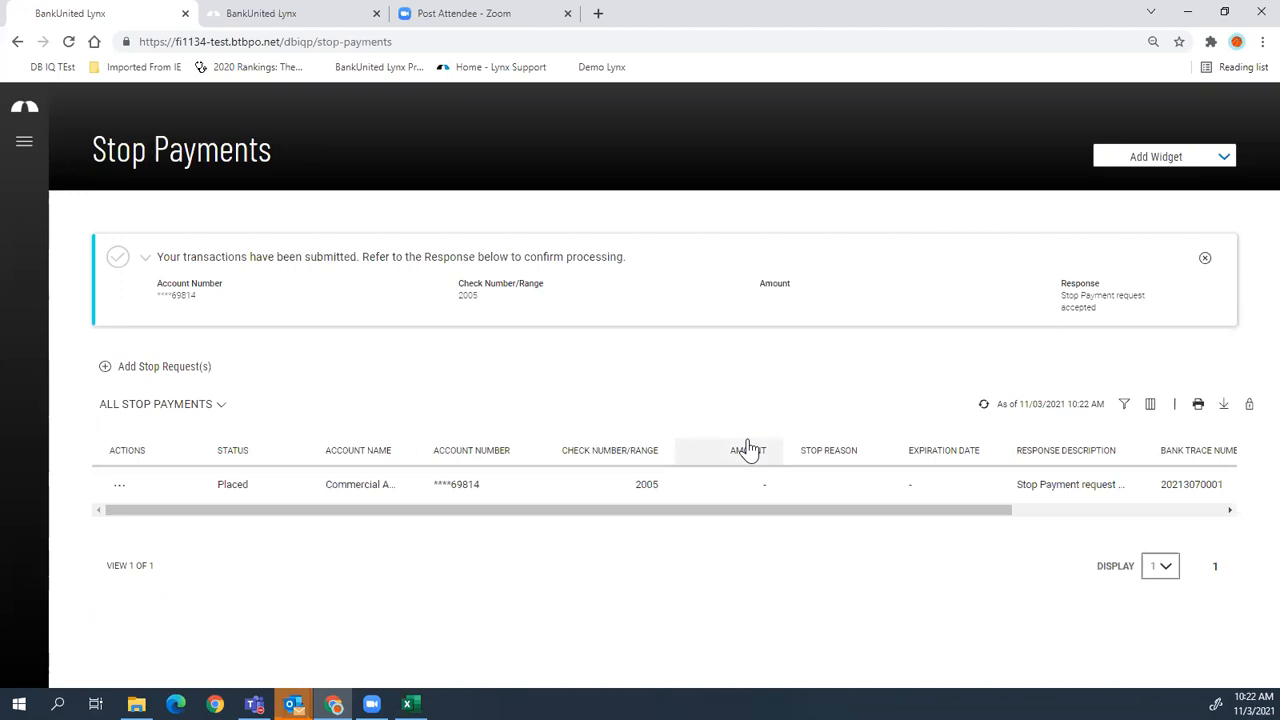
left_click_drag(863, 511, 1035, 521)
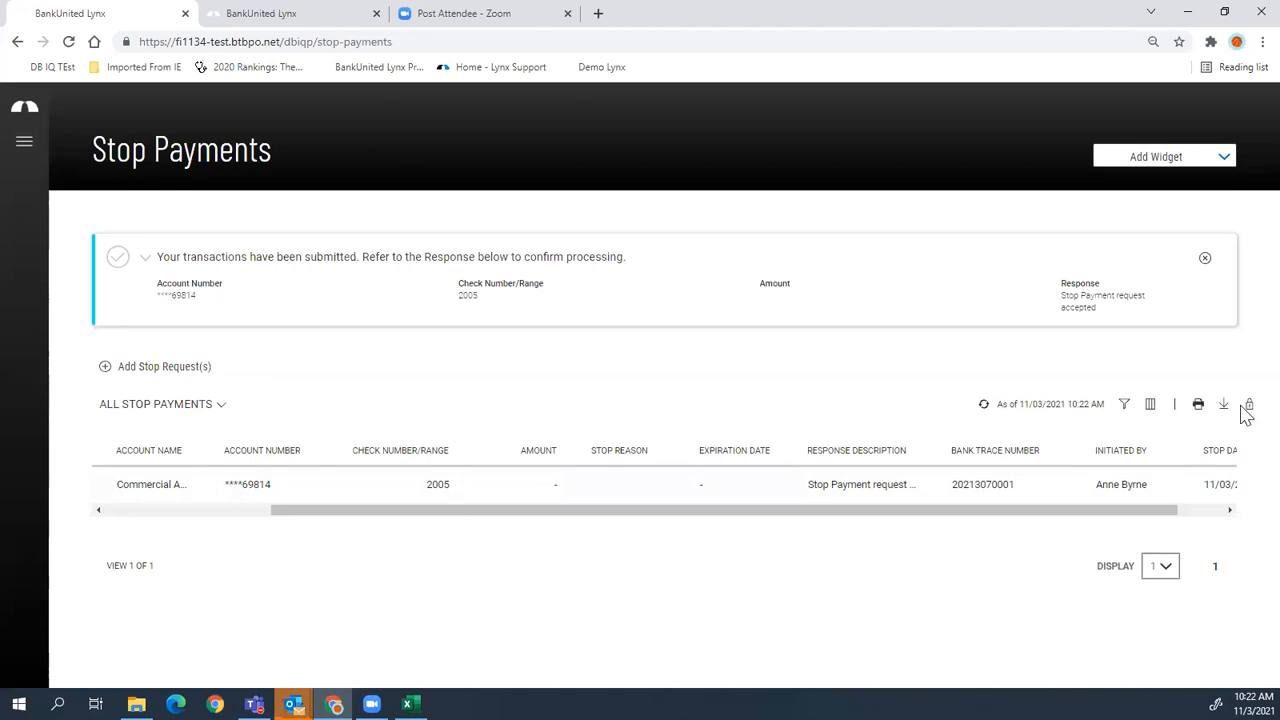
left_click(23, 144)
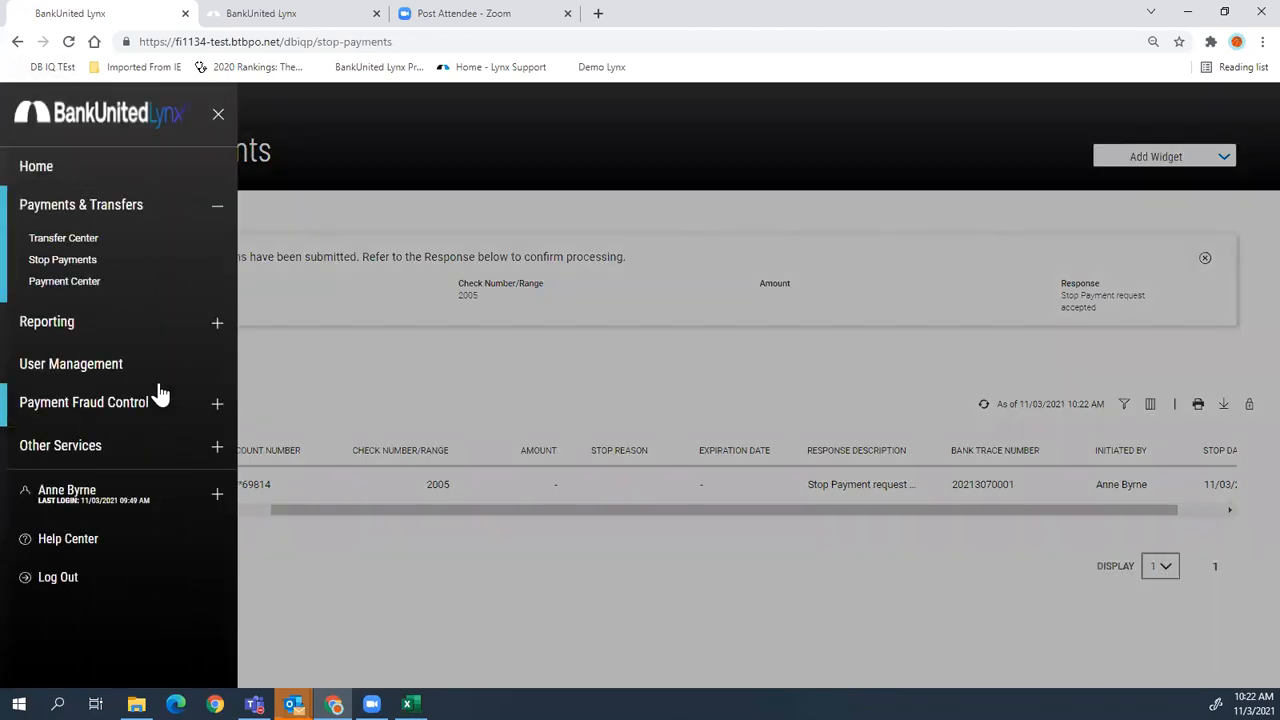
- Open Reporting > Balance & Transactions, show the accounts as a table, then switch to Balance History
left_click(212, 325)
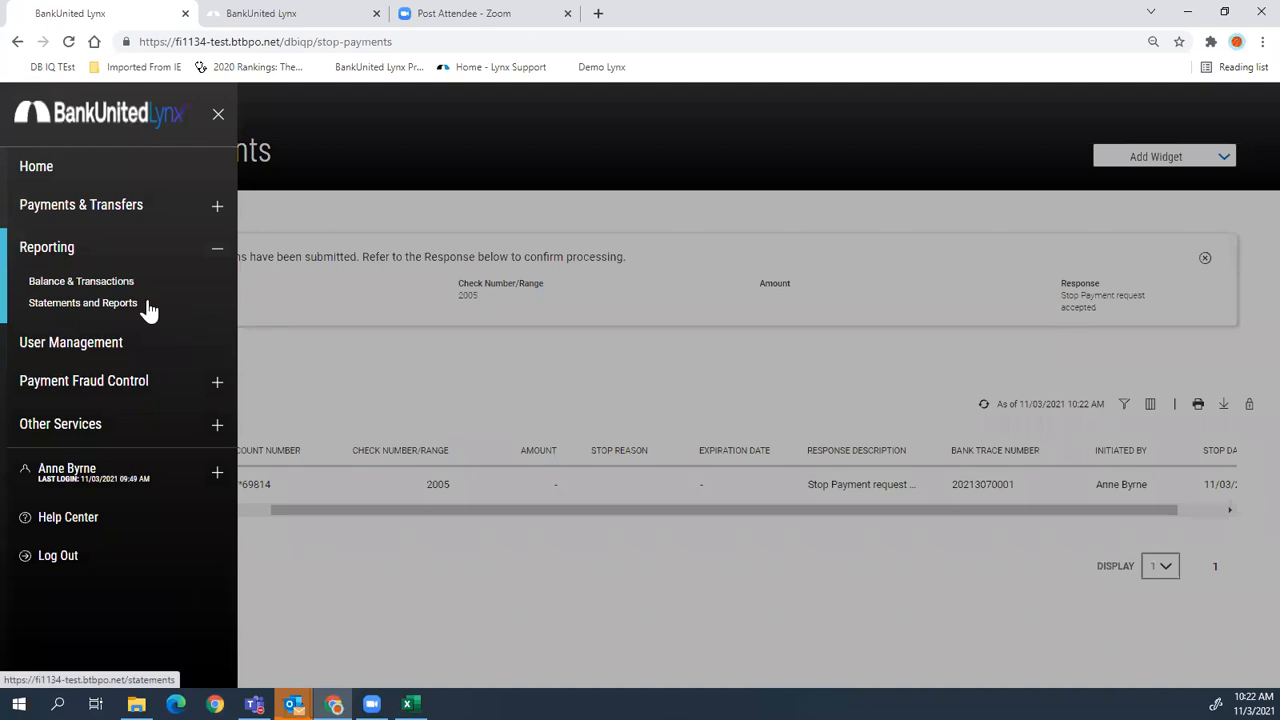
left_click(54, 284)
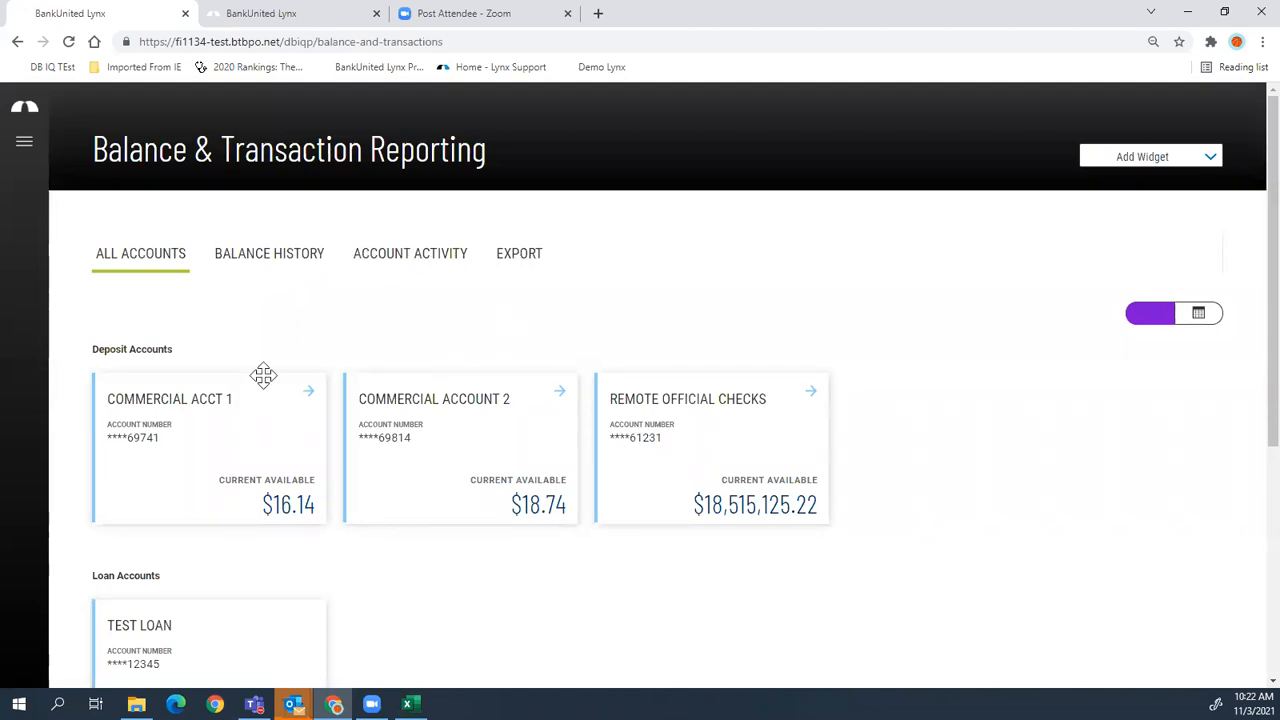
left_click(1199, 315)
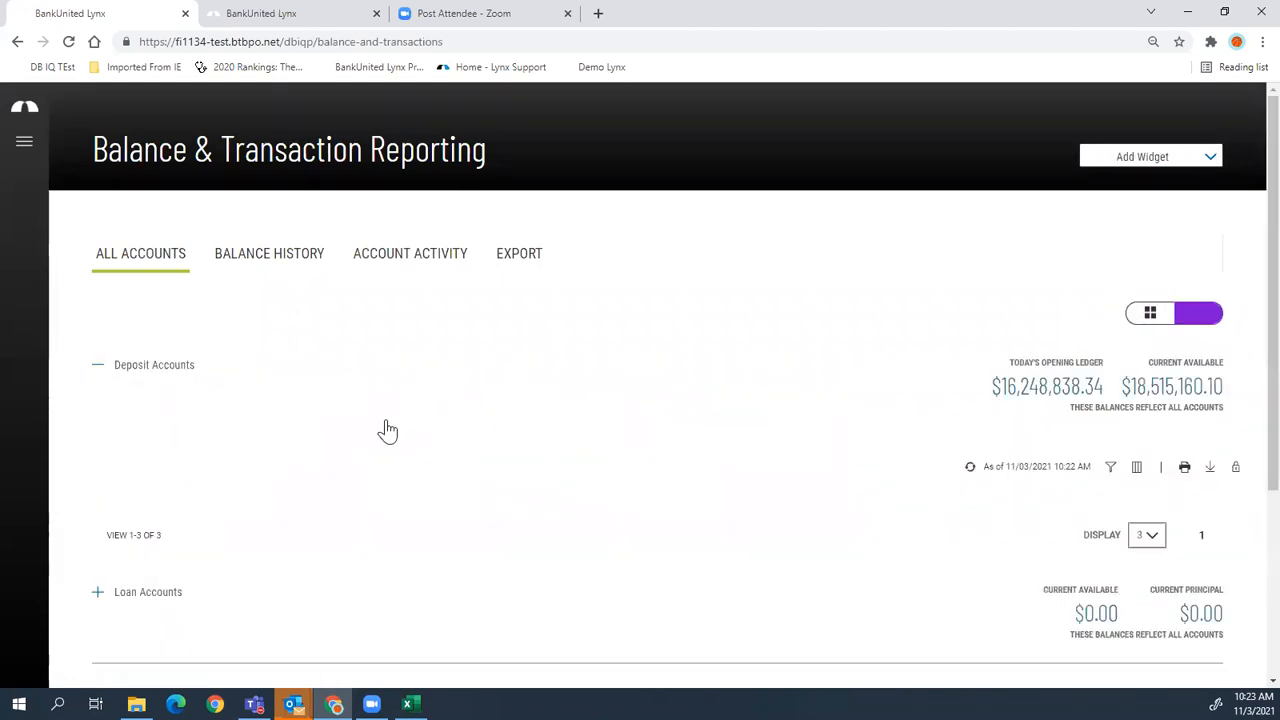
left_click(226, 259)
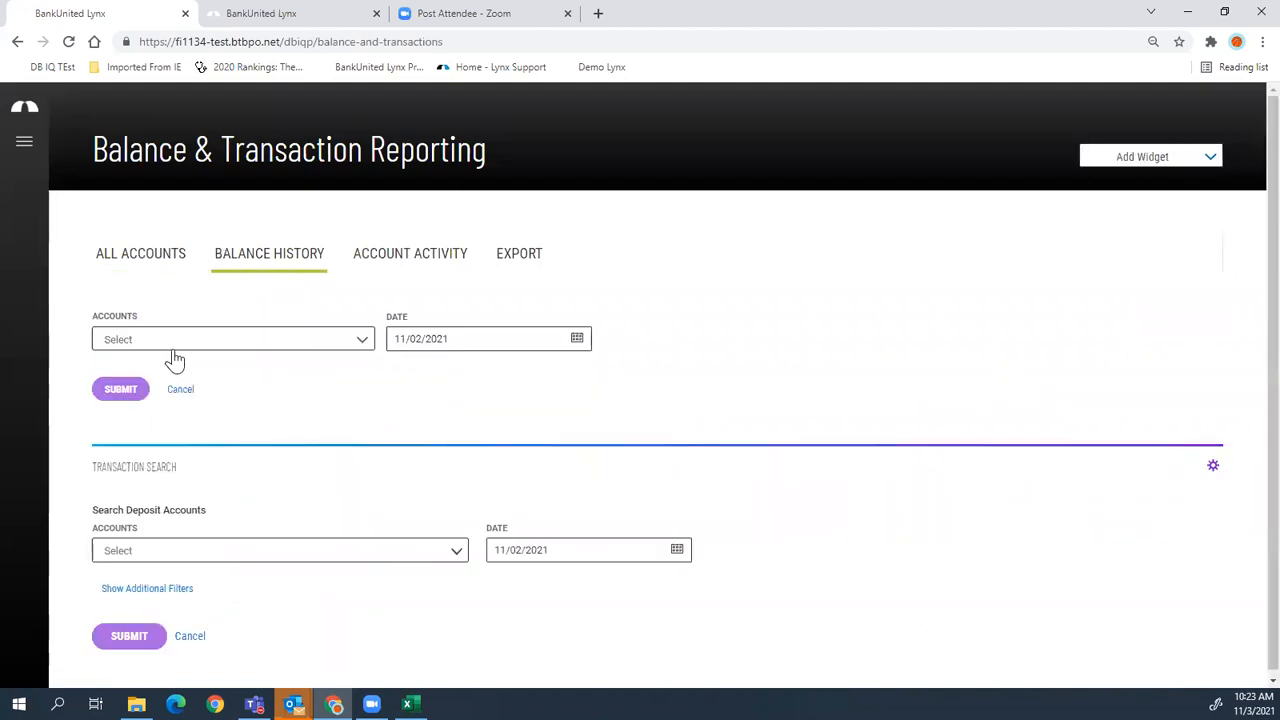
- Run the Balance History report for Commercial Account 2 and Commercial Acct 1
left_click(180, 343)
left_click(107, 394)
left_click(106, 417)
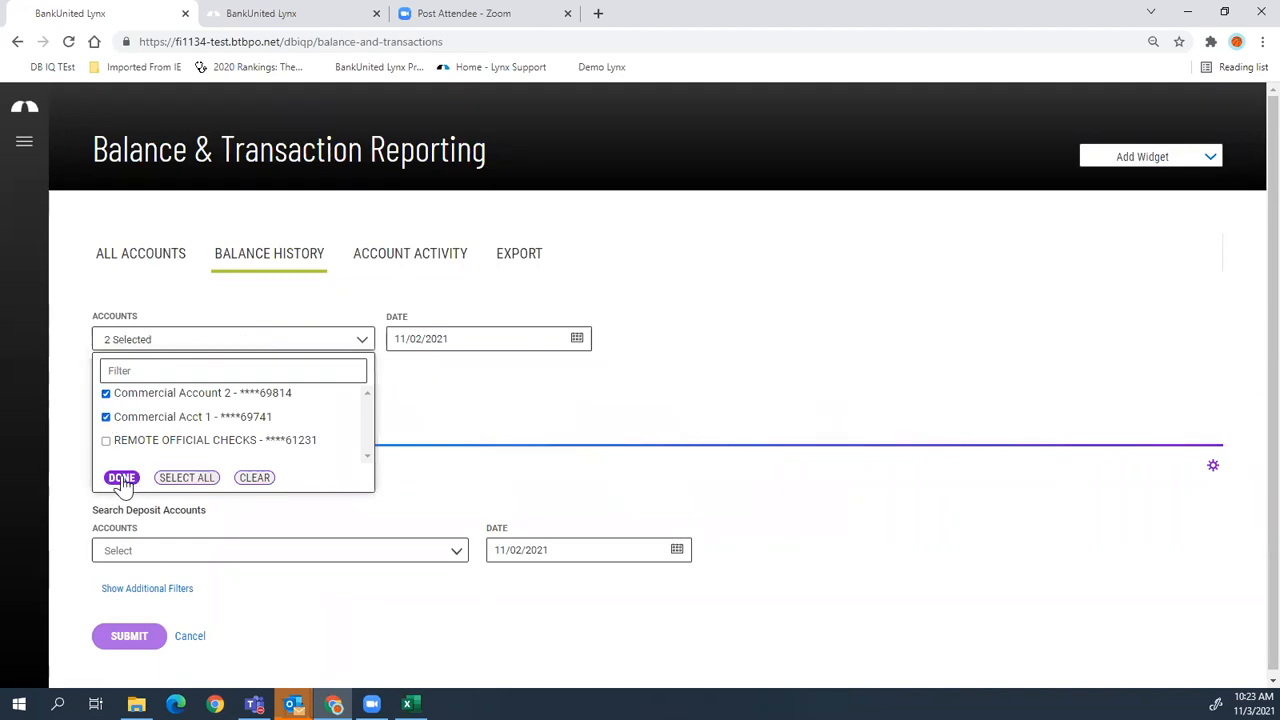
left_click(121, 478)
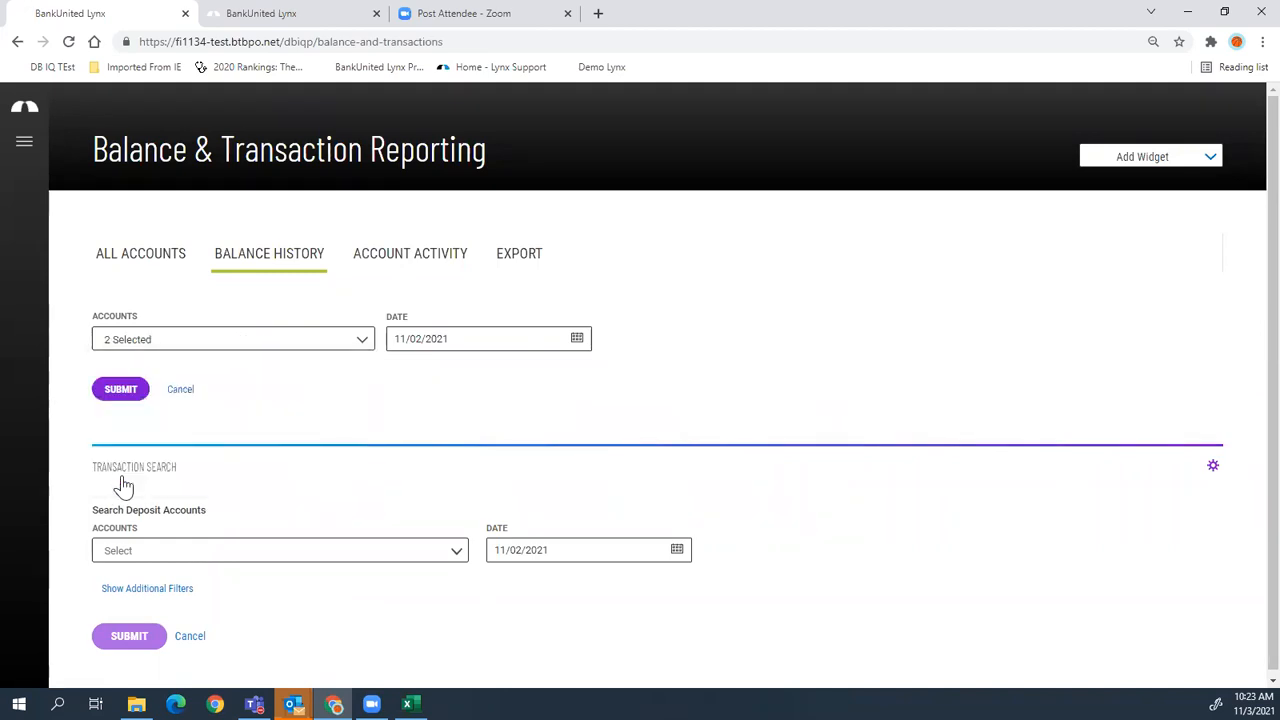
left_click(120, 390)
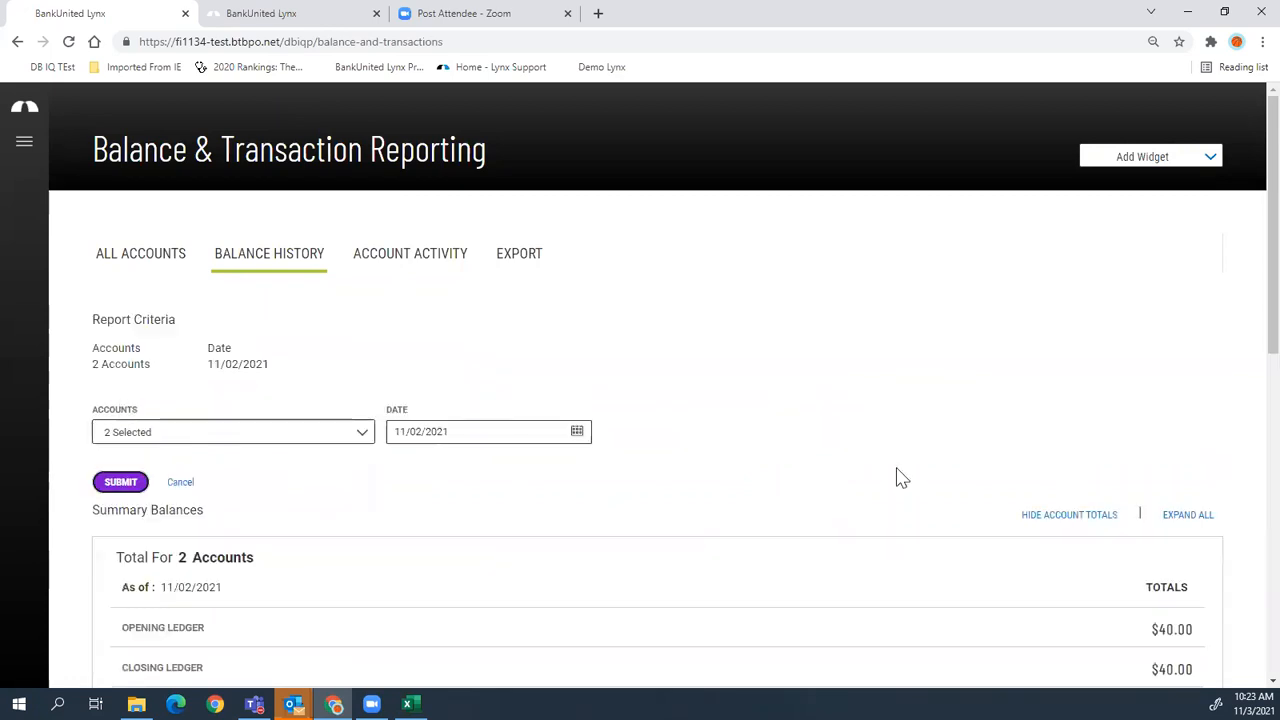
- Expand, review, and collapse the balance details for Commercial Acct 1 and Commercial Account 2
scroll(895, 475, "down", 2)
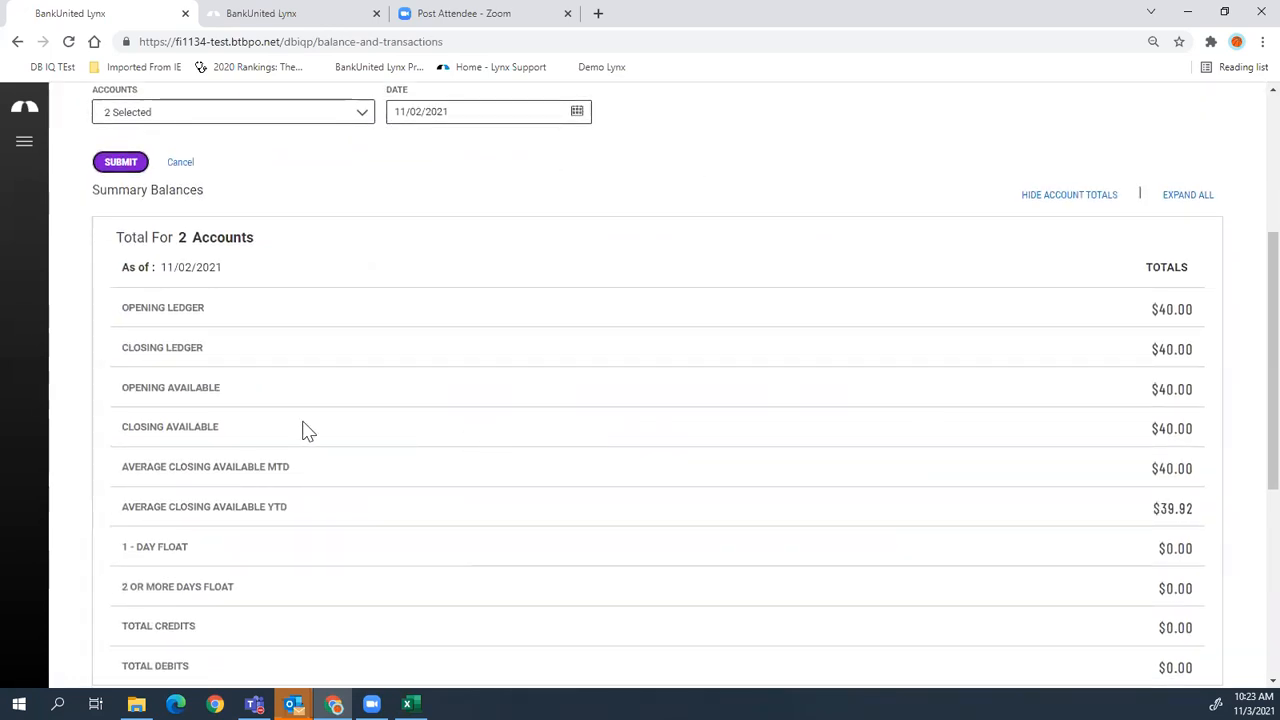
scroll(280, 465, "down", 1)
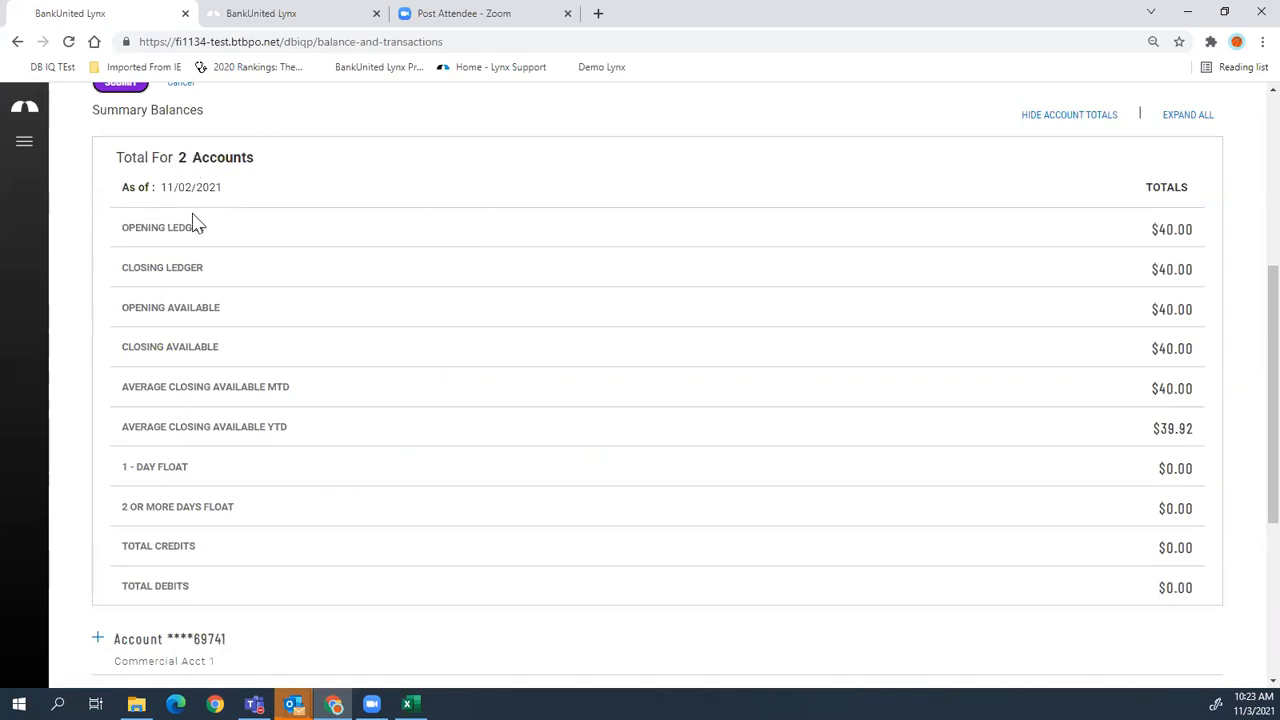
scroll(287, 369, "down", 3)
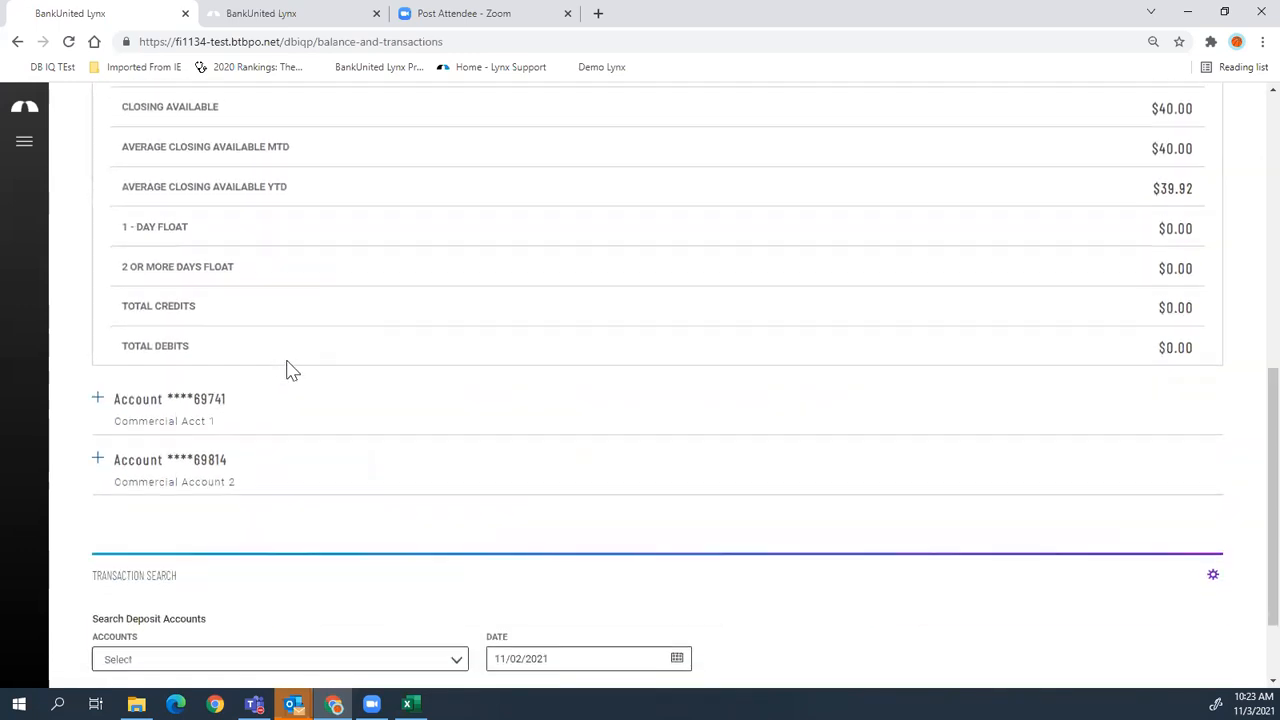
left_click(97, 399)
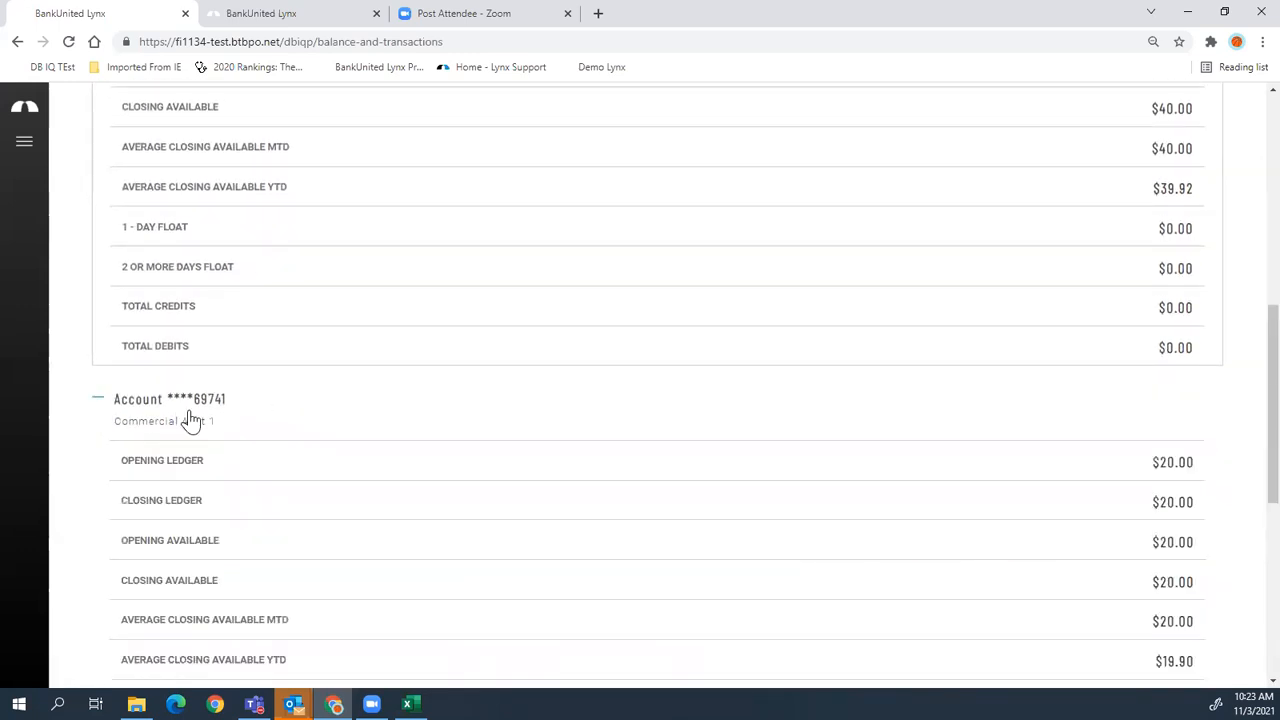
scroll(192, 412, "down", 3)
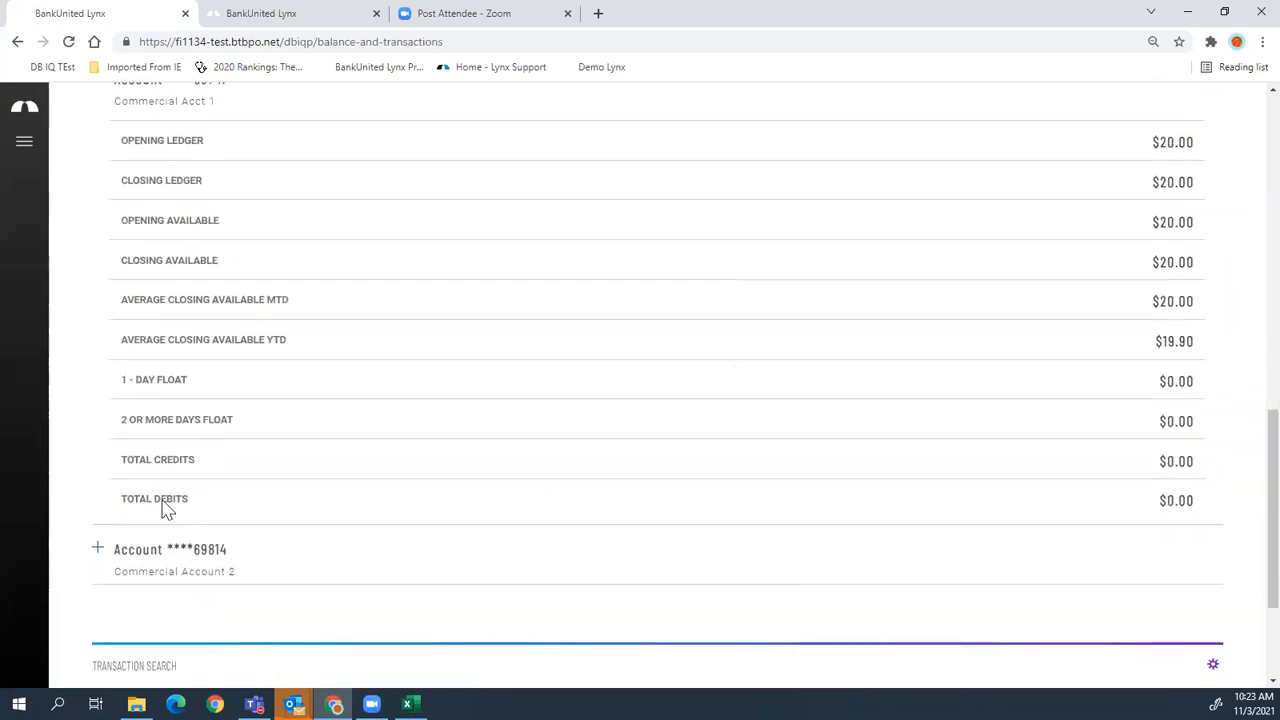
left_click(97, 552)
scroll(137, 550, "down", 5)
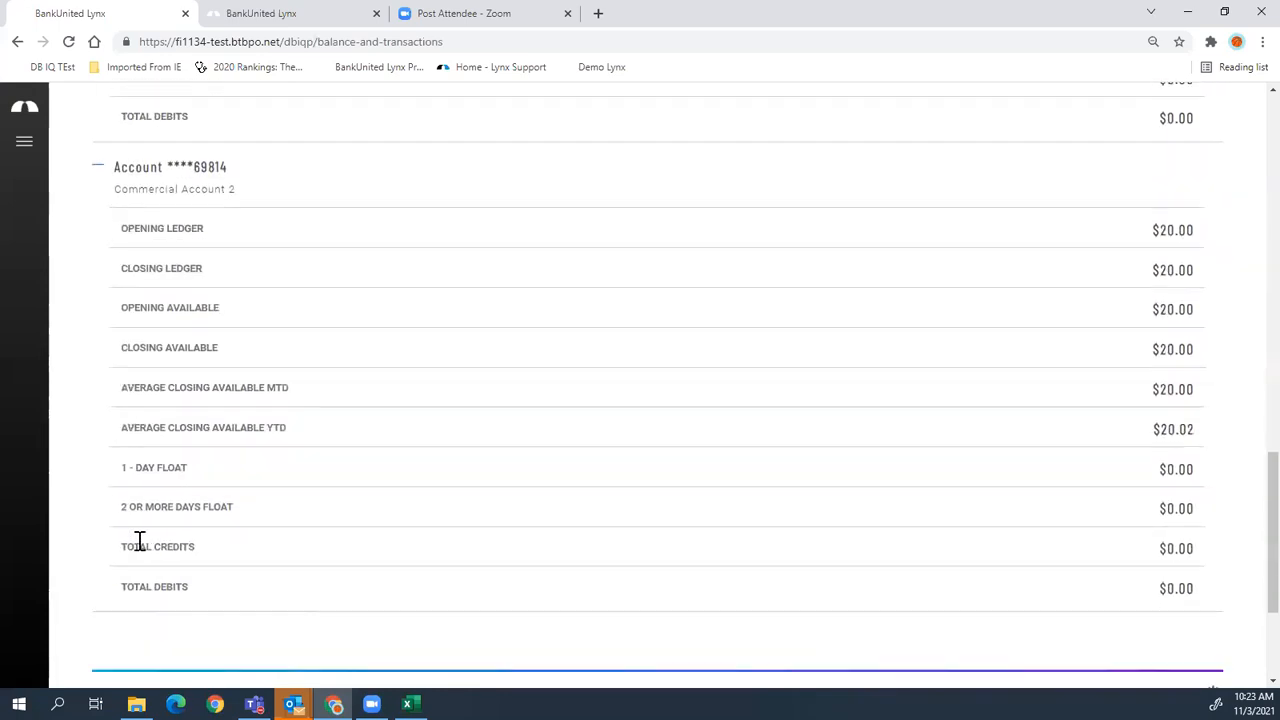
scroll(142, 544, "up", 5)
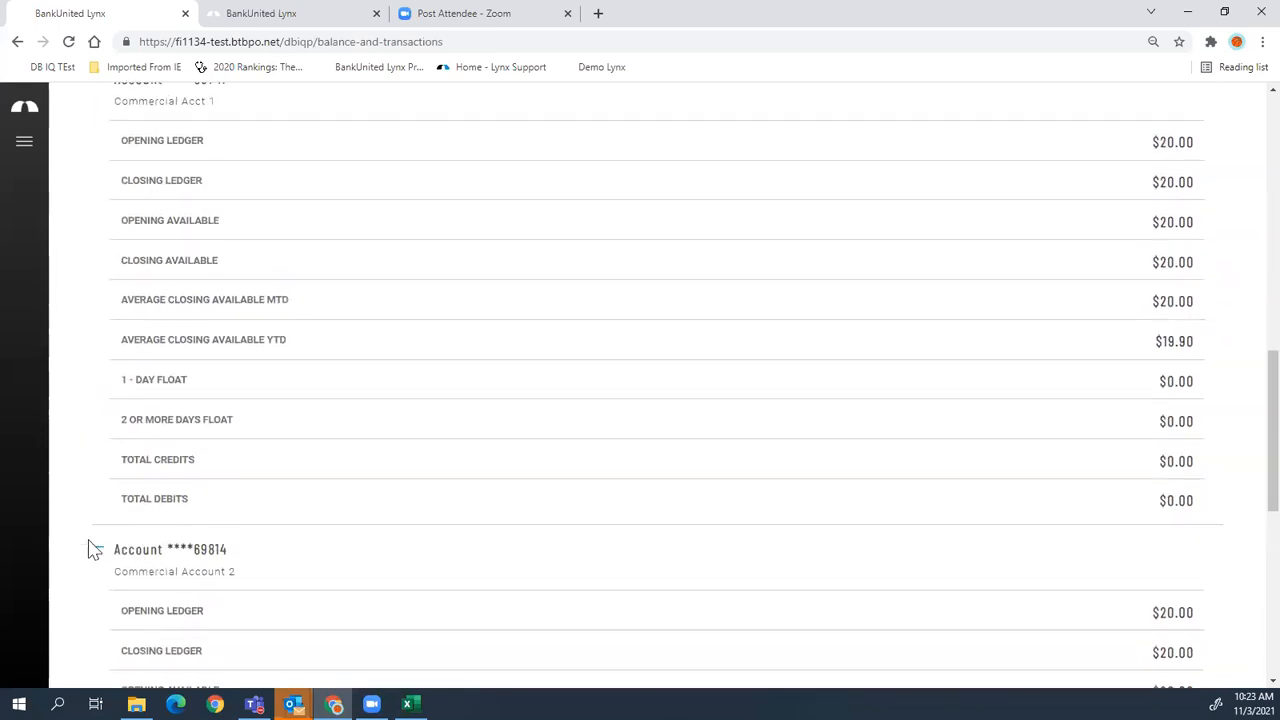
left_click(98, 552)
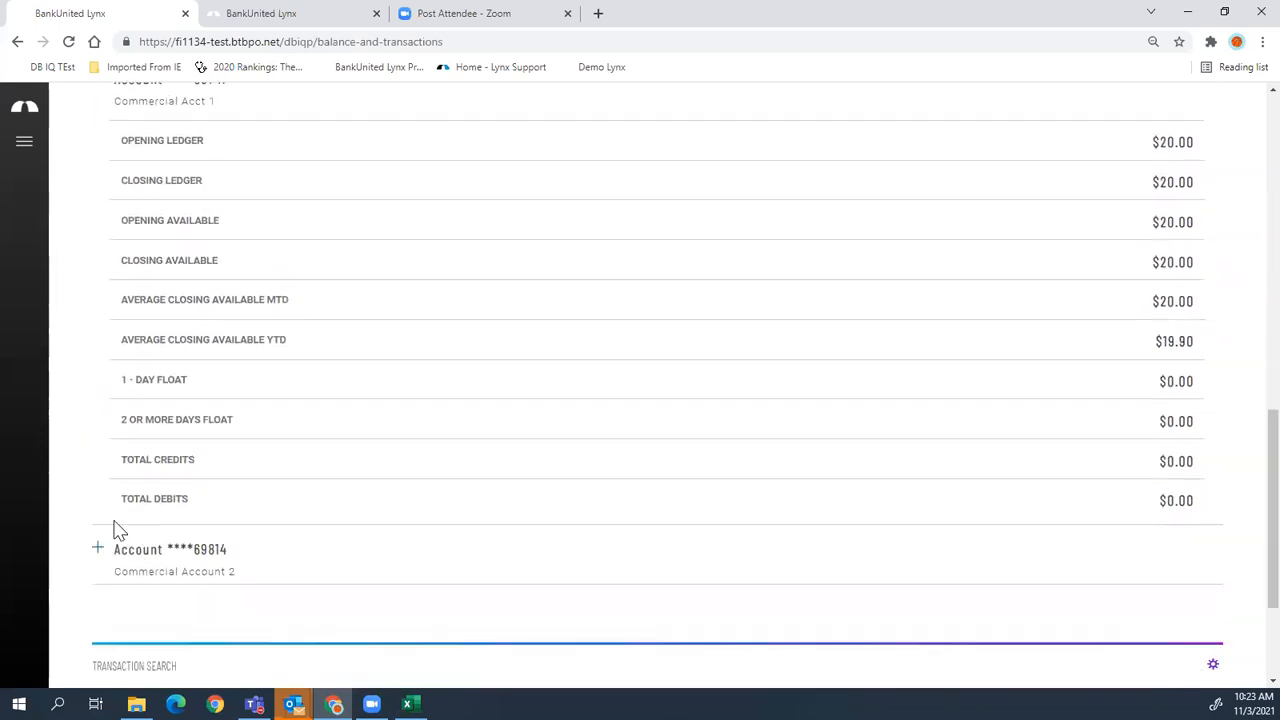
left_click(93, 408)
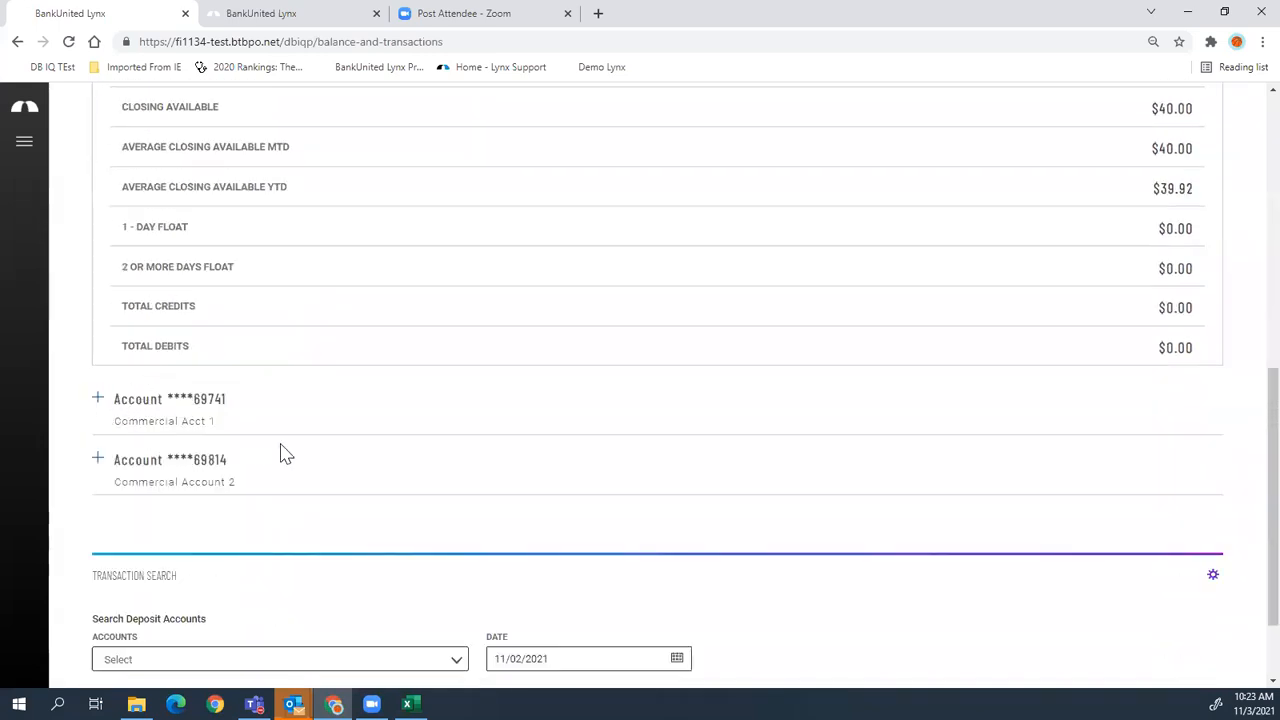
scroll(300, 451, "up", 10)
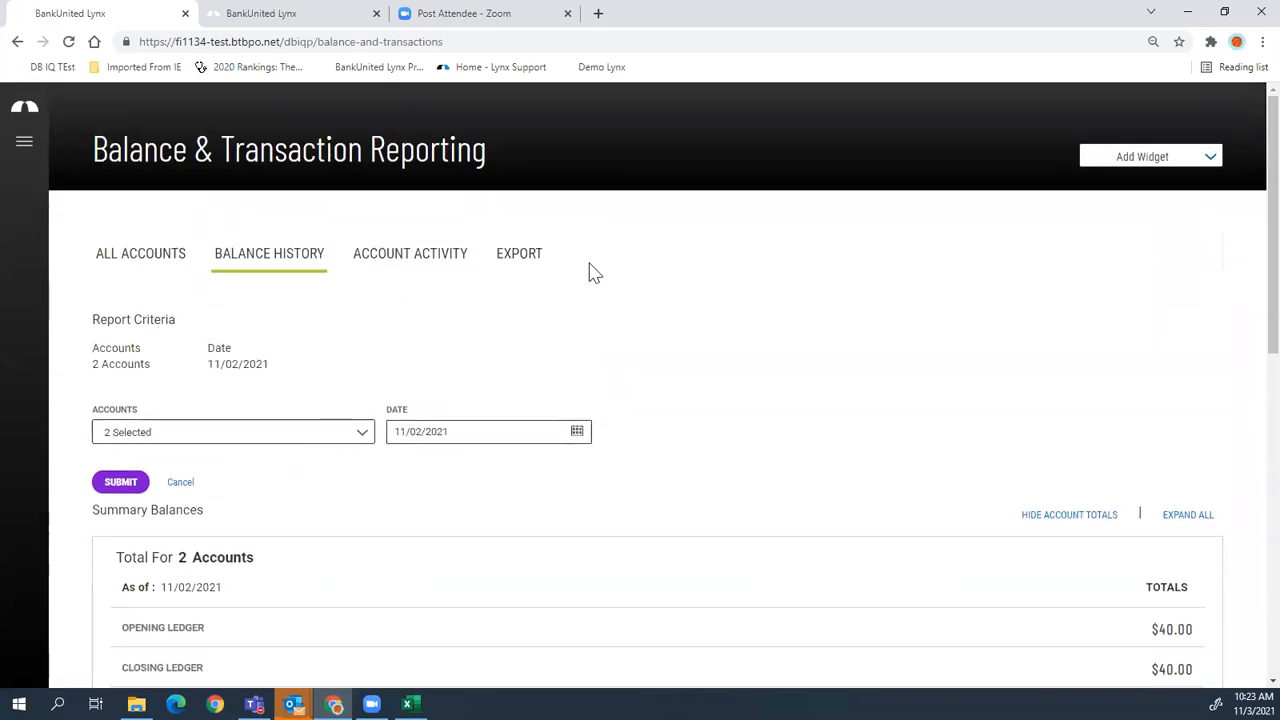
left_click(417, 260)
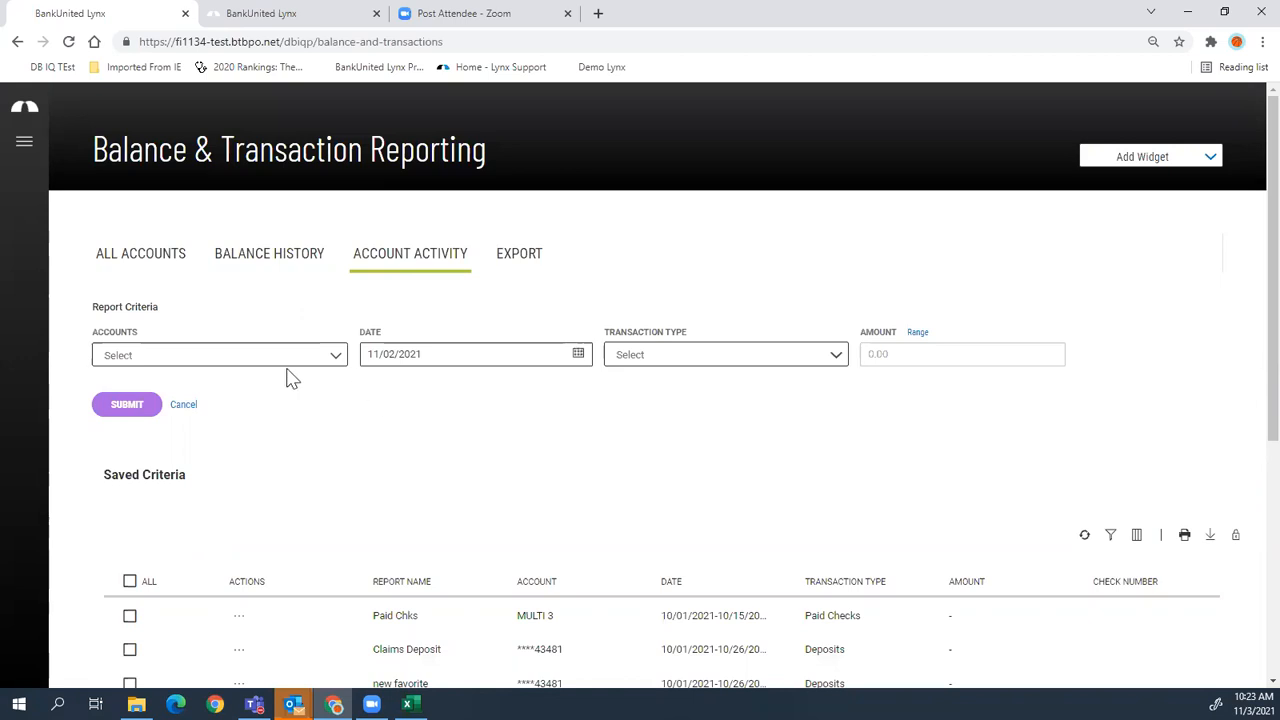
- Run Account Activity for all three accounts, Month to Date (11/01–11/03/2021), Debit transactions only
left_click(245, 357)
left_click(168, 494)
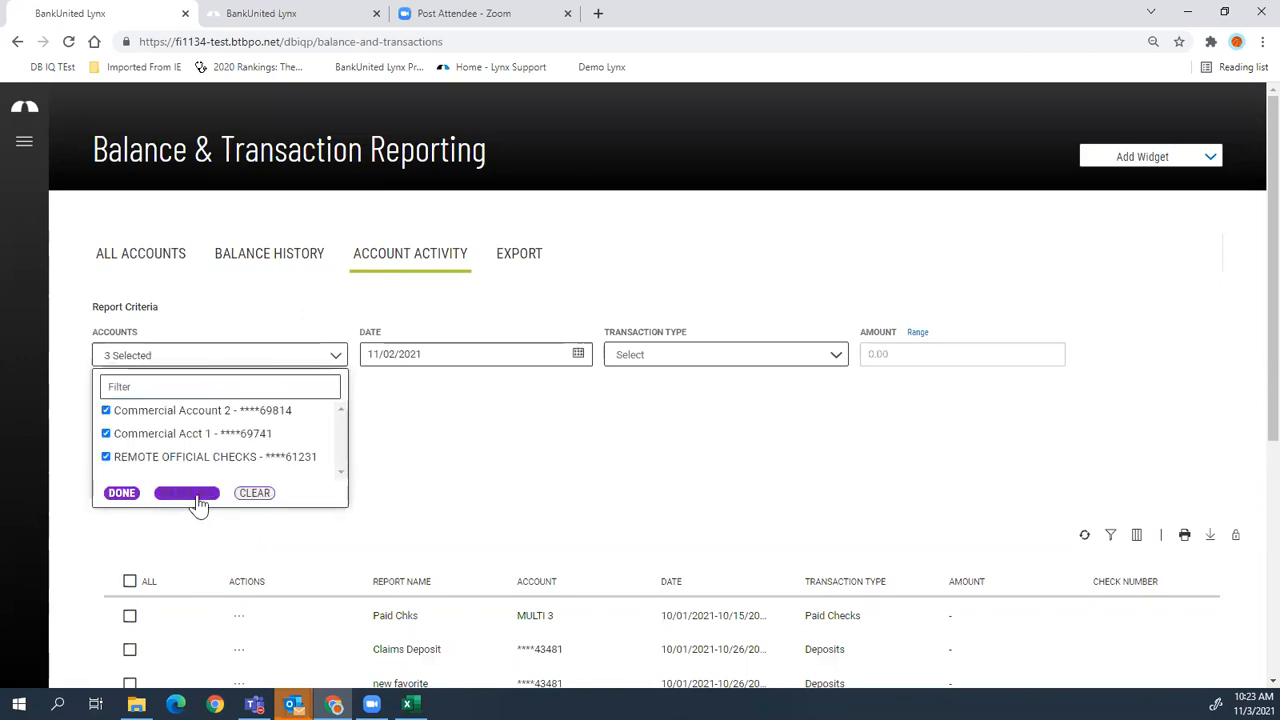
left_click(122, 494)
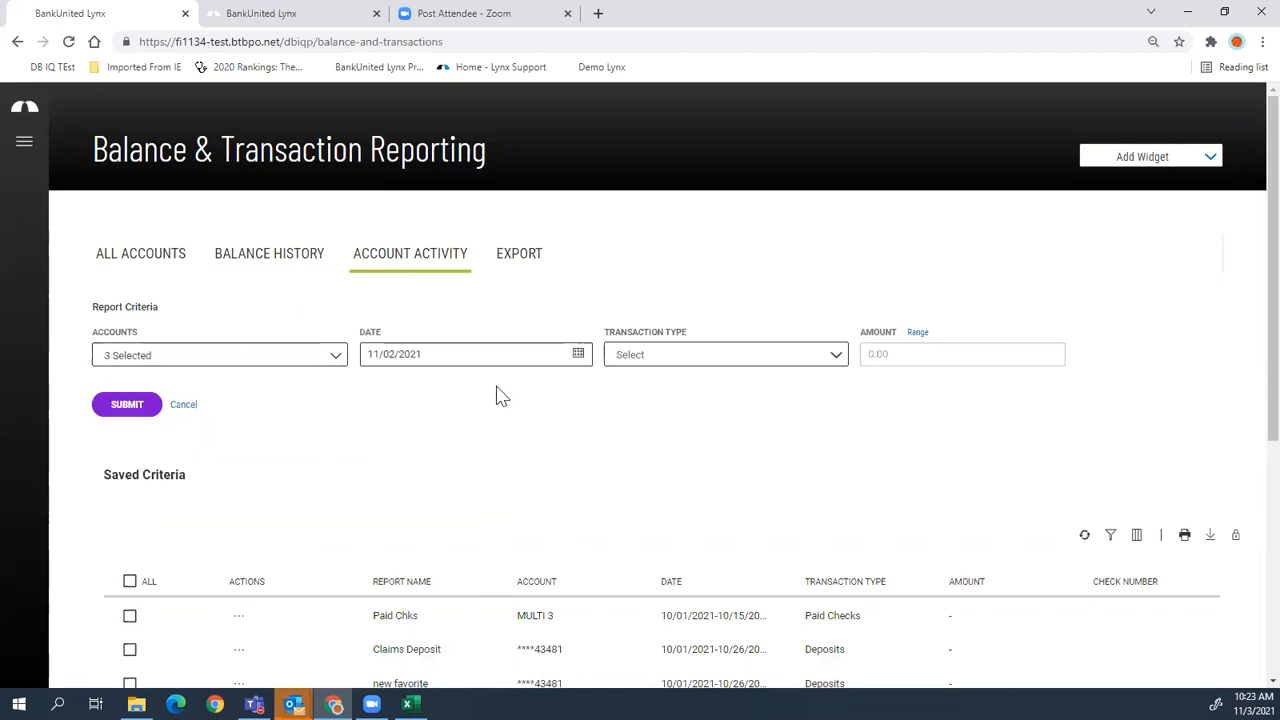
left_click(588, 356)
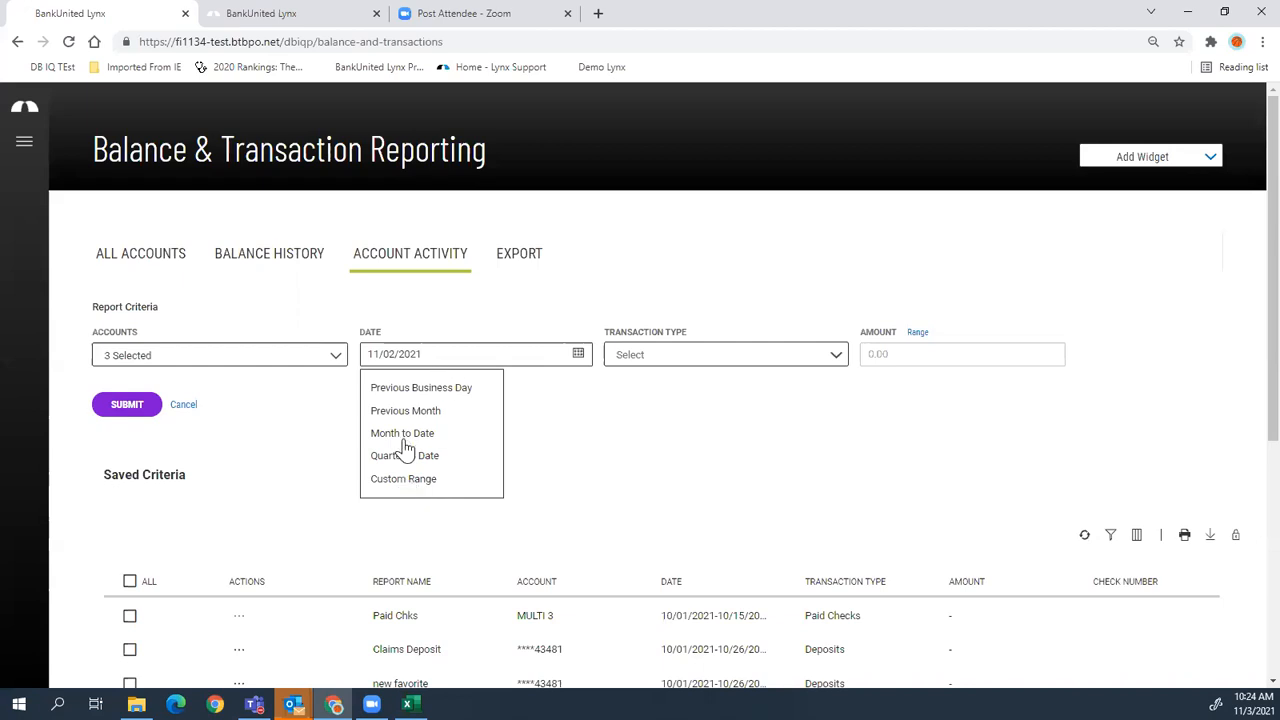
left_click(406, 434)
left_click(700, 355)
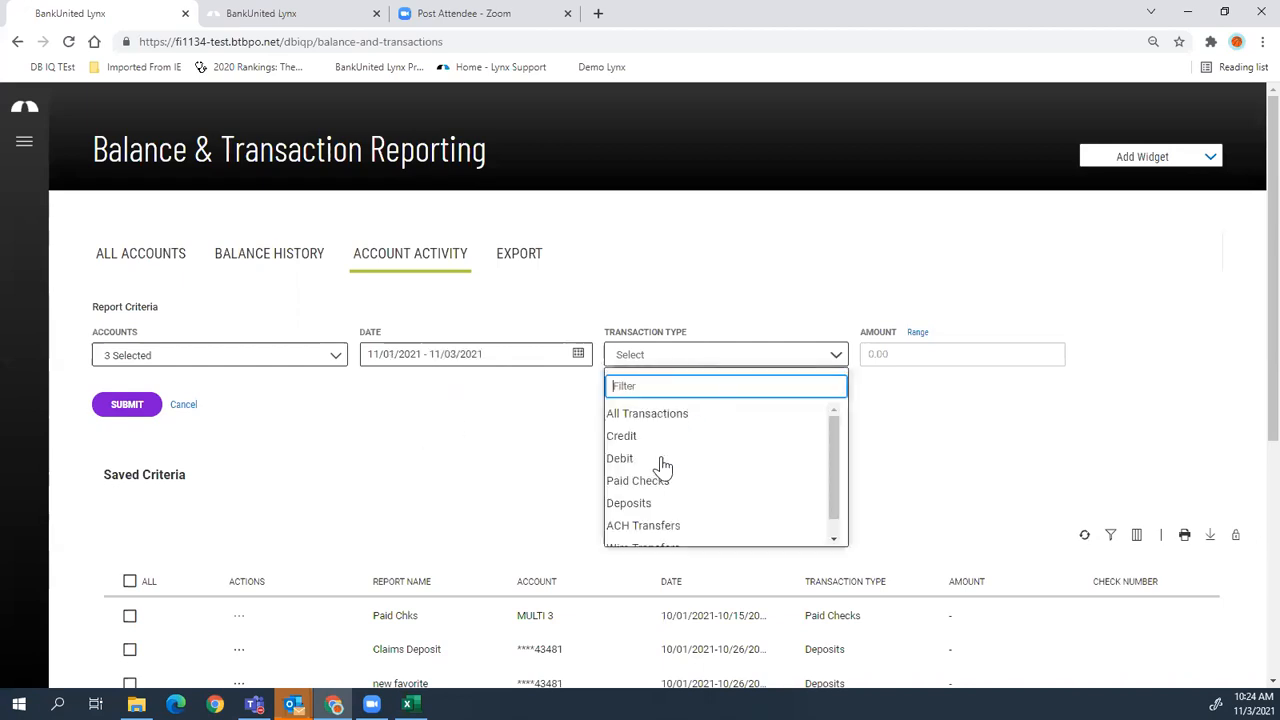
left_click(617, 460)
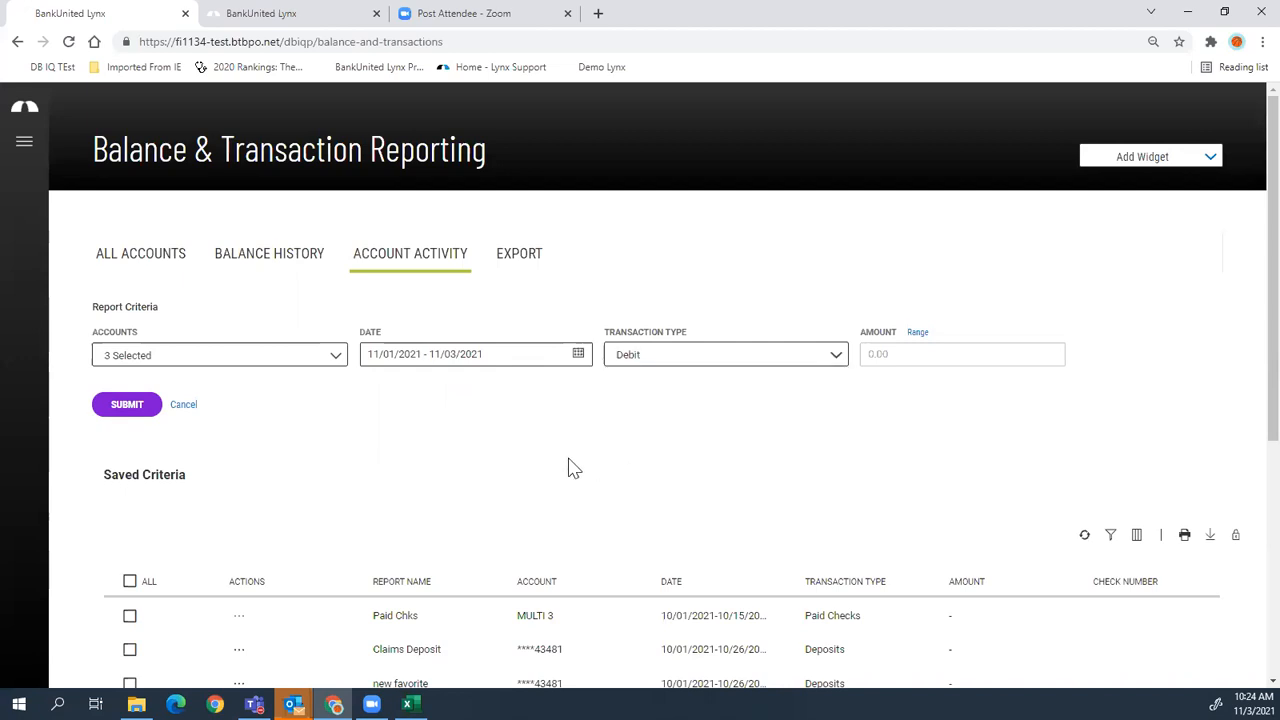
left_click(118, 410)
- Scroll through the 68 Debit transaction results down to the pagination and save options
scroll(505, 432, "down", 4)
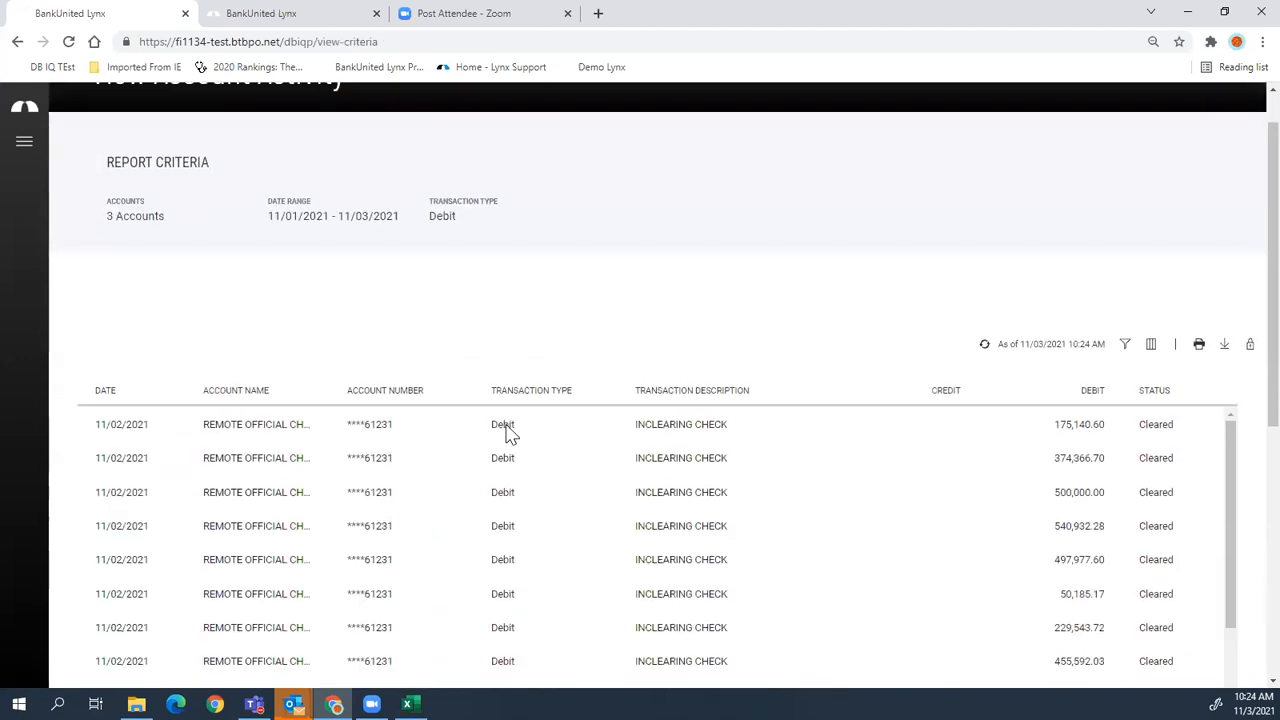
scroll(647, 316, "up", 3)
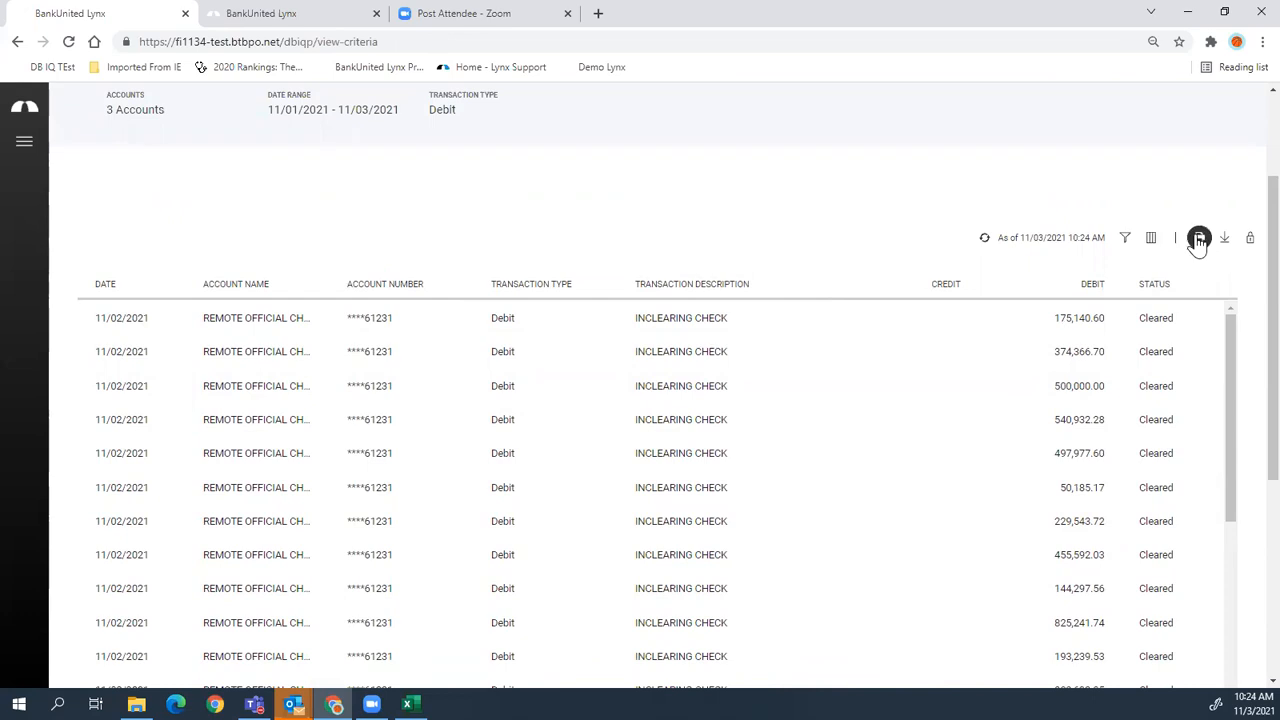
scroll(1068, 420, "down", 3)
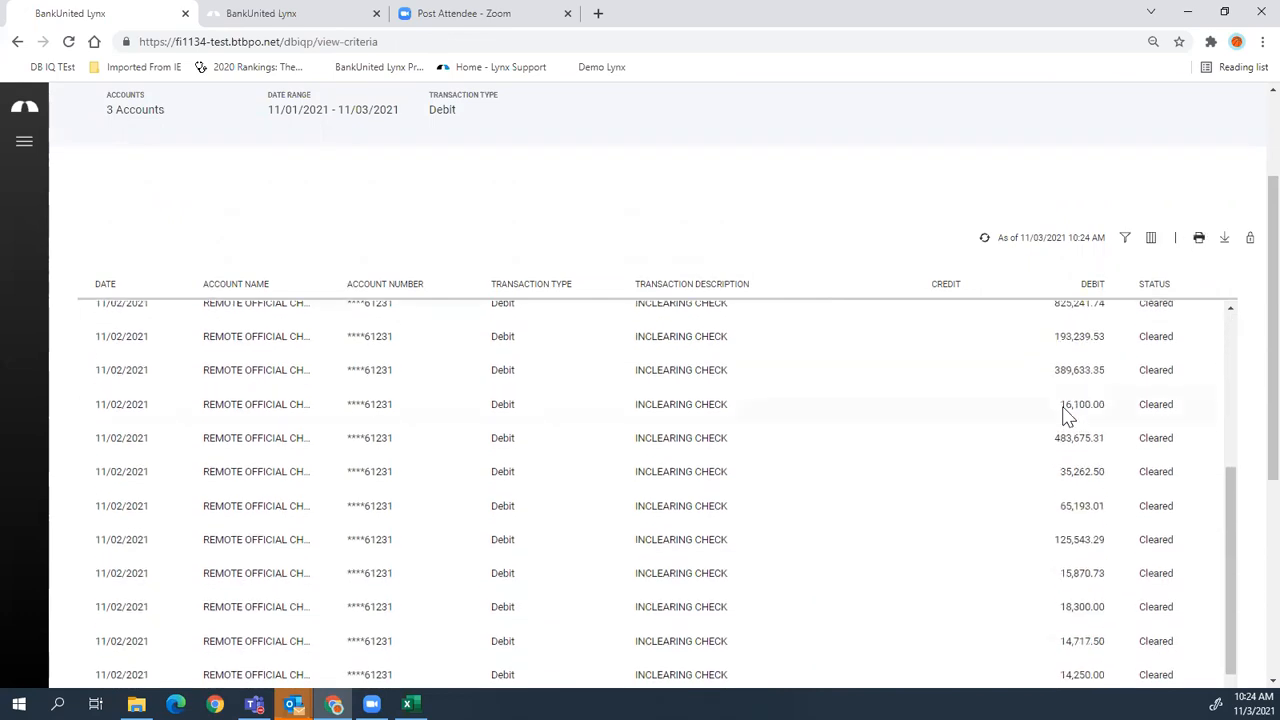
scroll(1247, 467, "down", 3)
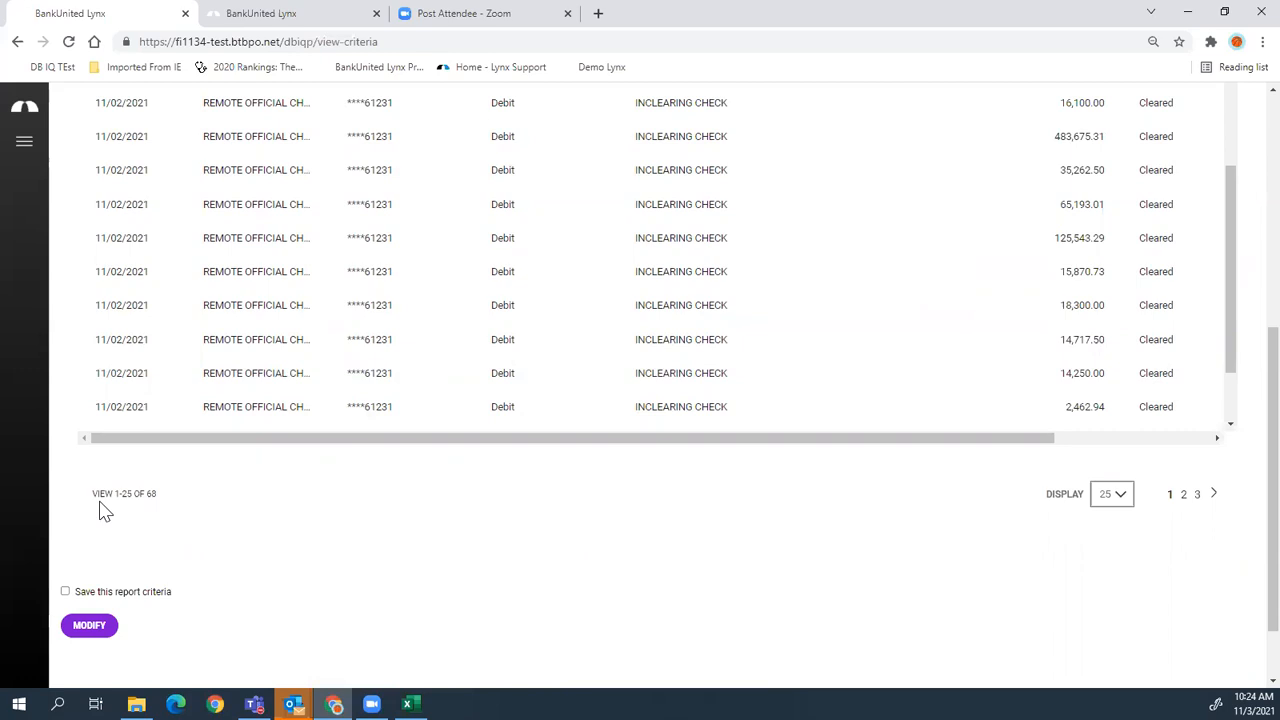
- Save the current Debit report criteria under the name 'debits'
left_click(66, 593)
left_click(91, 628)
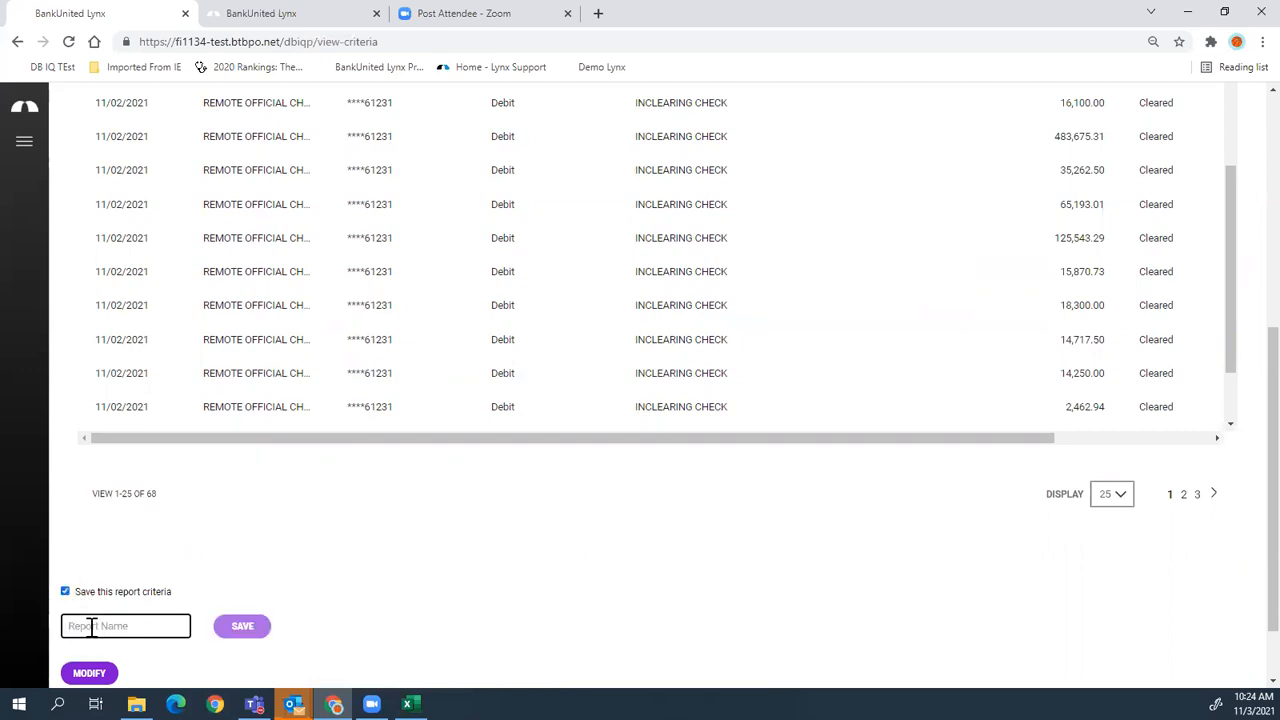
type("debits")
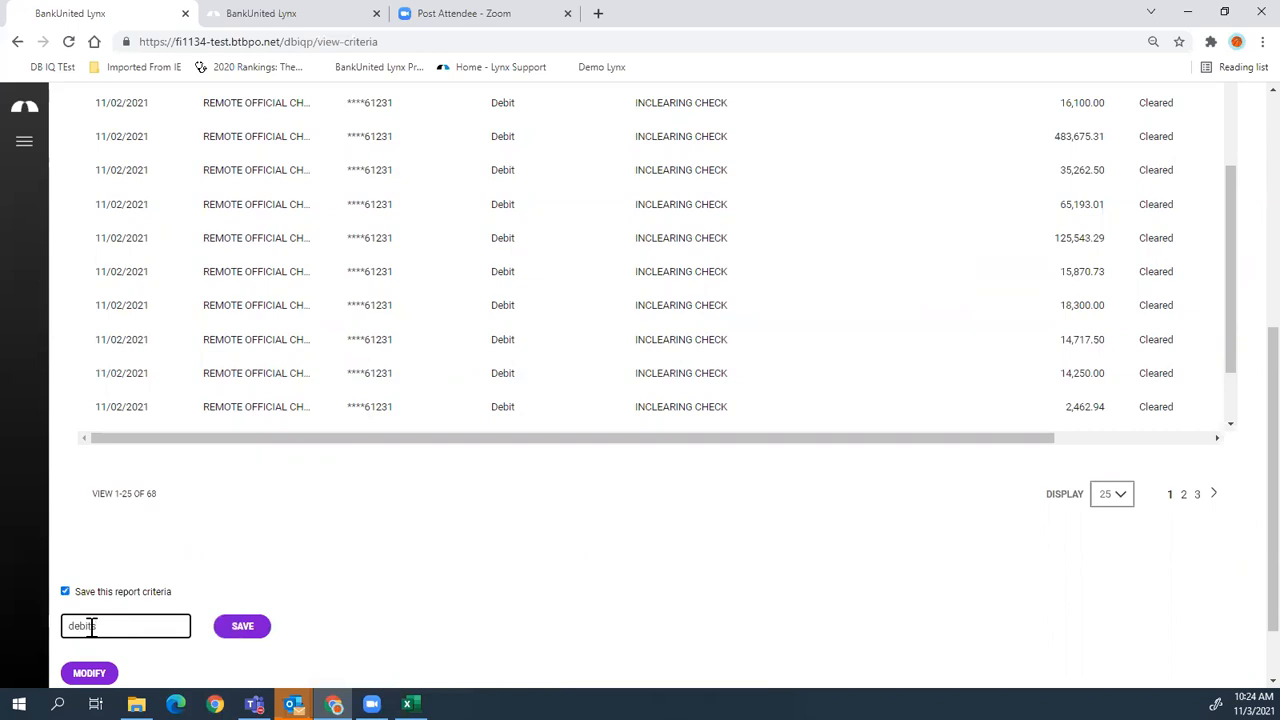
left_click(242, 628)
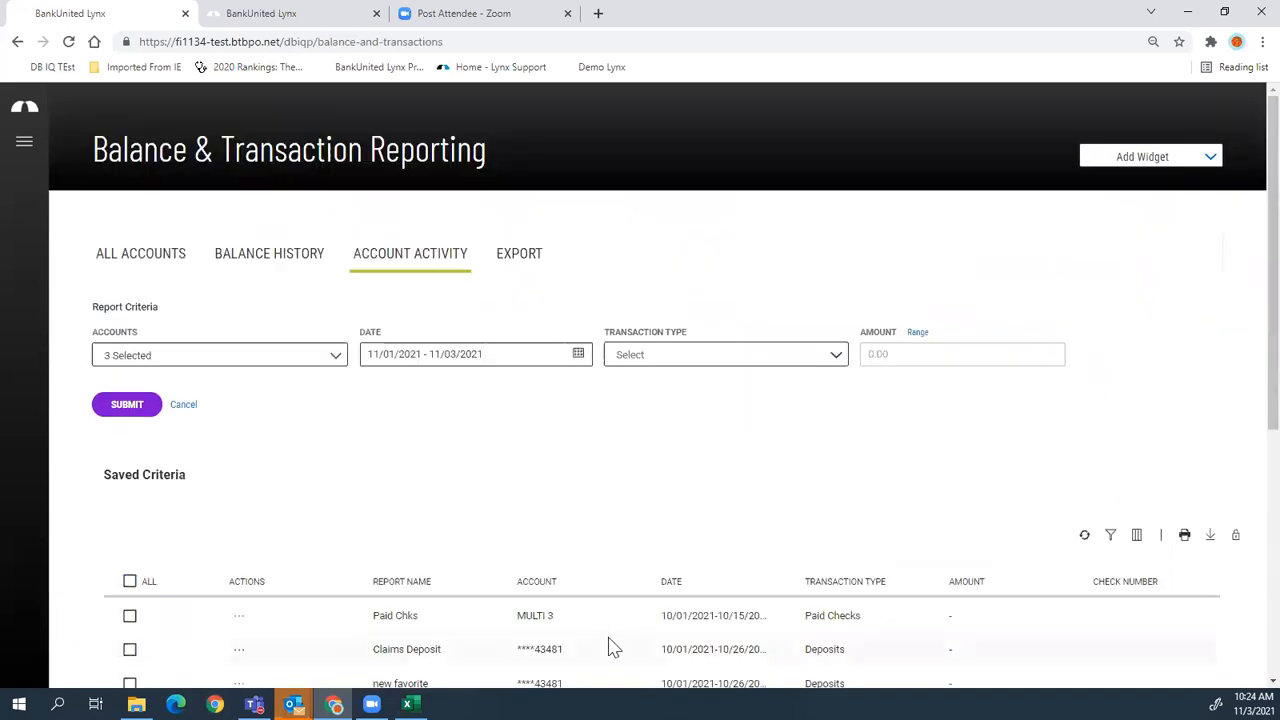
- Run the 'debits' saved report from Saved Criteria, then return to the Account Activity criteria
scroll(514, 517, "down", 2)
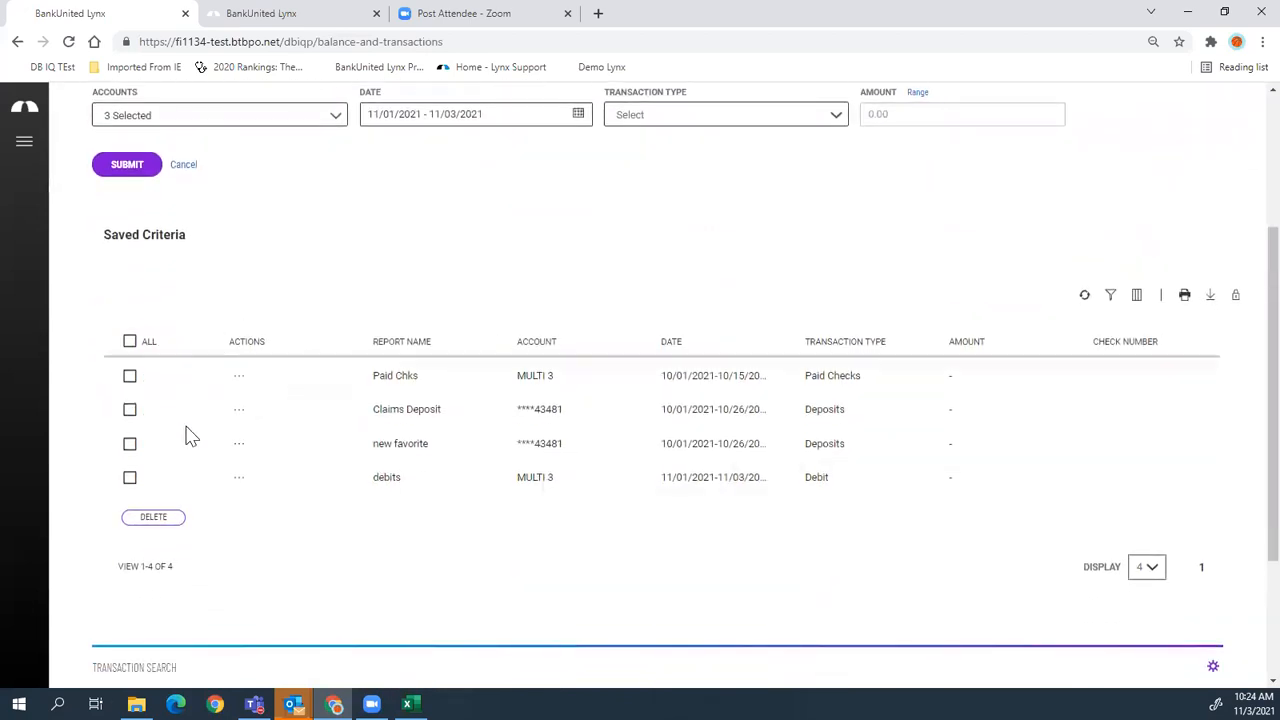
mouse_move(238, 378)
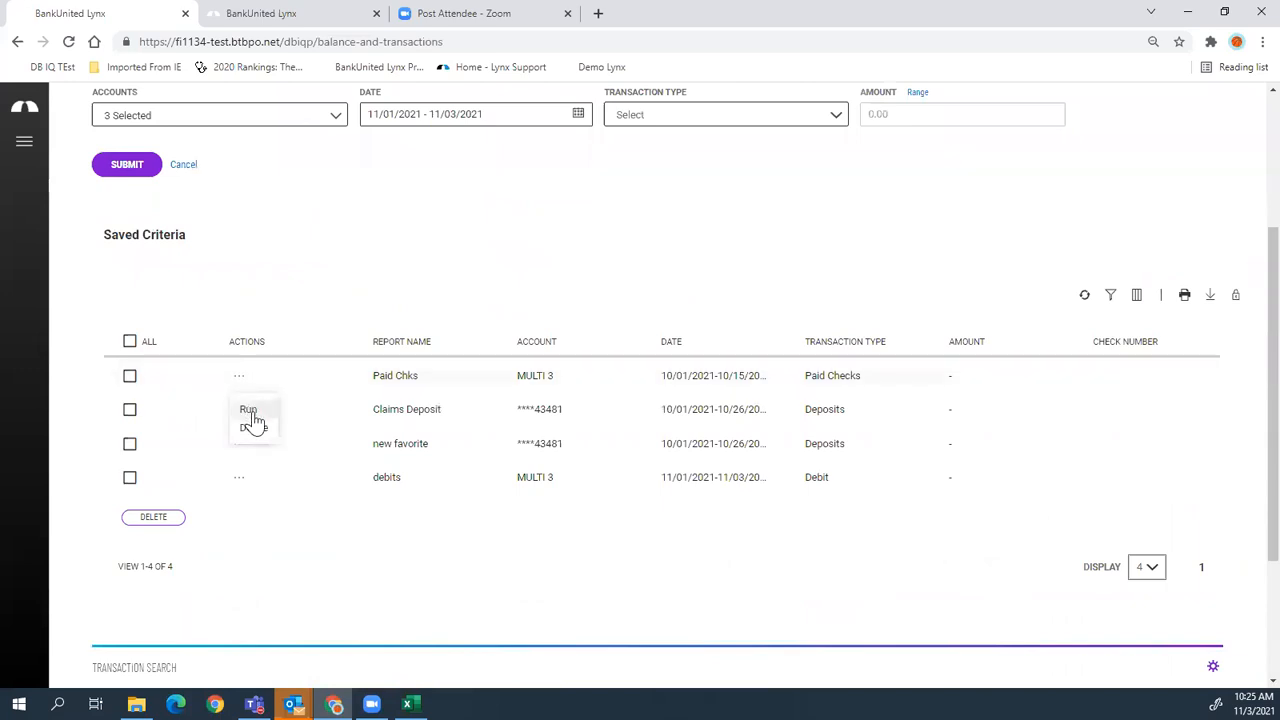
left_click(238, 479)
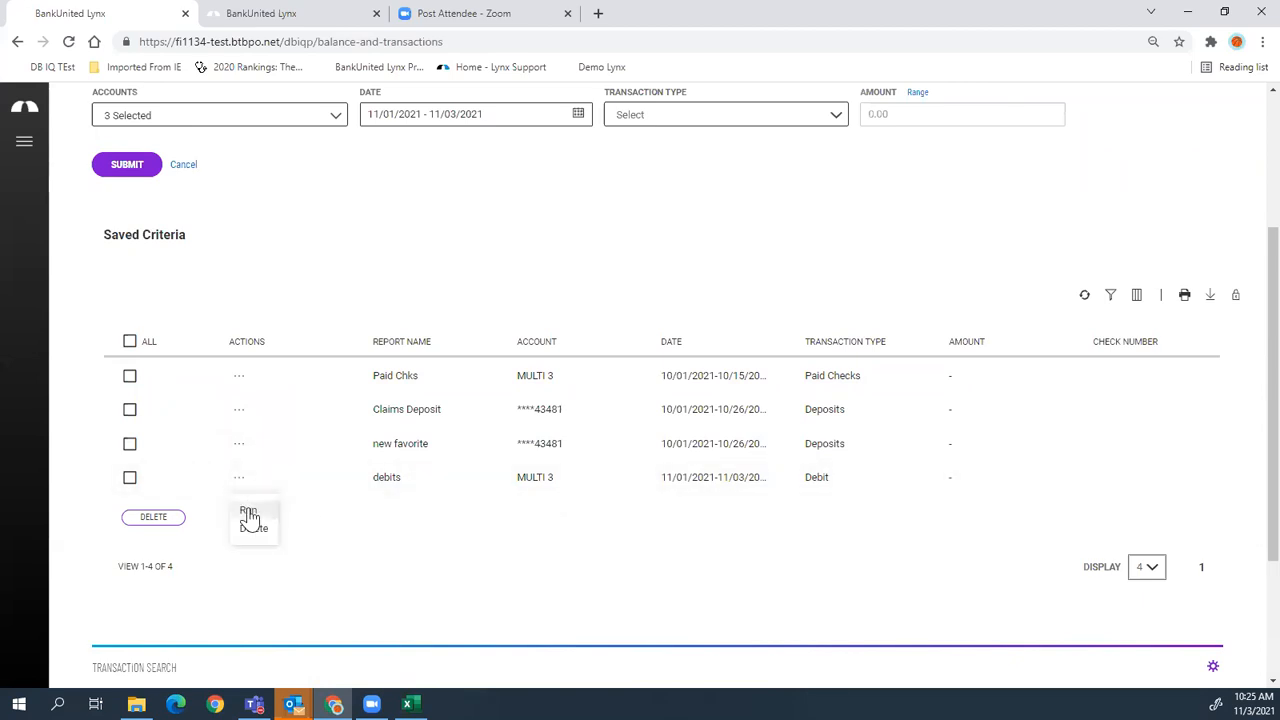
left_click(248, 512)
scroll(674, 494, "down", 3)
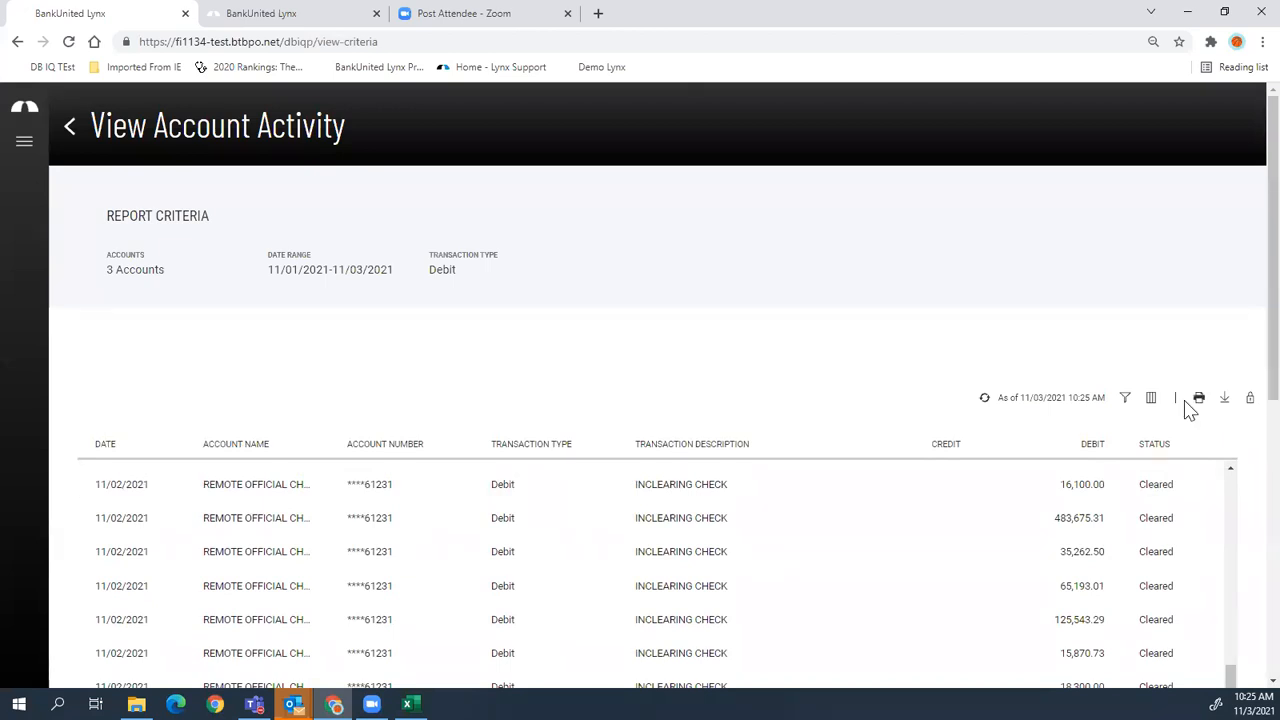
left_click(70, 132)
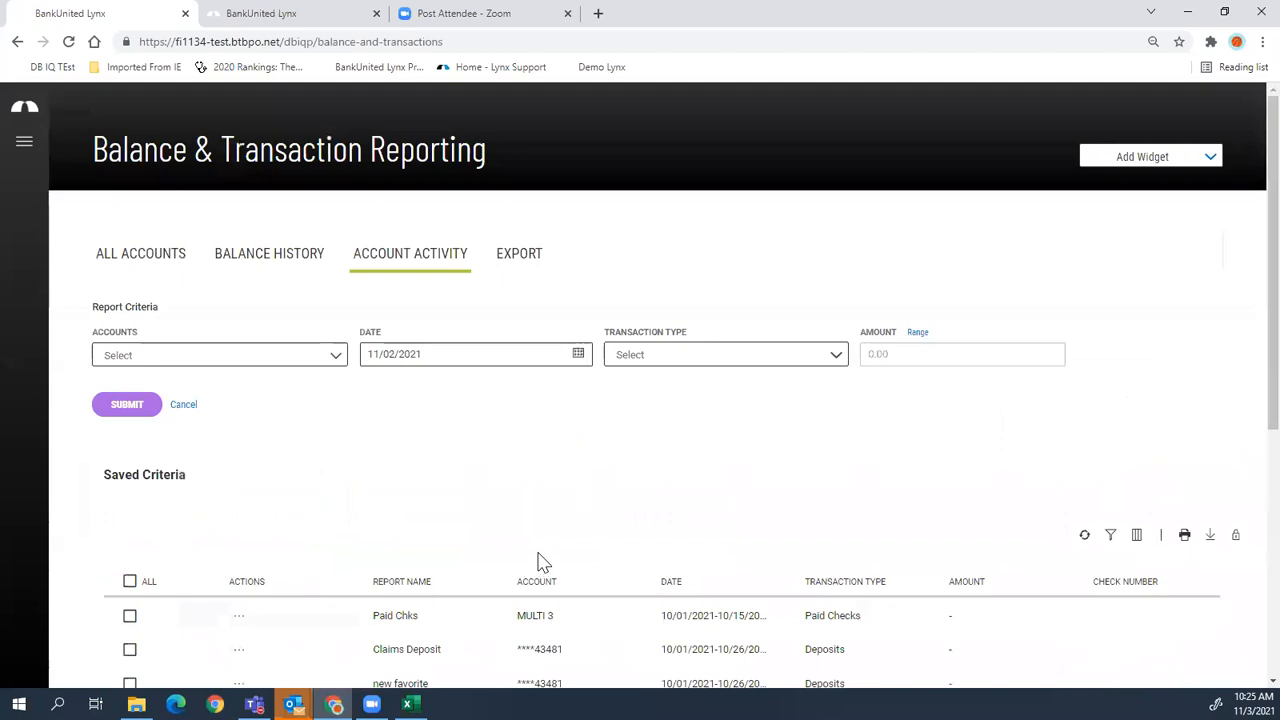
- Set up an export with BAI Format as the type and Commercial Acct 1 as the account
left_click(520, 258)
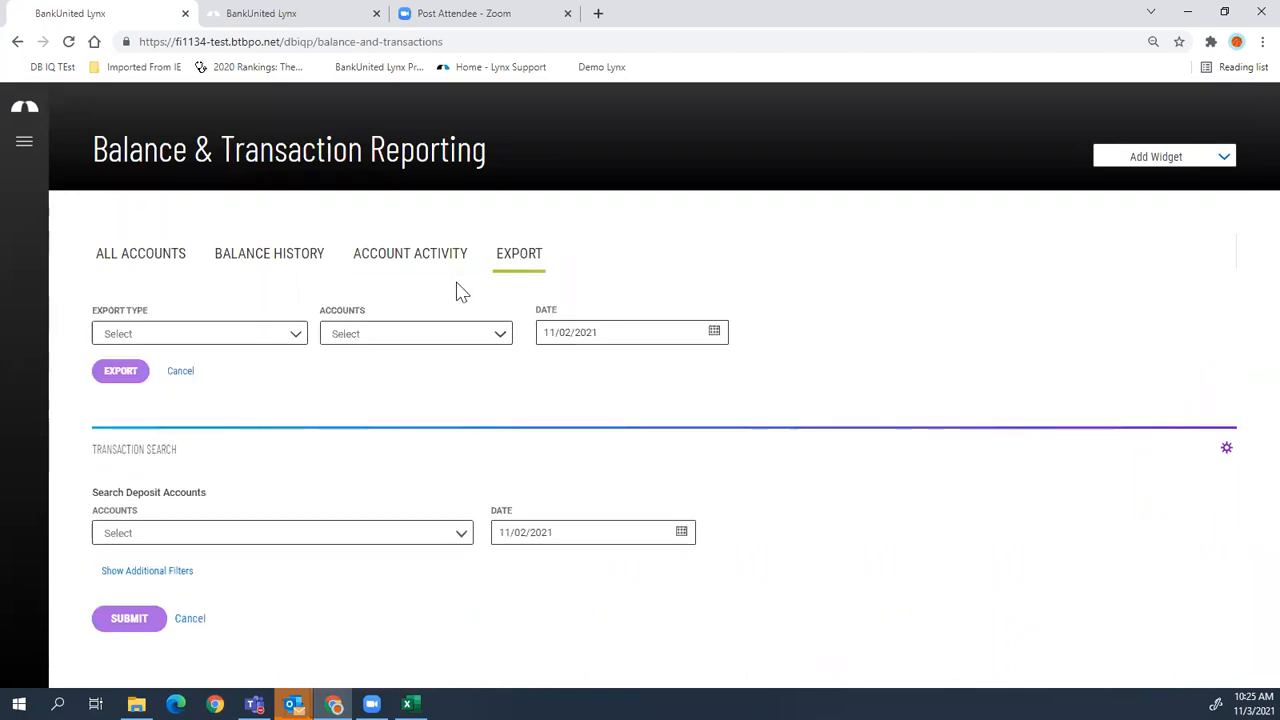
left_click(114, 338)
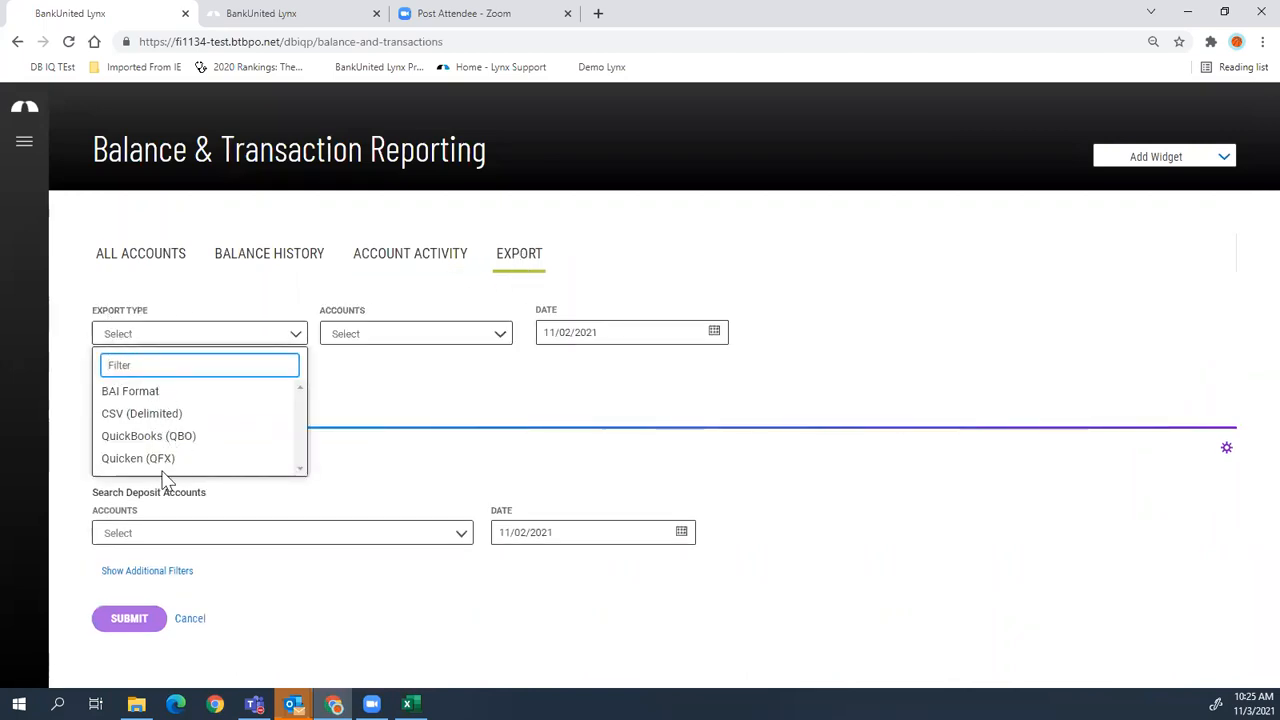
left_click(115, 394)
left_click(400, 337)
left_click(380, 410)
left_click(349, 472)
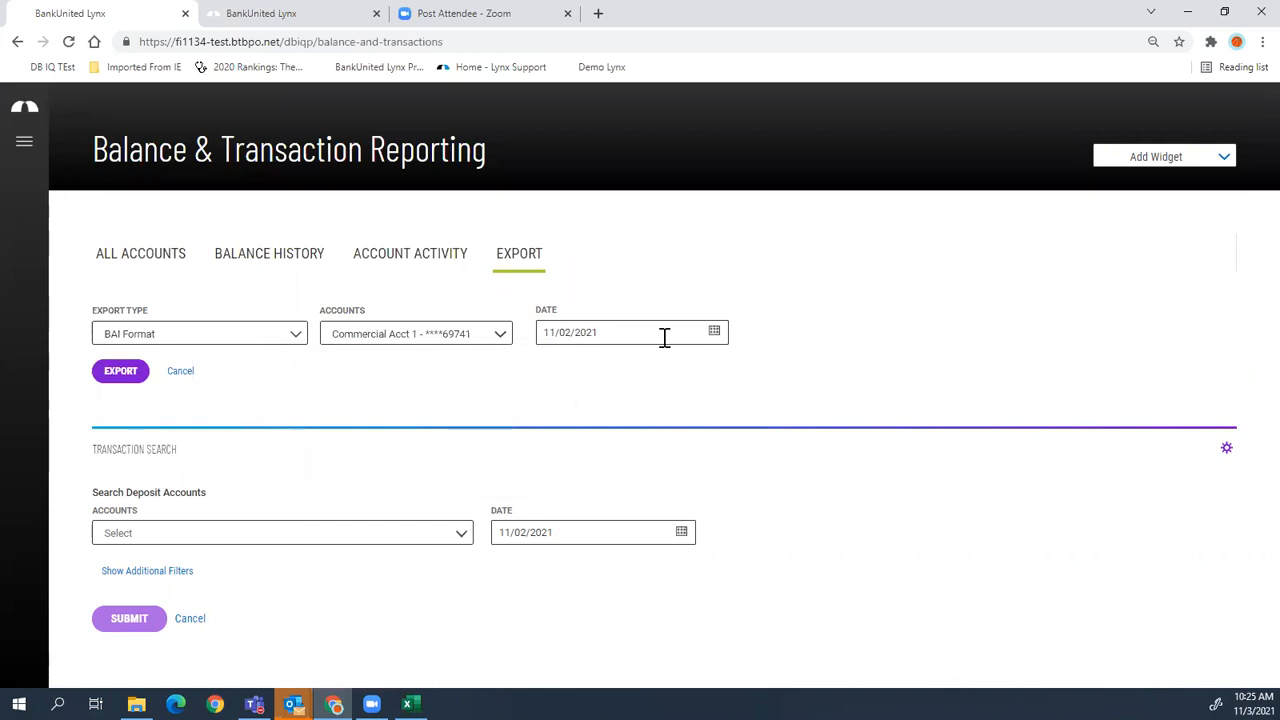
- Export the BAI file baidata (21).bai and dismiss the download notice, keeping BAI Format selected
left_click(134, 384)
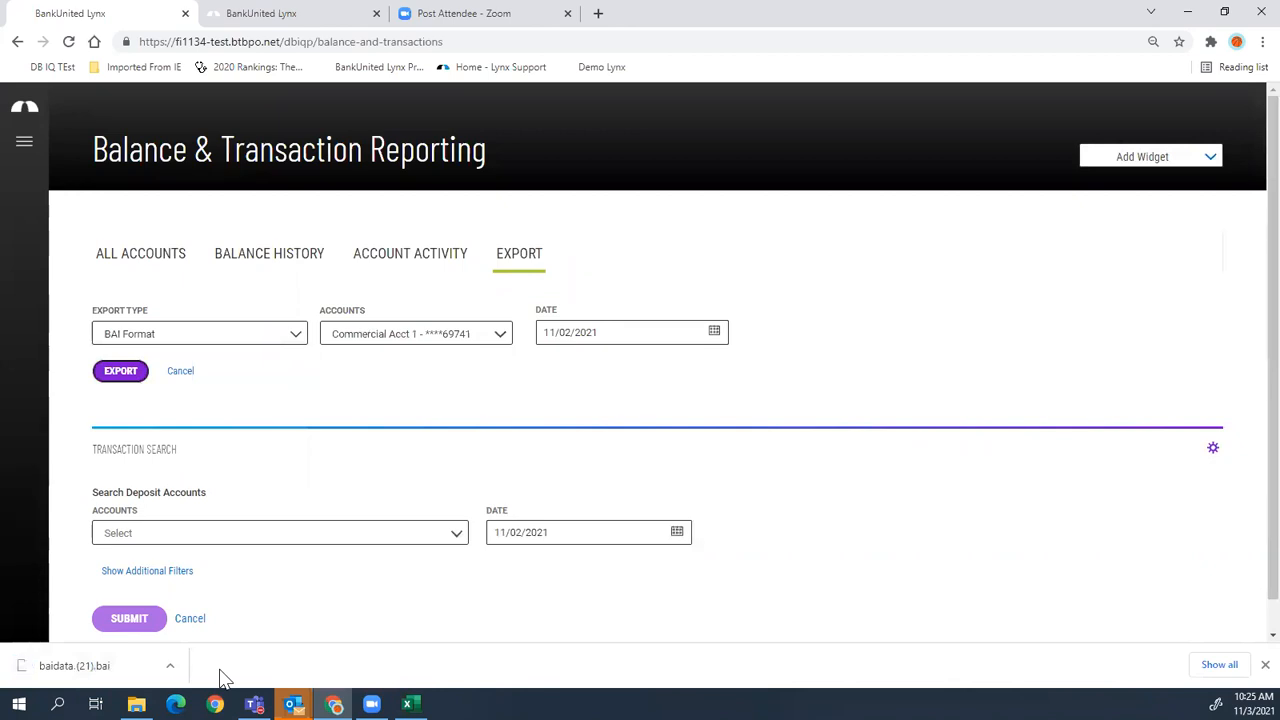
left_click(1265, 664)
left_click(117, 340)
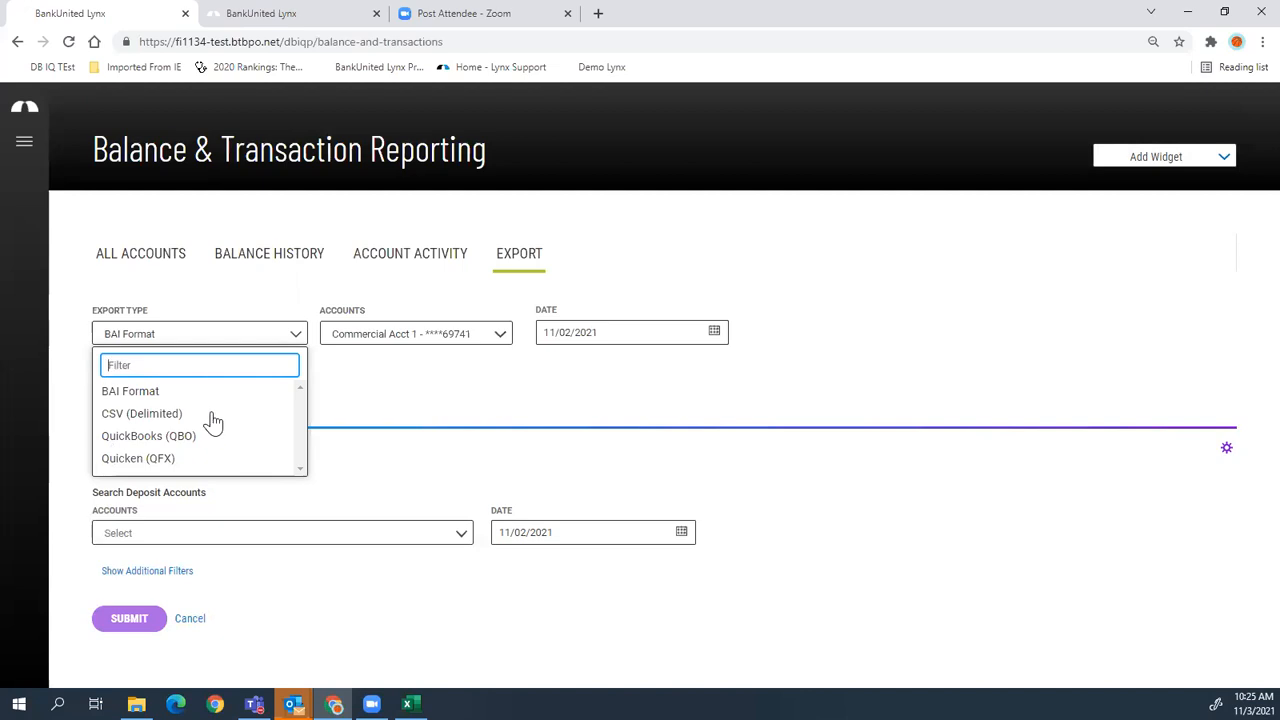
left_click(414, 418)
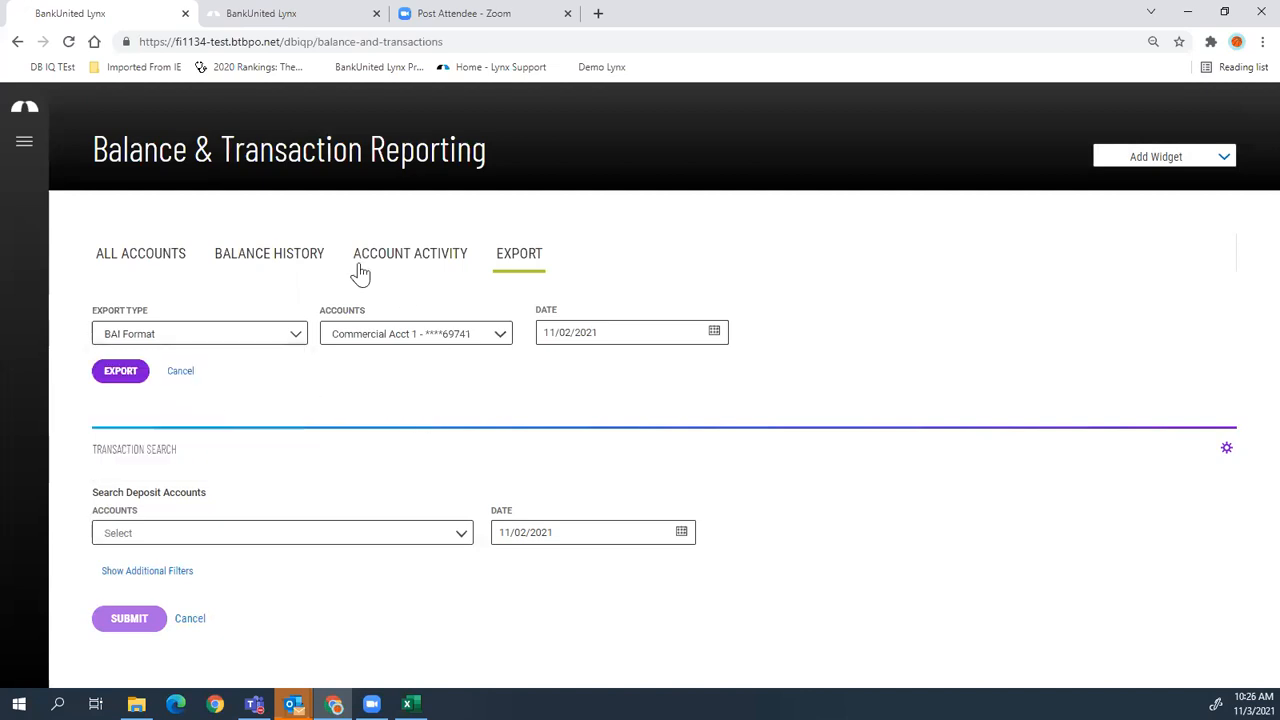
- Open Payment Fraud Control > Check Positive Pay, showing no exceptions for 11/02/2021
left_click(378, 258)
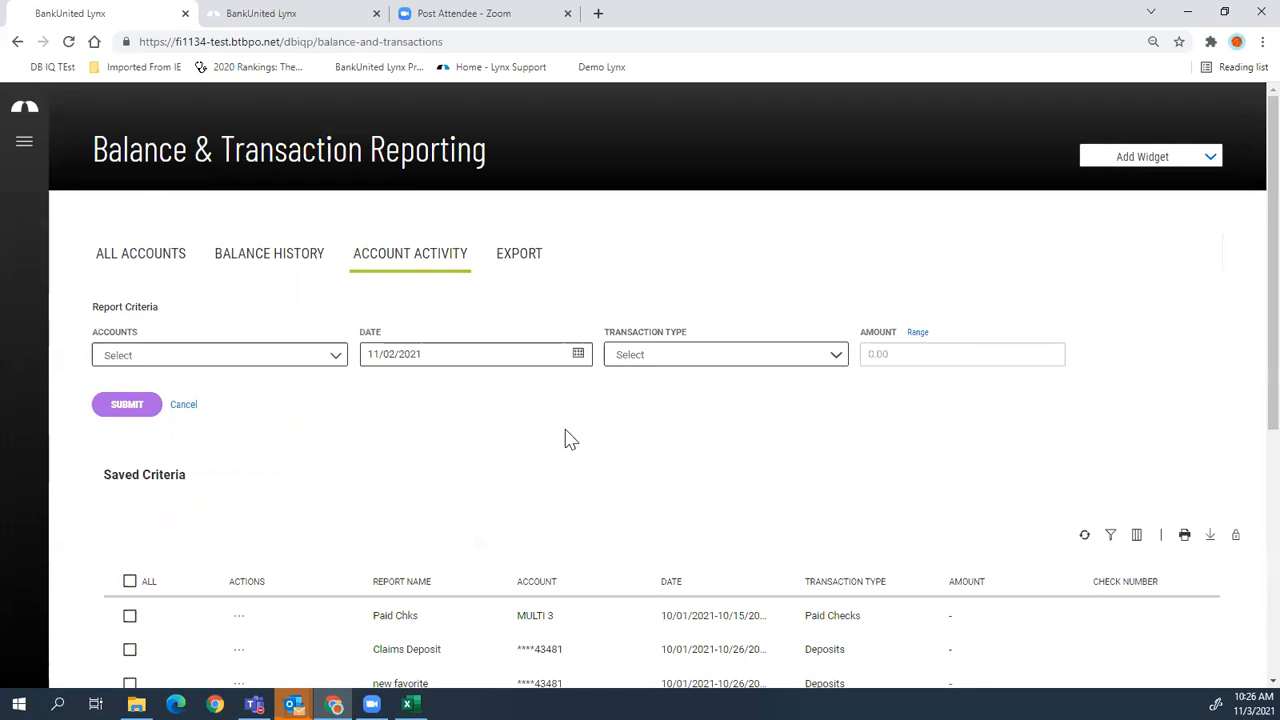
scroll(563, 435, "down", 2)
scroll(557, 428, "up", 2)
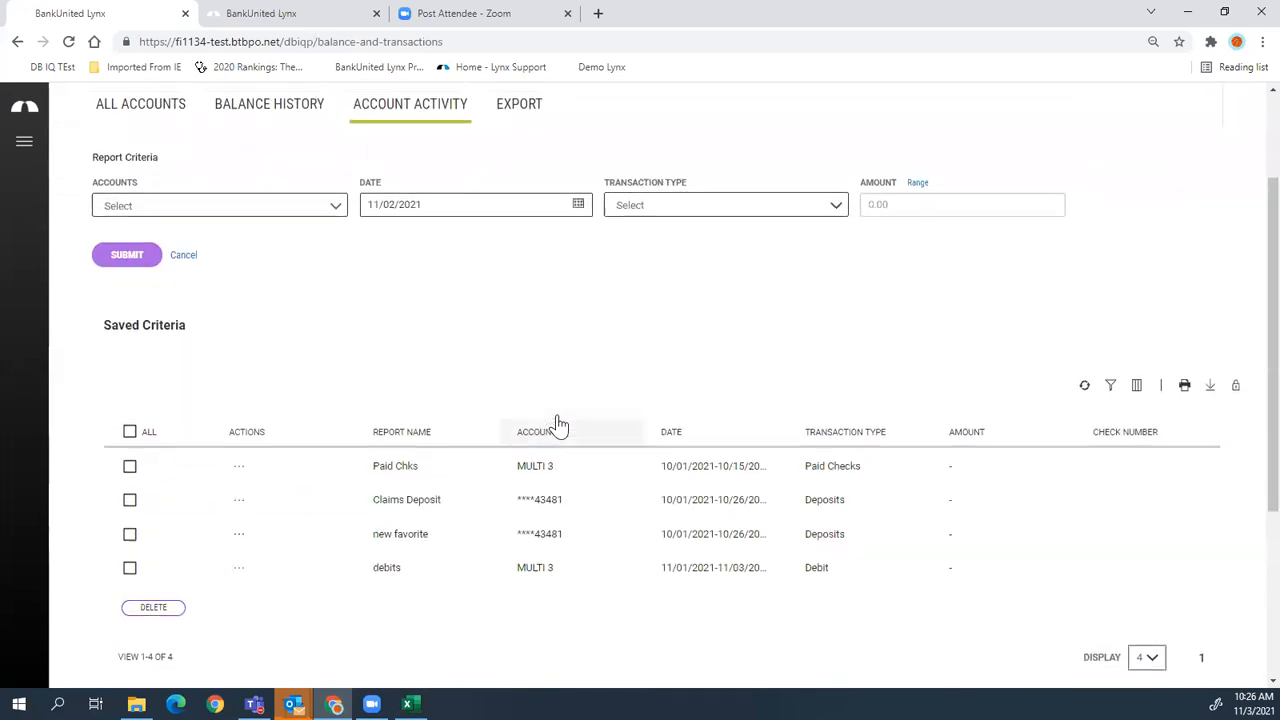
left_click(22, 146)
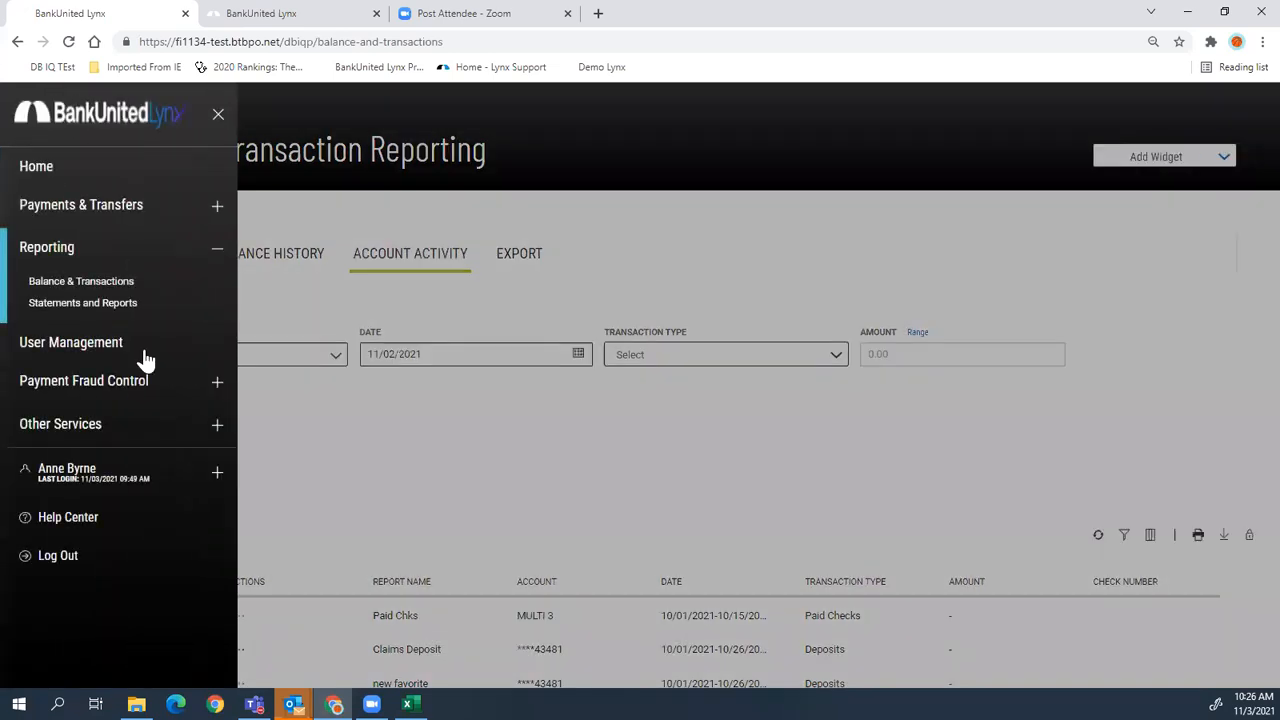
left_click(216, 385)
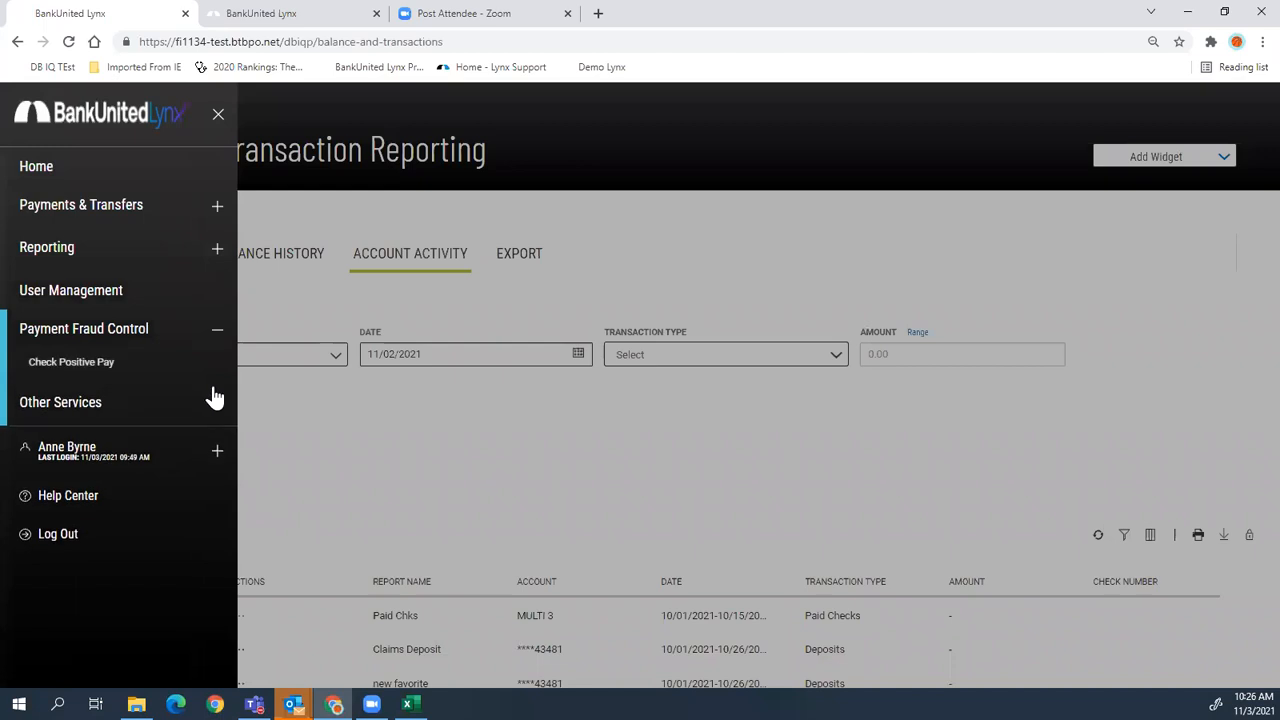
left_click(103, 366)
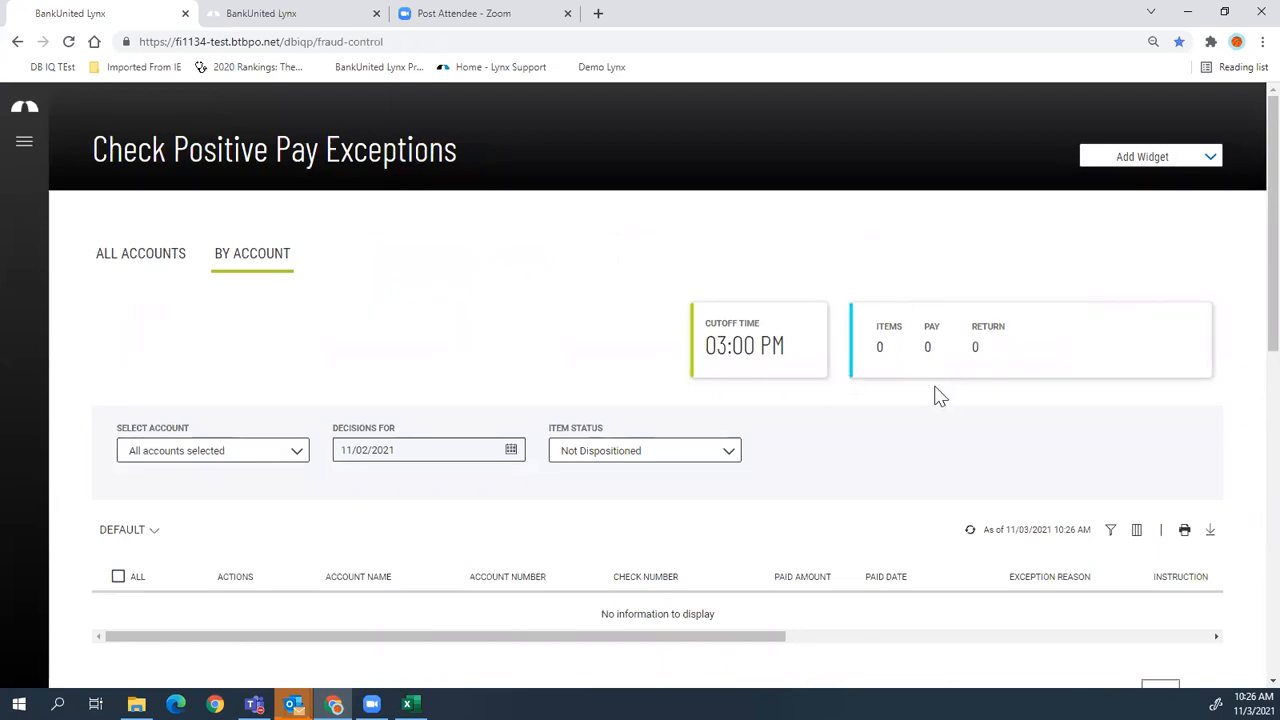
left_click(265, 20)
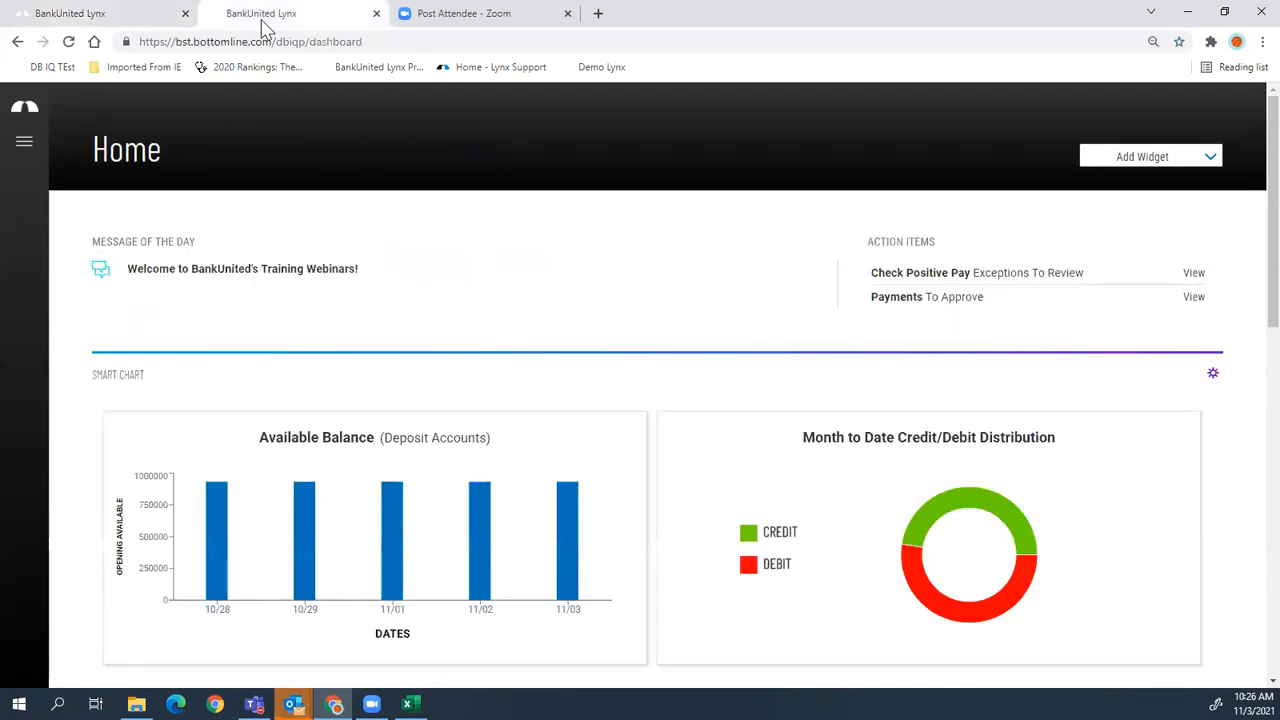
- Sign back in to the second Lynx session with the customer ID, user ID and password
left_click(63, 20)
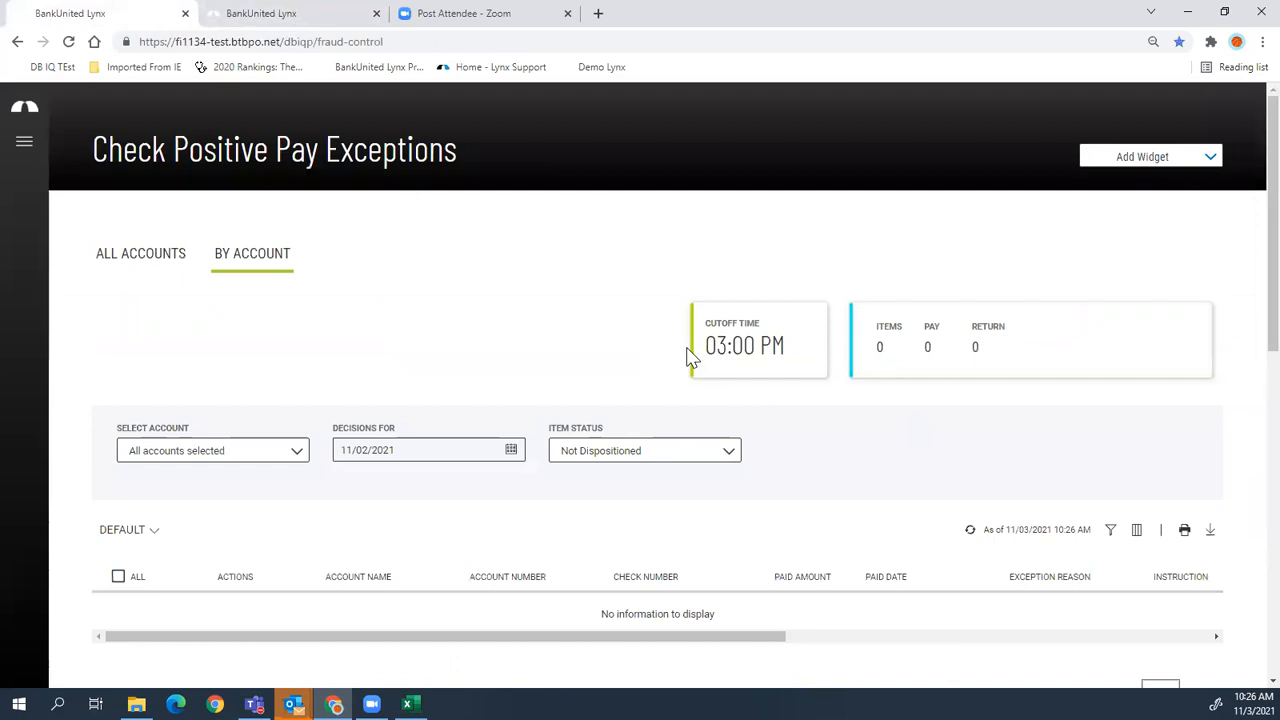
left_click(297, 14)
left_click(456, 206)
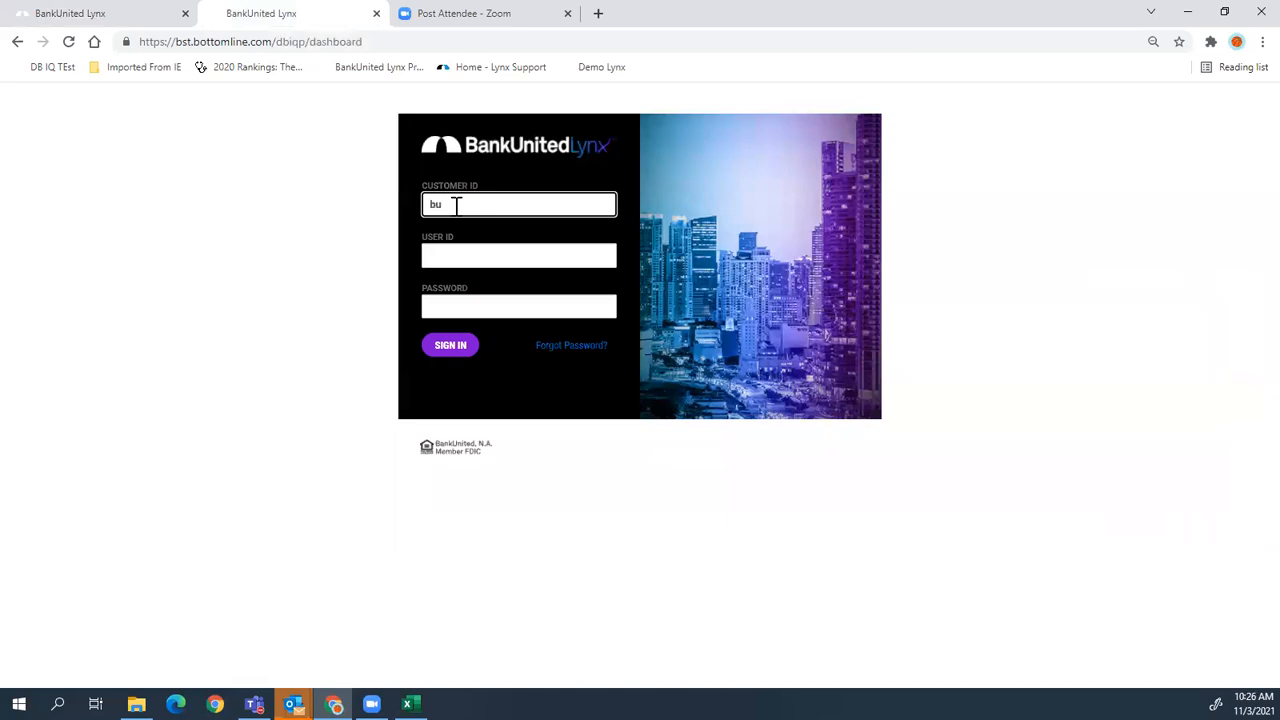
key("Tab")
key("Tab")
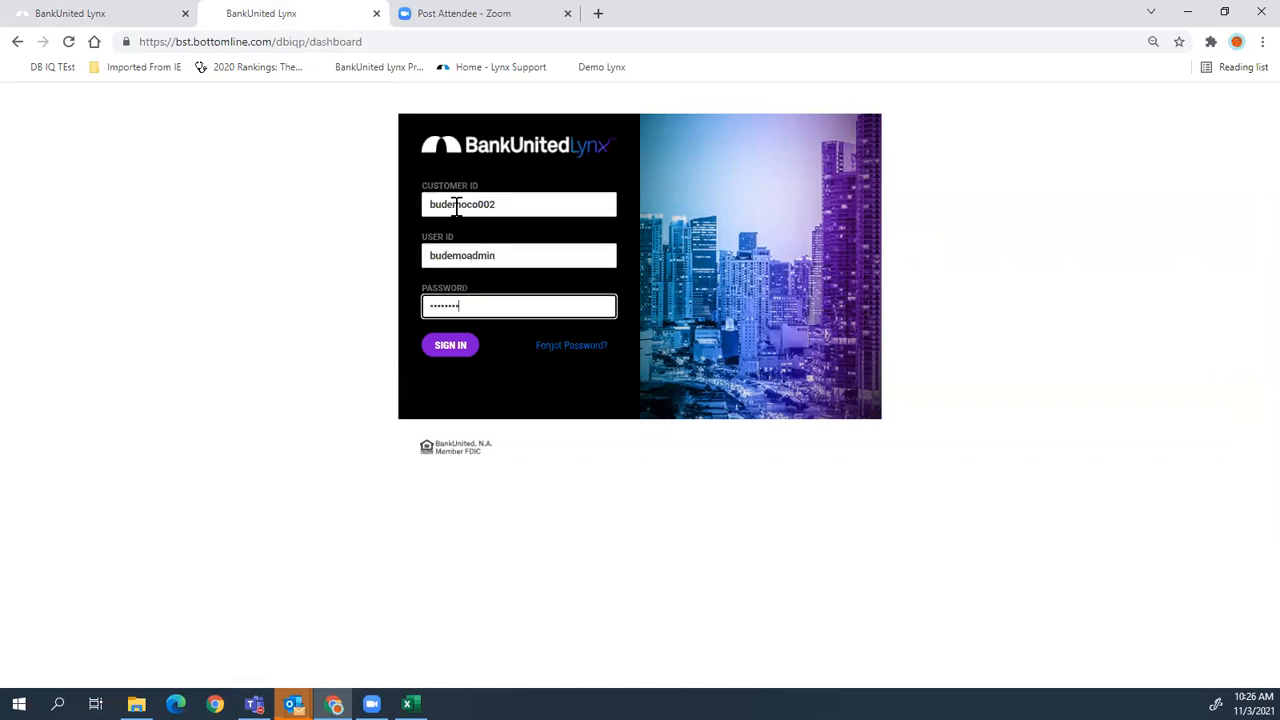
left_click(451, 352)
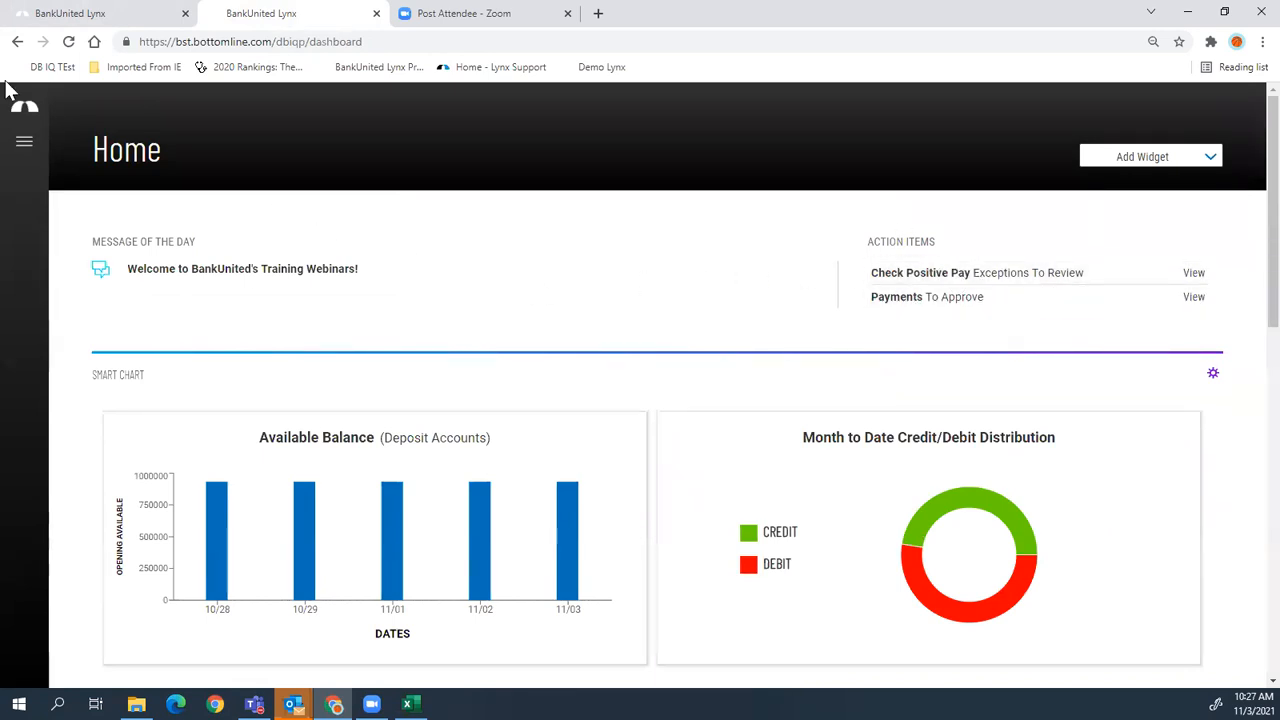
left_click(24, 141)
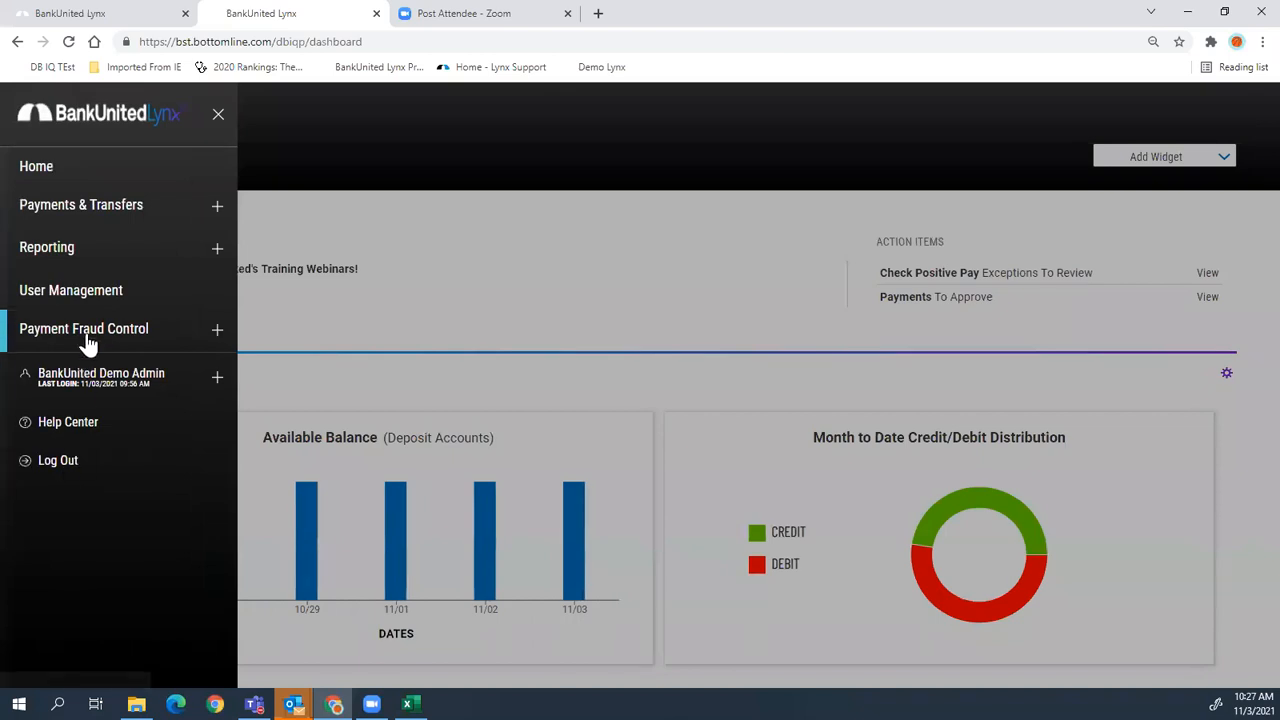
- Open the second session's Check Positive Pay Exceptions (55 items), then return to the first session
left_click(88, 340)
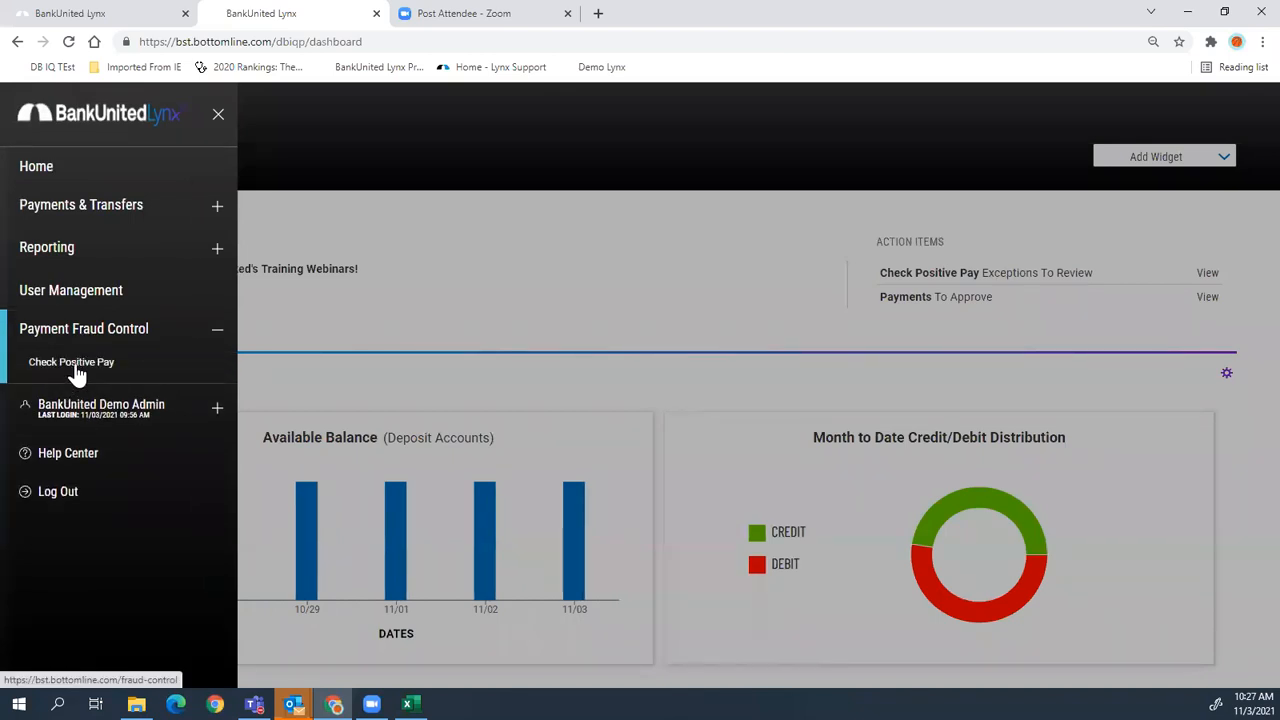
left_click(77, 365)
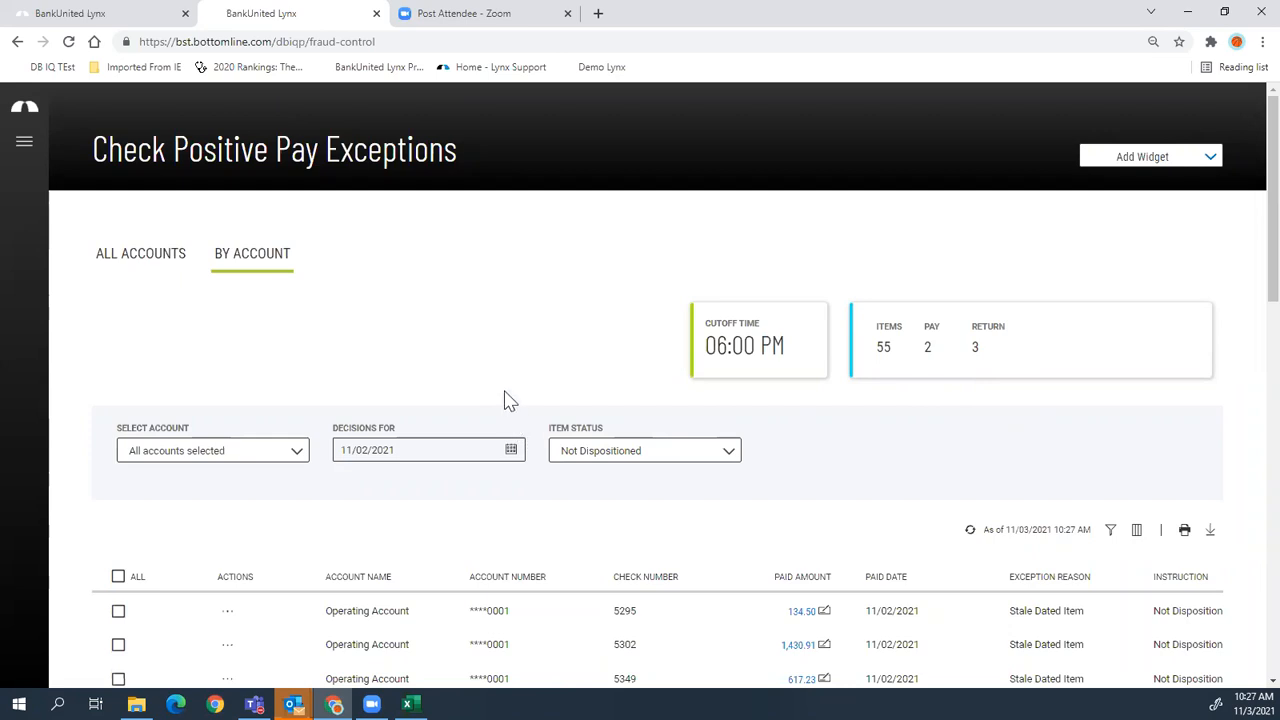
left_click(121, 22)
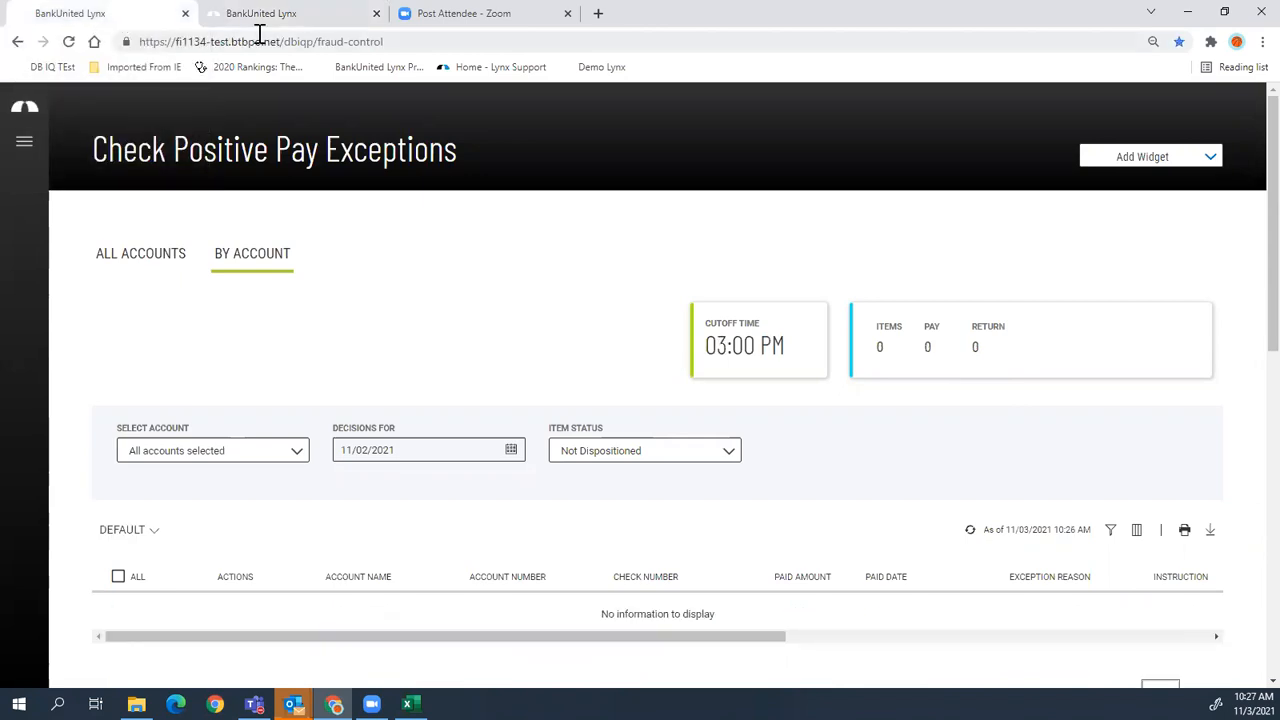
- Collapse Payment Fraud Control and expand Other Services in the navigation menu
scroll(434, 474, "down", 4)
scroll(437, 470, "down", 1)
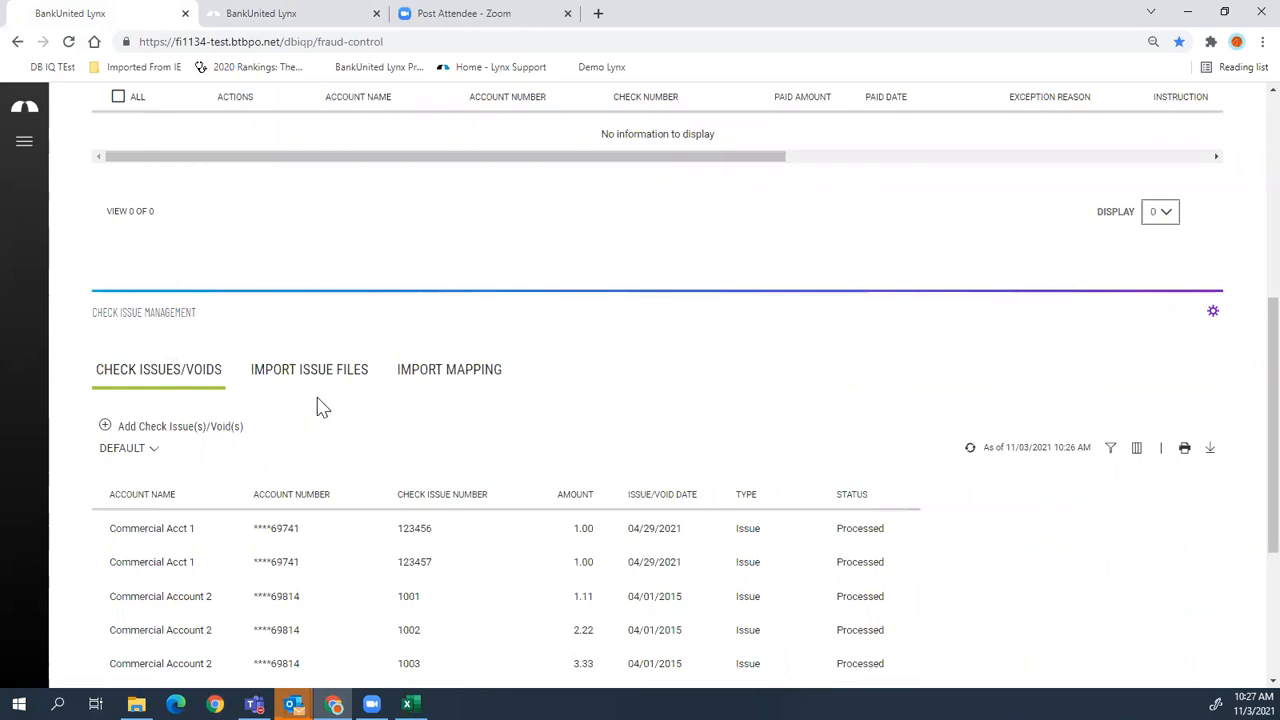
scroll(320, 405, "up", 5)
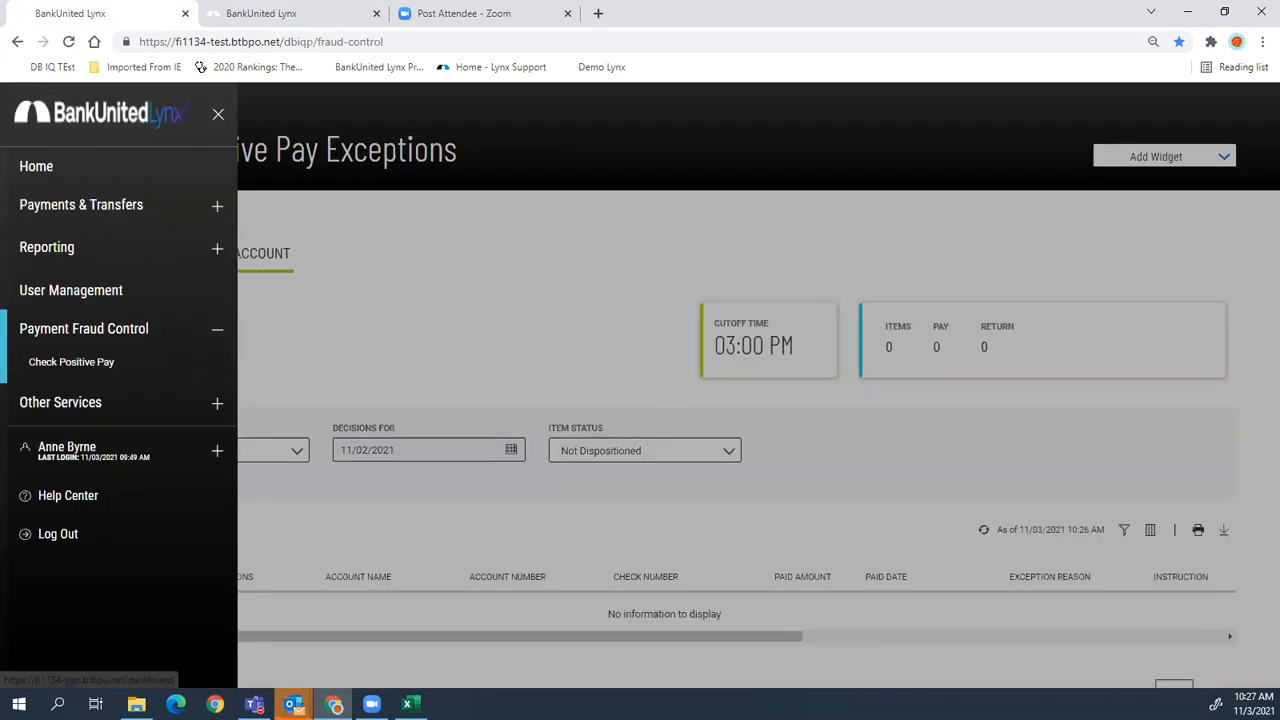
left_click(208, 338)
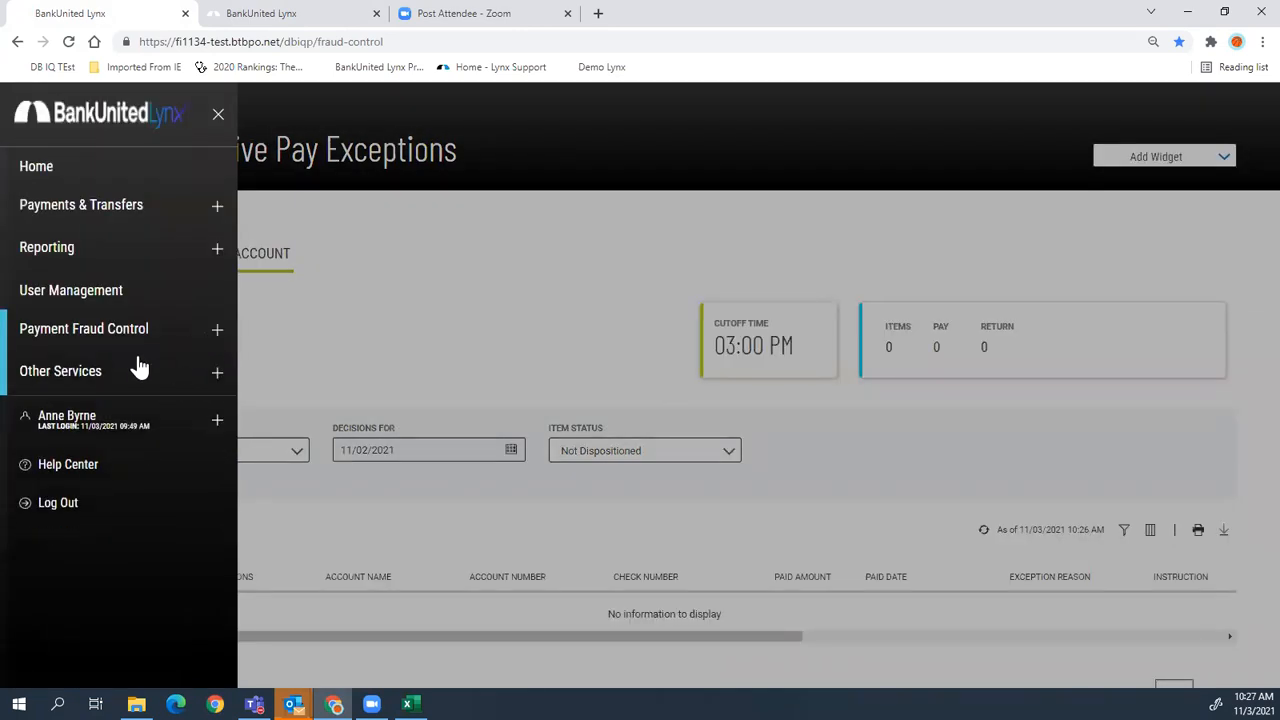
left_click(218, 376)
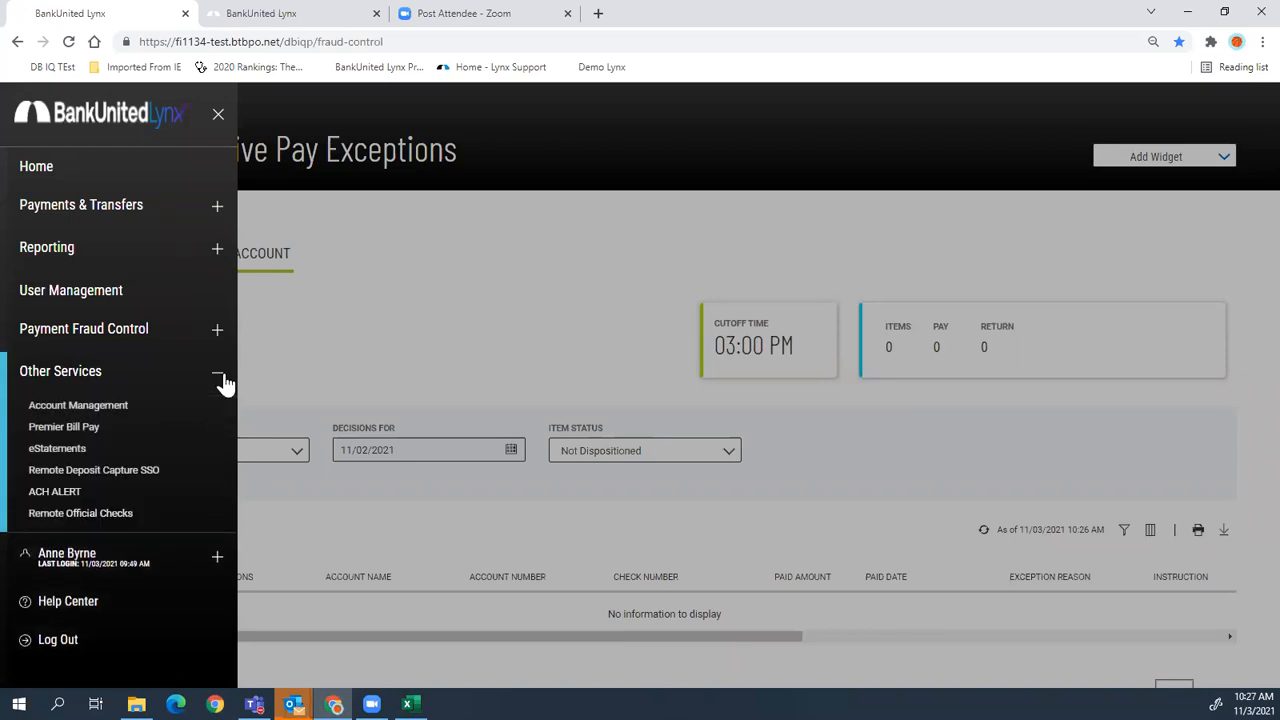
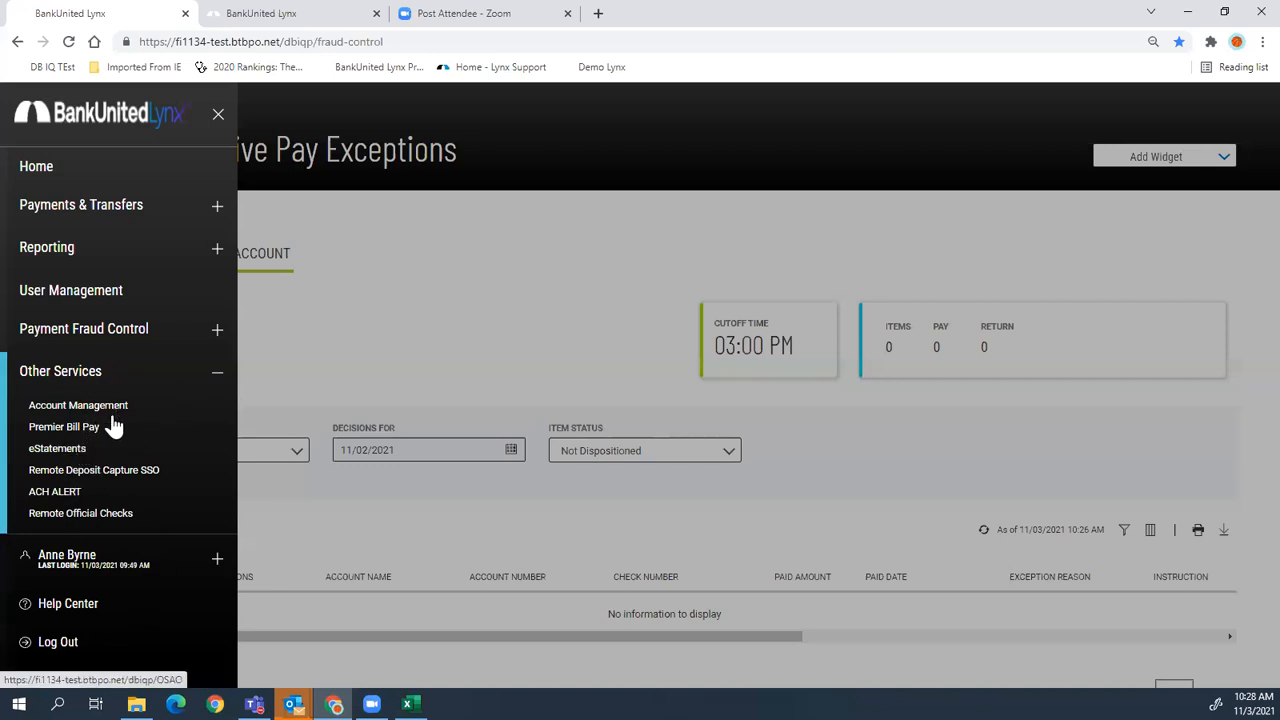
- Open the Business eStatements login, stay on the site at the leave warning, and return Home
left_click(57, 449)
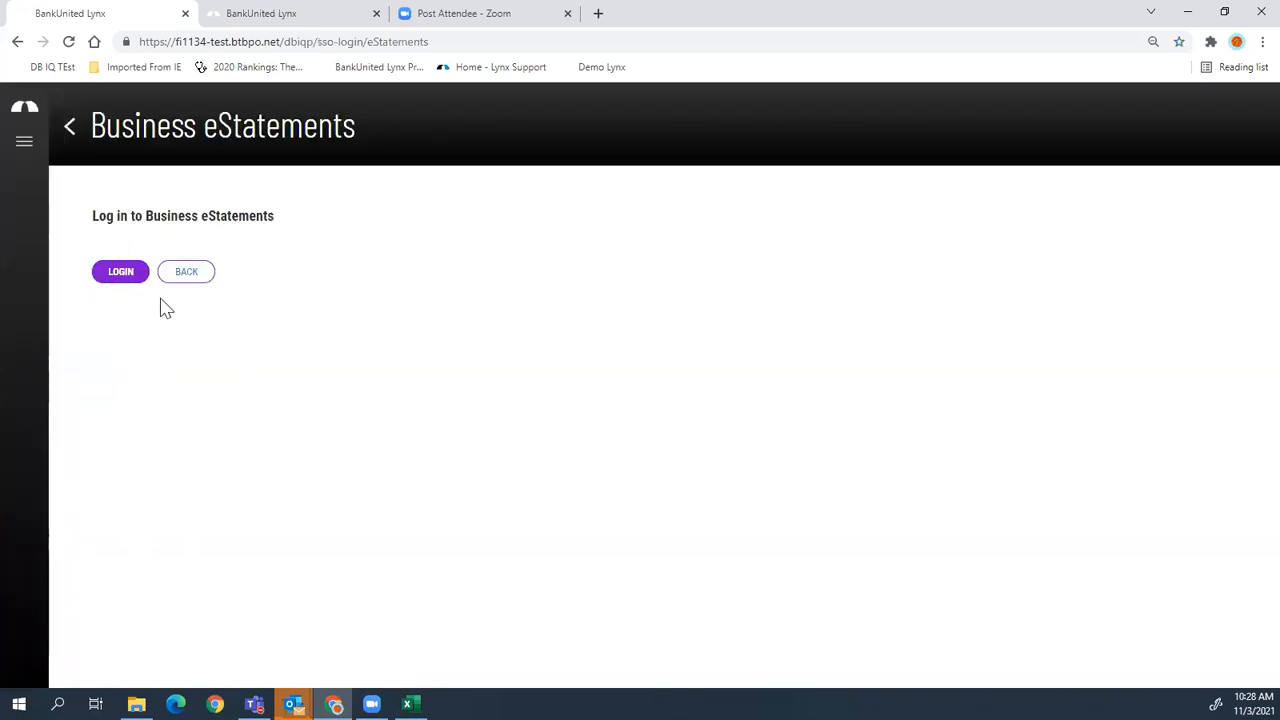
left_click(116, 272)
left_click(389, 186)
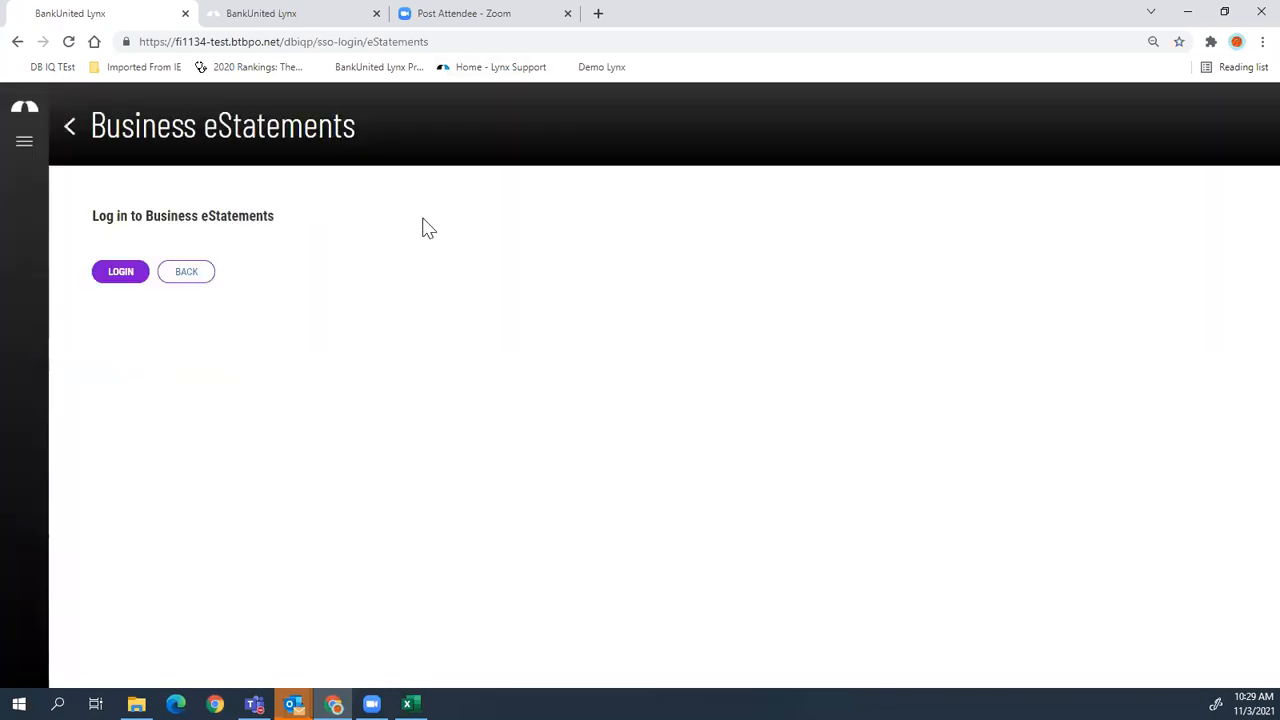
left_click(24, 117)
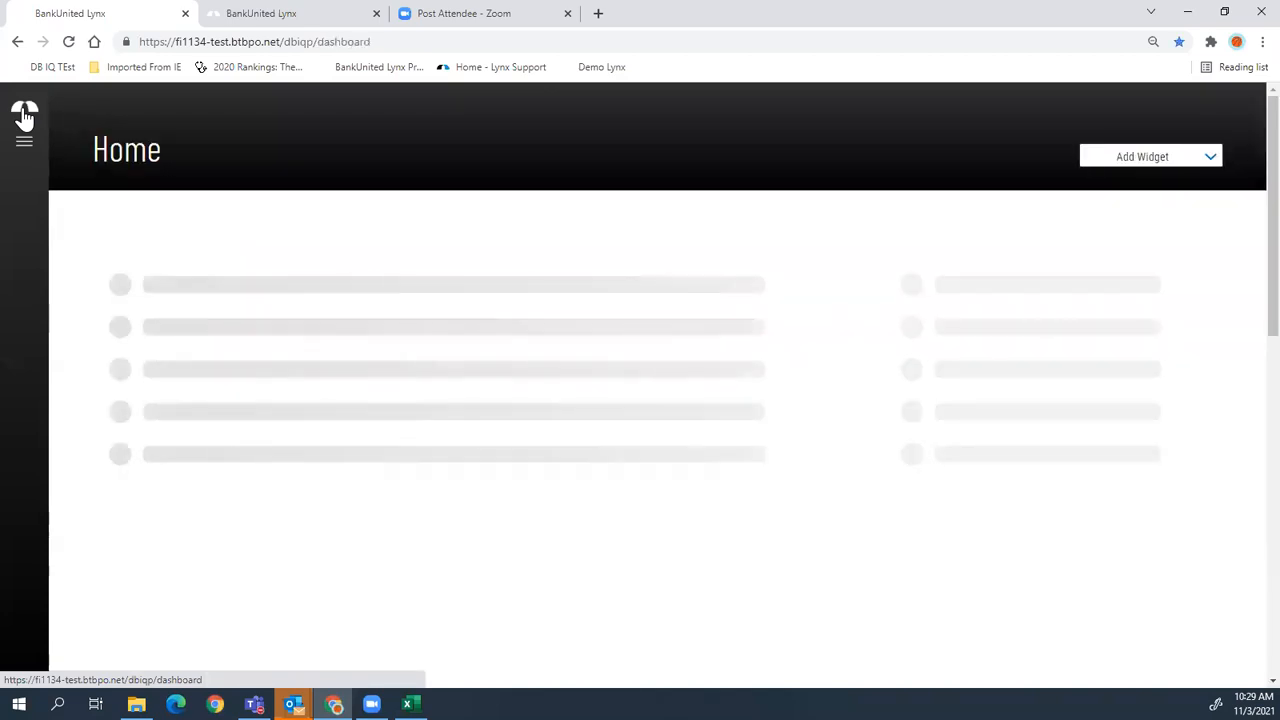
- In the navigation menu, collapse Other Services, expand Payments & Transfers, and go to Payment Center
scroll(24, 117, "down", 10)
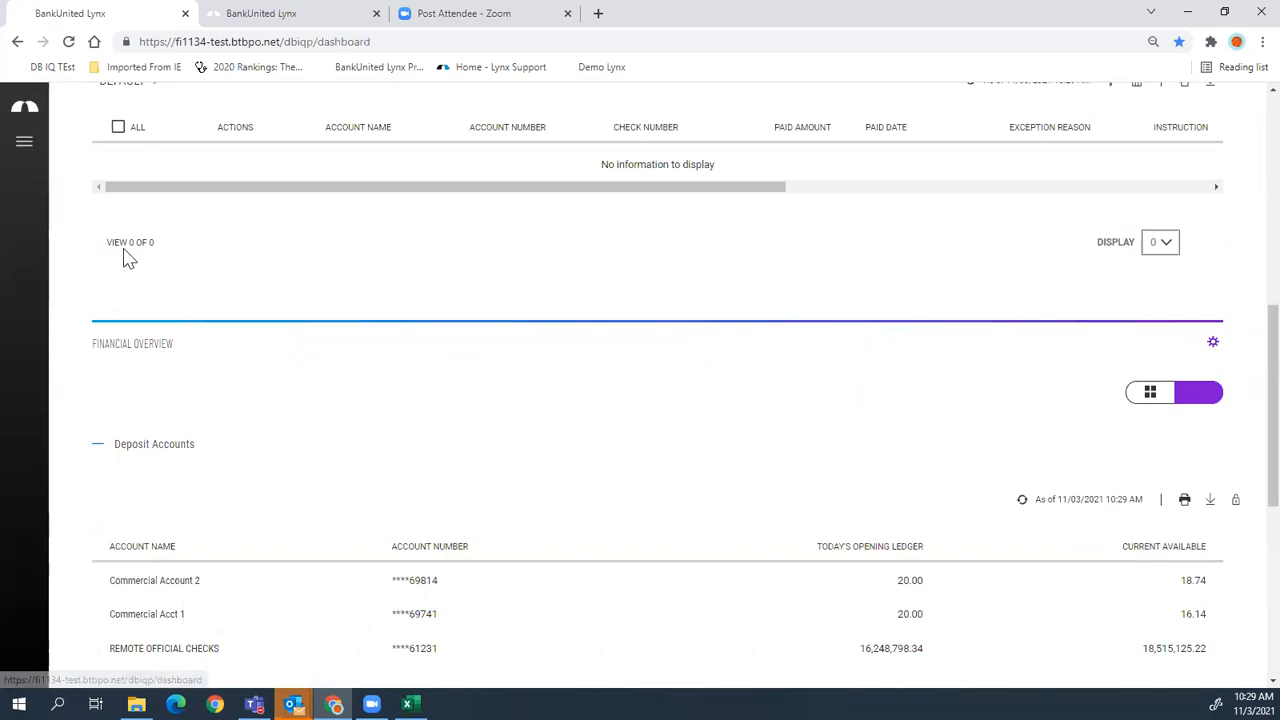
left_click(24, 145)
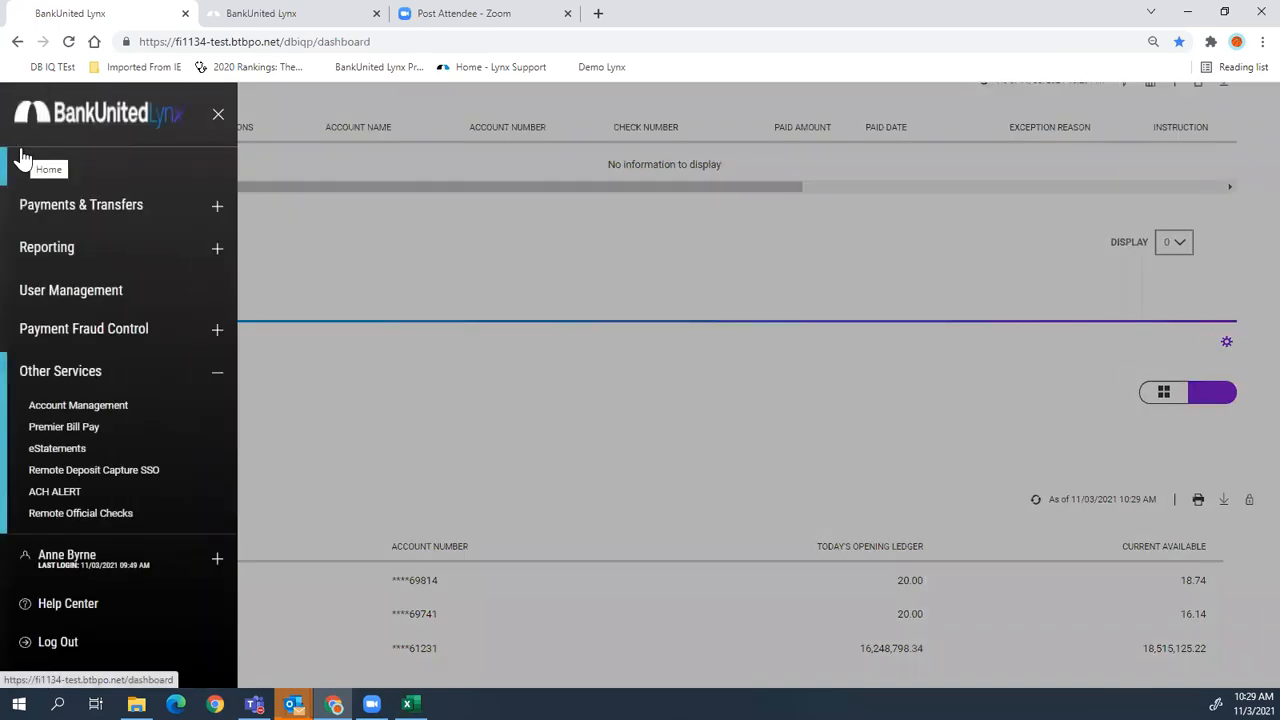
left_click(218, 375)
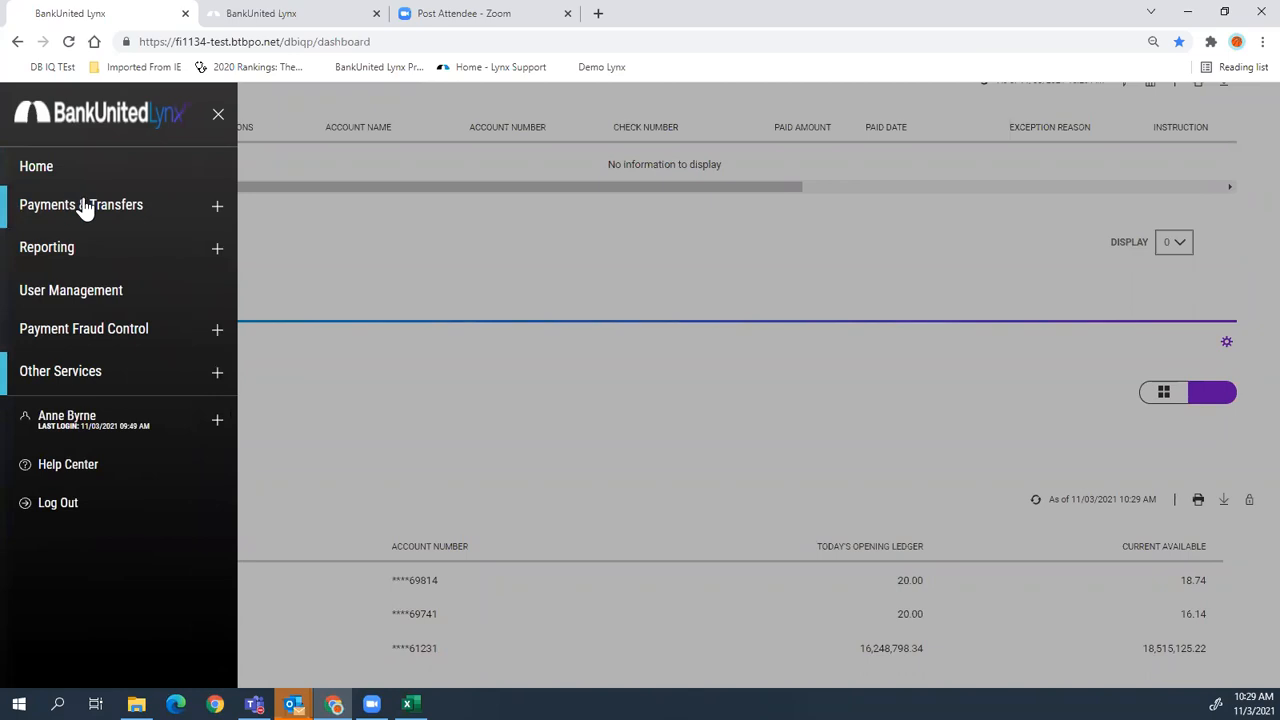
left_click(216, 214)
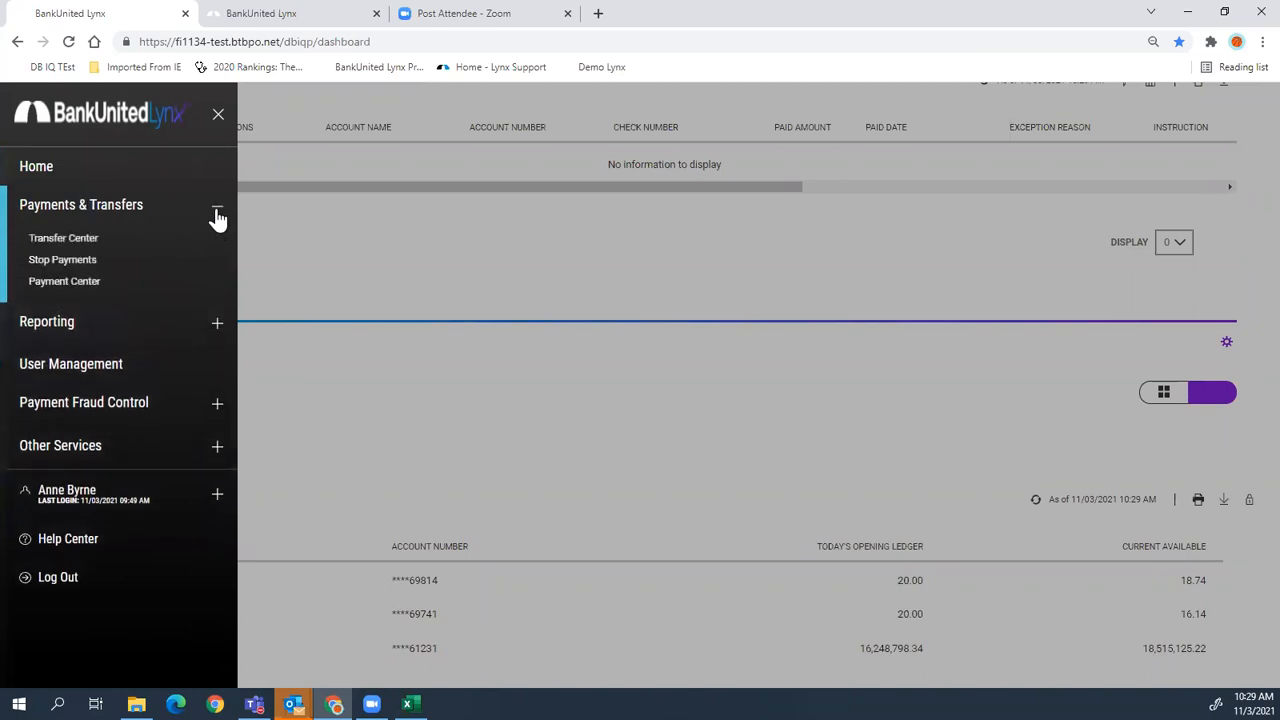
left_click(64, 281)
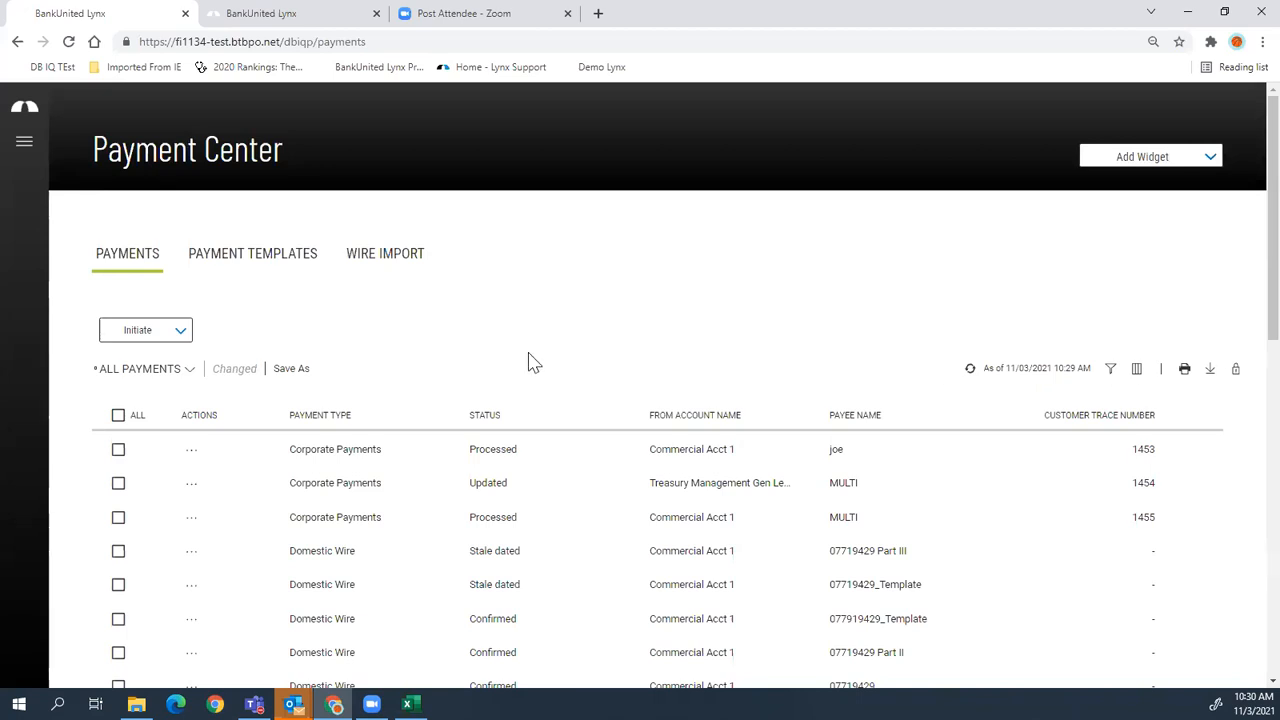
- Review the payments table and list the payment types available to initiate
scroll(528, 362, "down", 1)
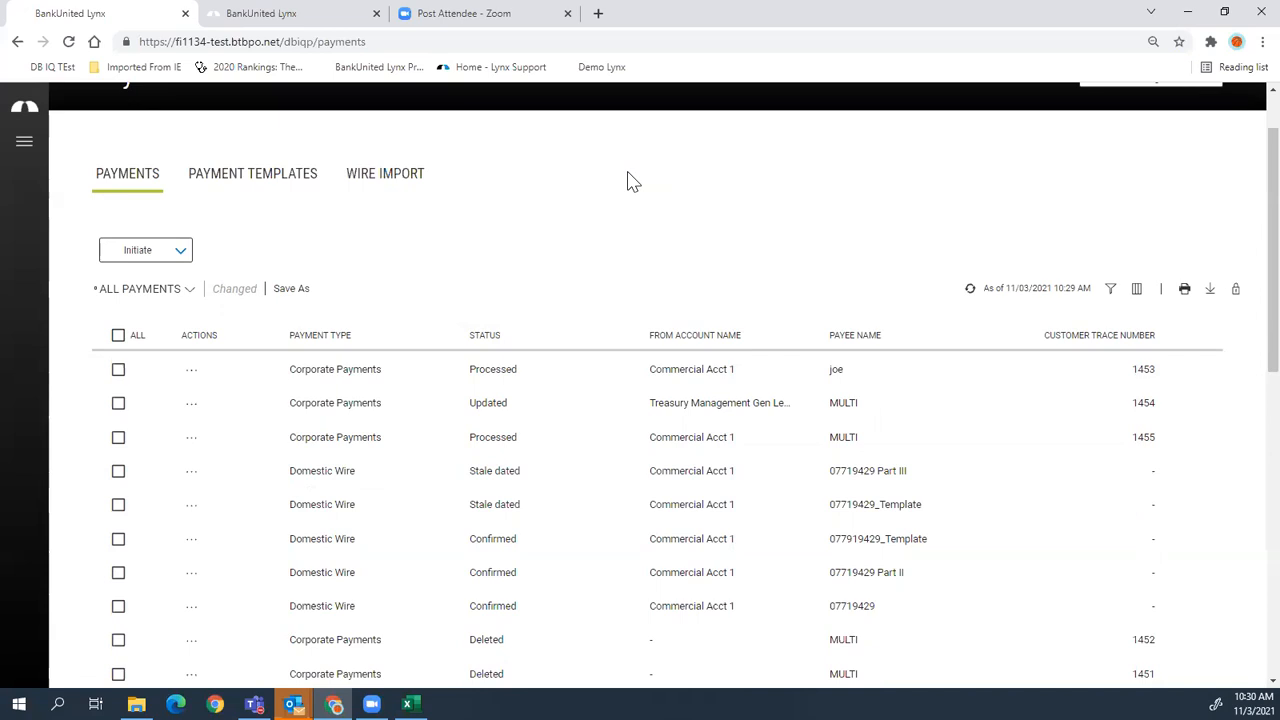
scroll(650, 223, "up", 1)
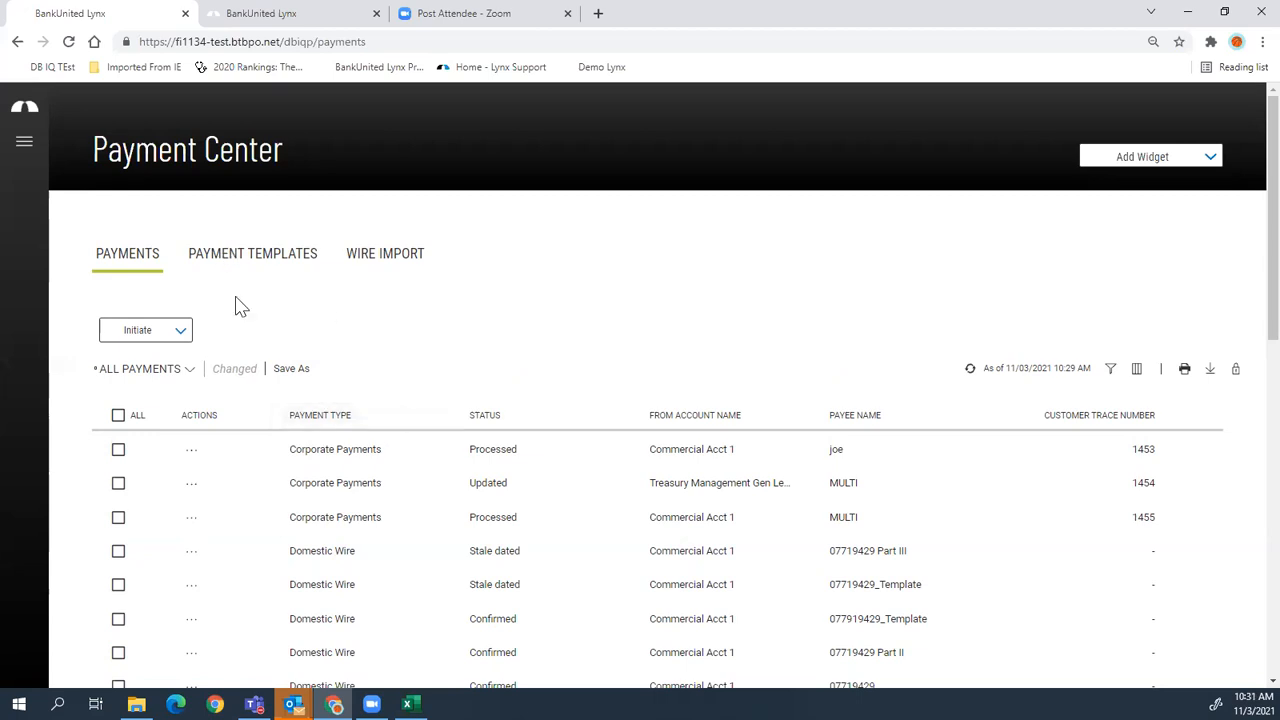
left_click(175, 332)
scroll(175, 333, "down", 1)
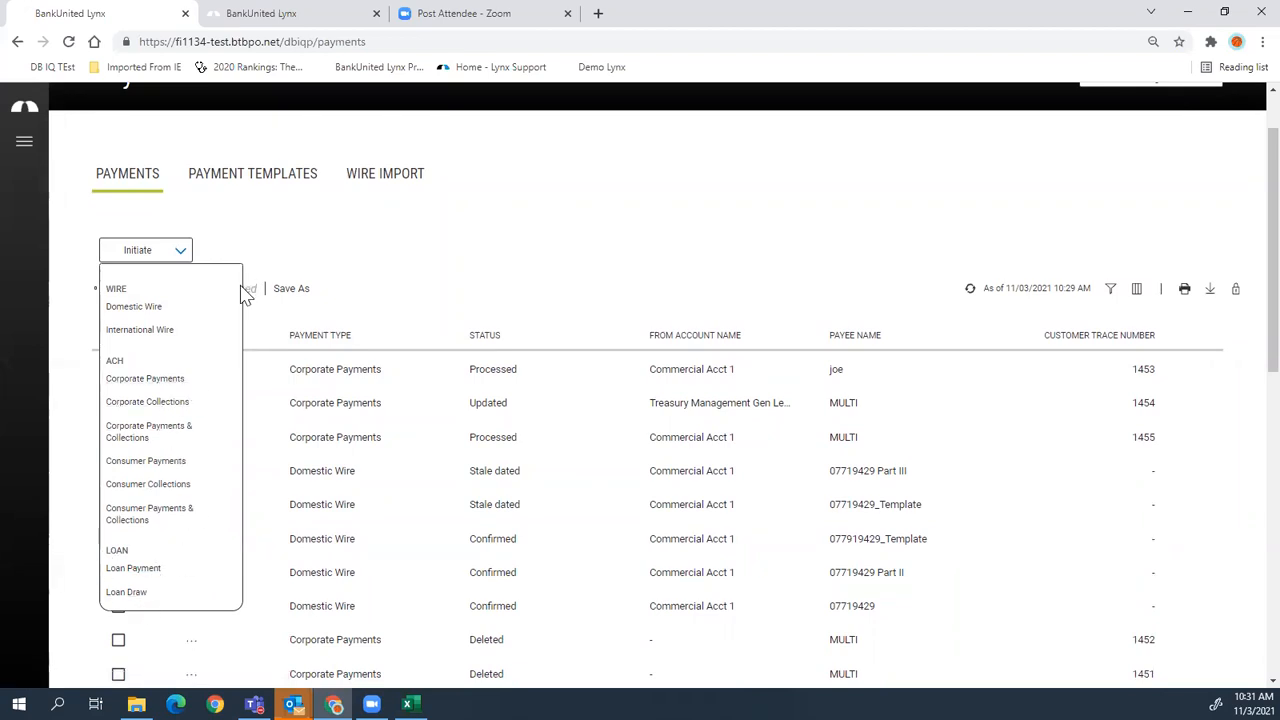
- Start a new Domestic Wire paid from Commercial Account 2
left_click(160, 308)
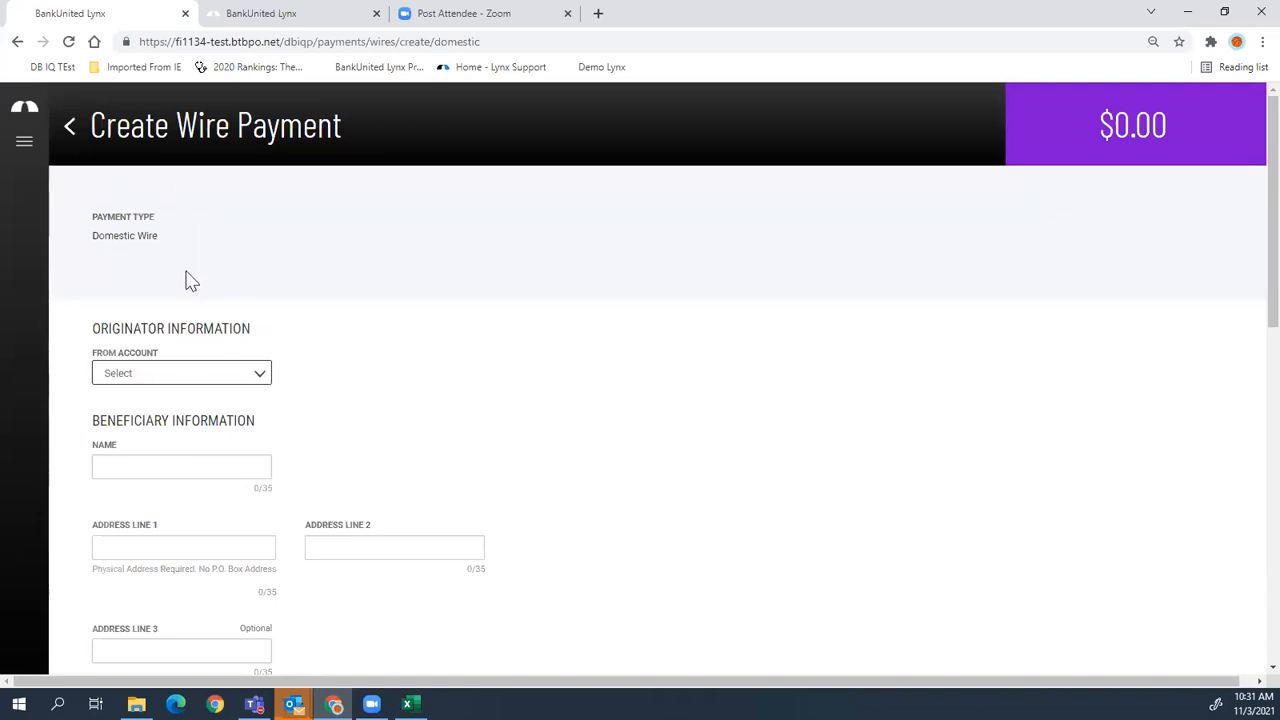
left_click(140, 377)
left_click(155, 434)
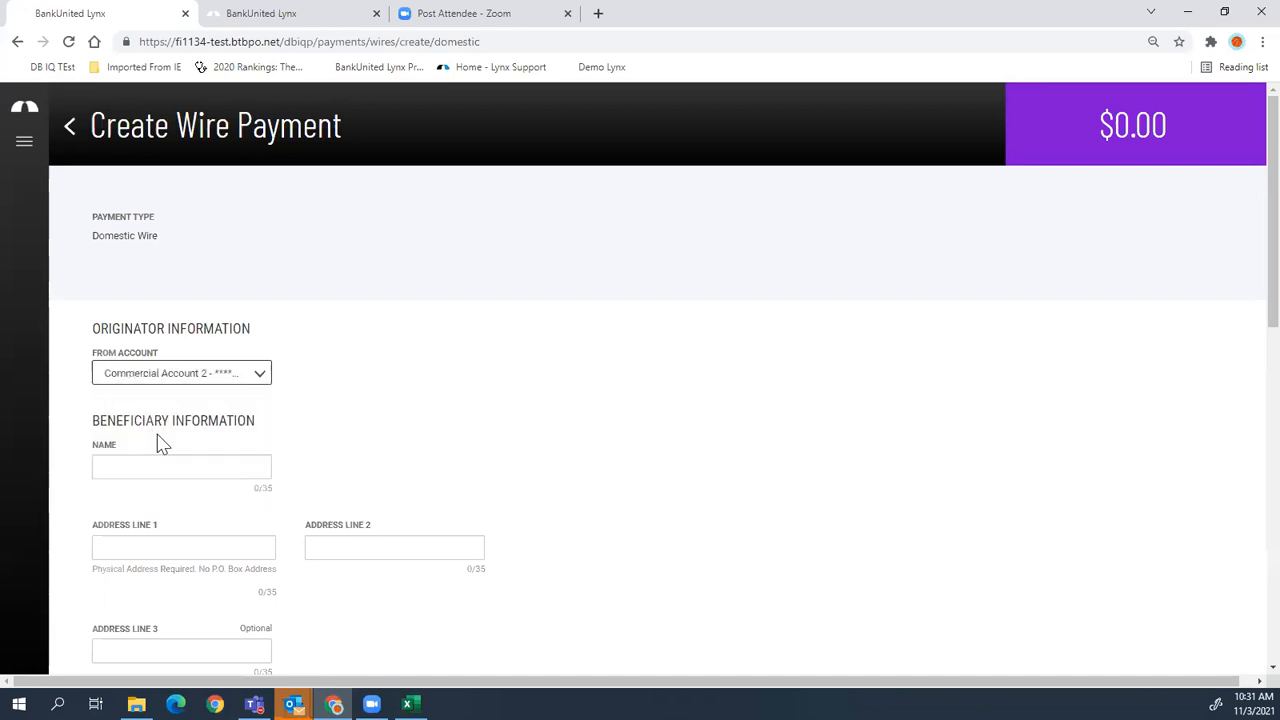
scroll(260, 458, "down", 2)
- Enter beneficiary name 'demo' and fill in the beneficiary's address lines
left_click(192, 307)
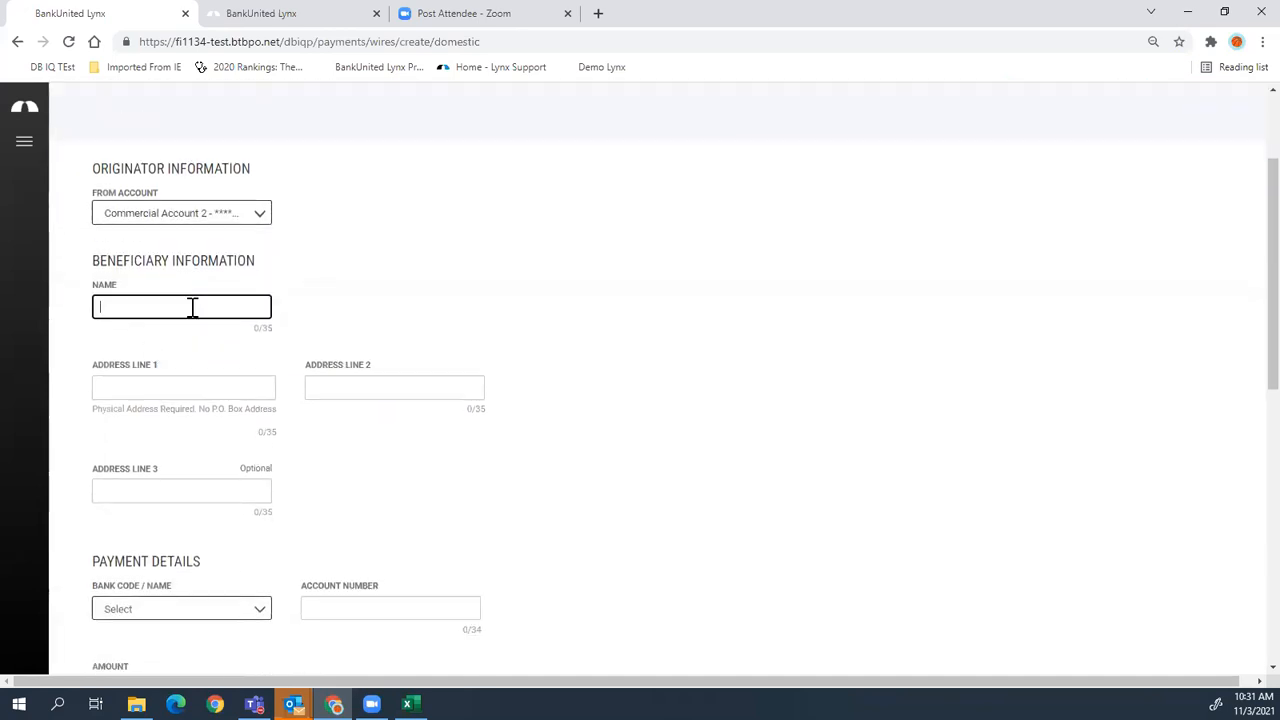
type("demo")
key("Tab")
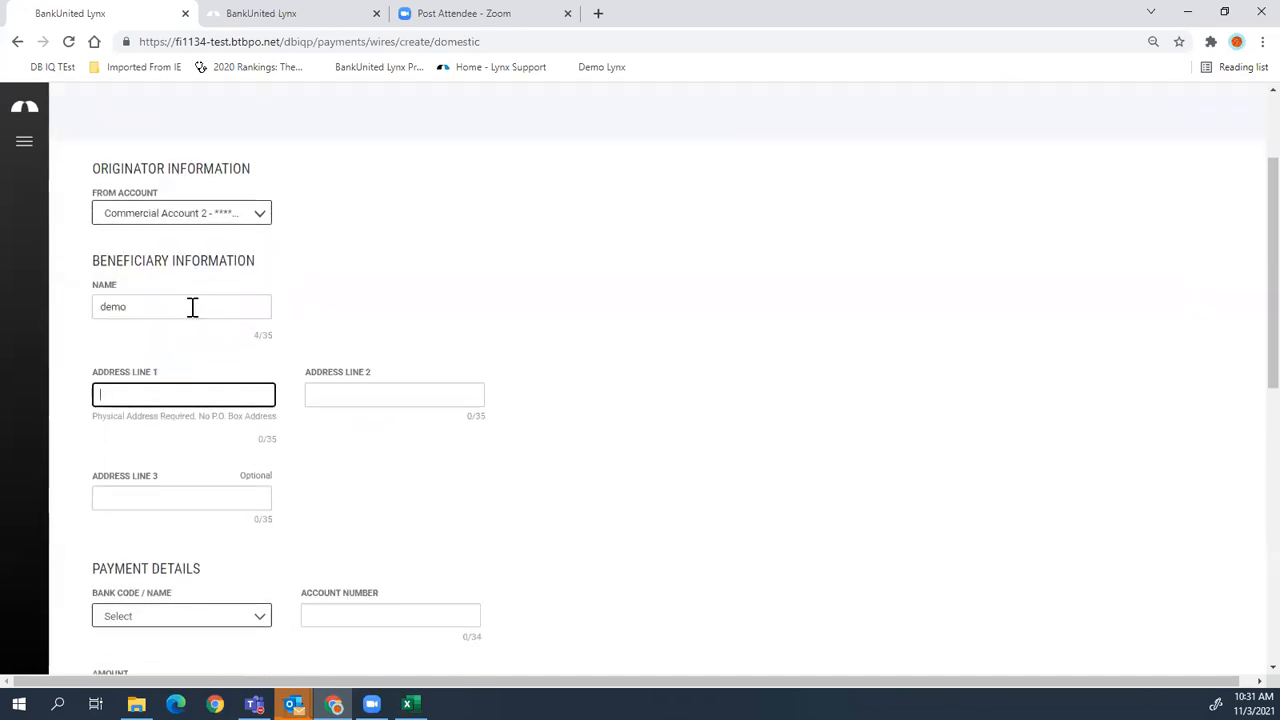
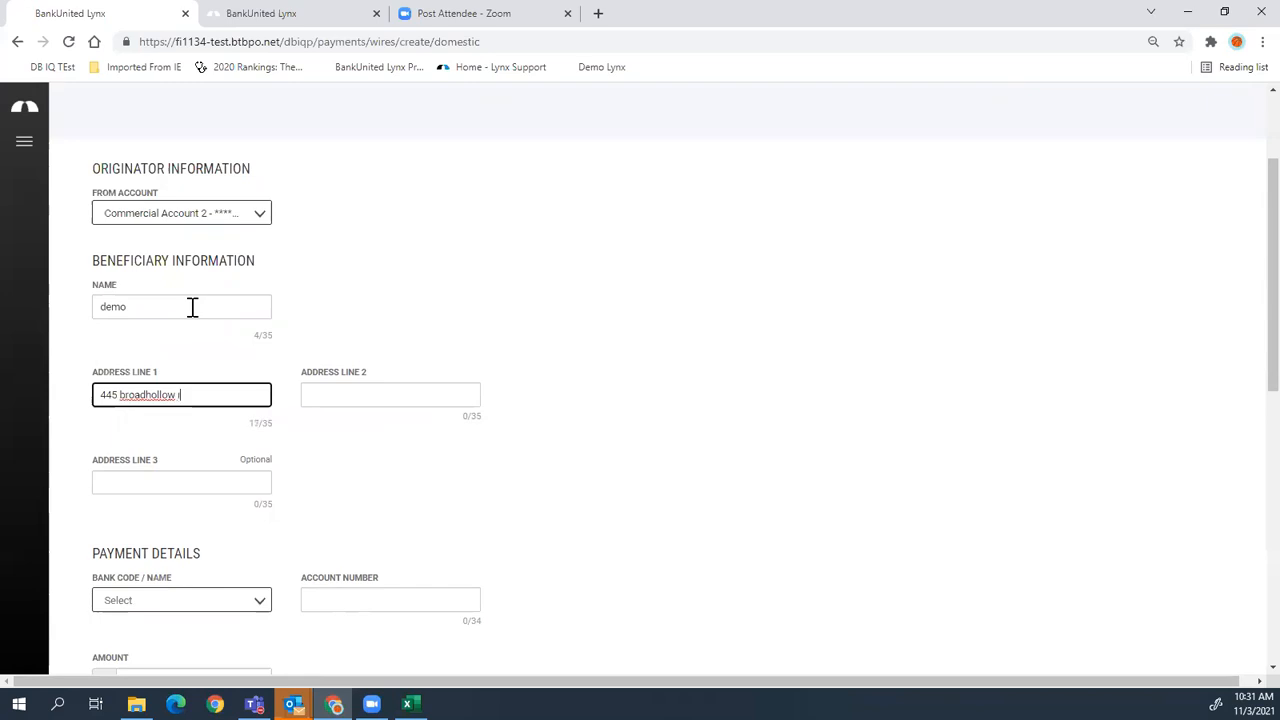
left_click(383, 394)
type("melville")
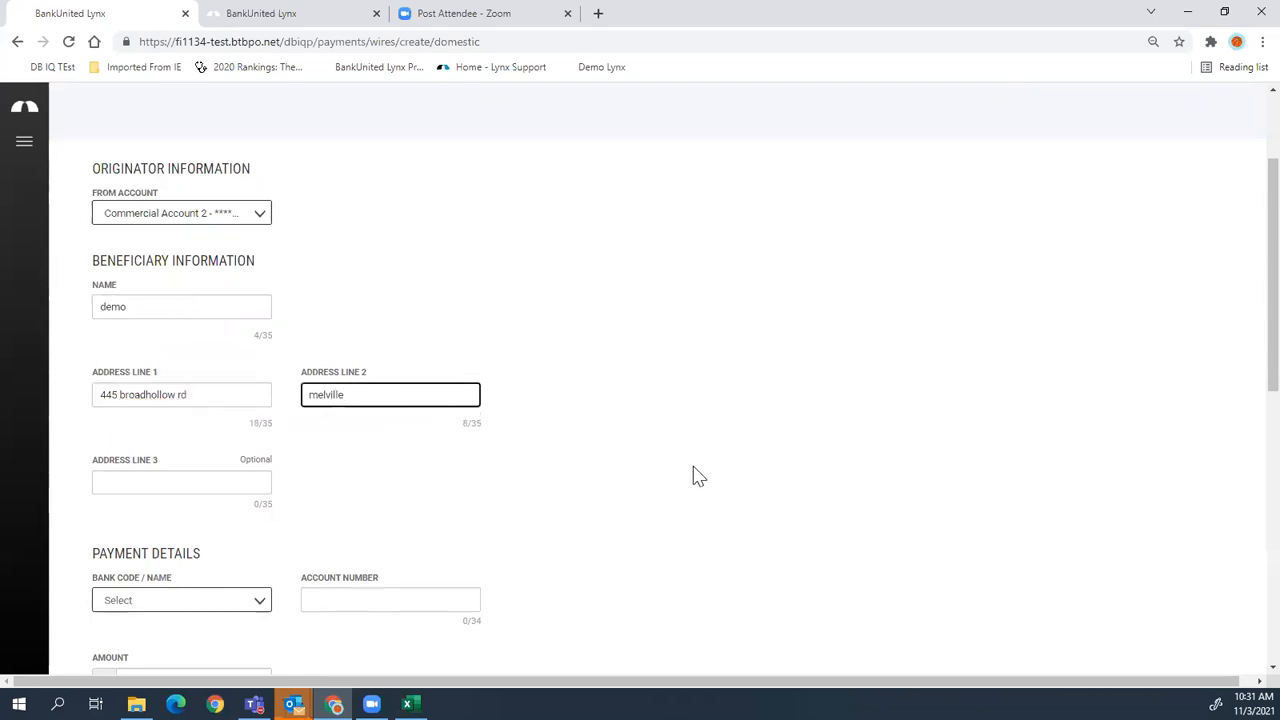
scroll(690, 476, "down", 2)
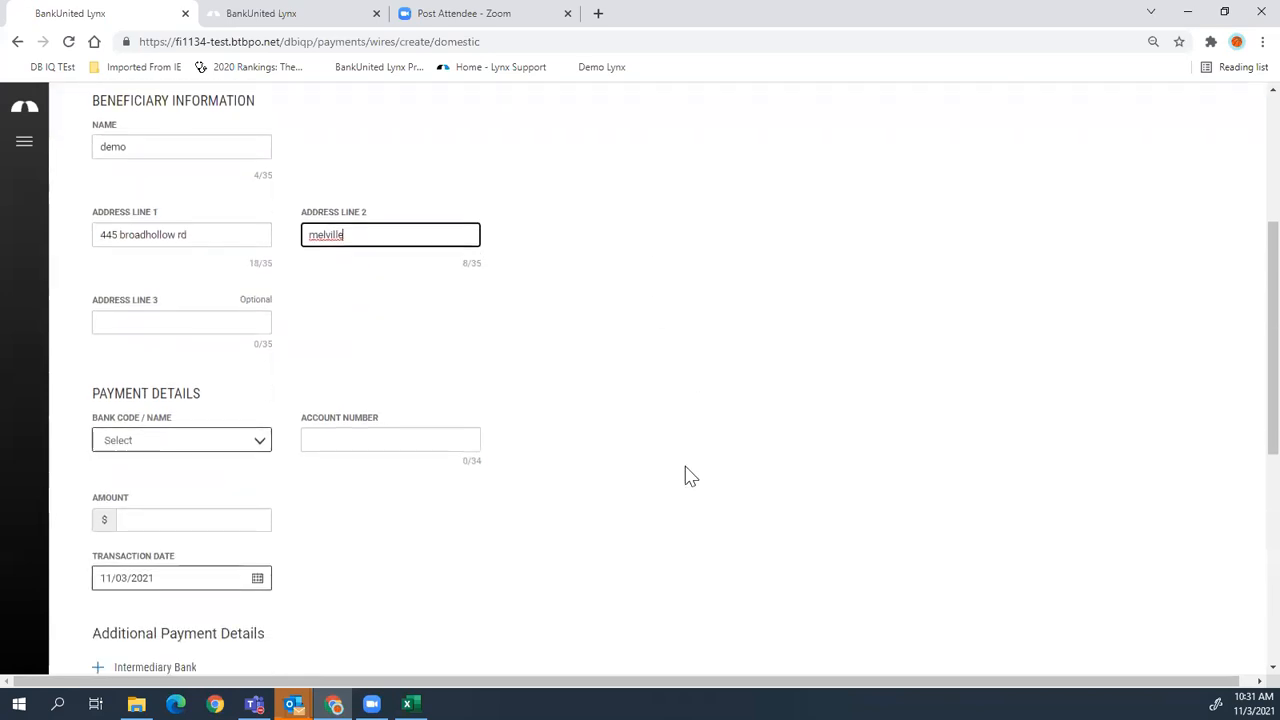
- Choose ATLANTIC CAPITAL BANK, enter the beneficiary account number, and set the amount to 2.00
left_click(178, 448)
type("02100")
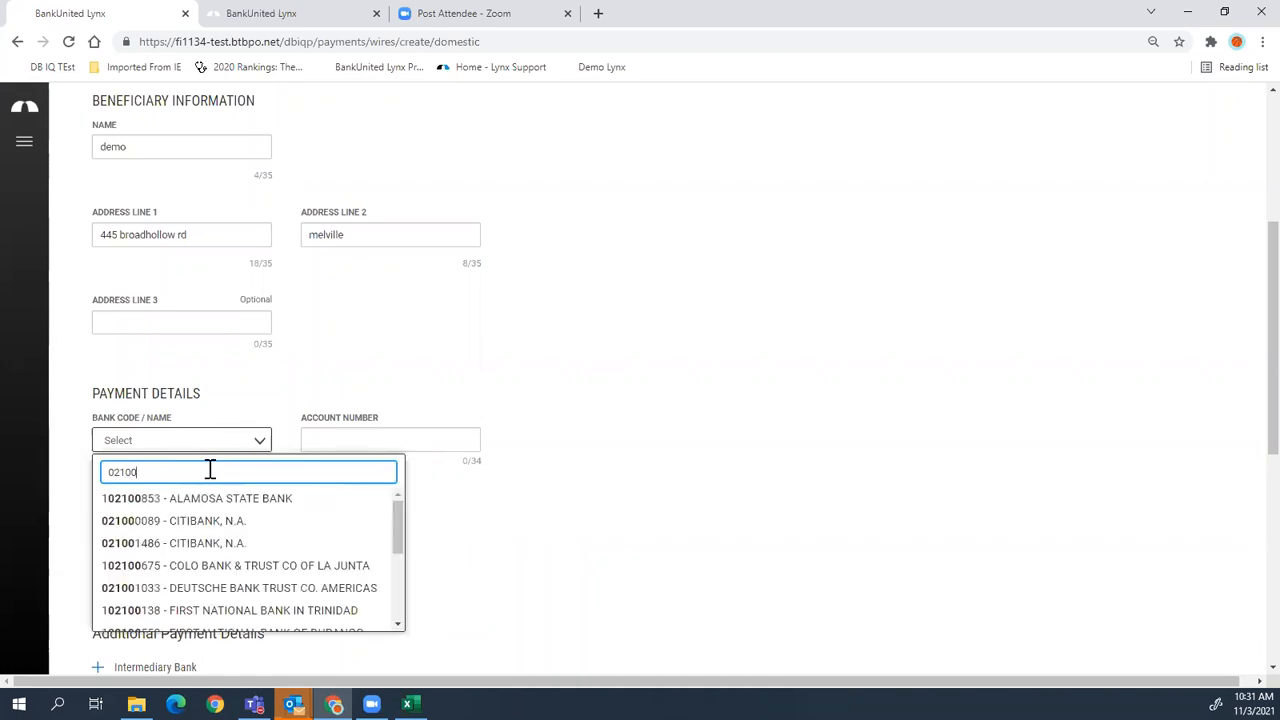
key("BackSpace")
key("BackSpace")
key("BackSpace")
key("BackSpace")
key("BackSpace")
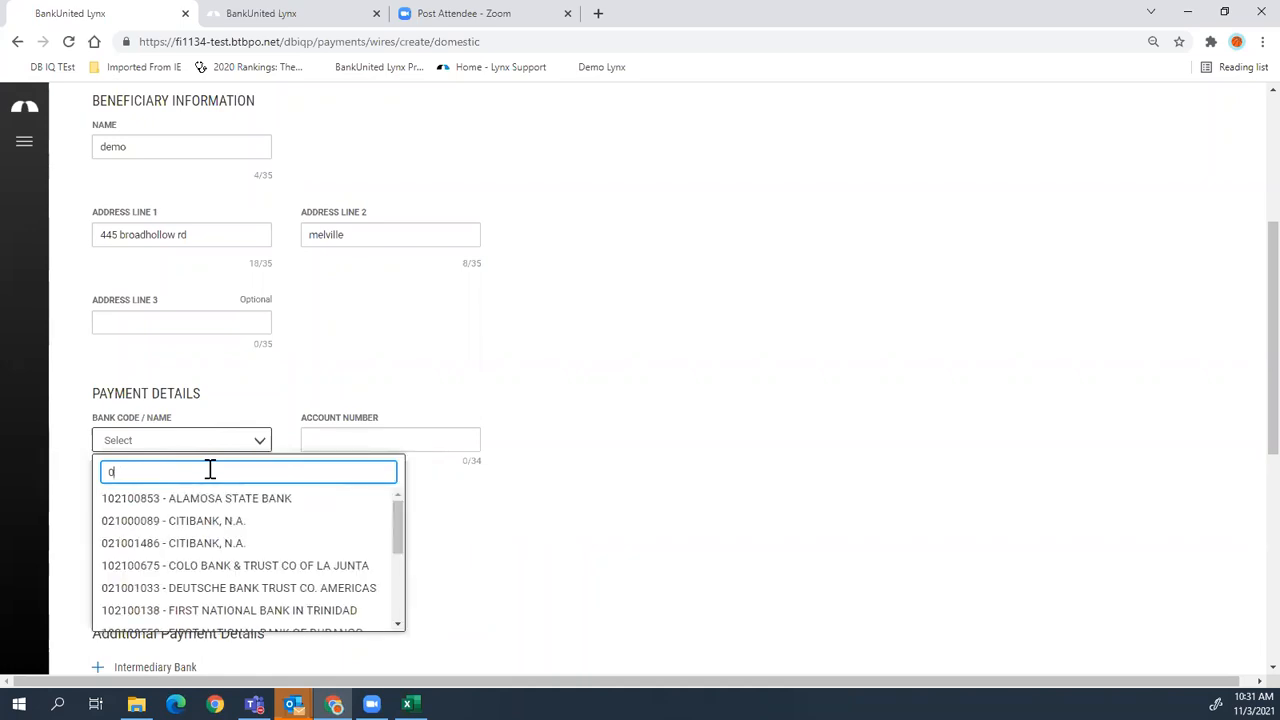
type("d")
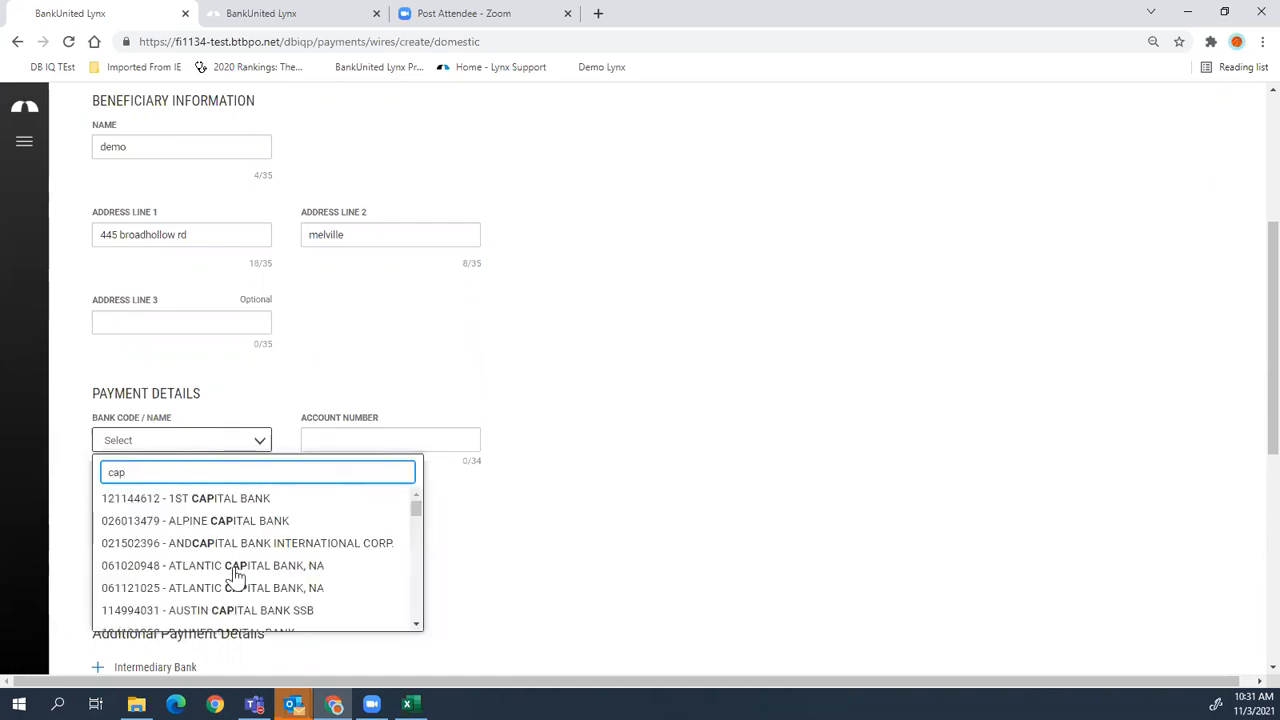
left_click(235, 575)
left_click(343, 440)
type("987654321")
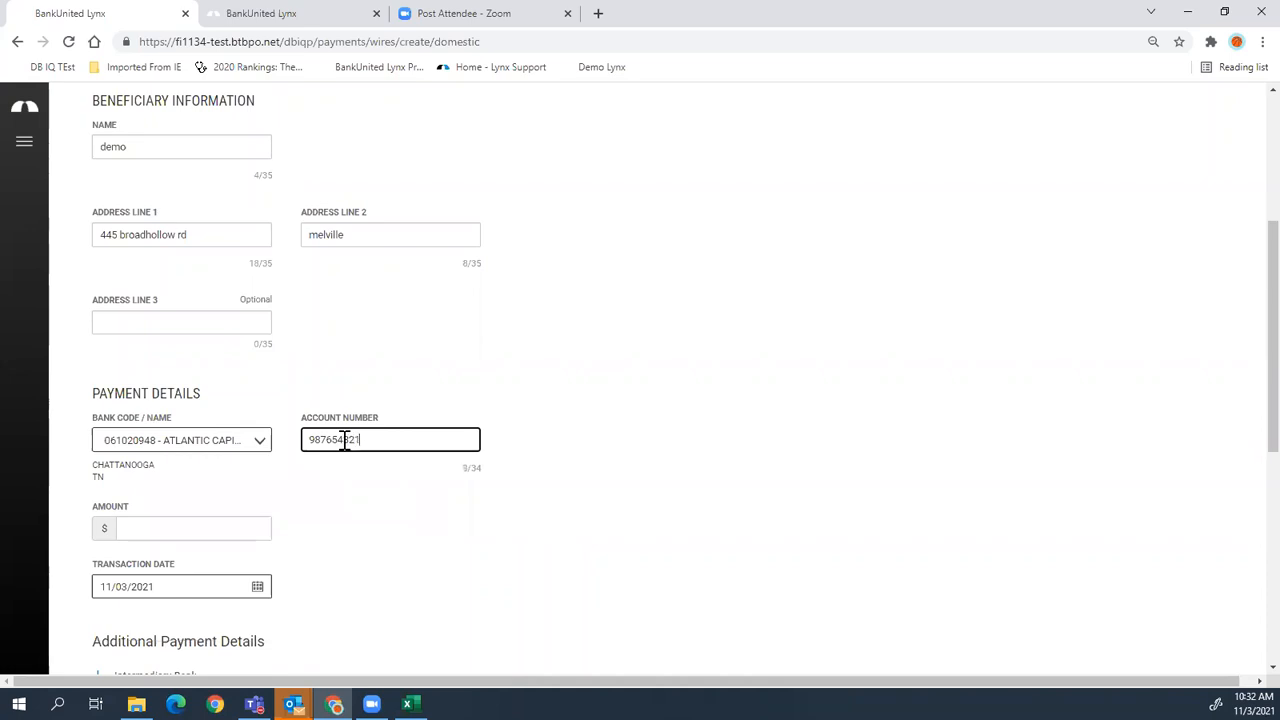
left_click(244, 528)
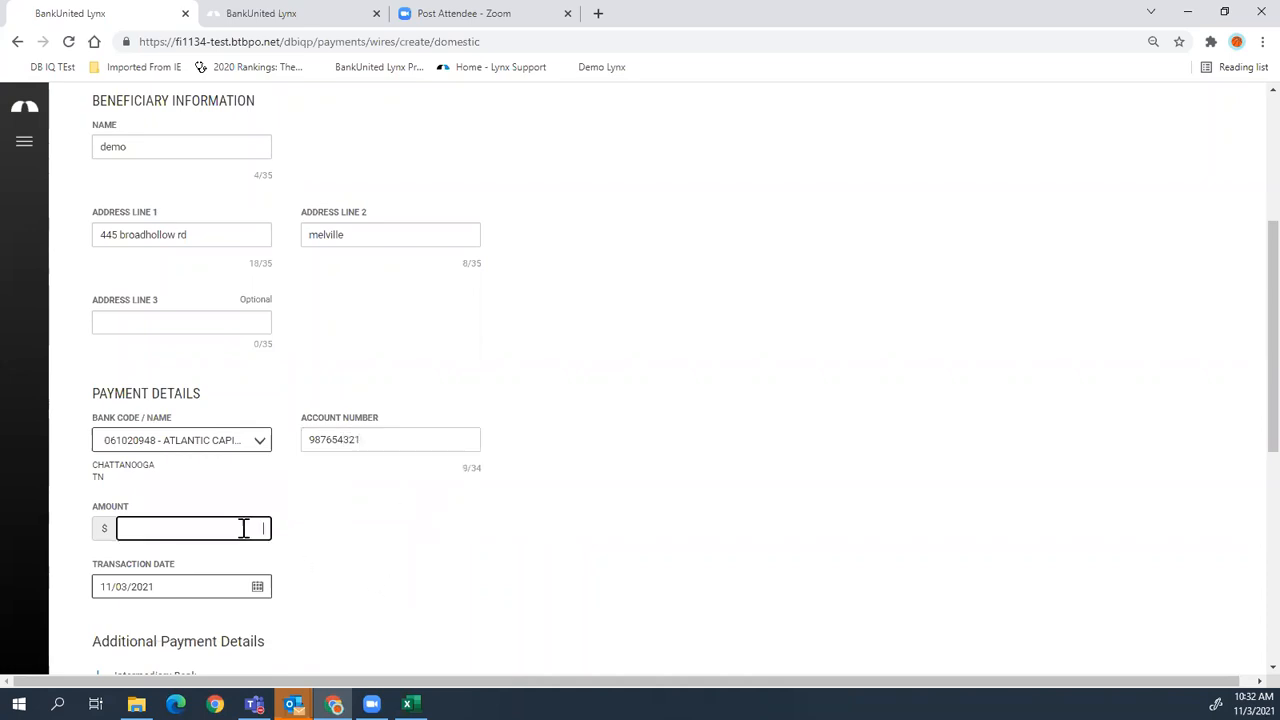
type("2")
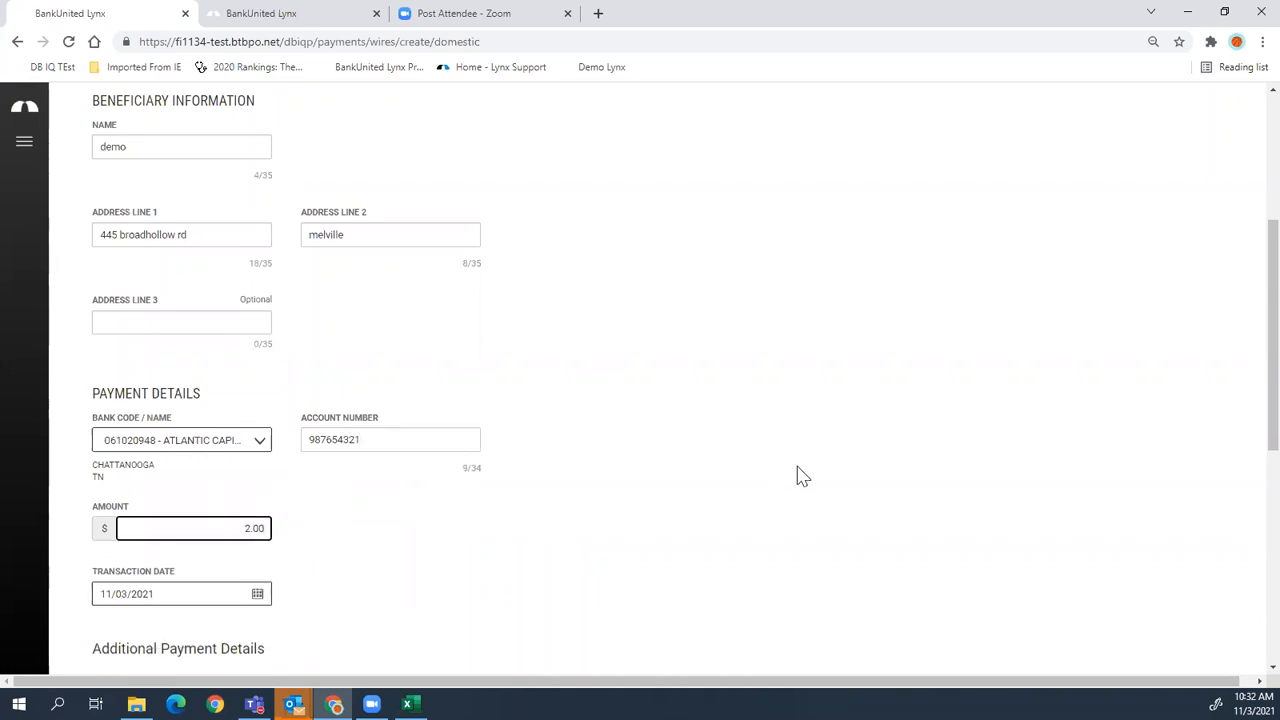
scroll(800, 478, "down", 3)
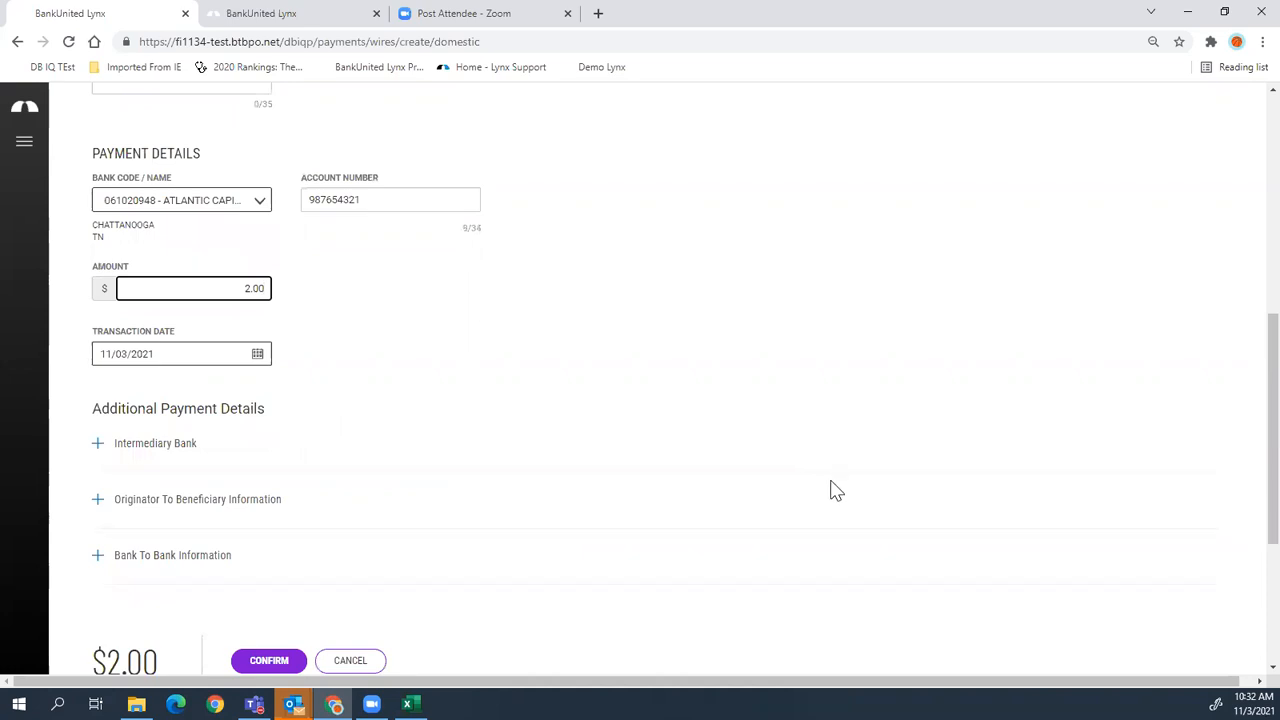
- Expand the intermediary bank, originator-to-beneficiary and bank-to-bank information sections
left_click(98, 445)
scroll(117, 460, "down", 1)
scroll(117, 460, "down", 1)
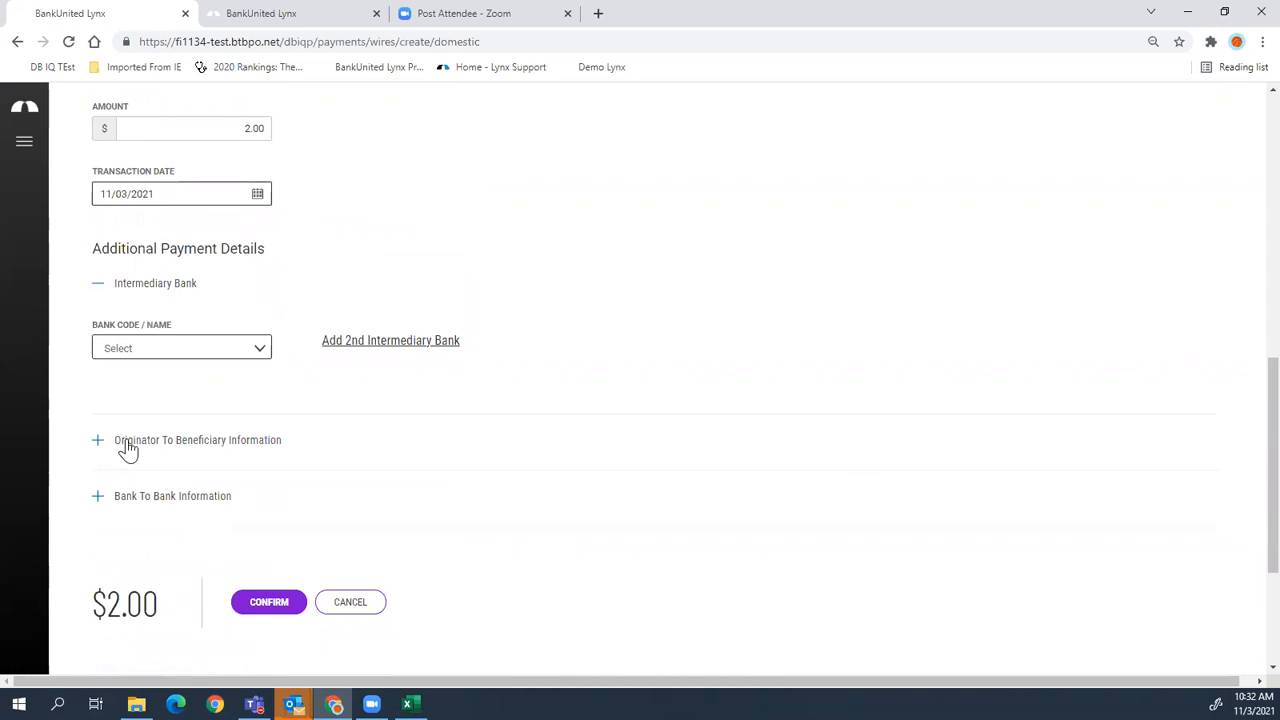
left_click(127, 442)
scroll(271, 417, "down", 3)
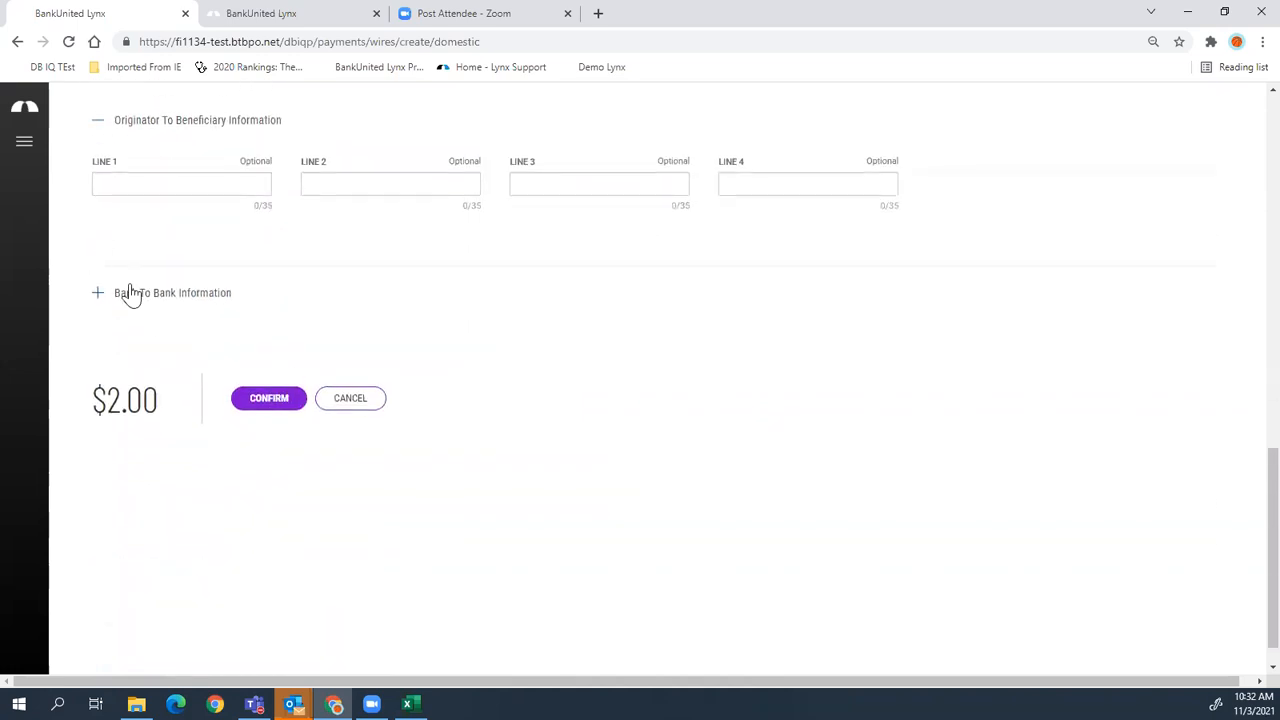
left_click(99, 293)
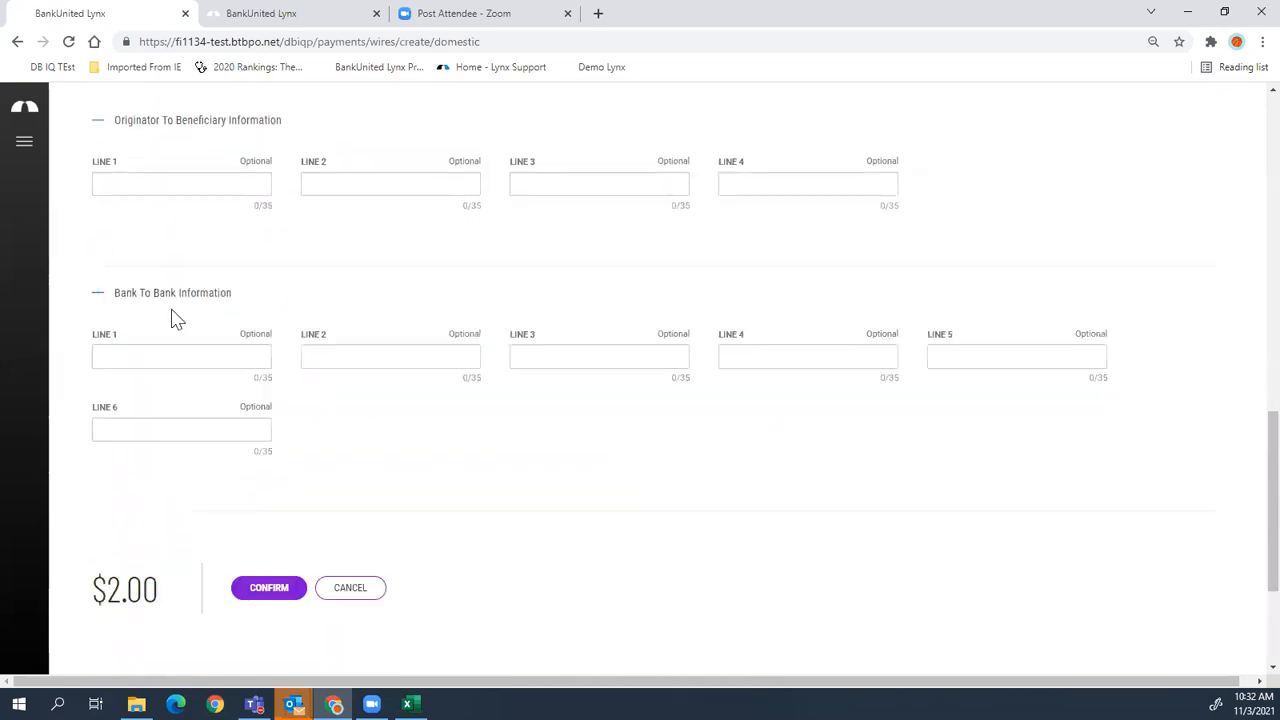
- Review the whole wire form, then cancel it to bring up the Leave Page warning
scroll(200, 243, "up", 2)
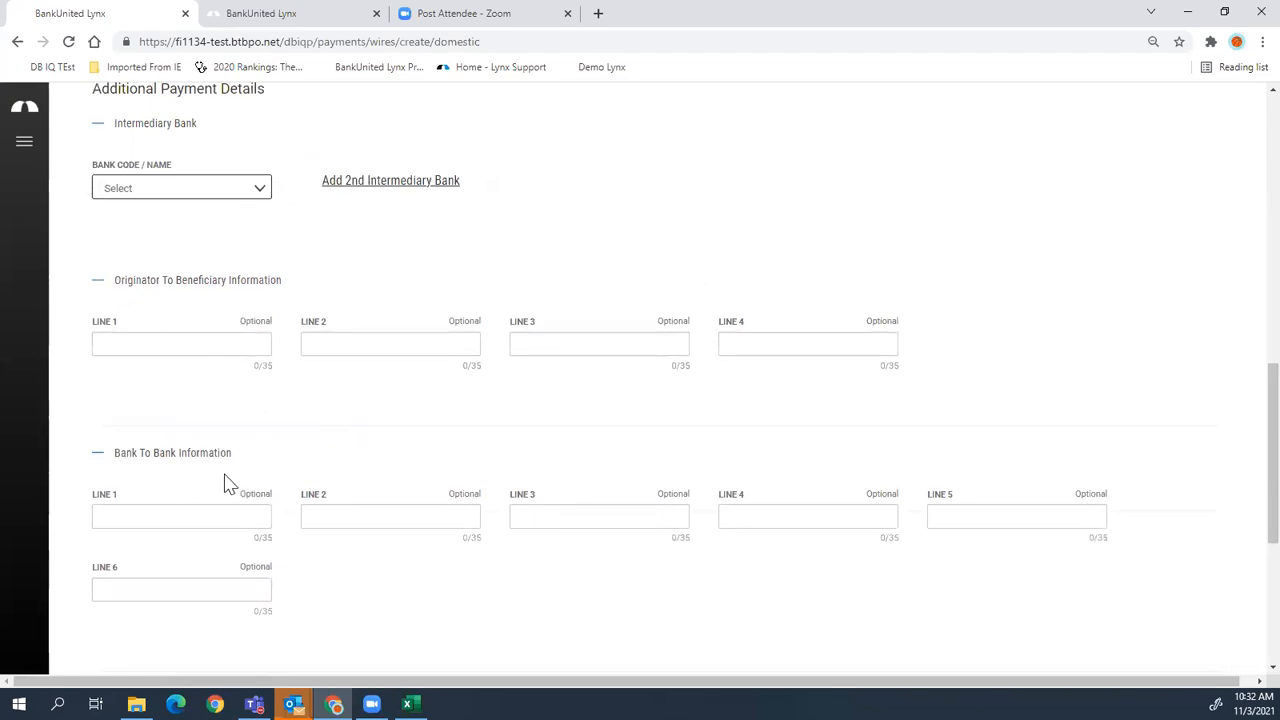
scroll(226, 482, "down", 2)
scroll(229, 483, "up", 2)
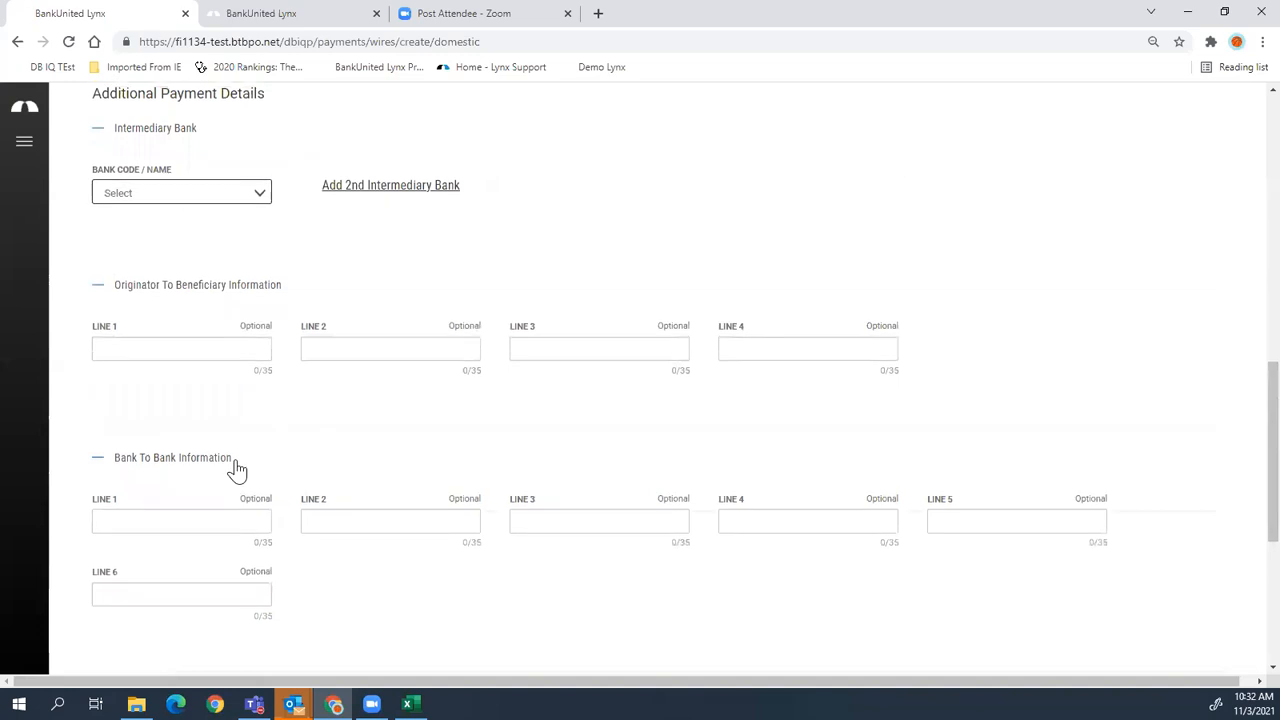
scroll(237, 470, "up", 8)
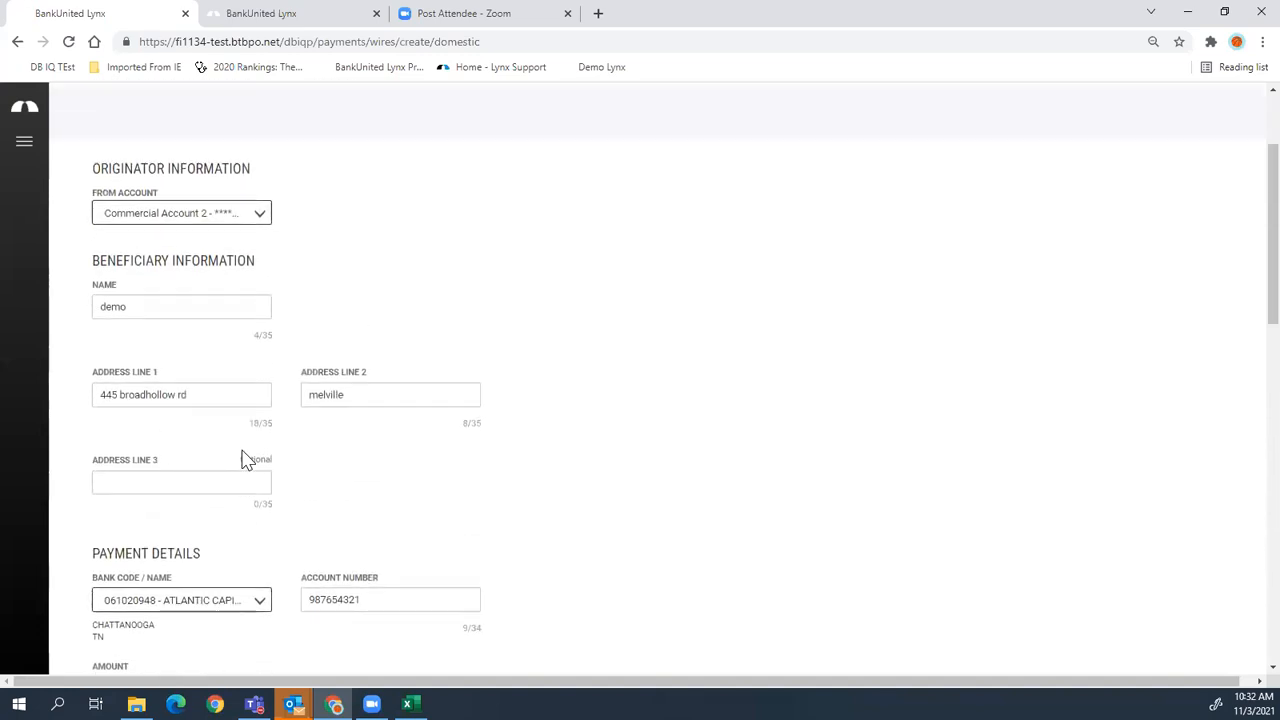
scroll(247, 459, "up", 2)
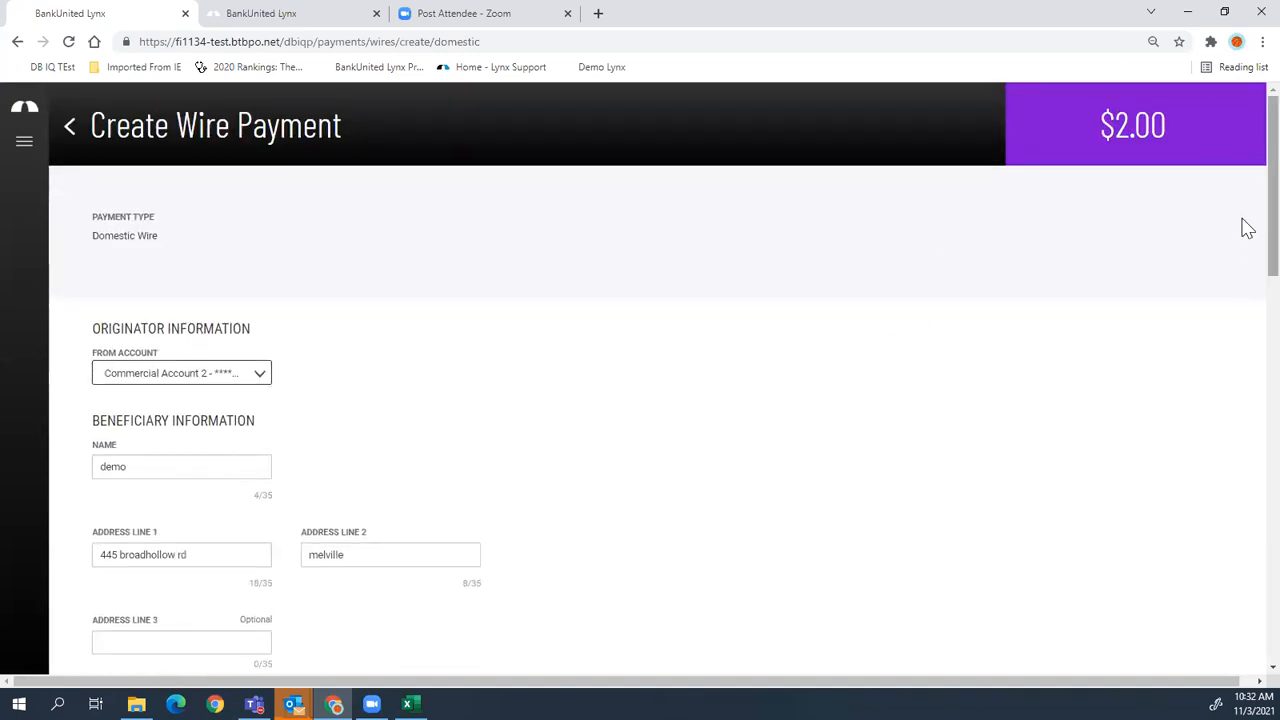
scroll(1246, 260, "down", 12)
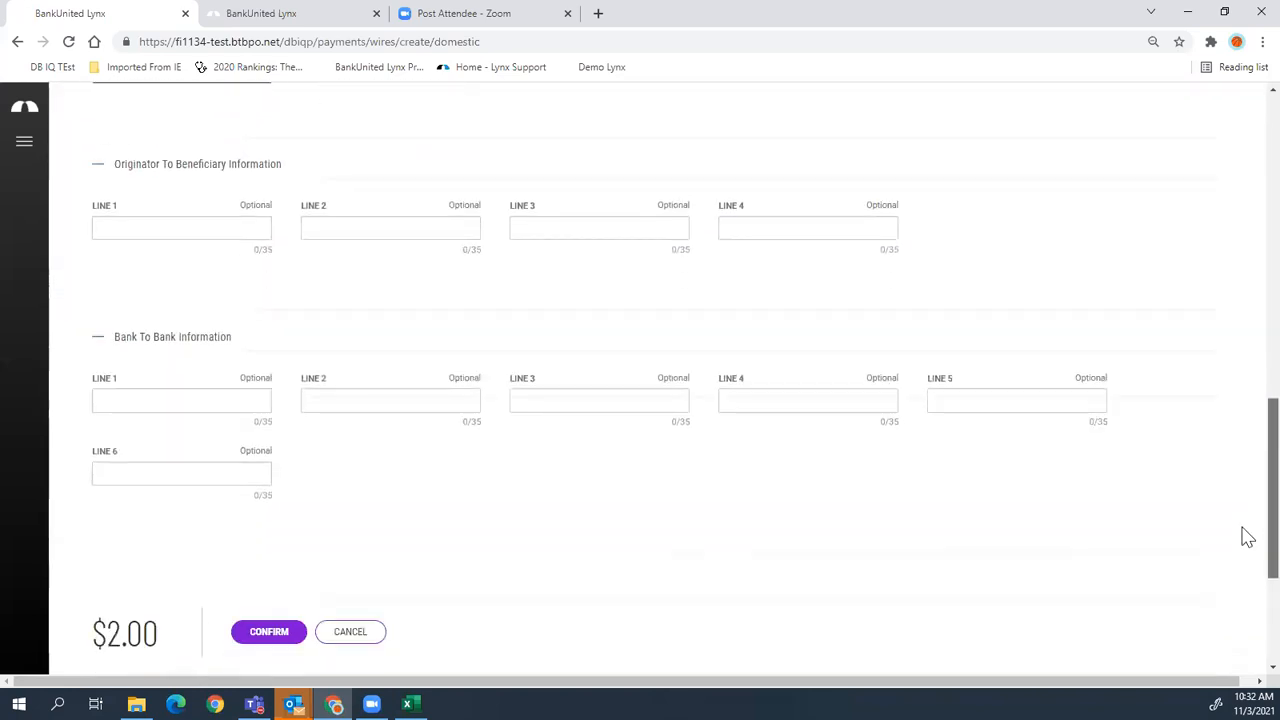
scroll(1246, 537, "down", 2)
left_click(368, 488)
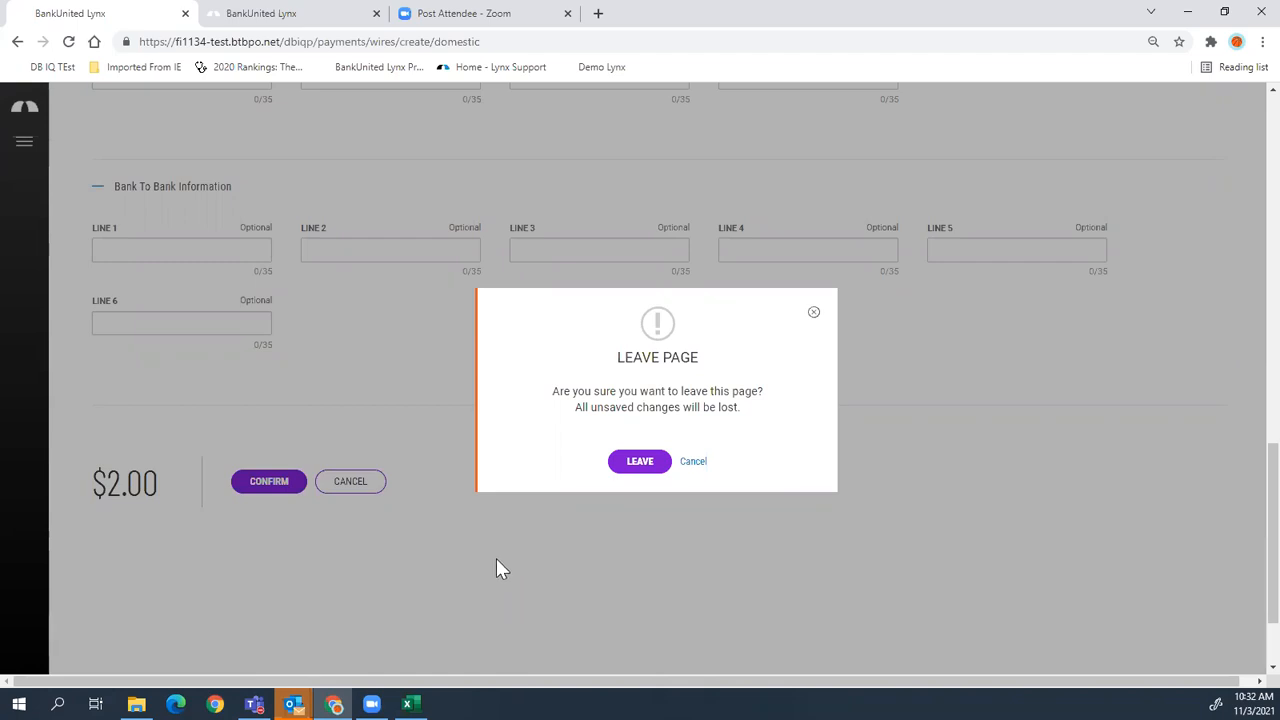
- Stay on the form, confirm the $2.00 wire to demo, and submit it
left_click(692, 463)
left_click(277, 484)
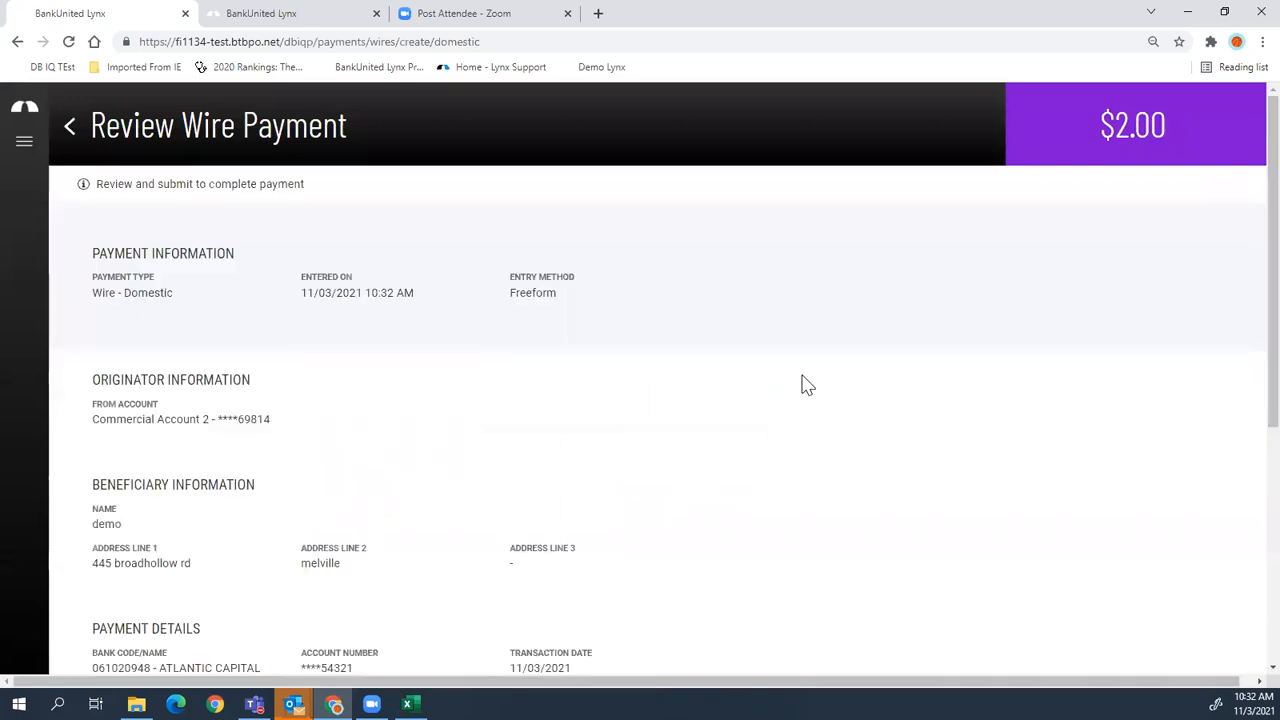
scroll(352, 450, "down", 4)
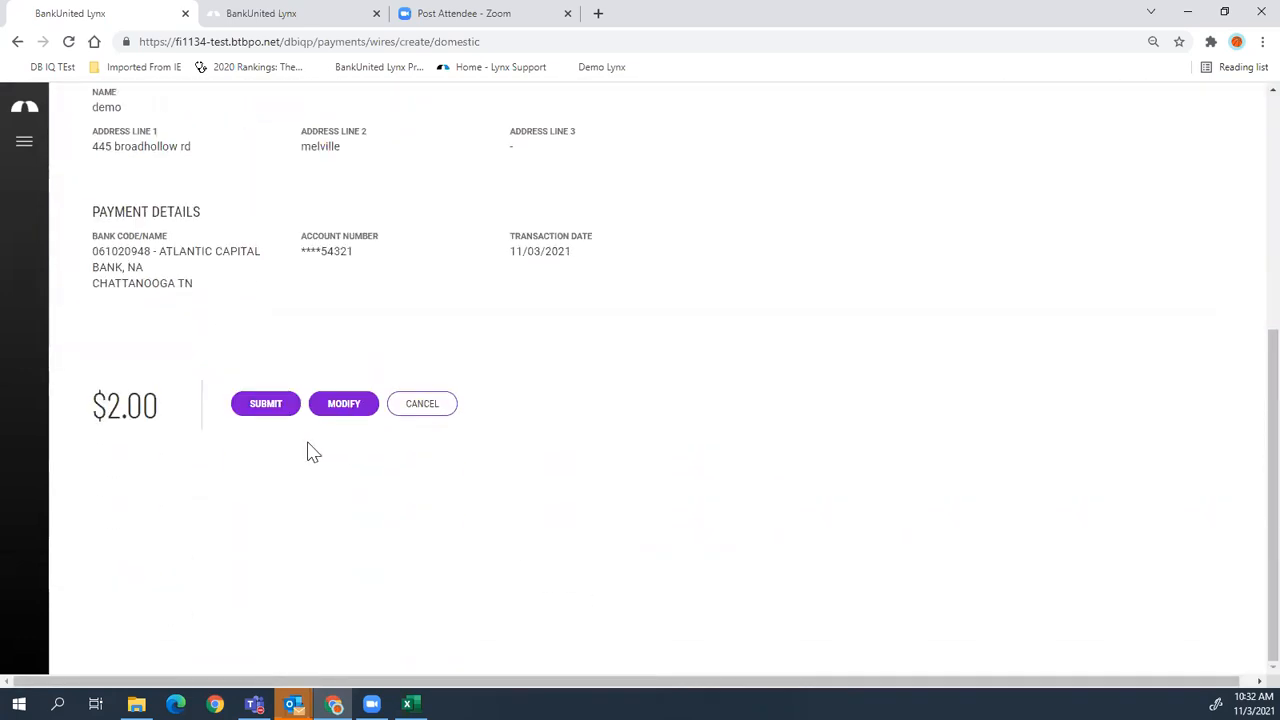
left_click(257, 405)
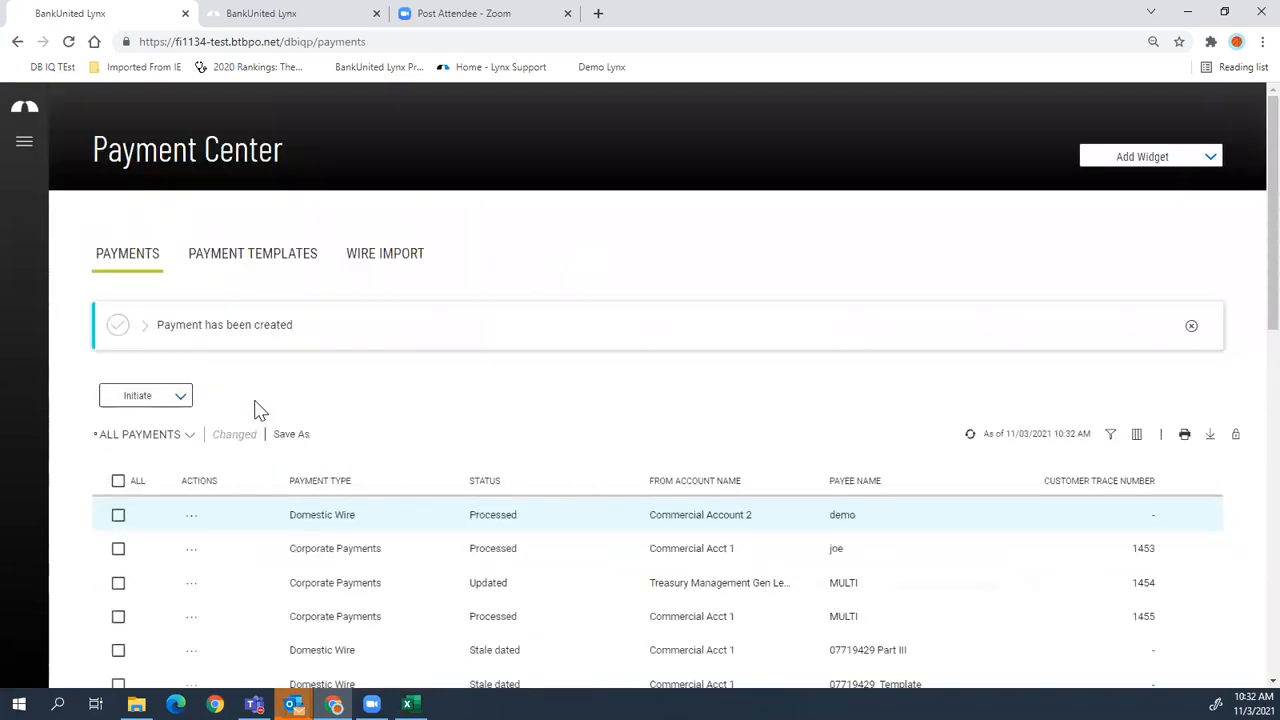
left_click(147, 328)
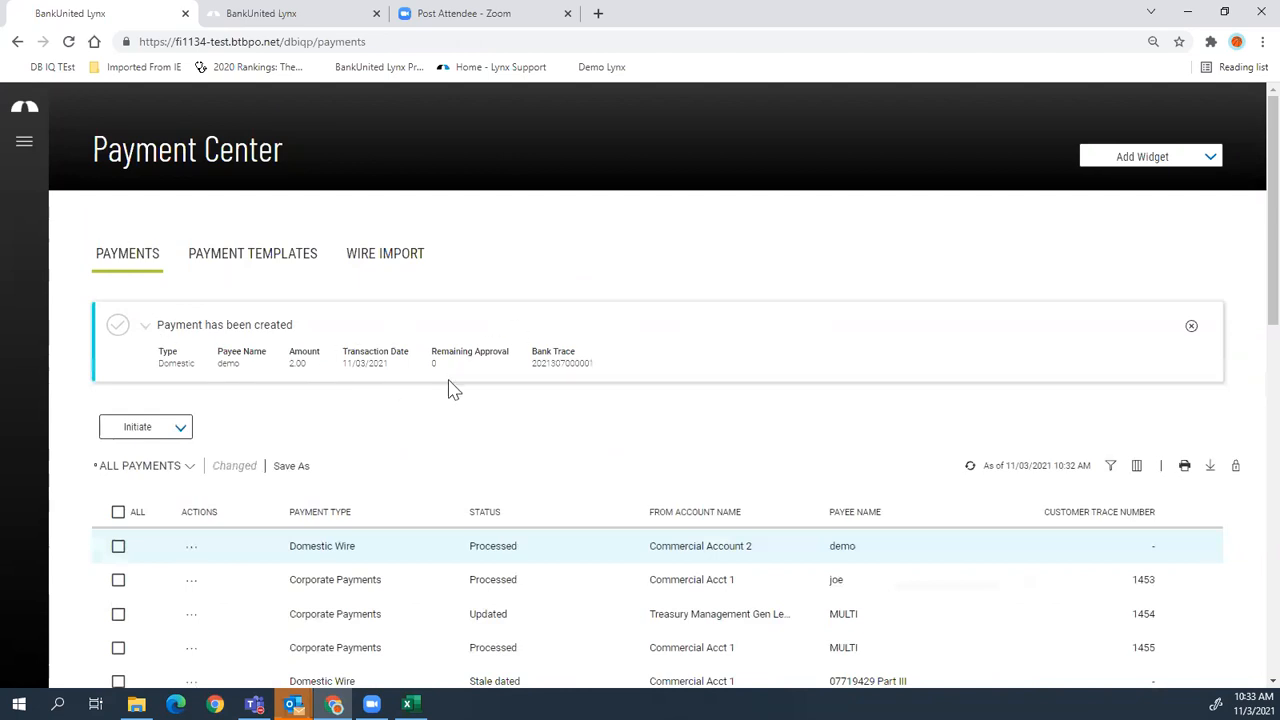
- Check the payment-created details, peek at a payment's actions, and switch to the ACH Payments view
scroll(451, 390, "down", 2)
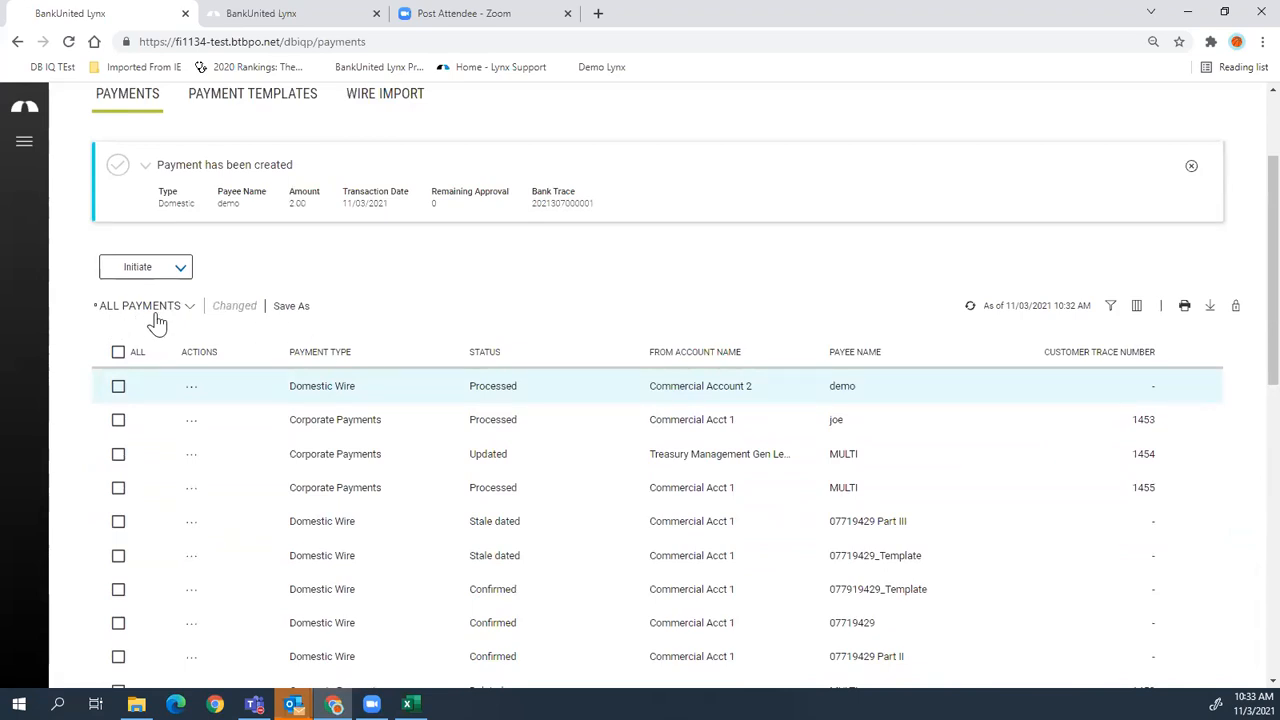
left_click(191, 453)
left_click(195, 546)
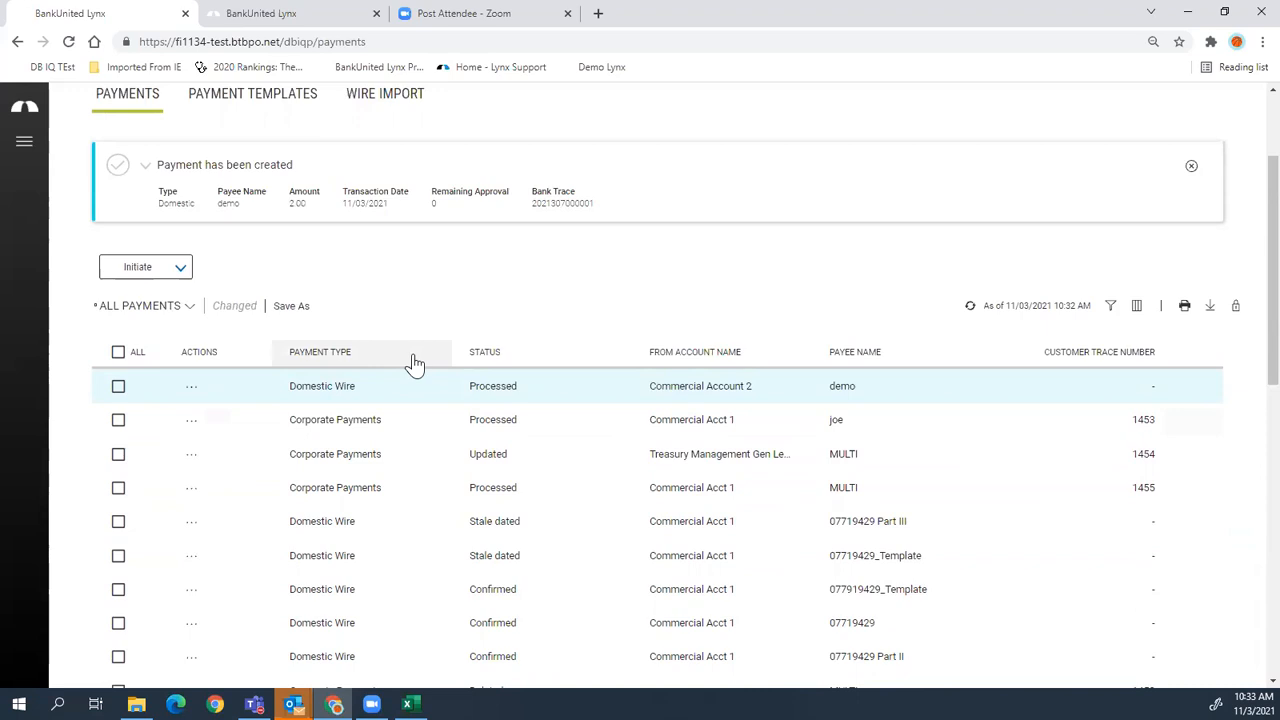
left_click(188, 307)
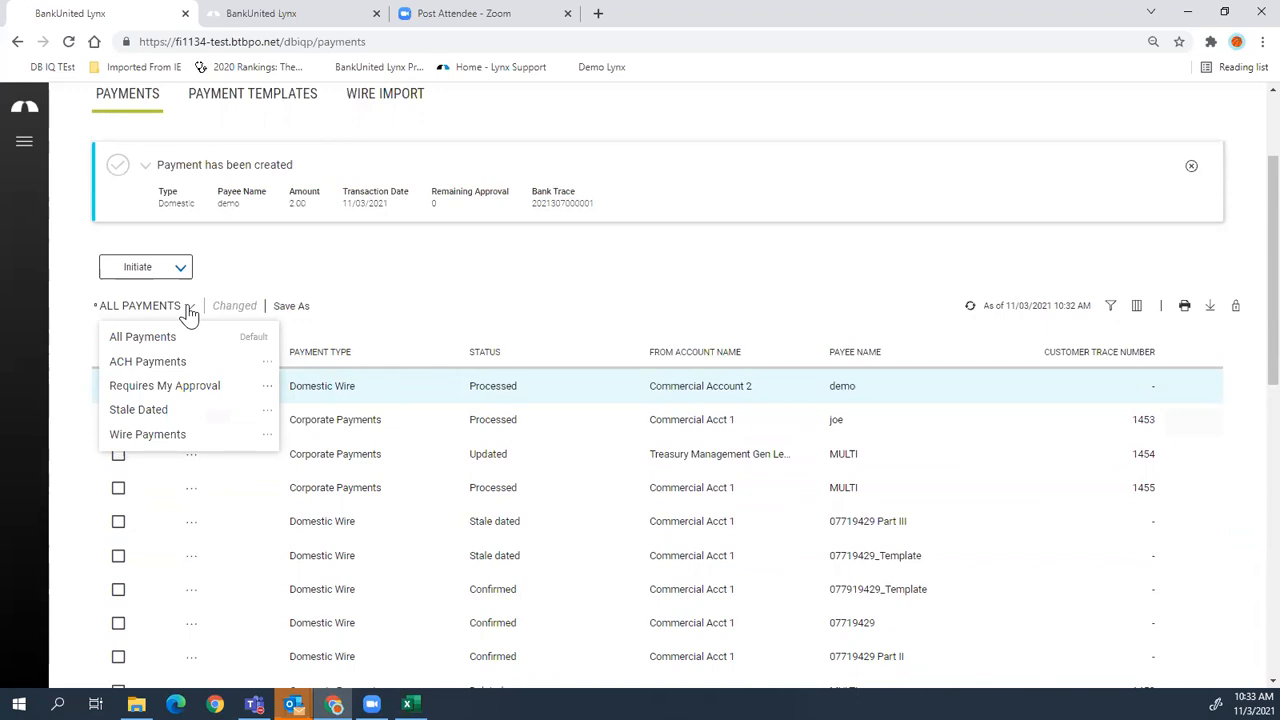
left_click(170, 362)
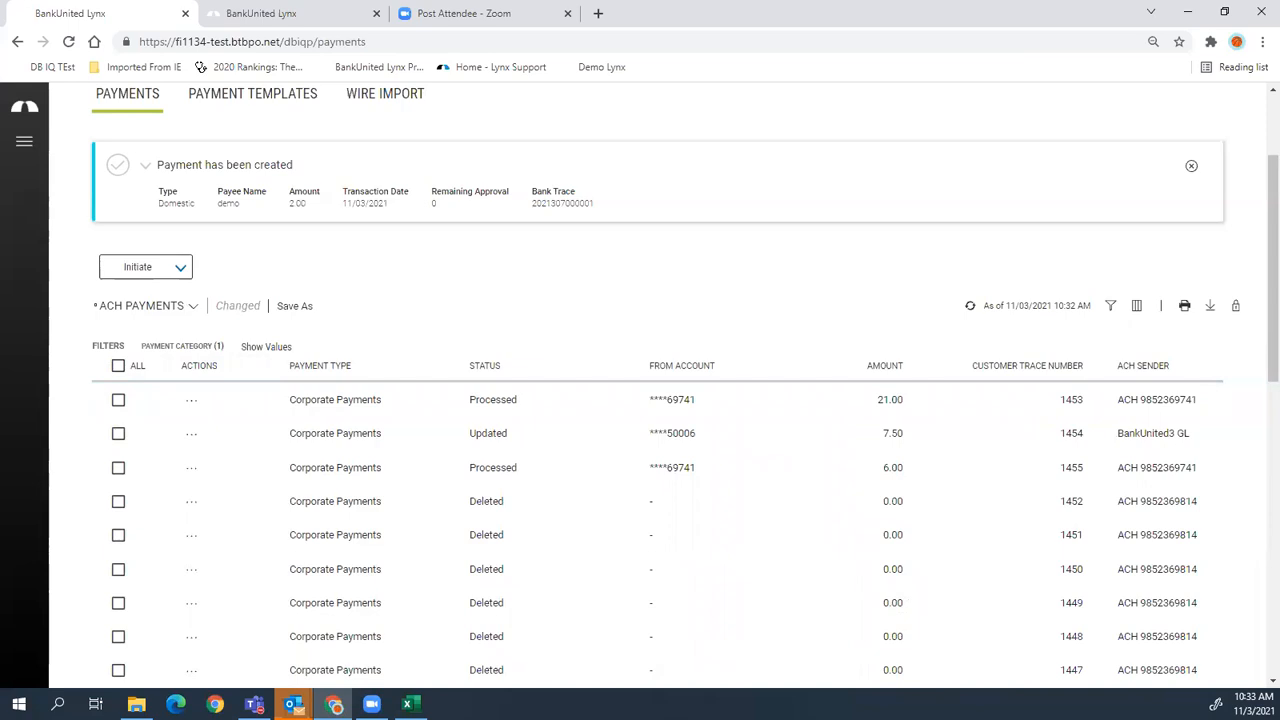
- Switch the payments table to Wire Payments, then to Requires My Approval
left_click(160, 316)
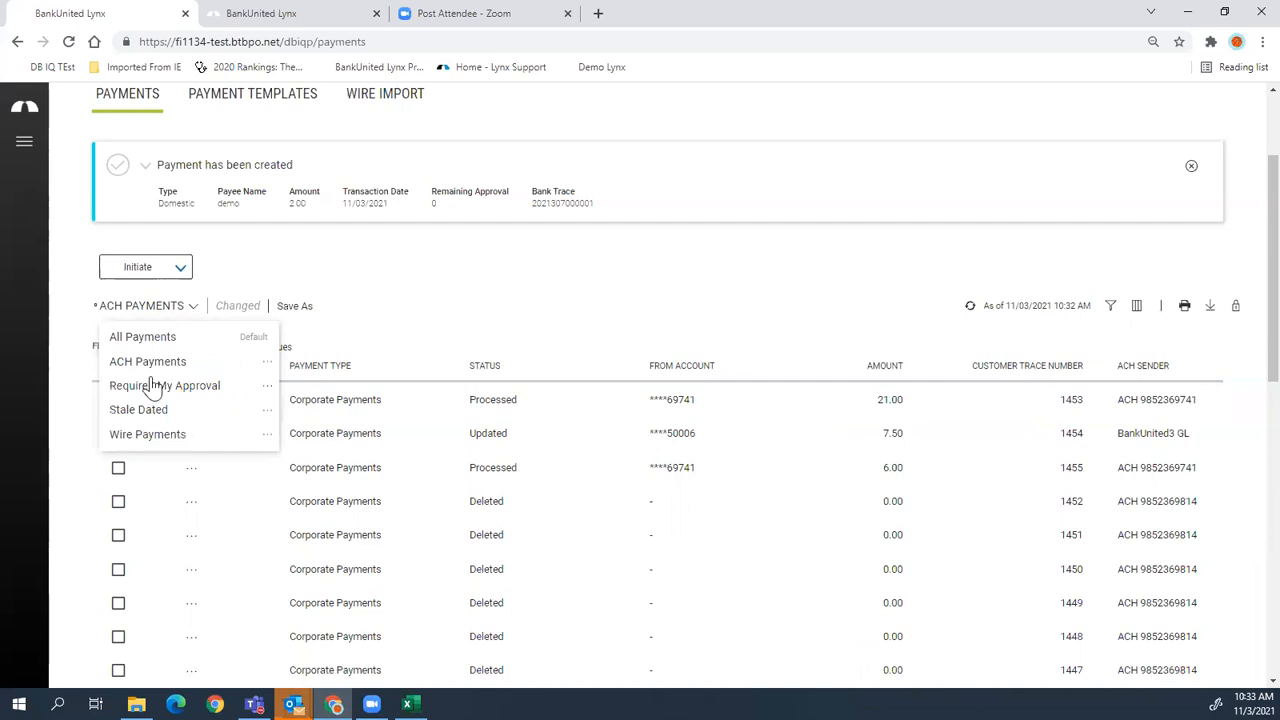
left_click(148, 436)
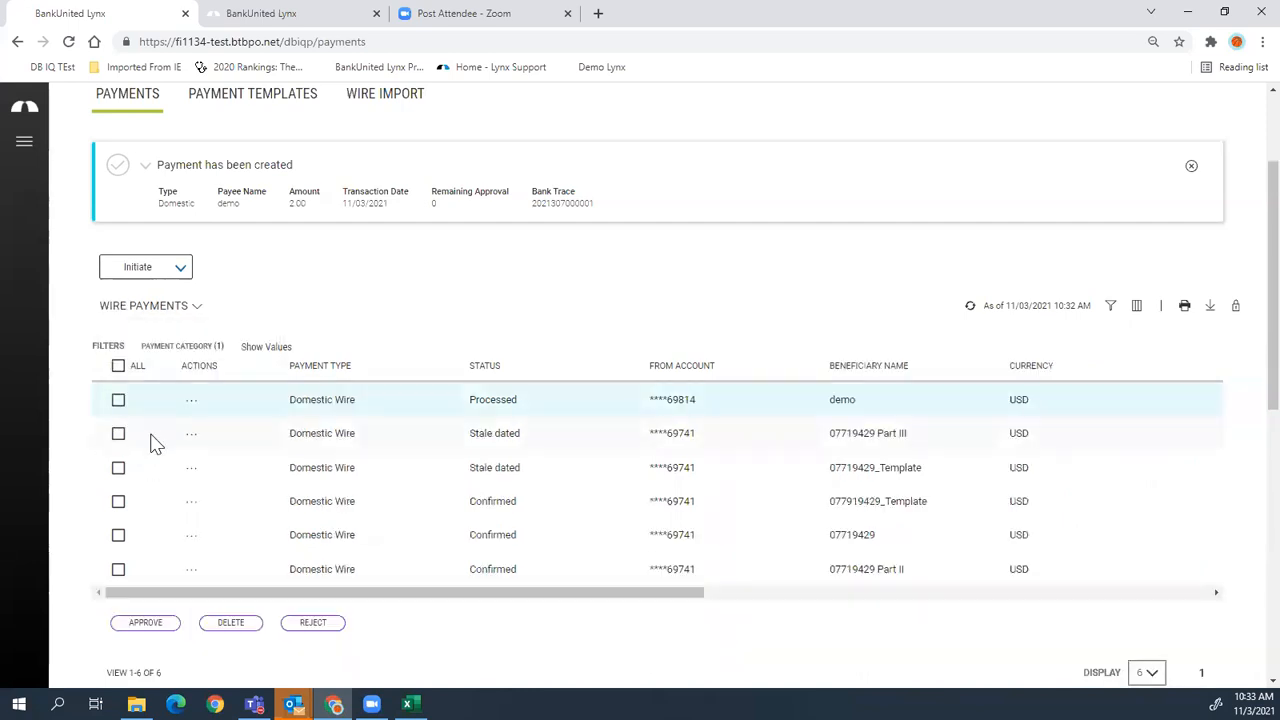
left_click(190, 311)
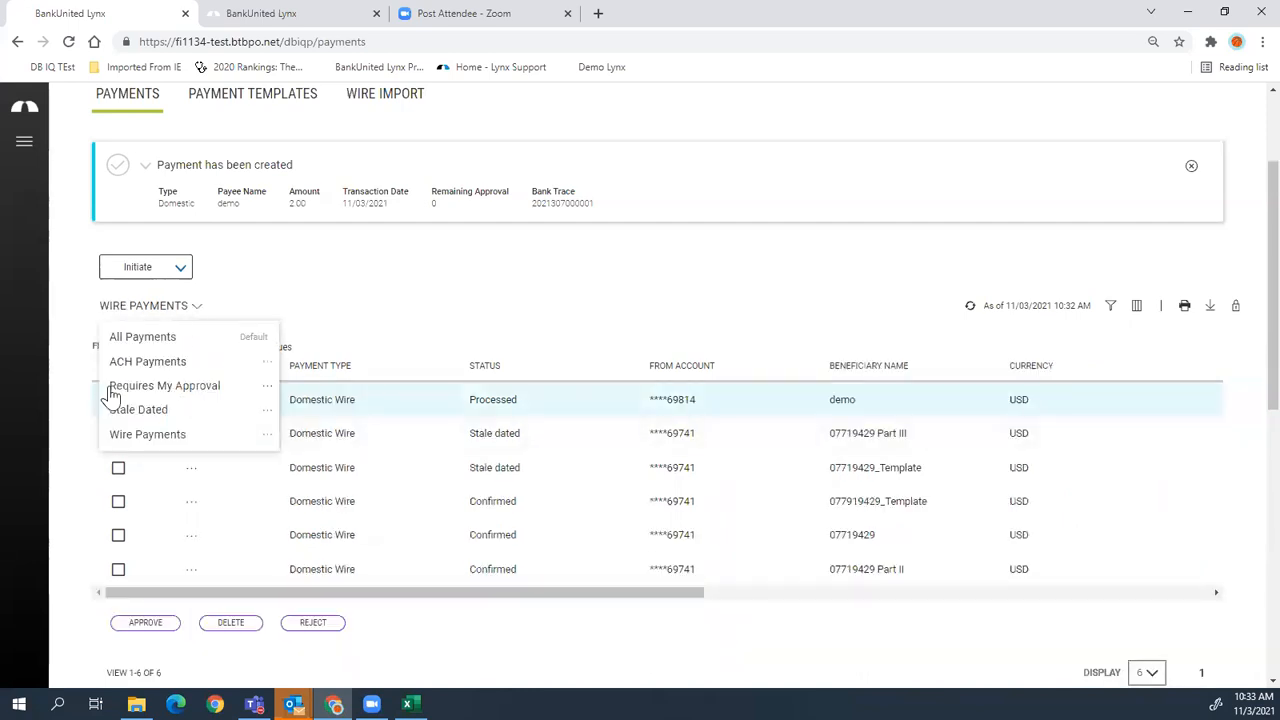
left_click(179, 394)
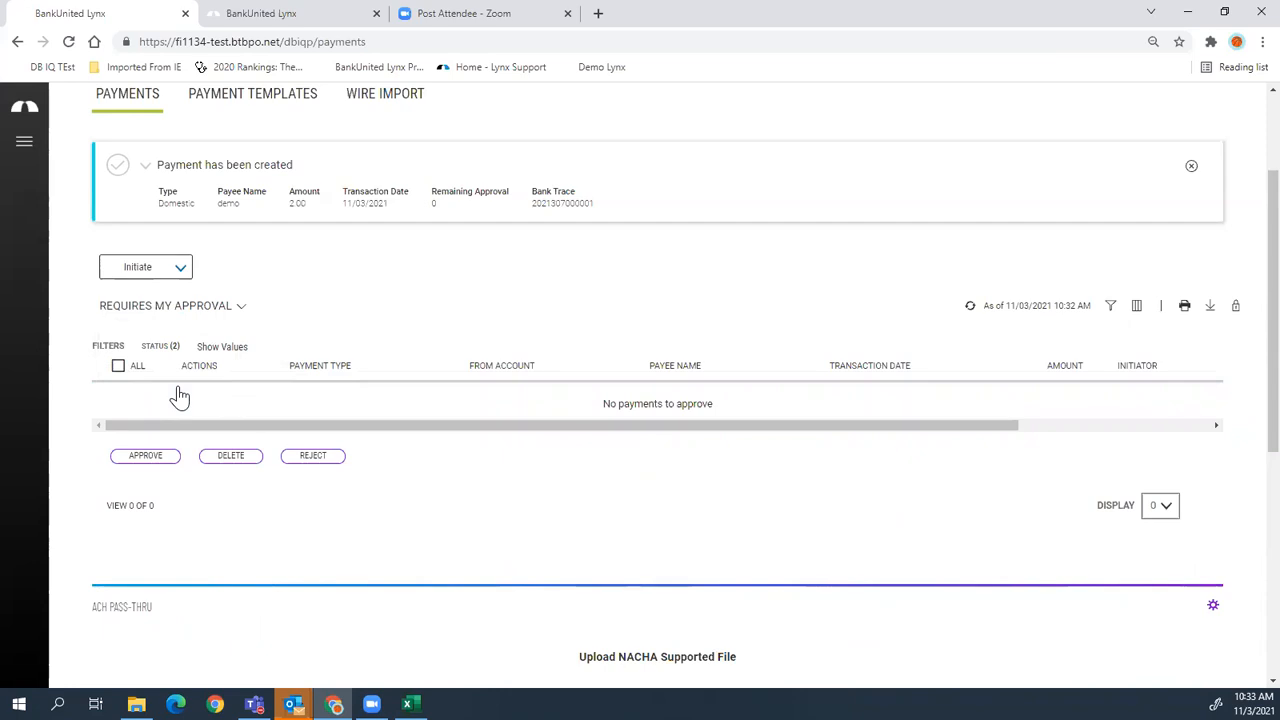
left_click(188, 312)
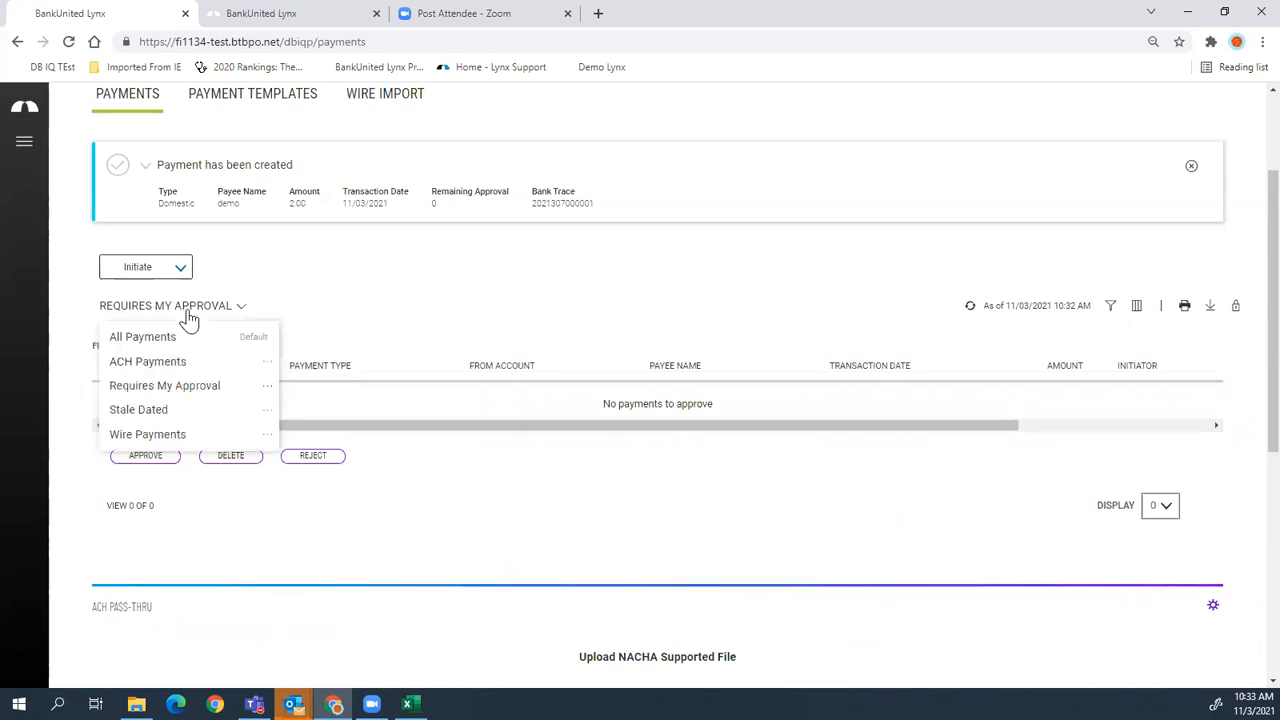
left_click(258, 391)
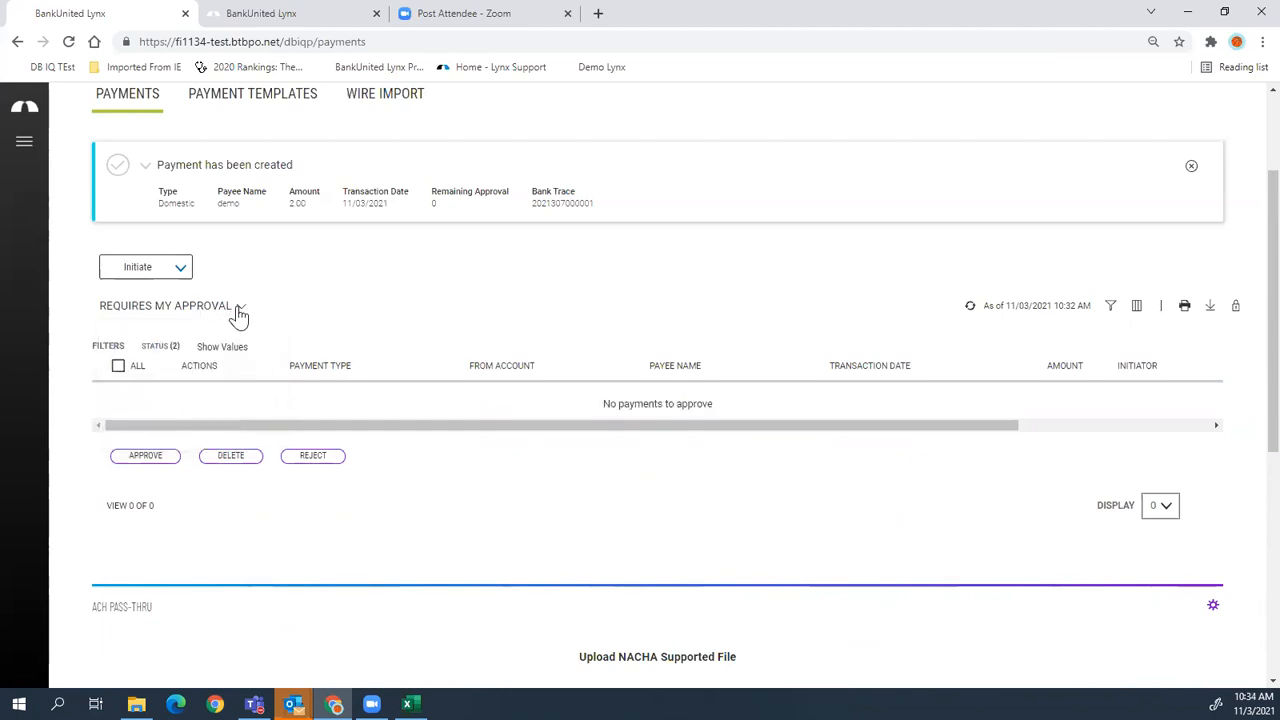
- Set Requires My Approval as the default view and return to All Payments
left_click(240, 307)
left_click(267, 388)
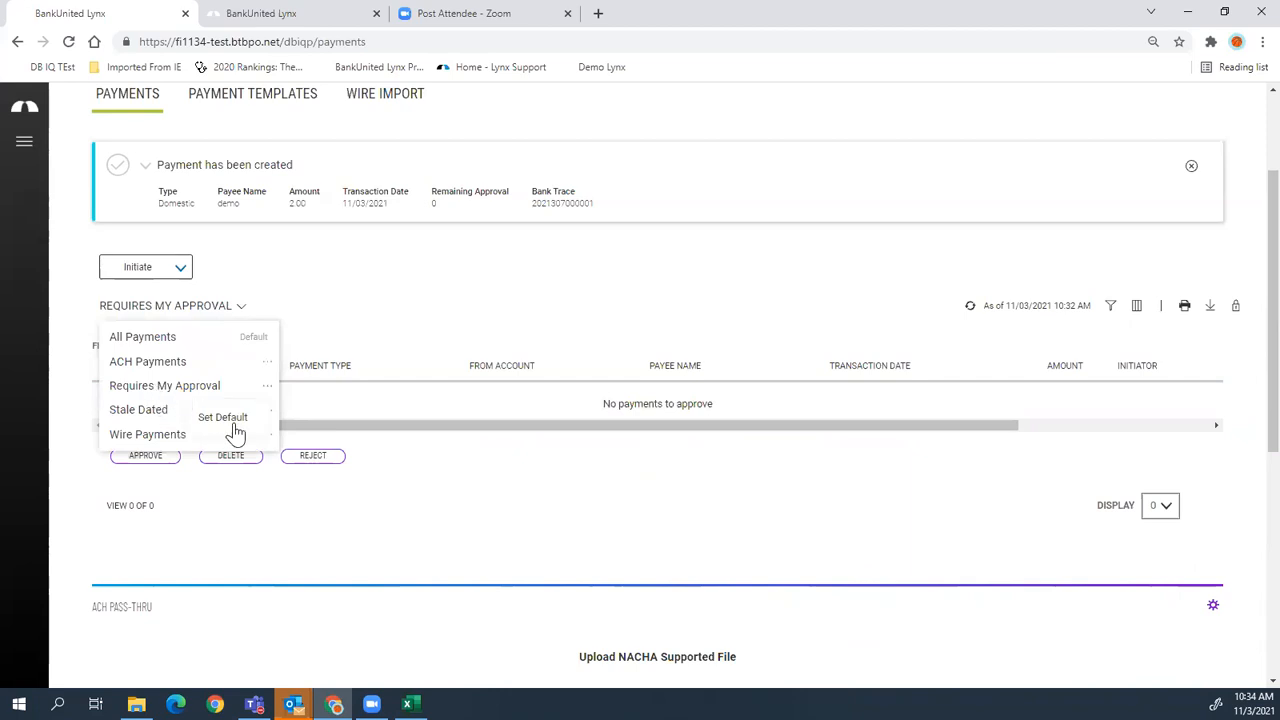
left_click(233, 420)
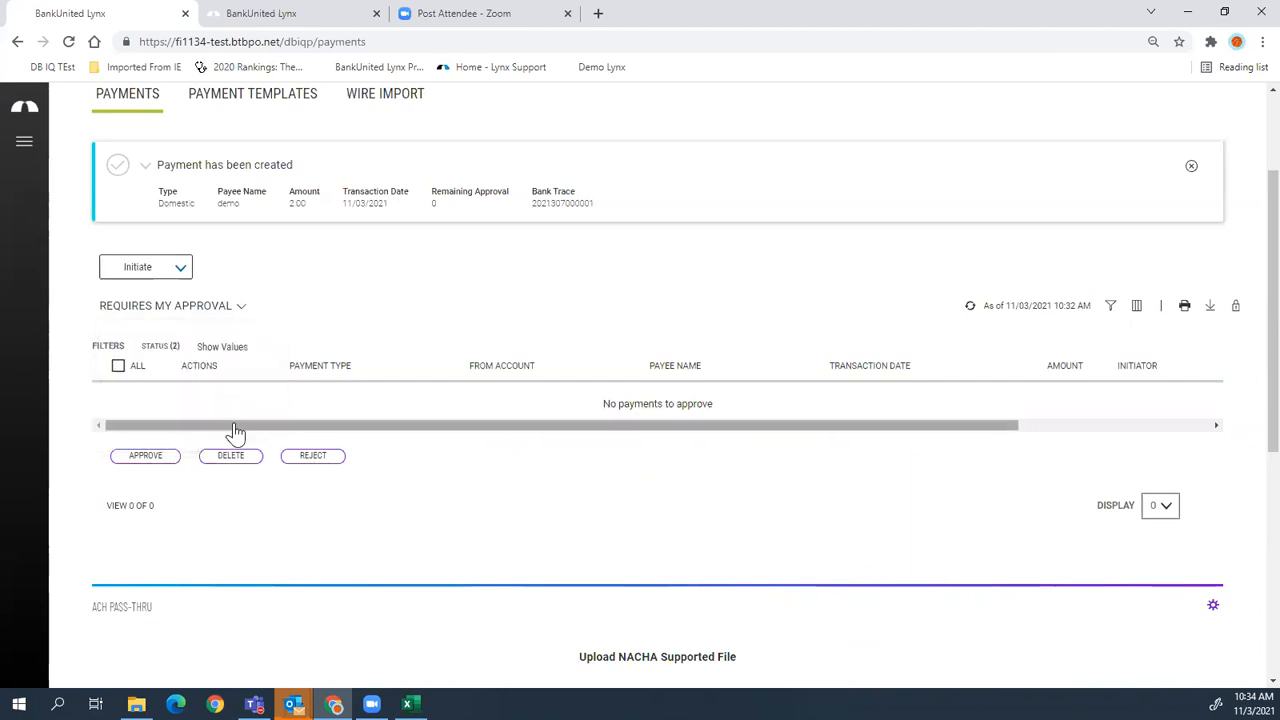
left_click(221, 310)
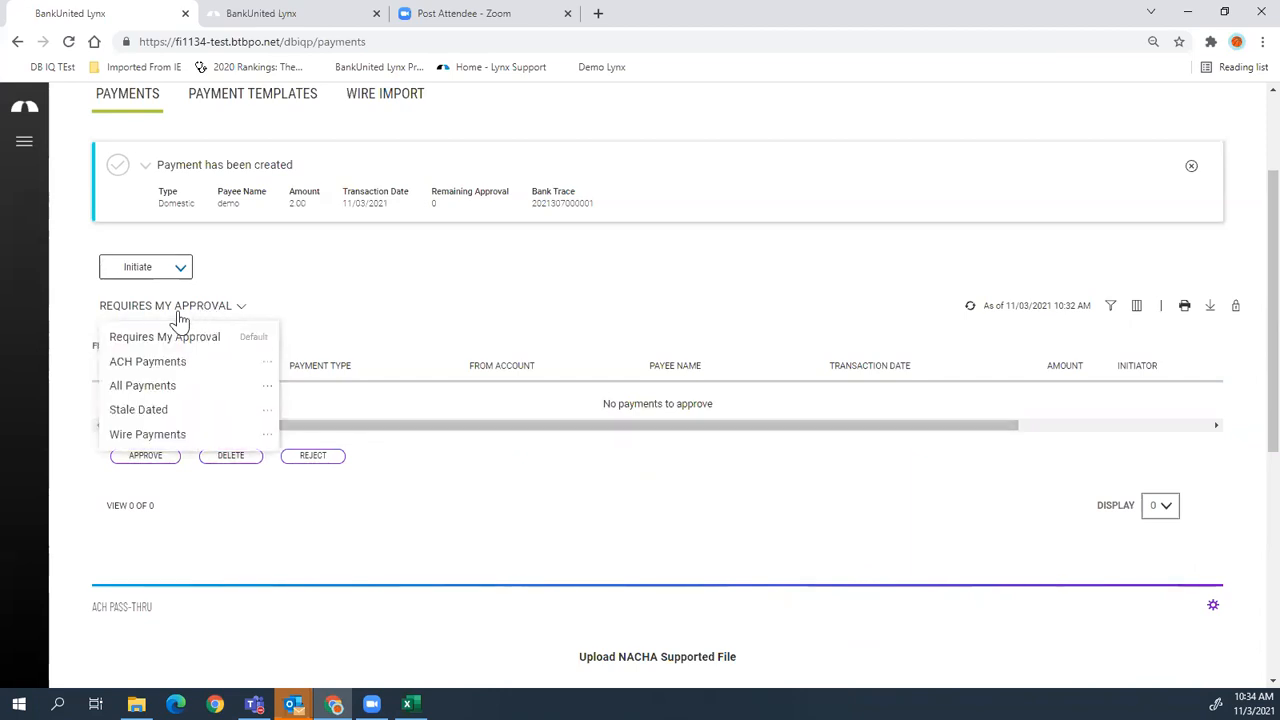
left_click(155, 393)
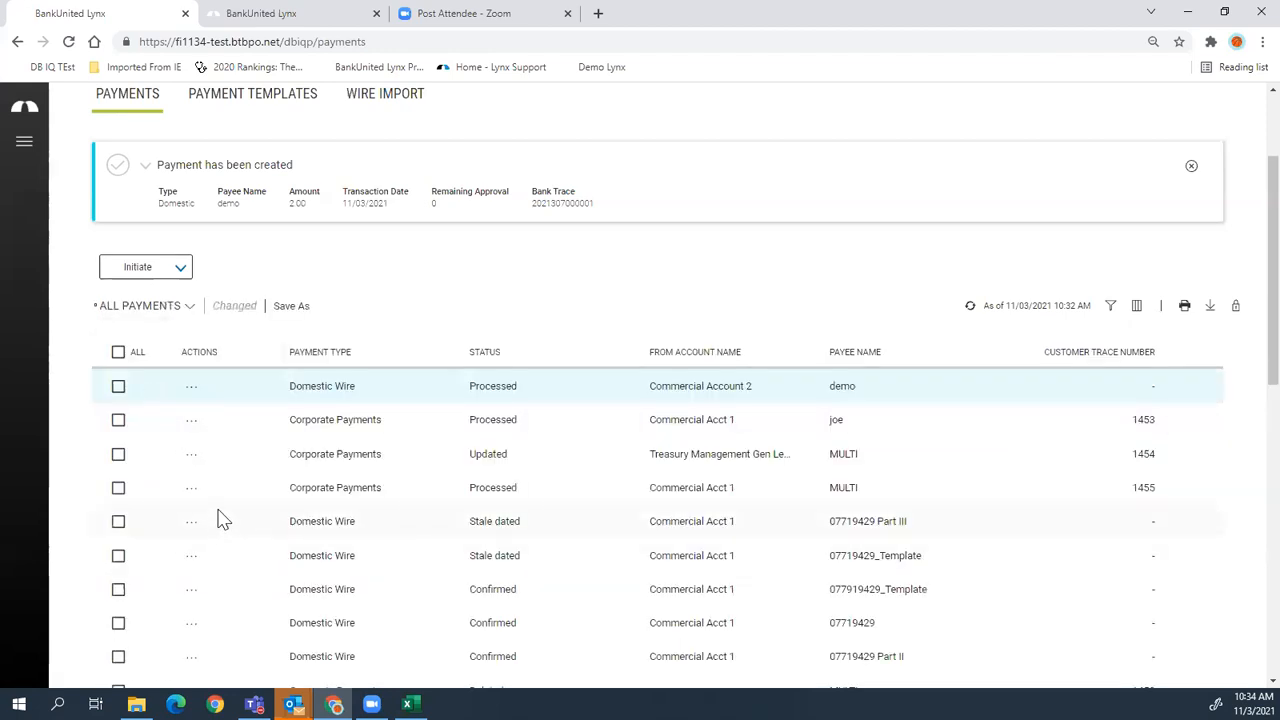
scroll(216, 515, "up", 2)
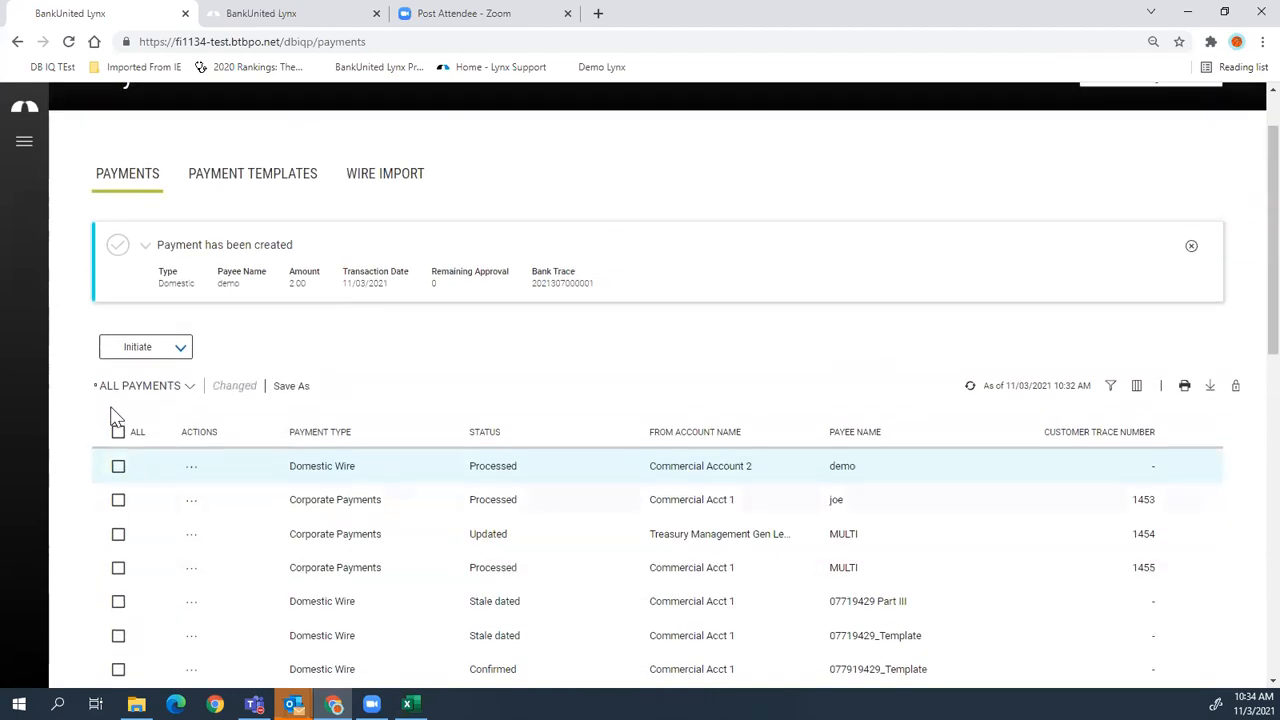
left_click(230, 190)
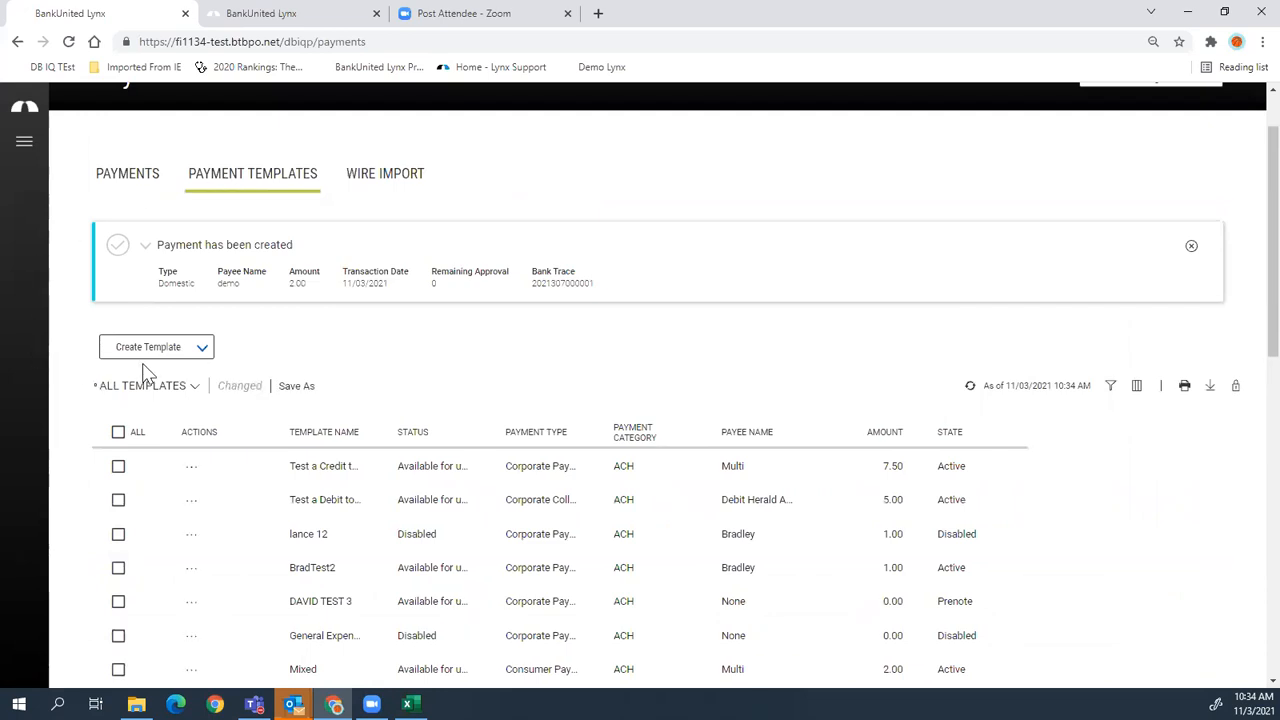
- Dismiss the payment-created notice and browse the Create Template and All Templates lists unchanged
left_click(1190, 248)
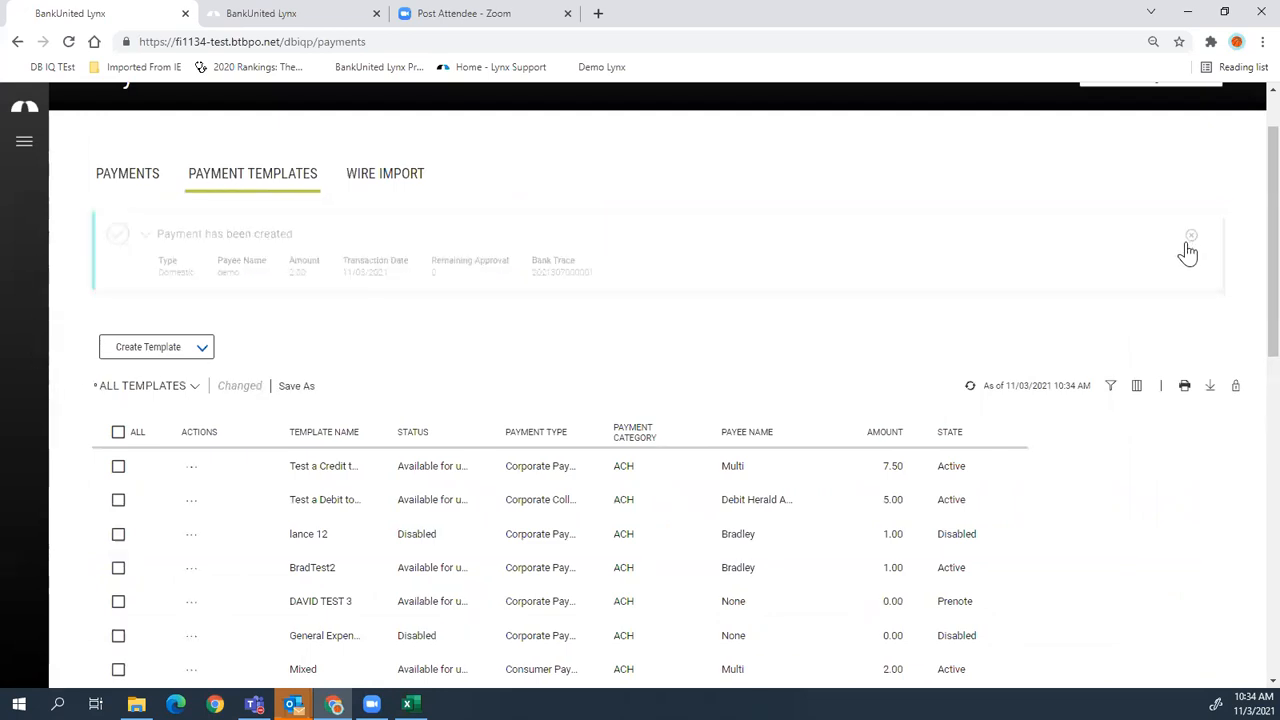
left_click(205, 251)
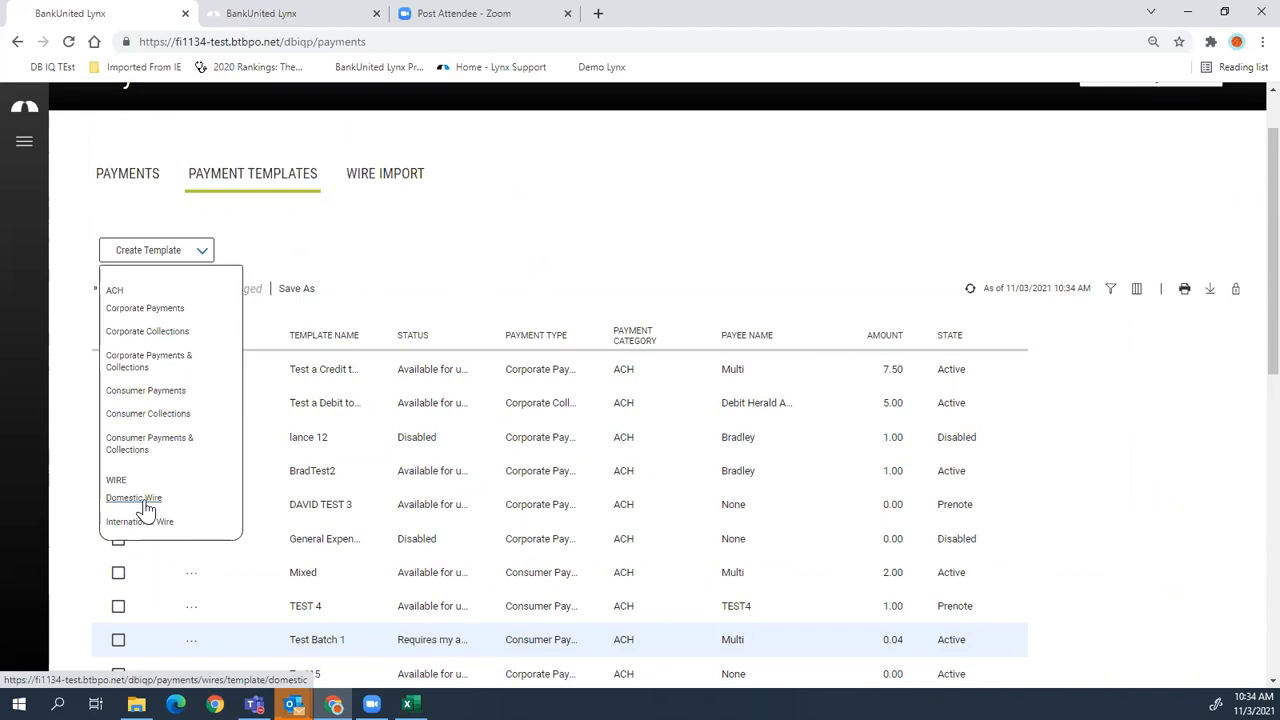
left_click(438, 257)
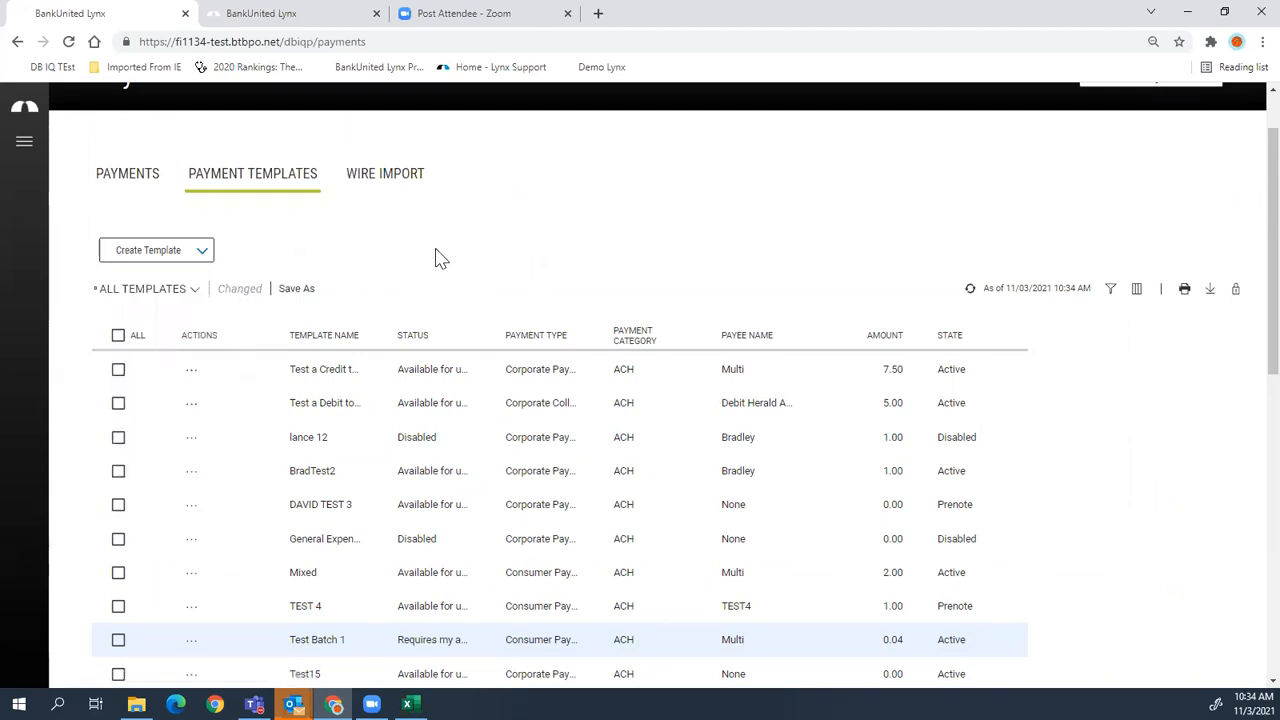
left_click(185, 290)
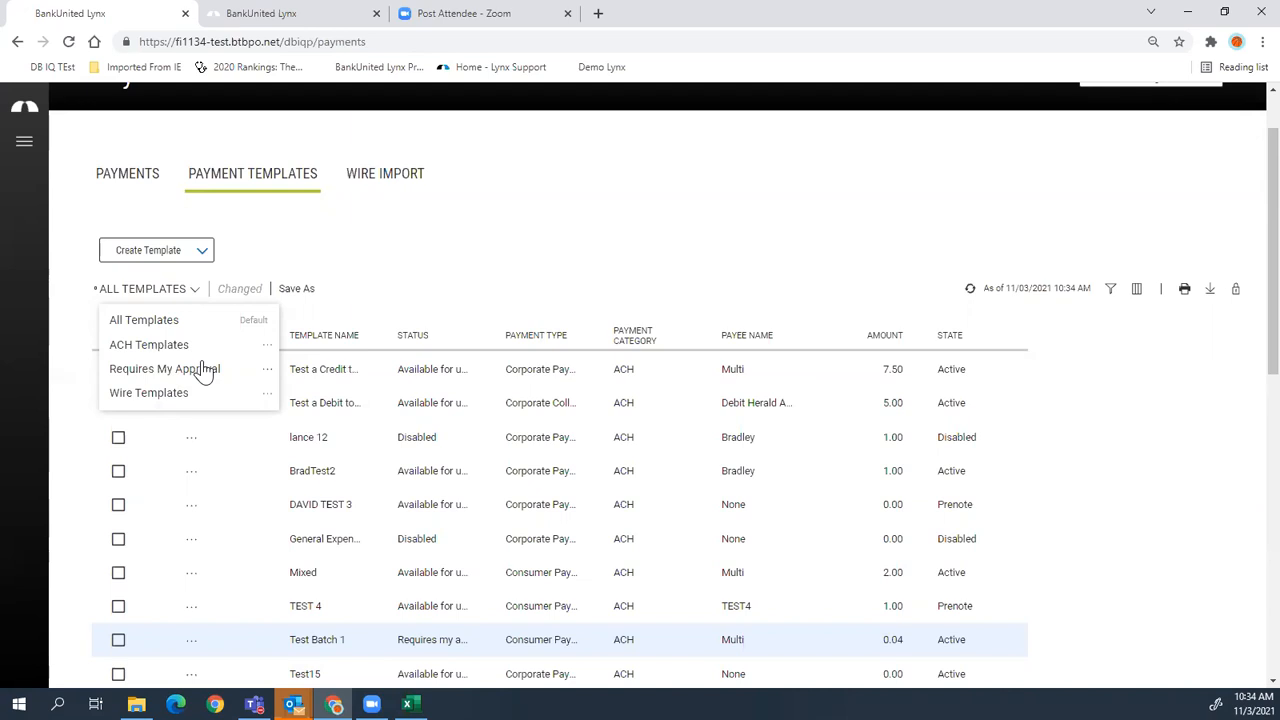
left_click(445, 250)
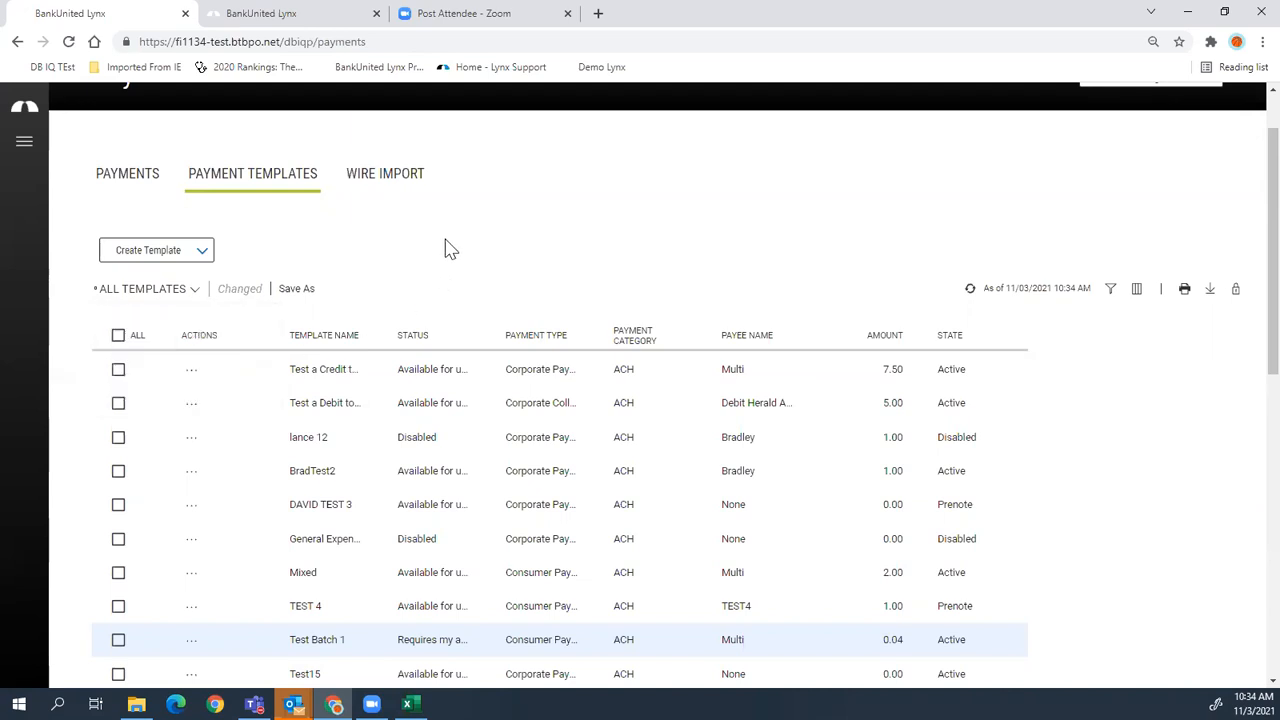
left_click(400, 175)
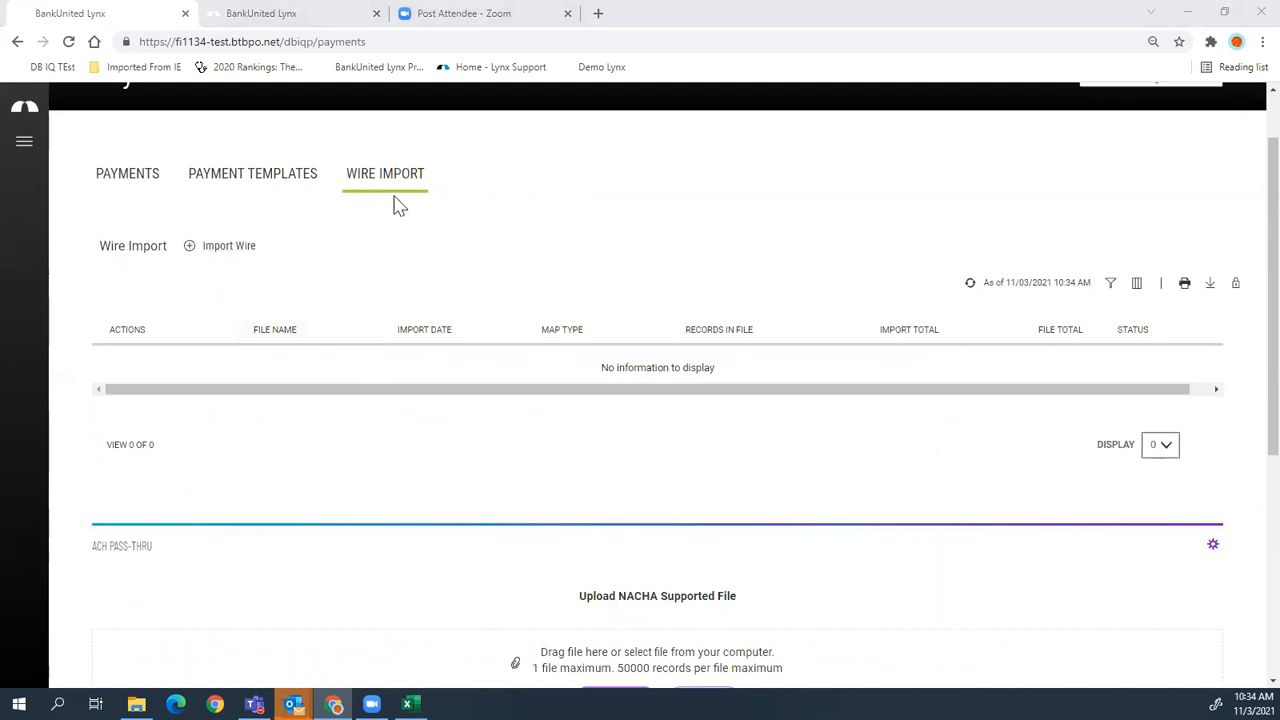
- Start a wire import with the Domestic map, cancel it without a file, and return to Payments
left_click(240, 250)
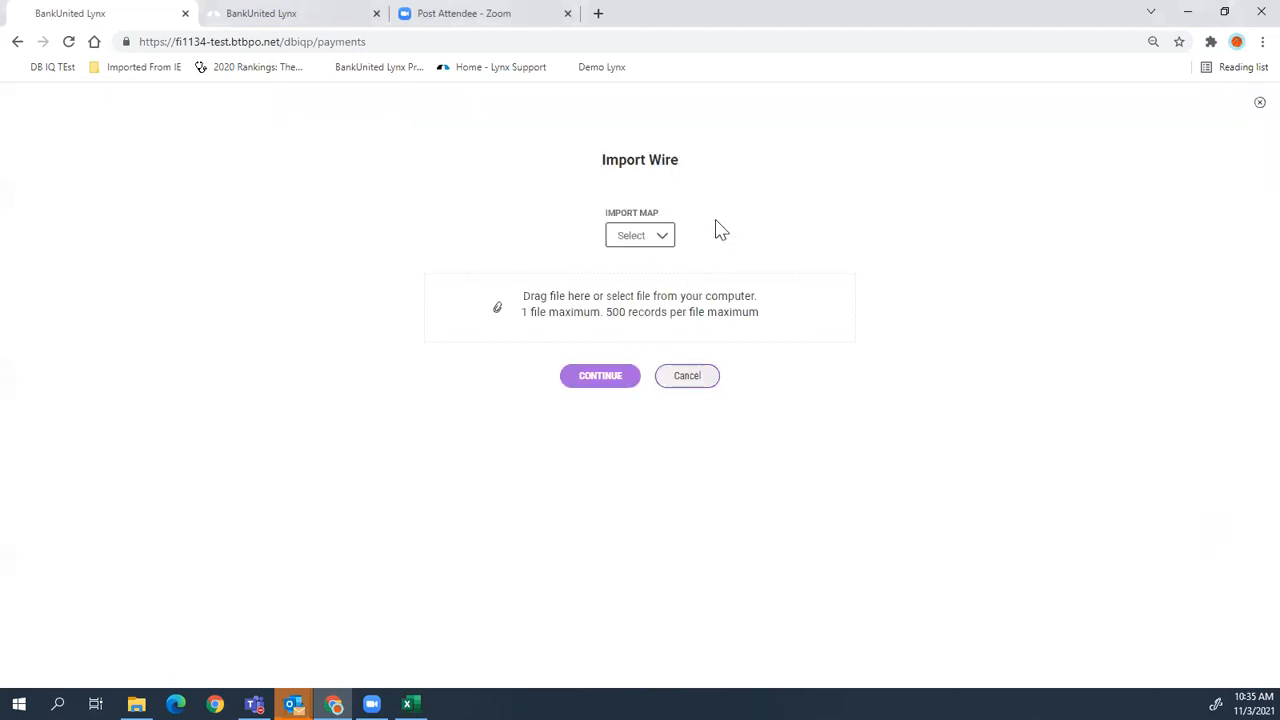
left_click(629, 238)
left_click(622, 292)
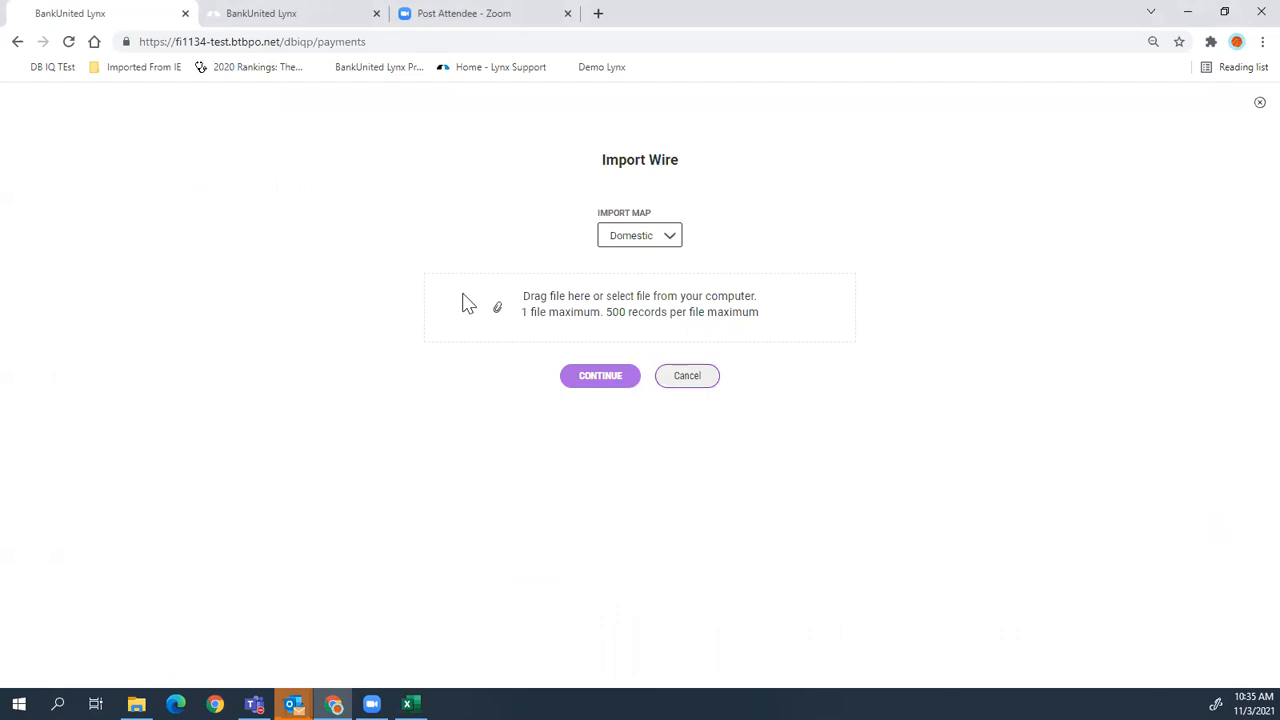
left_click(617, 300)
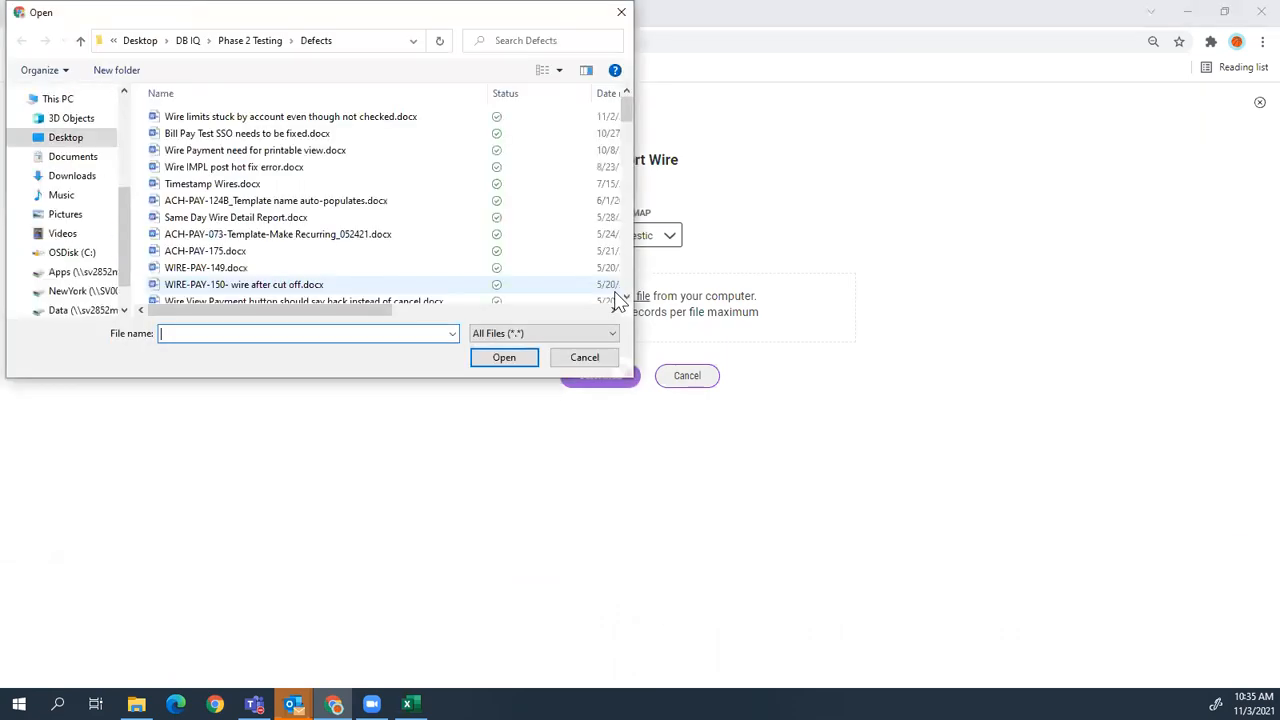
left_click(621, 12)
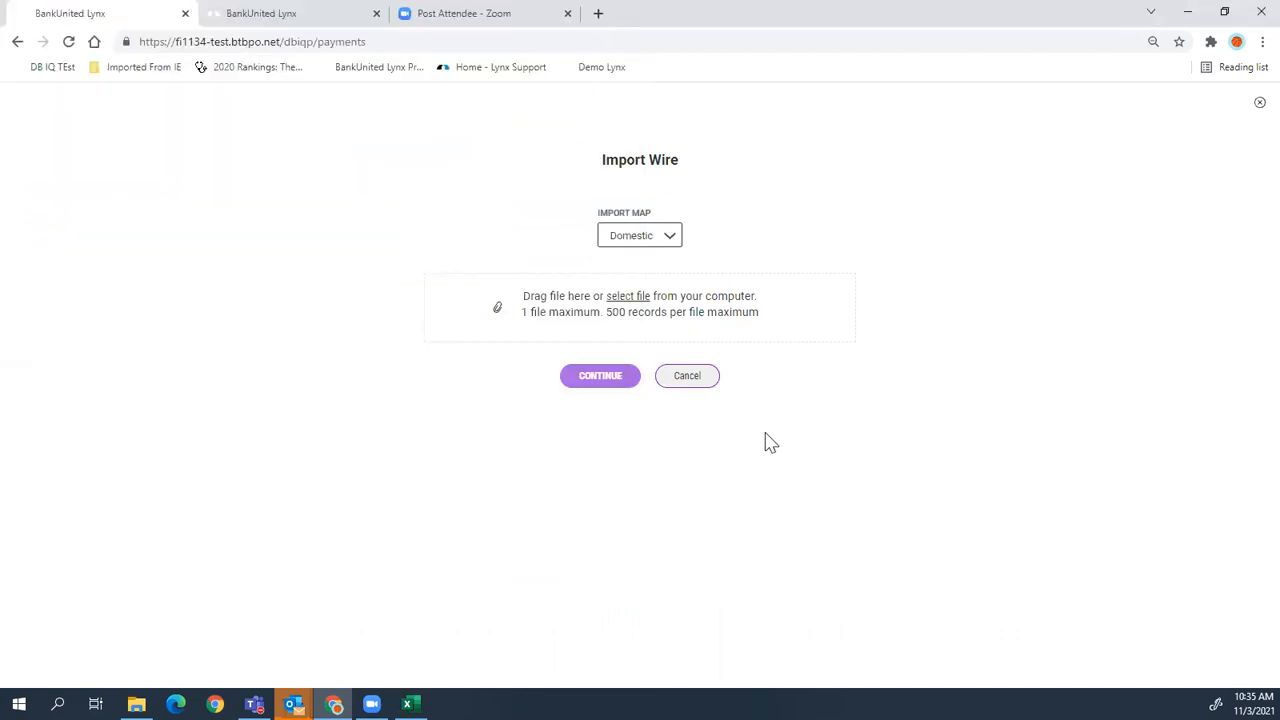
left_click(710, 384)
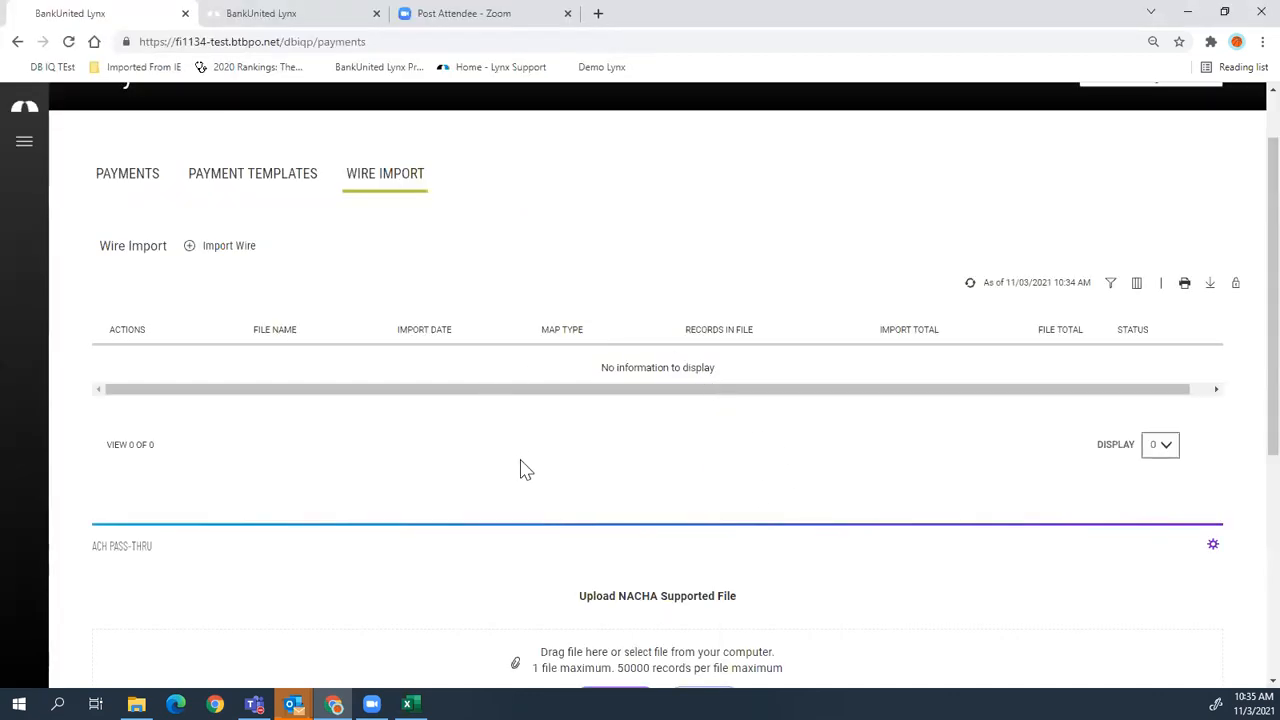
scroll(520, 472, "up", 2)
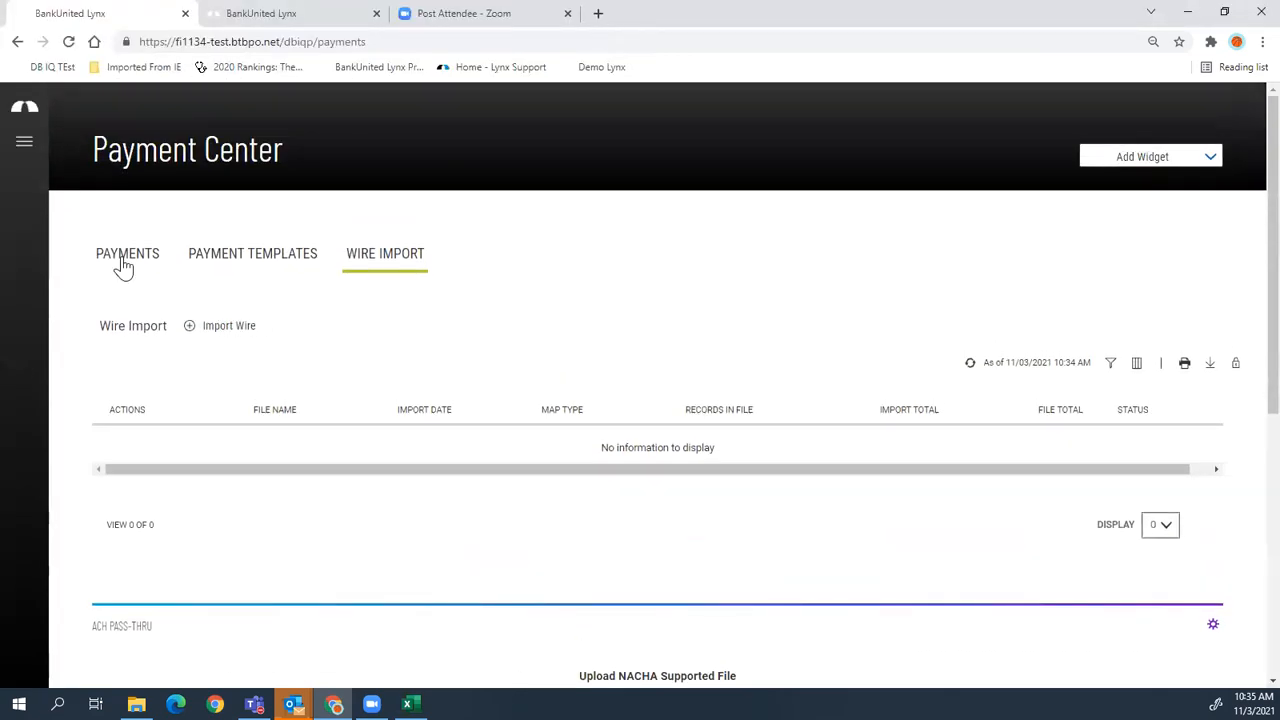
left_click(121, 262)
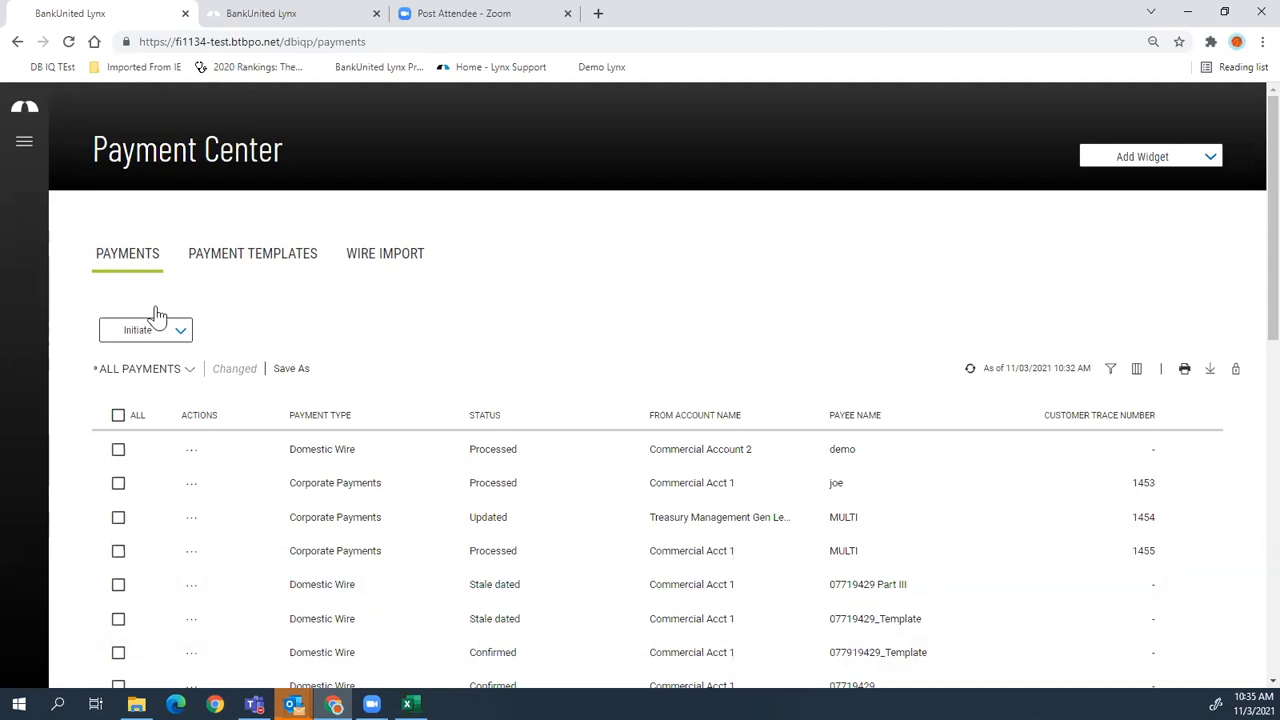
- Start a Corporate Payments ACH payment named 'payments' with the first ACH sender and a description
left_click(177, 333)
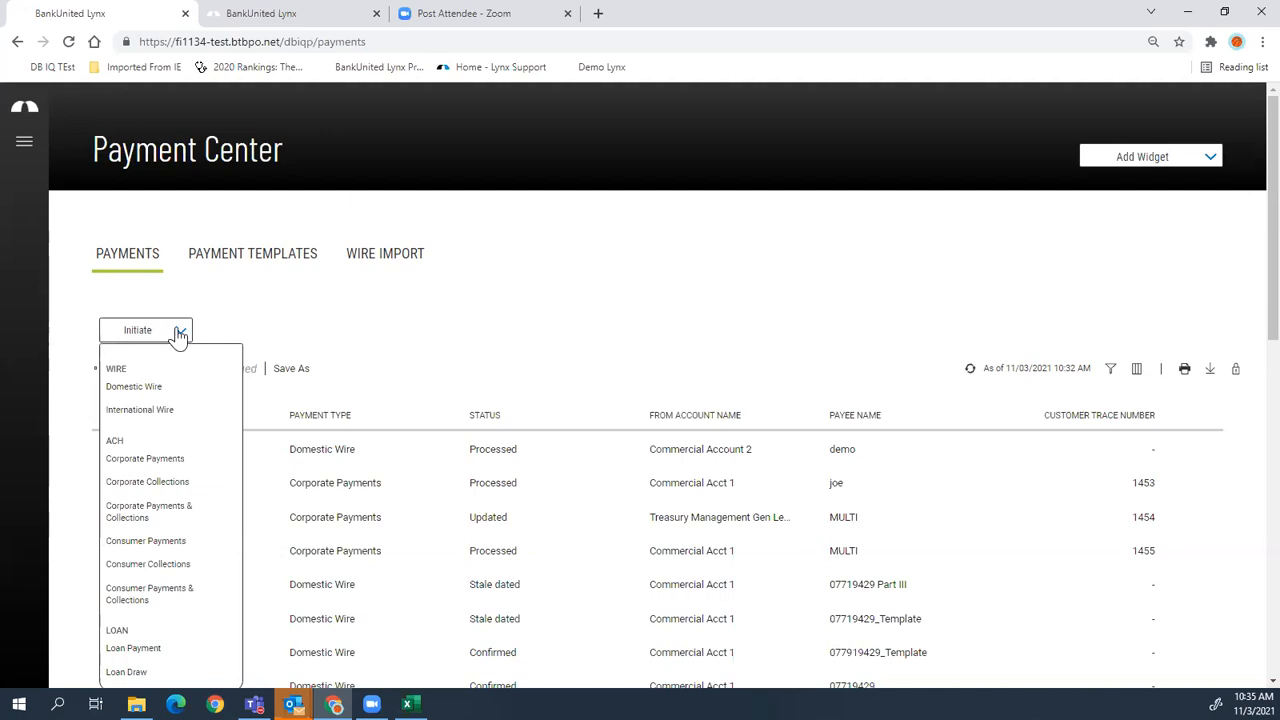
left_click(170, 460)
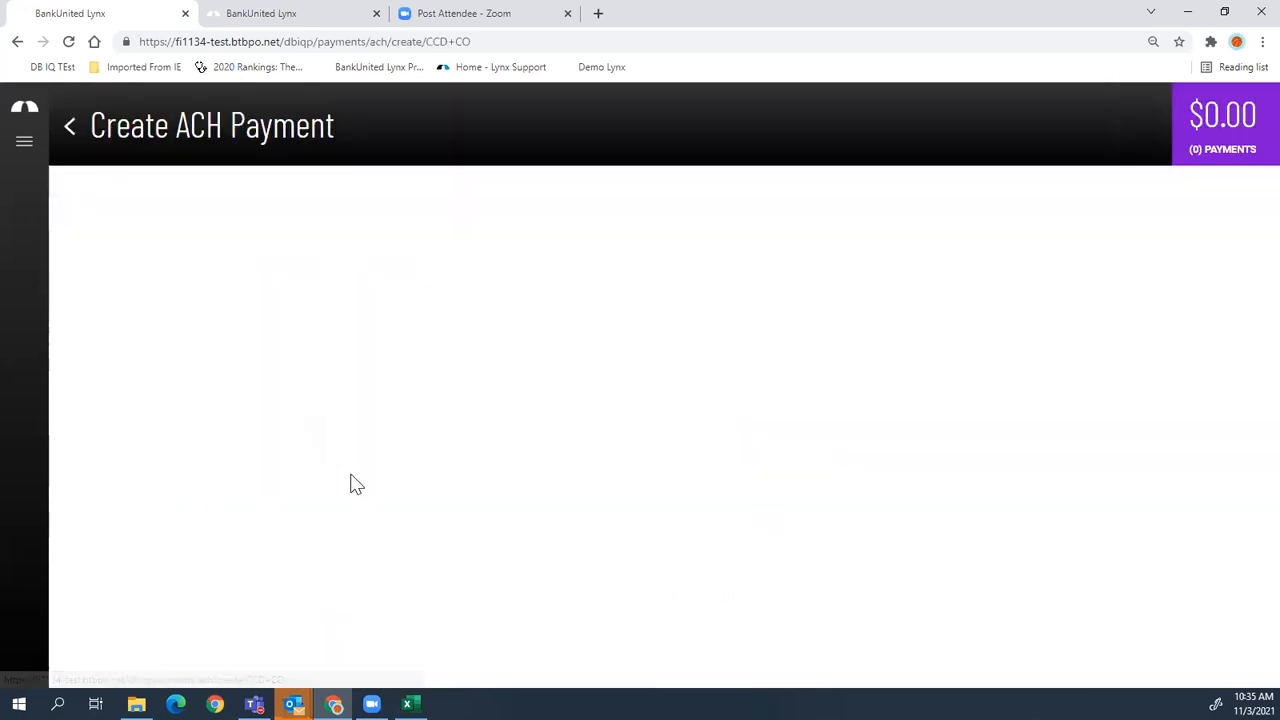
left_click(356, 231)
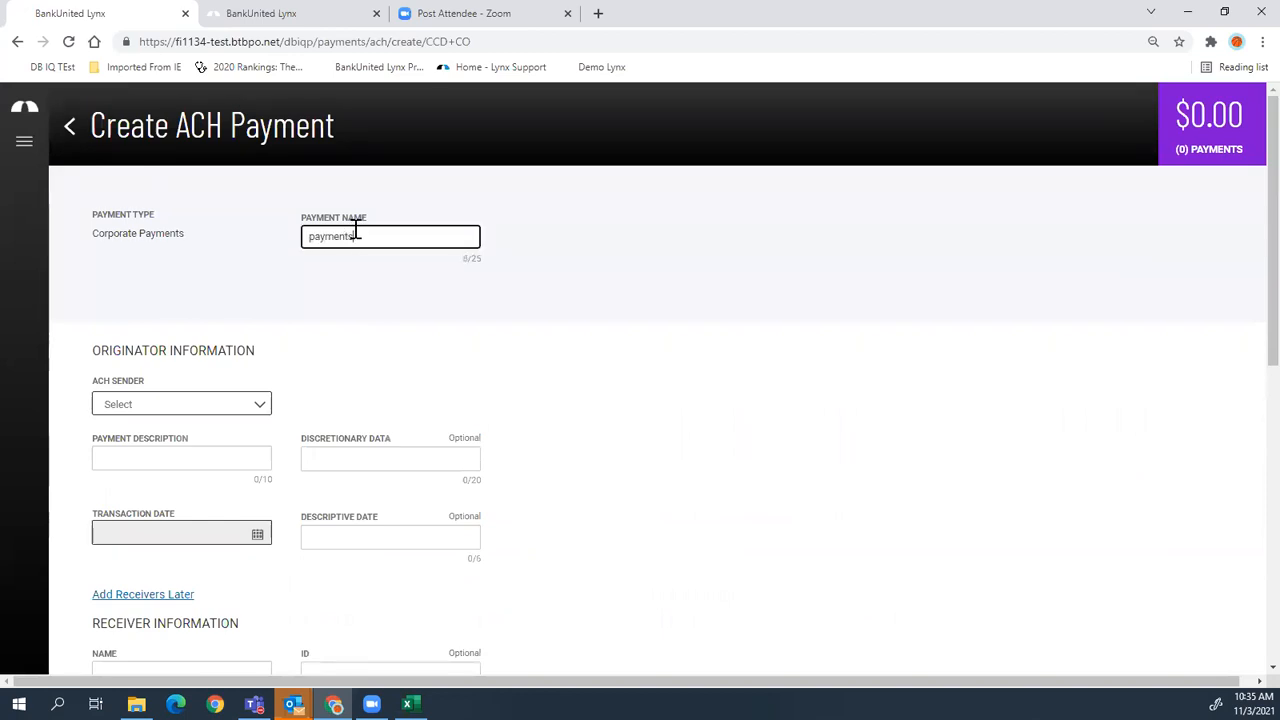
left_click(203, 408)
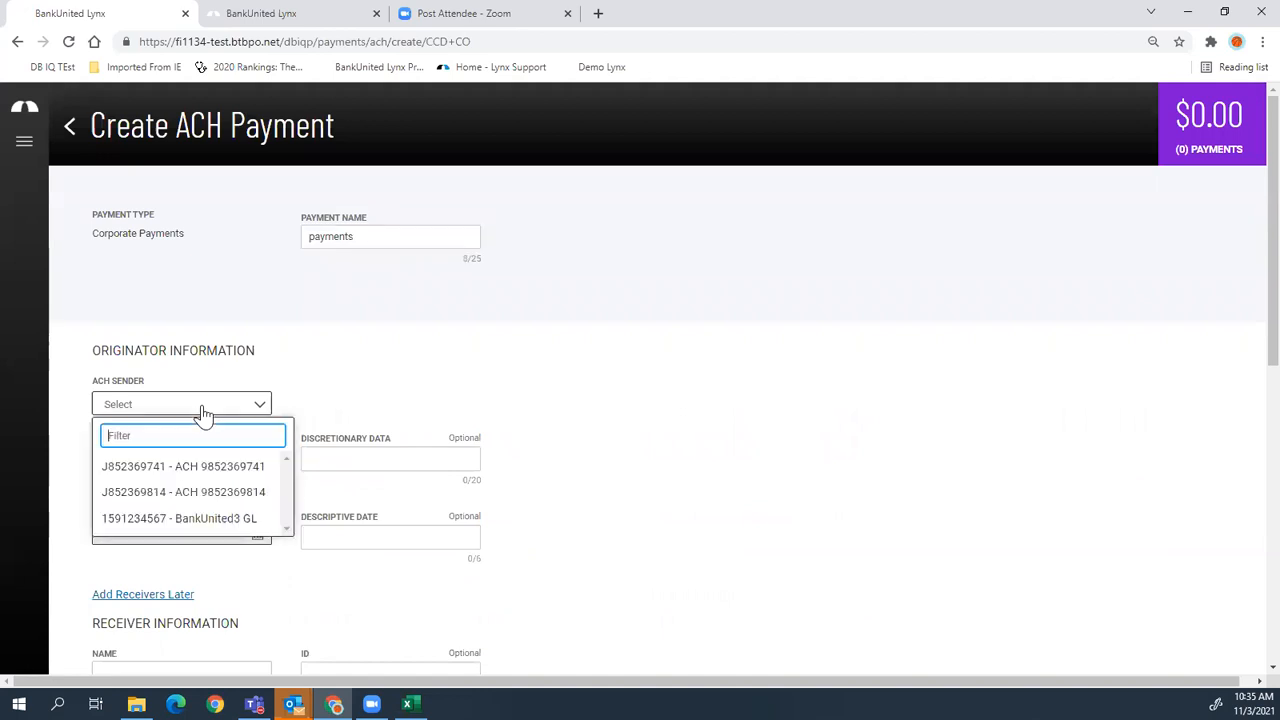
left_click(177, 469)
left_click(174, 455)
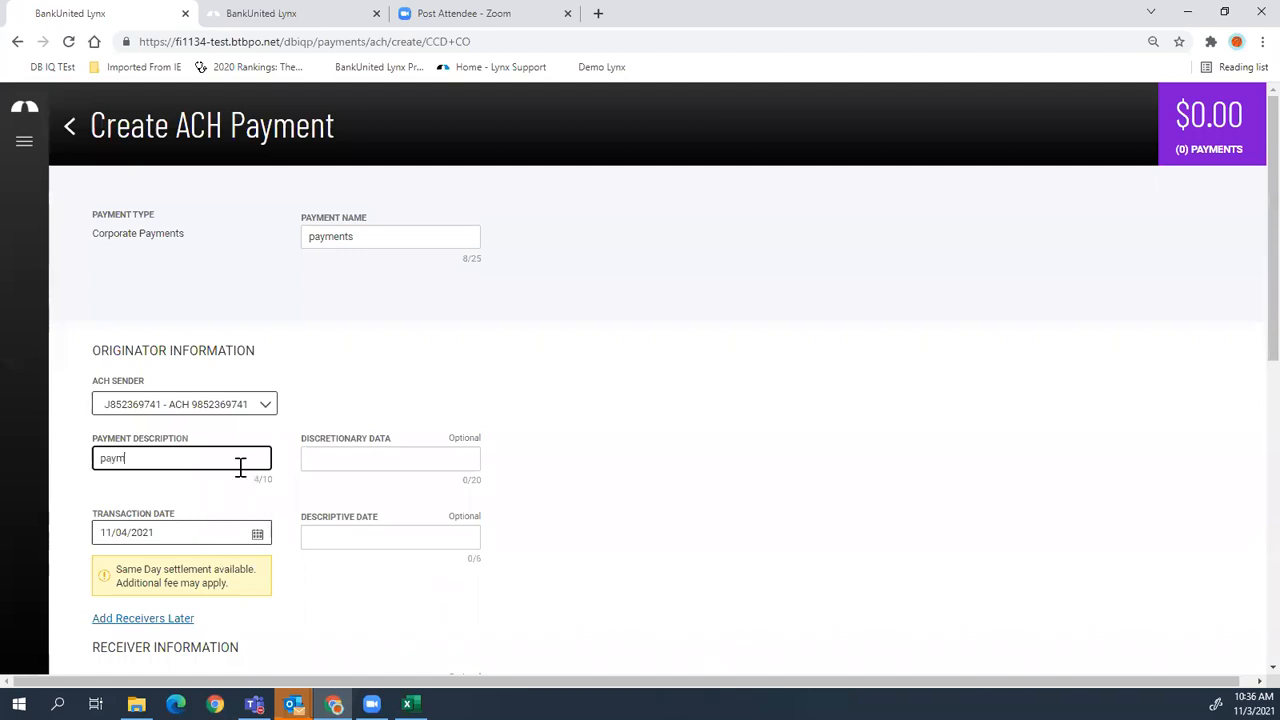
left_click(452, 440)
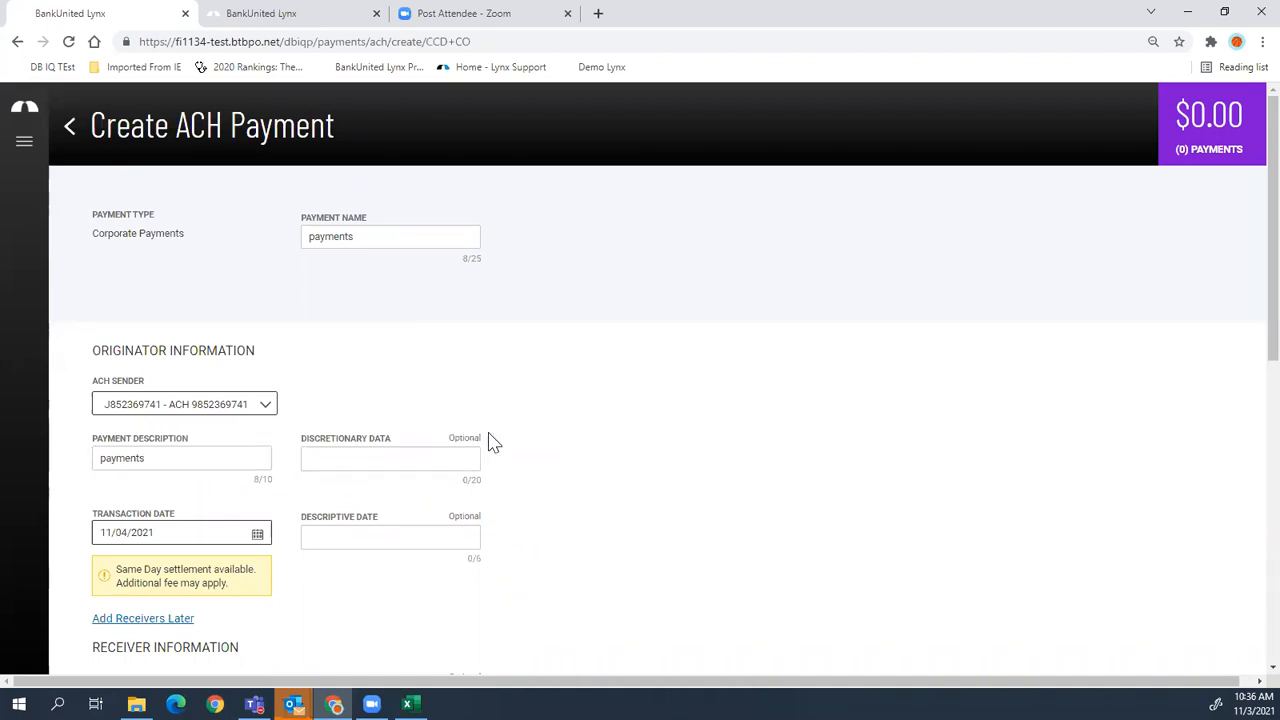
scroll(533, 458, "down", 1)
scroll(533, 458, "down", 3)
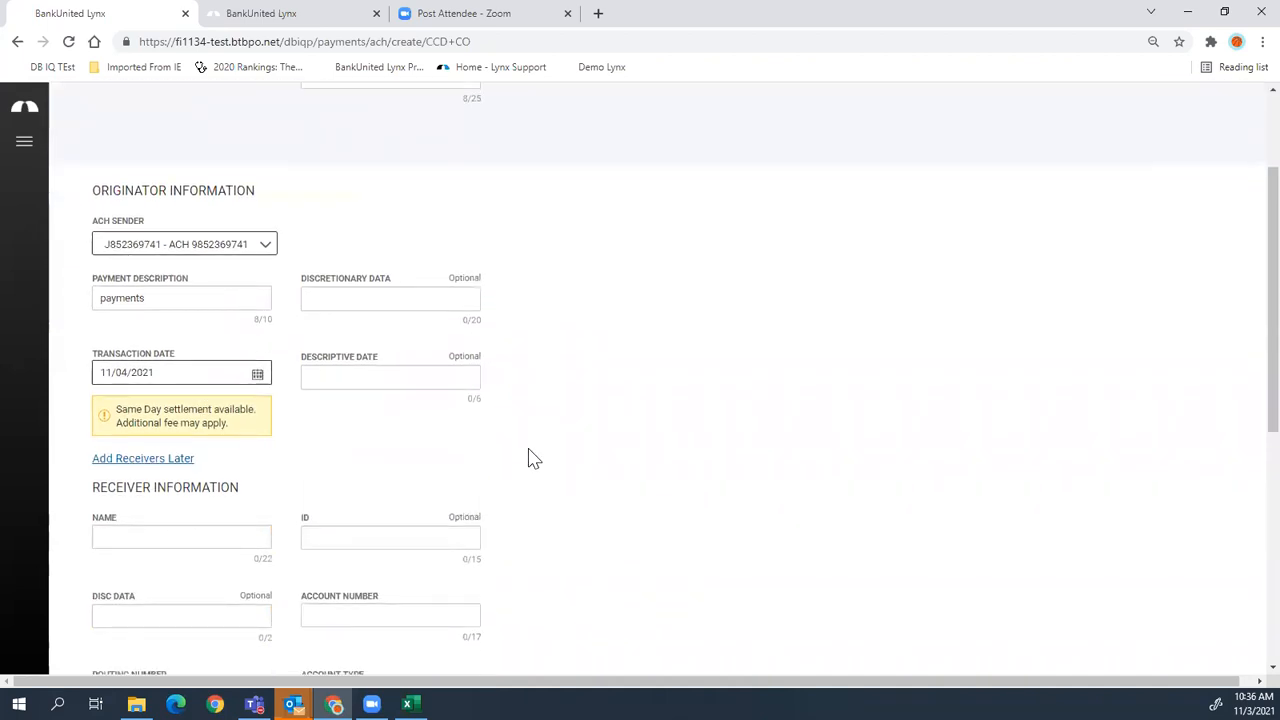
scroll(533, 458, "down", 2)
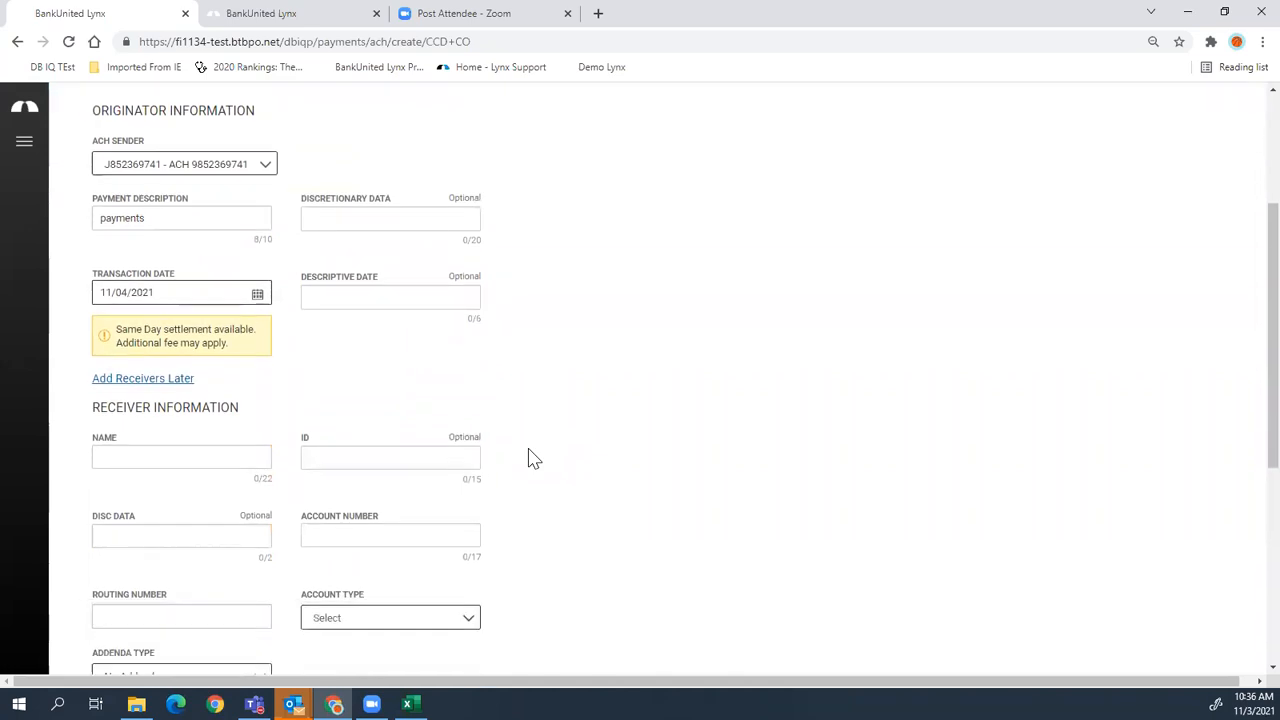
scroll(533, 458, "down", 2)
left_click(250, 378)
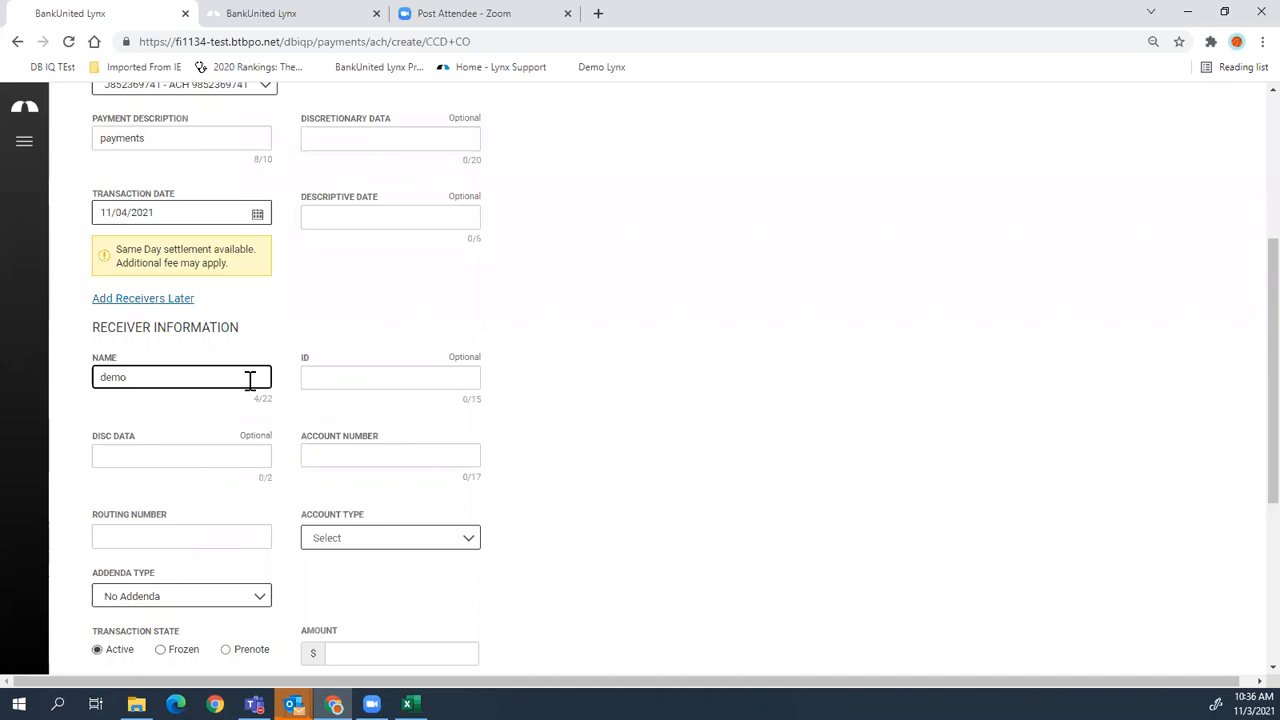
left_click(234, 537)
type("02140791")
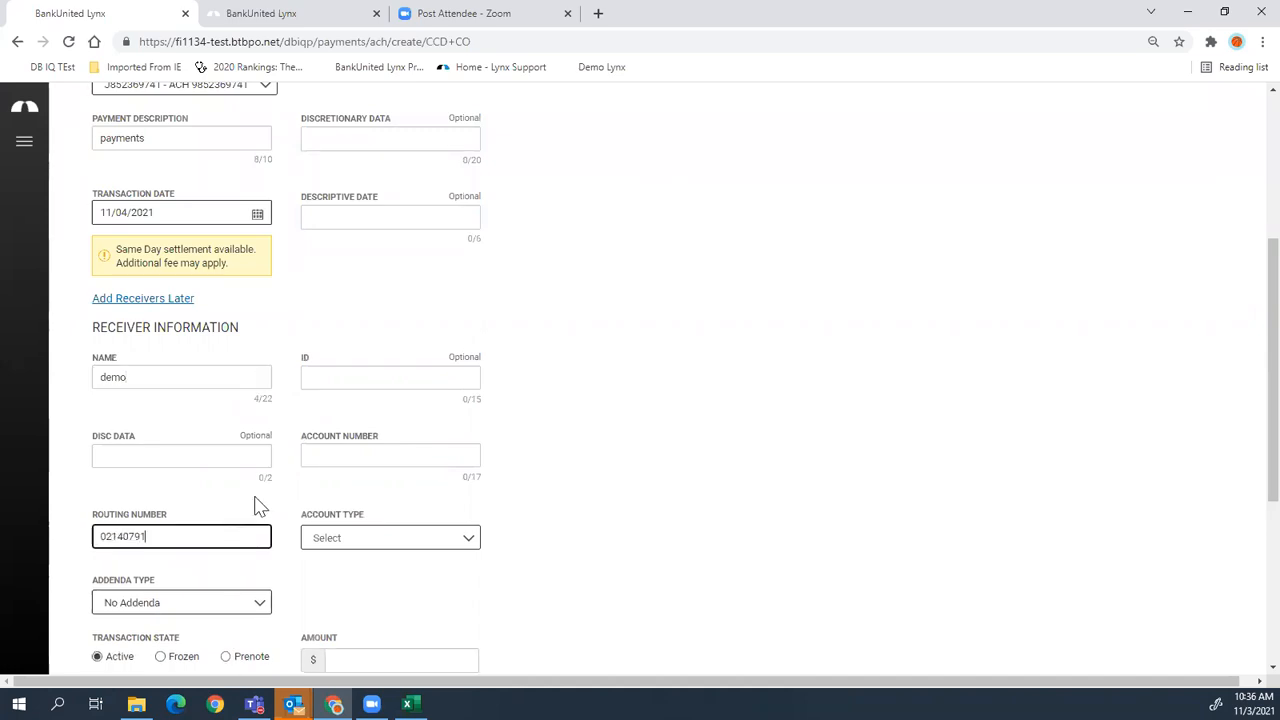
left_click(398, 536)
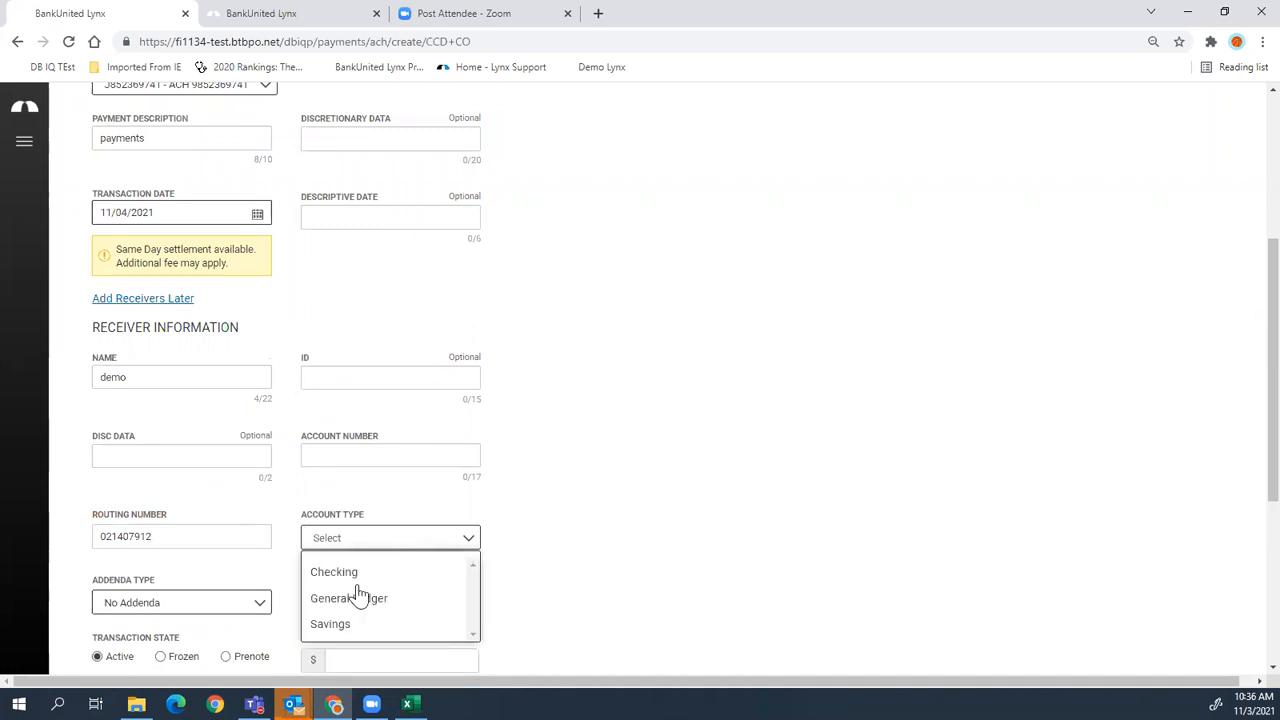
left_click(364, 574)
scroll(597, 554, "down", 3)
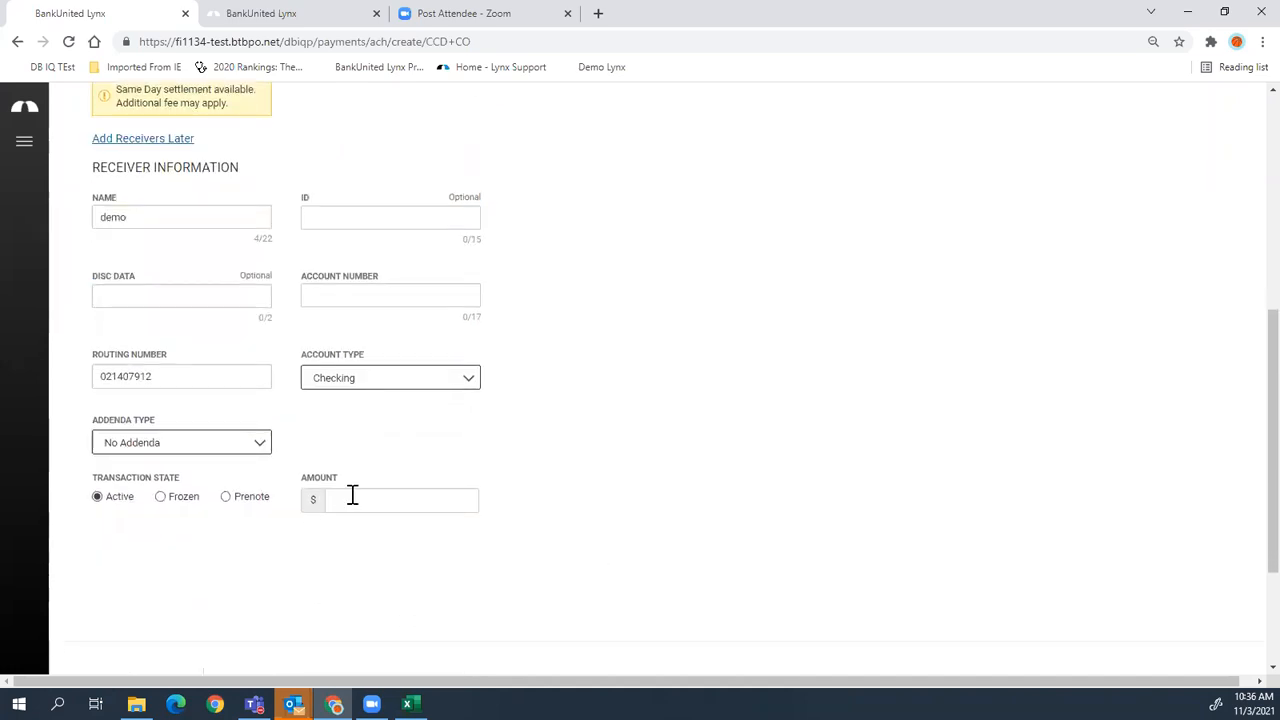
left_click(376, 288)
type("9876543210")
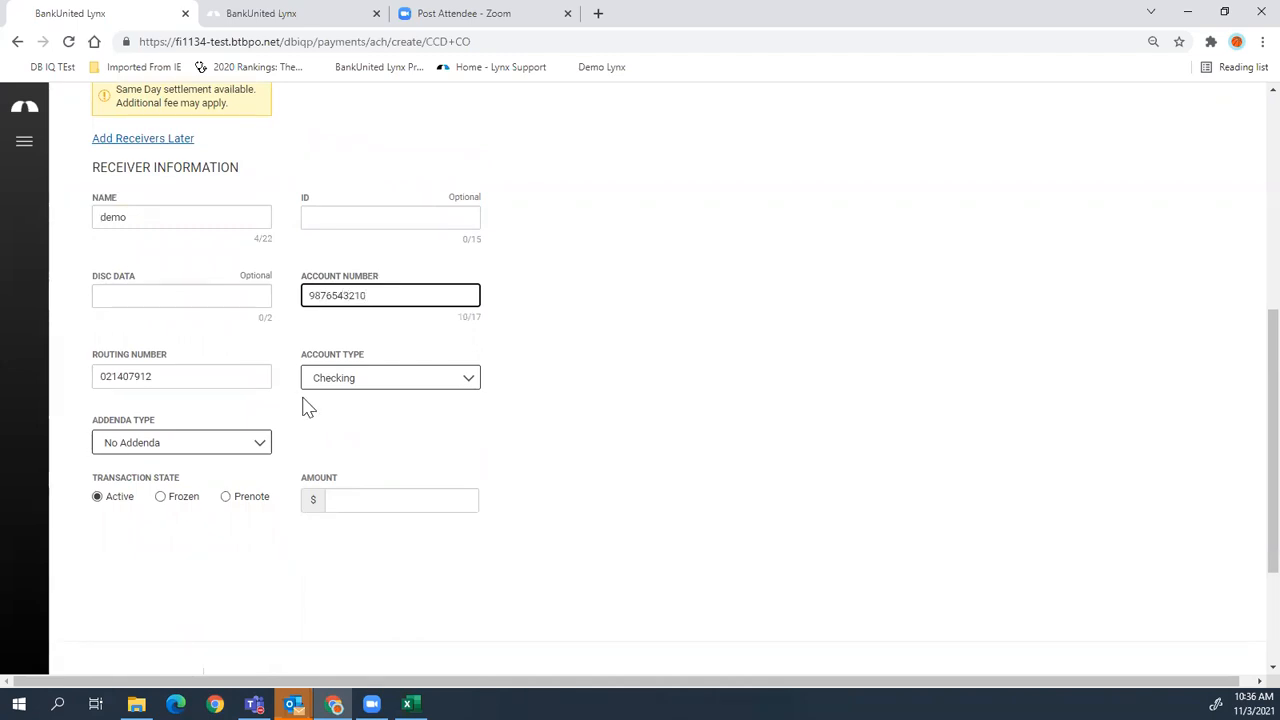
left_click(395, 500)
type("2")
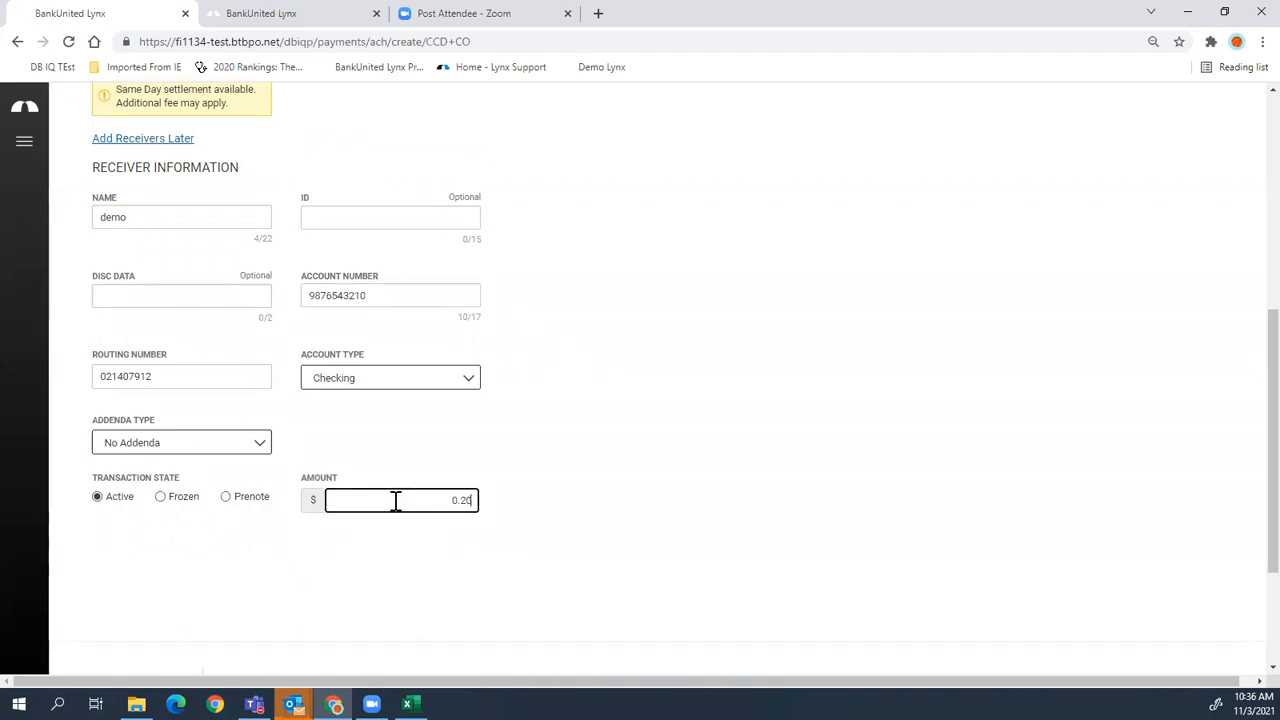
scroll(528, 510, "down", 2)
- Save the payment and start a second receiver named addl
left_click(305, 505)
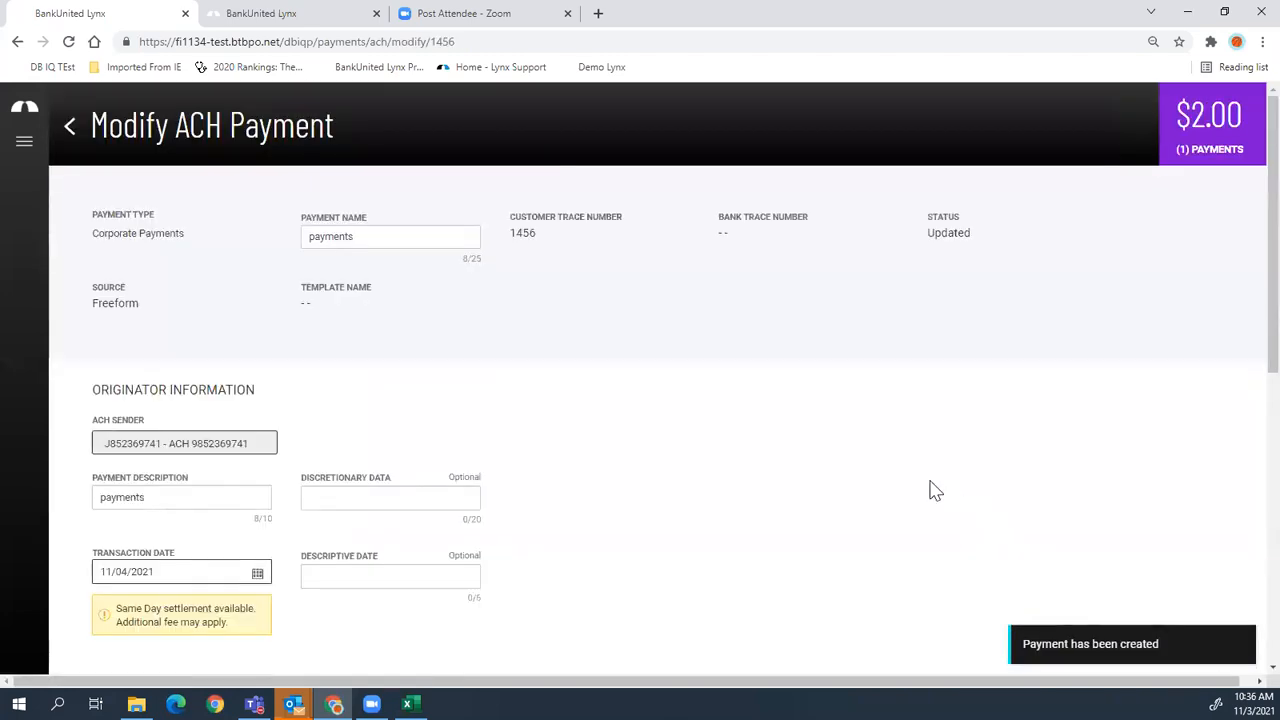
scroll(606, 386, "down", 2)
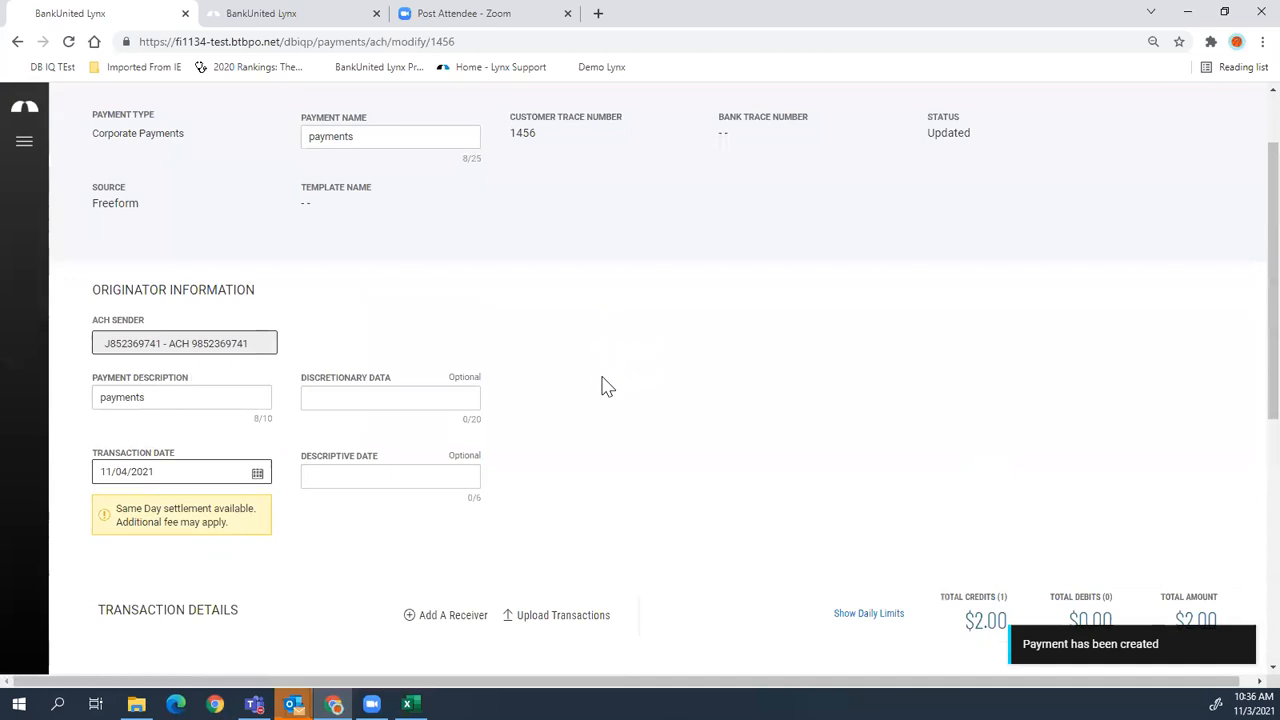
scroll(606, 386, "down", 1)
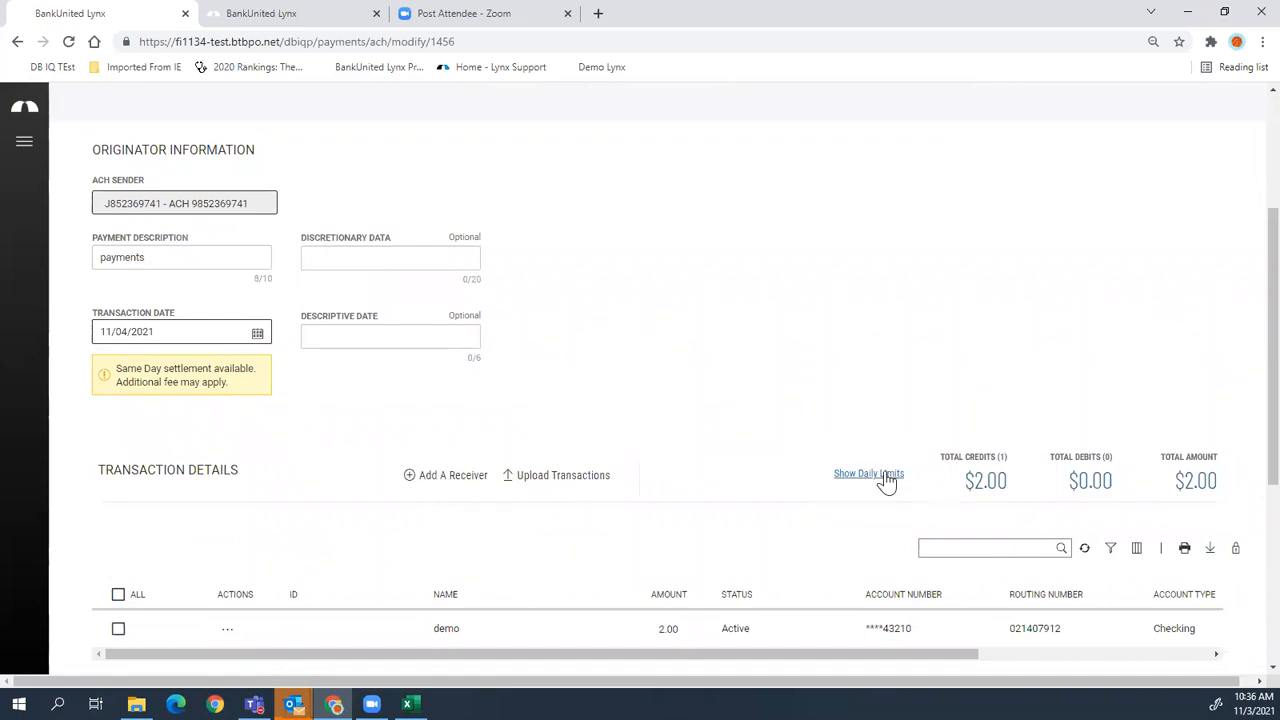
left_click(467, 476)
left_click(548, 236)
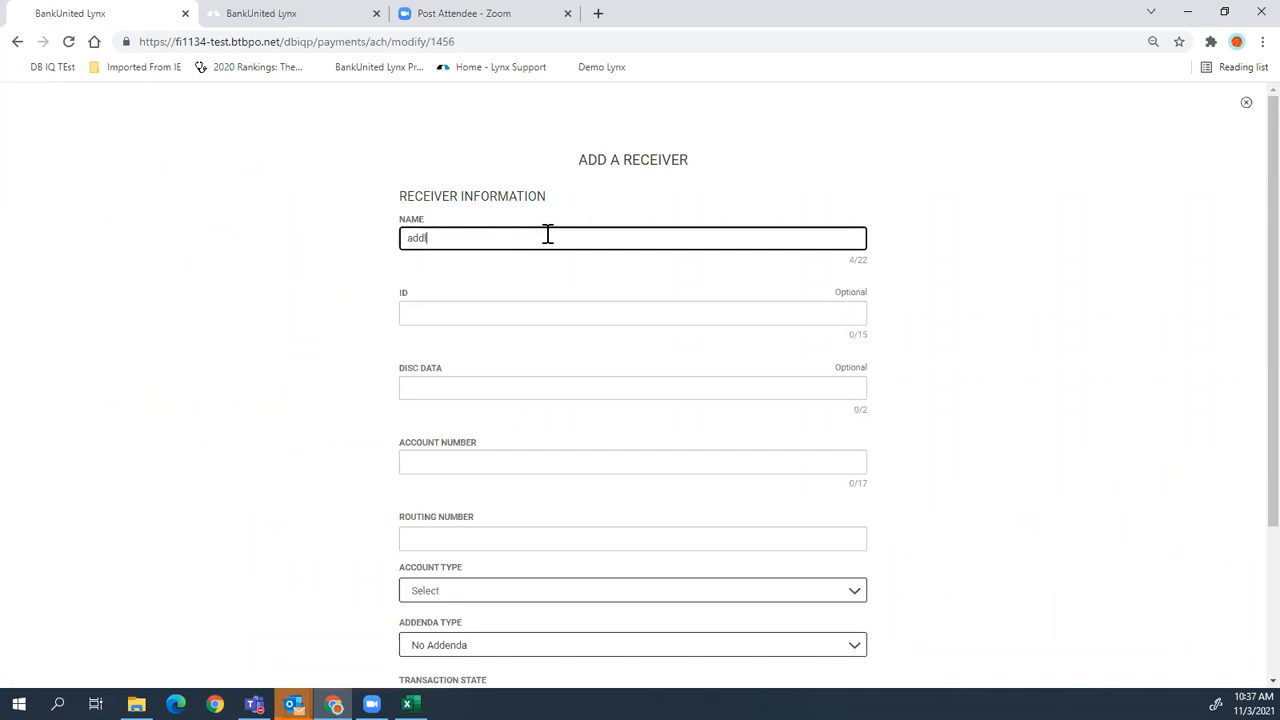
scroll(700, 440, "down", 1)
- Give receiver addl an account number, routing 02100, Checking type and amount 3.50, then add it
left_click(598, 381)
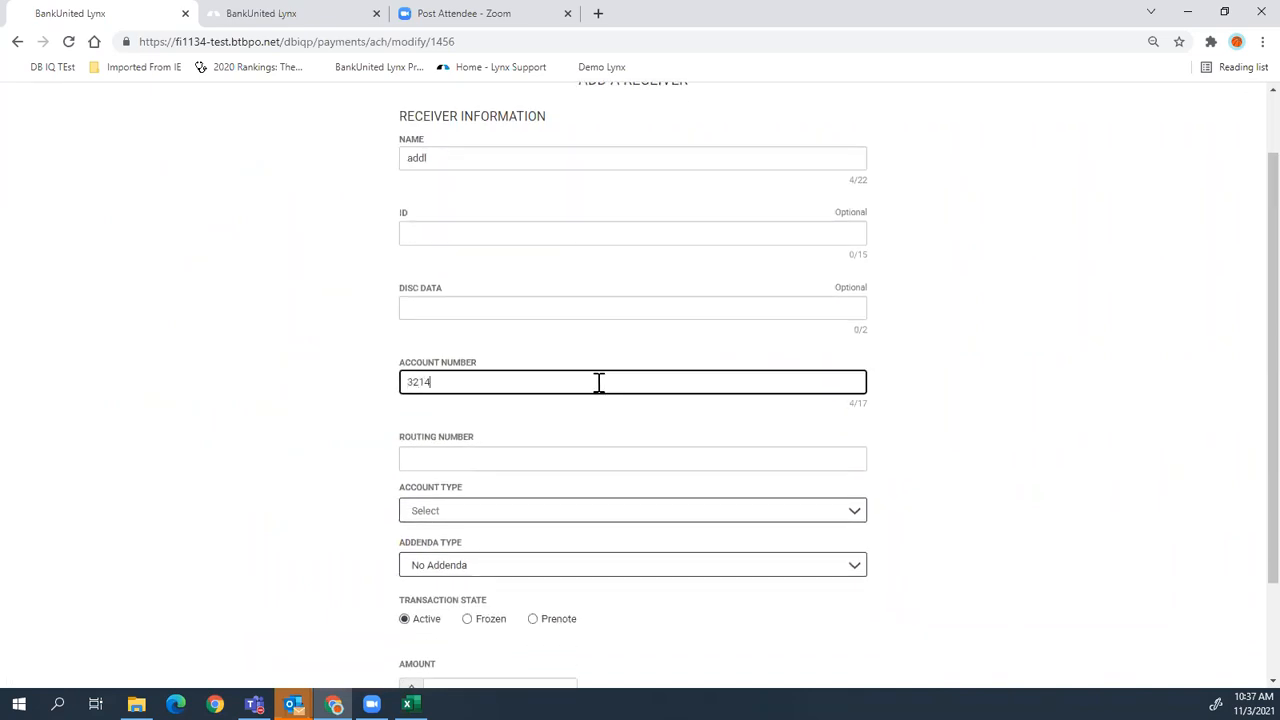
left_click(646, 459)
type("021000089")
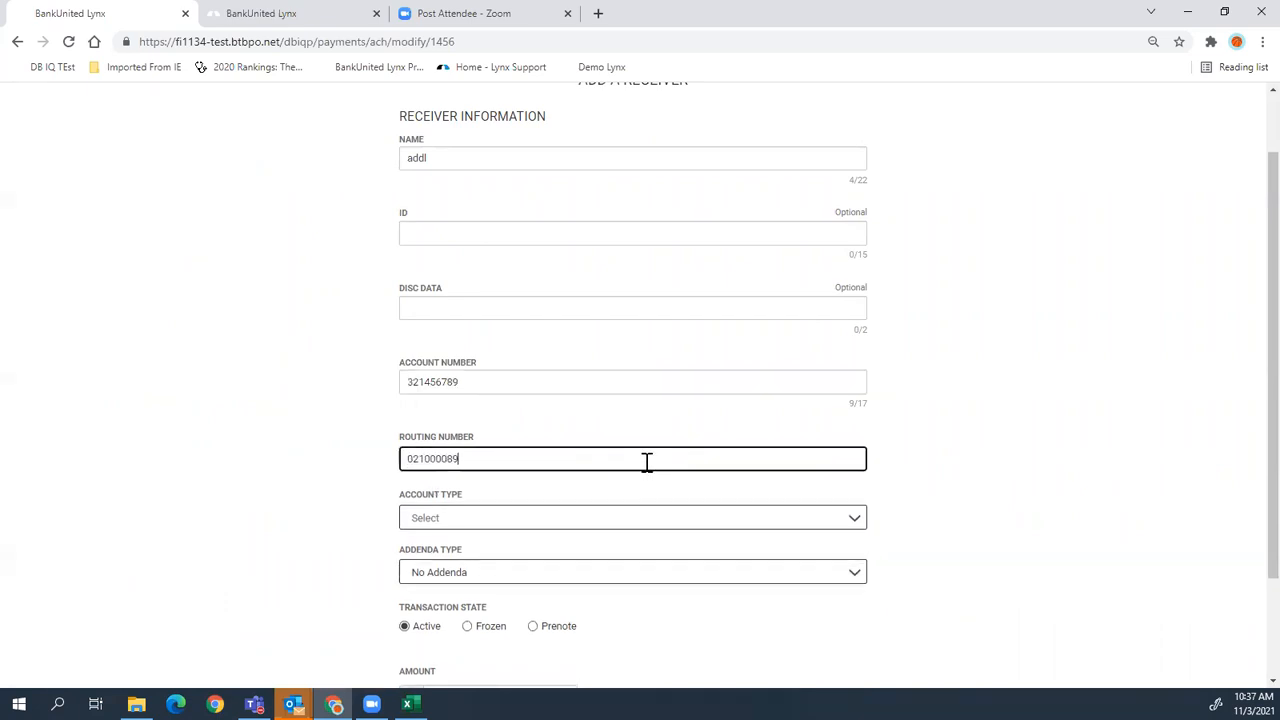
left_click(580, 520)
left_click(512, 553)
scroll(640, 580, "down", 2)
left_click(477, 561)
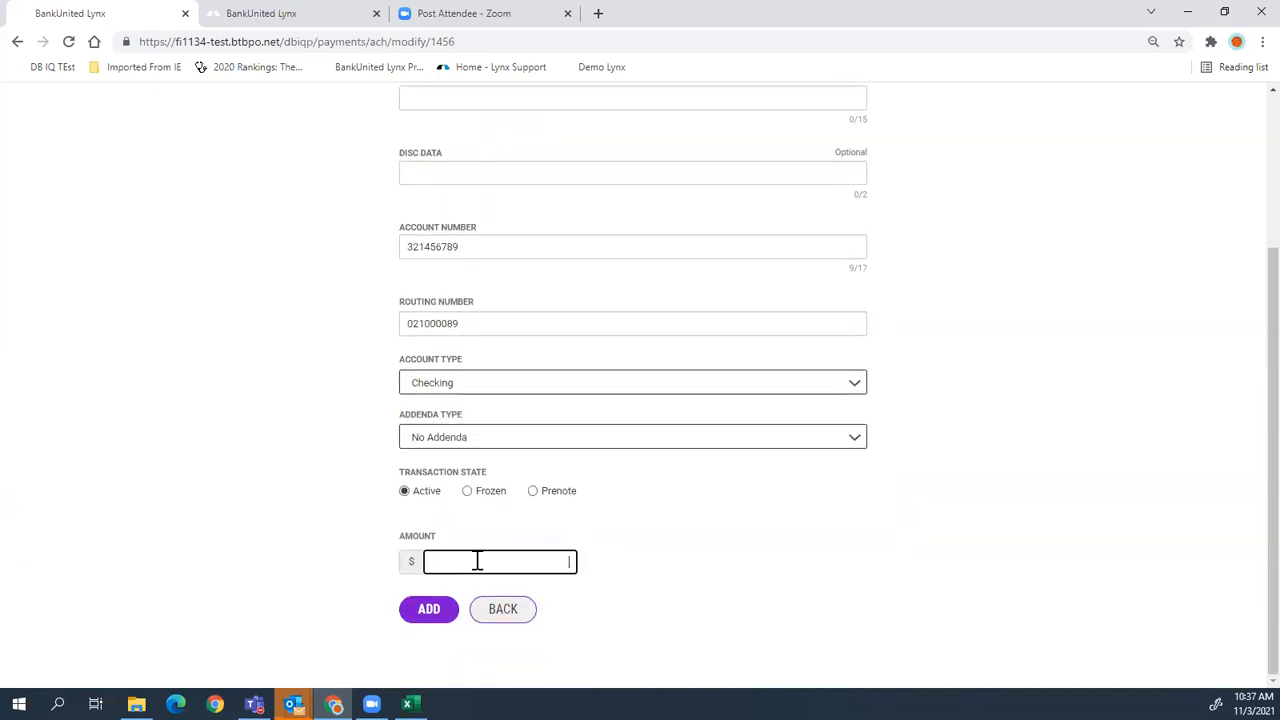
type("350")
left_click(429, 616)
- Send the $5.50 ACH payment
scroll(851, 452, "down", 5)
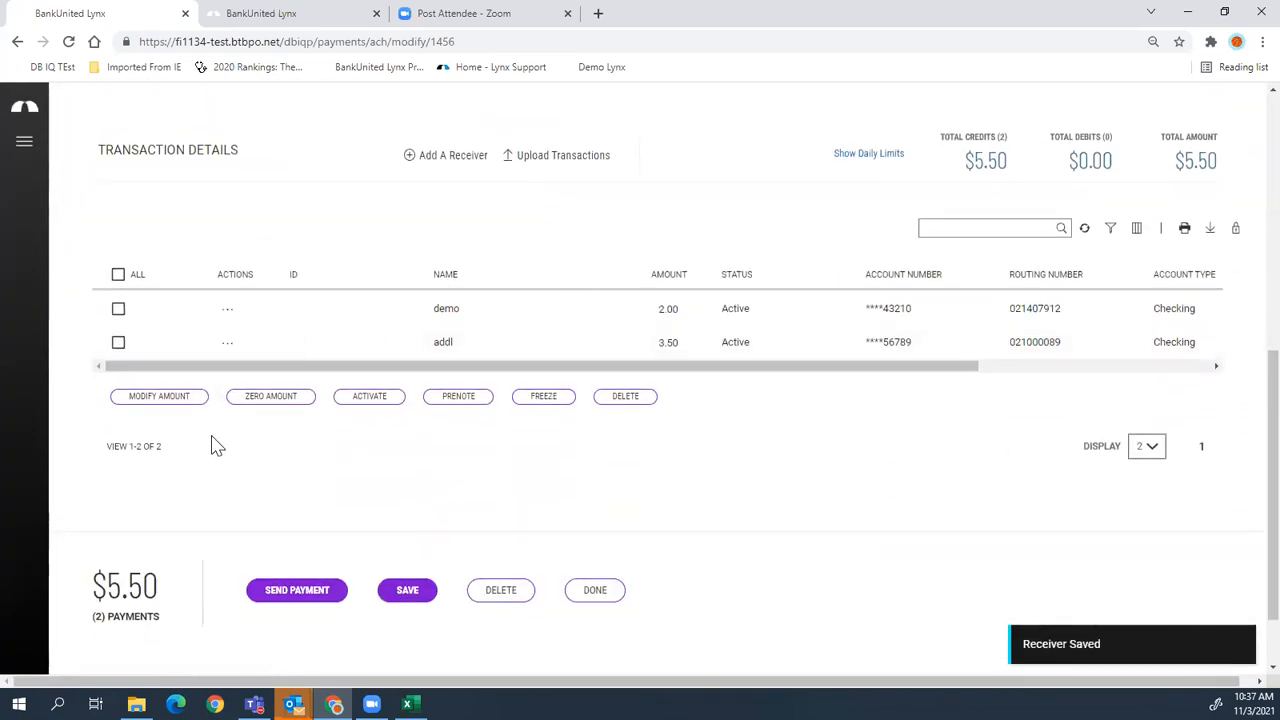
scroll(200, 480, "down", 1)
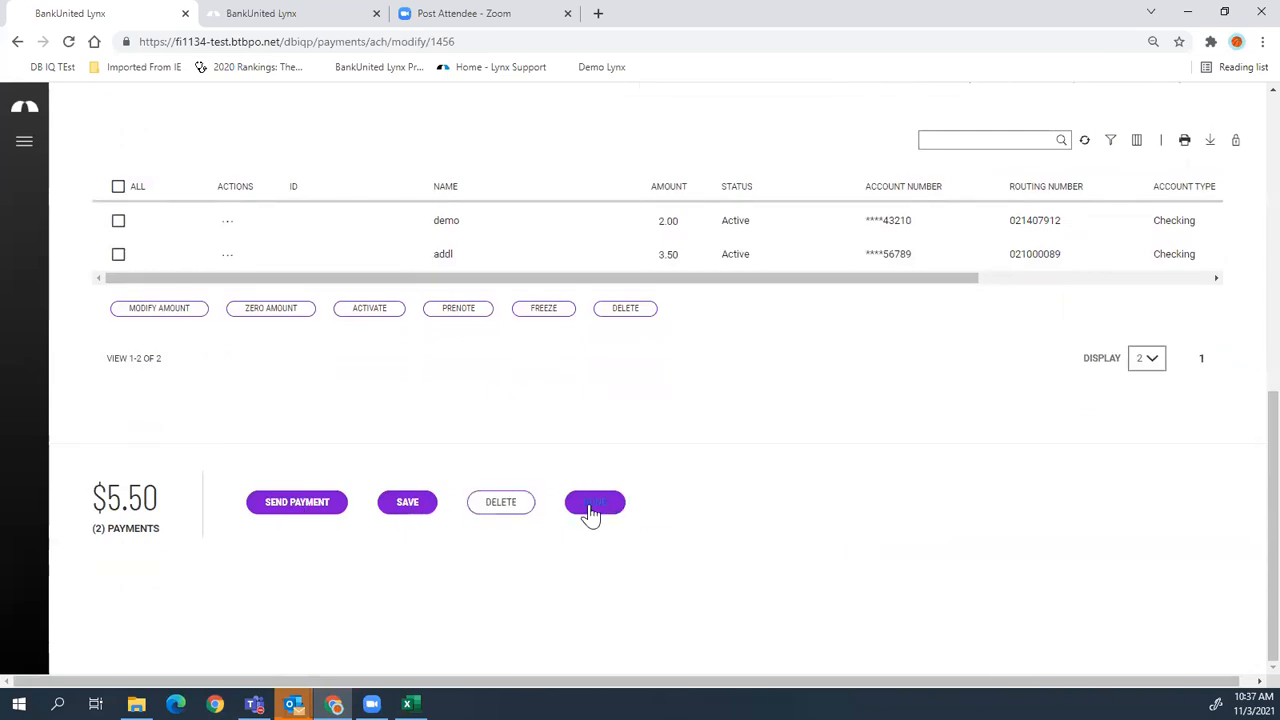
left_click(312, 505)
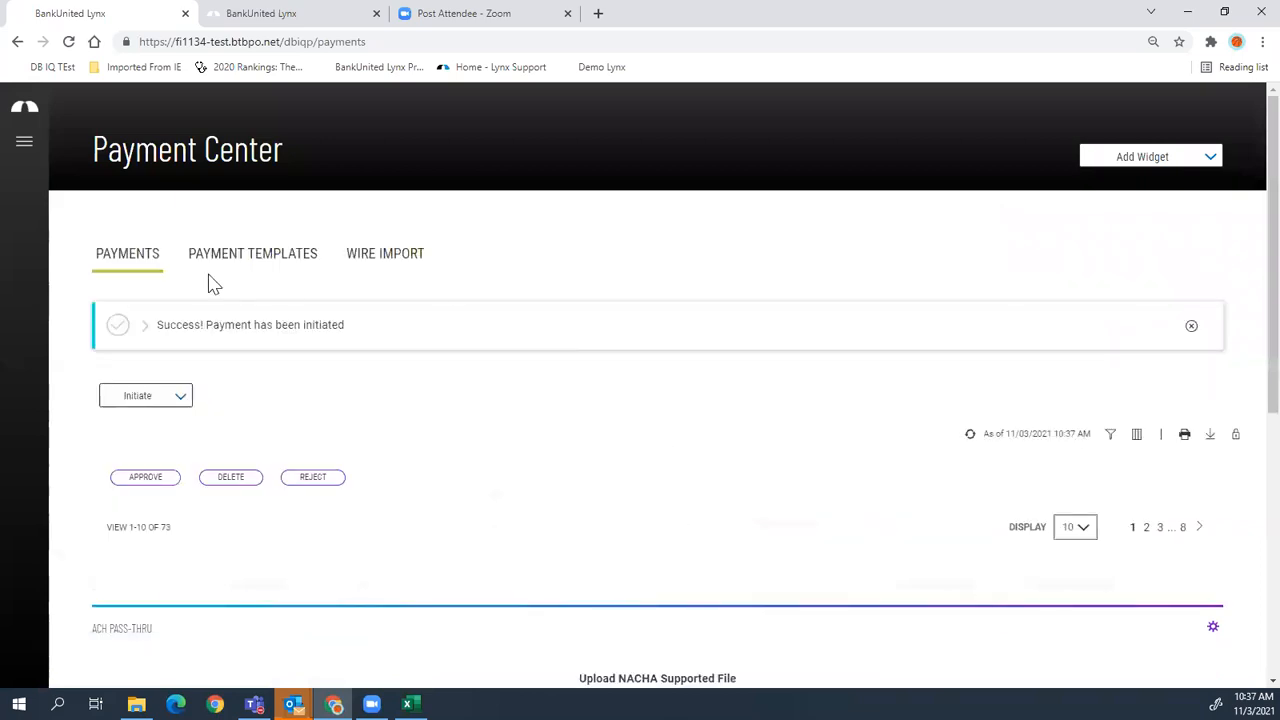
- Expand the success banner's payment details and filter the payments list to ACH only
left_click(145, 330)
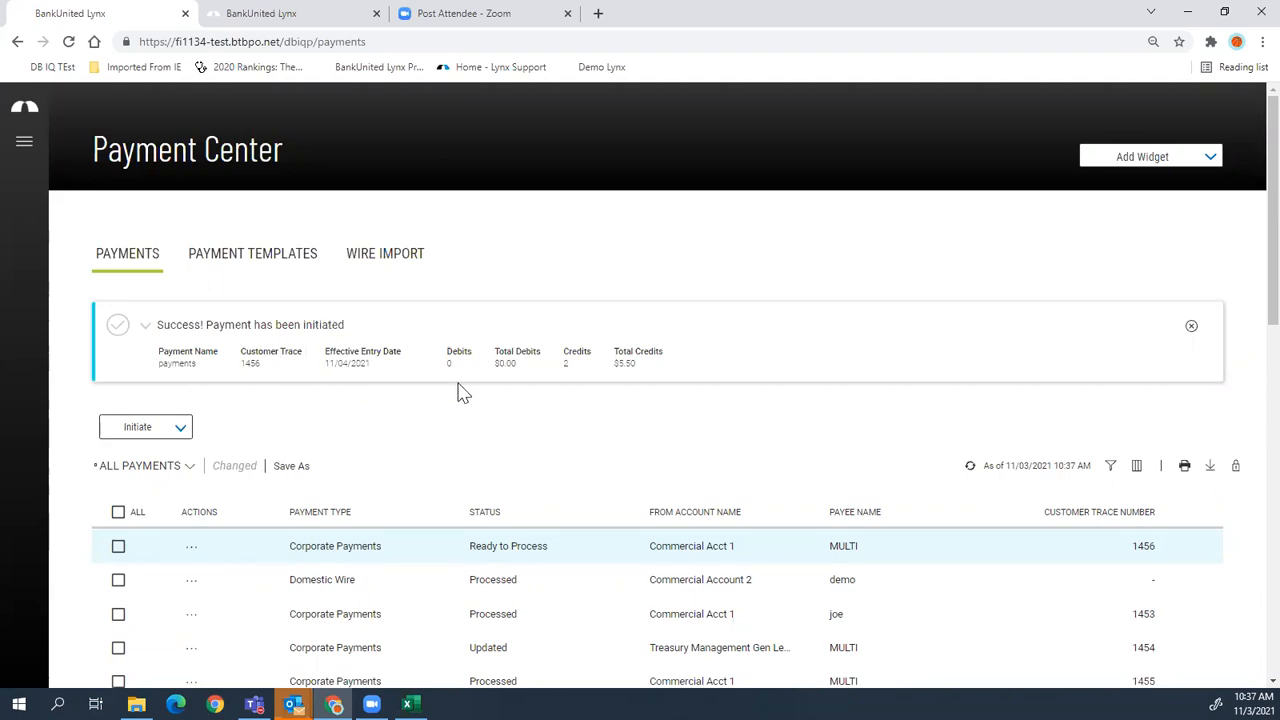
scroll(465, 390, "down", 2)
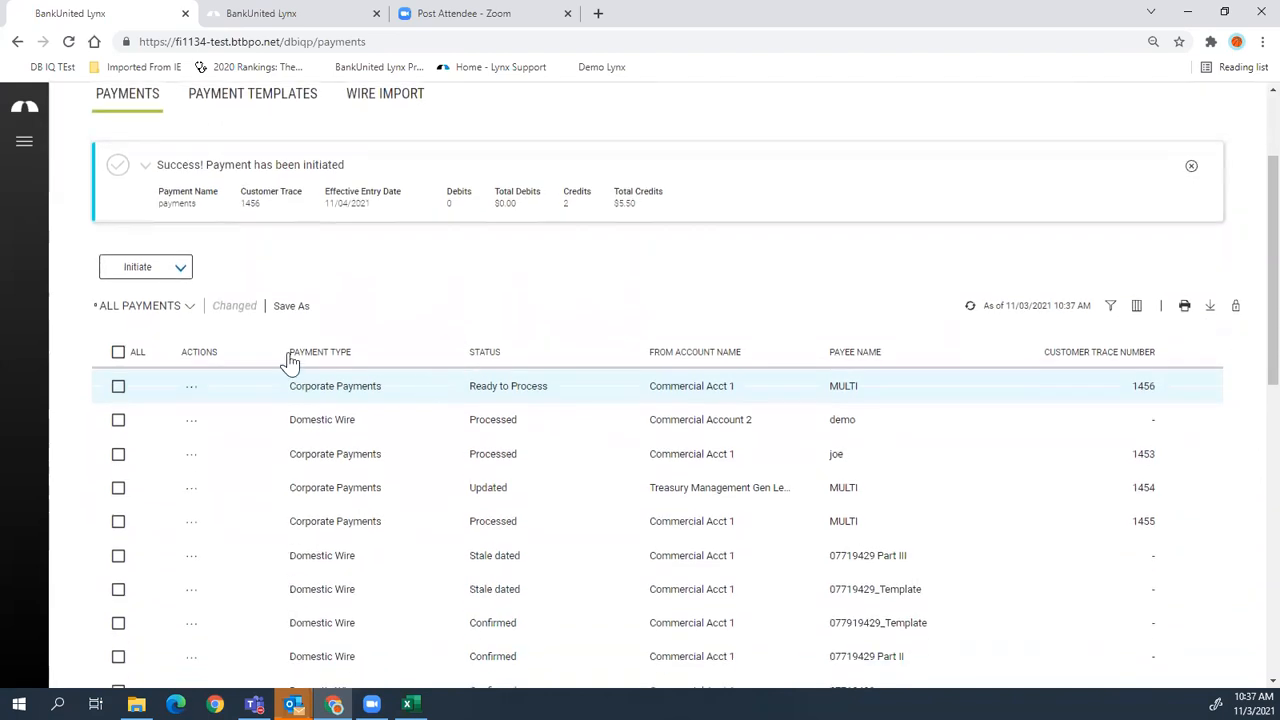
left_click(165, 306)
left_click(125, 362)
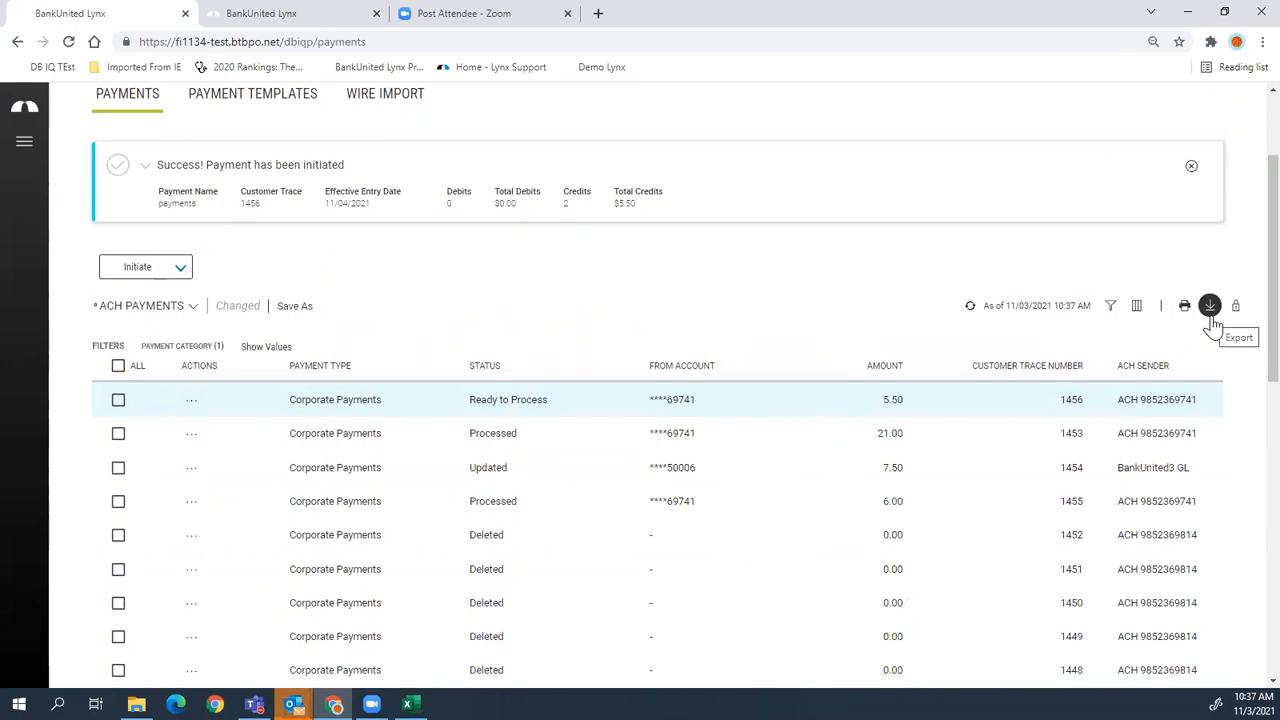
- Sort the ACH payments by Transaction Date, newest first
scroll(1248, 342, "down", 1)
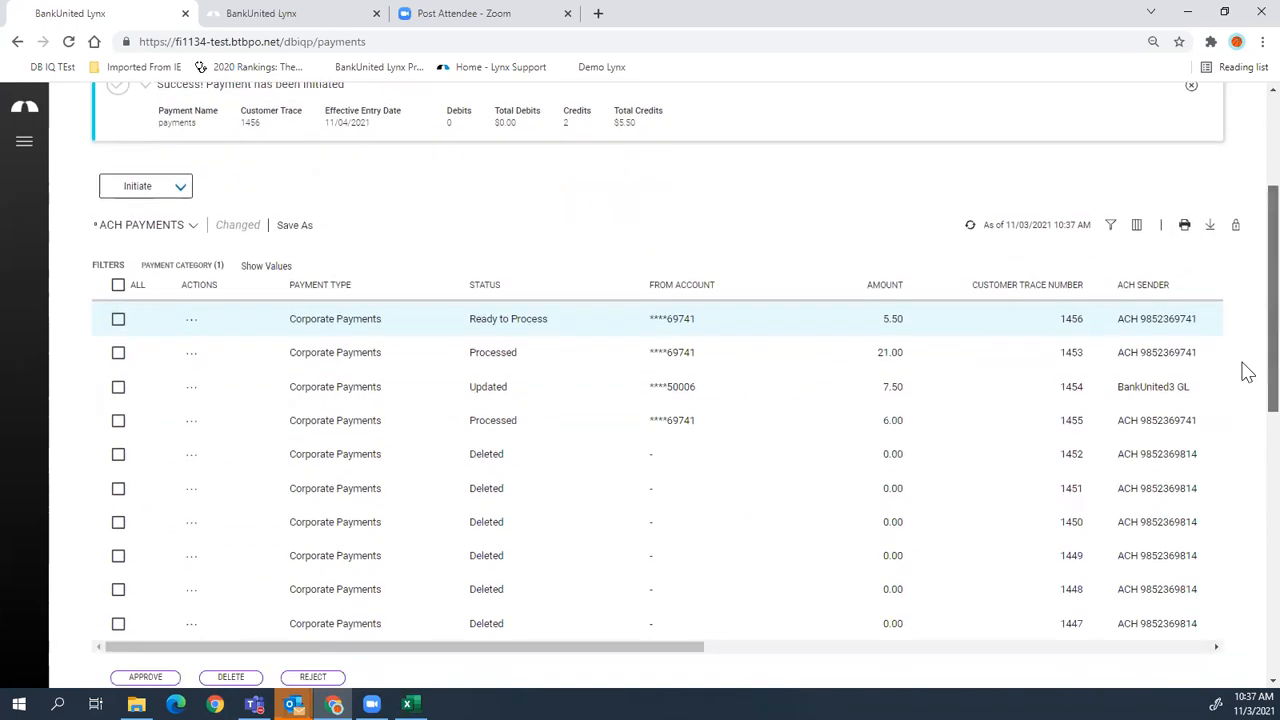
left_click_drag(686, 650, 997, 646)
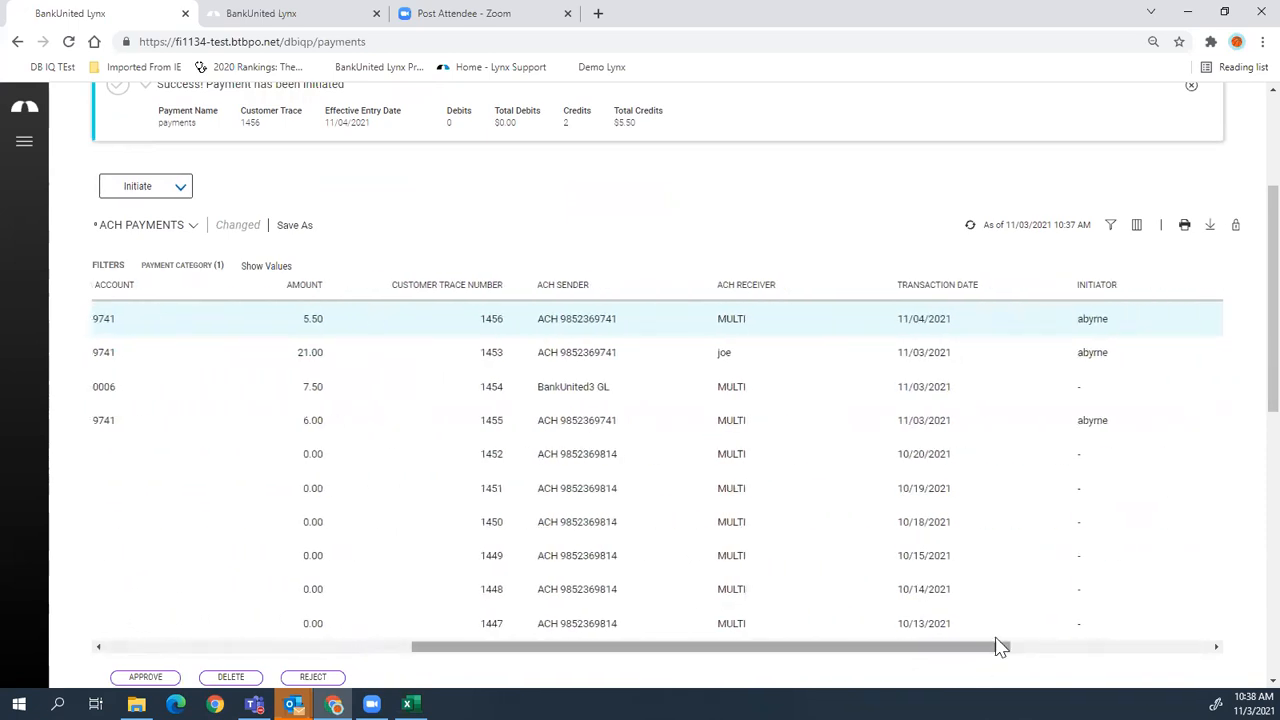
left_click(944, 291)
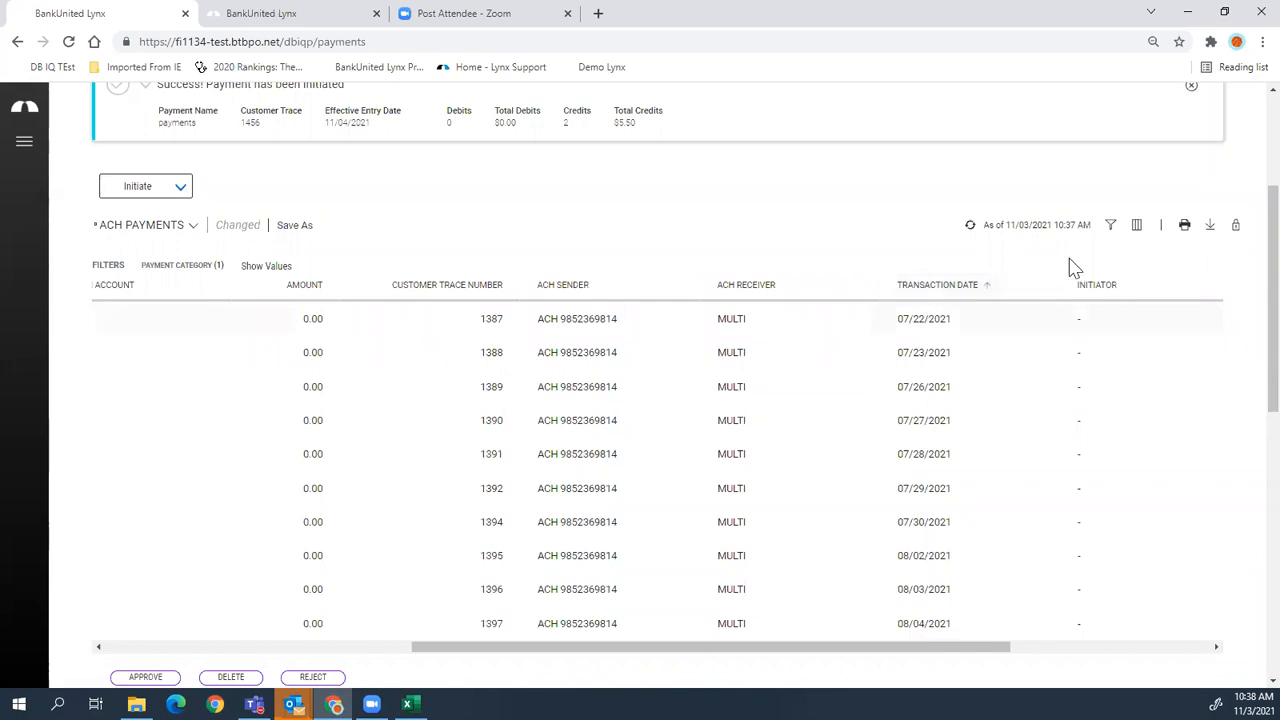
left_click(973, 295)
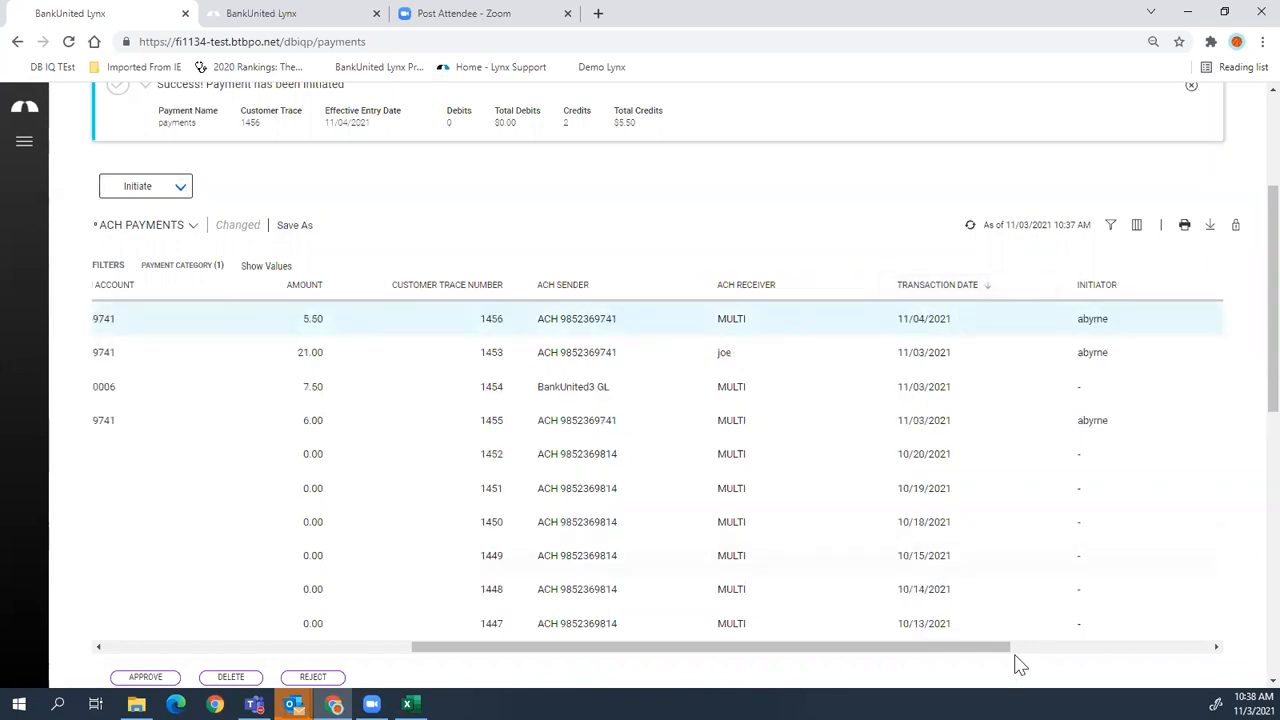
left_click_drag(921, 648, 609, 663)
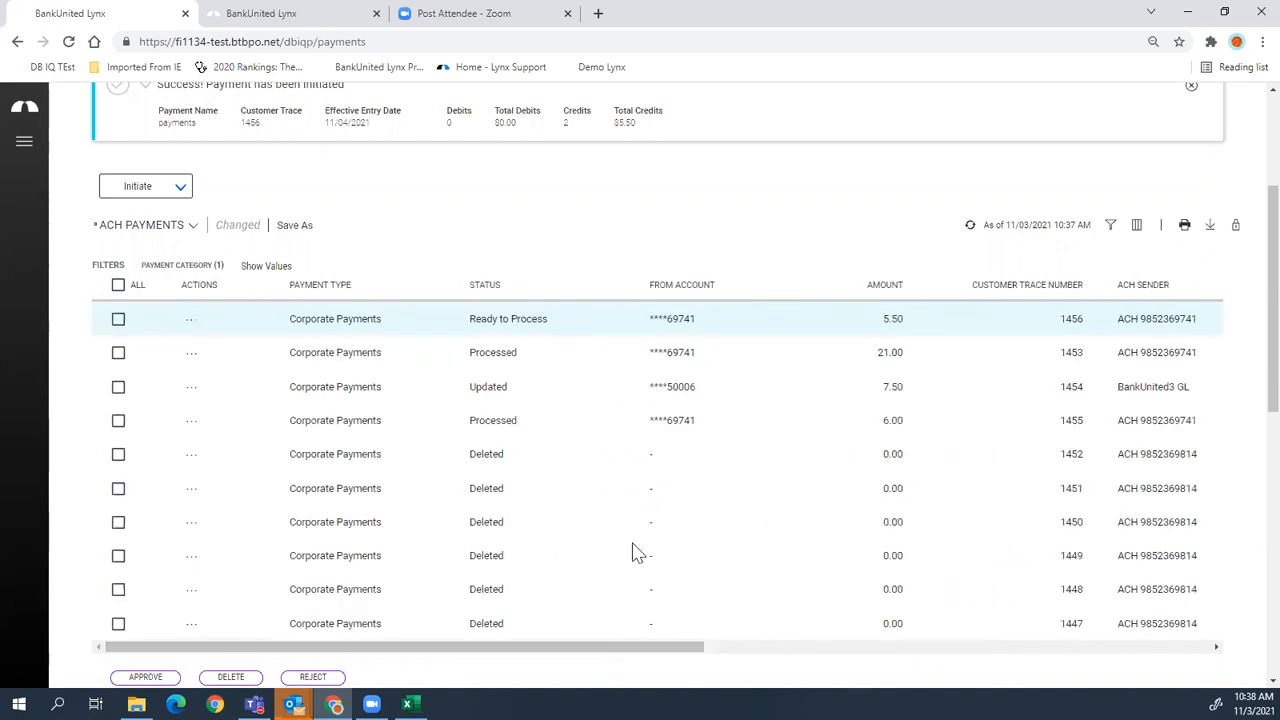
- Check the first payment's Actions menu, then go to Payment Templates
left_click(191, 320)
left_click_drag(646, 649, 594, 666)
scroll(509, 551, "up", 3)
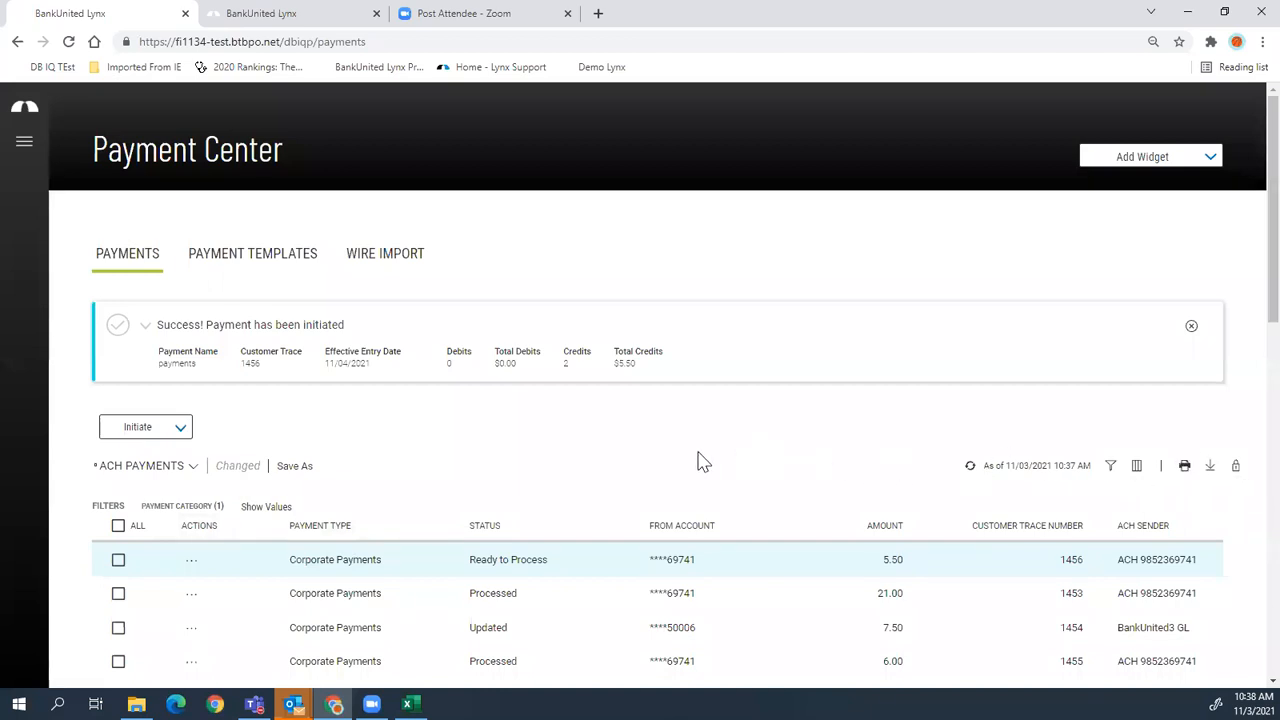
left_click(233, 258)
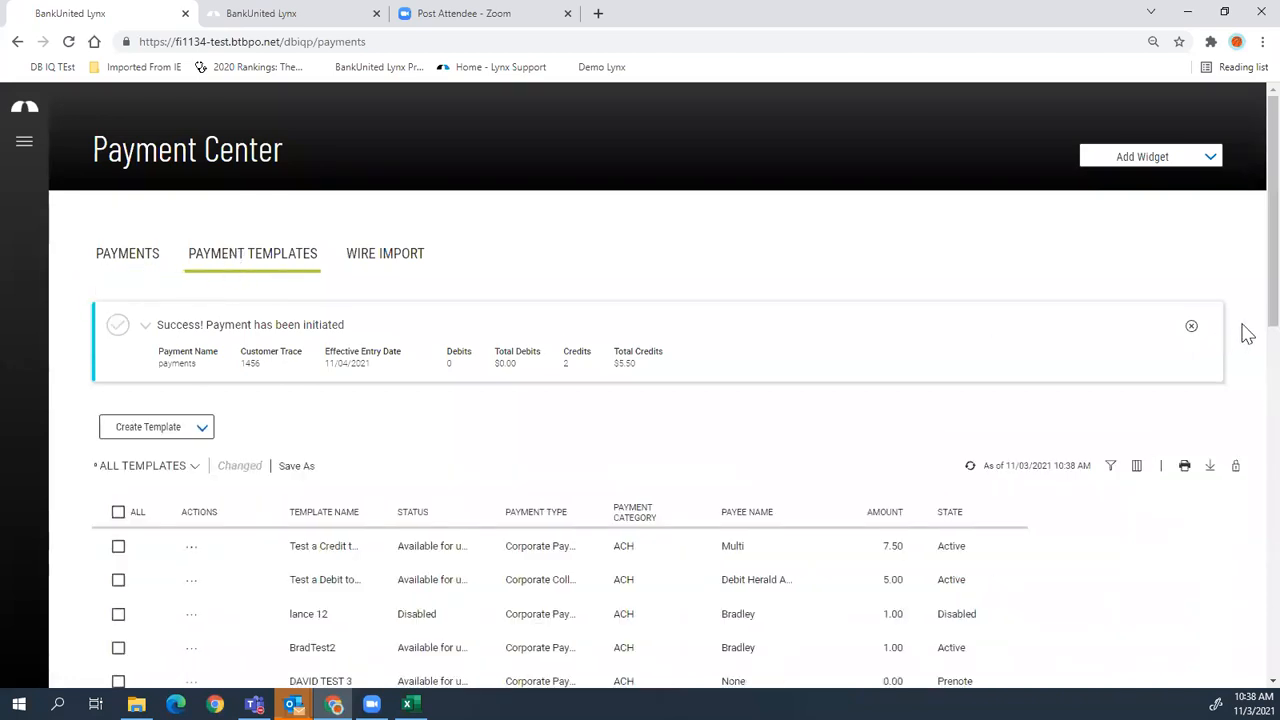
- Dismiss the success banner, show ACH Templates, and initiate a payment from the first template
left_click(1191, 331)
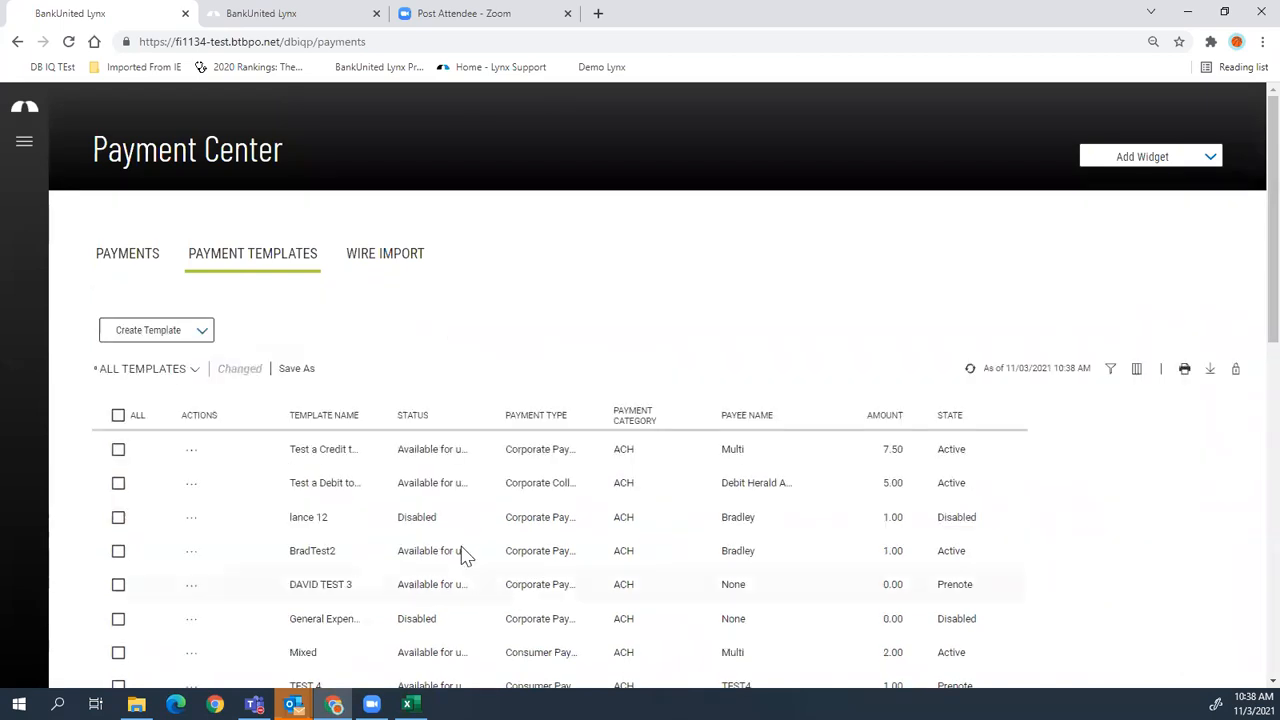
left_click(190, 378)
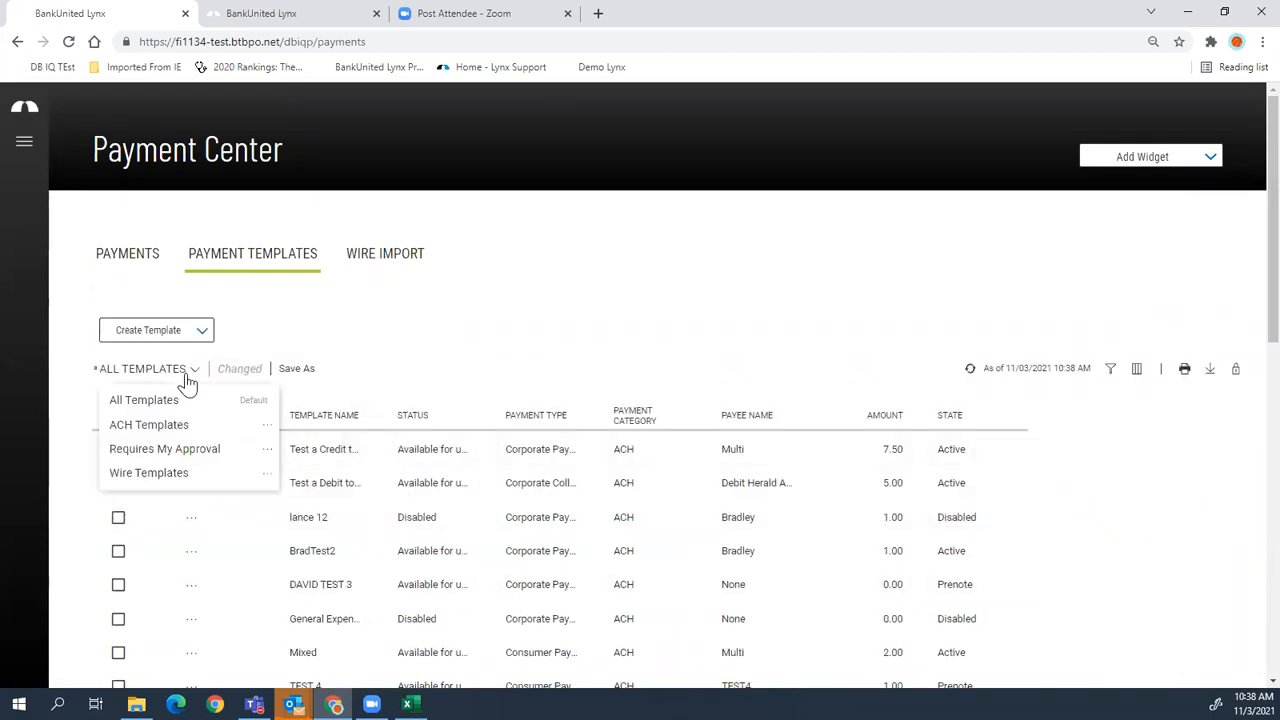
left_click(168, 430)
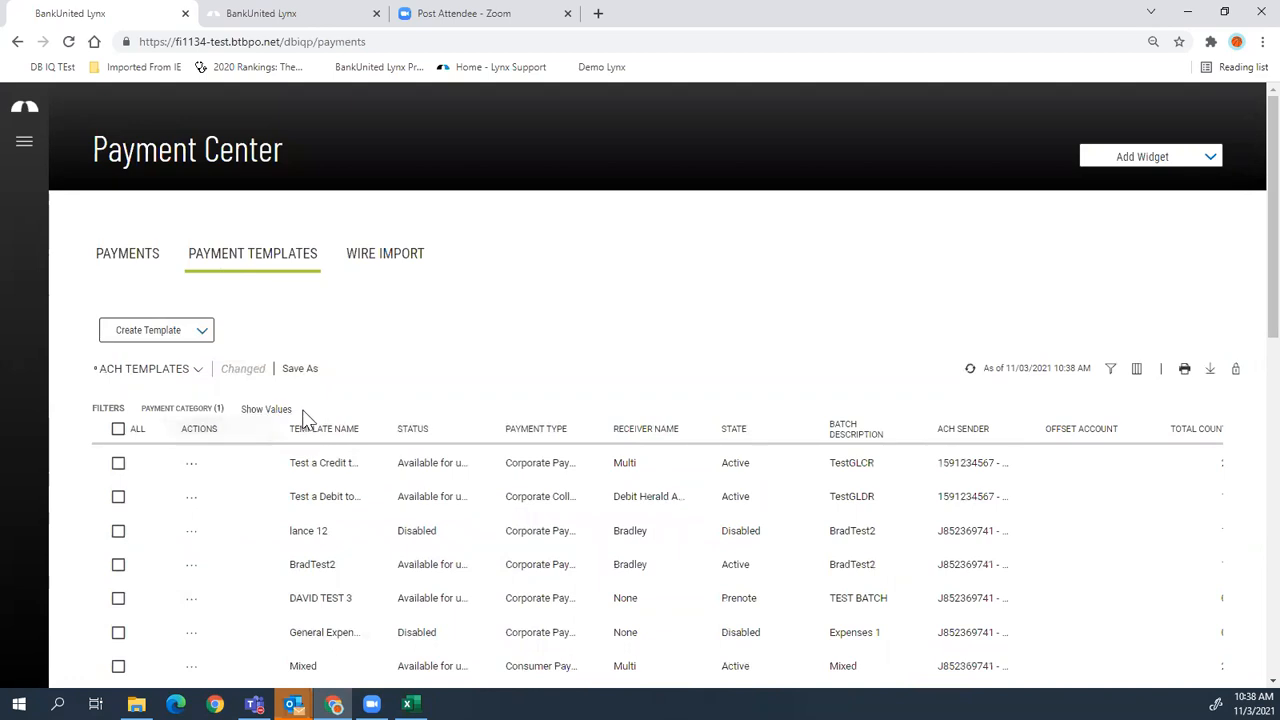
scroll(338, 398, "down", 1)
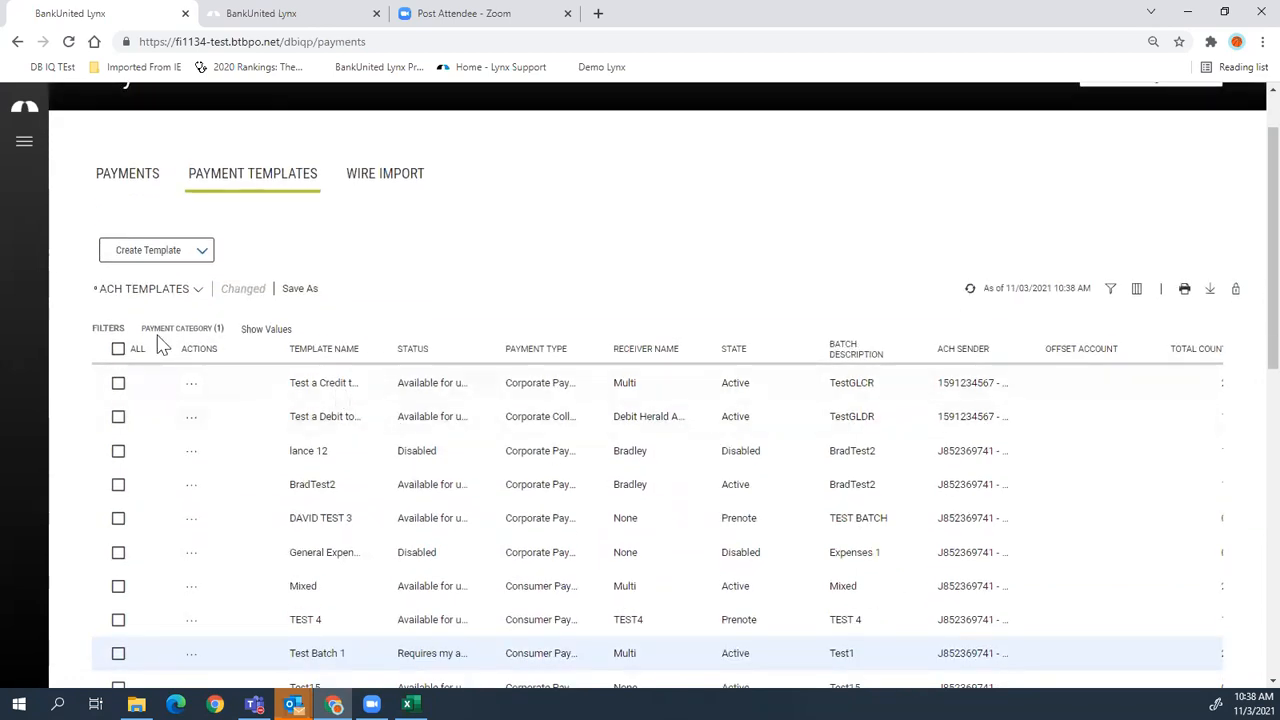
left_click(191, 384)
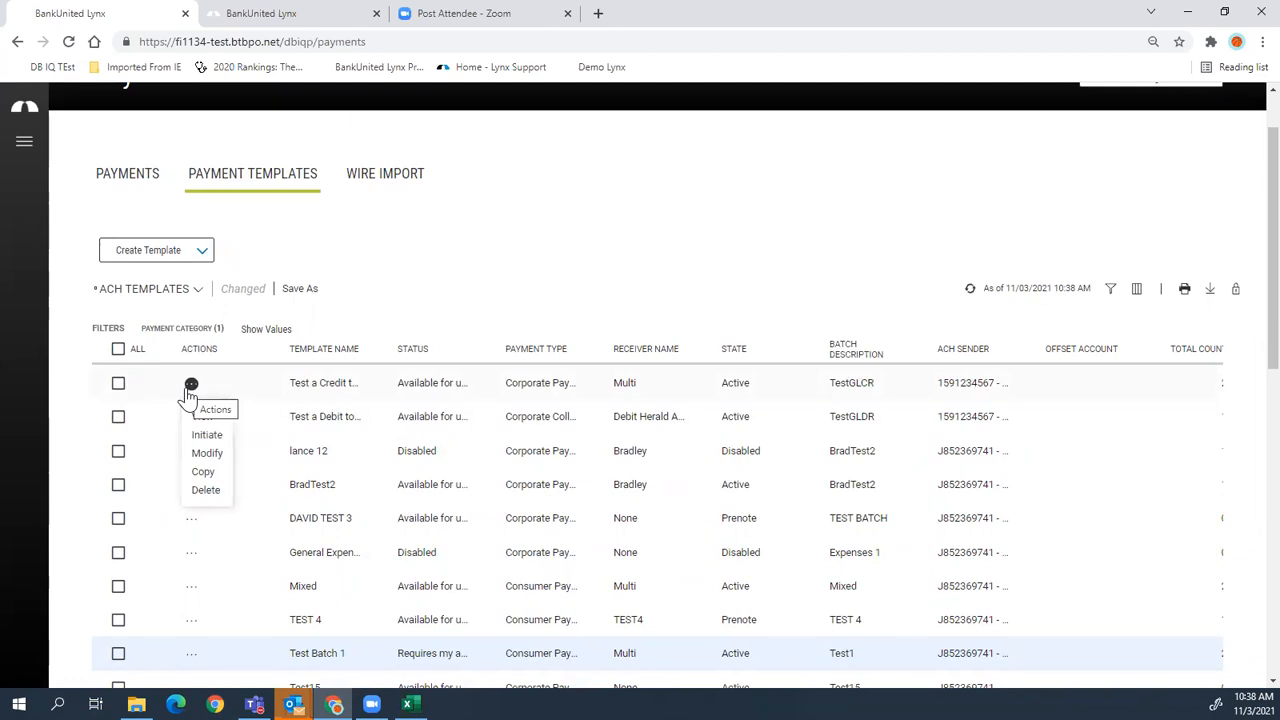
left_click(215, 441)
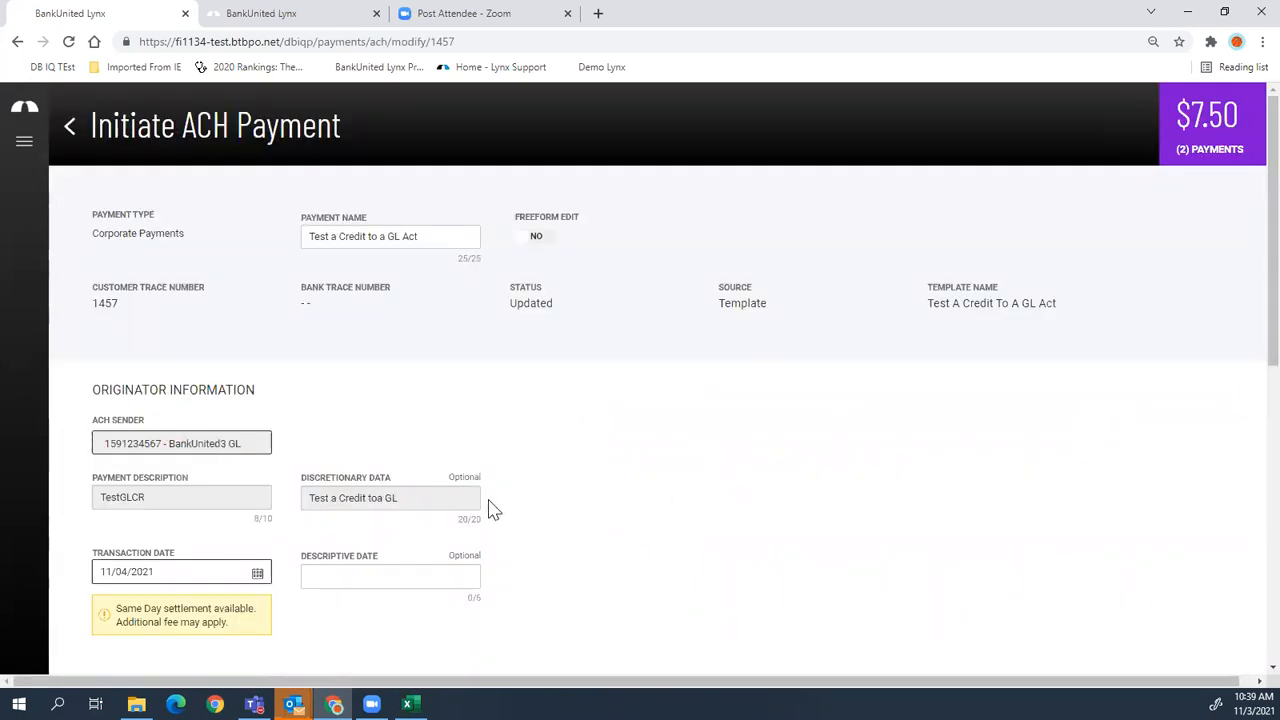
- Send the $7.50 template payment, review and dismiss its confirmation, and return to Payment Templates
scroll(490, 510, "down", 4)
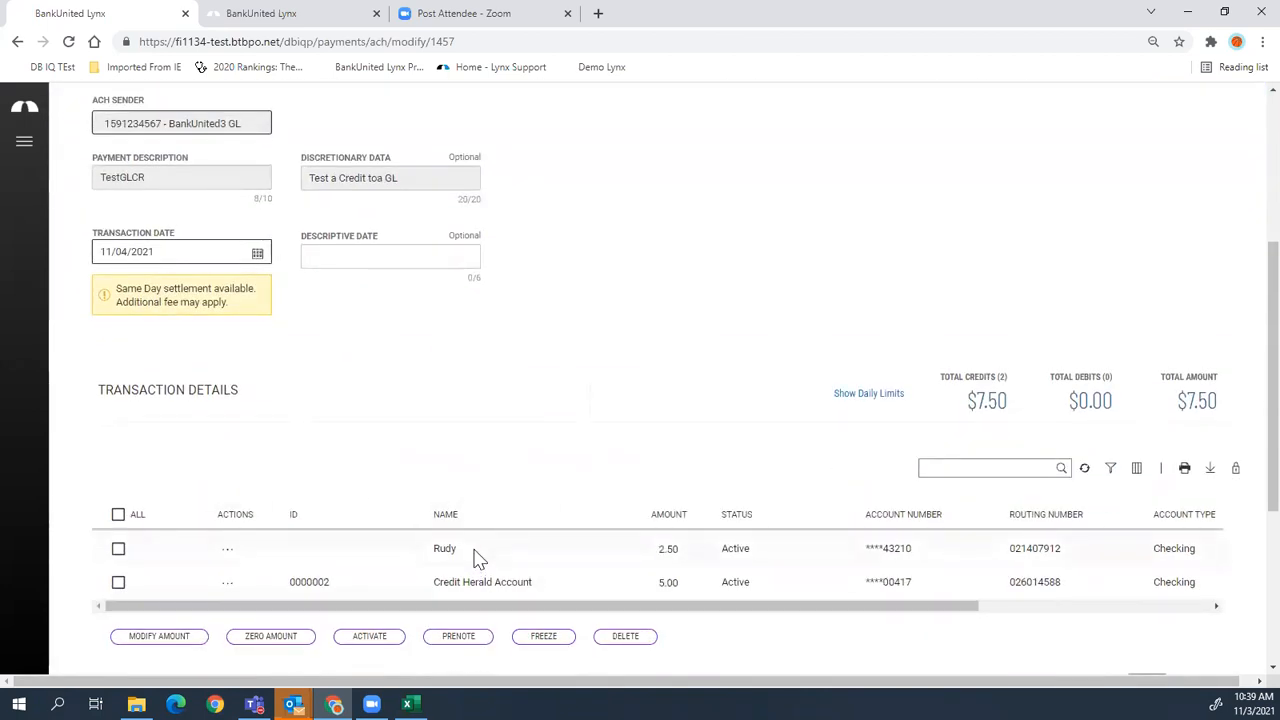
scroll(480, 560, "down", 4)
left_click(317, 518)
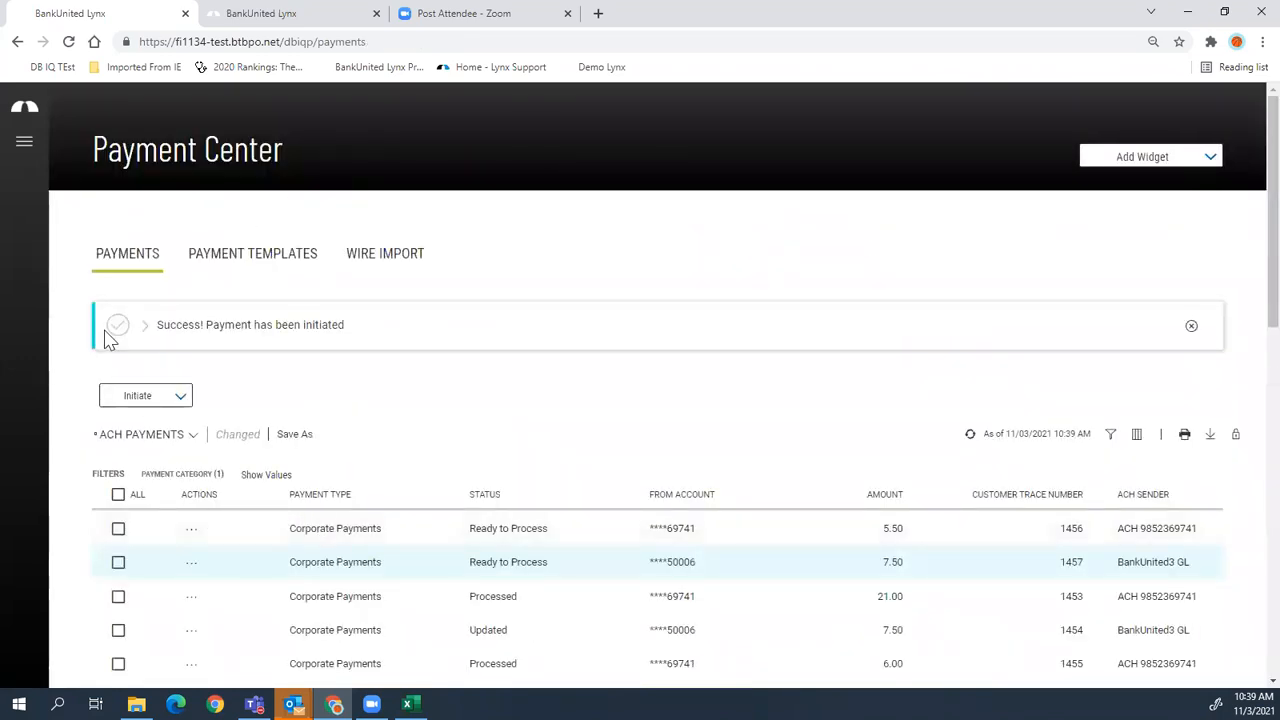
left_click(146, 330)
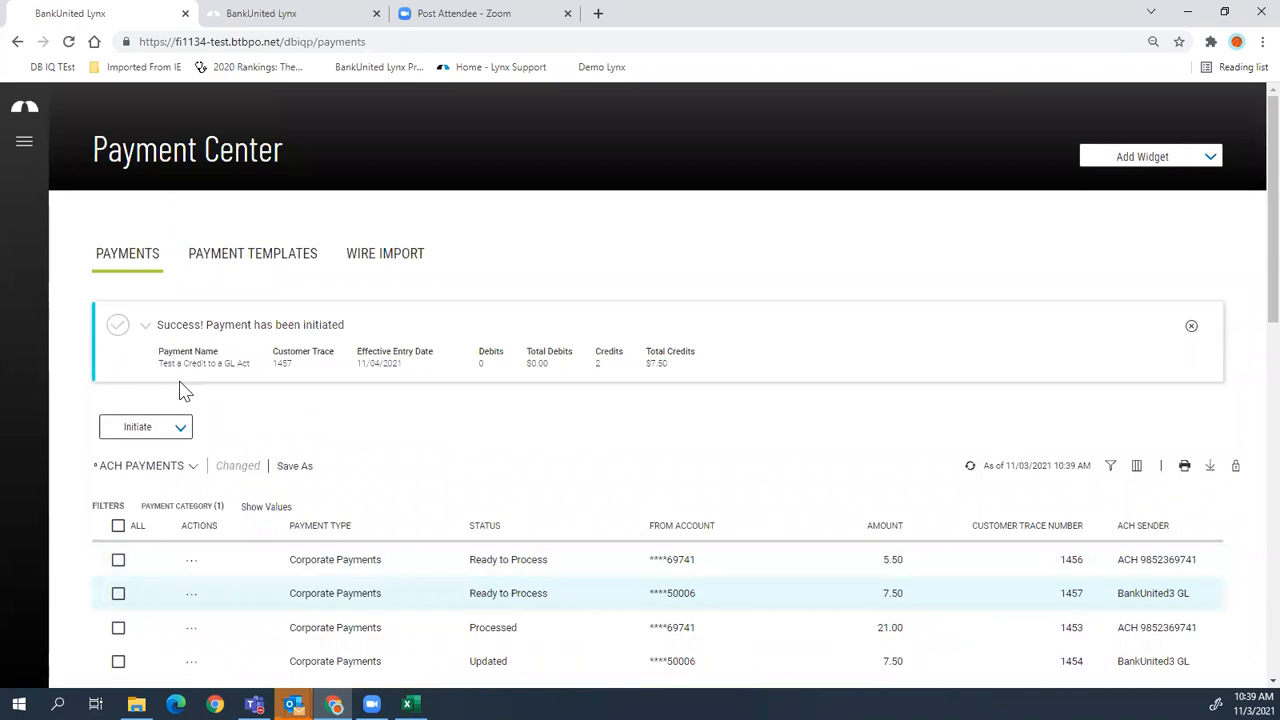
left_click(1191, 326)
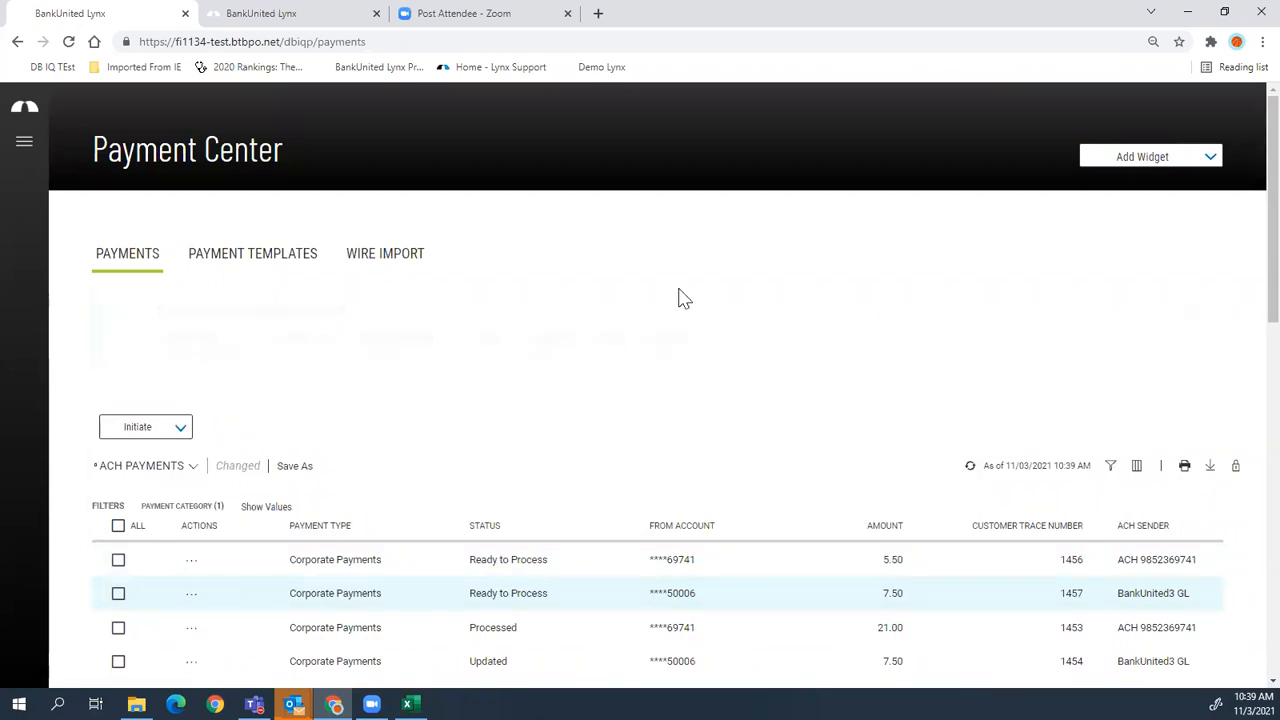
left_click(289, 258)
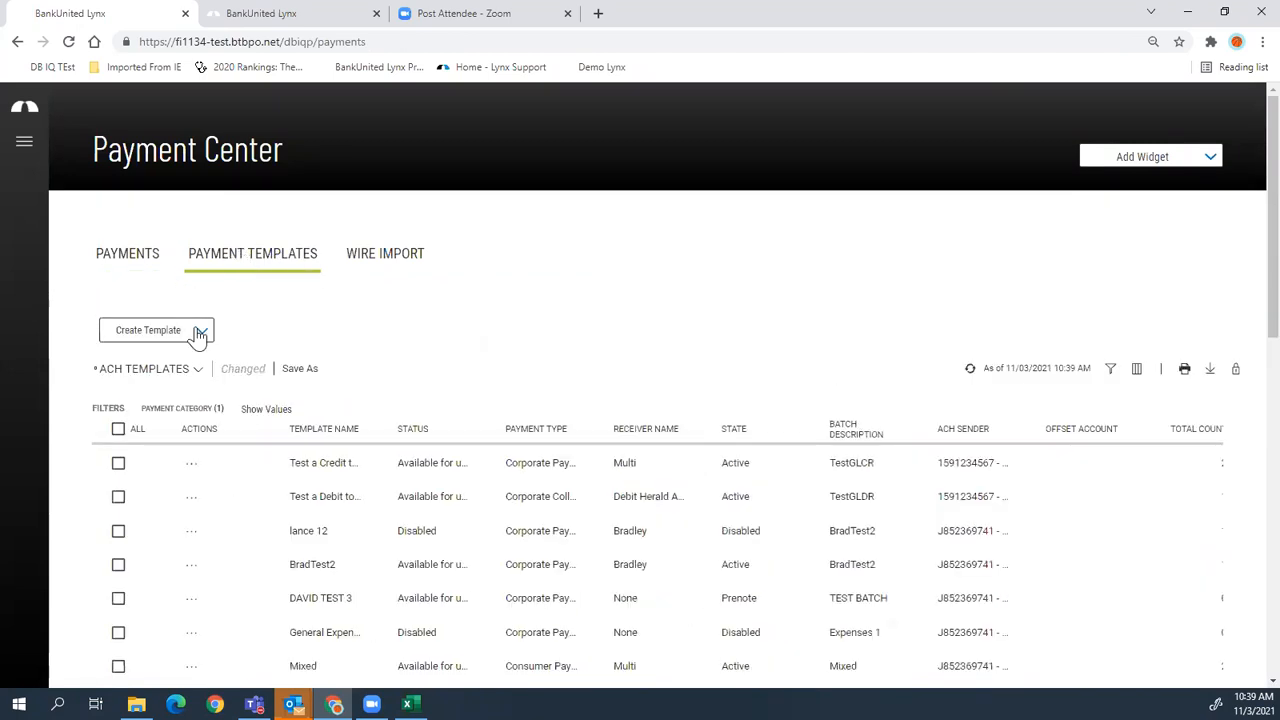
- Start Corporate Payments template demo2 with the BankUnited3 GL sender and a description
left_click(201, 333)
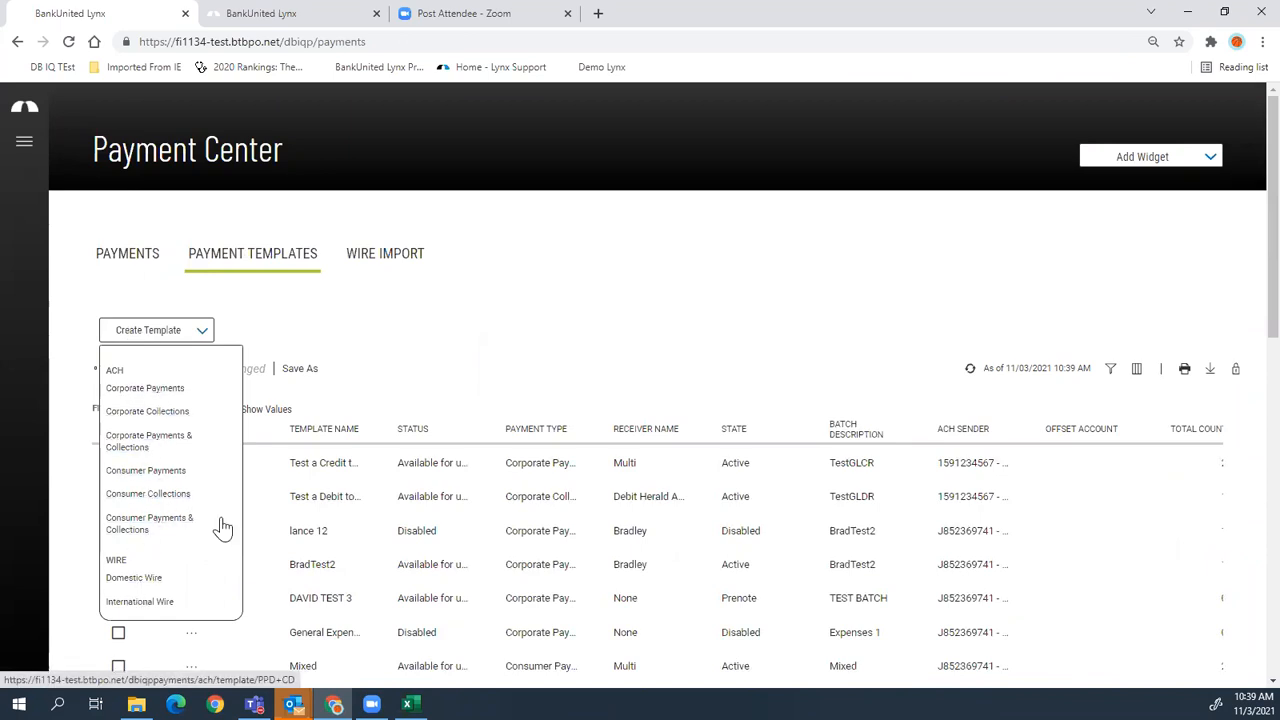
left_click(136, 391)
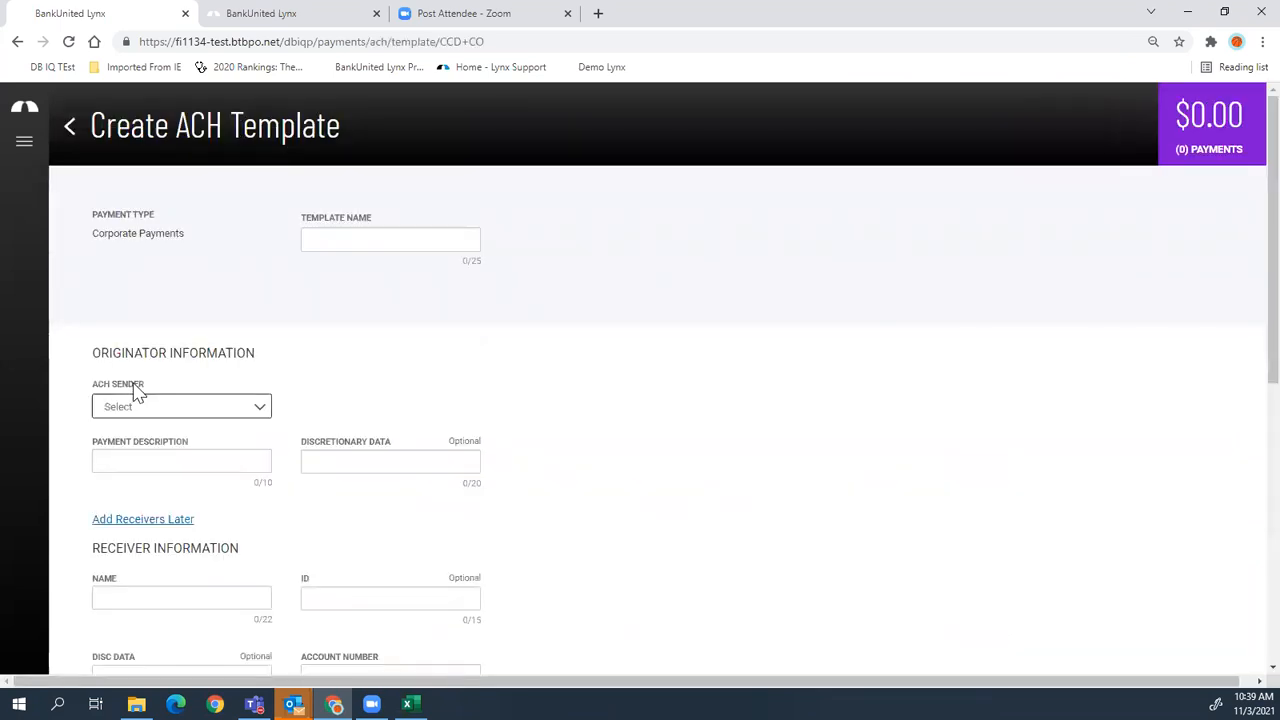
left_click(416, 240)
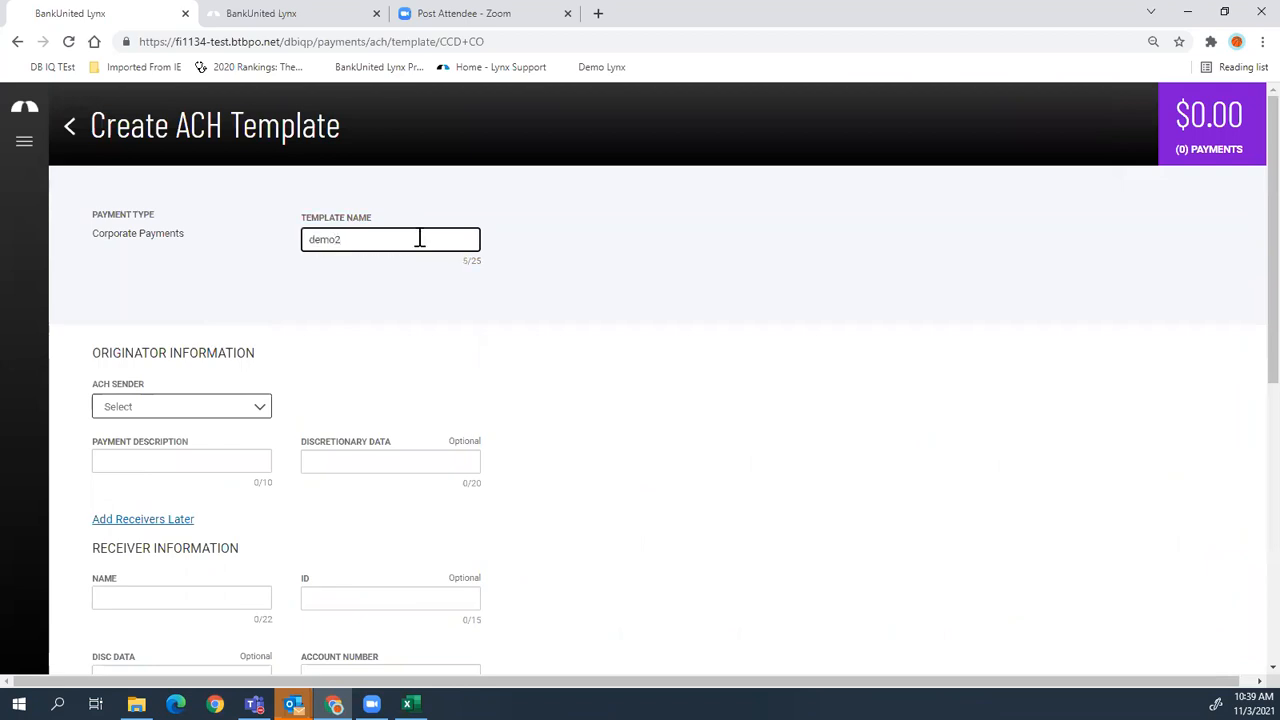
left_click(177, 410)
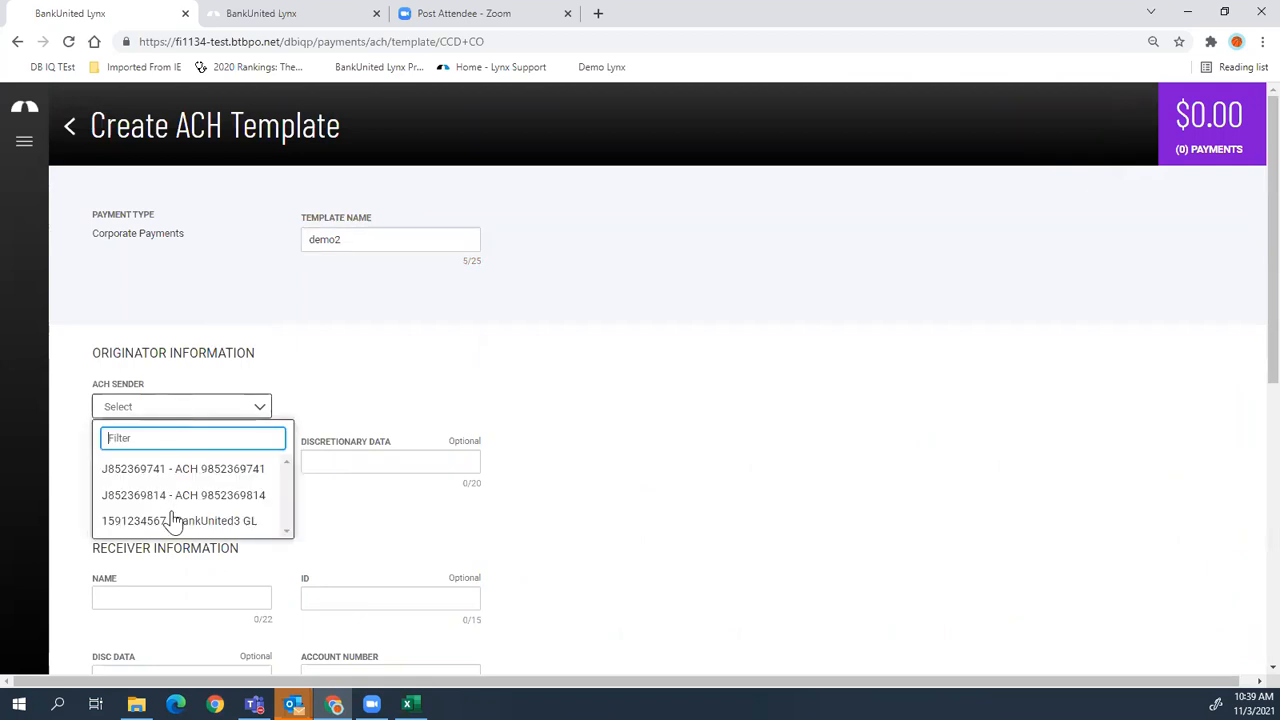
left_click(172, 521)
scroll(244, 493, "down", 1)
left_click(216, 380)
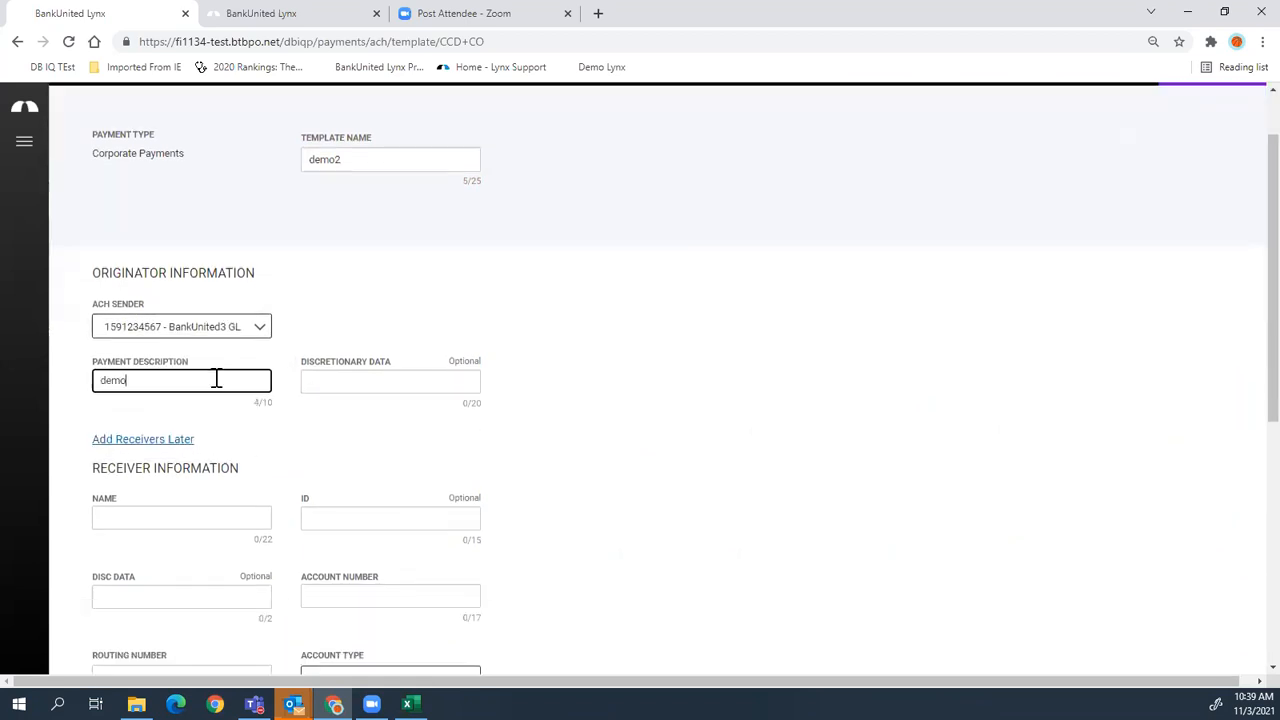
- Enter receiver demo with an account number and routing number 0210000
left_click(162, 527)
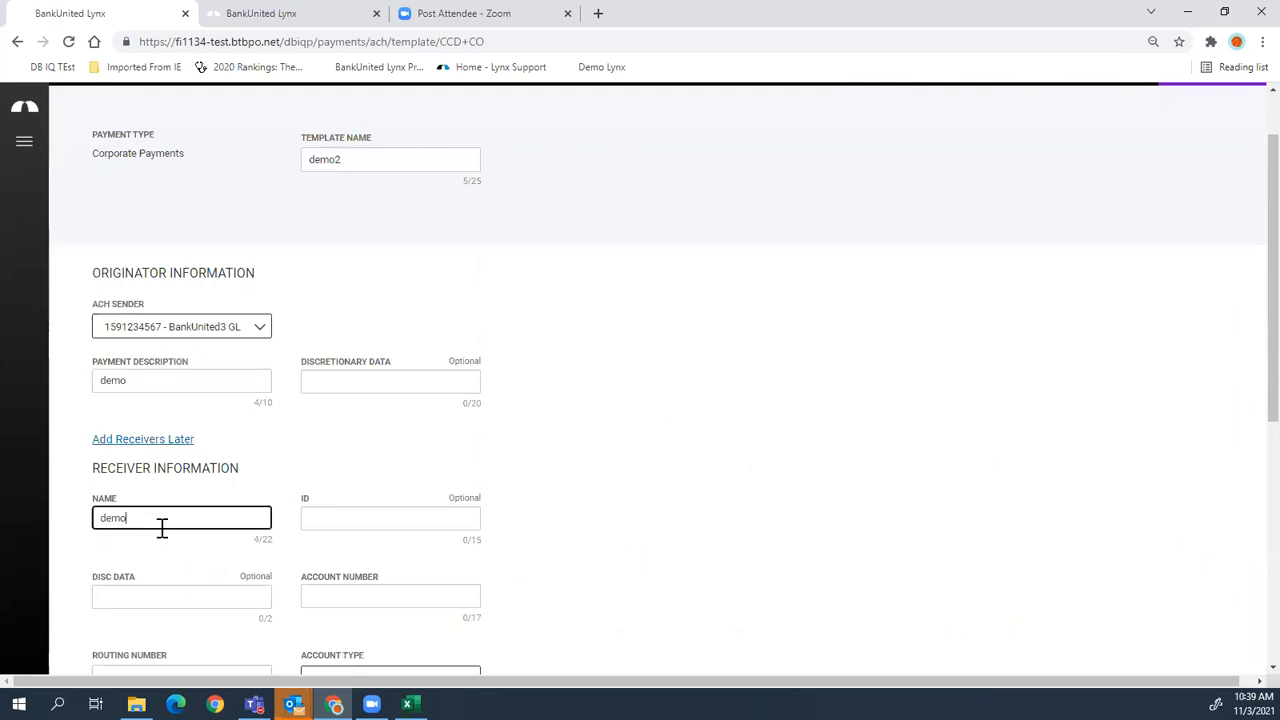
type("demo")
scroll(165, 530, "down", 2)
left_click(447, 435)
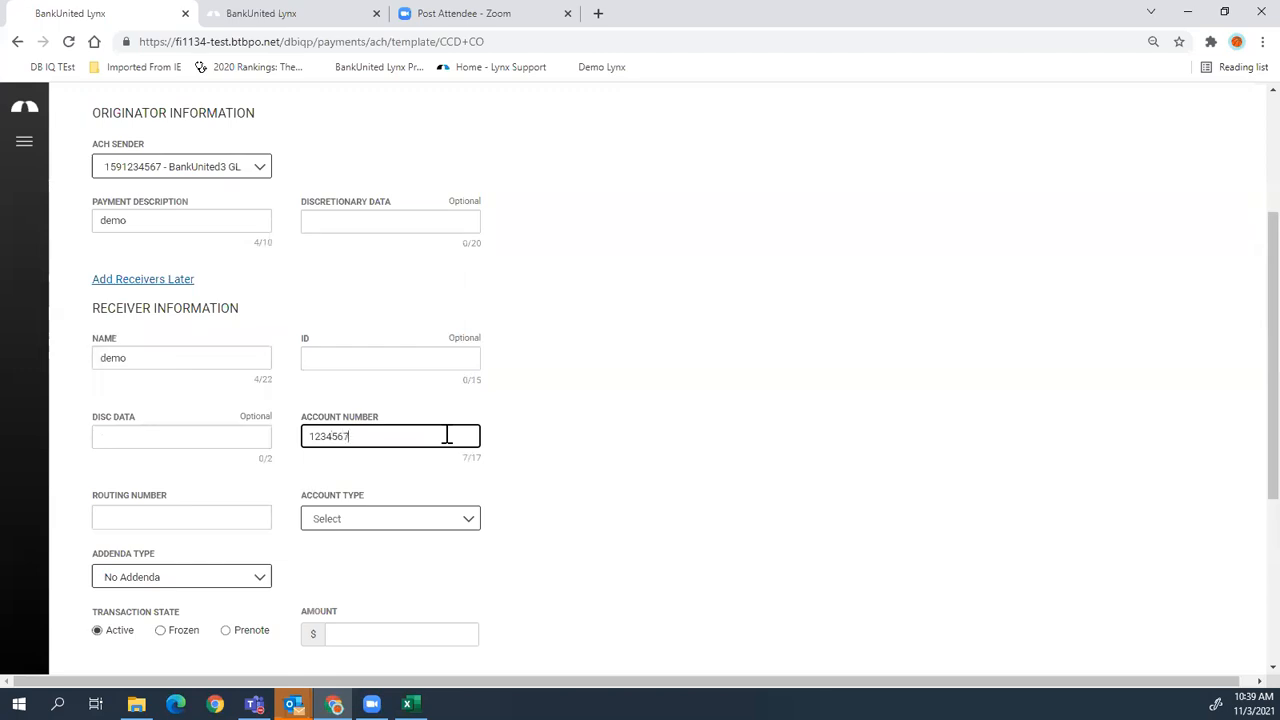
left_click(211, 503)
type("0210000")
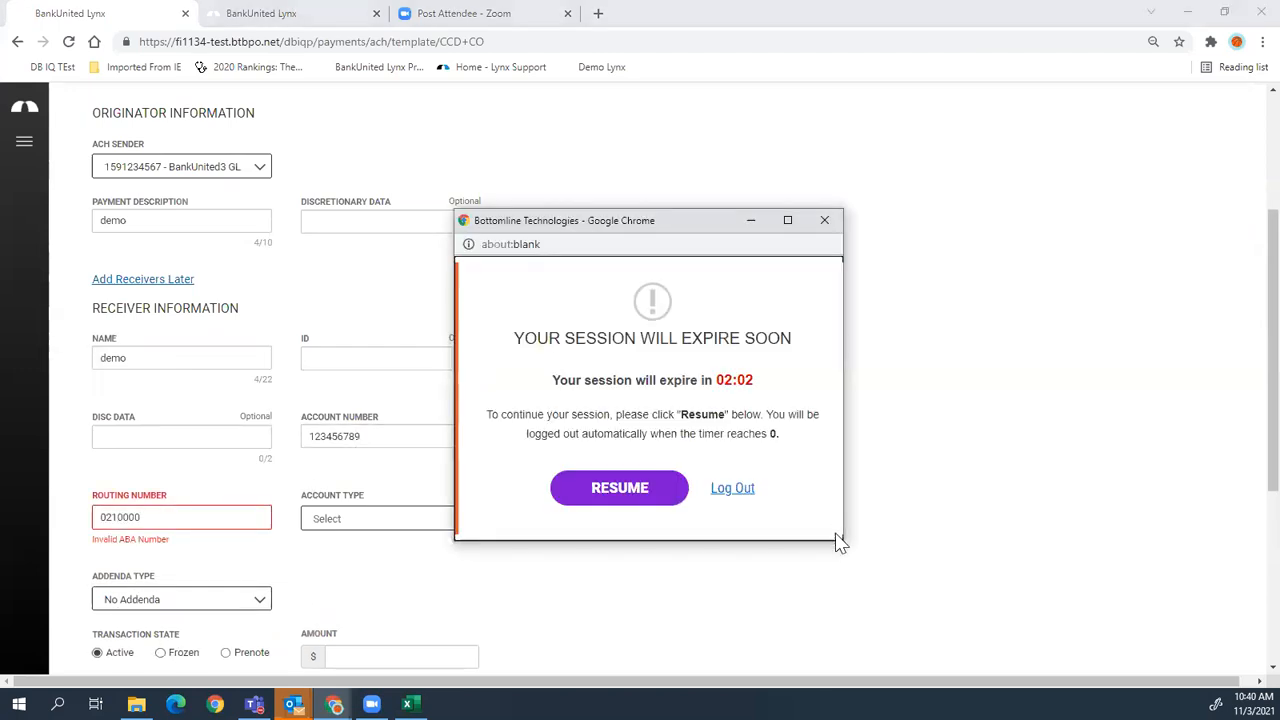
left_click(605, 490)
- Set the receiver to Checking, correct the routing number, enter 2.50 and save the template
left_click(431, 518)
left_click(405, 552)
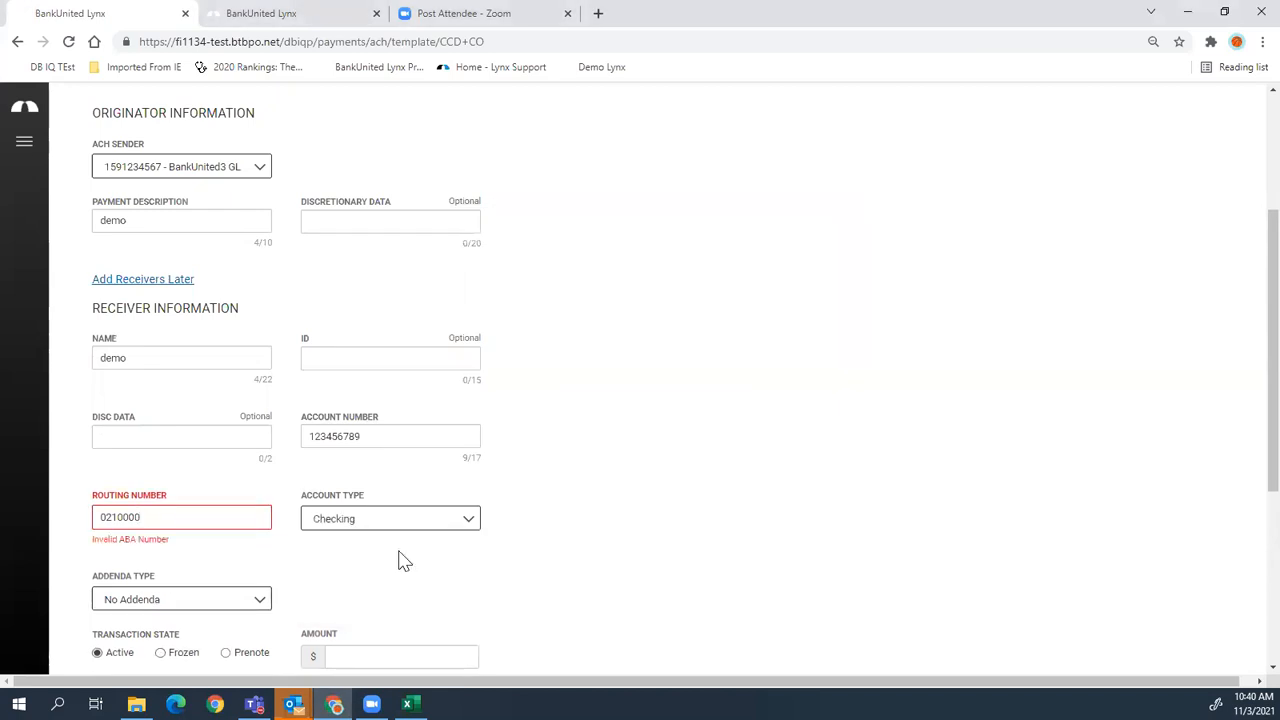
left_click(216, 508)
scroll(834, 514, "down", 3)
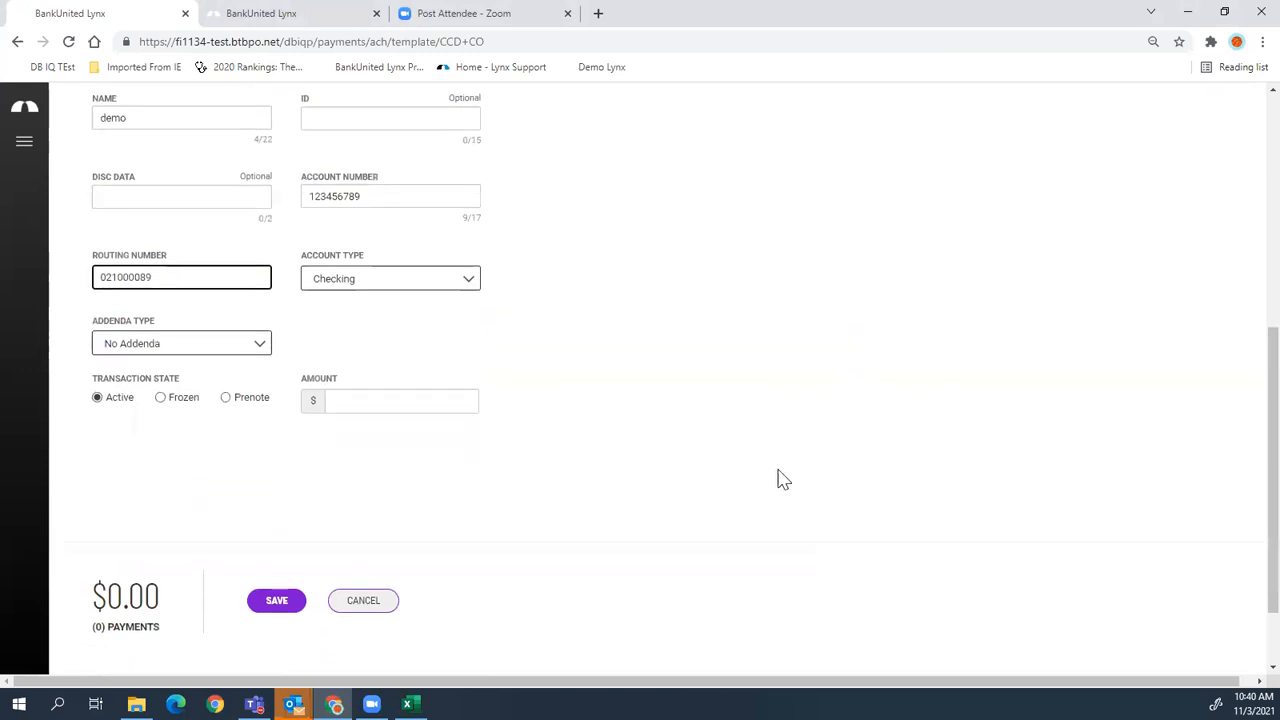
left_click(407, 399)
type("250")
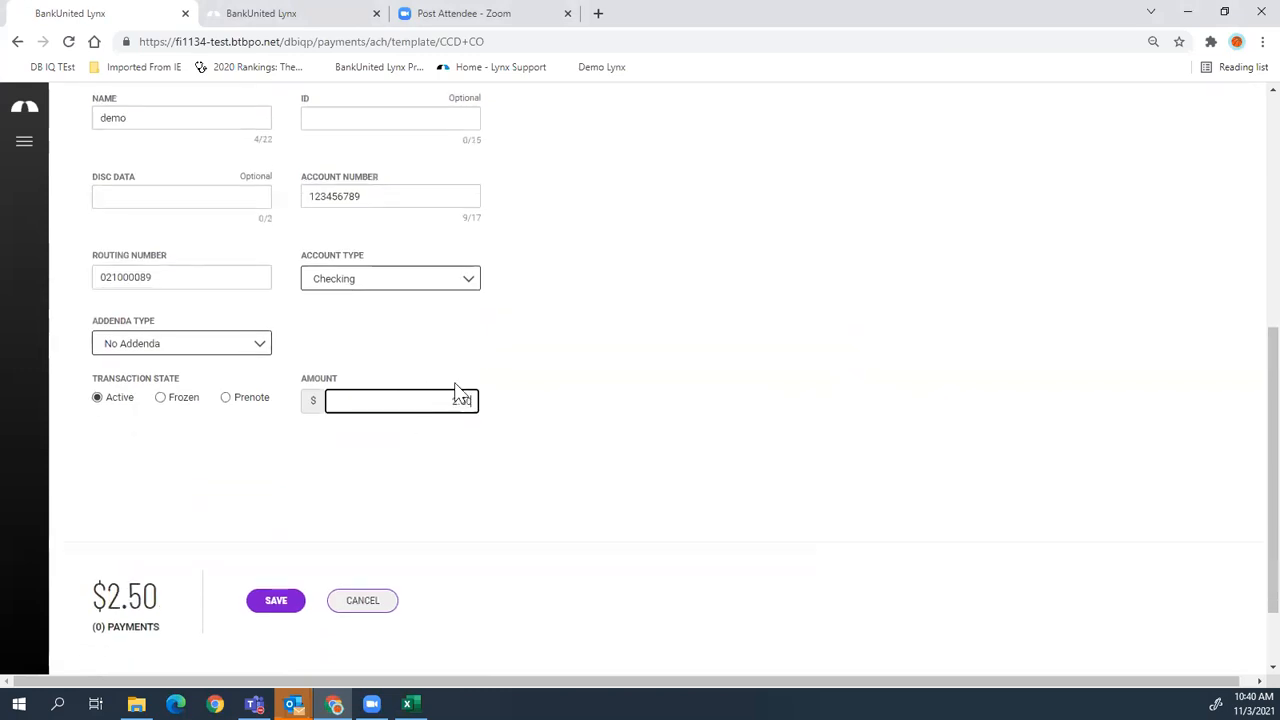
left_click(276, 603)
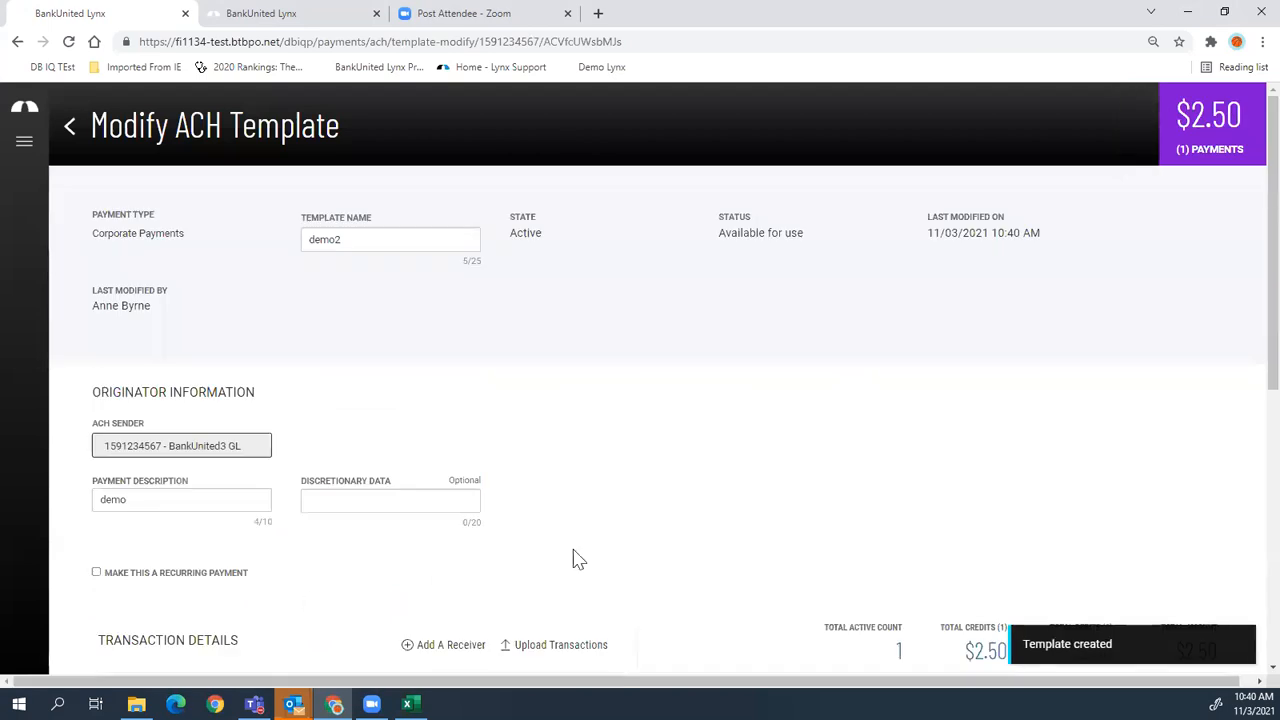
- Finish the demo2 template and review the ACH templates list with demo2 at the top
scroll(865, 462, "down", 4)
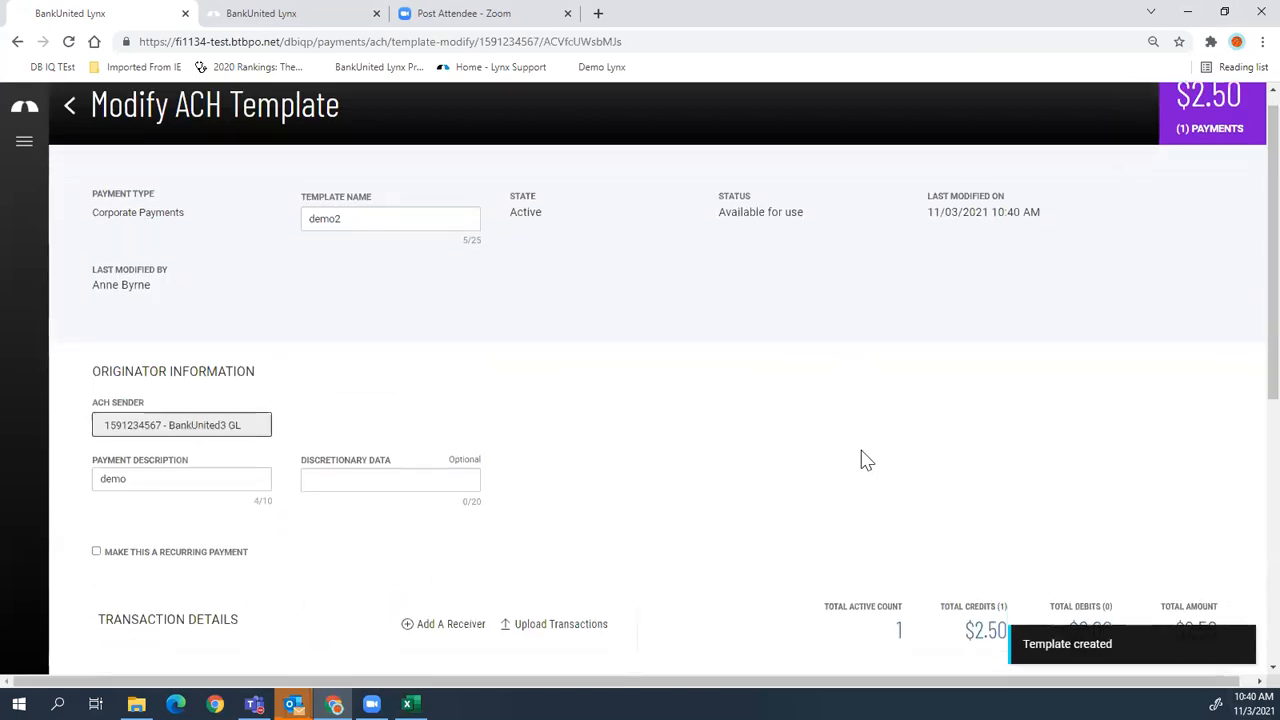
scroll(868, 460, "down", 1)
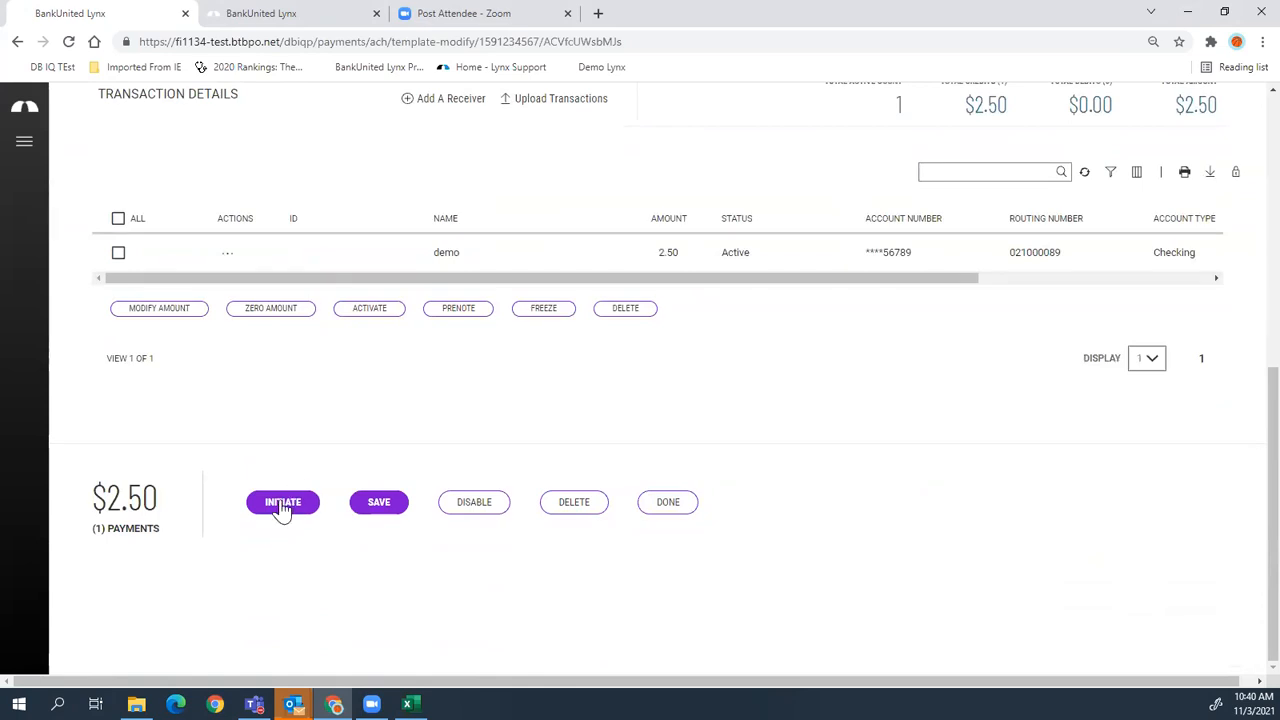
left_click(662, 510)
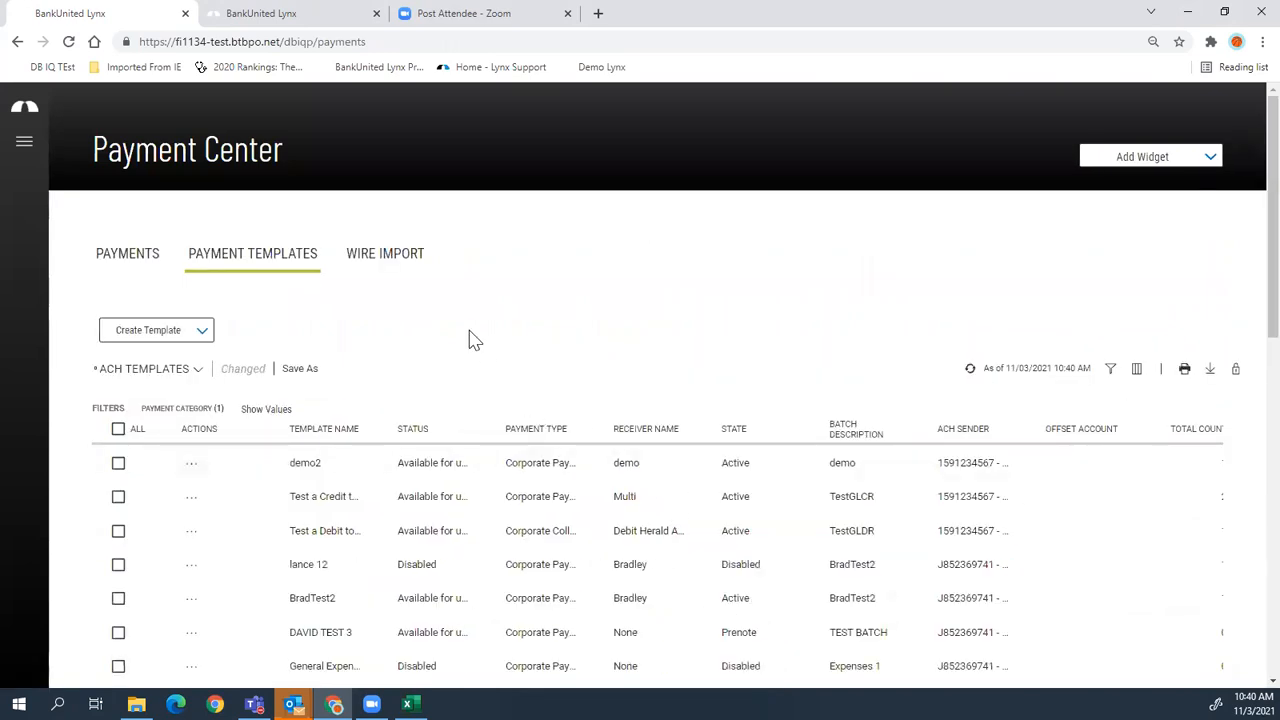
scroll(472, 335, "down", 3)
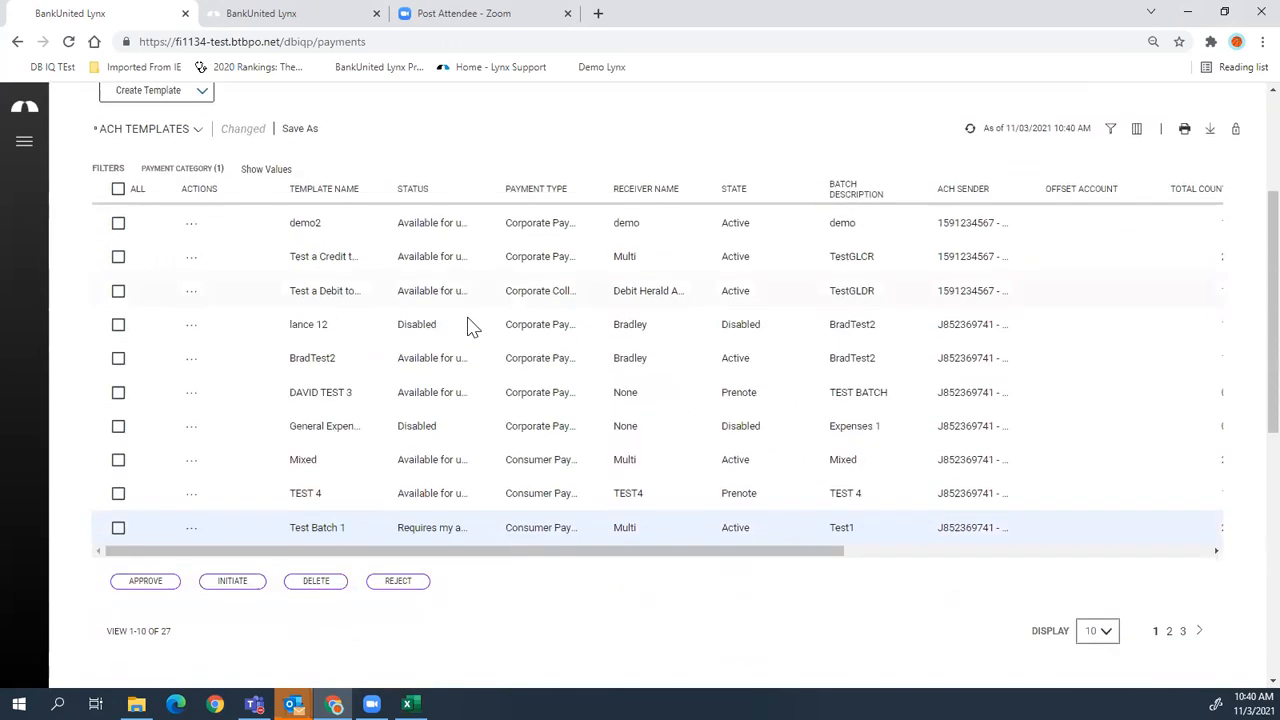
scroll(472, 325, "up", 3)
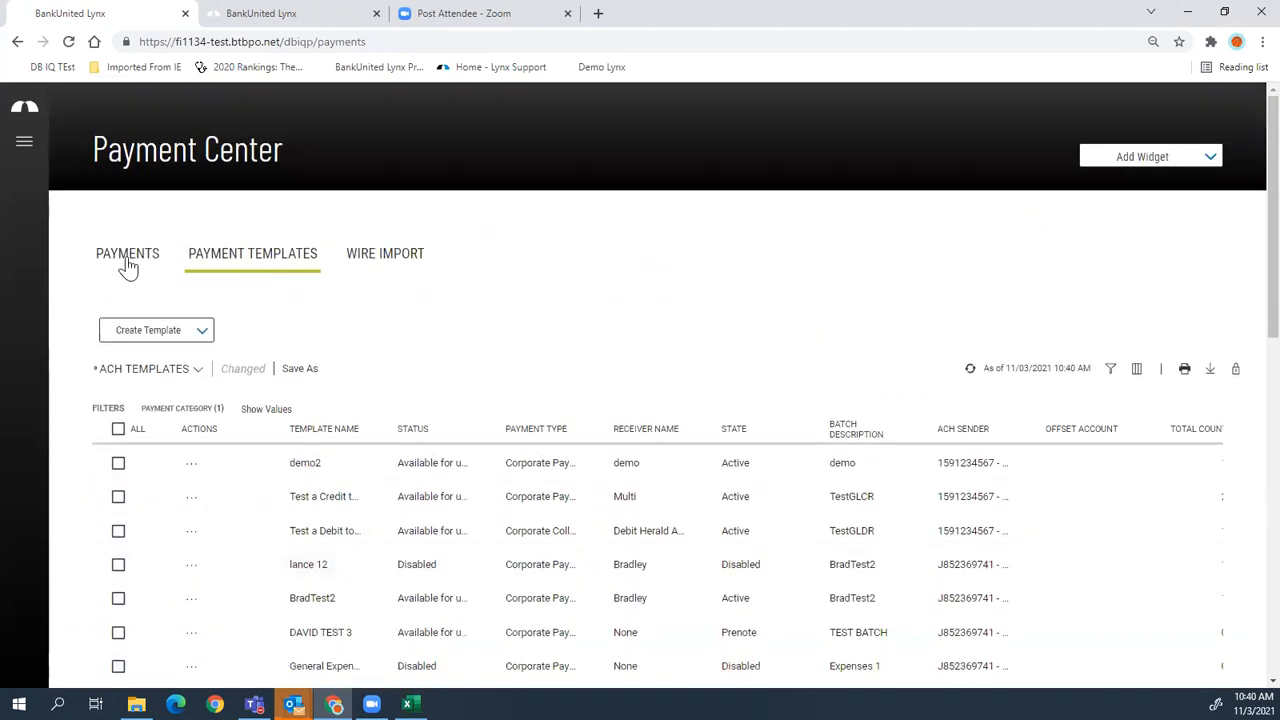
- Switch to Payments and scroll down to the ACH Pass-Thru section and its two earlier uploads
left_click(127, 258)
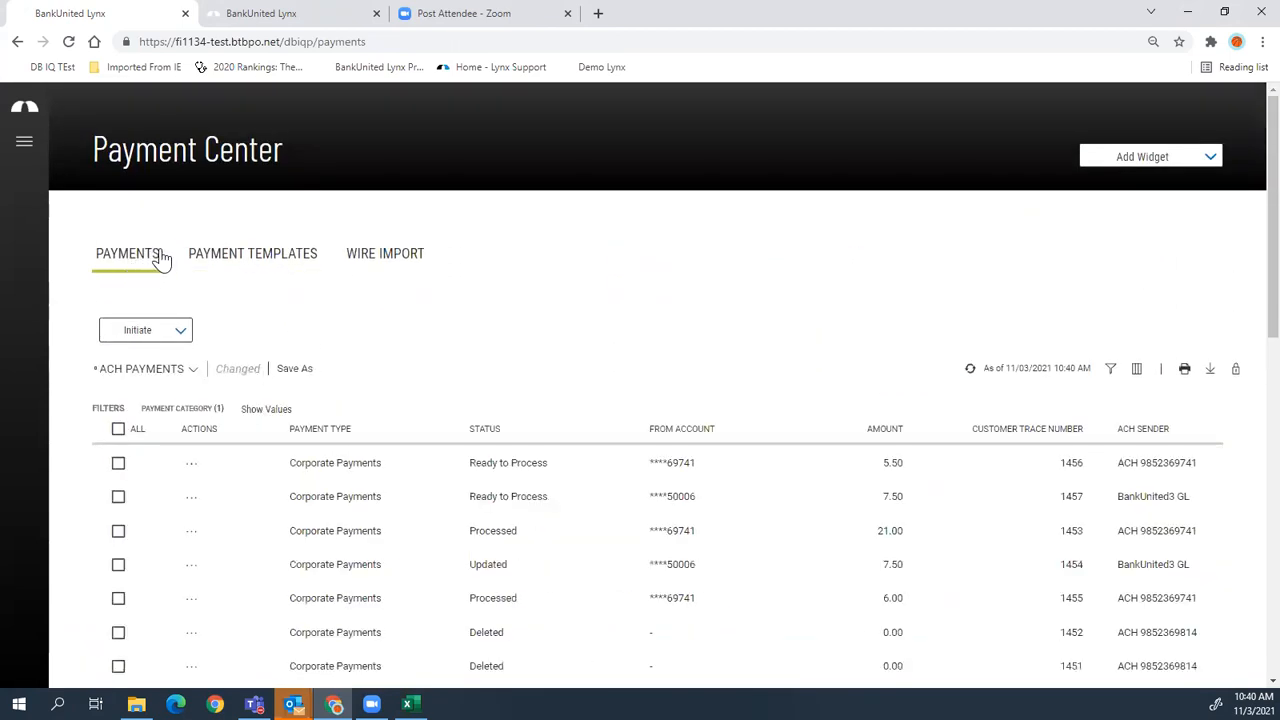
scroll(275, 302, "down", 3)
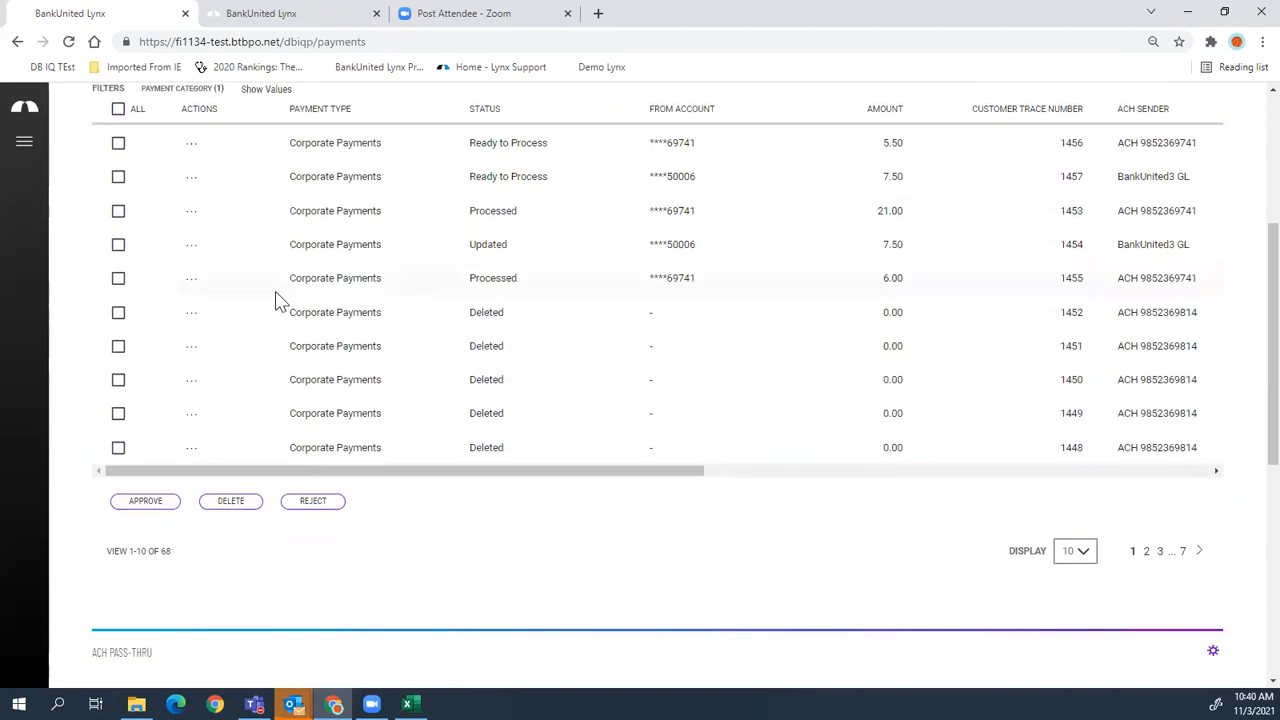
scroll(278, 302, "down", 3)
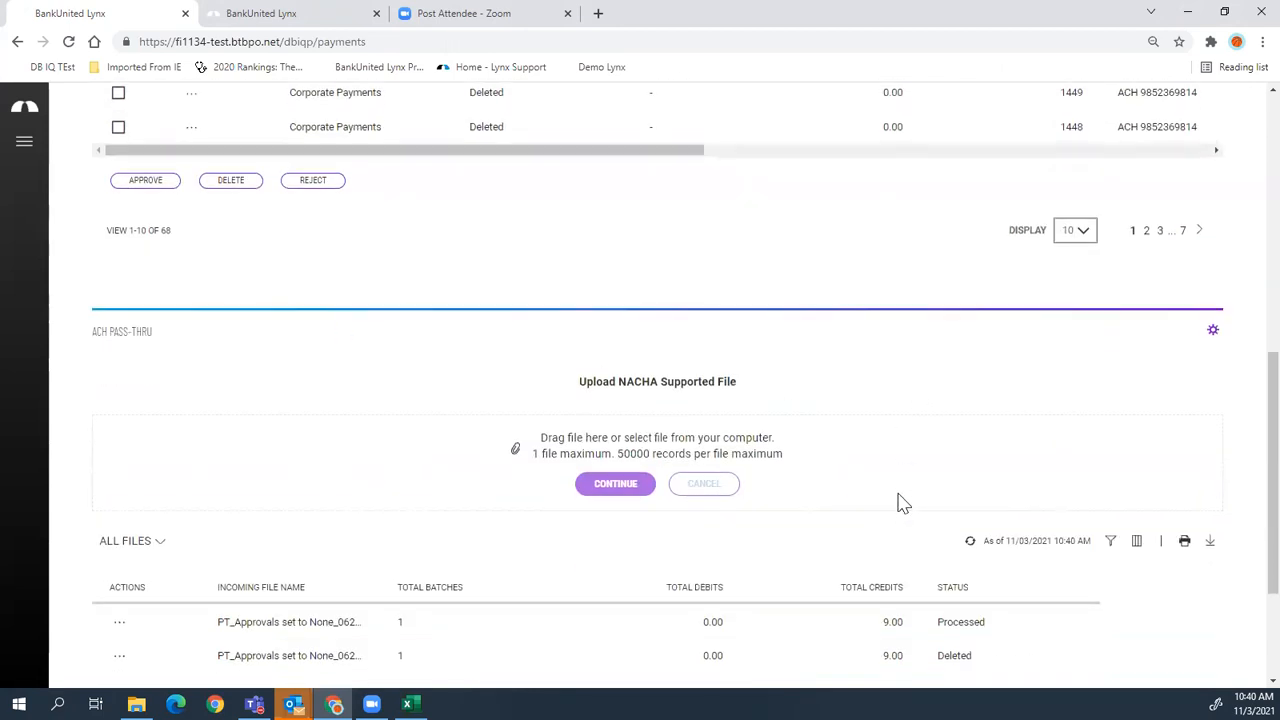
scroll(897, 503, "down", 2)
scroll(886, 480, "up", 5)
scroll(885, 475, "down", 2)
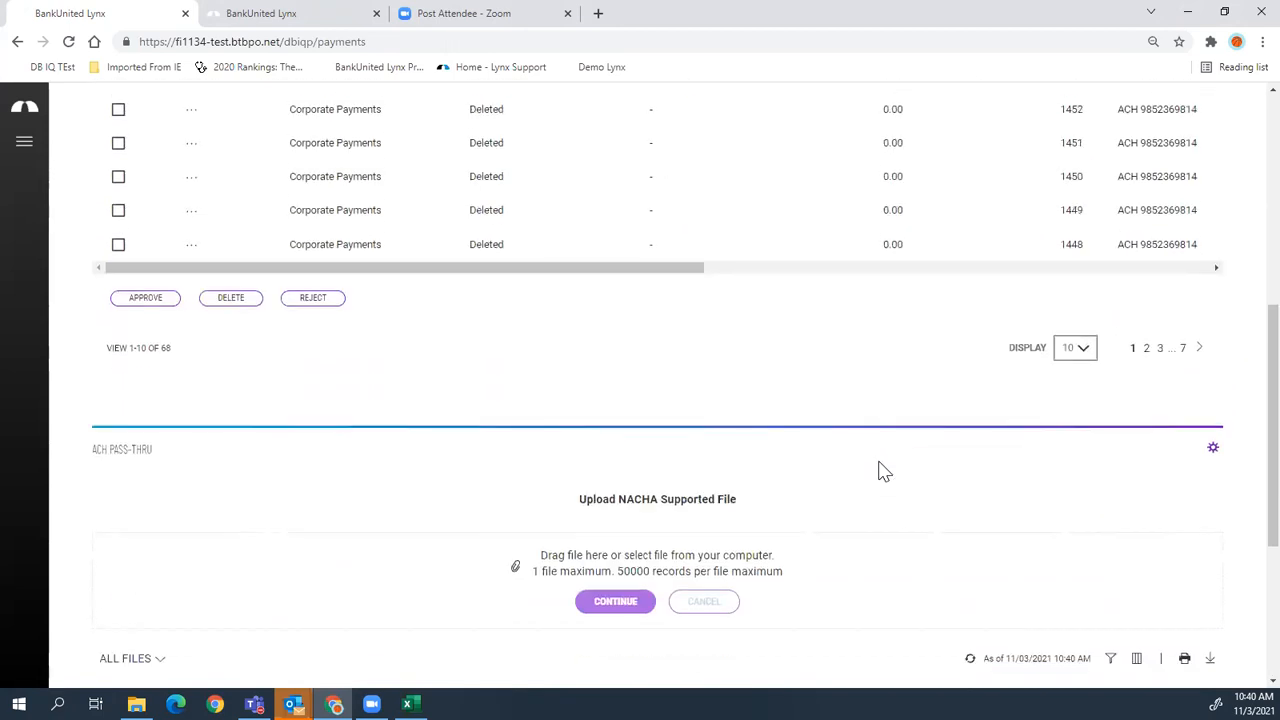
scroll(880, 470, "down", 2)
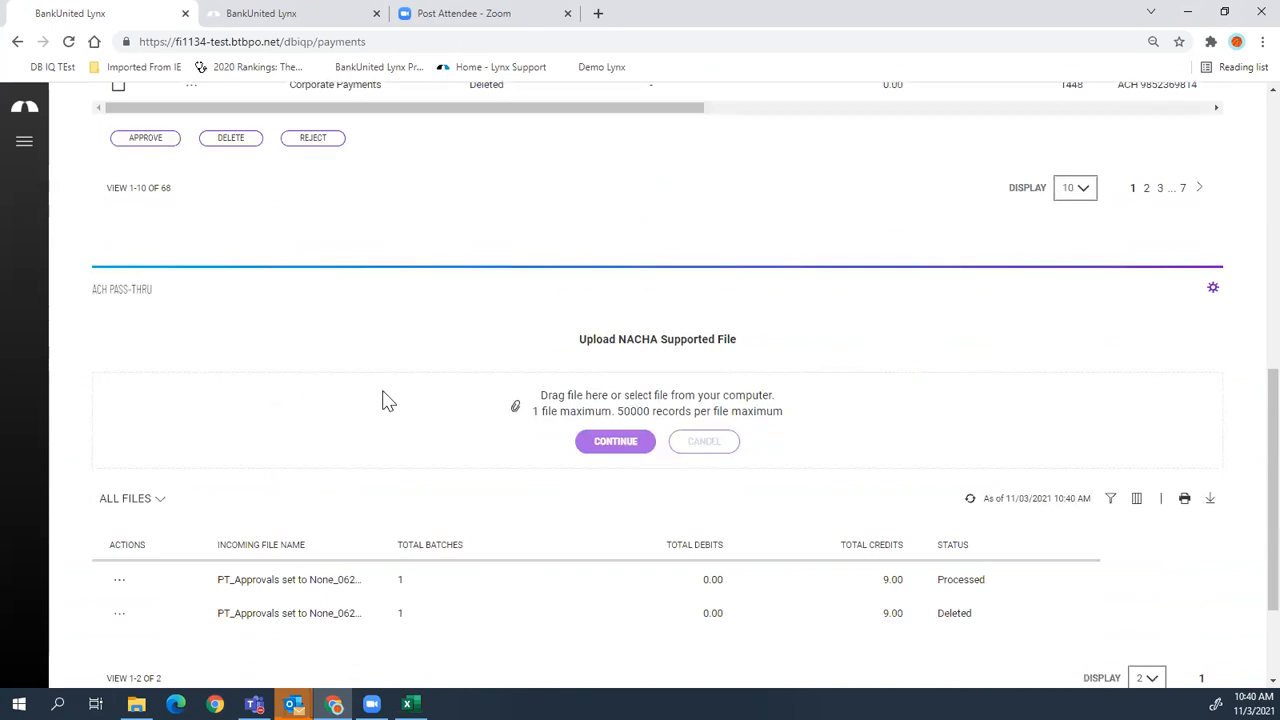
scroll(286, 363, "up", 7)
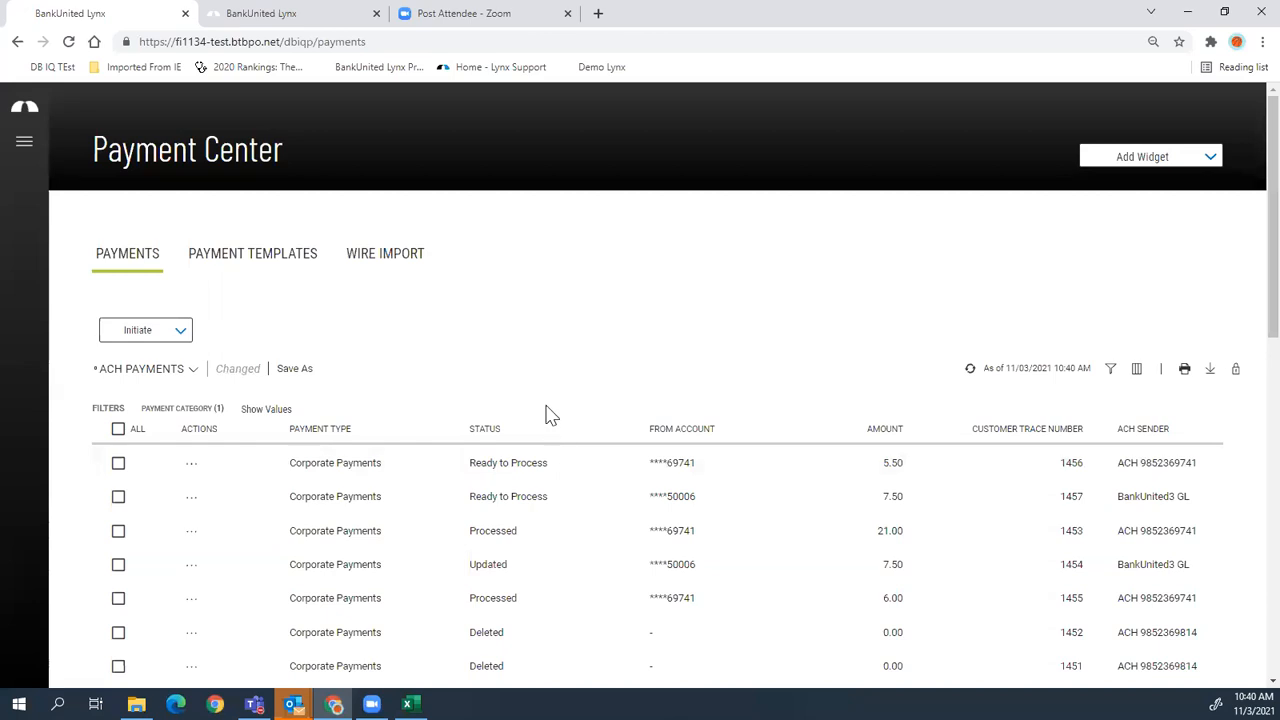
scroll(540, 413, "down", 6)
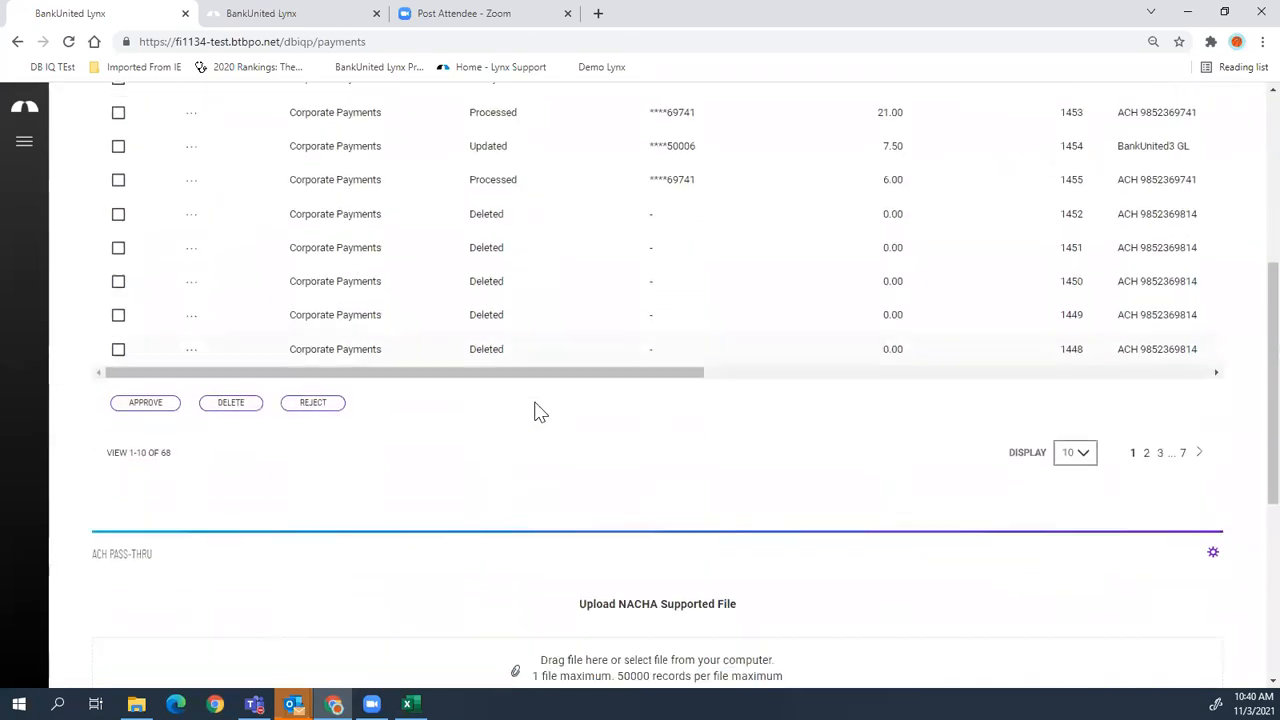
scroll(414, 495, "down", 3)
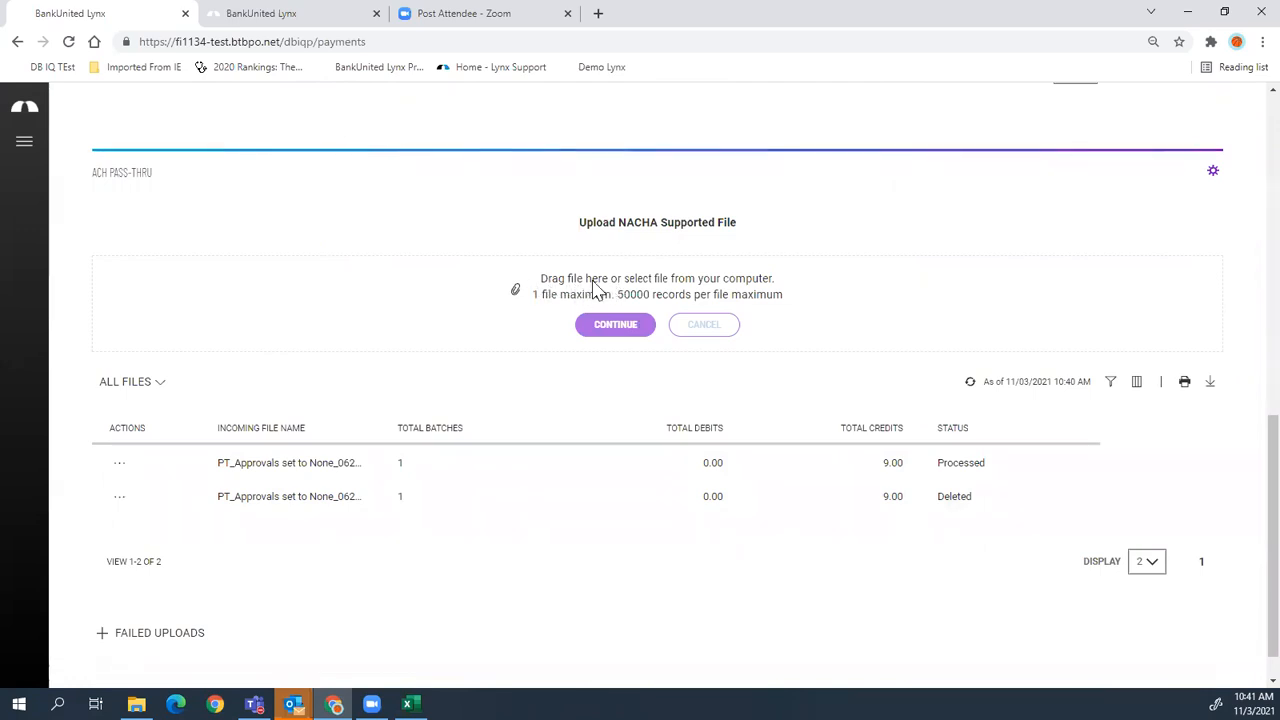
- Upload Test AP1.txt from the Desktop through ACH Pass-Thru and continue
left_click(657, 284)
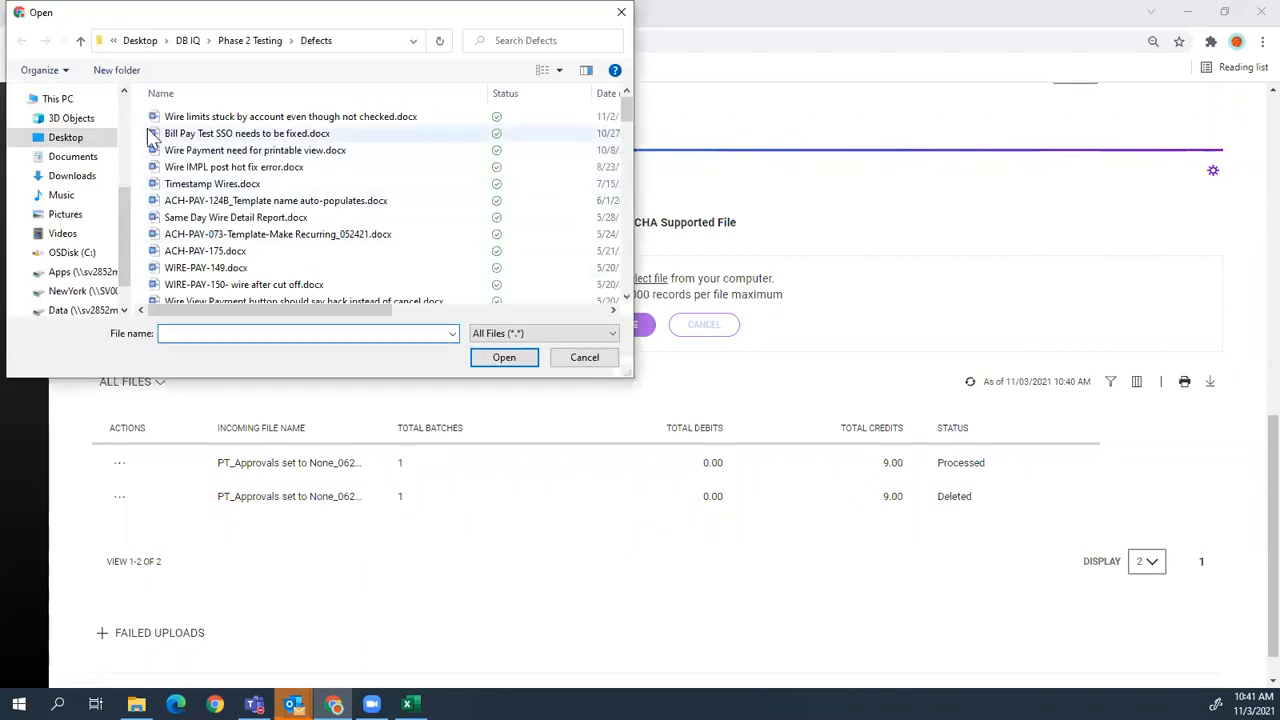
left_click(65, 137)
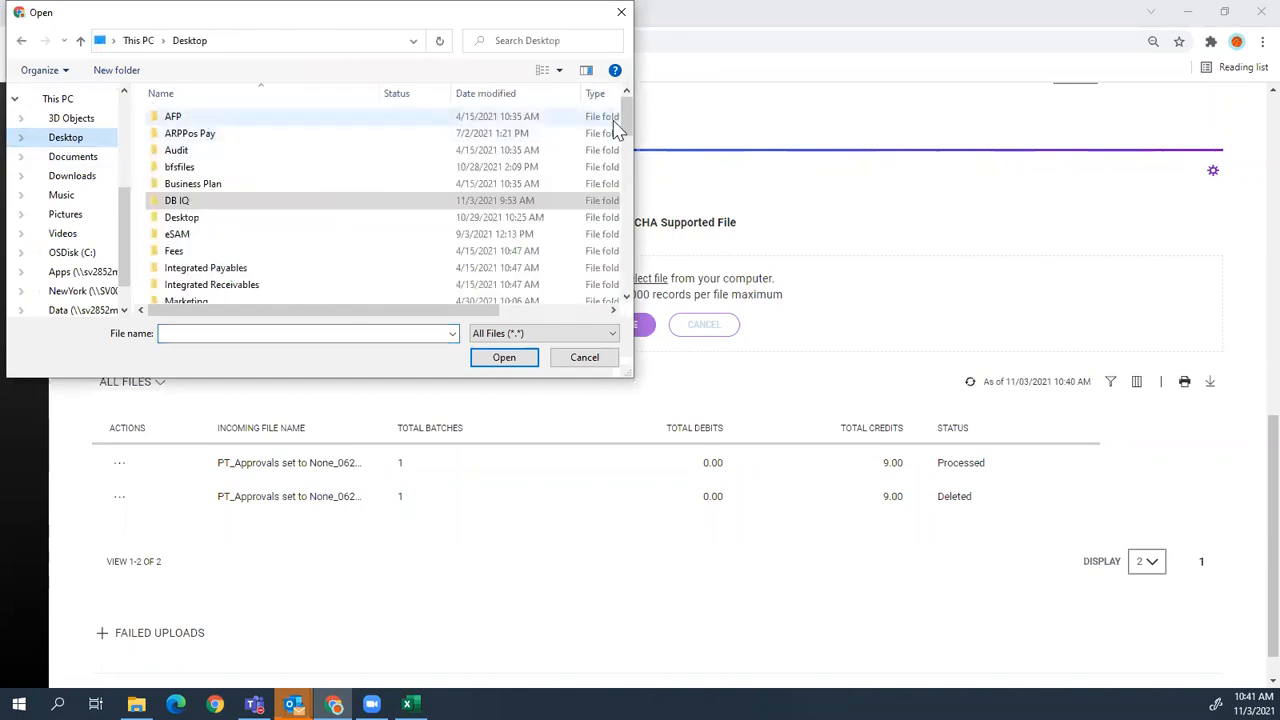
left_click_drag(622, 127, 624, 288)
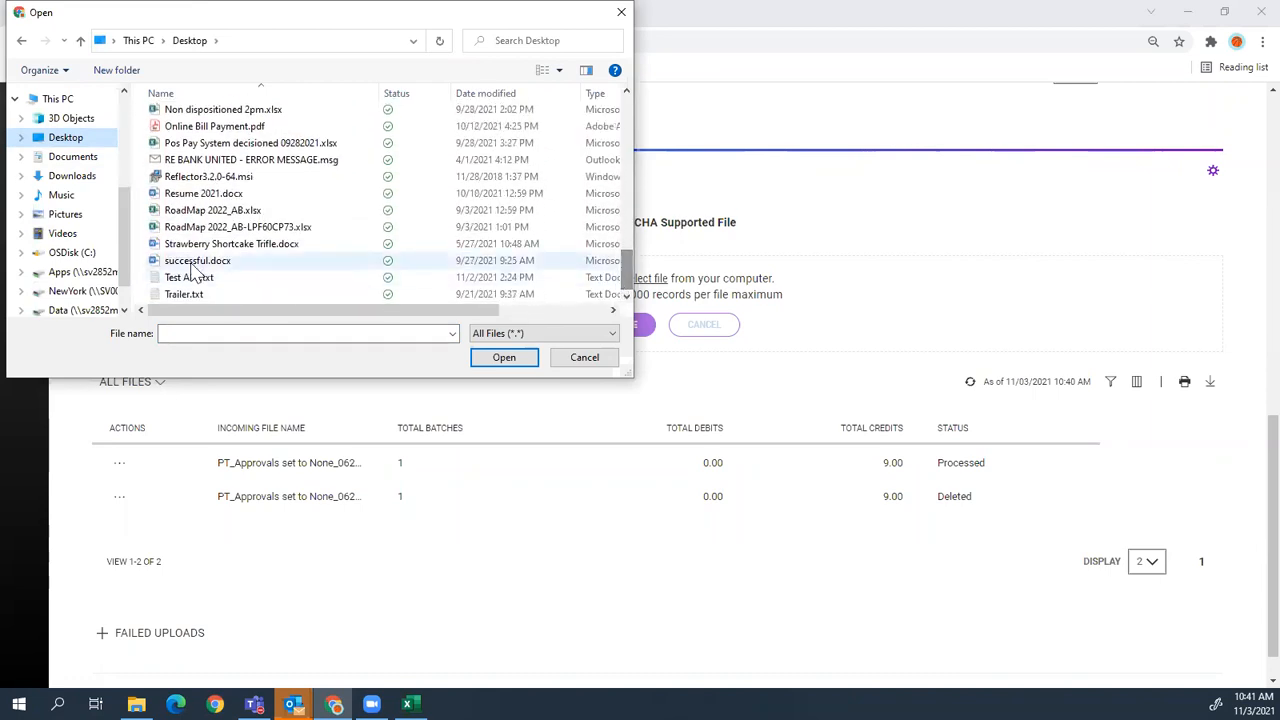
left_click(196, 278)
left_click(523, 357)
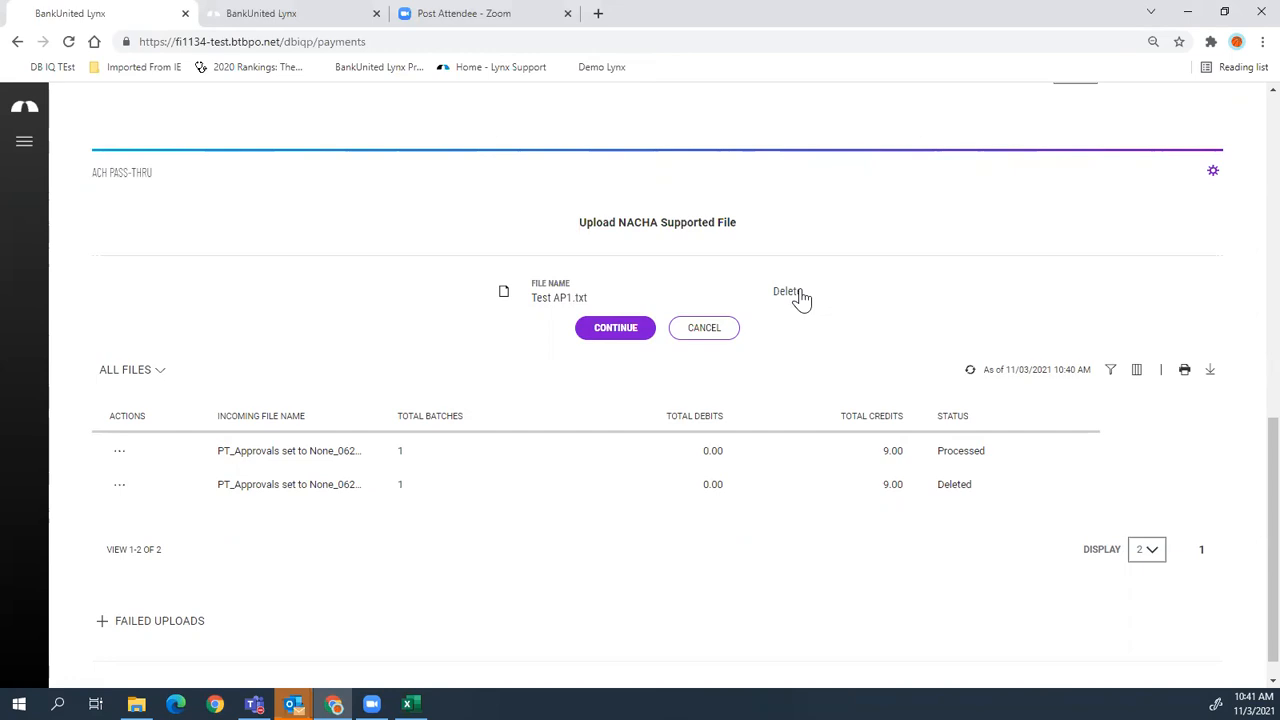
left_click(610, 330)
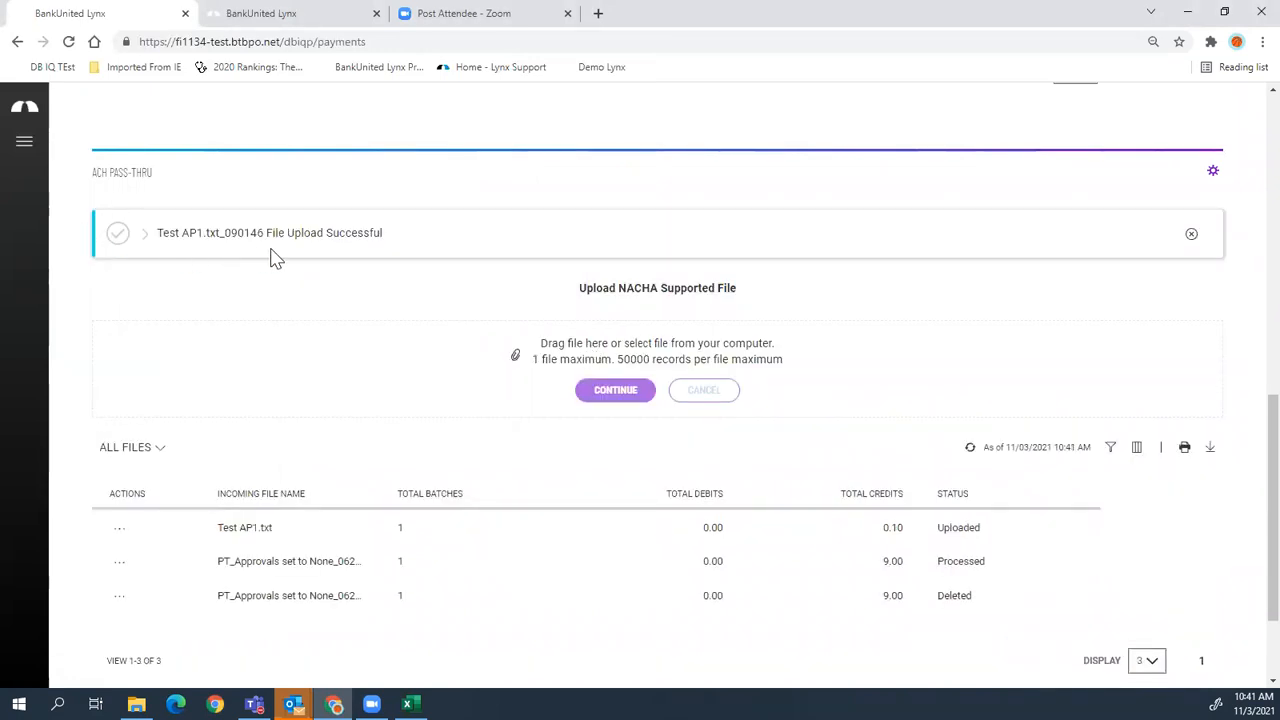
- Expand the upload success message to show the totals, and open the Test AP1.txt actions menu
left_click(142, 240)
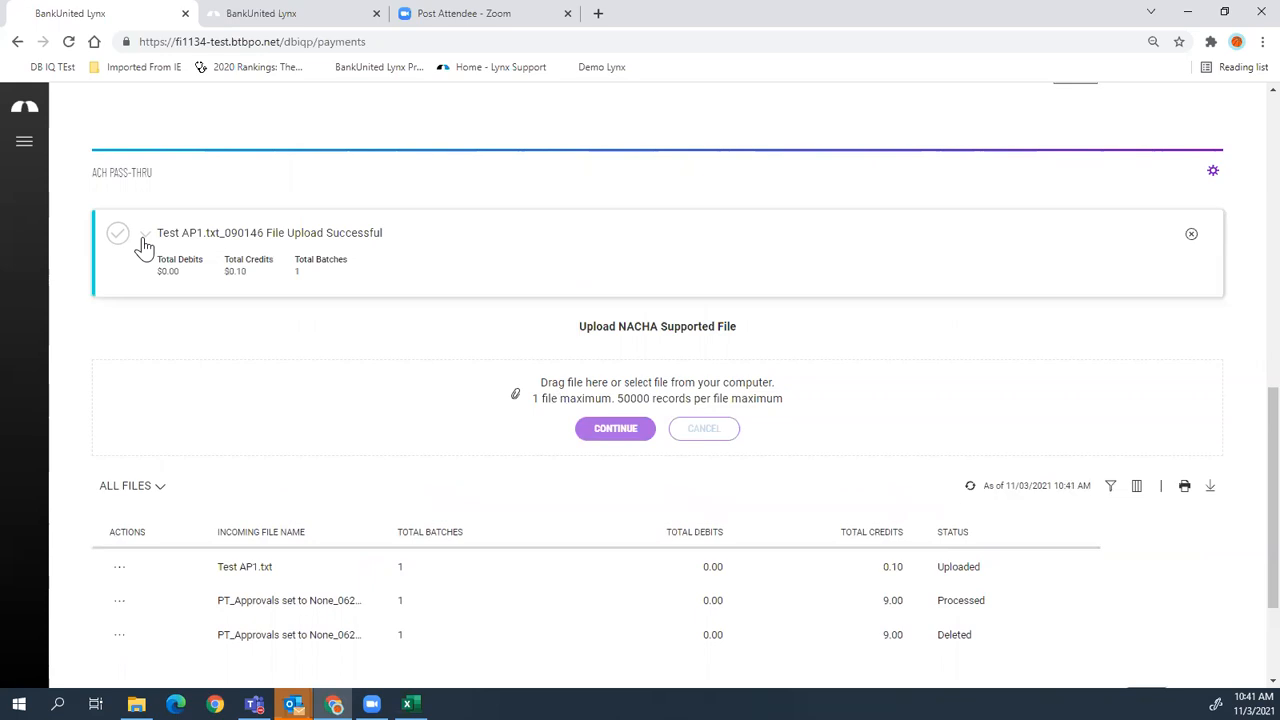
scroll(388, 312, "down", 2)
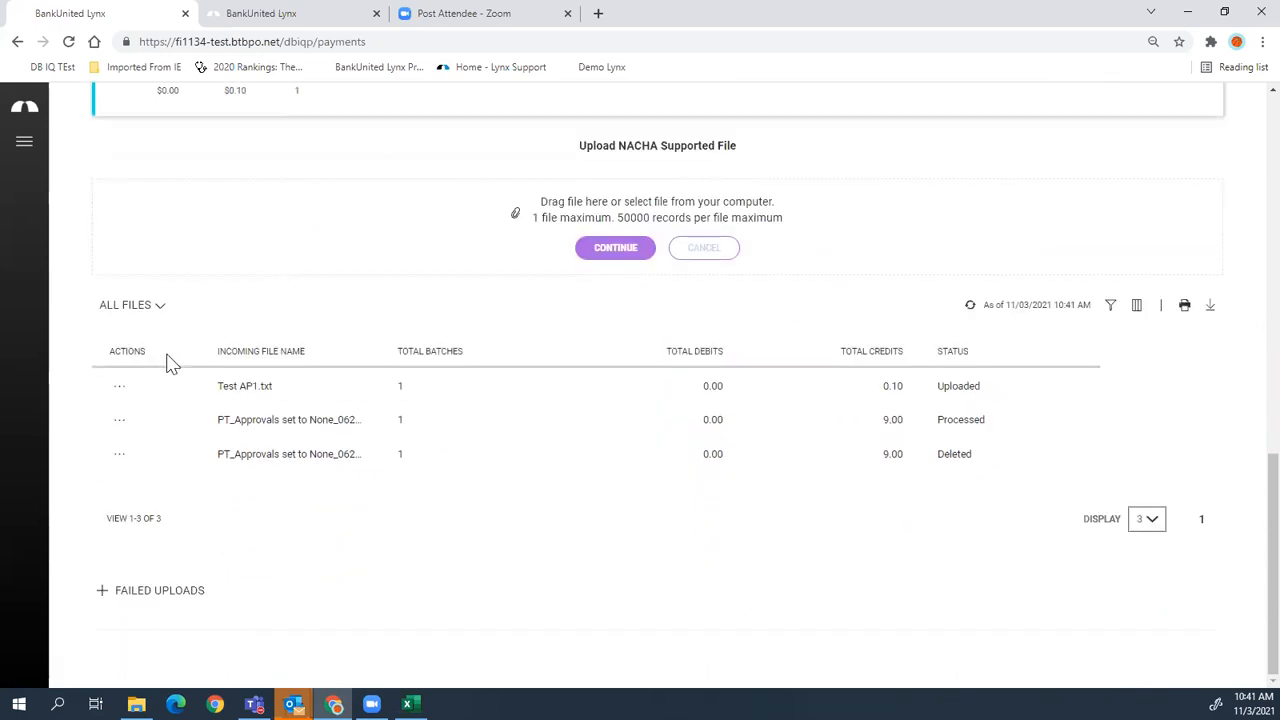
left_click(119, 387)
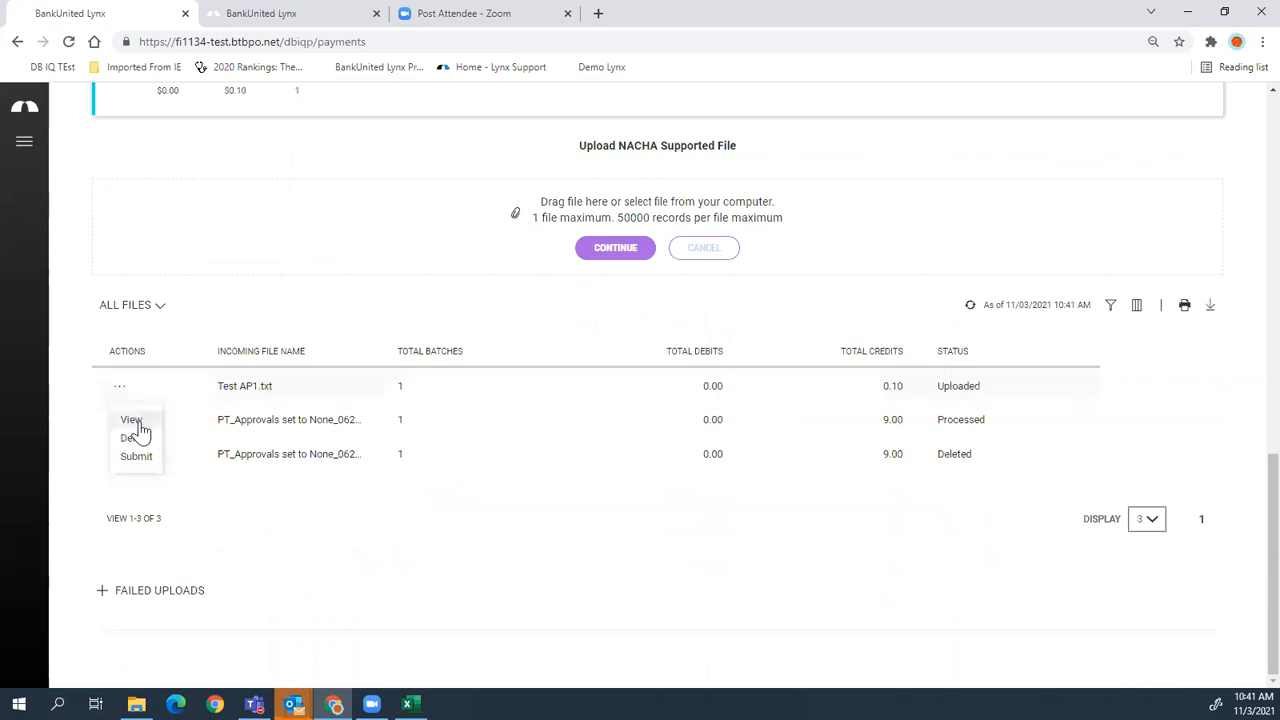
left_click(121, 389)
- Expand the Failed Uploads section, which lists no files
left_click(103, 596)
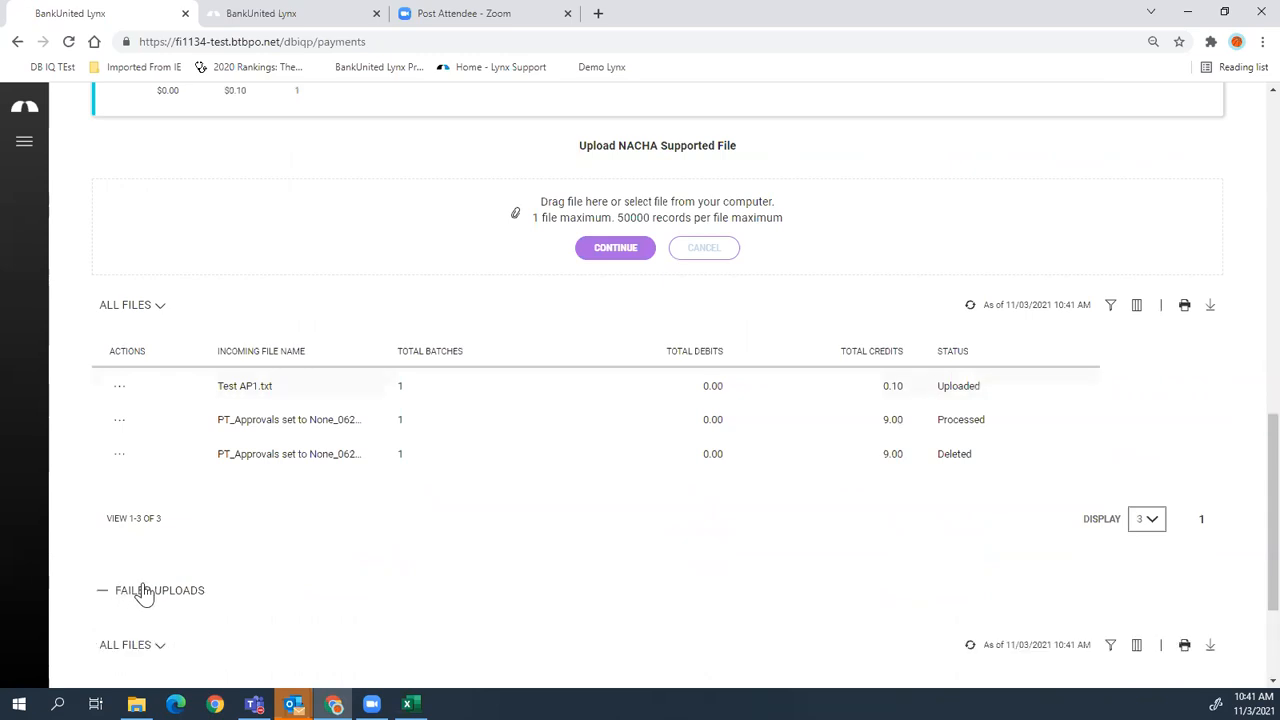
scroll(143, 594, "down", 2)
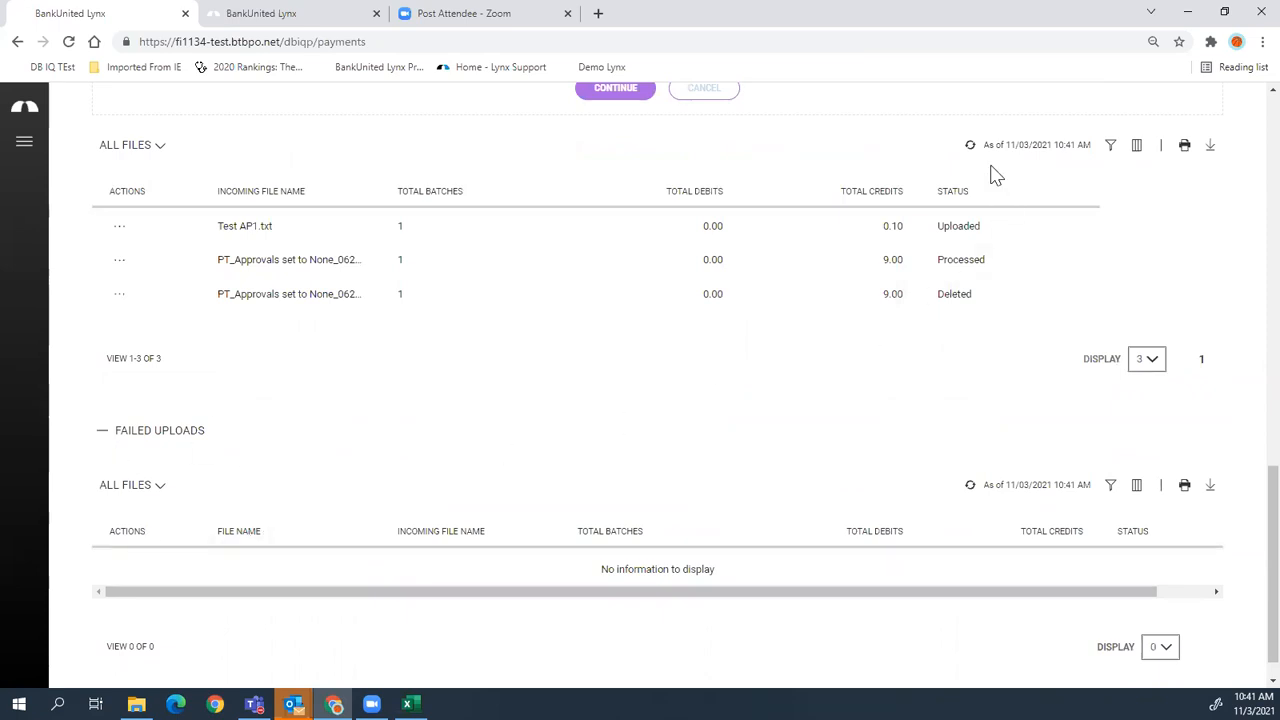
scroll(960, 323, "up", 1)
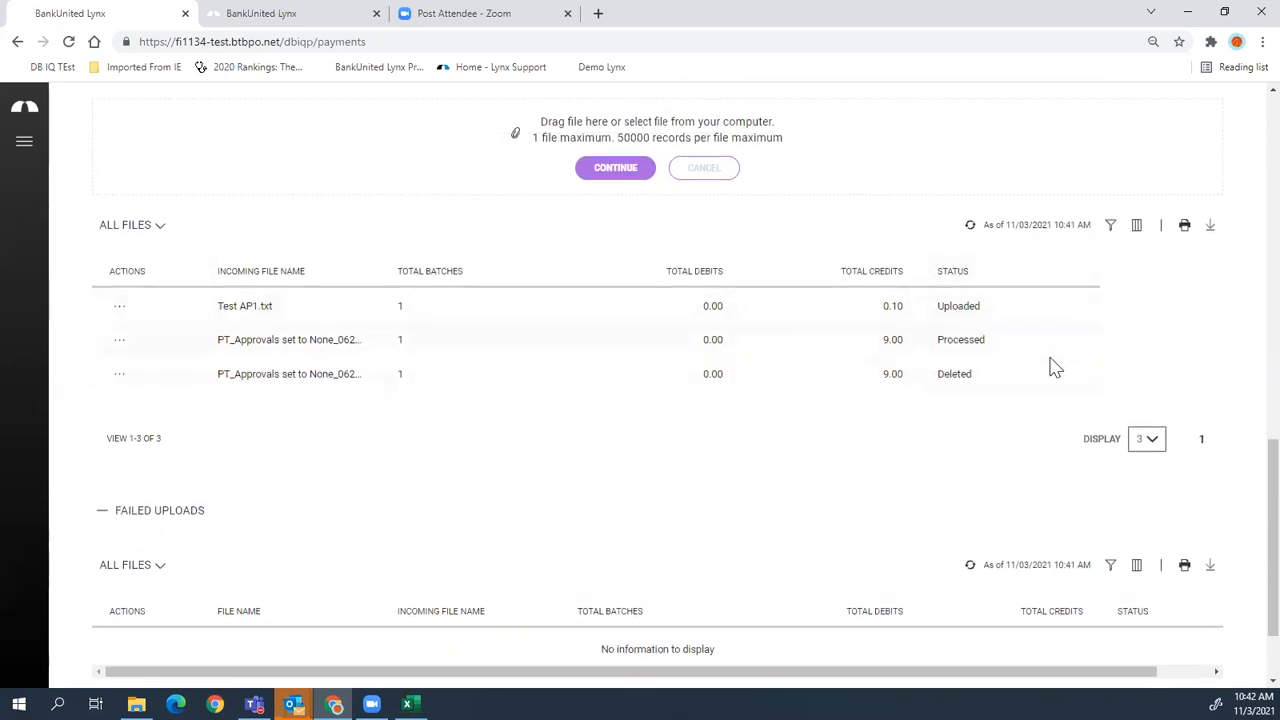
left_click(1131, 228)
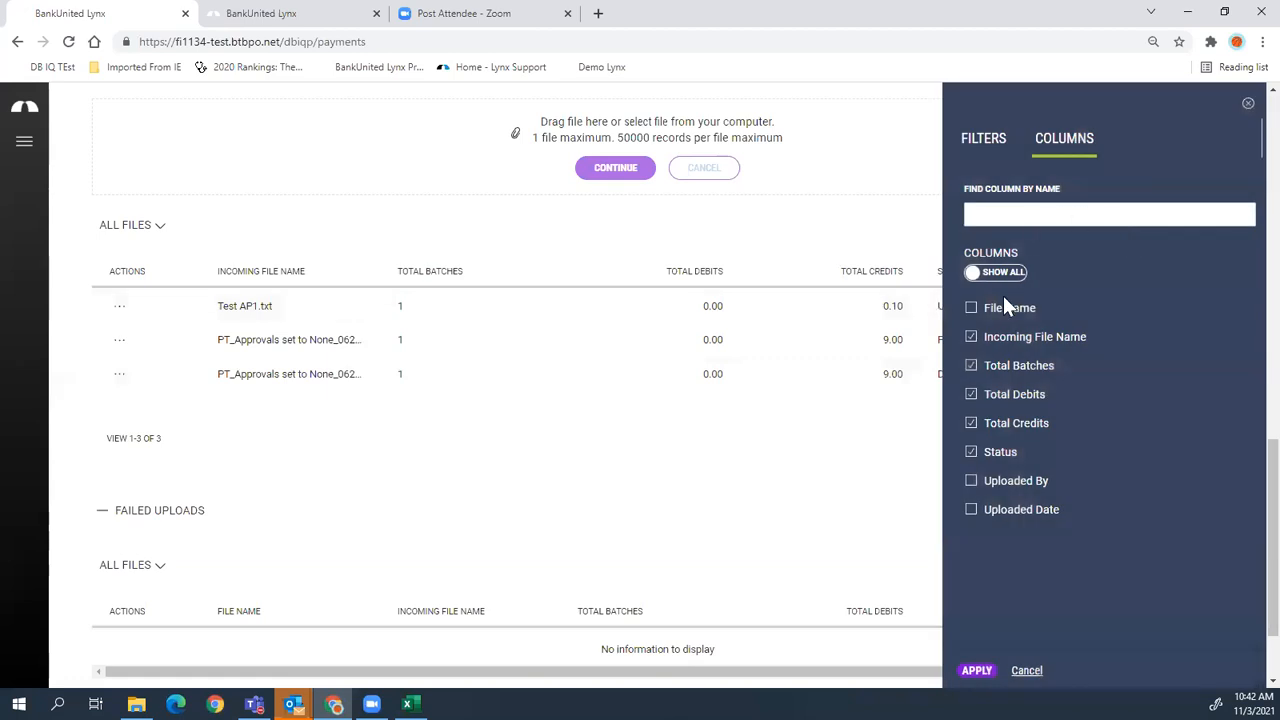
left_click(971, 484)
left_click(977, 670)
left_click_drag(960, 405, 554, 429)
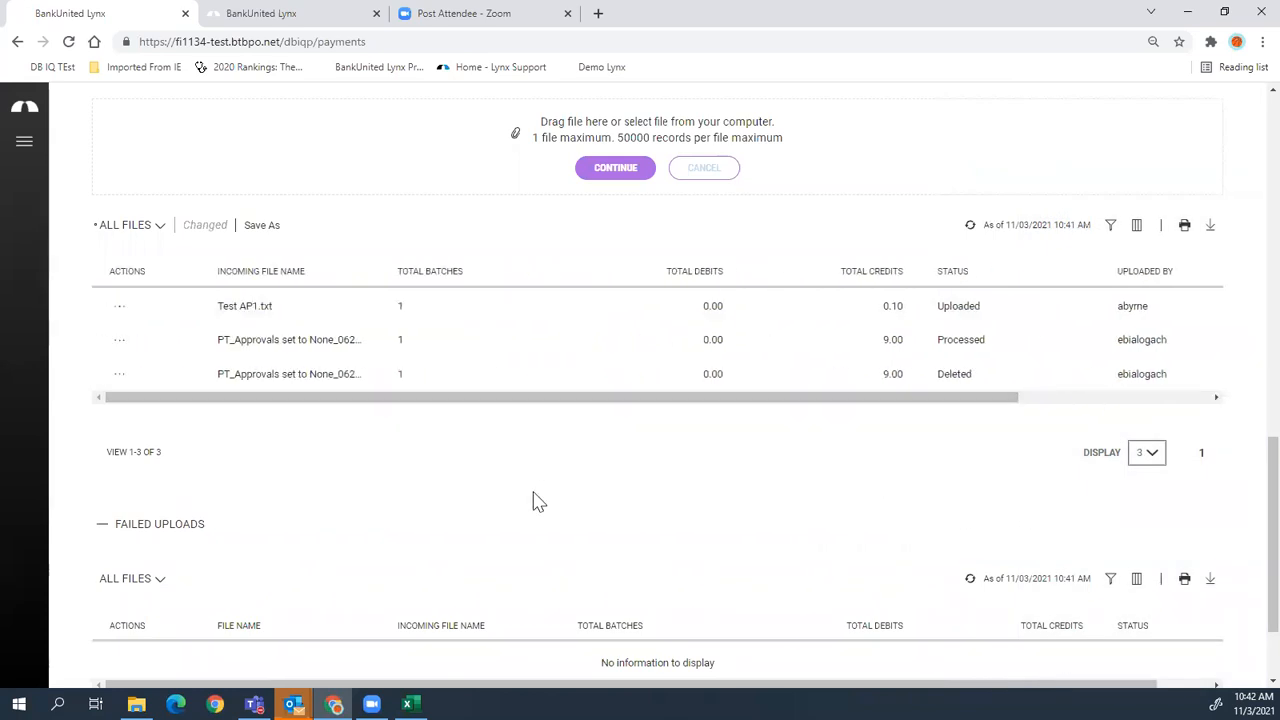
left_click(152, 230)
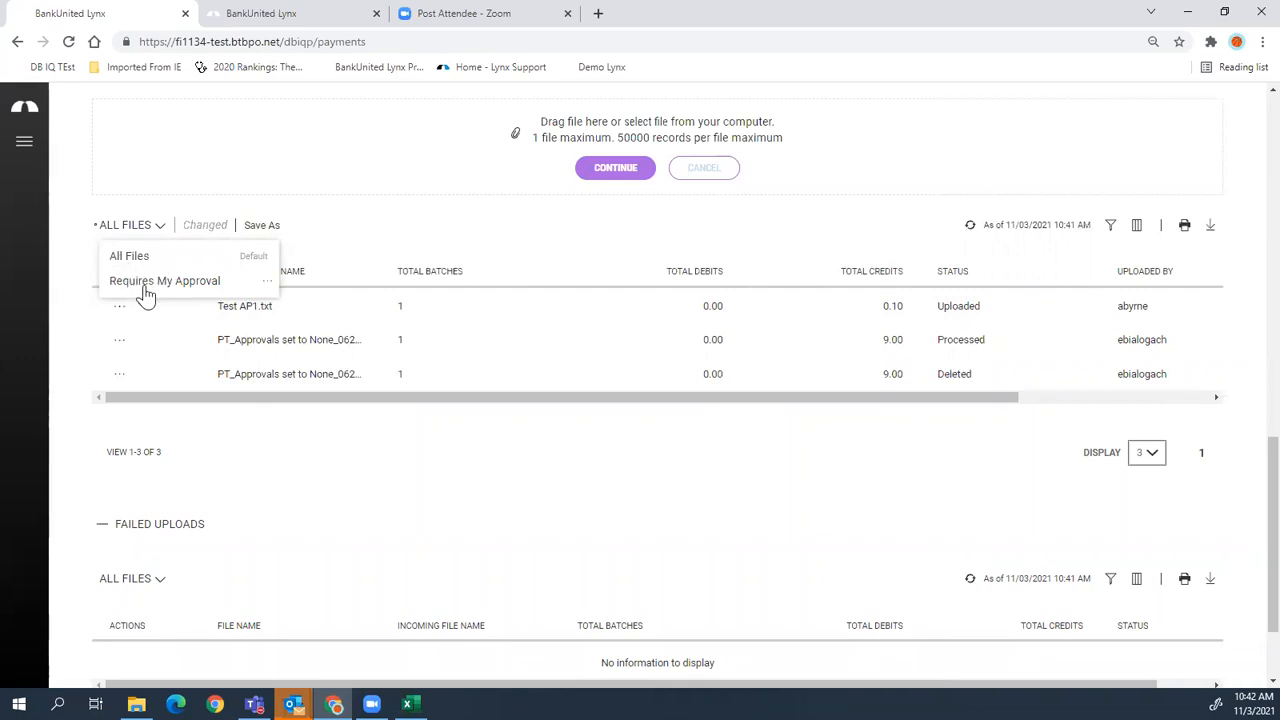
left_click(145, 288)
left_click(192, 228)
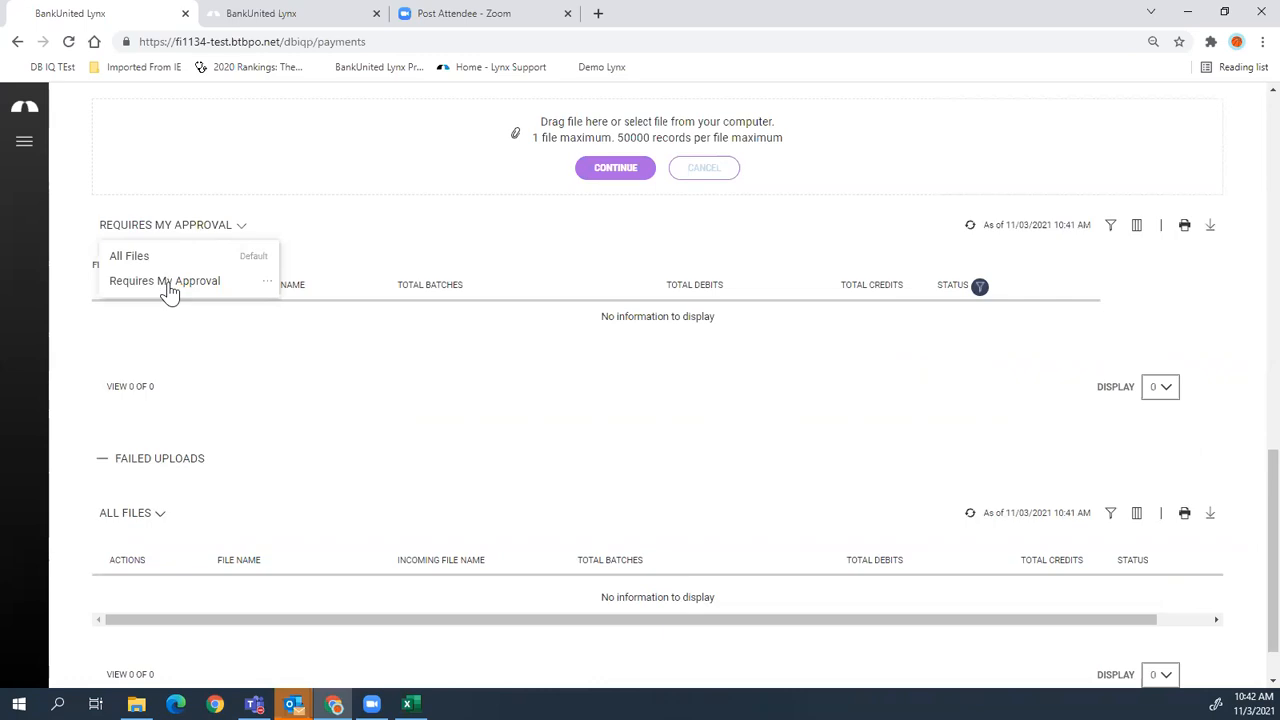
left_click(145, 262)
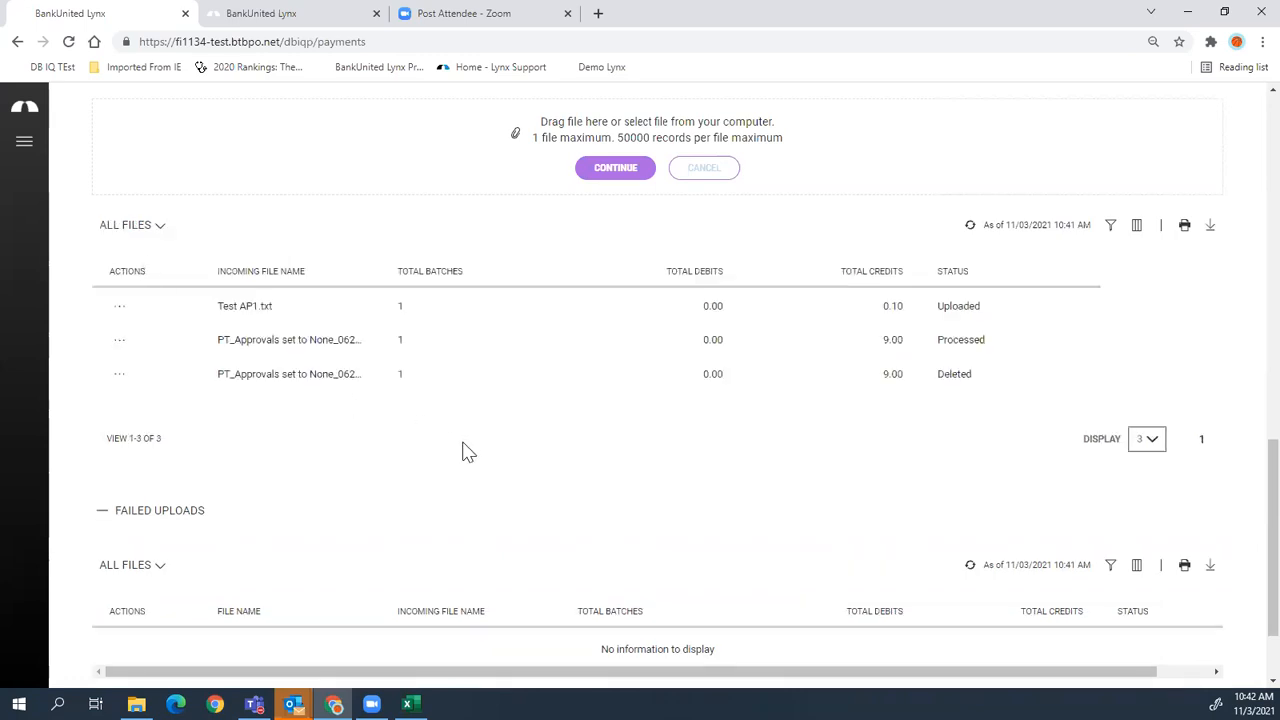
scroll(463, 448, "down", 1)
- Dismiss the upload success message on the Payment Center
scroll(468, 440, "up", 4)
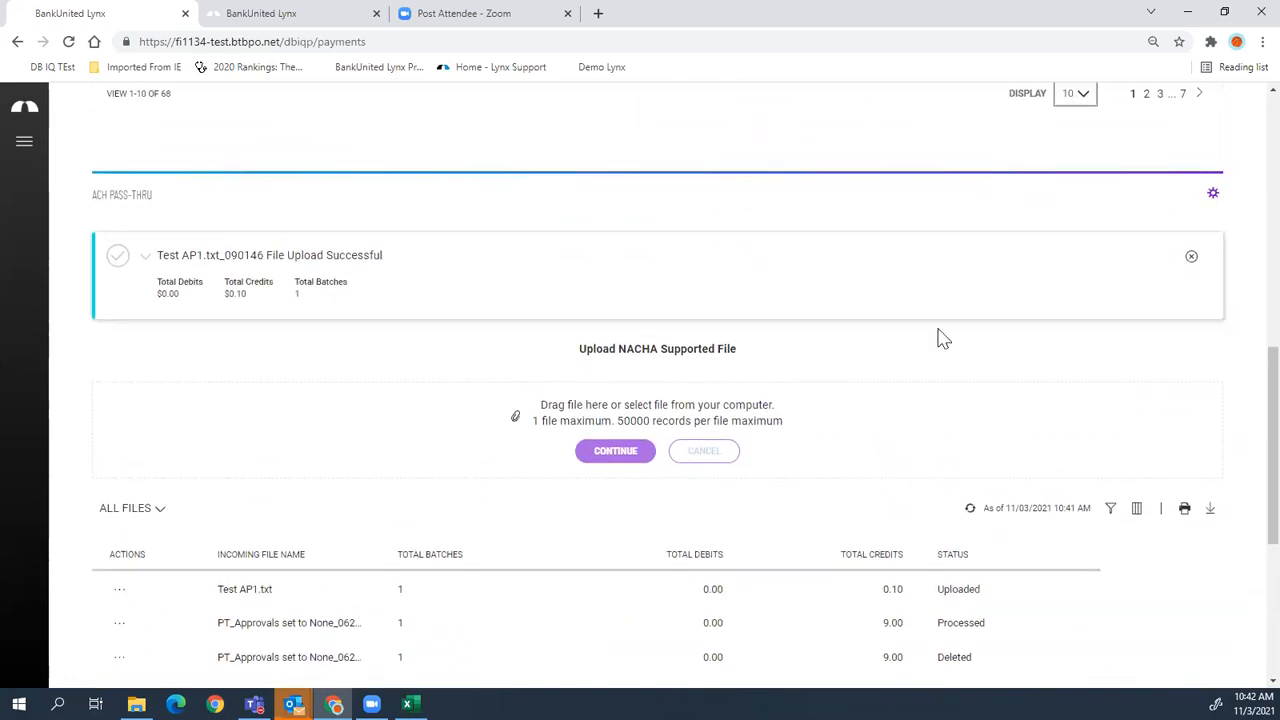
left_click(1192, 258)
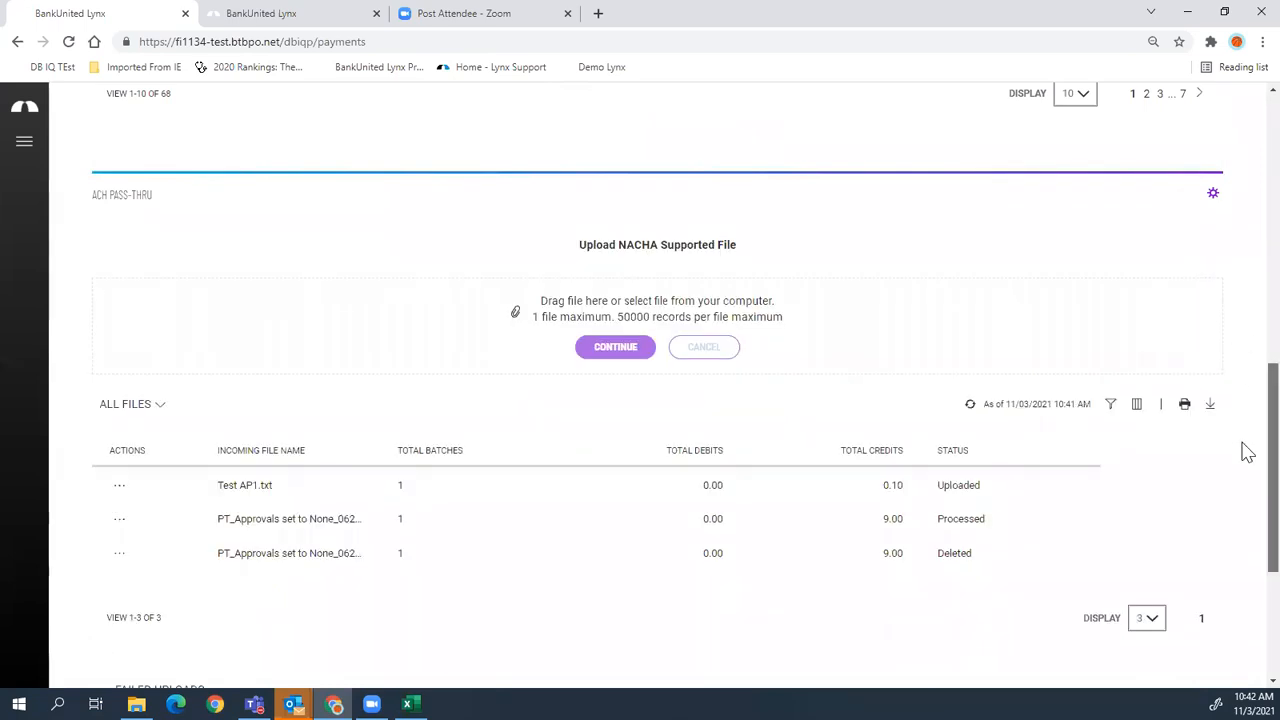
scroll(1246, 449, "up", 2)
scroll(1246, 393, "up", 6)
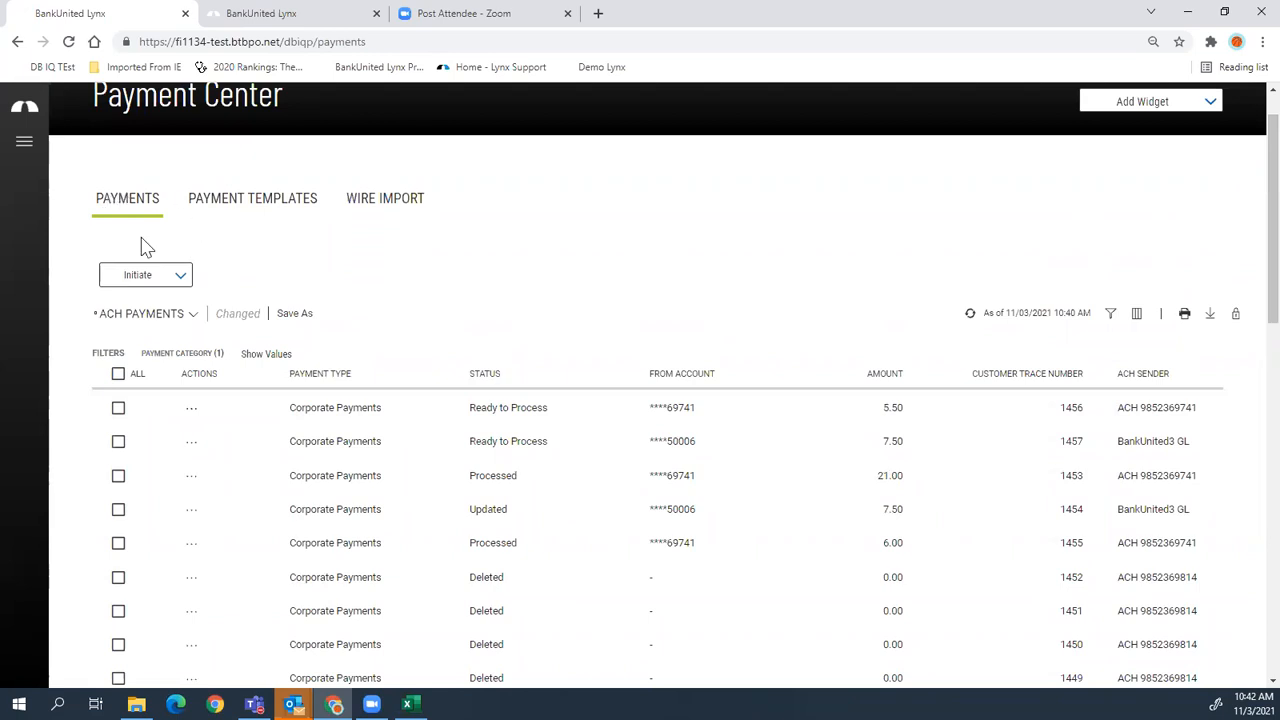
- Open the ACH PAYMENTS view dropdown to list the saved payment views
scroll(209, 380, "down", 6)
scroll(230, 392, "down", 1)
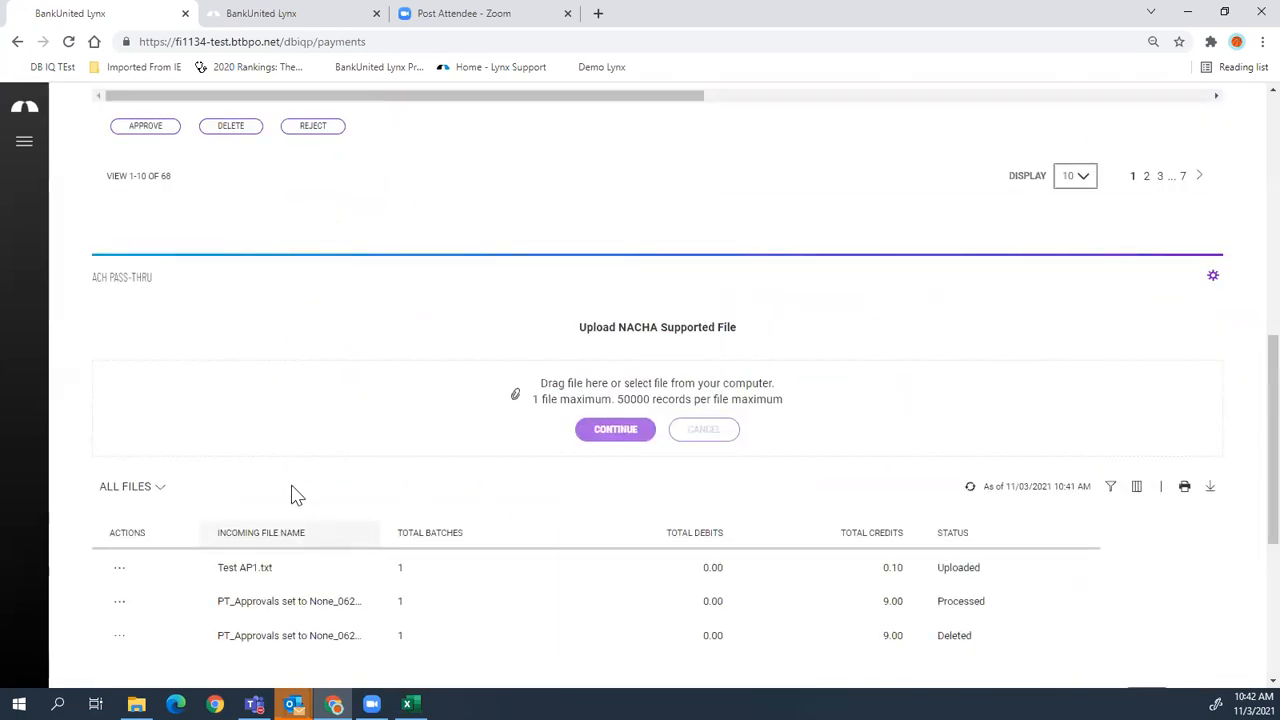
scroll(1243, 371, "up", 7)
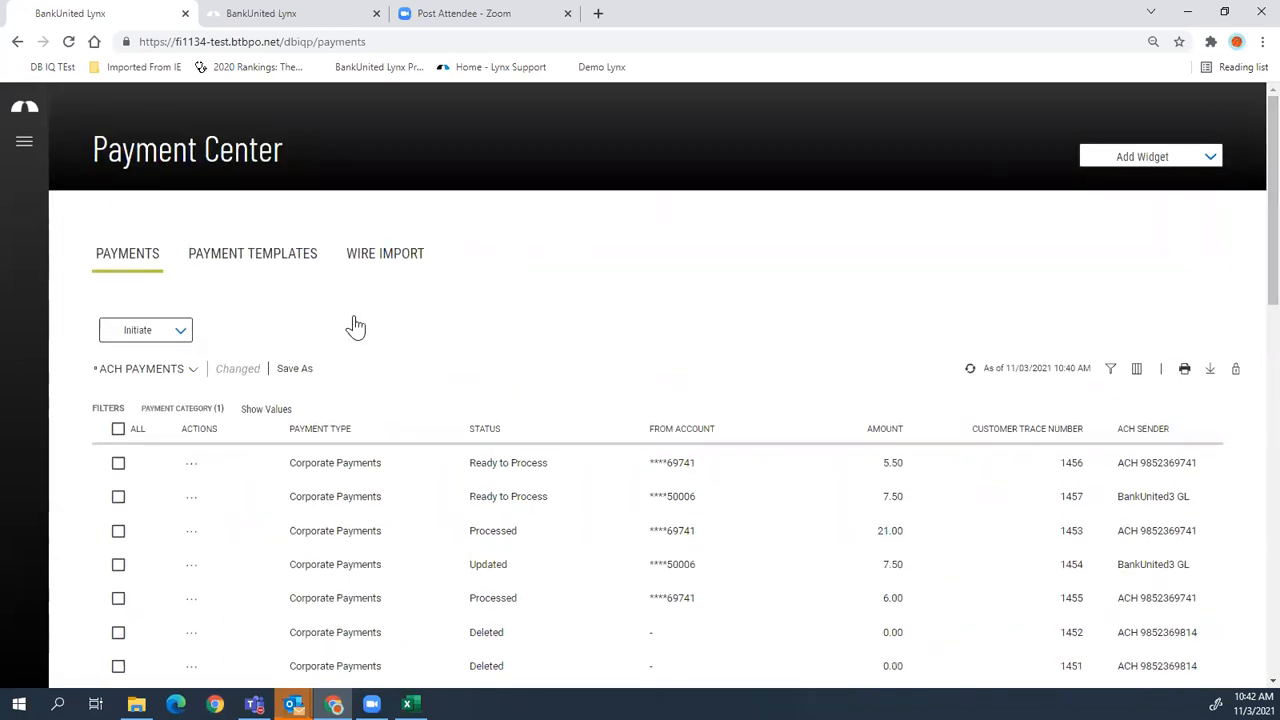
left_click(118, 372)
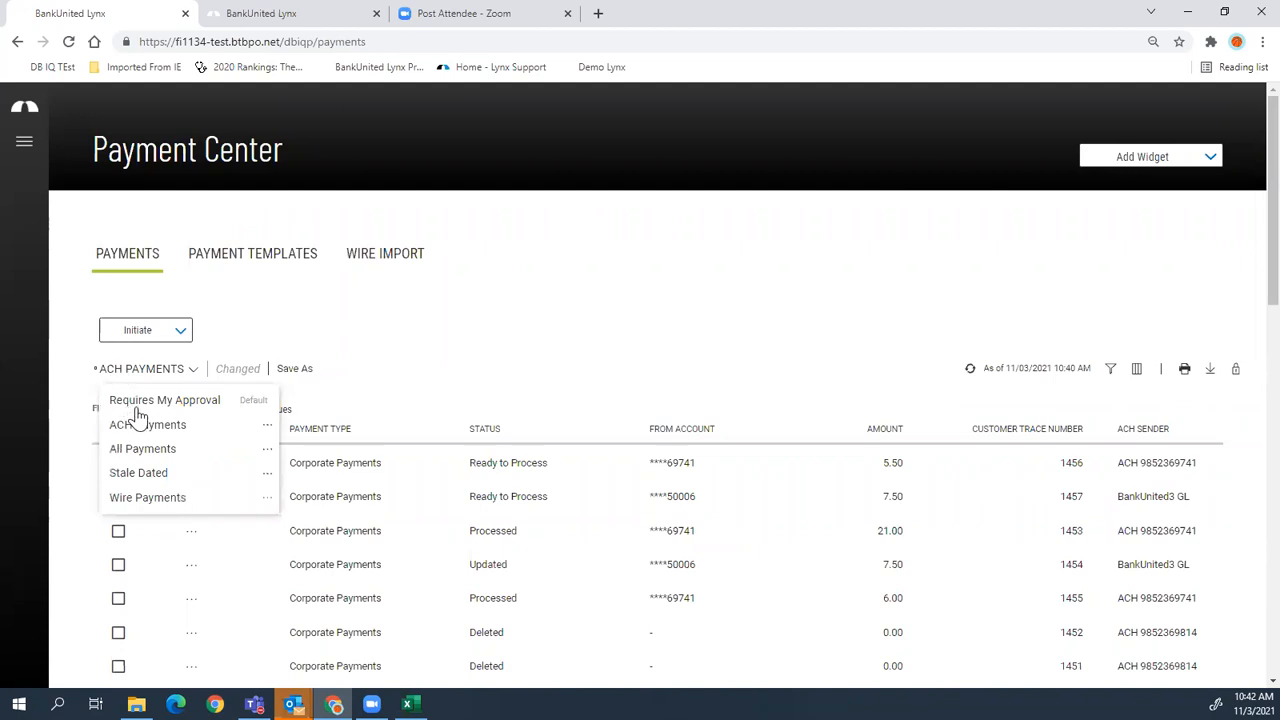
- Switch the payments table to All Payments, then return to the Home dashboard via the Lynx logo
left_click(142, 449)
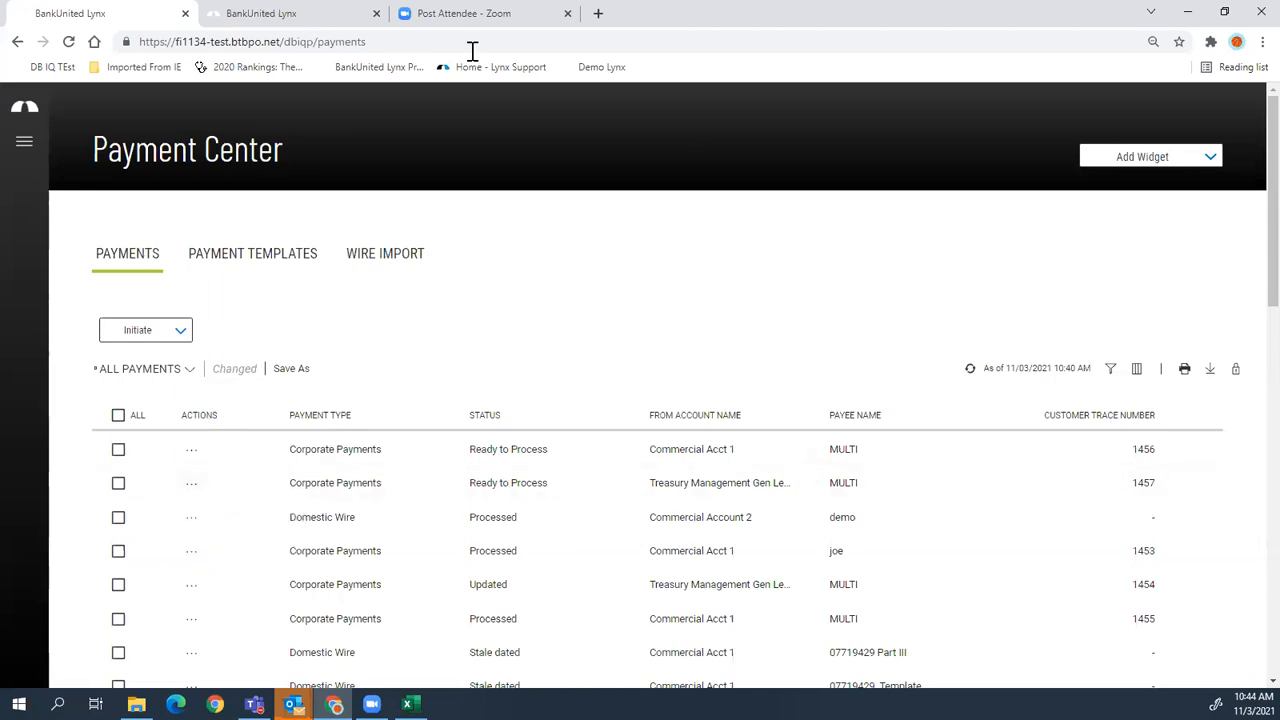
left_click(25, 106)
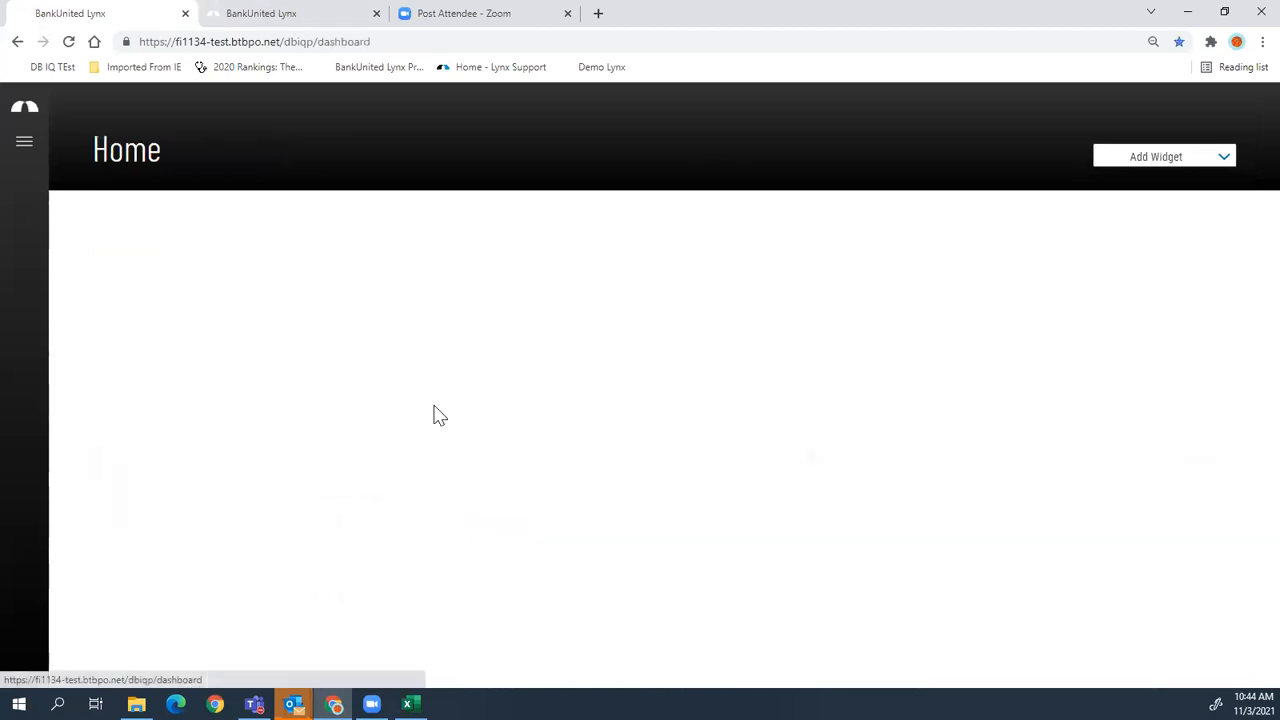
scroll(1234, 454, "down", 10)
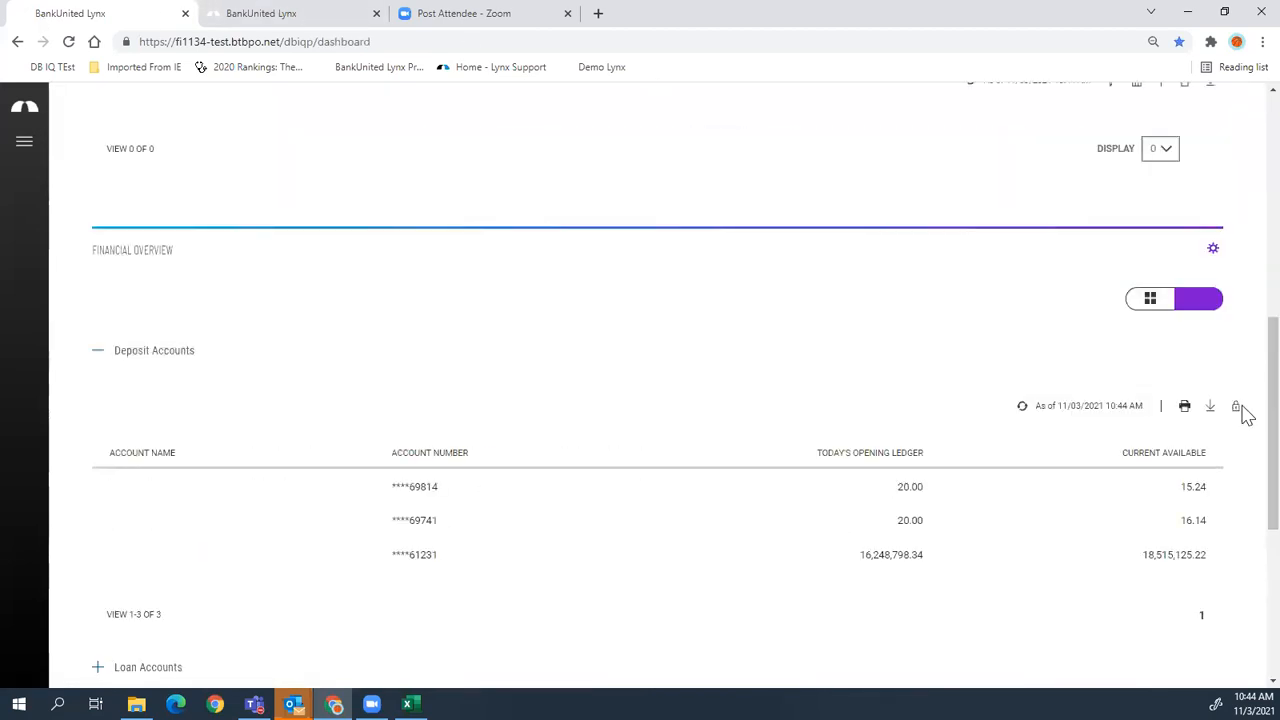
scroll(1245, 418, "up", 3)
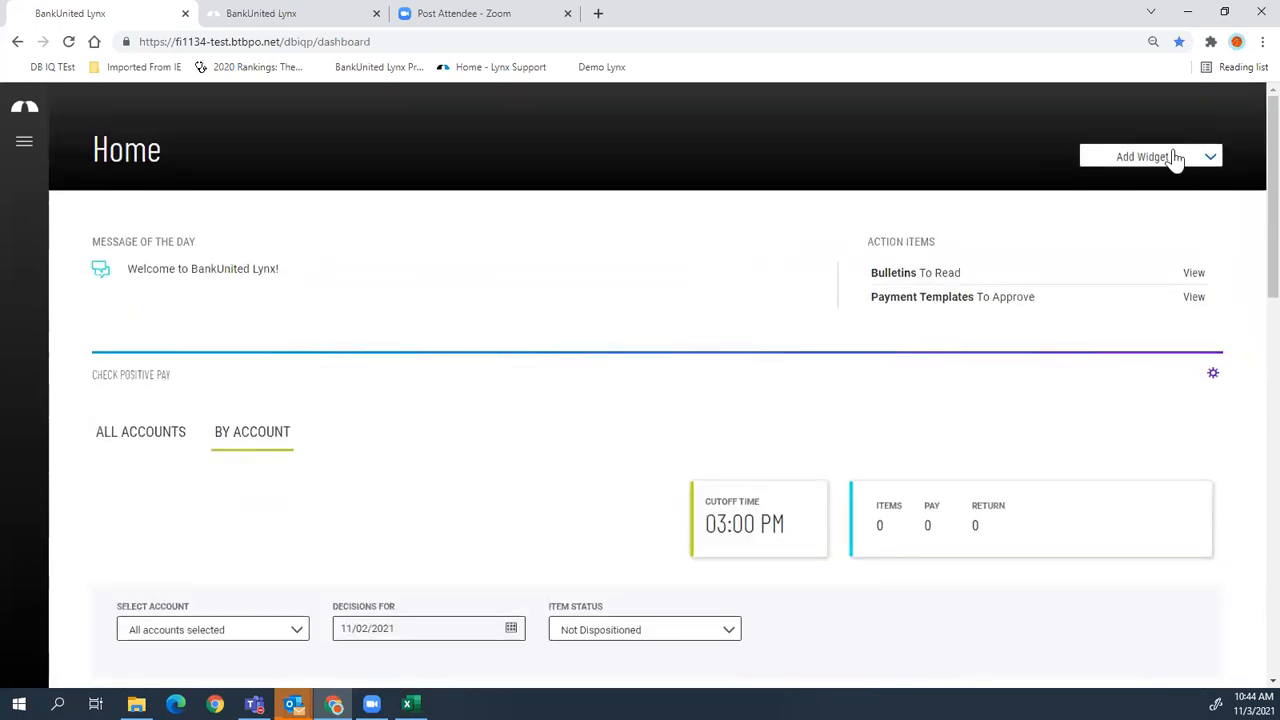
left_click(1171, 158)
left_click(1115, 376)
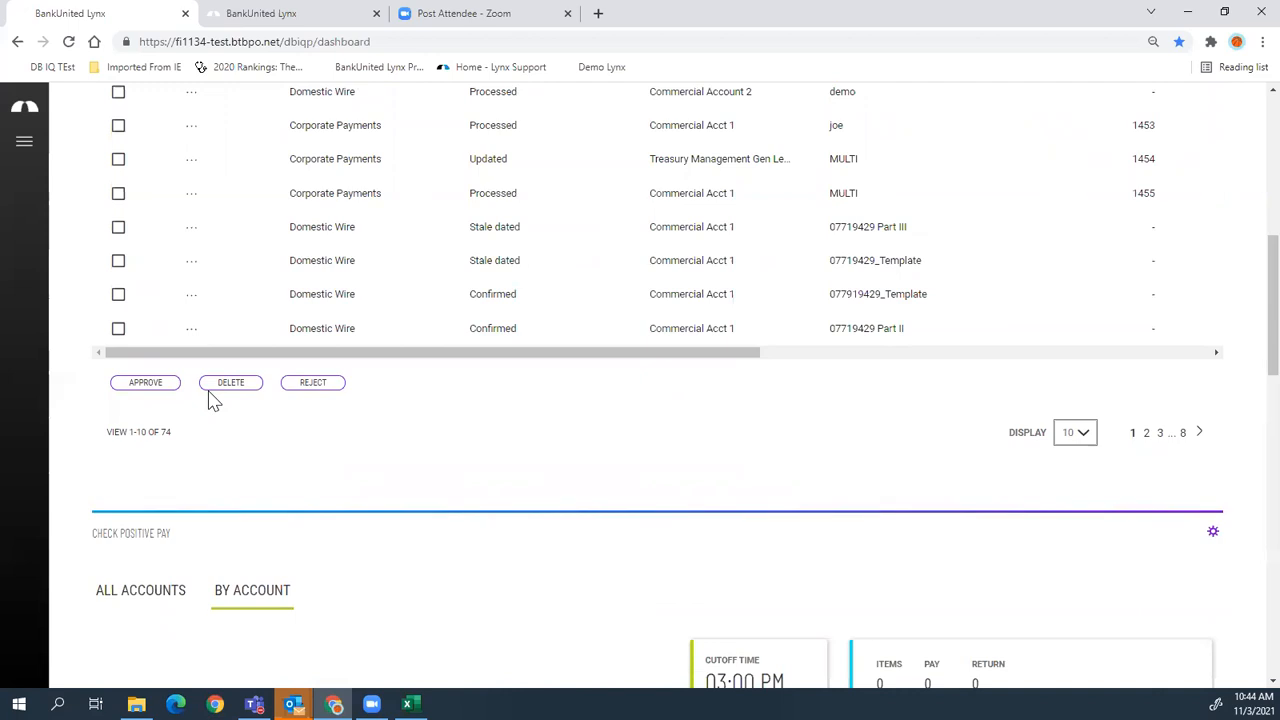
scroll(230, 380, "up", 6)
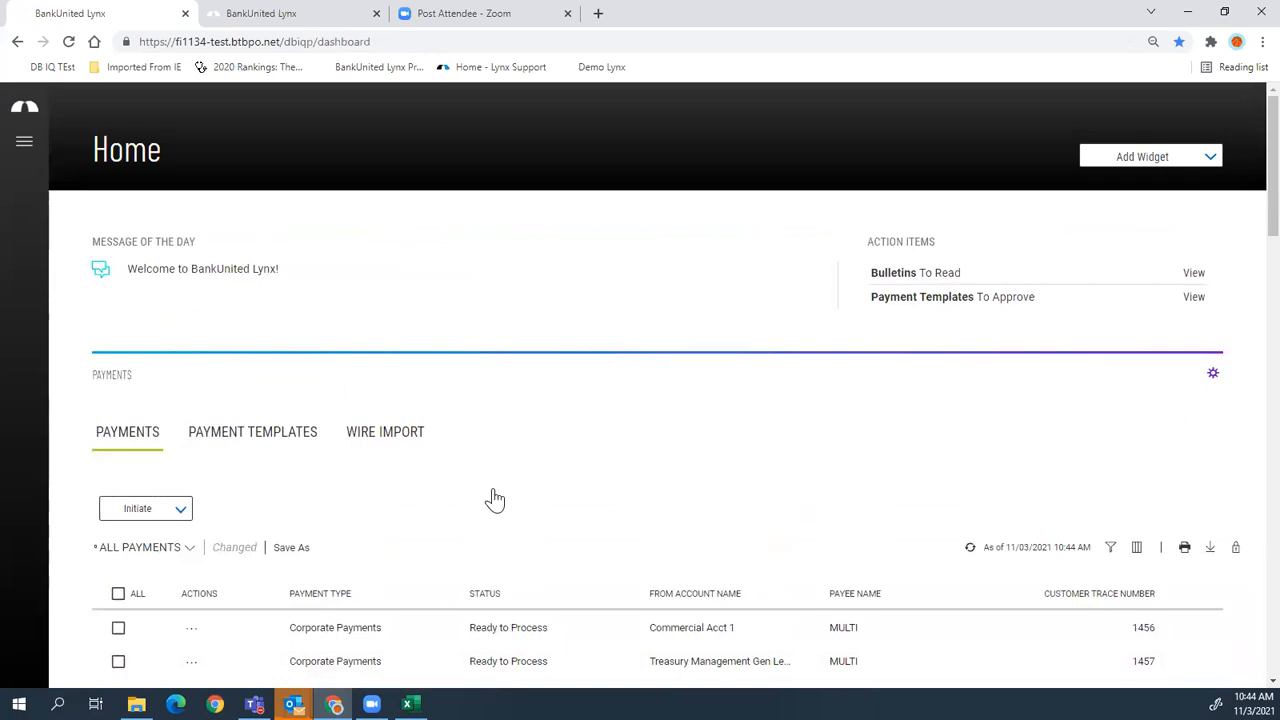
left_click(1213, 375)
left_click(1158, 400)
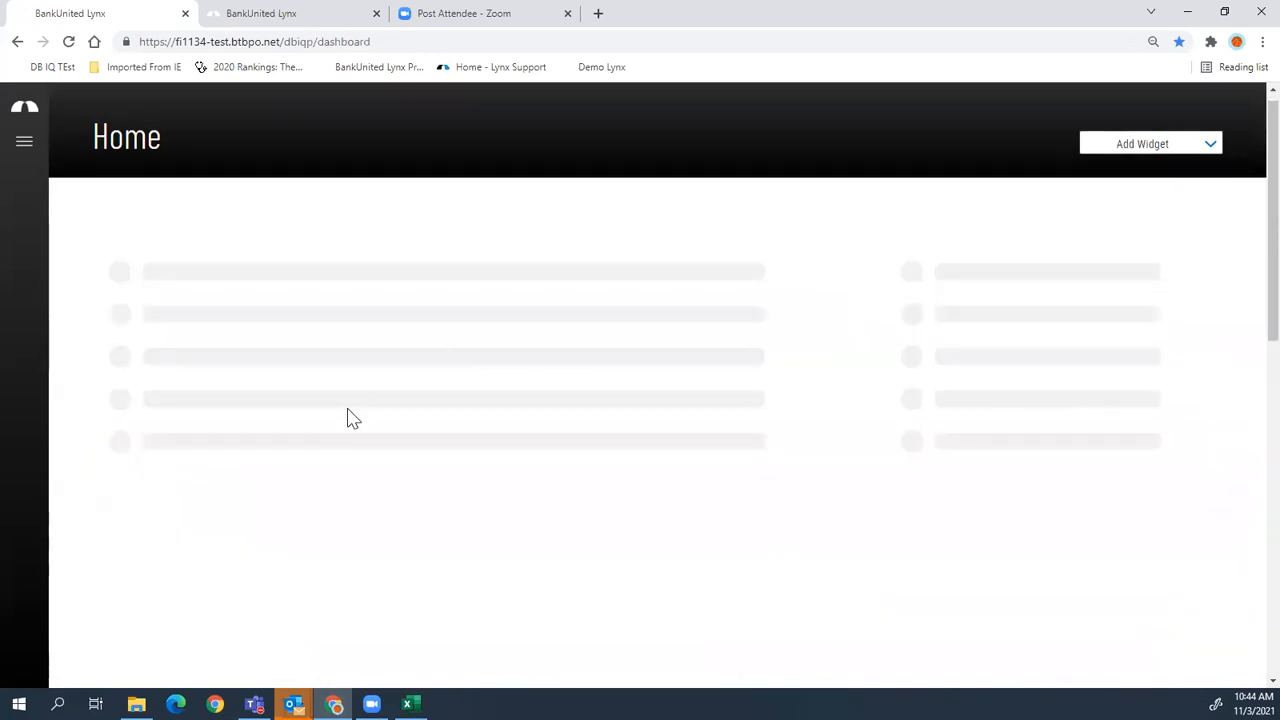
scroll(340, 401, "down", 7)
scroll(87, 475, "up", 1)
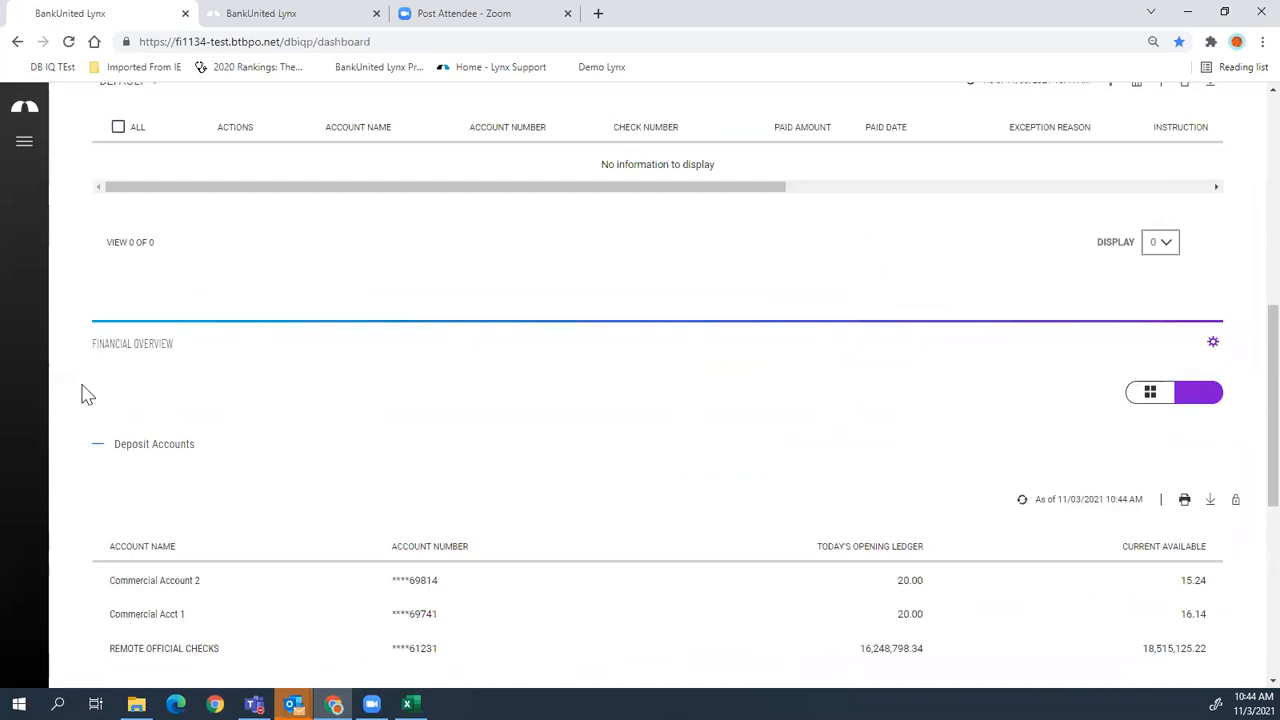
scroll(815, 405, "up", 4)
scroll(797, 420, "up", 2)
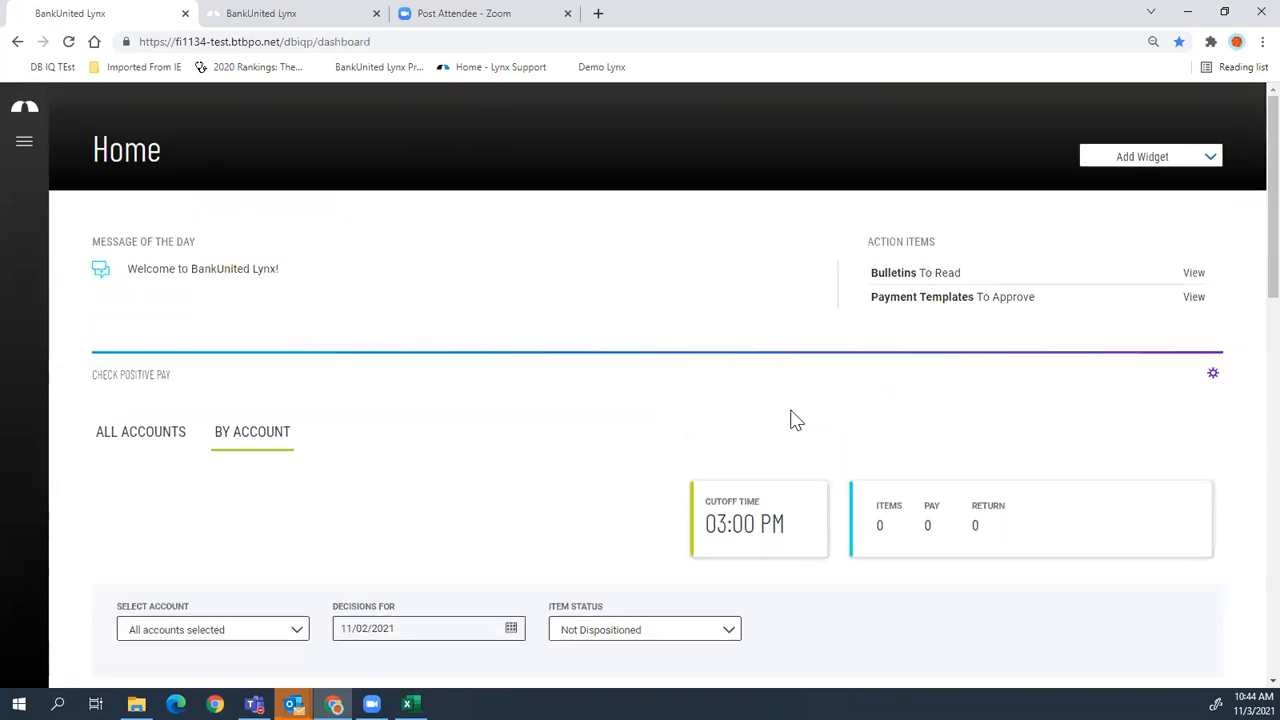
- Go to the Payment Center from the menu, then expand the menu's user profile options
left_click(24, 141)
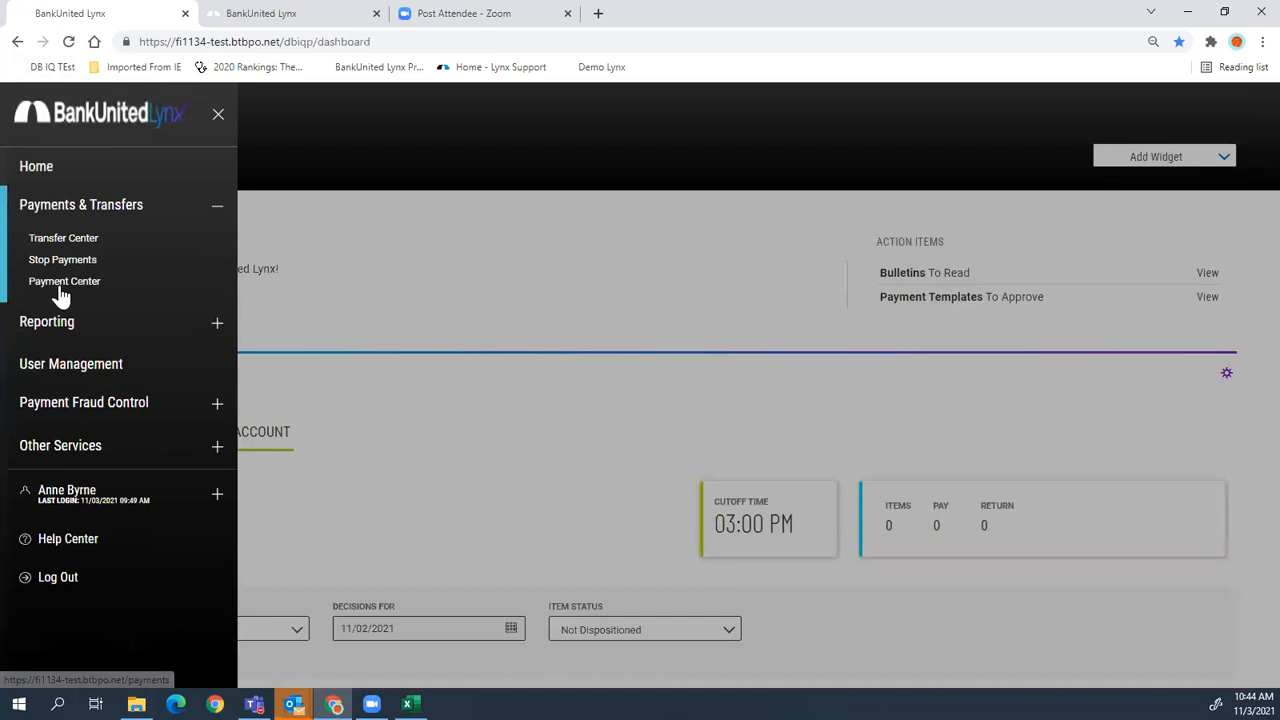
left_click(60, 283)
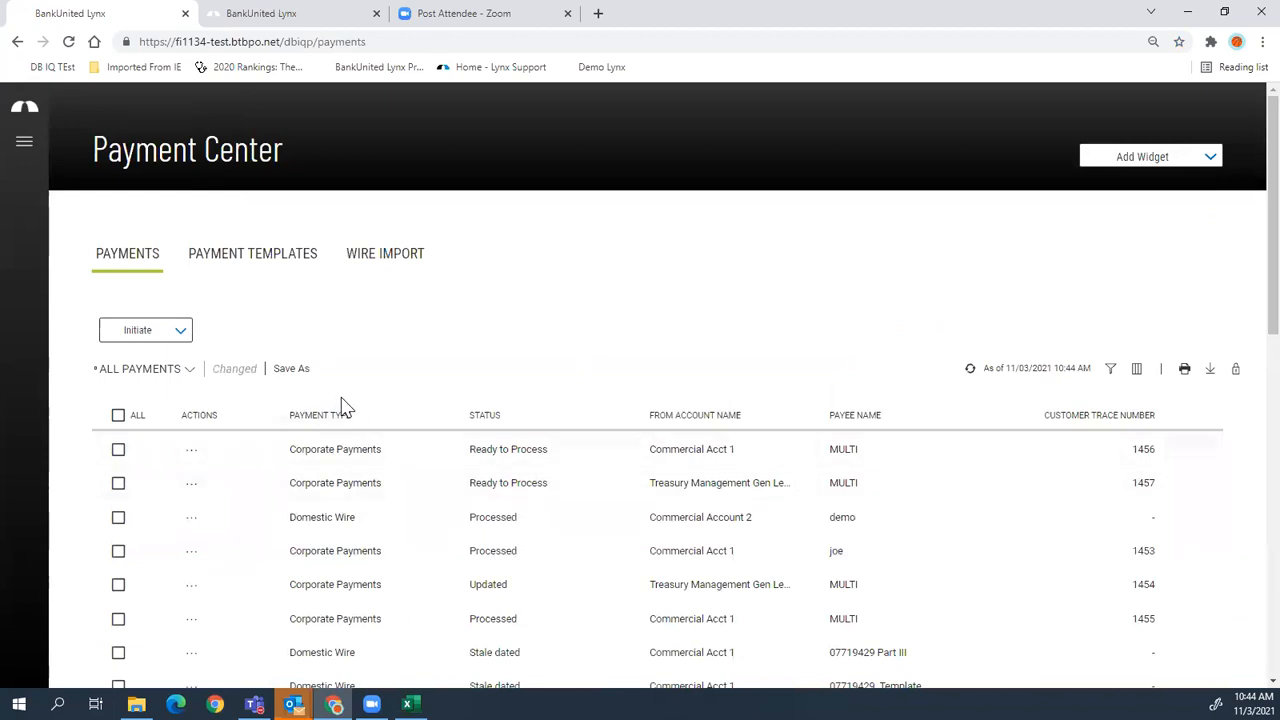
scroll(340, 405, "down", 1)
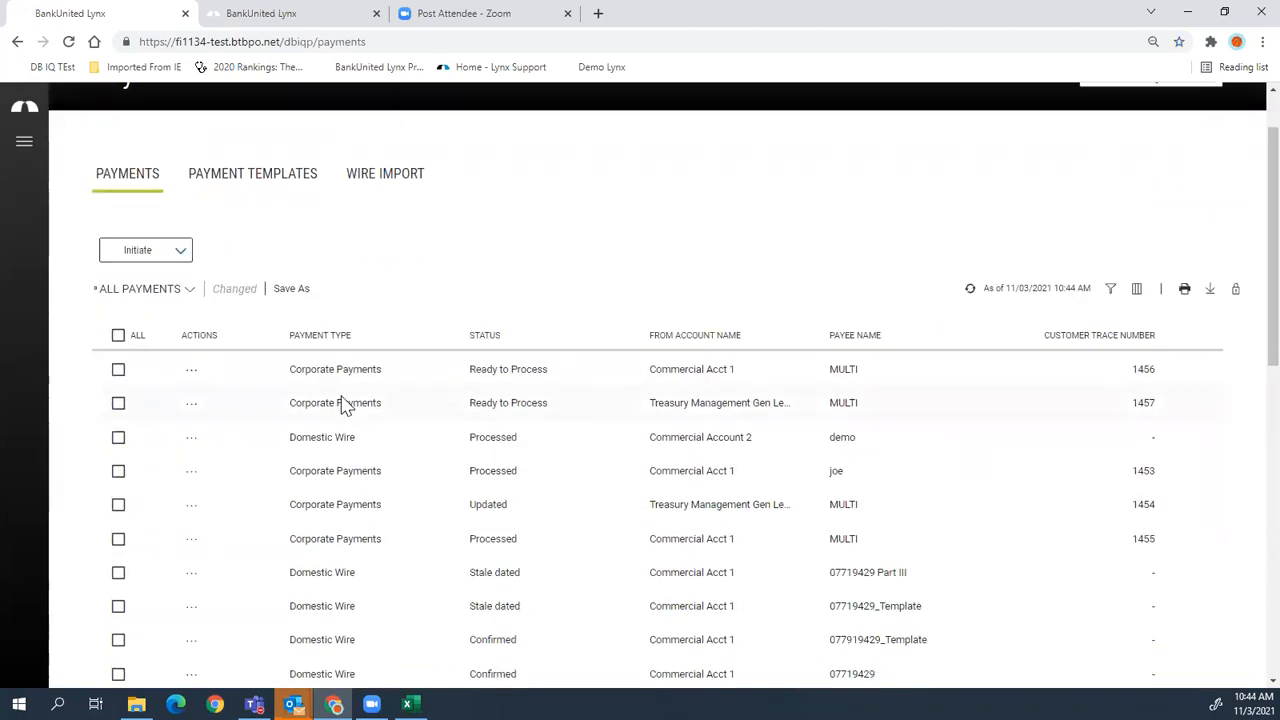
scroll(340, 403, "up", 1)
left_click(26, 148)
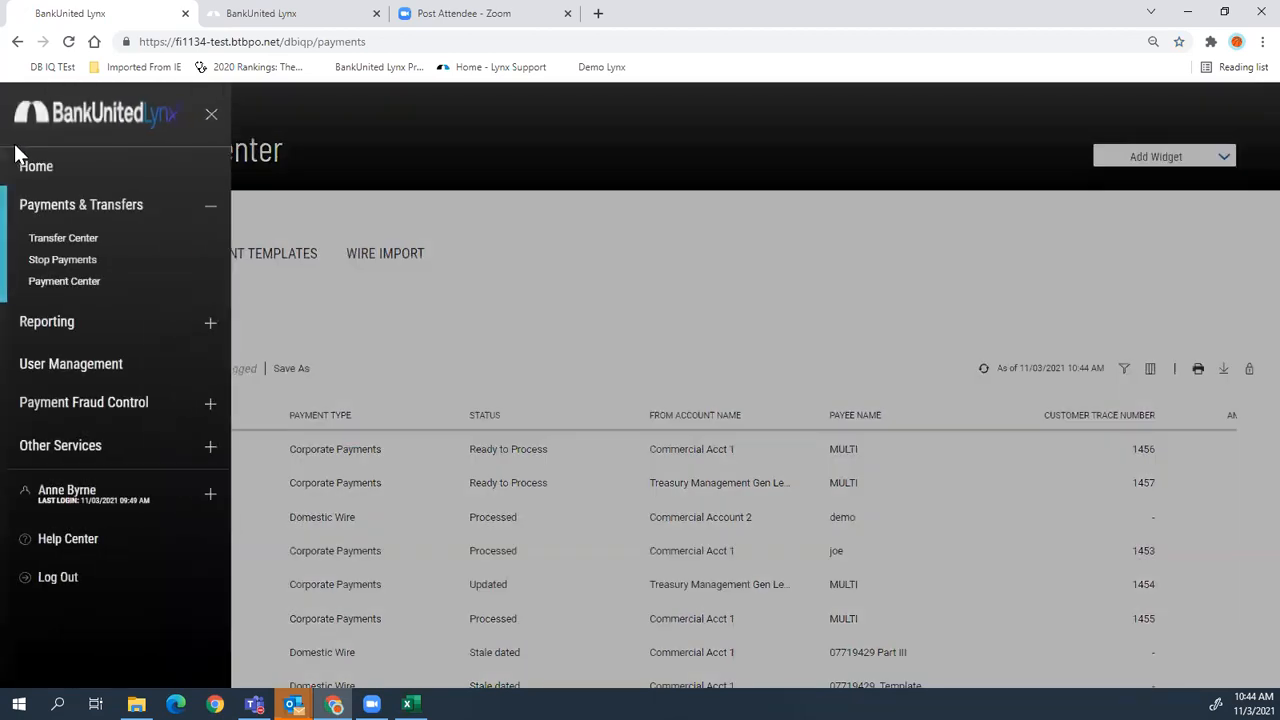
left_click(211, 506)
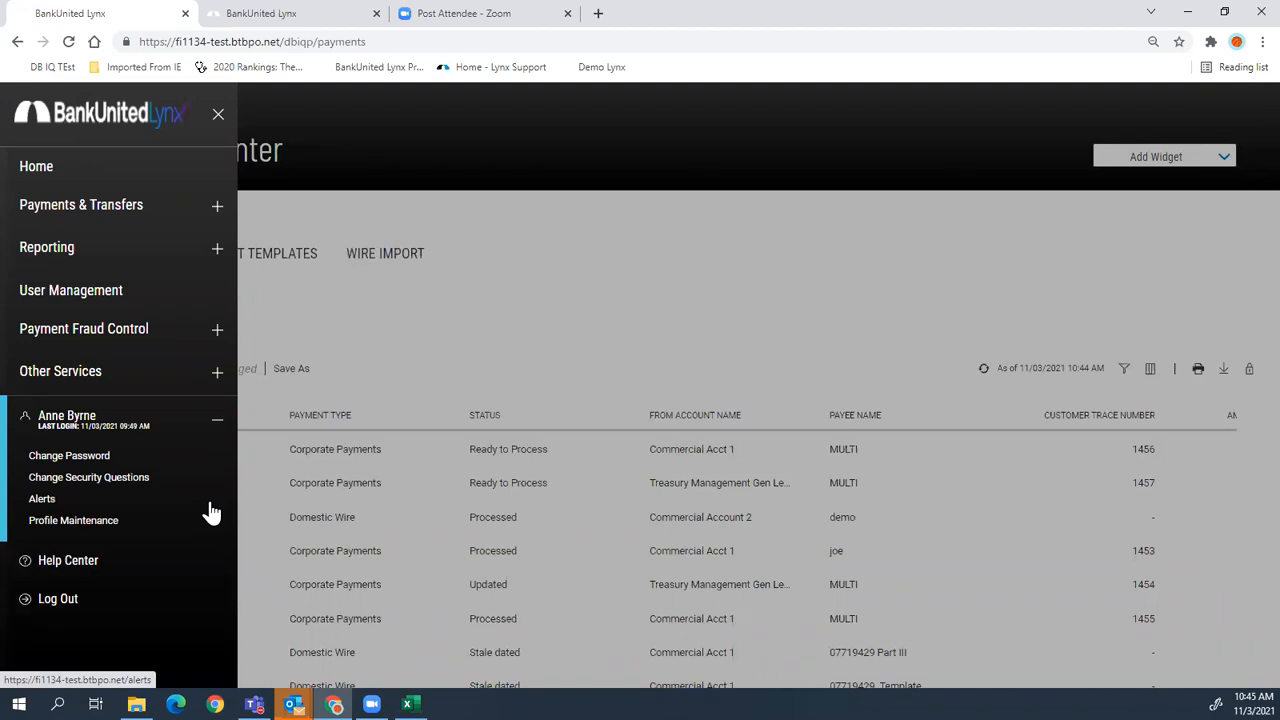
- Open the Change Password page from the user profile options
left_click(66, 459)
left_click(67, 420)
left_click(60, 454)
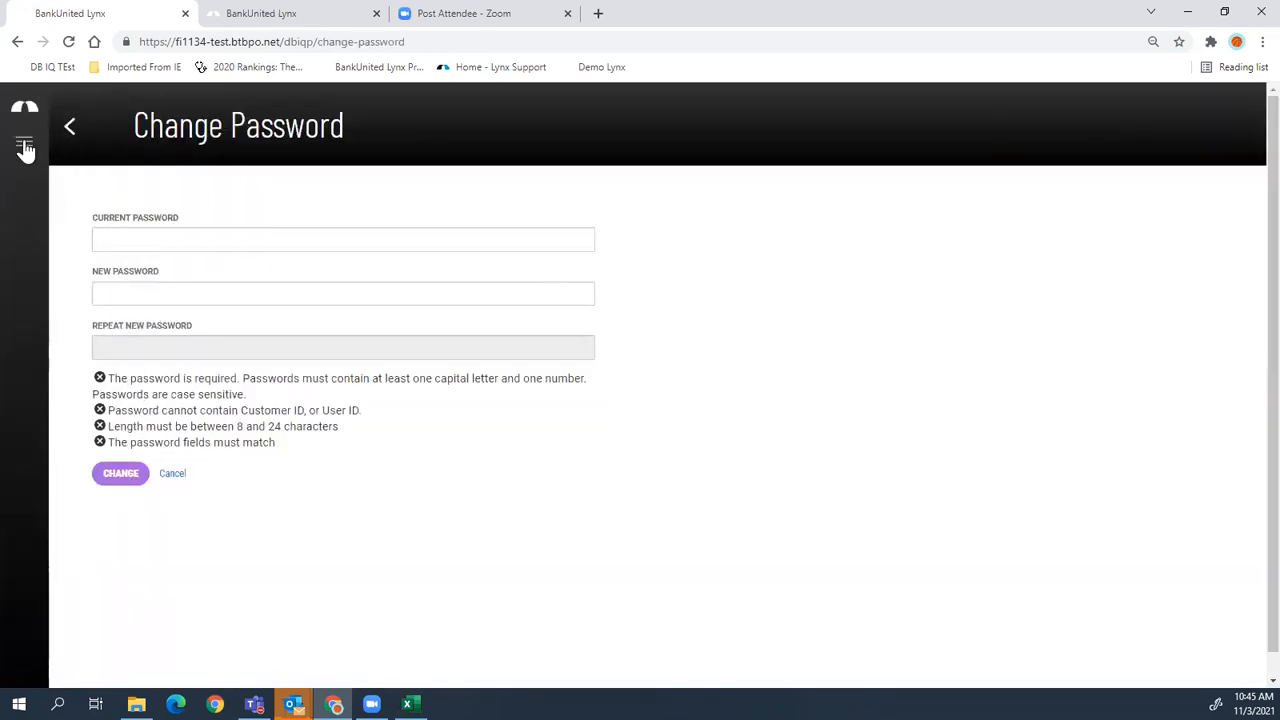
- Open Change Security Questions, turn on Mask Answers, and enter a masked first answer
left_click(25, 148)
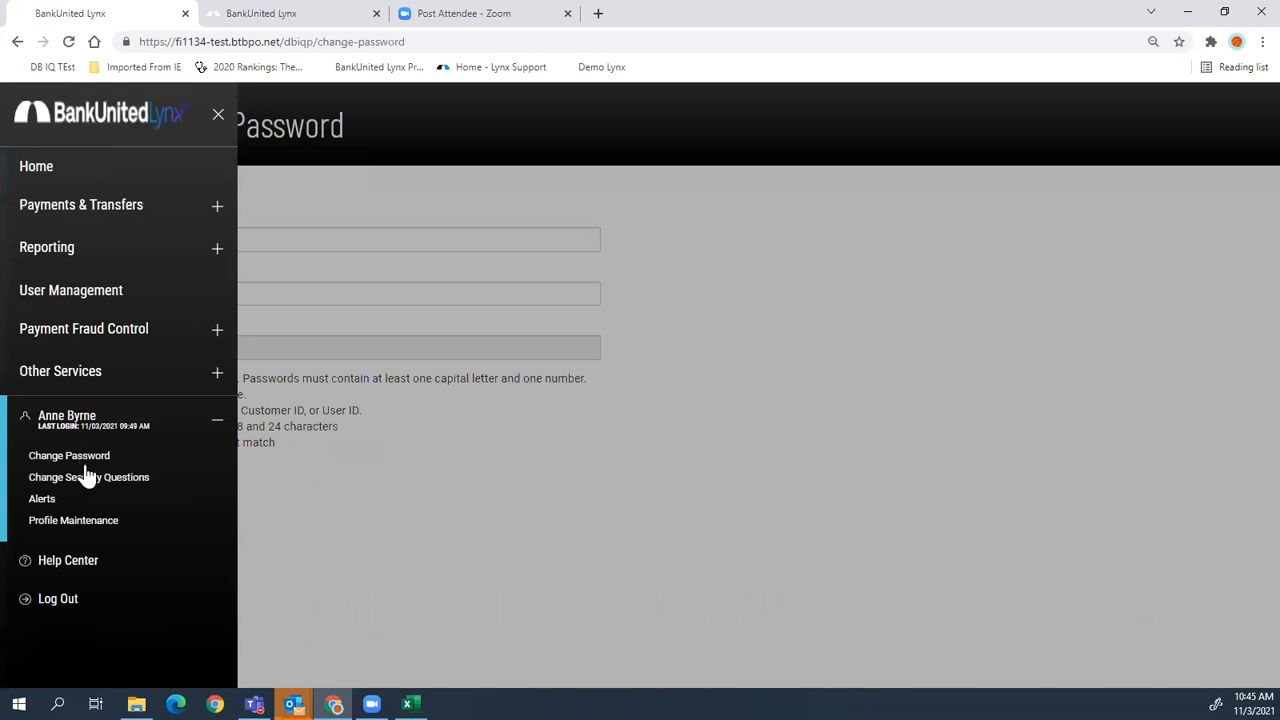
left_click(90, 480)
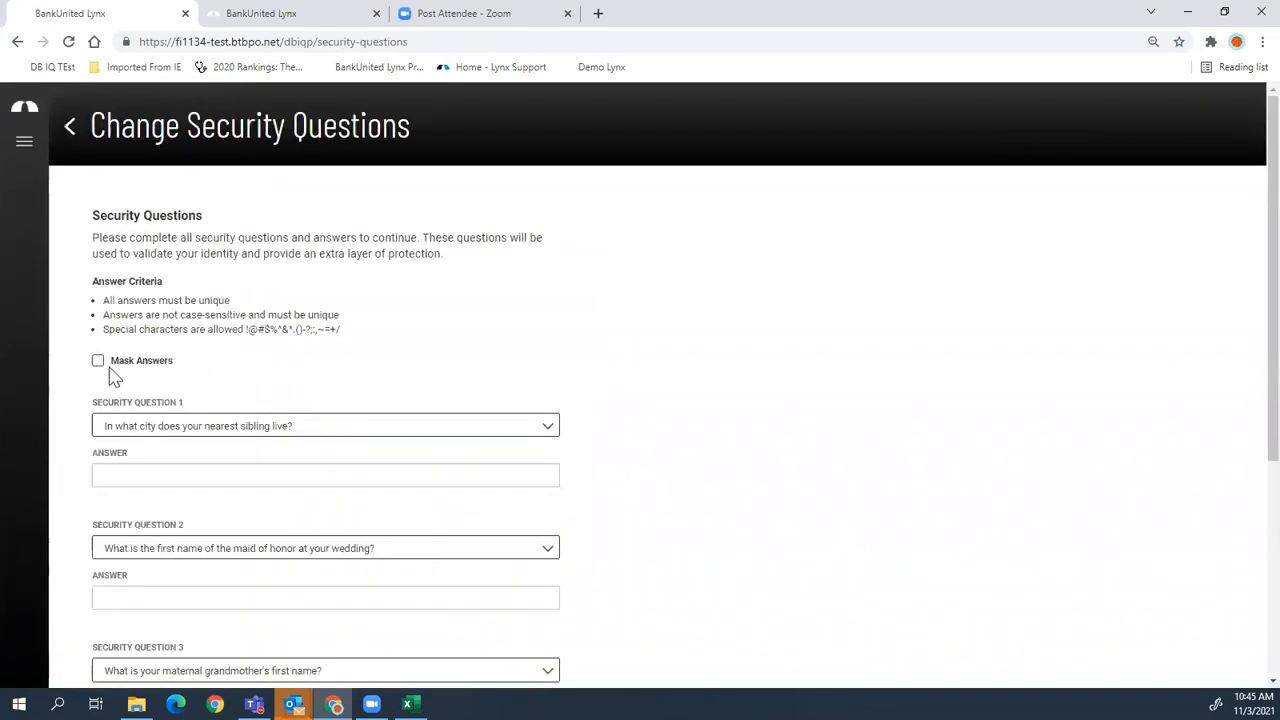
left_click(98, 364)
left_click(154, 468)
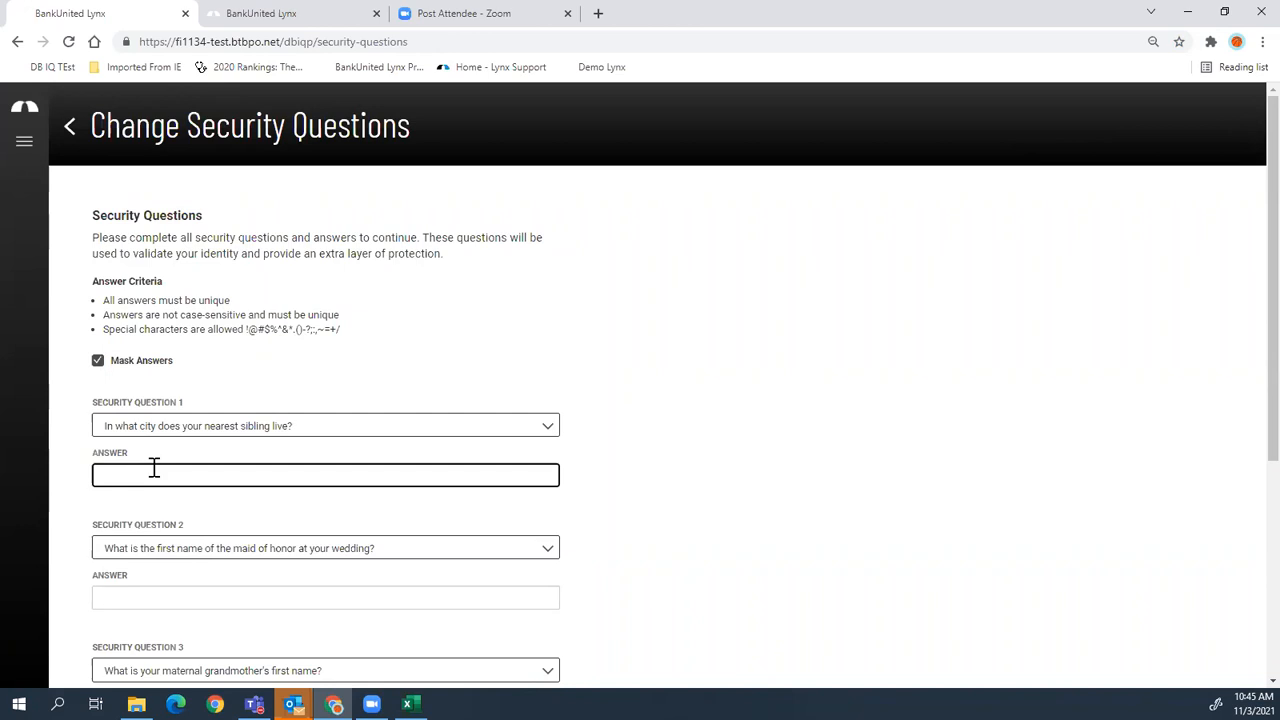
type("•••")
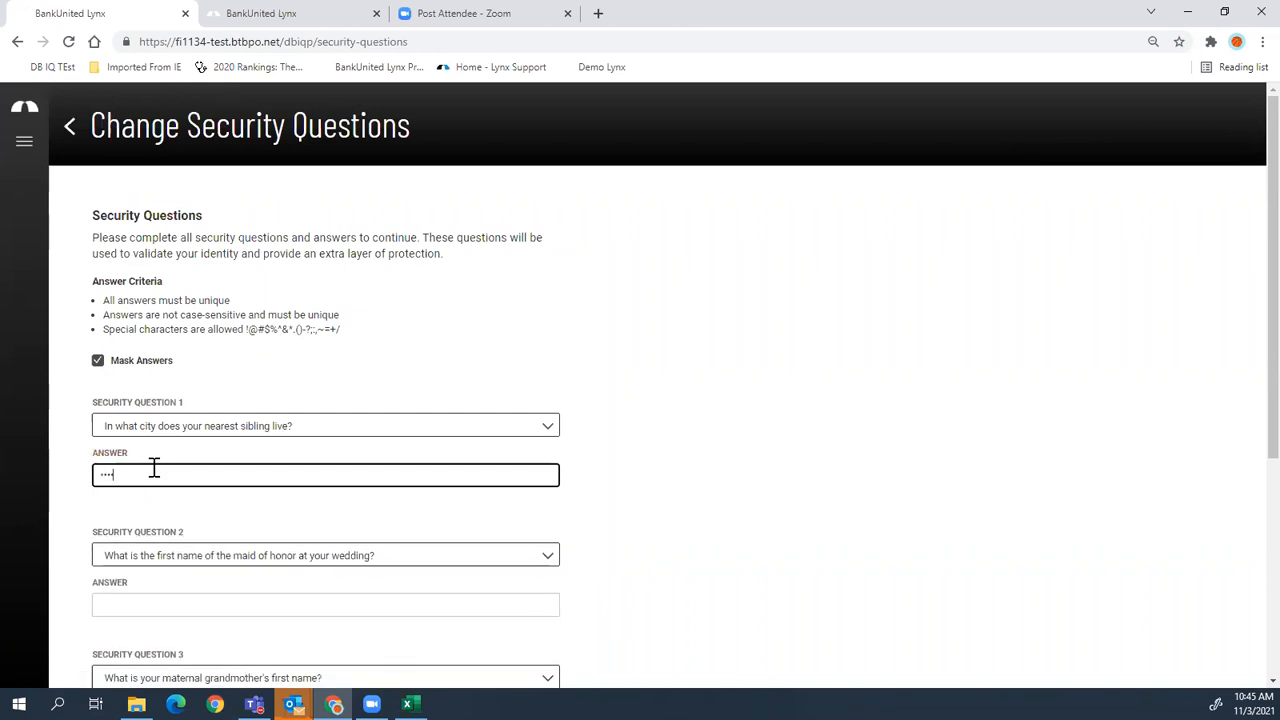
left_click(25, 150)
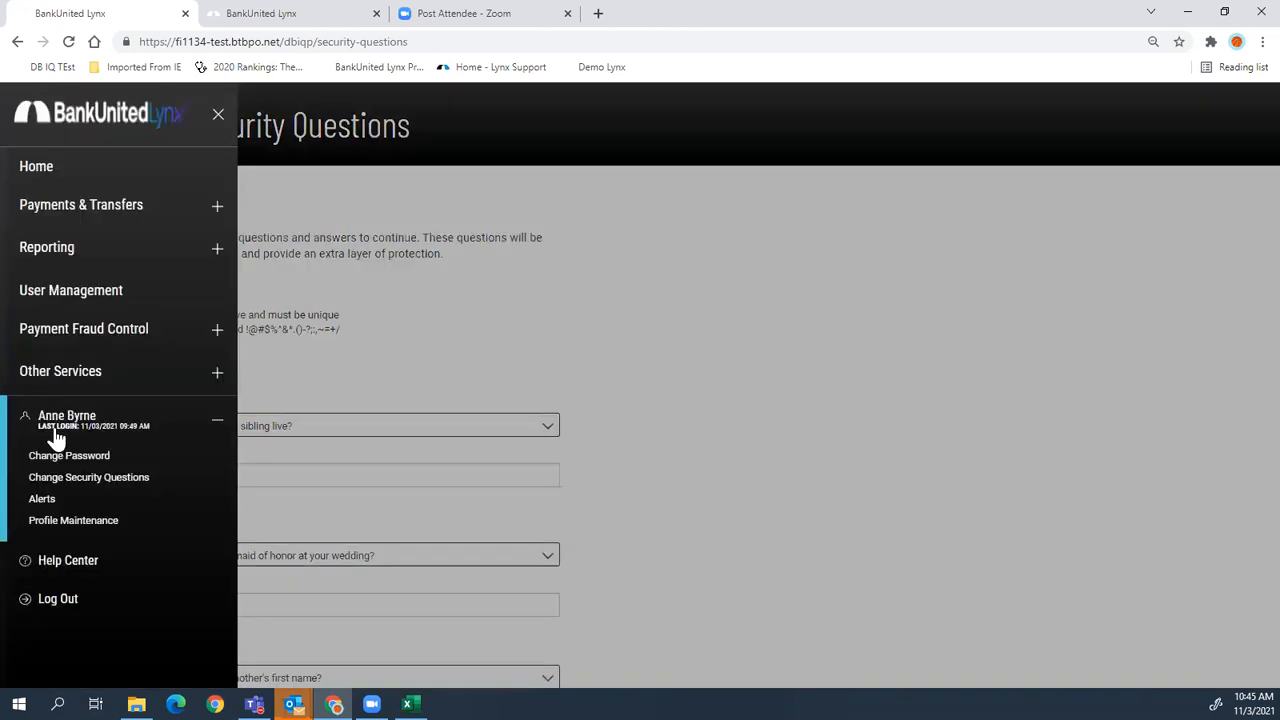
- On the Alerts page, start a new Events alert for ACH Approvals named 'ach app'
left_click(42, 499)
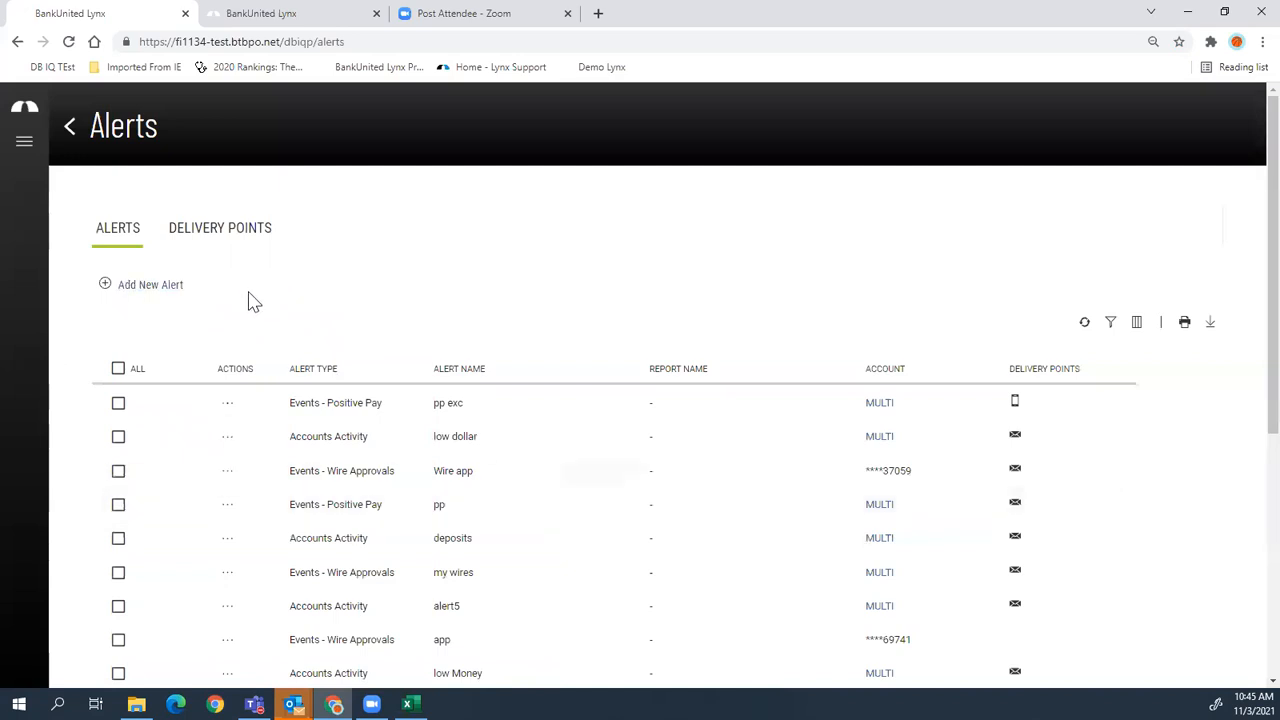
left_click(150, 286)
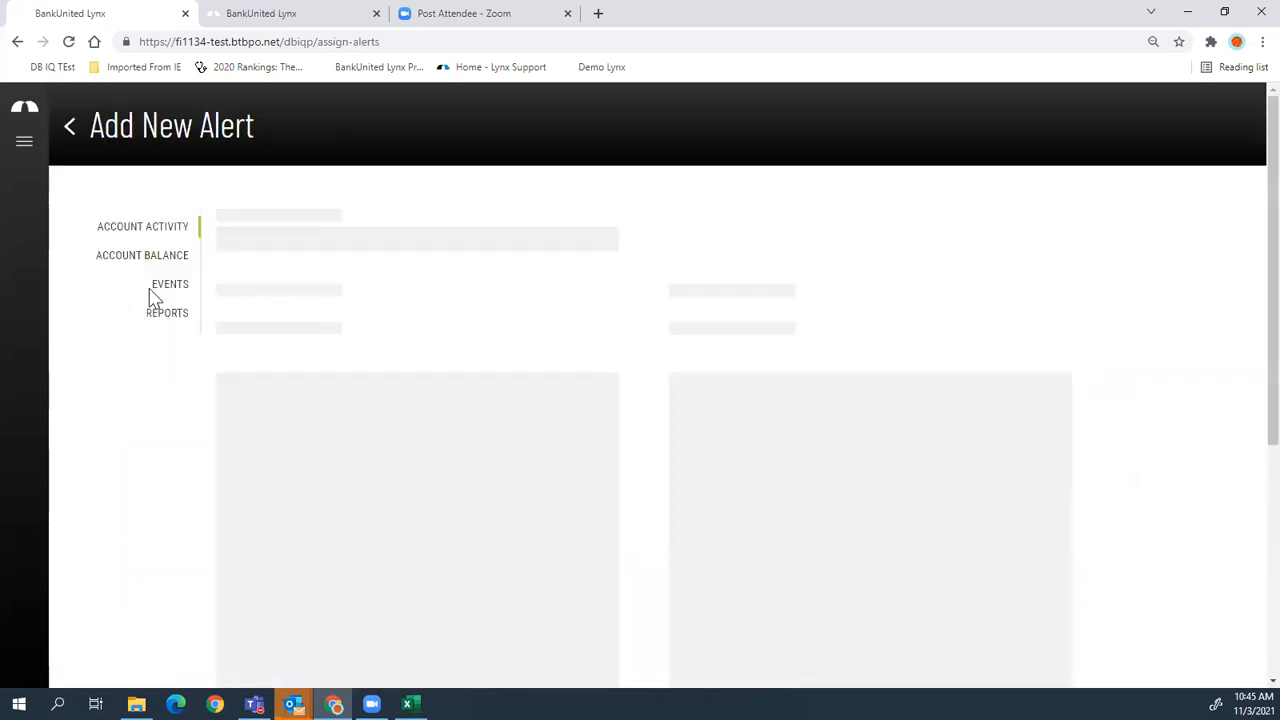
left_click(170, 288)
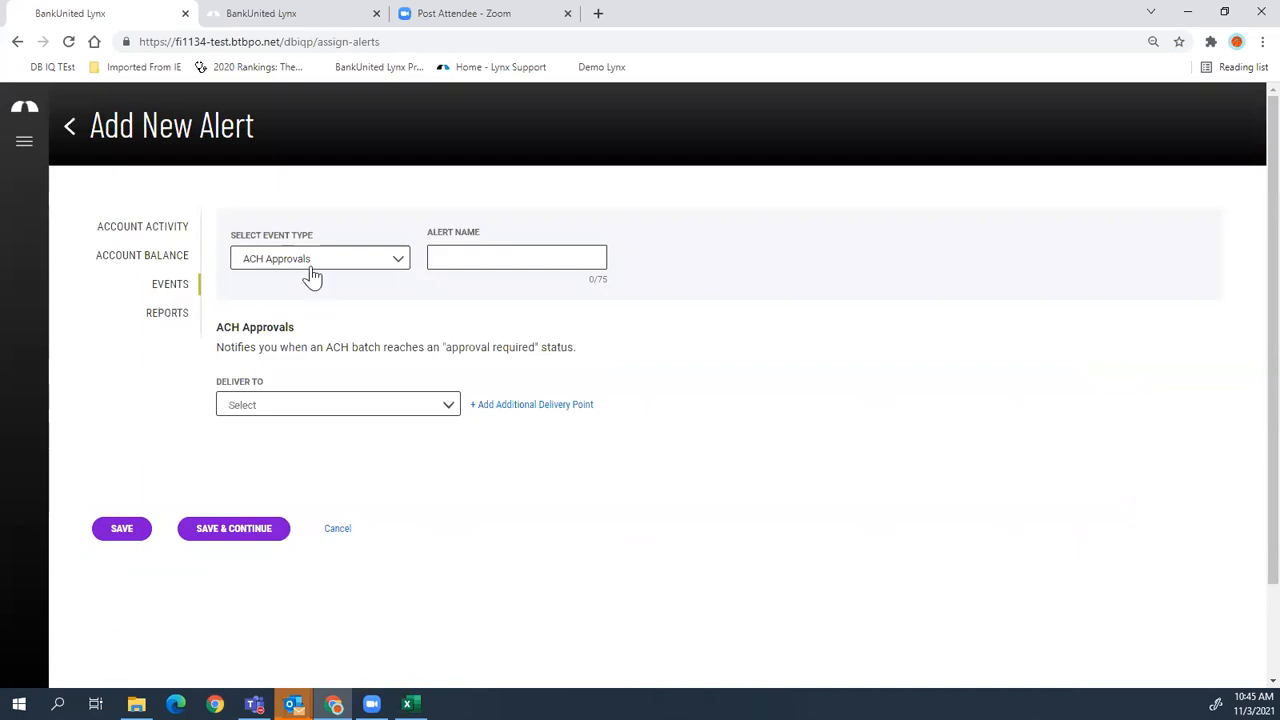
left_click(271, 262)
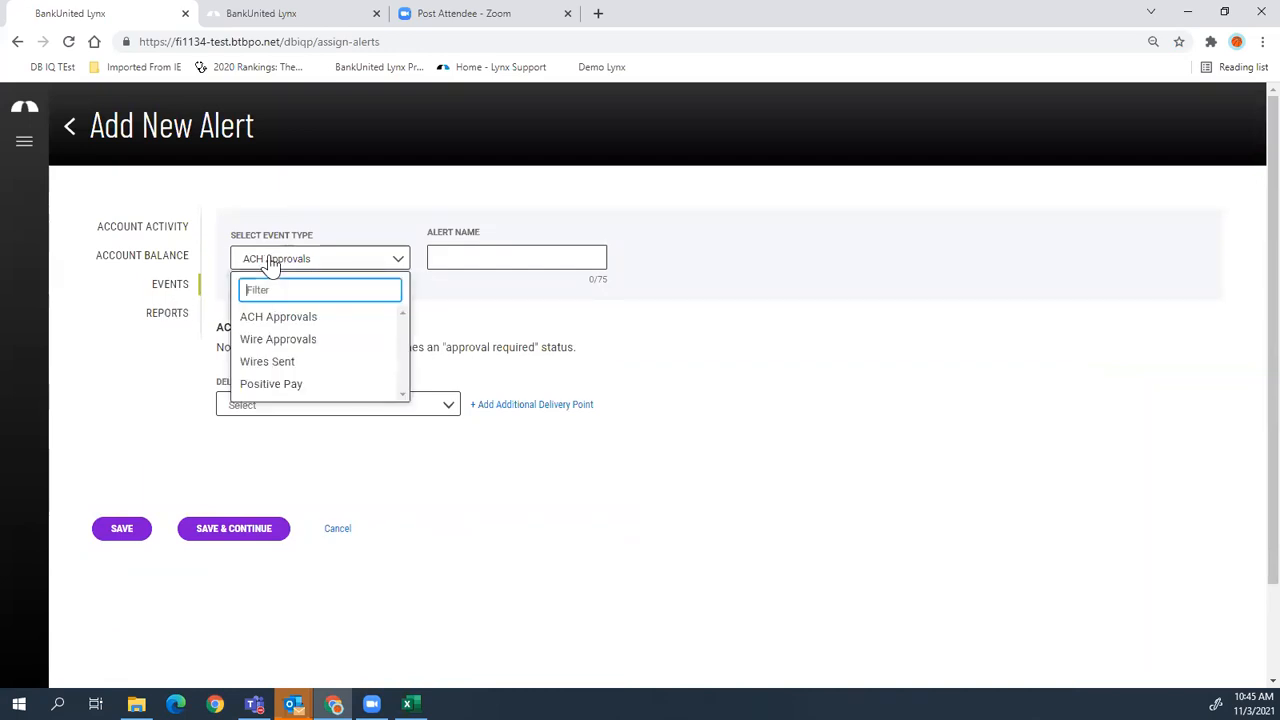
left_click(264, 318)
left_click(563, 262)
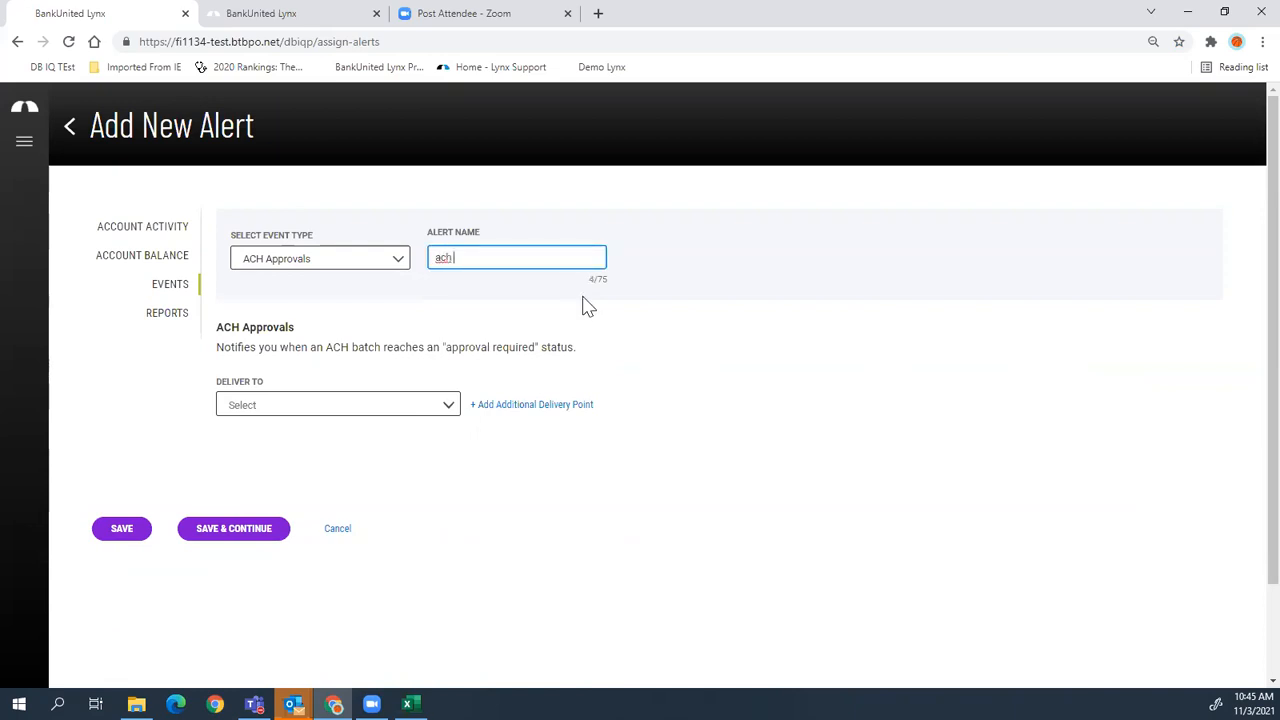
- Set the alert to deliver to Work E-mail only and save it
left_click(318, 410)
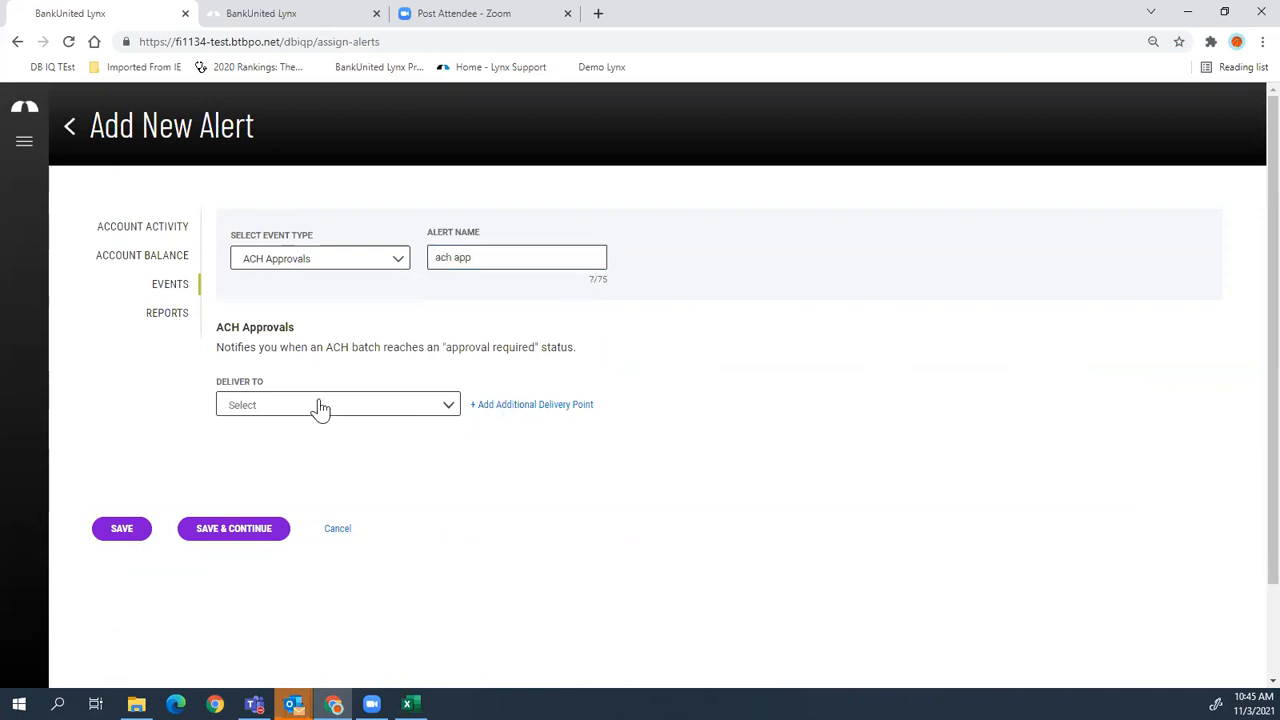
left_click(276, 488)
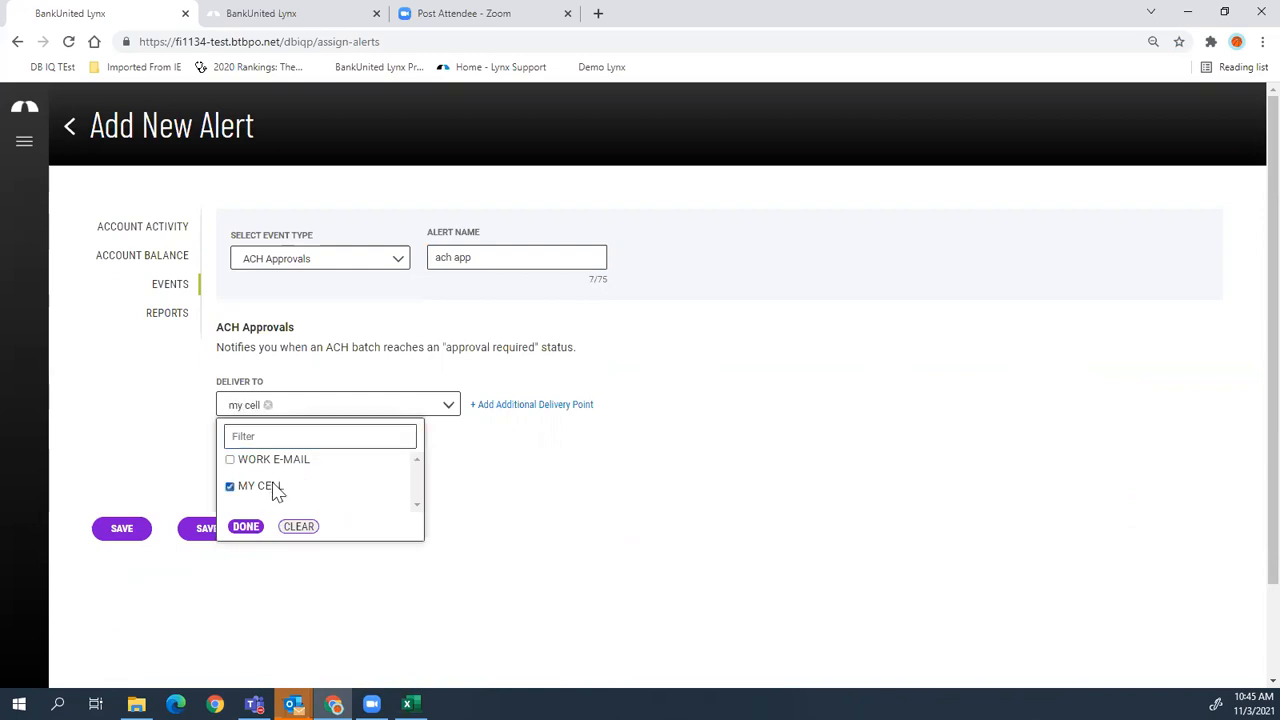
left_click(272, 461)
left_click(237, 490)
left_click(246, 527)
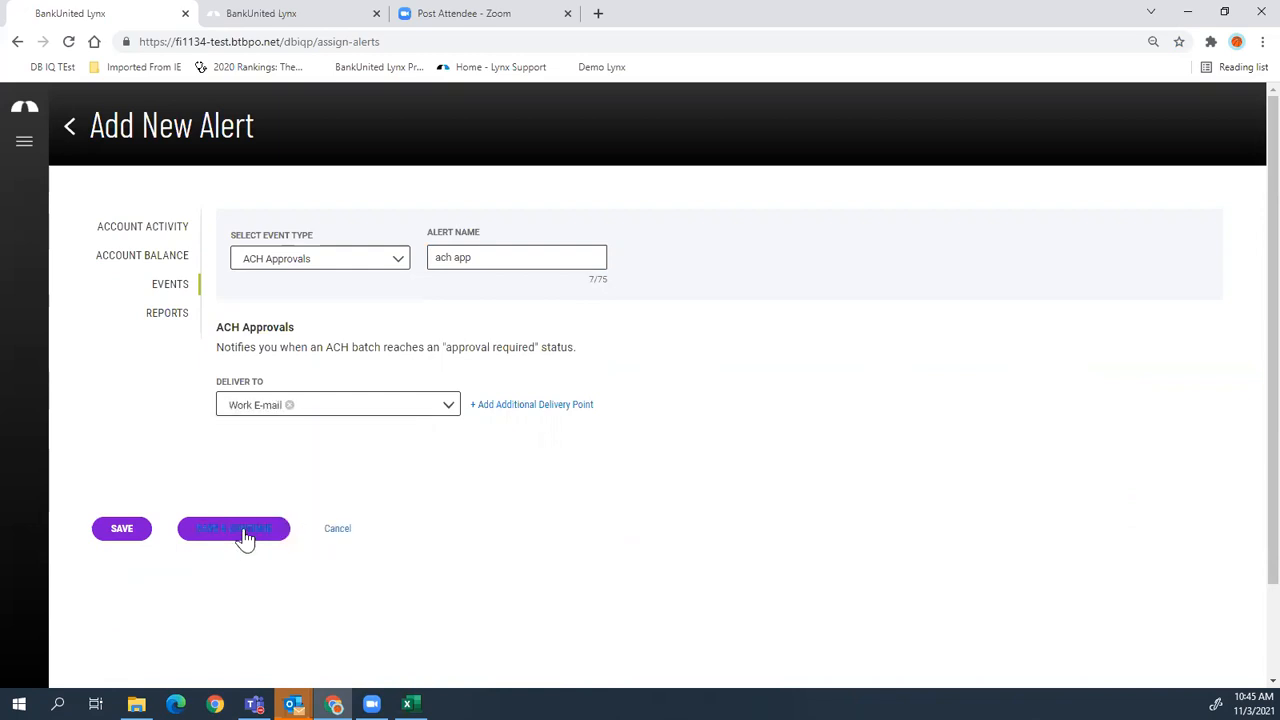
left_click(122, 530)
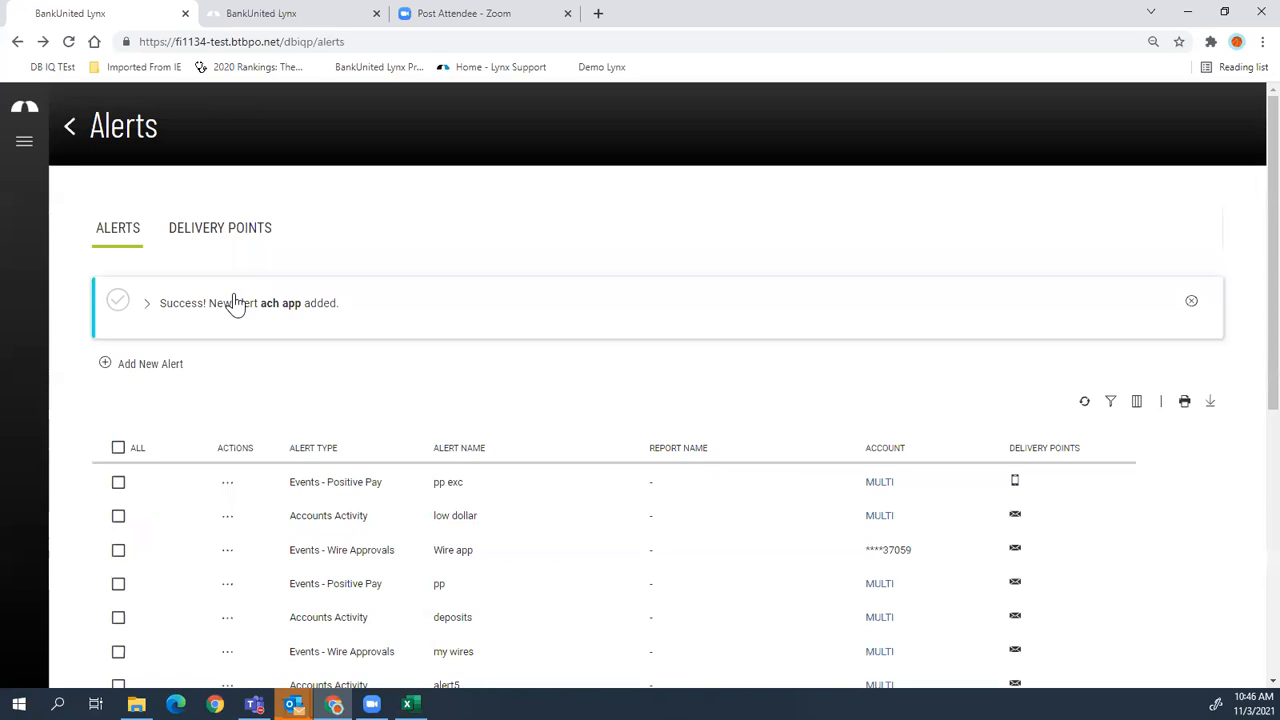
- Check the actions available for the first alert in the list of 17 alerts
left_click(227, 484)
scroll(270, 595, "down", 3)
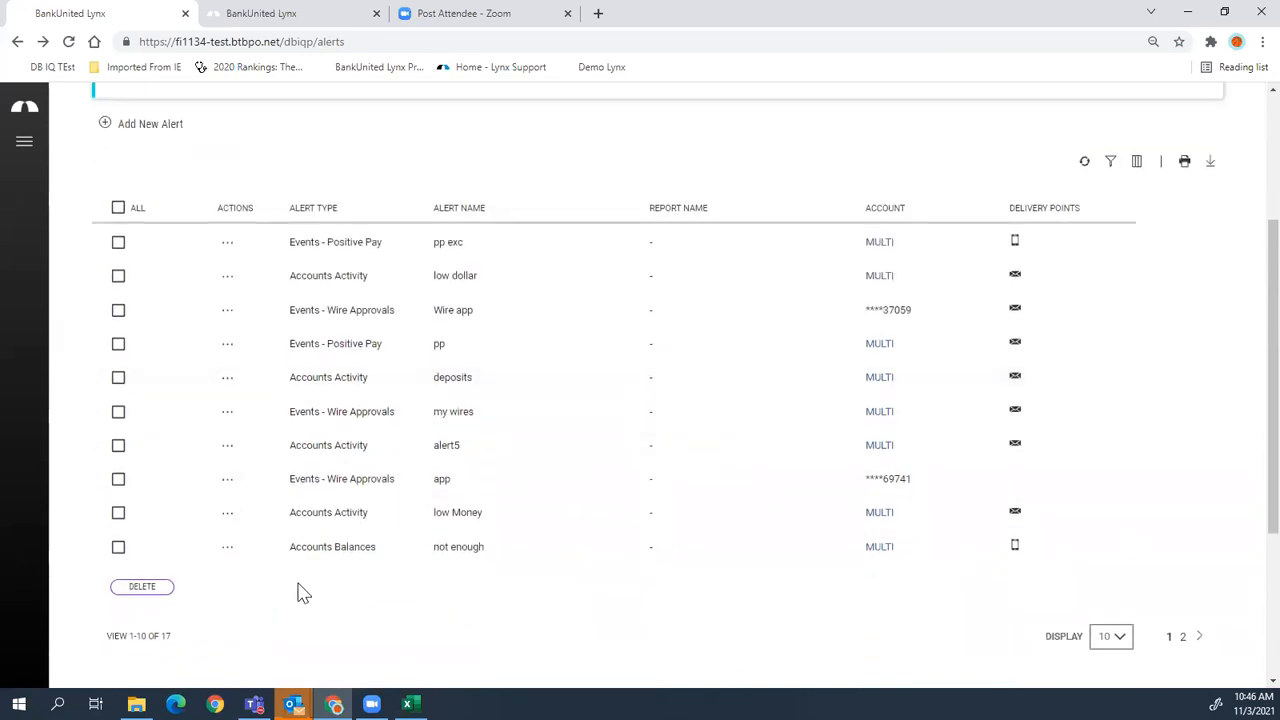
scroll(297, 585, "up", 2)
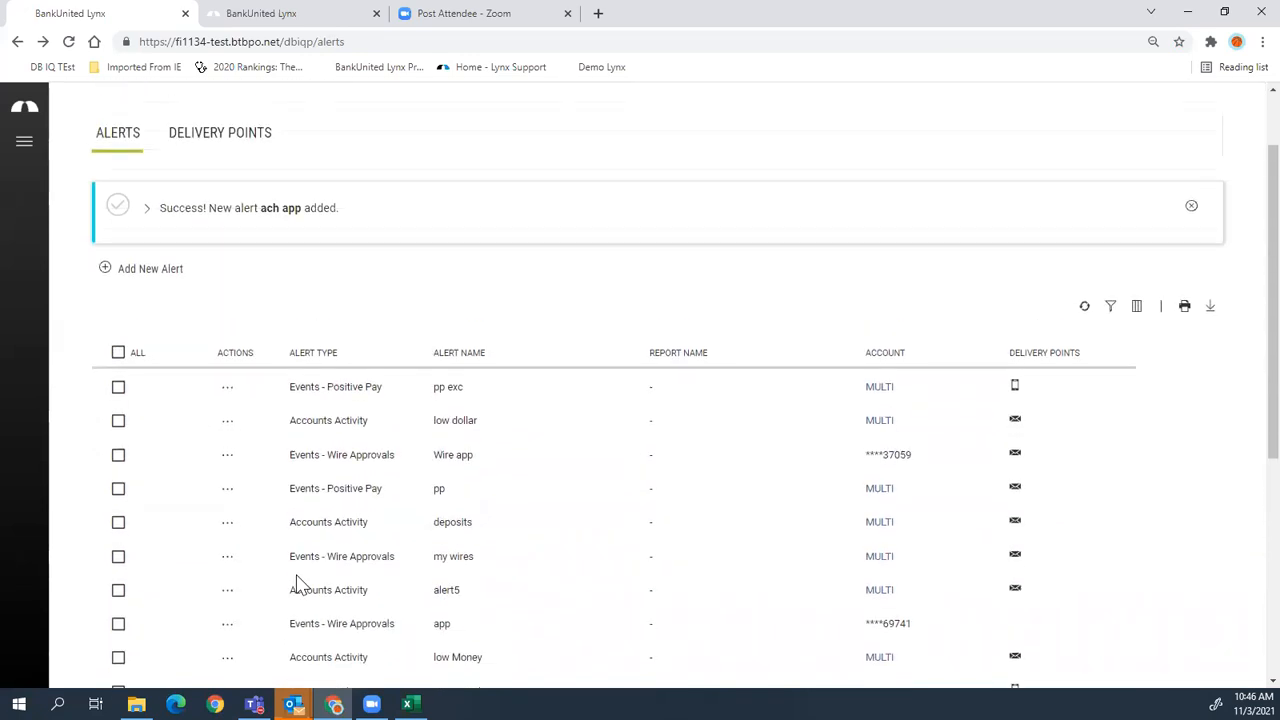
left_click(27, 148)
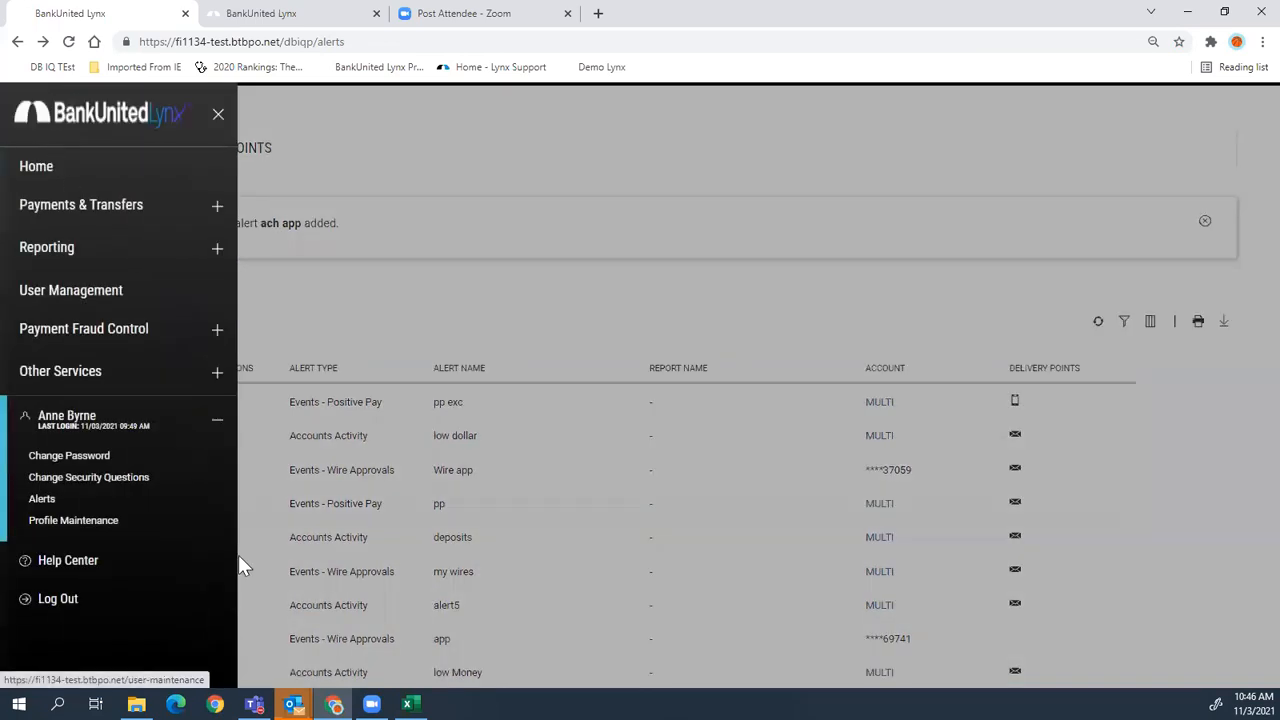
- On Profile Maintenance's Security Contact, enter a text-message phone number, then cancel it
left_click(73, 521)
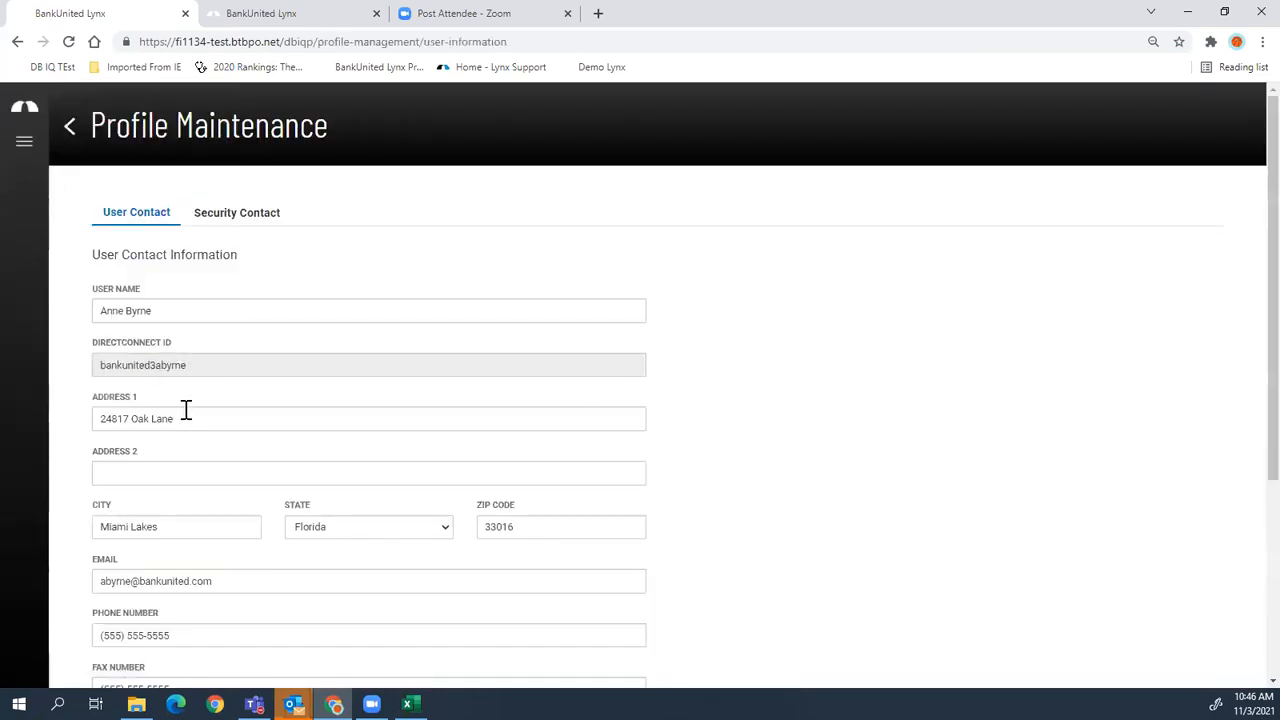
left_click(260, 214)
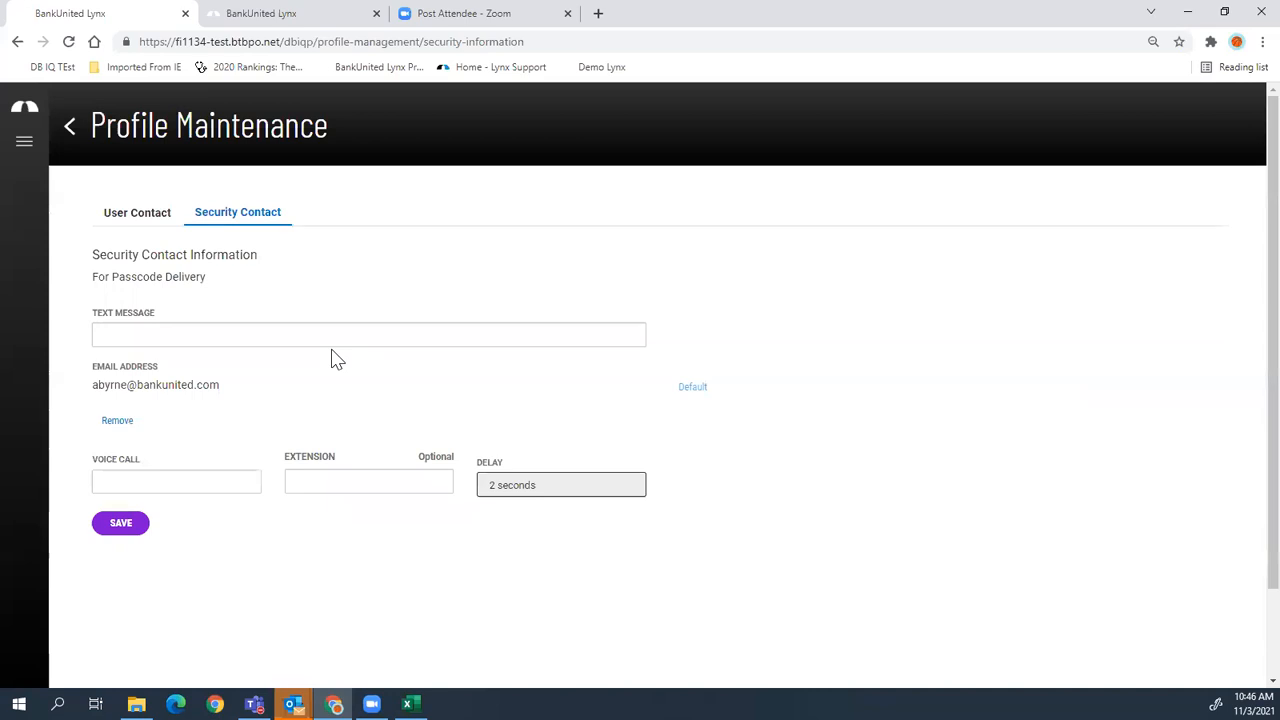
left_click(333, 342)
type("631) 555-1212")
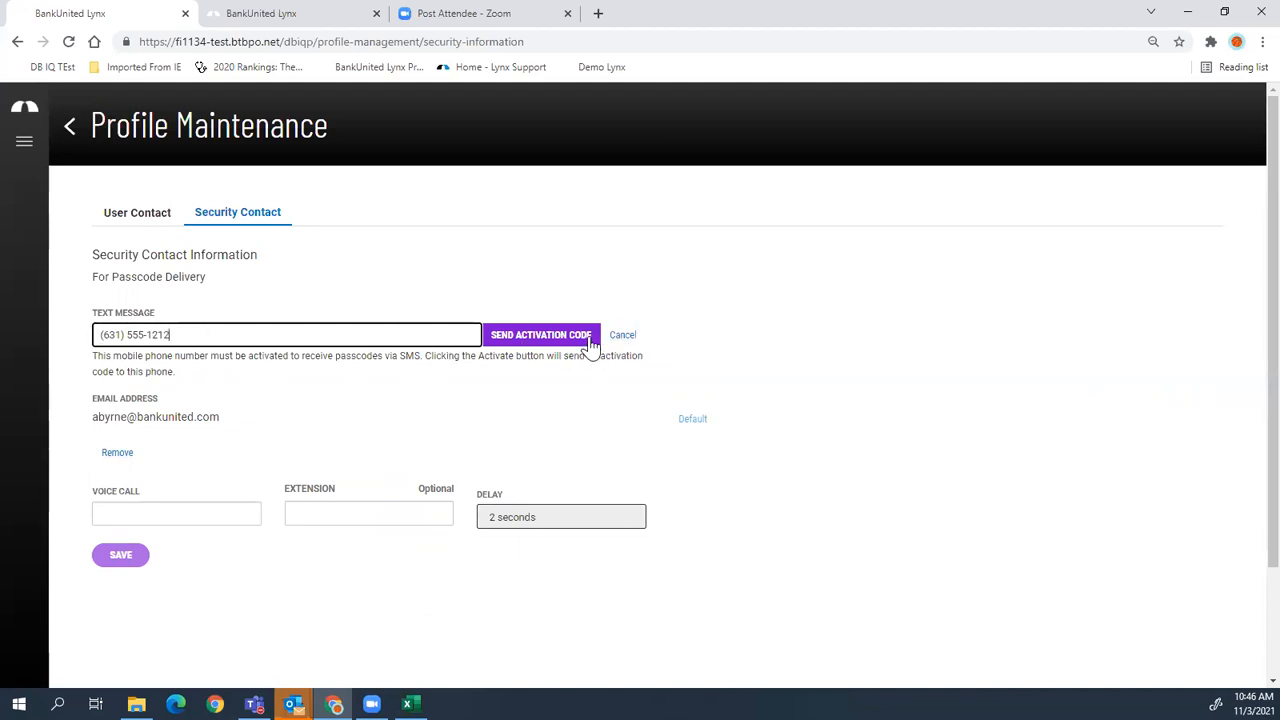
left_click(622, 337)
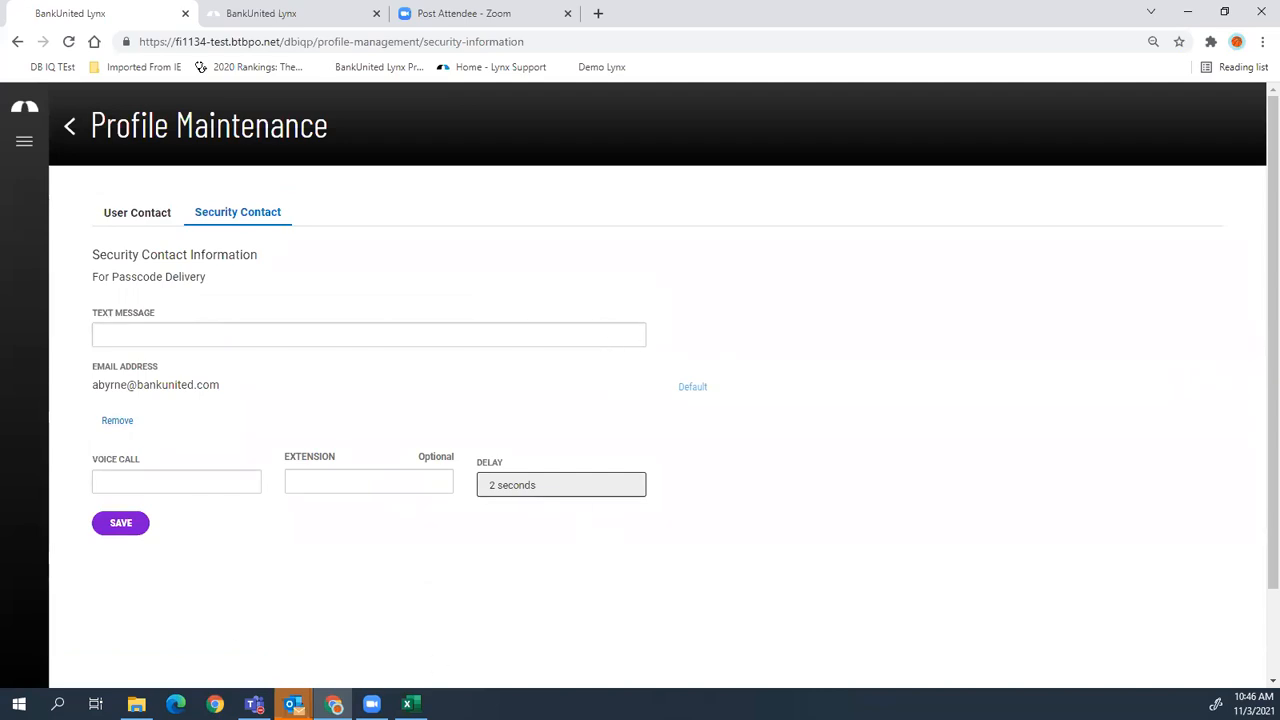
left_click(24, 143)
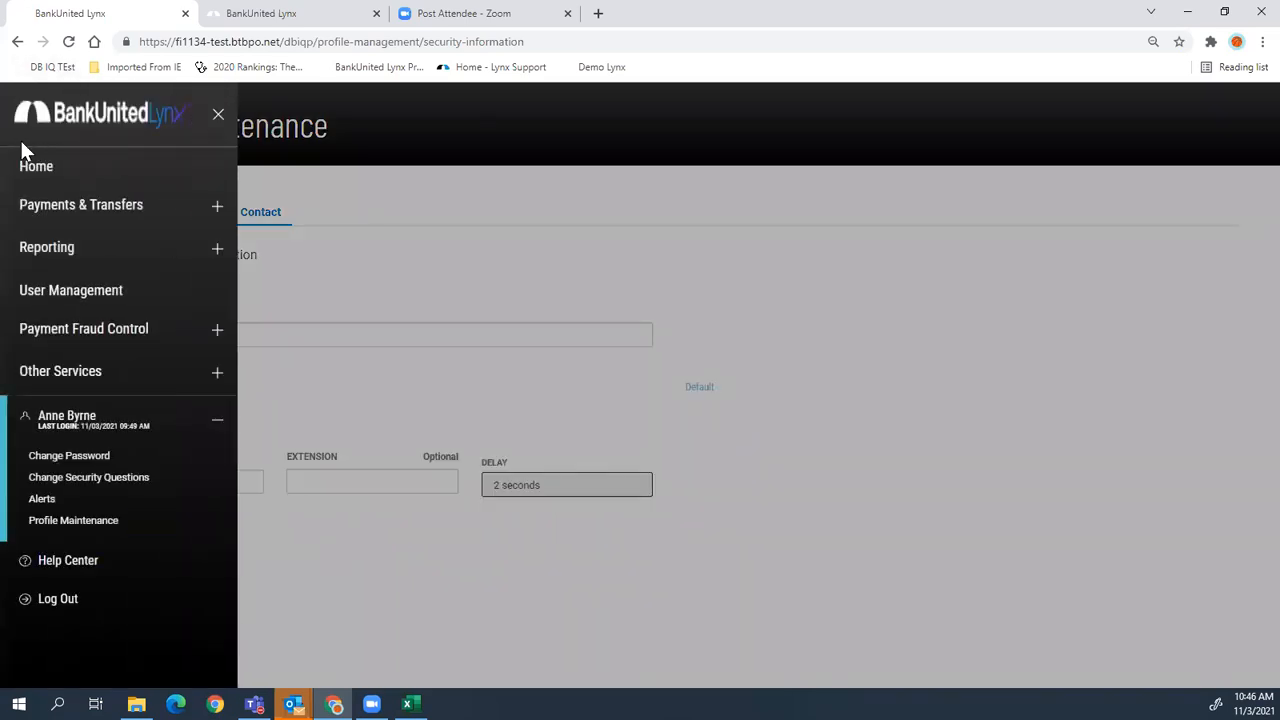
- Open User Management and toggle the user list to card view and back to table view
left_click(96, 296)
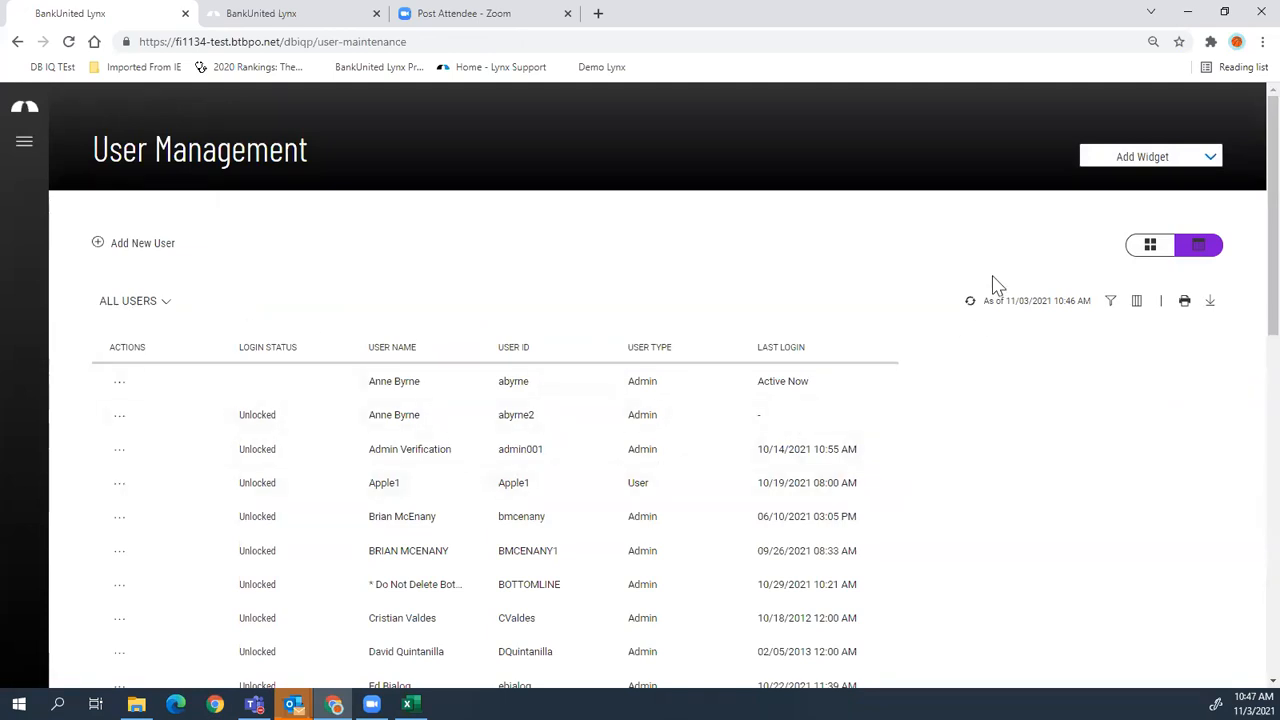
left_click(1152, 252)
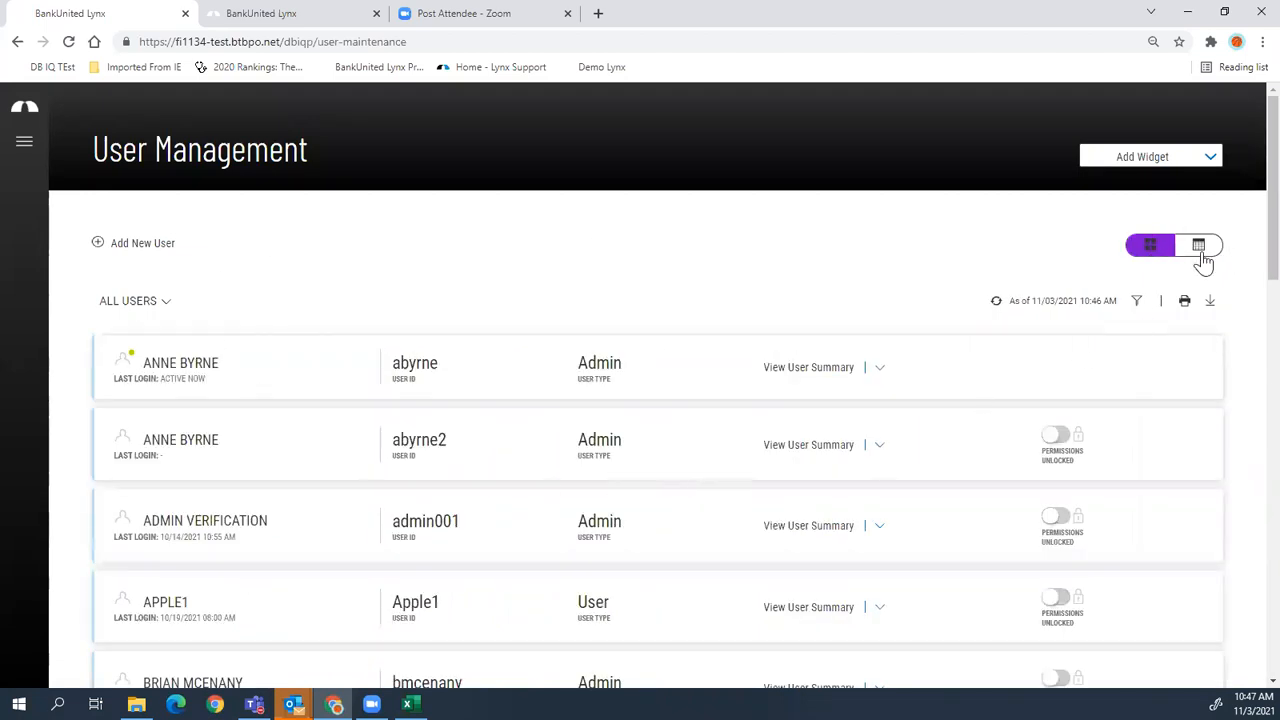
left_click(1199, 248)
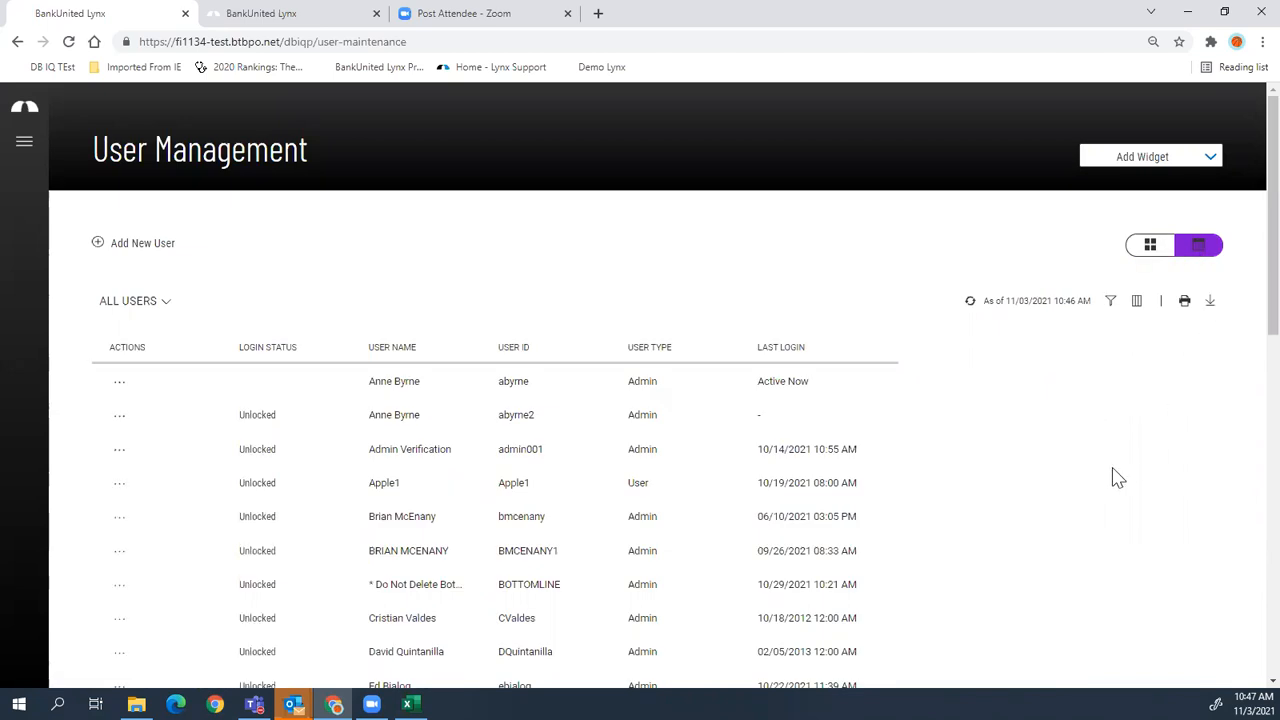
scroll(1110, 480, "down", 1)
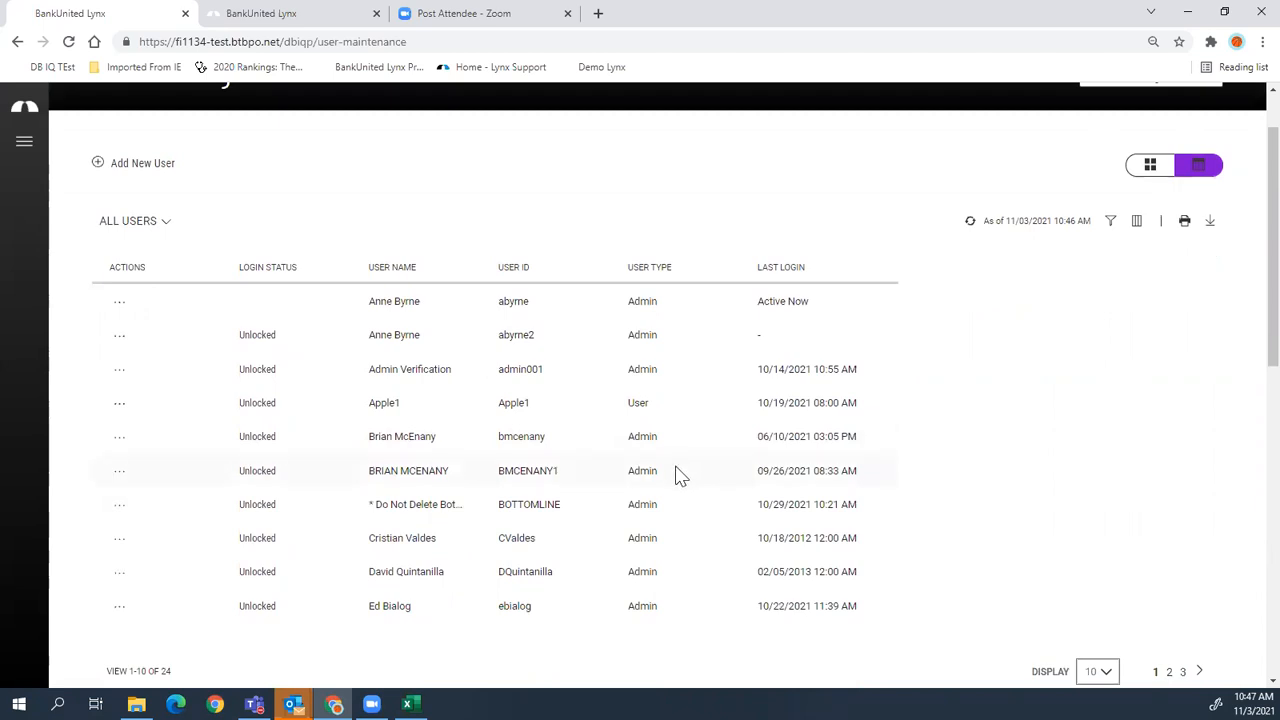
scroll(677, 476, "up", 1)
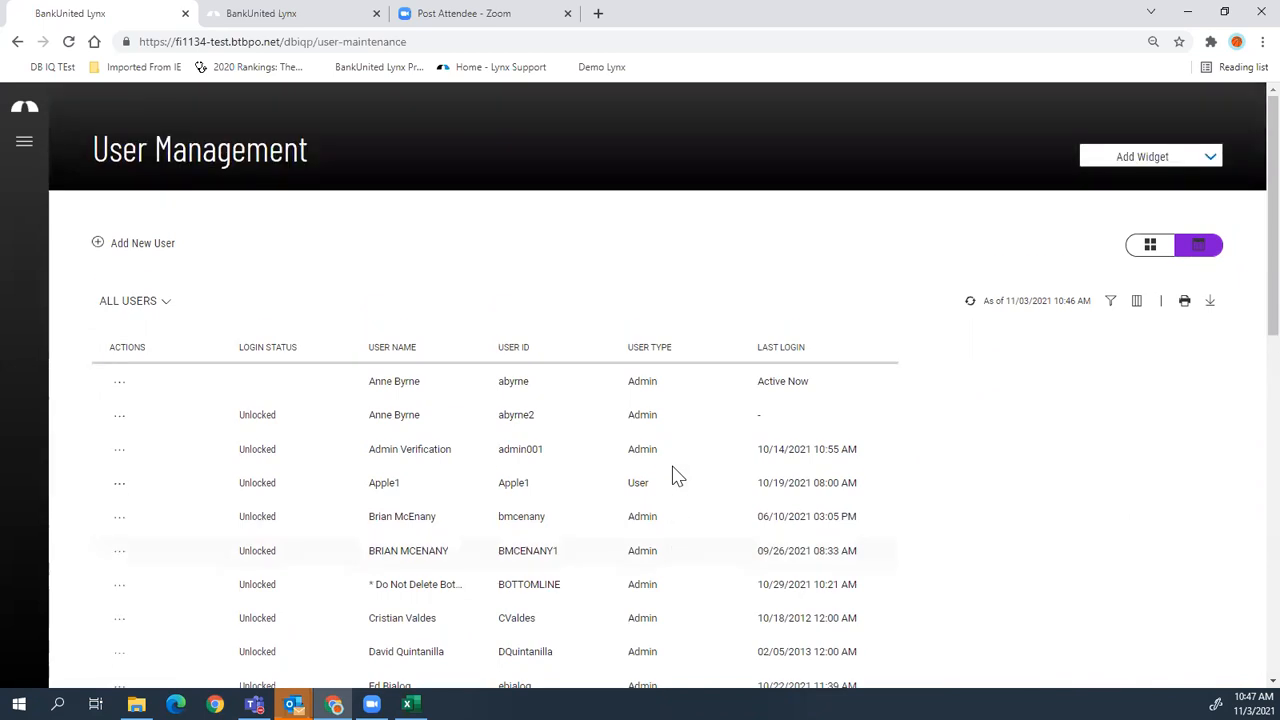
- Lock and unlock the second admin user's login and, in card view, its permissions
left_click(247, 425)
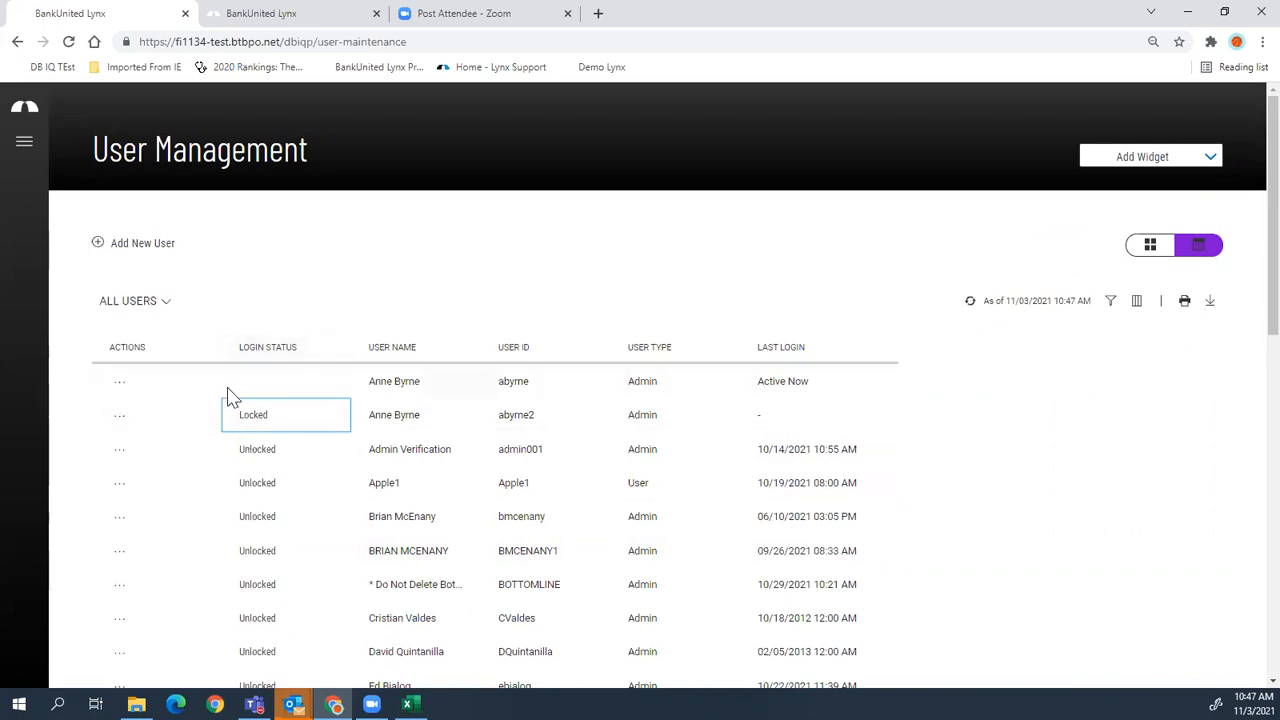
left_click(278, 350)
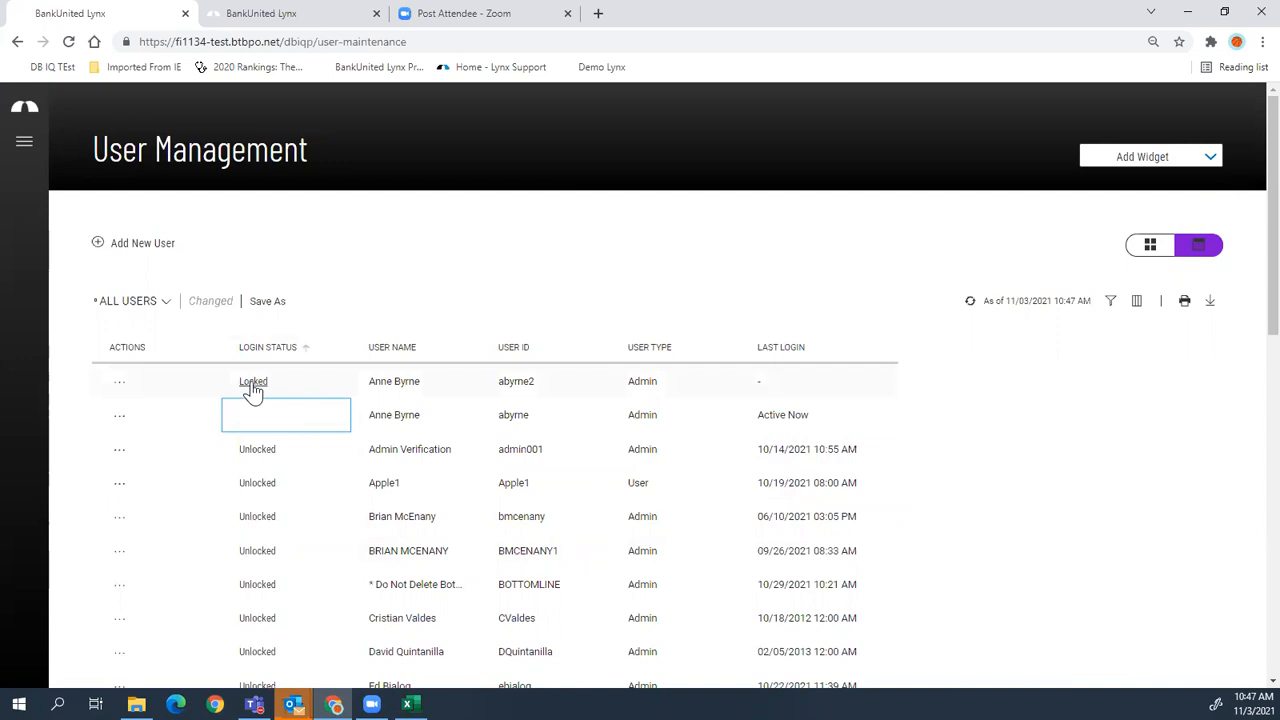
left_click(253, 384)
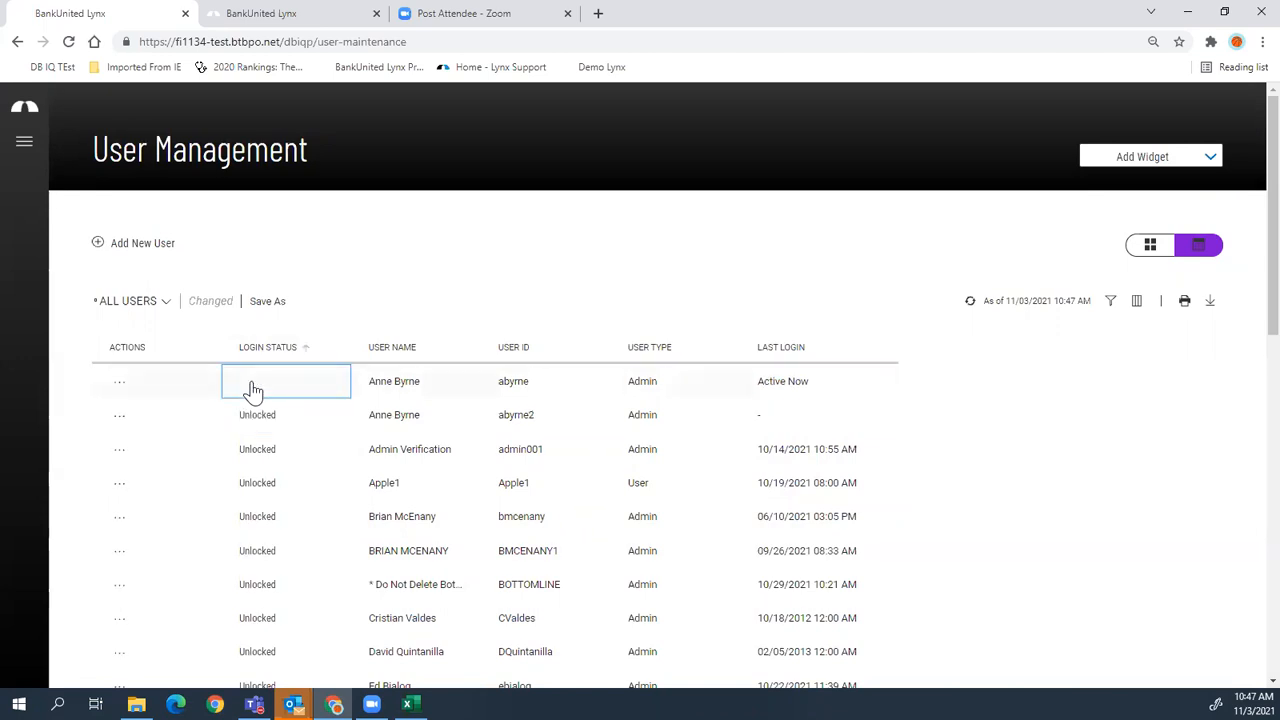
left_click(1148, 250)
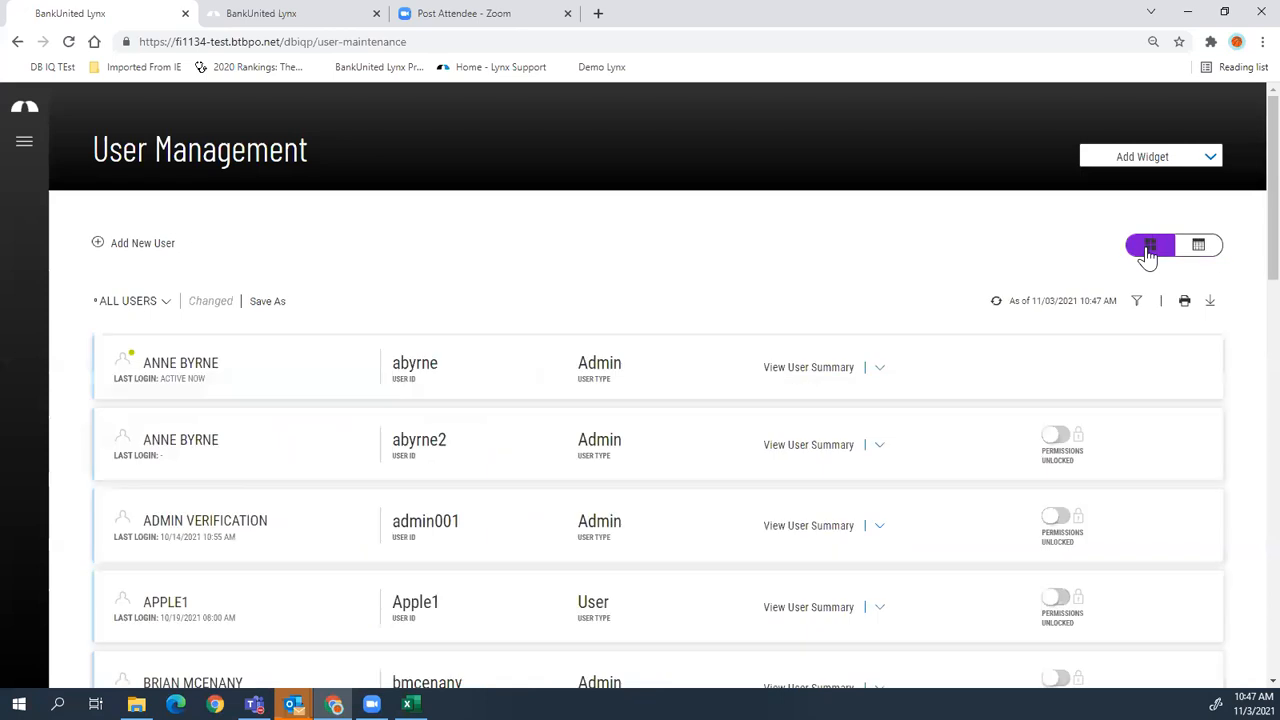
left_click(1060, 438)
left_click(1050, 440)
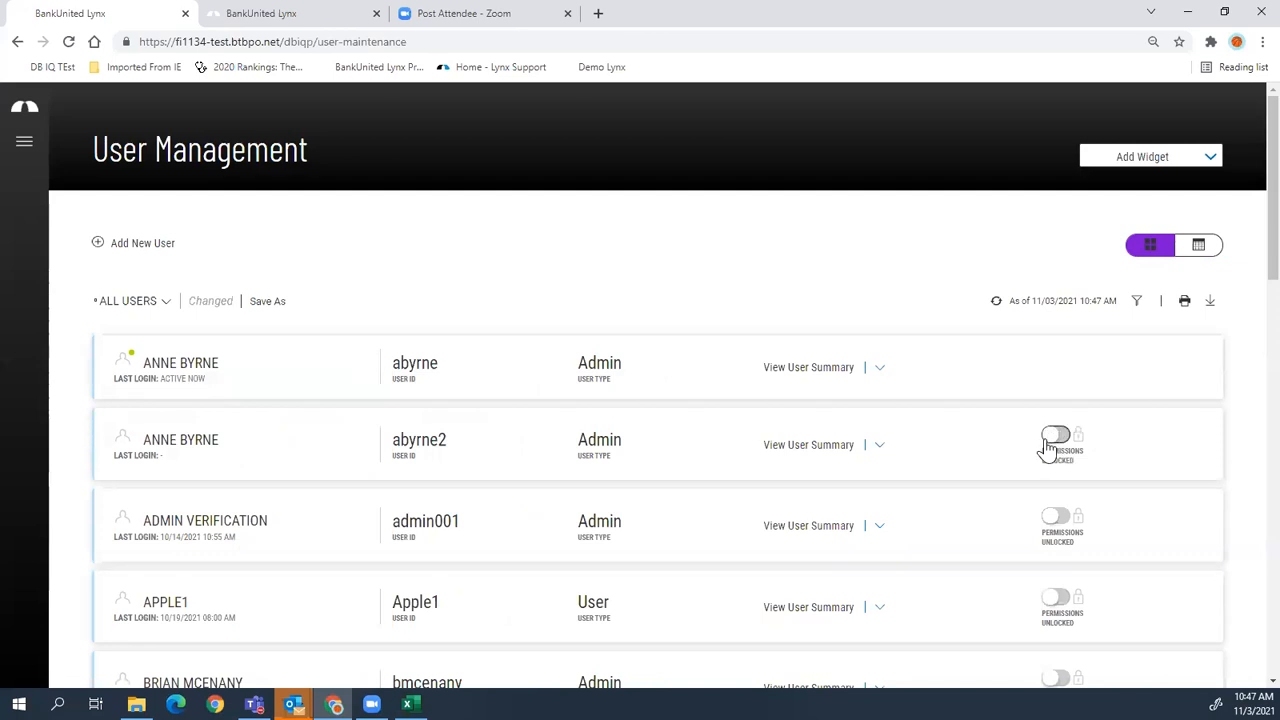
- Issue the second admin user a temporary password, then return to table view
left_click(879, 447)
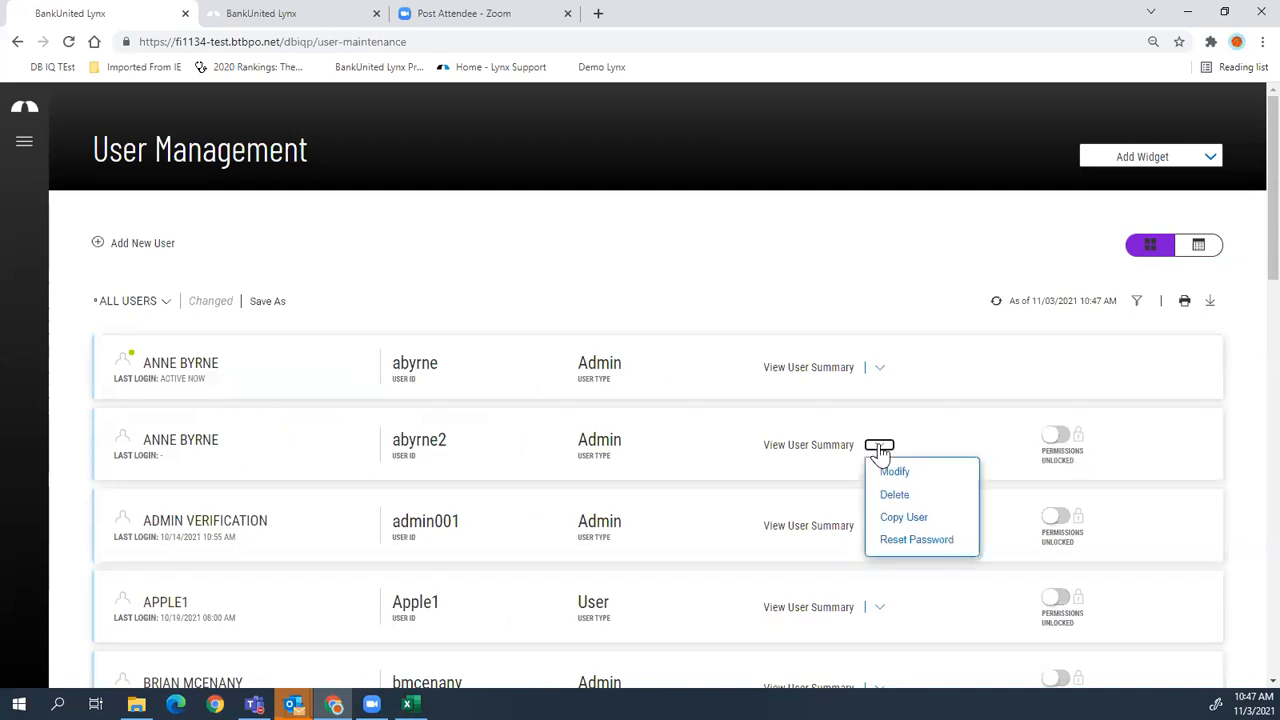
left_click(917, 545)
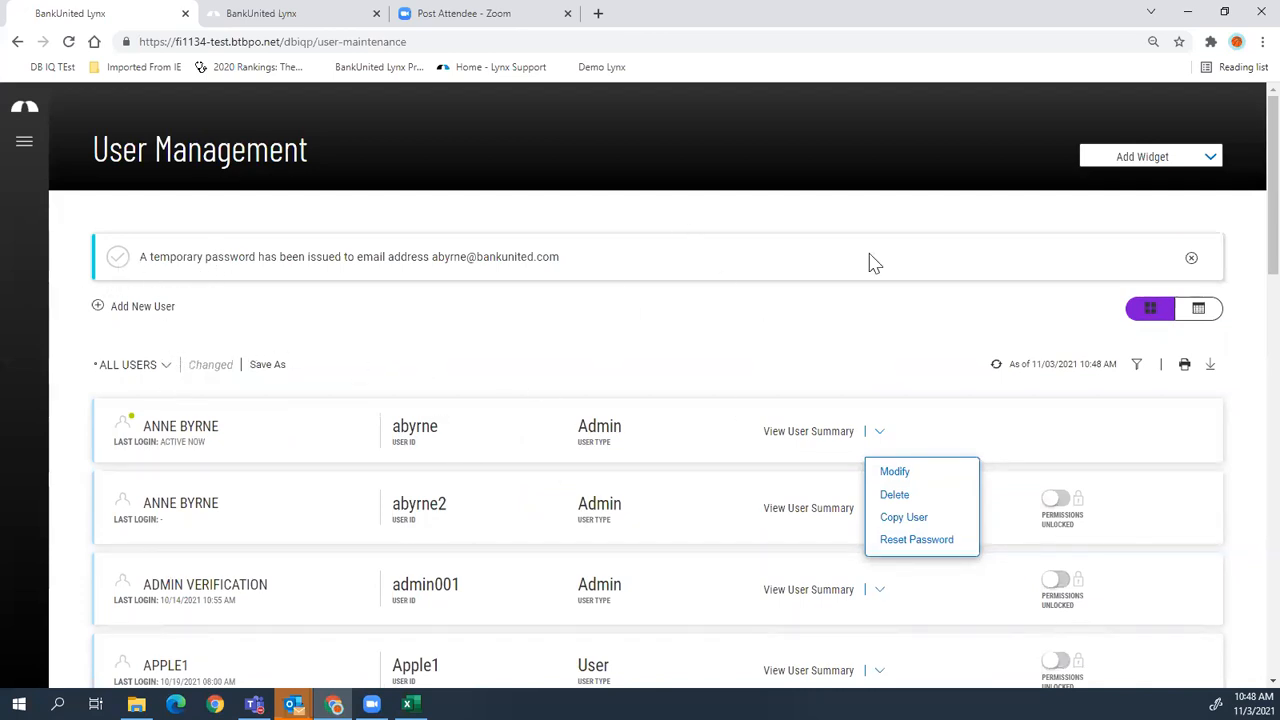
left_click(1203, 314)
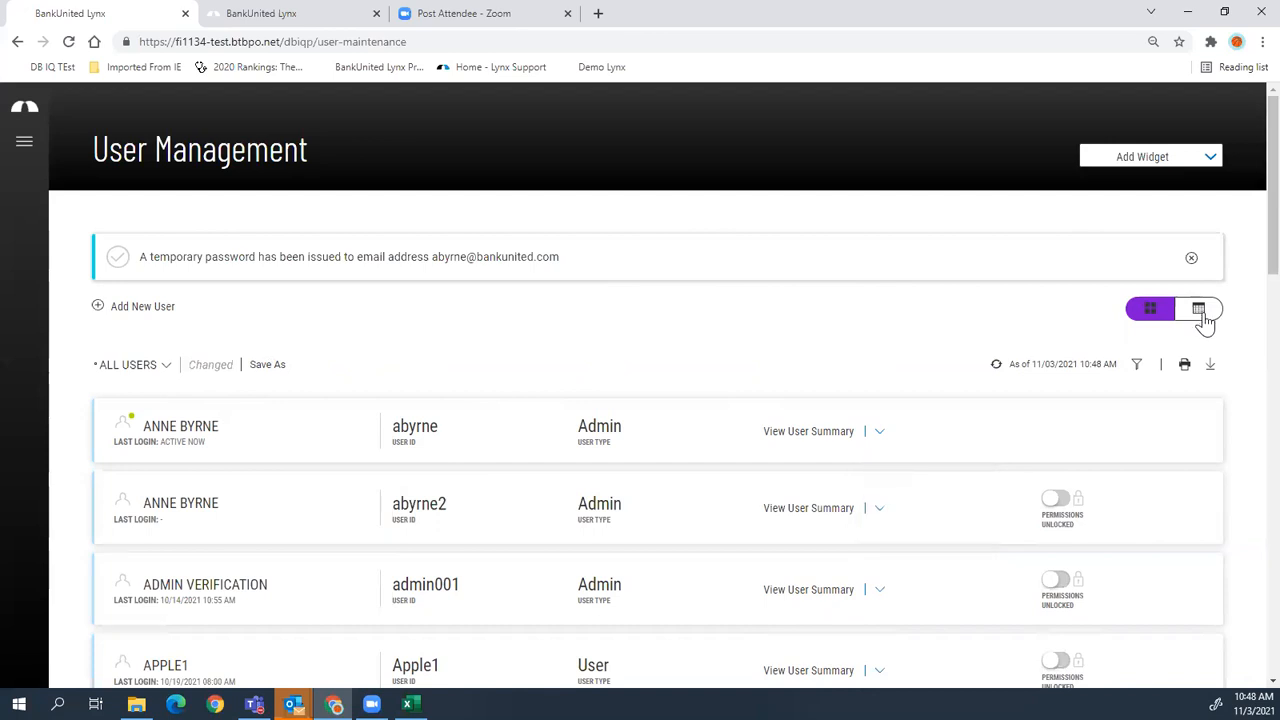
left_click(1203, 314)
- Review the actions for the first and Admin Verification users, then start adding a new user
scroll(511, 486, "down", 2)
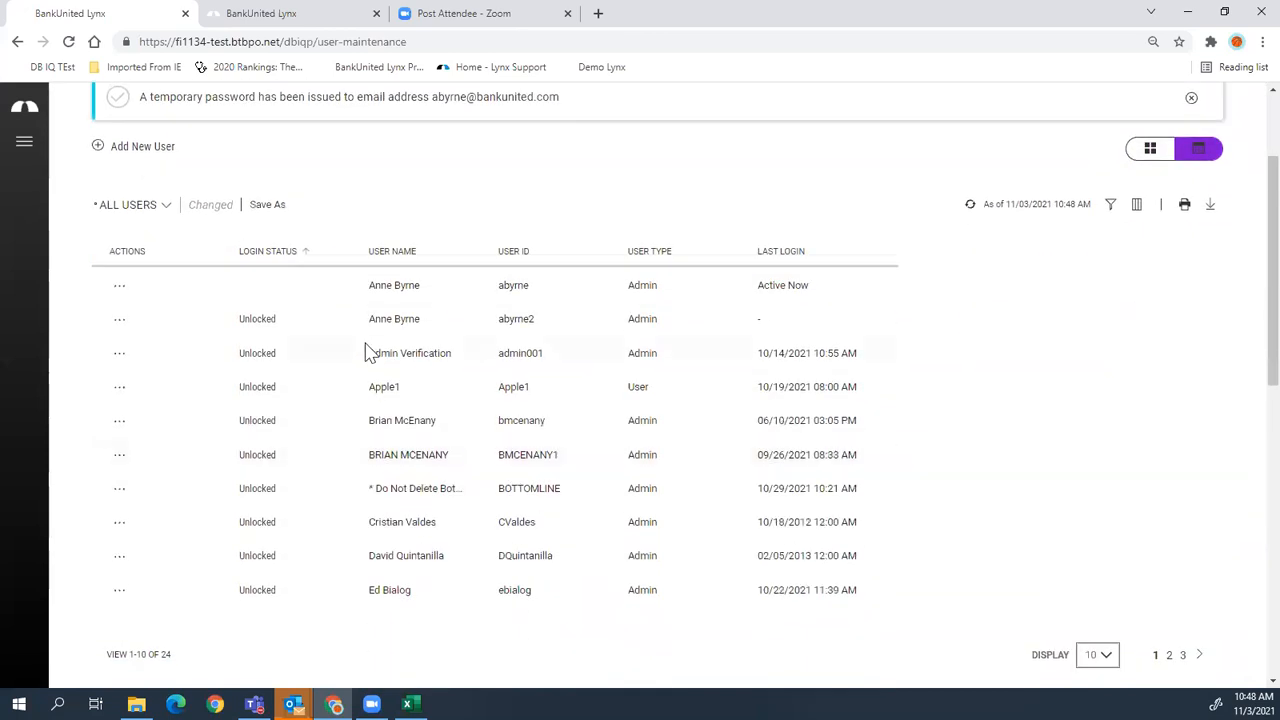
left_click(119, 285)
left_click(119, 352)
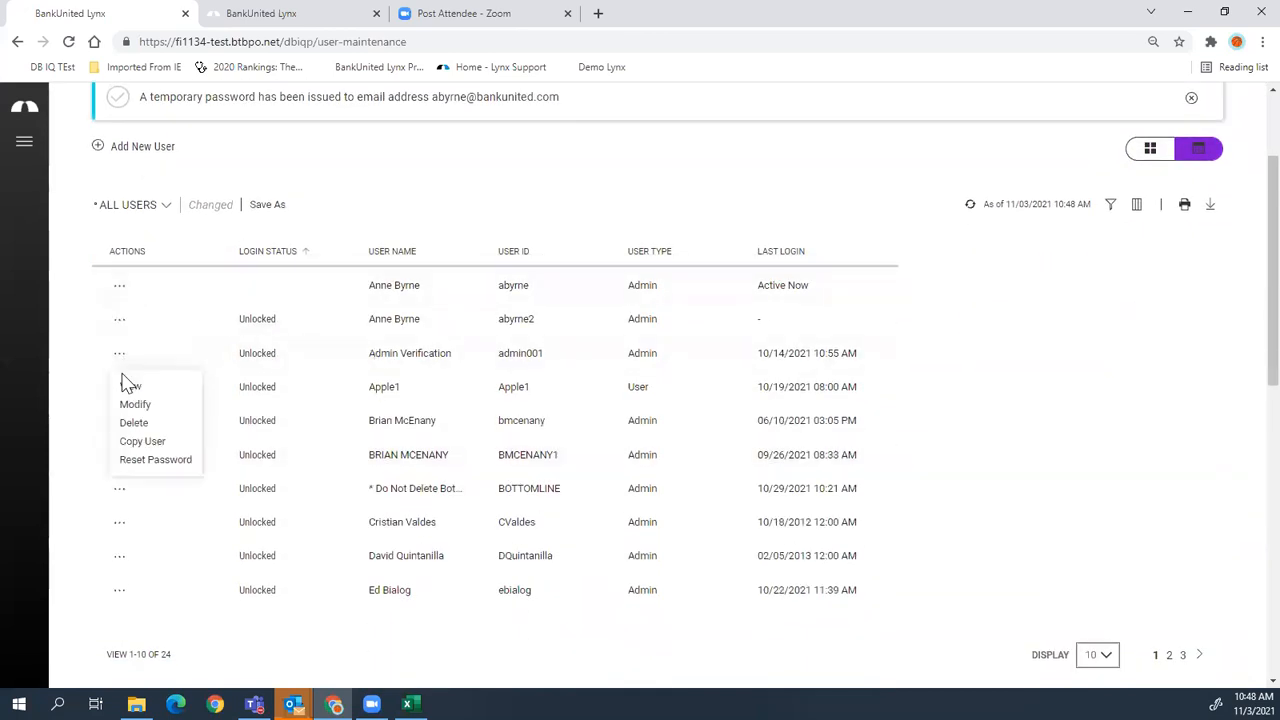
left_click(155, 460)
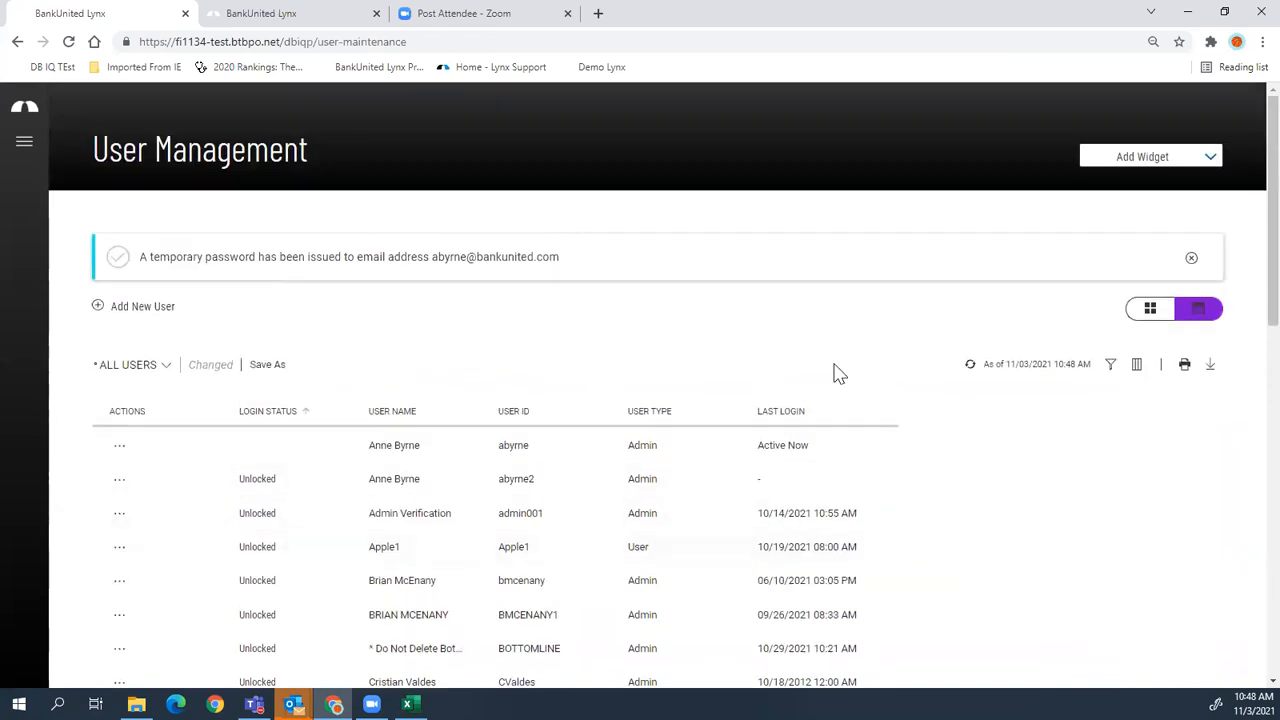
left_click(160, 311)
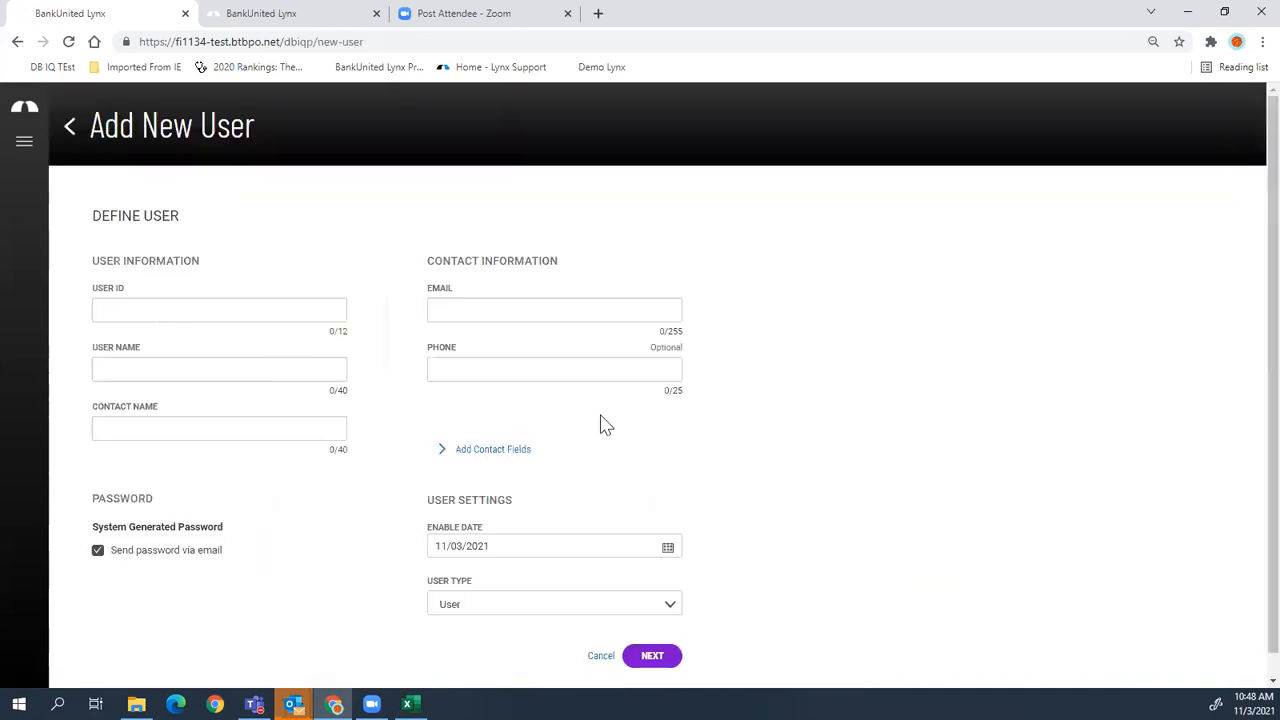
- Fill User ID, User Name and Contact Name with 'demo', add an e-mail, and continue
left_click(178, 305)
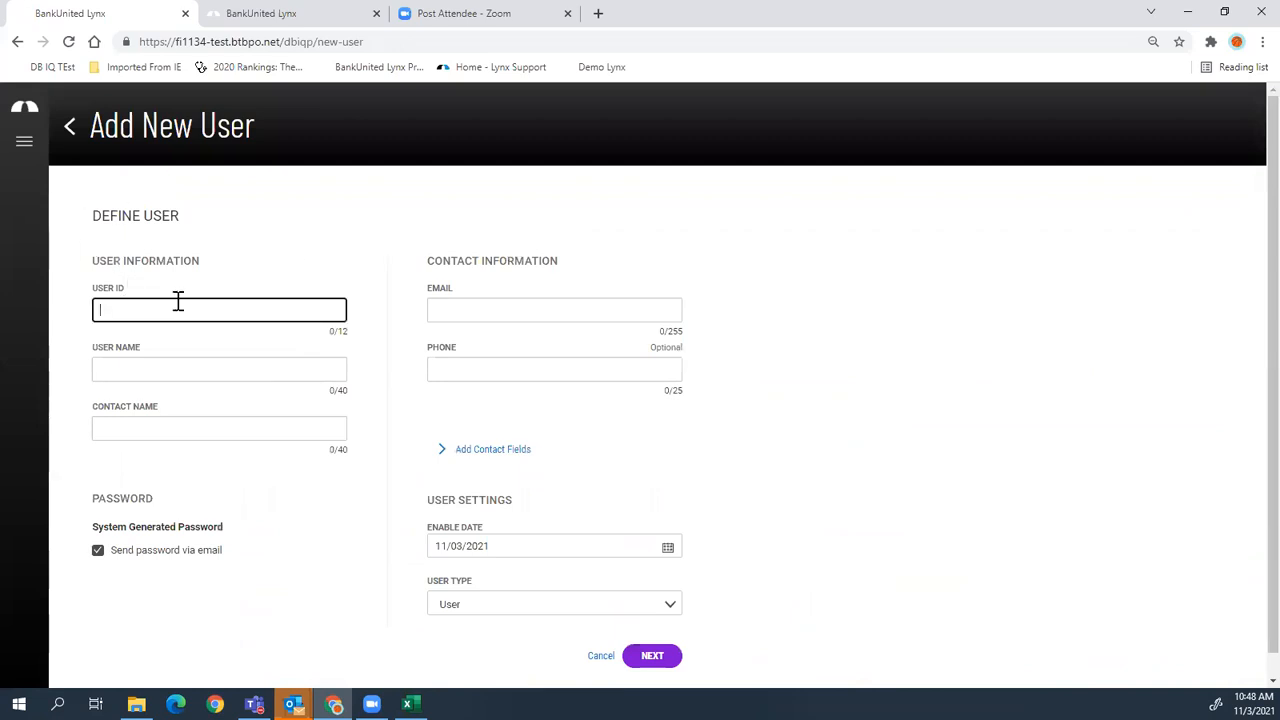
key("Tab")
key("Tab")
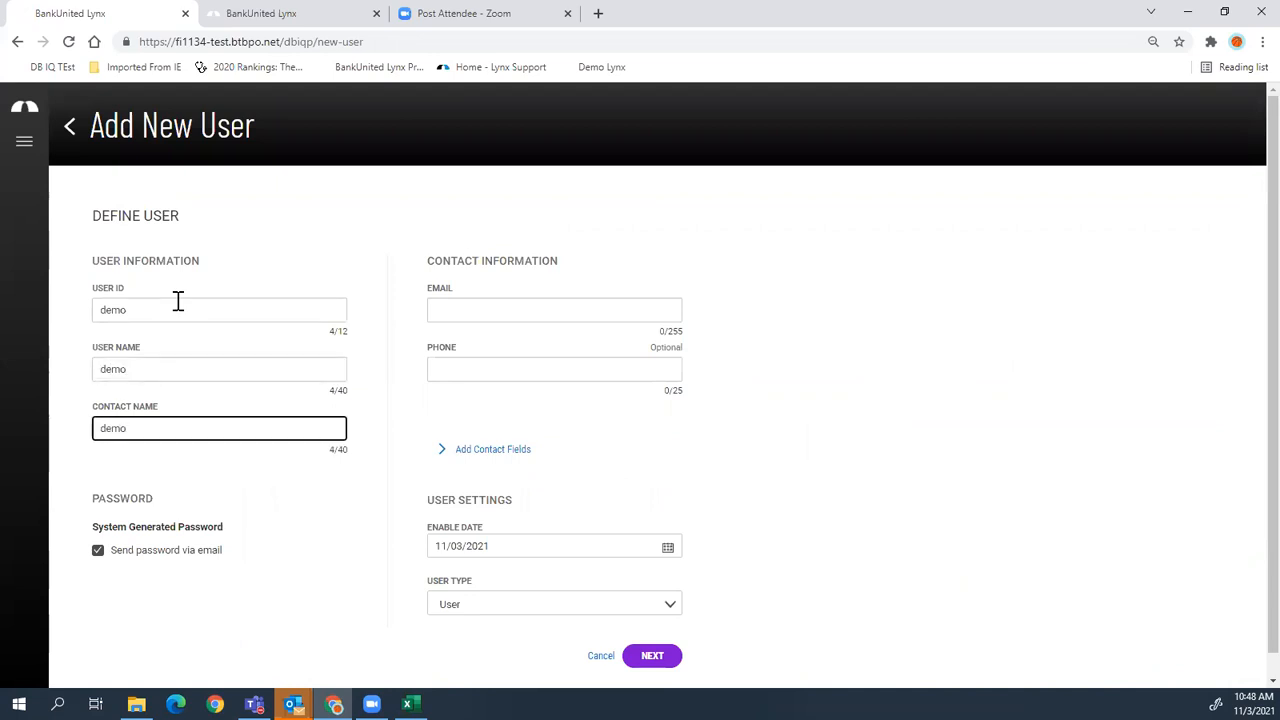
left_click(607, 305)
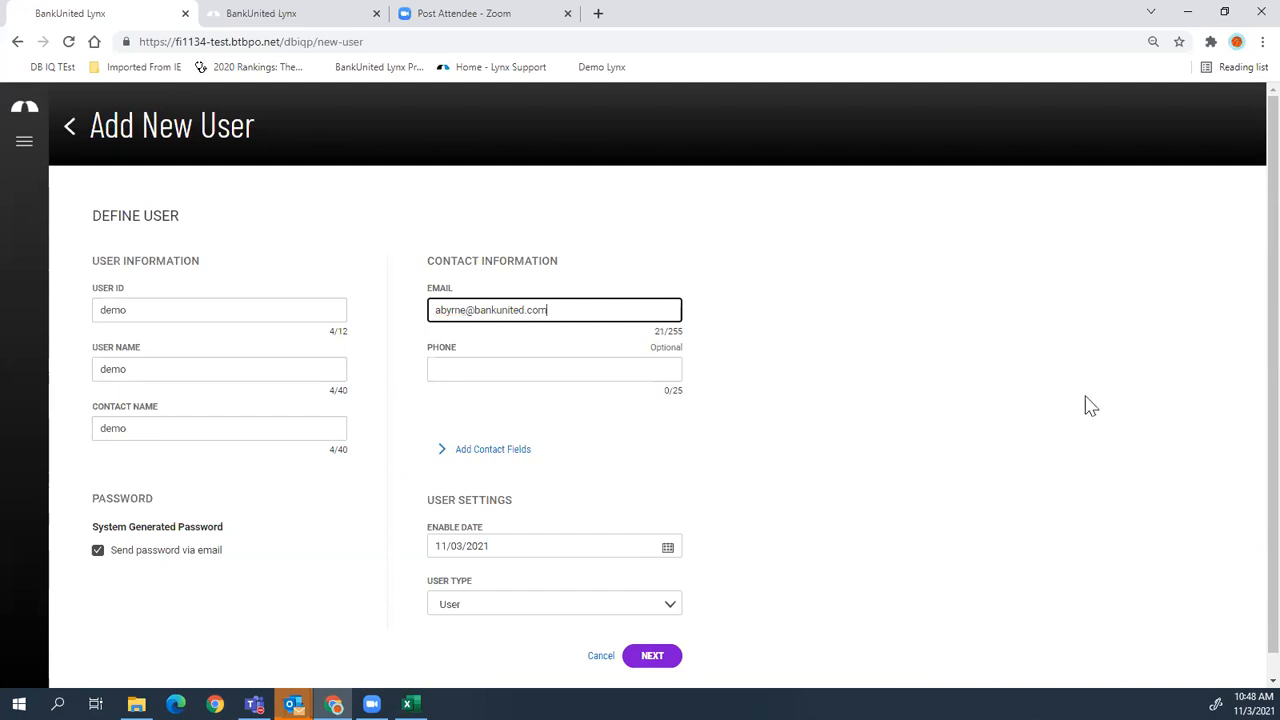
scroll(915, 555, "down", 1)
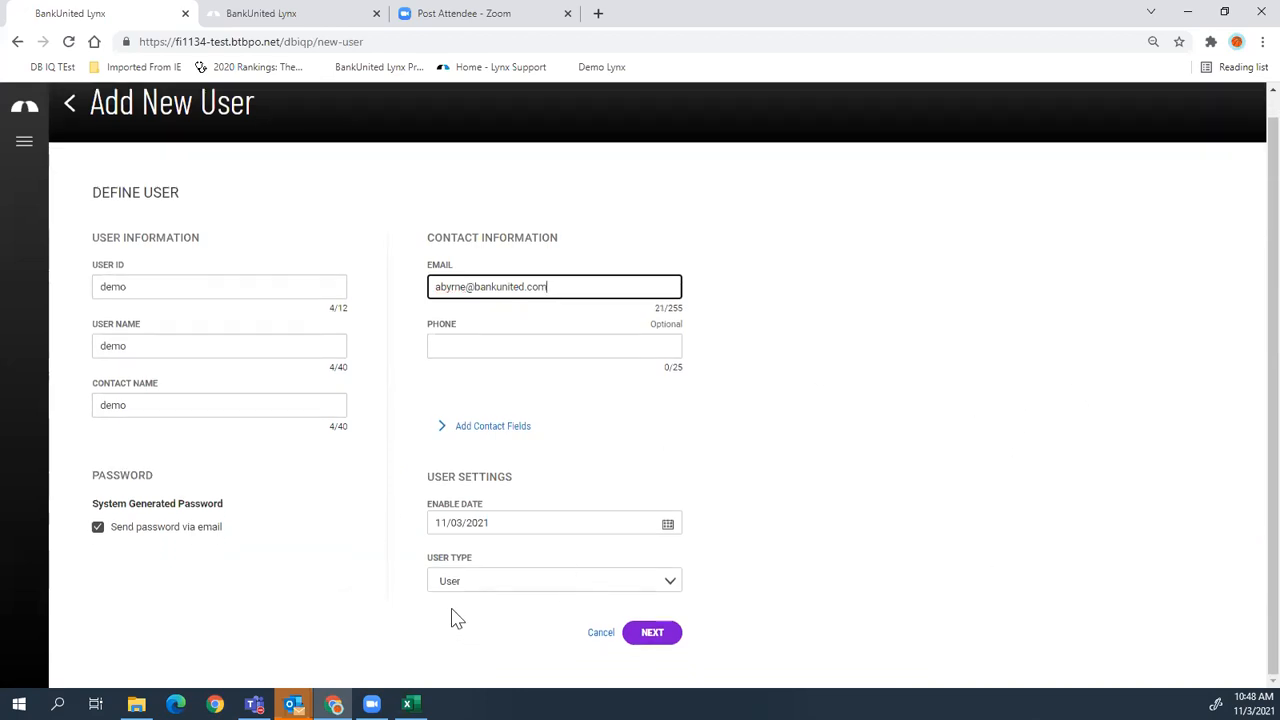
left_click(652, 638)
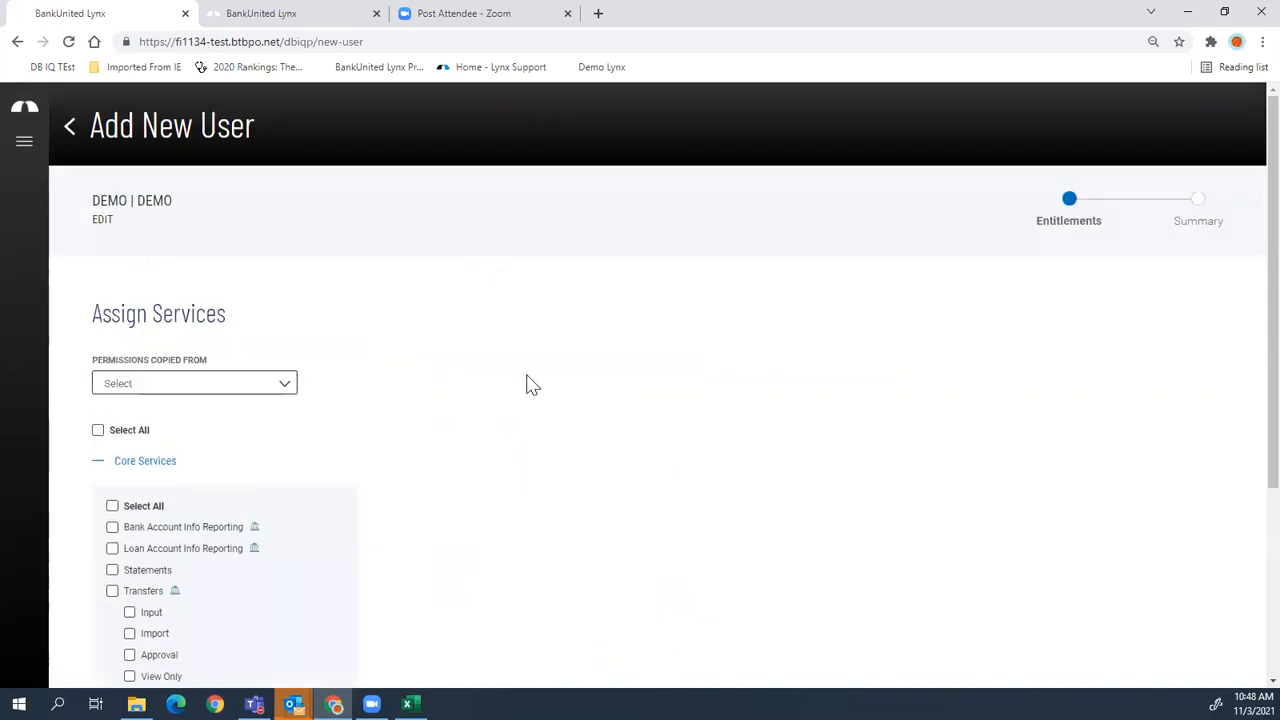
- Grant the Transfers service for selected accounts only, with transfer permission on Commercial Acct 1
scroll(510, 381, "down", 3)
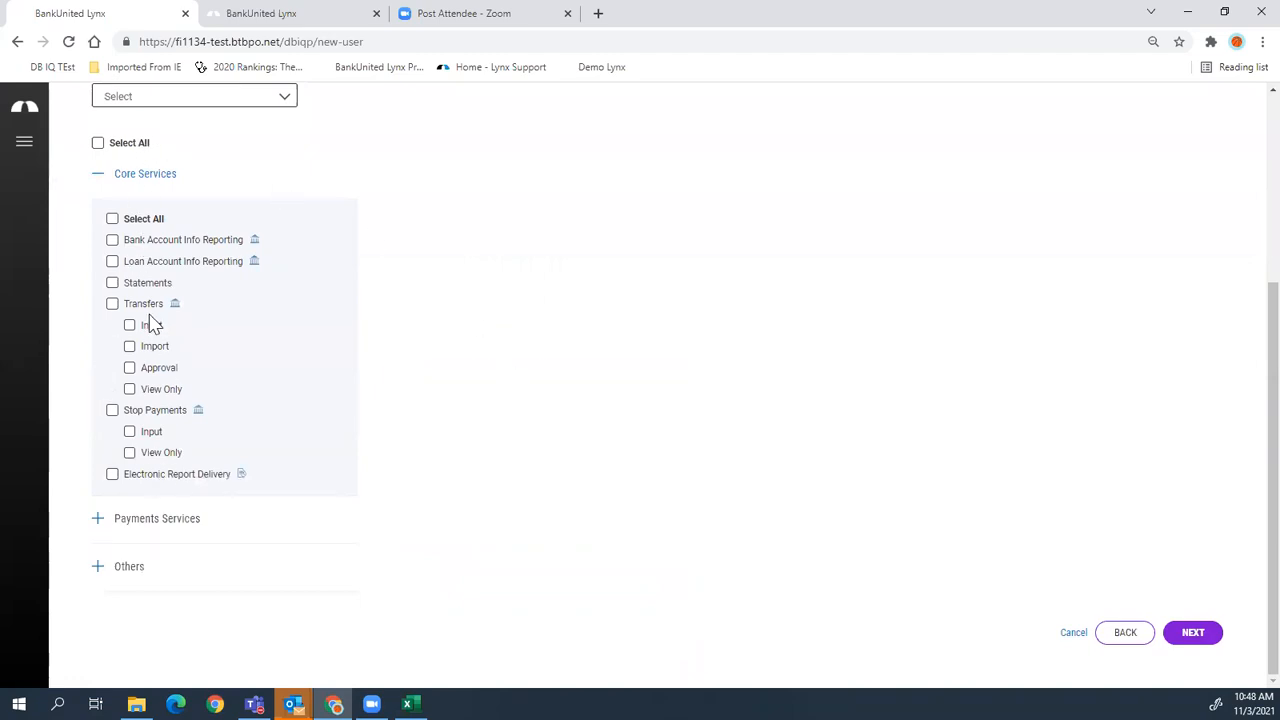
left_click(112, 303)
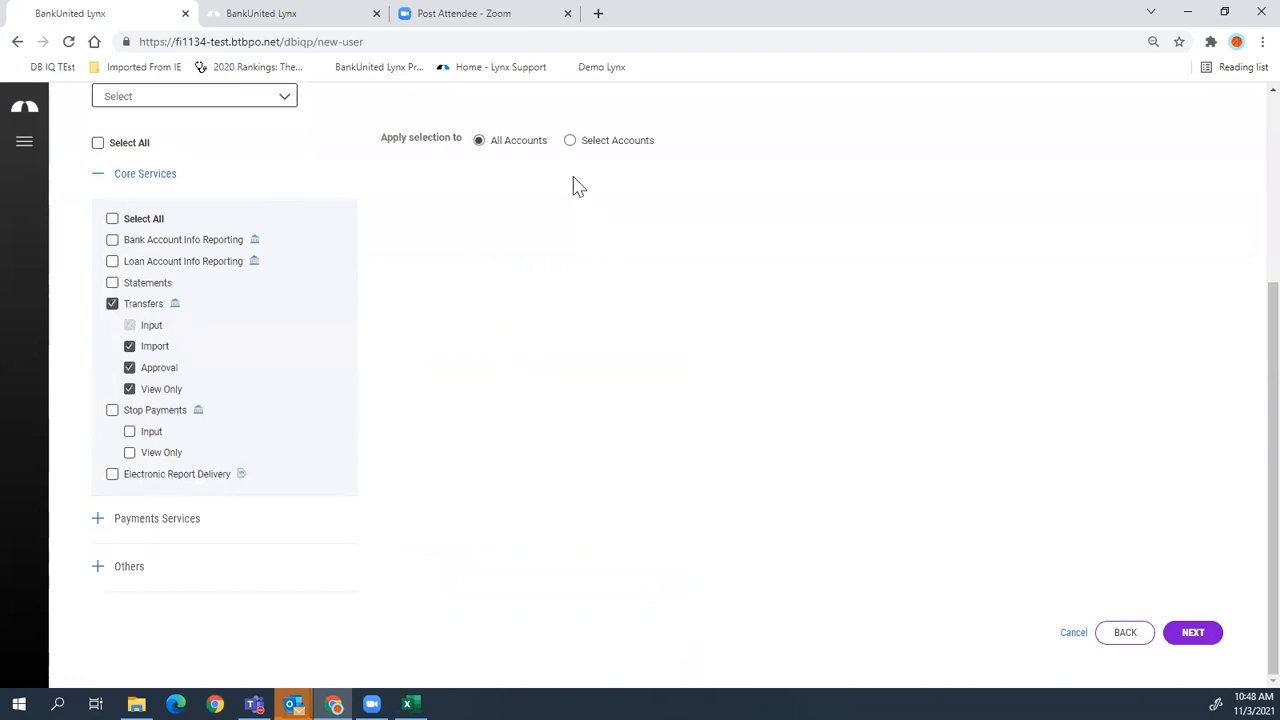
left_click(569, 140)
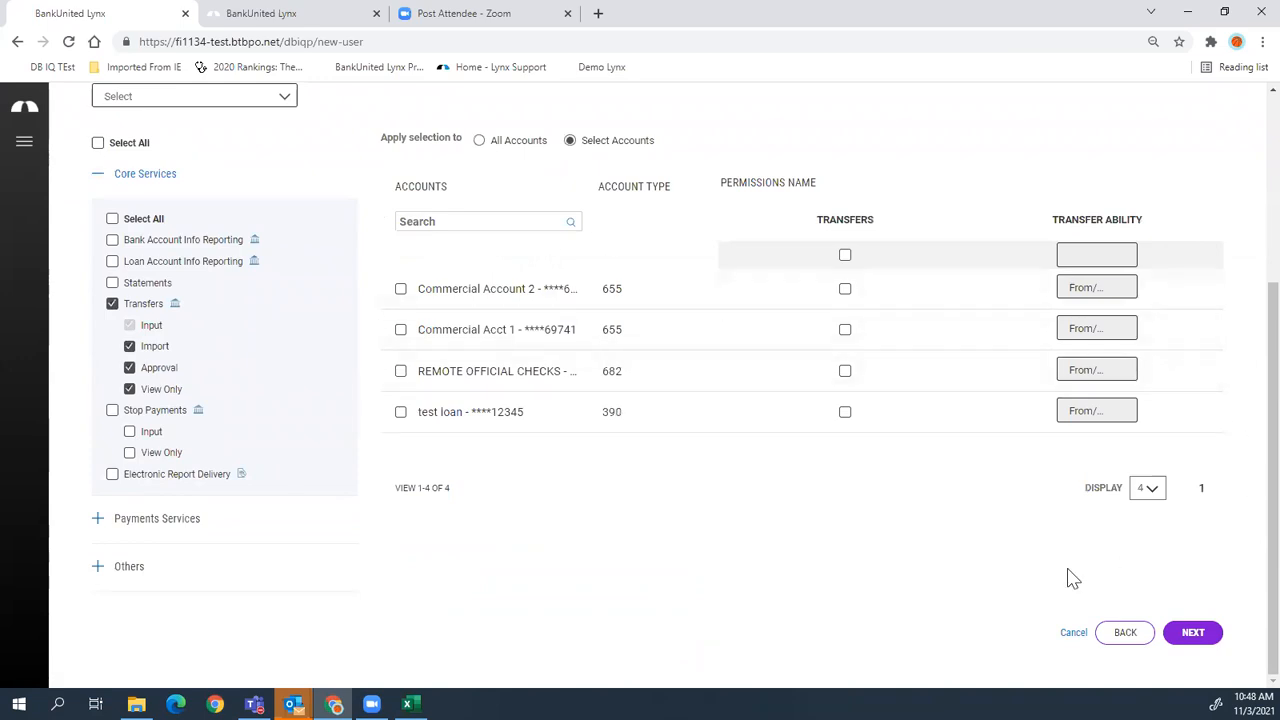
scroll(605, 465, "up", 3)
left_click(162, 337)
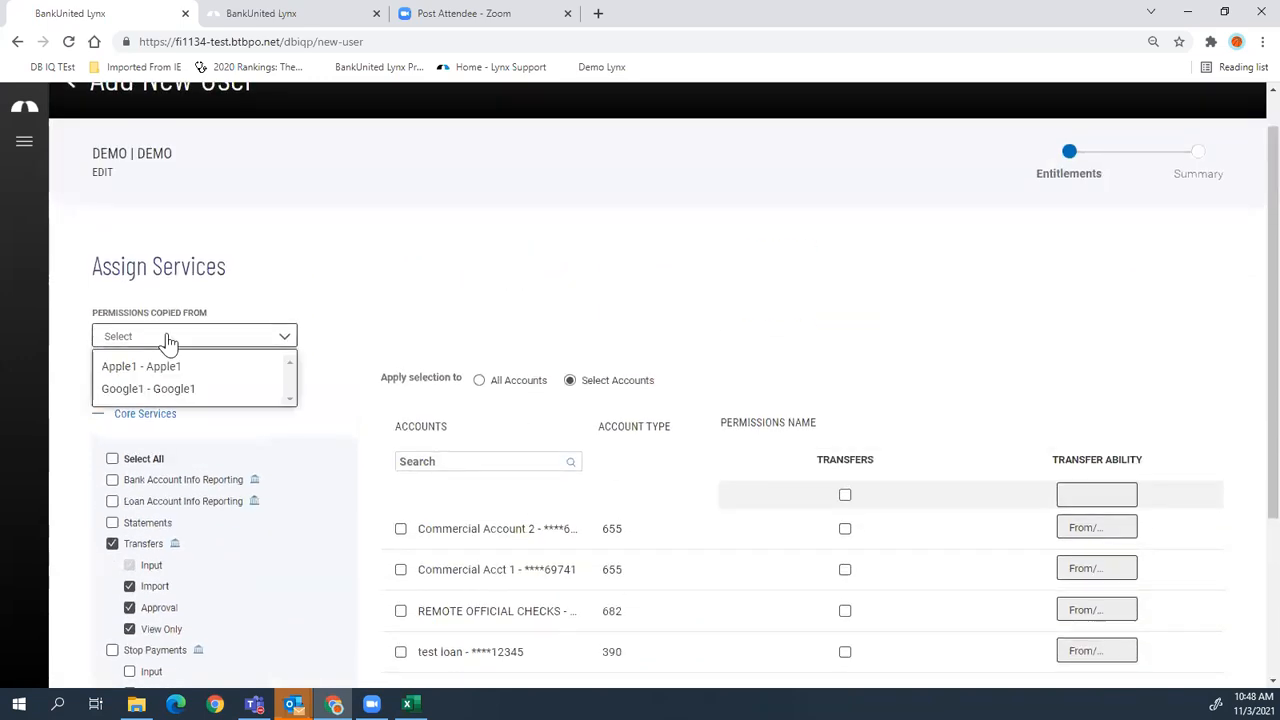
left_click(407, 305)
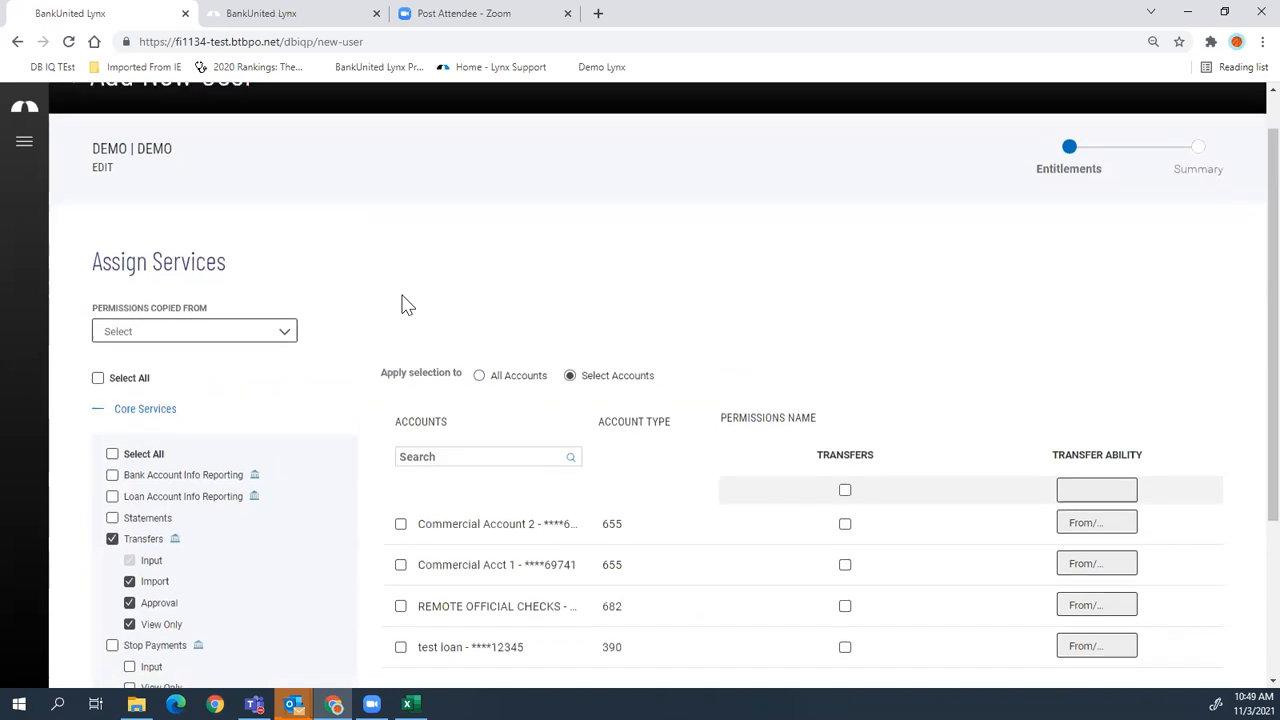
scroll(401, 300, "down", 3)
left_click(401, 331)
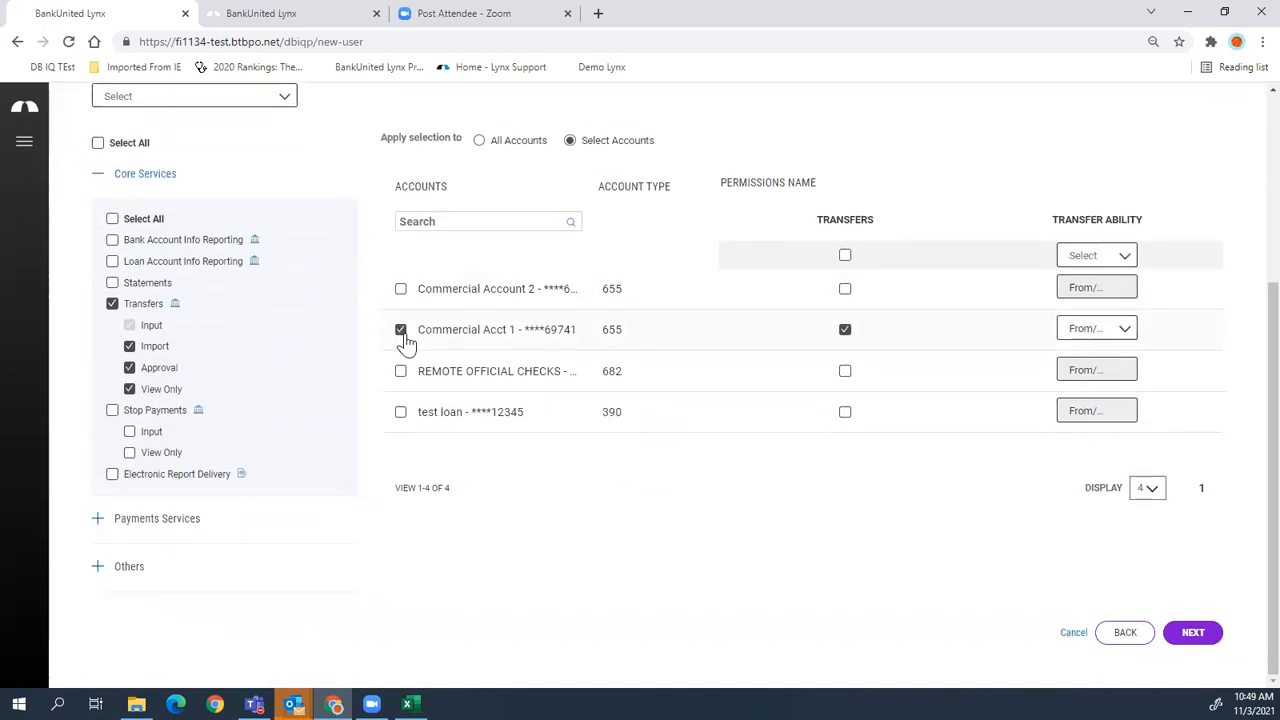
- Advance past Limits to the Summary and save the new user
left_click(1195, 634)
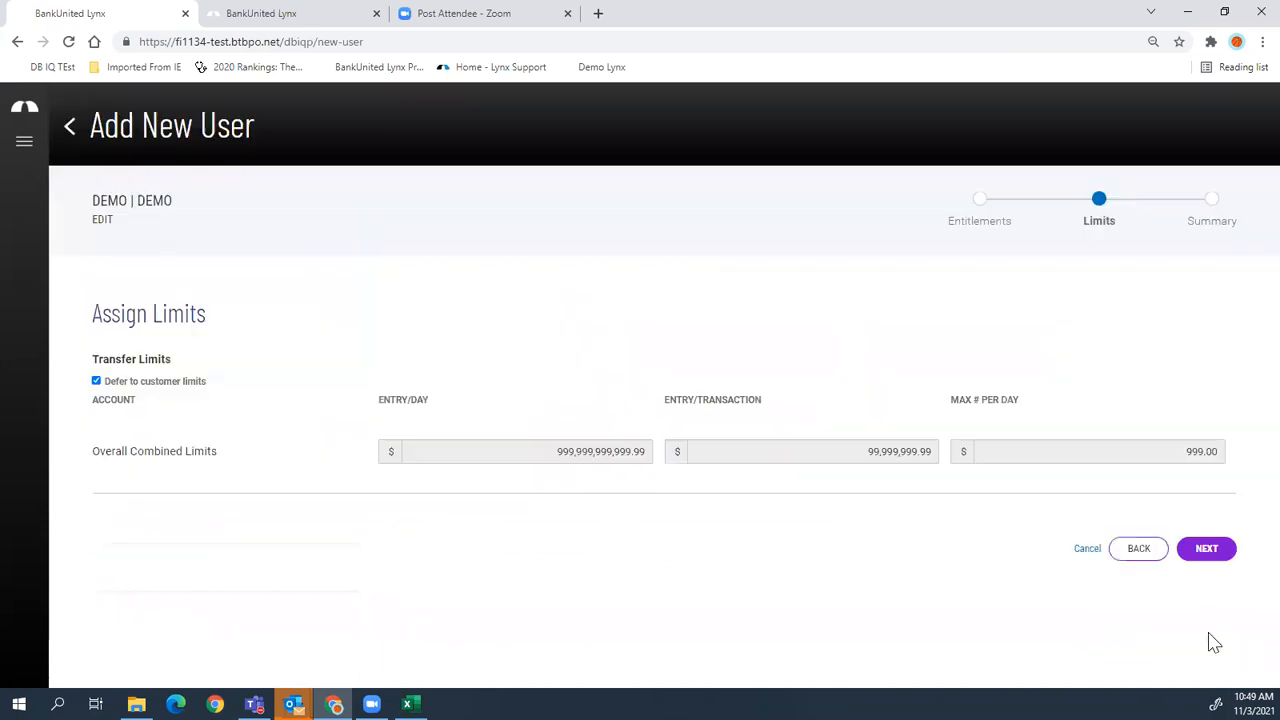
left_click(1204, 554)
scroll(458, 375, "down", 5)
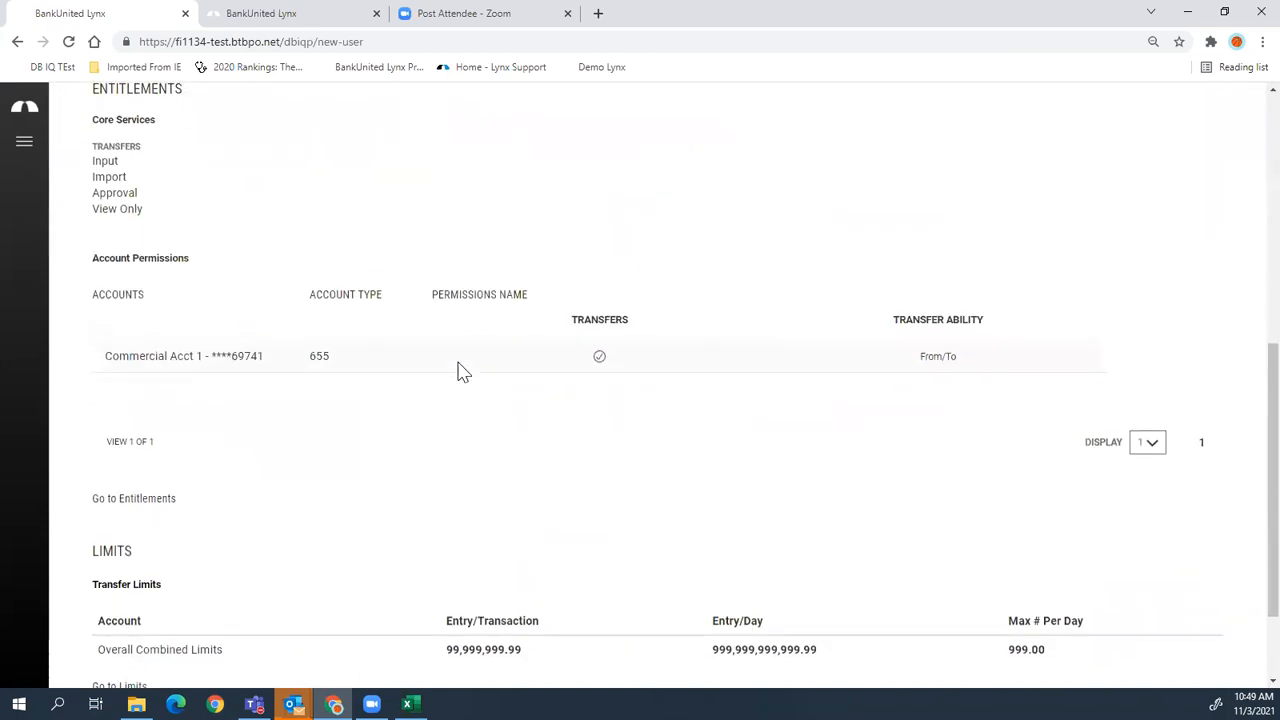
scroll(463, 367, "down", 2)
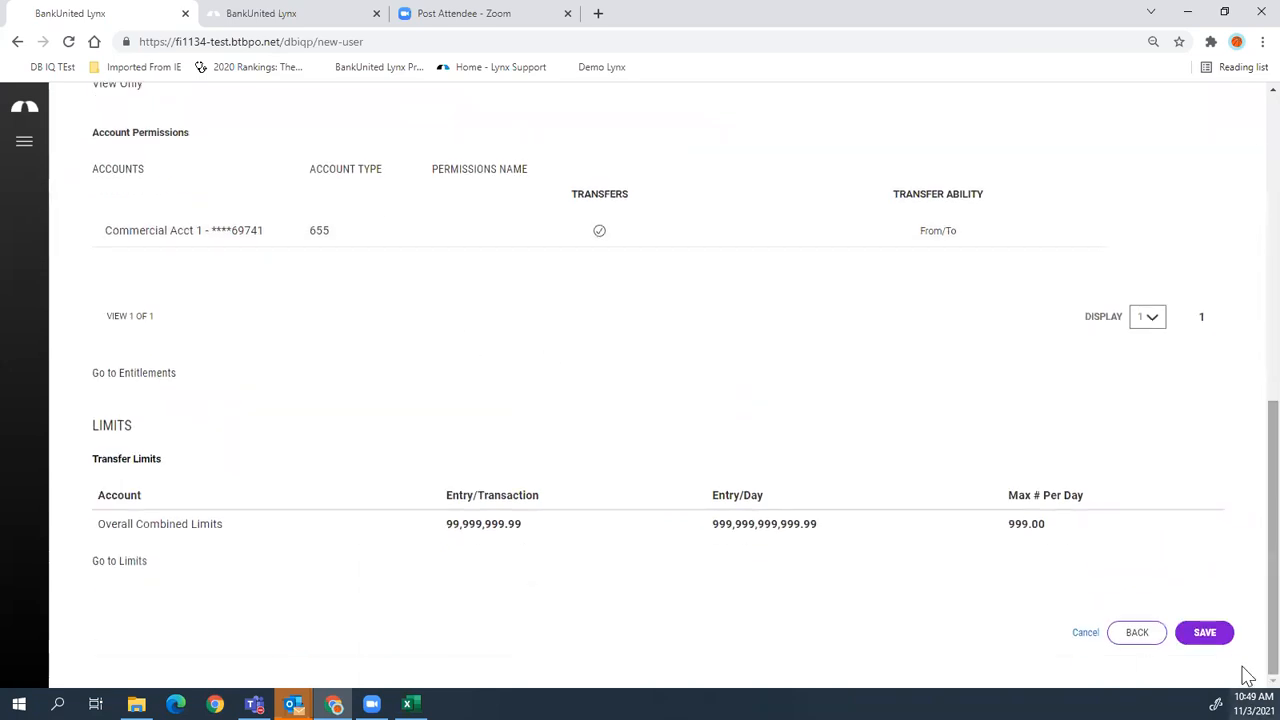
left_click(1208, 634)
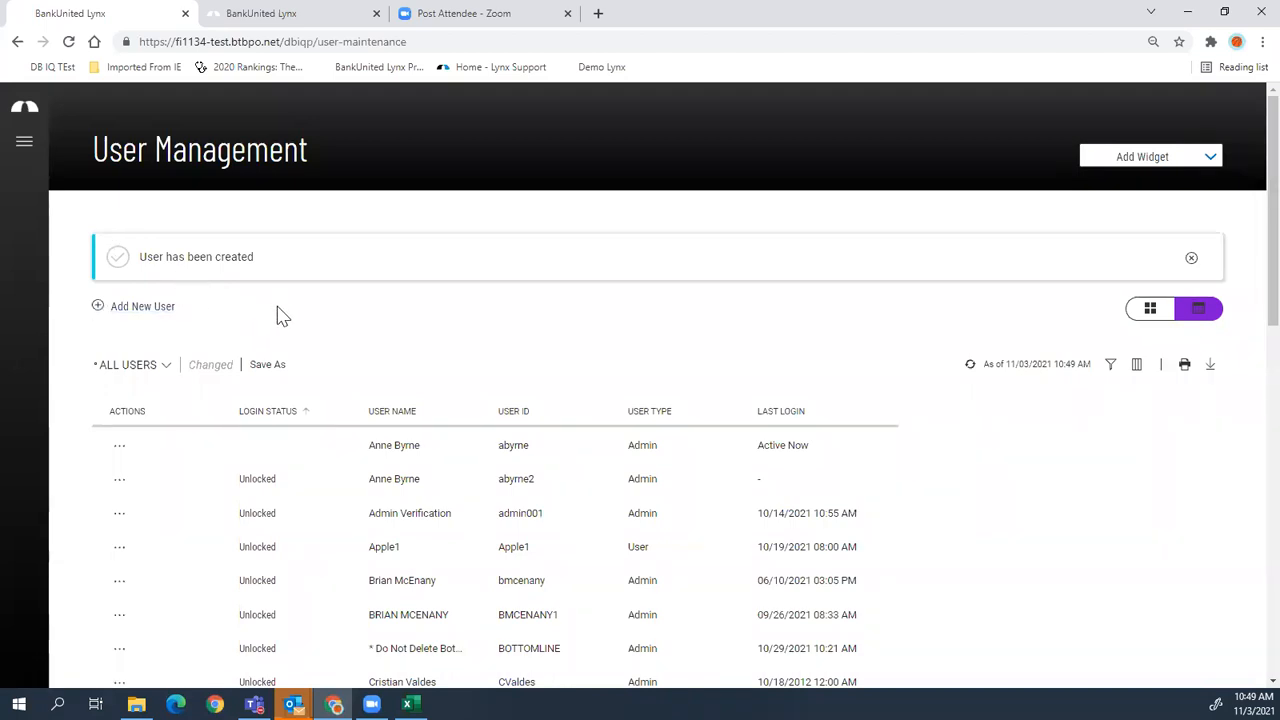
- Start a new user copied from the last listed user using its actions menu
scroll(555, 345, "down", 2)
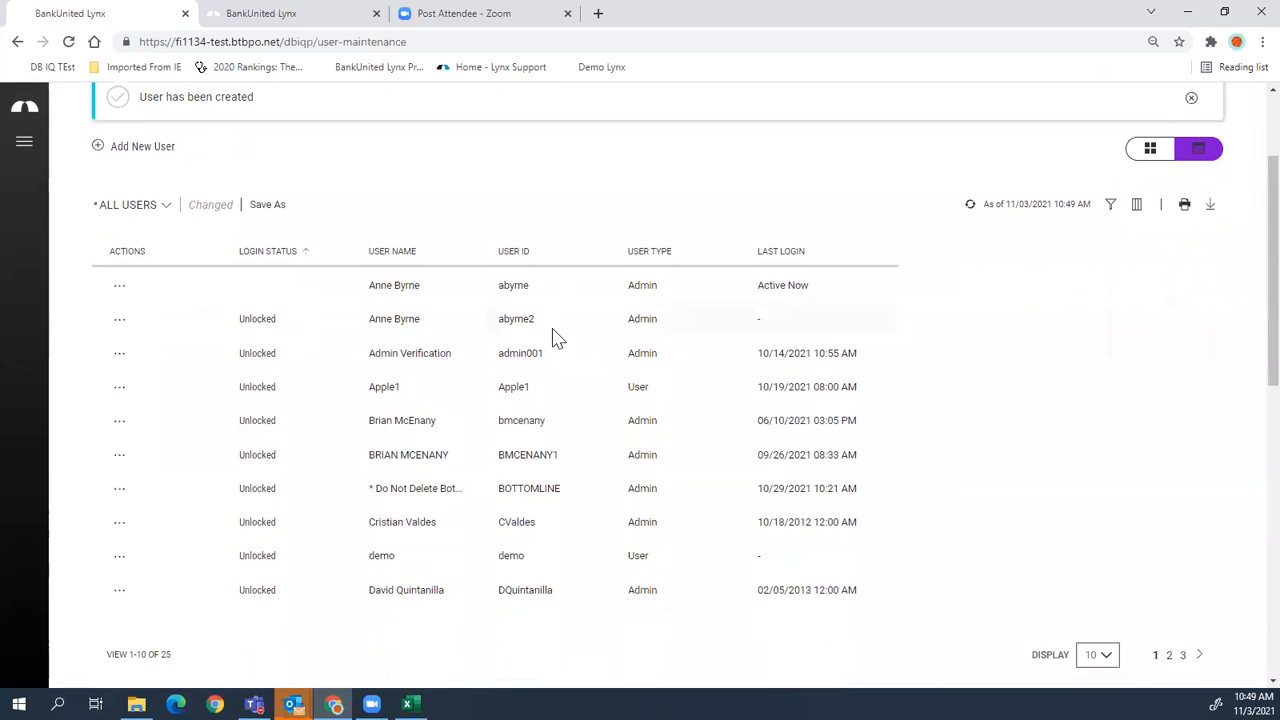
left_click(114, 593)
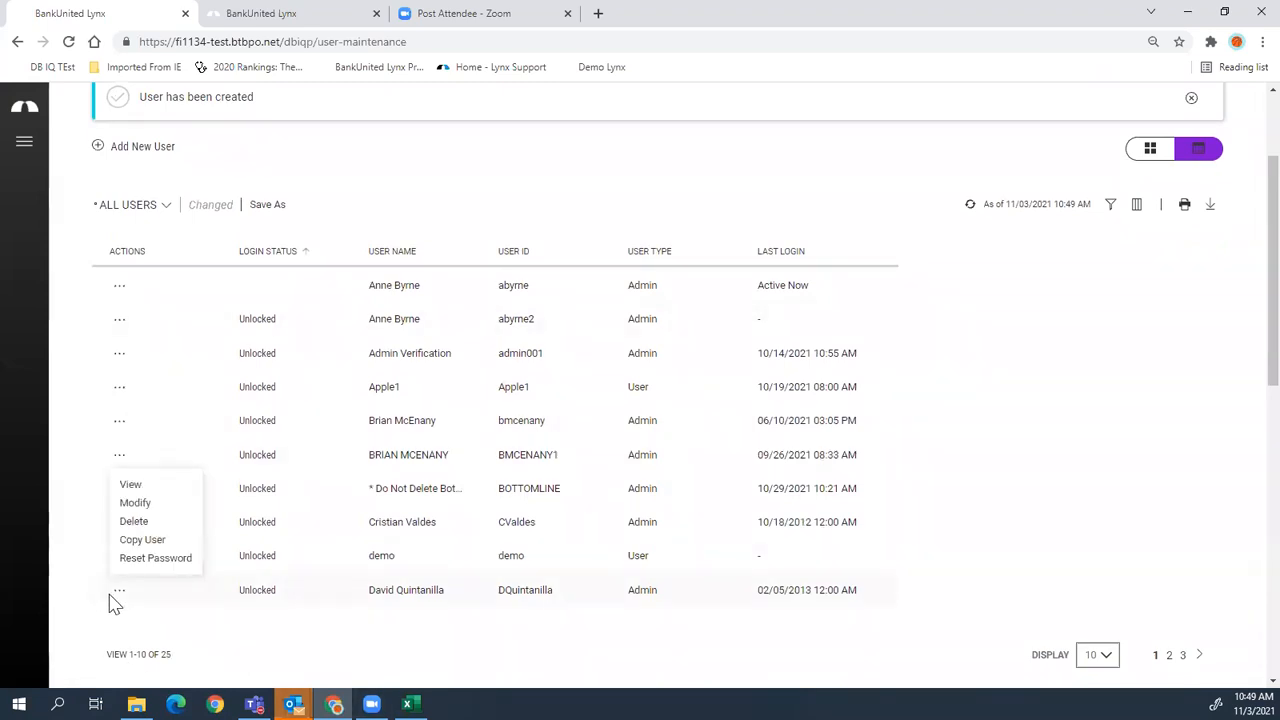
left_click(142, 540)
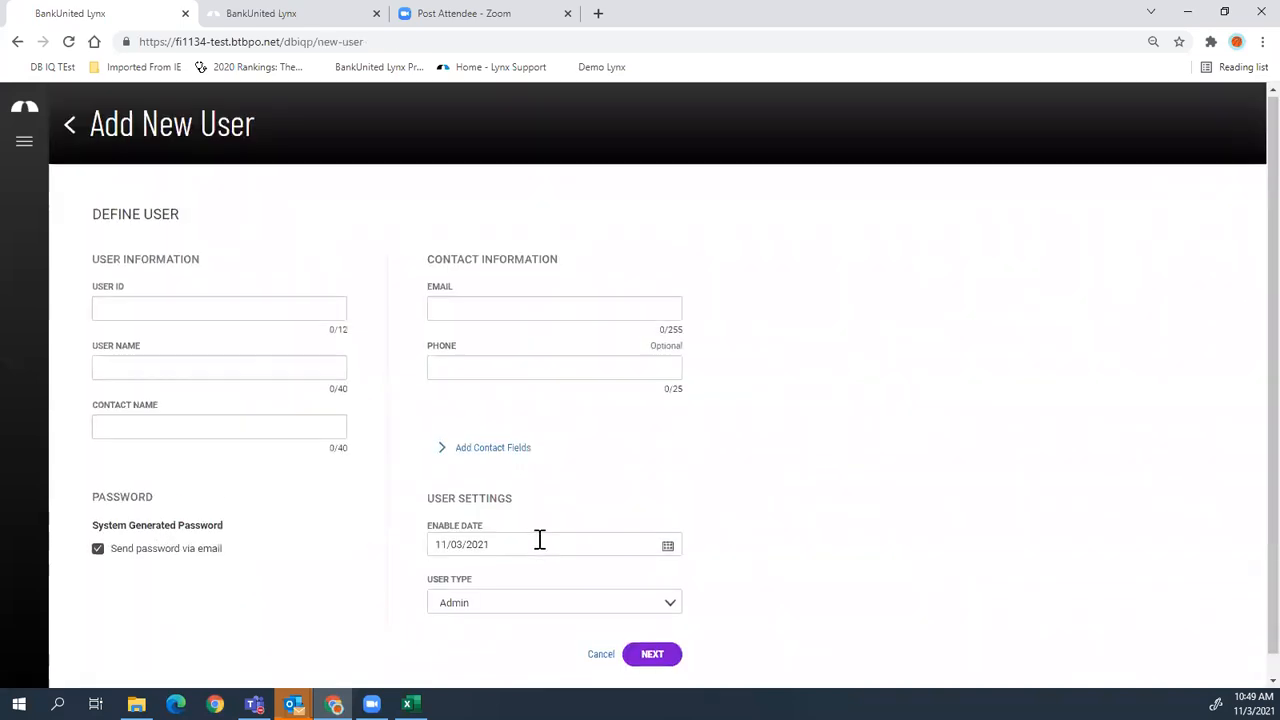
- Fill in user ID demo2, the user name, contact name and email on Define User
scroll(537, 540, "down", 1)
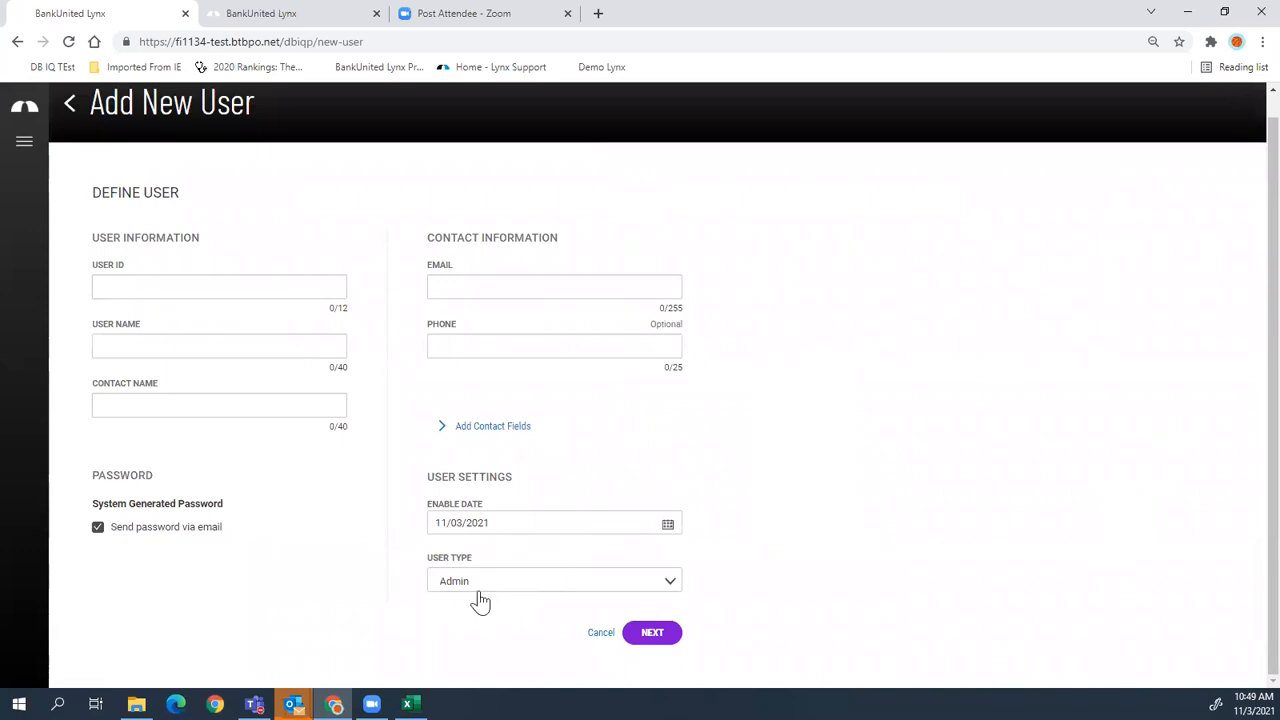
left_click(320, 287)
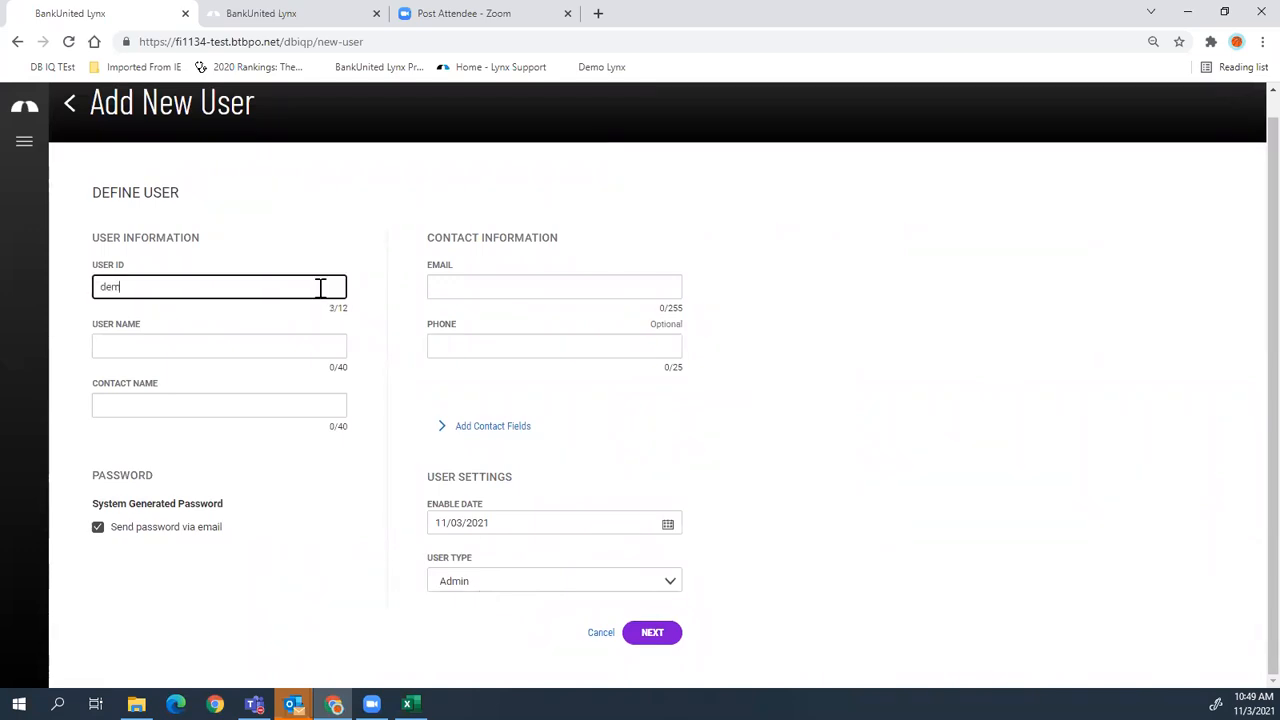
key("Tab")
type("de")
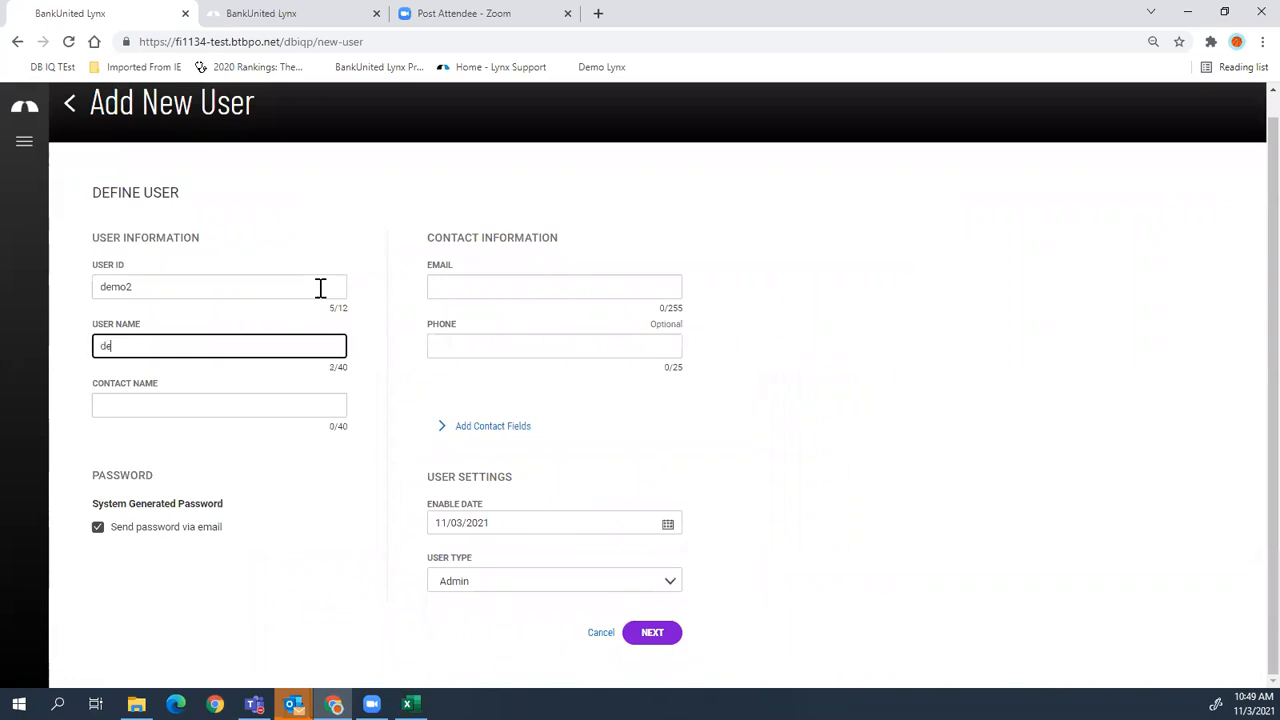
left_click(320, 407)
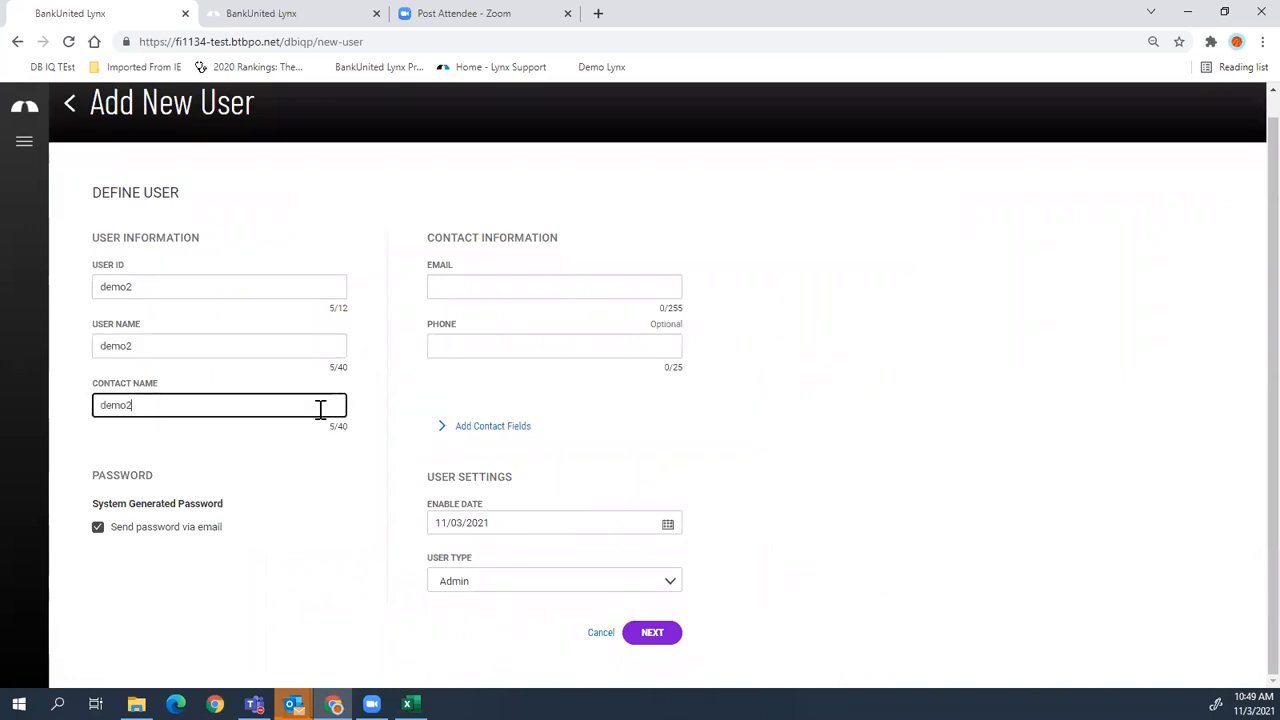
left_click(618, 288)
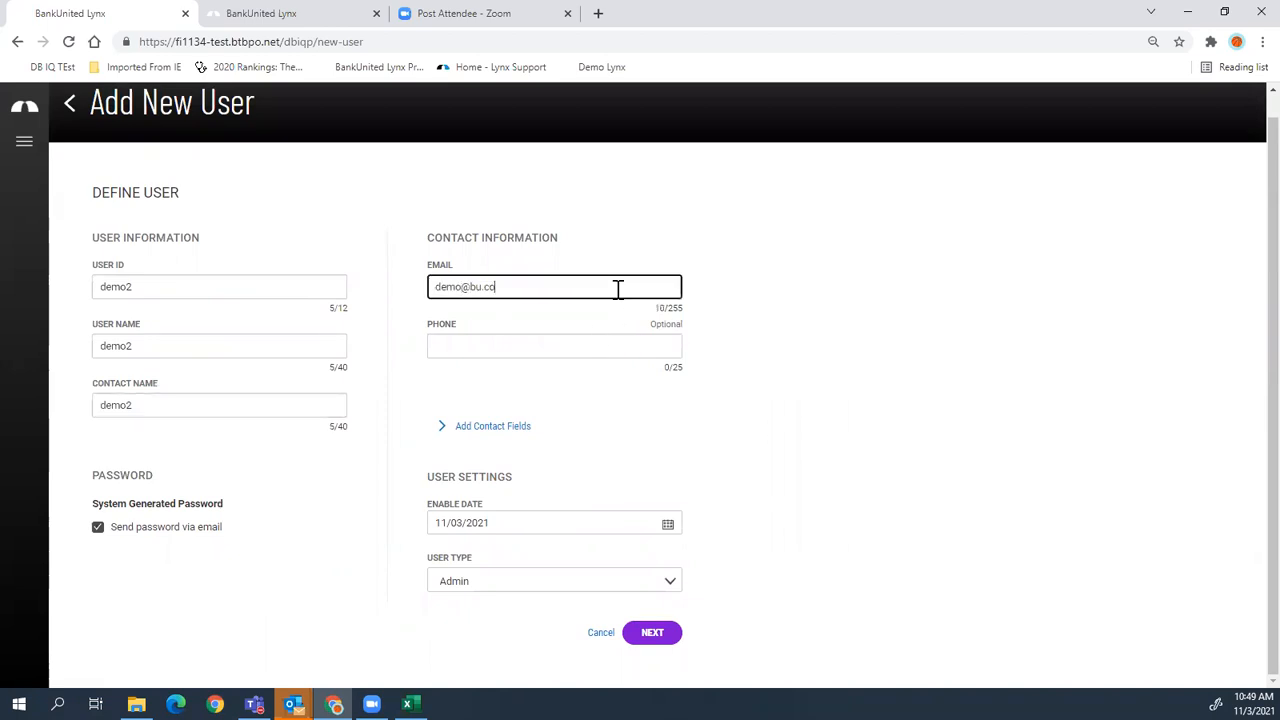
left_click(654, 638)
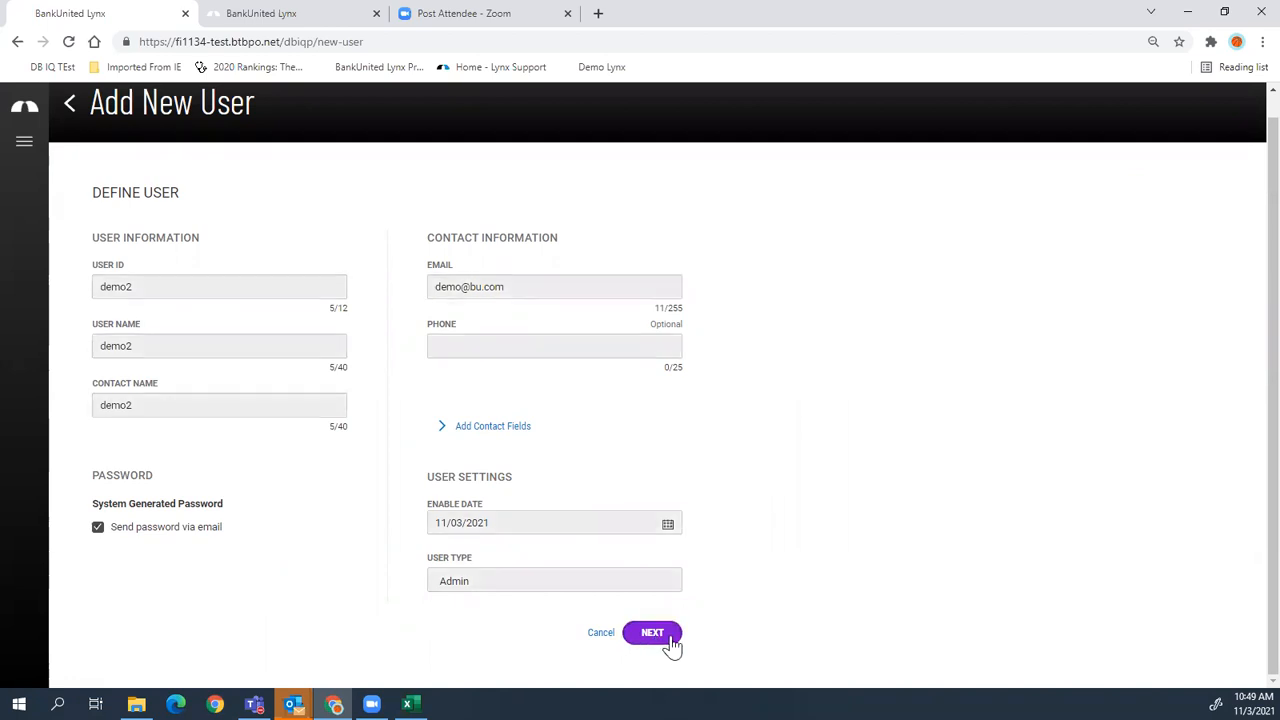
- Keep the copied services and continue to the Assign Limits step
scroll(1040, 370, "down", 3)
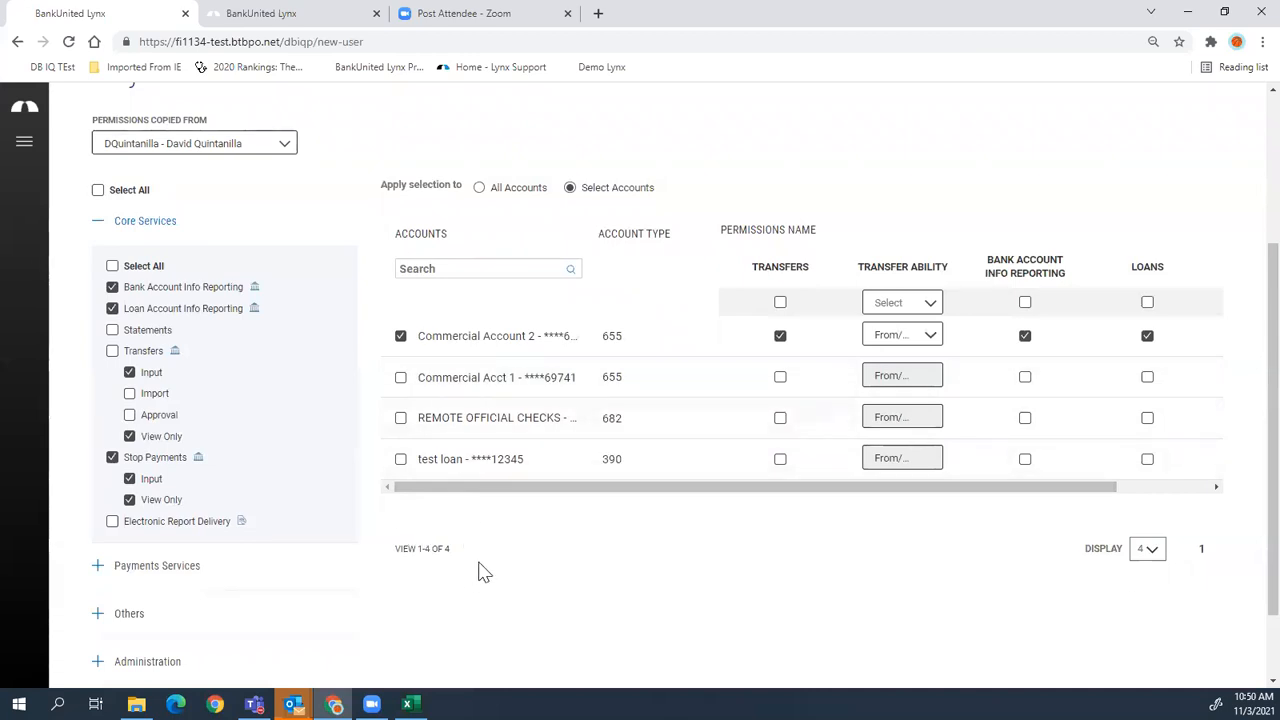
scroll(483, 567, "down", 1)
left_click(1193, 632)
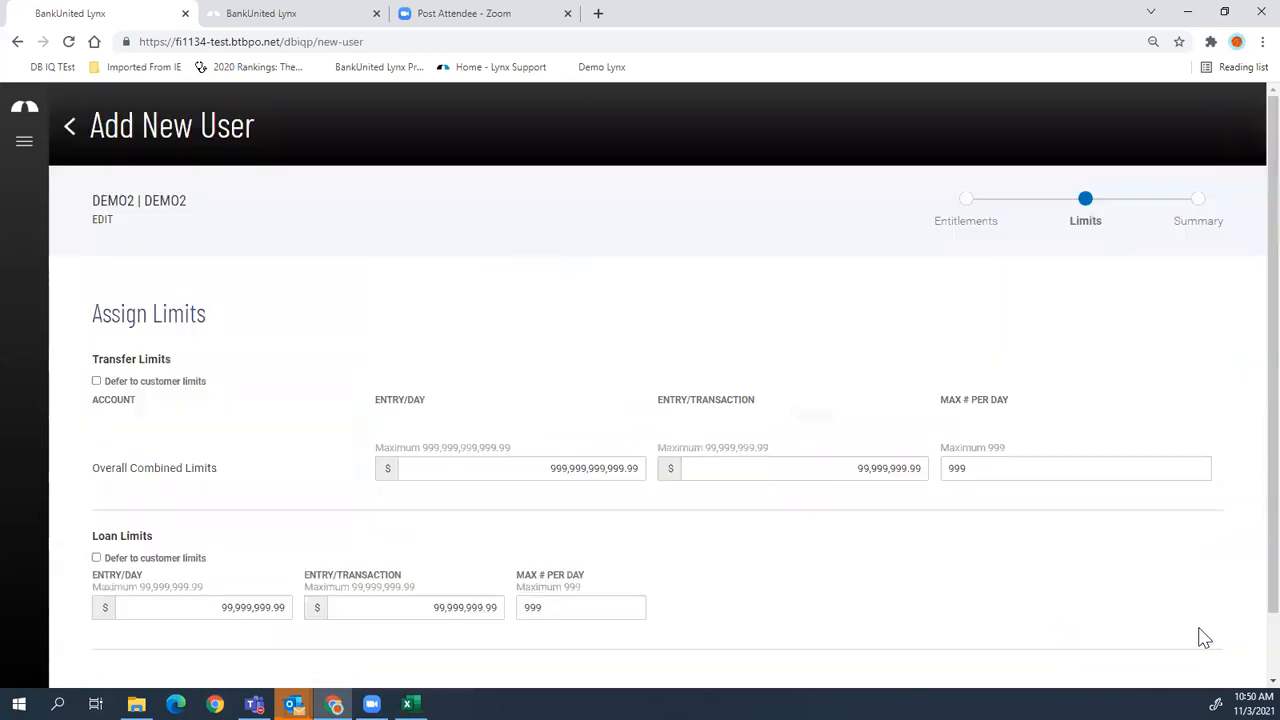
- Abandon the demo2 setup without saving and head back toward the Home dashboard
scroll(500, 437, "down", 1)
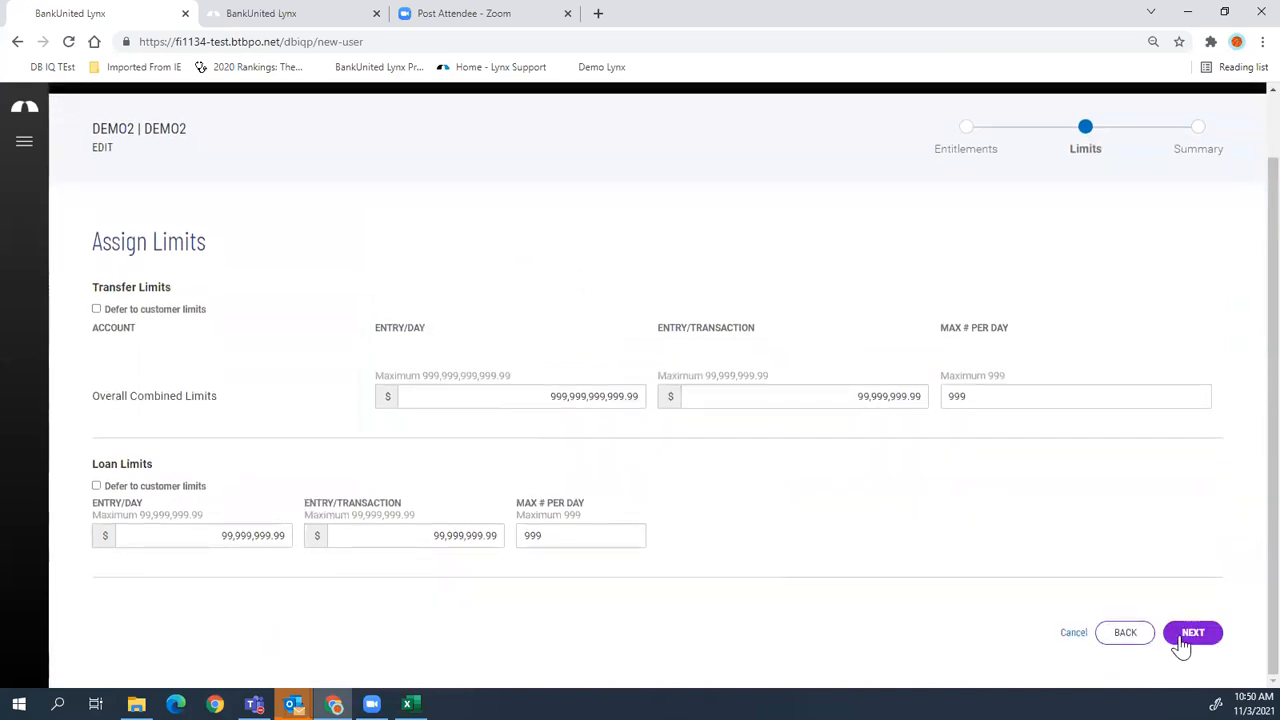
left_click(1124, 636)
left_click(70, 128)
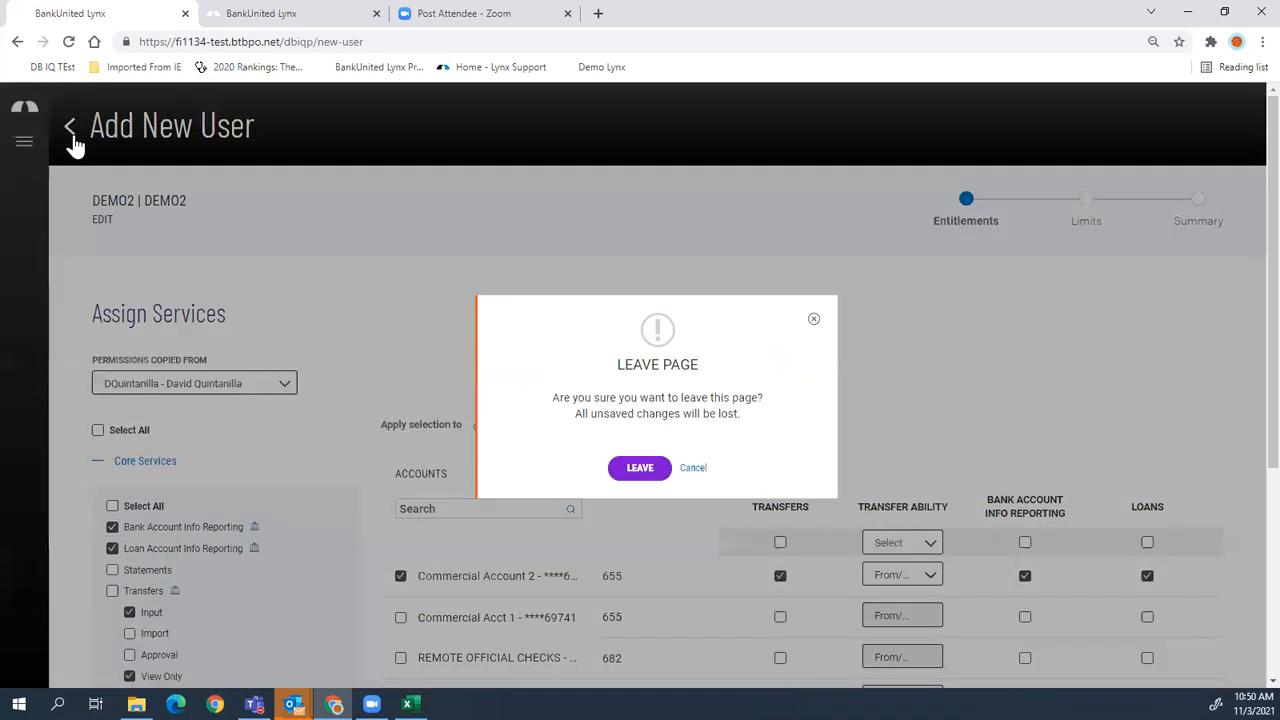
left_click(632, 470)
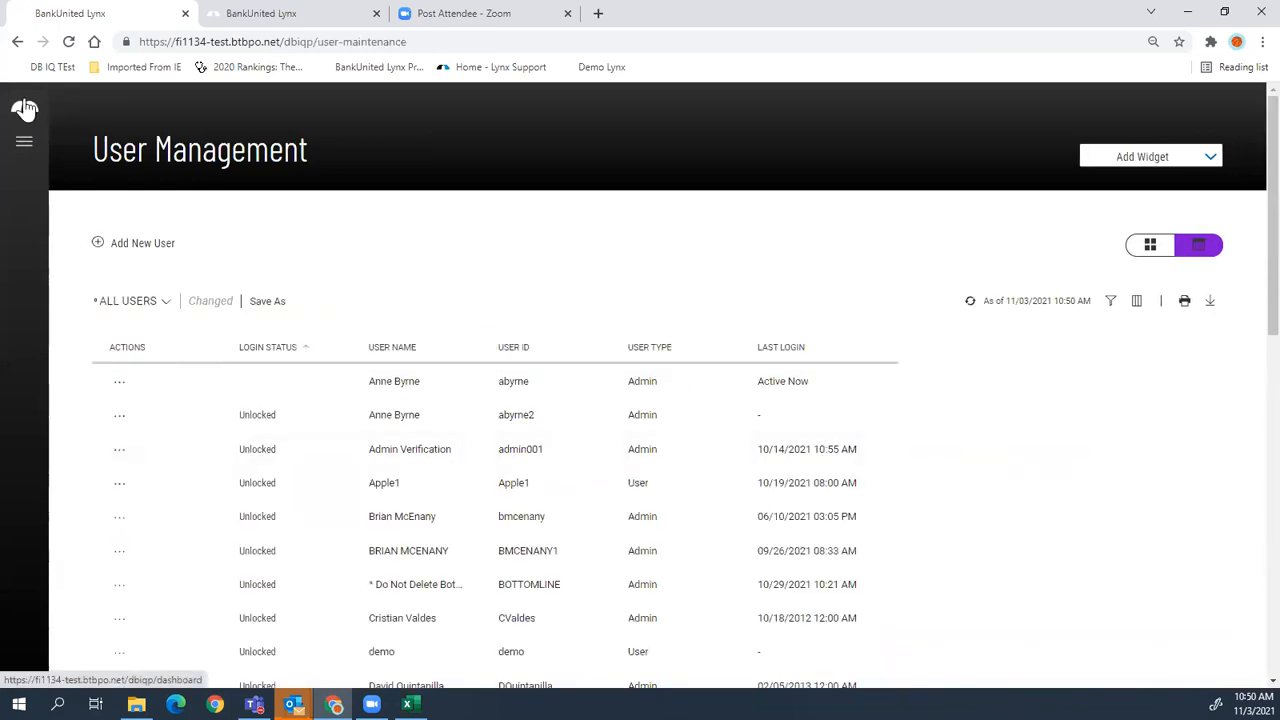
left_click(24, 108)
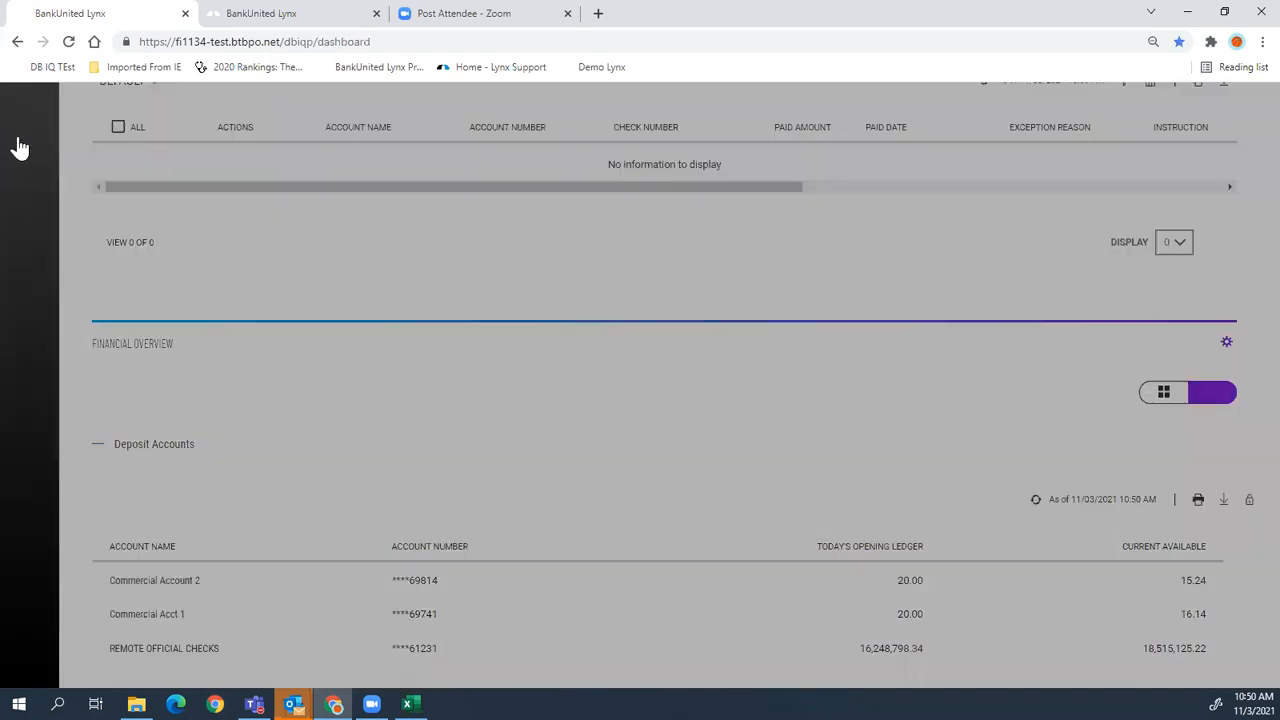
- Open User Management from the main menu and scroll down to the Audit Report
left_click(22, 146)
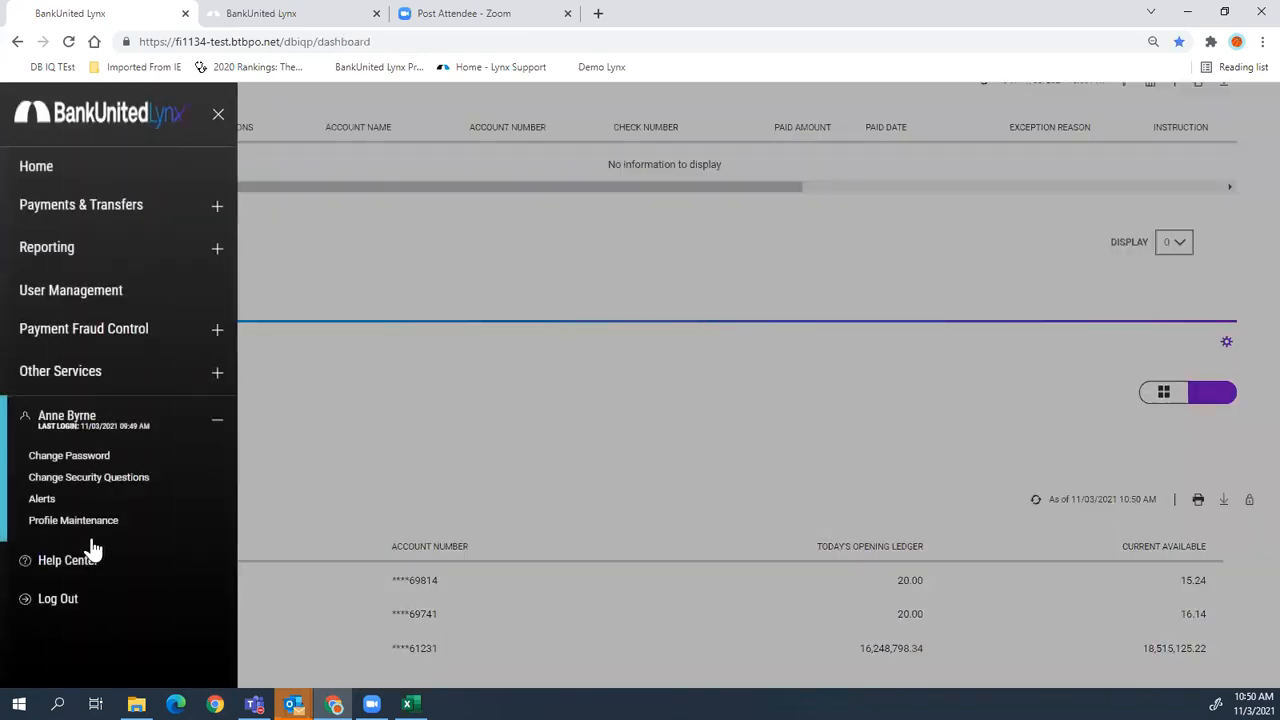
left_click(54, 285)
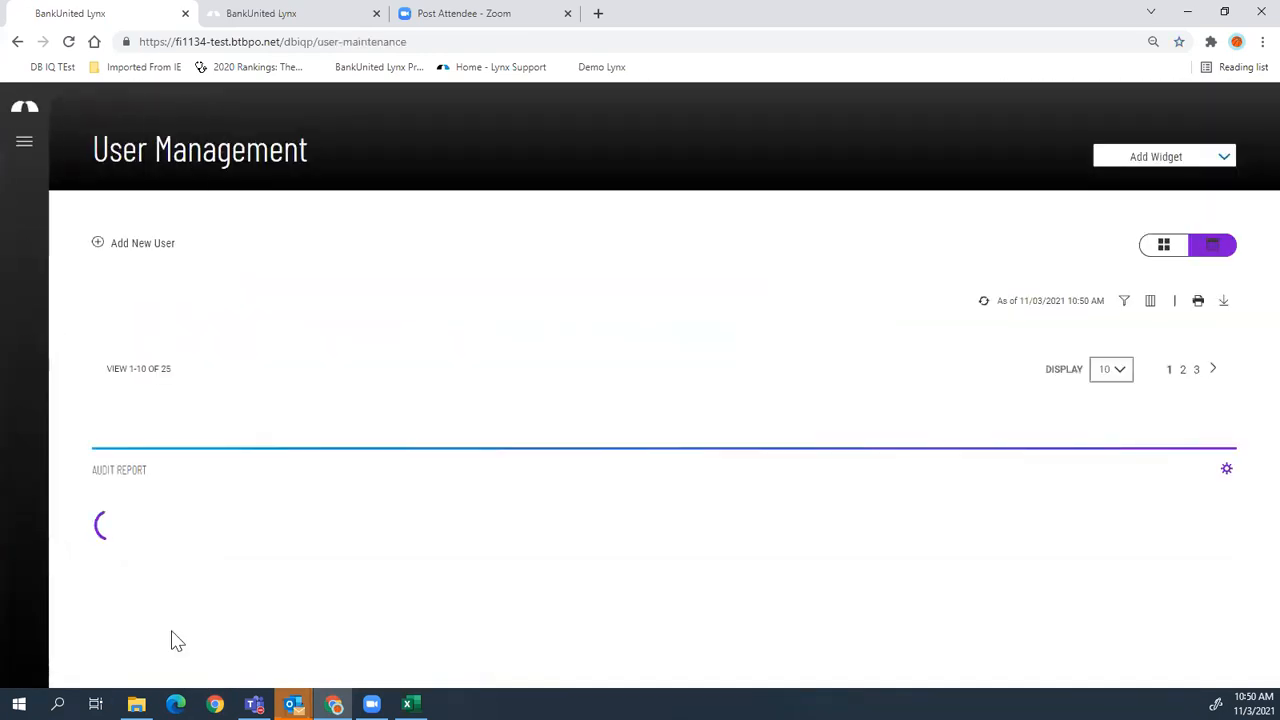
scroll(300, 390, "down", 5)
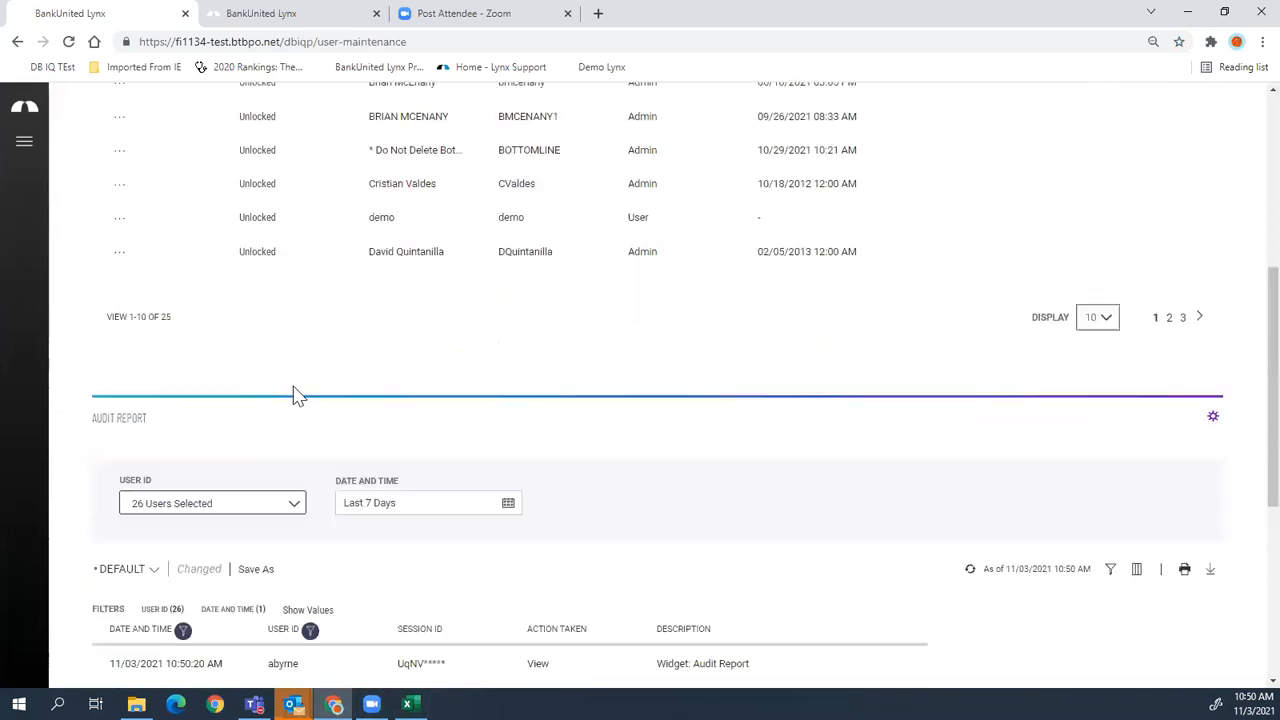
scroll(296, 395, "down", 1)
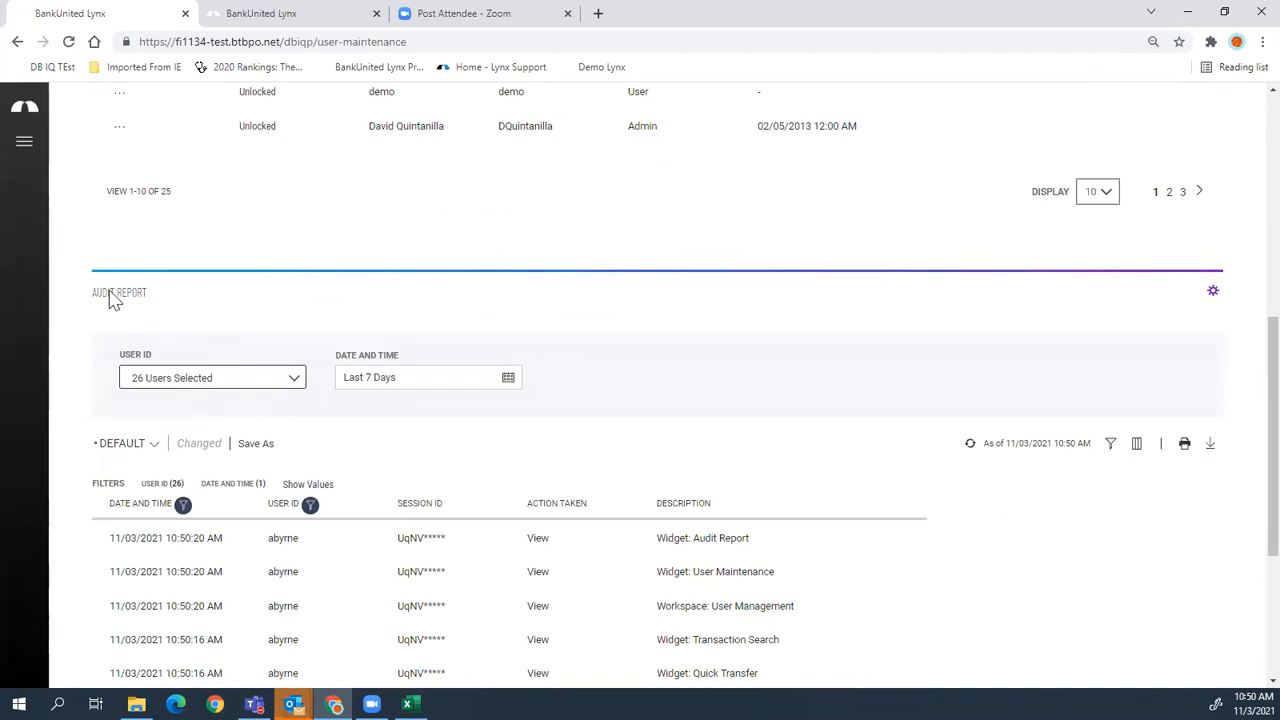
scroll(503, 274, "up", 6)
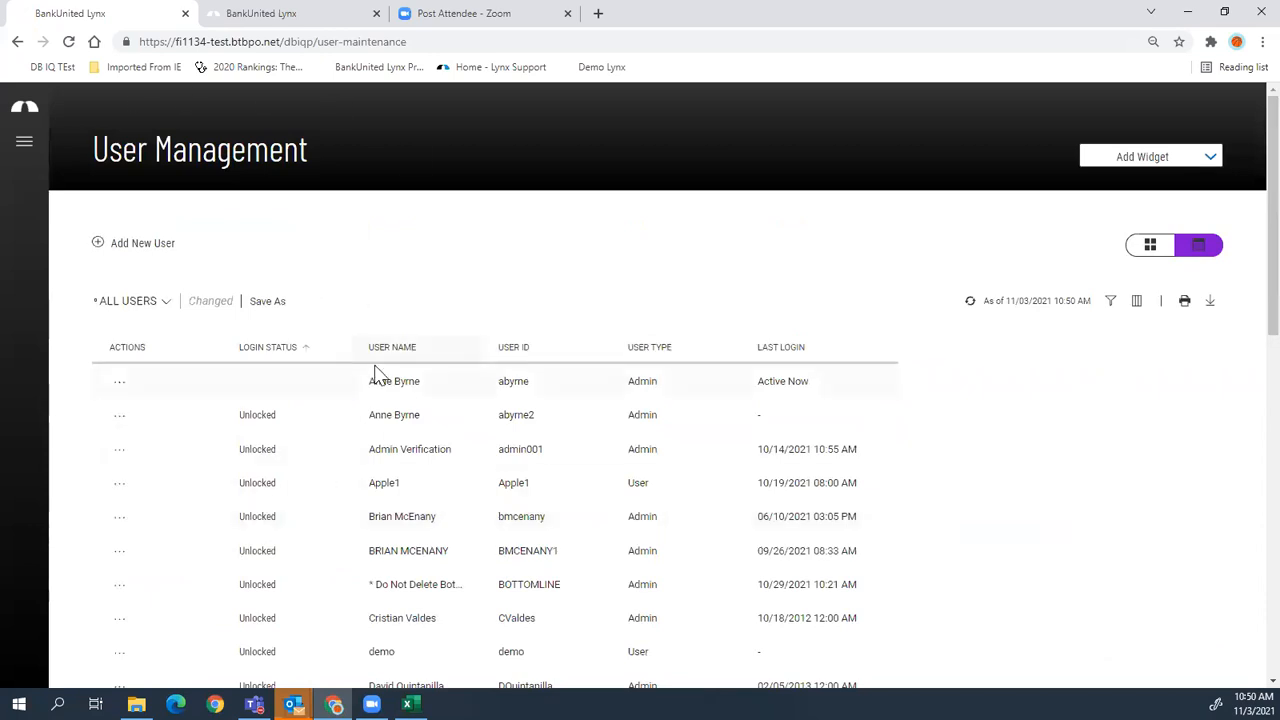
scroll(376, 373, "down", 4)
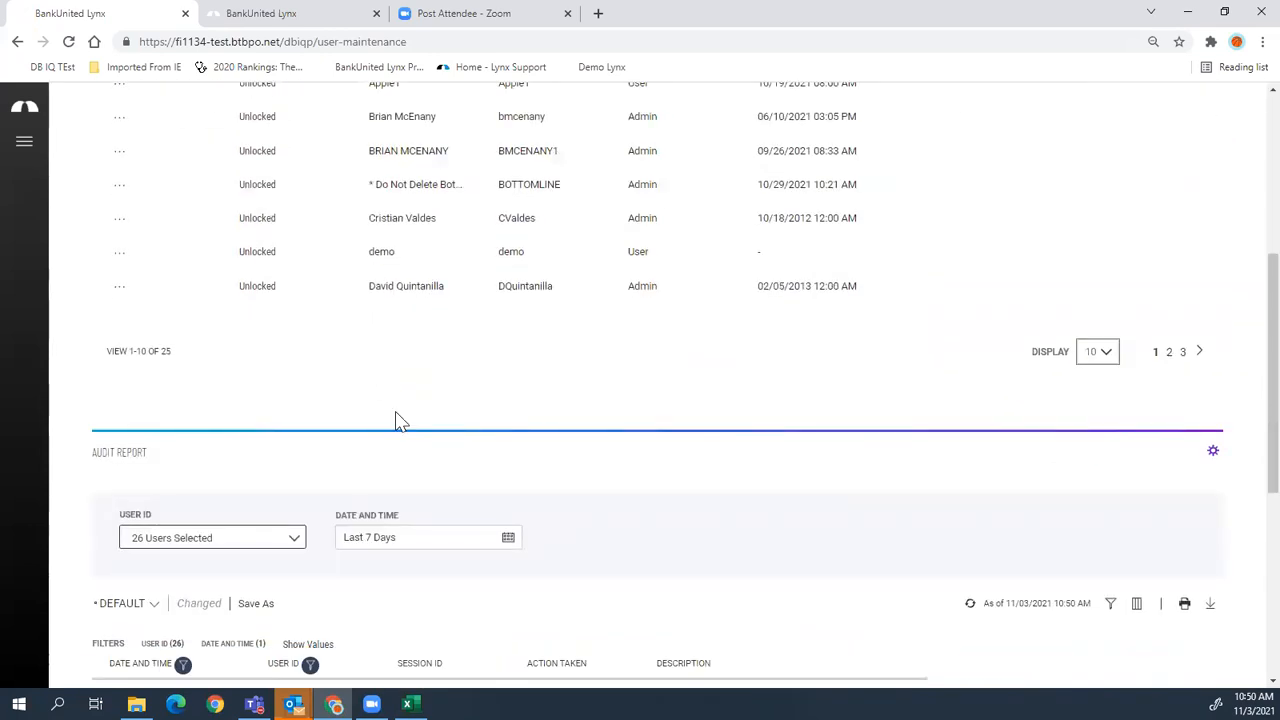
scroll(397, 420, "down", 3)
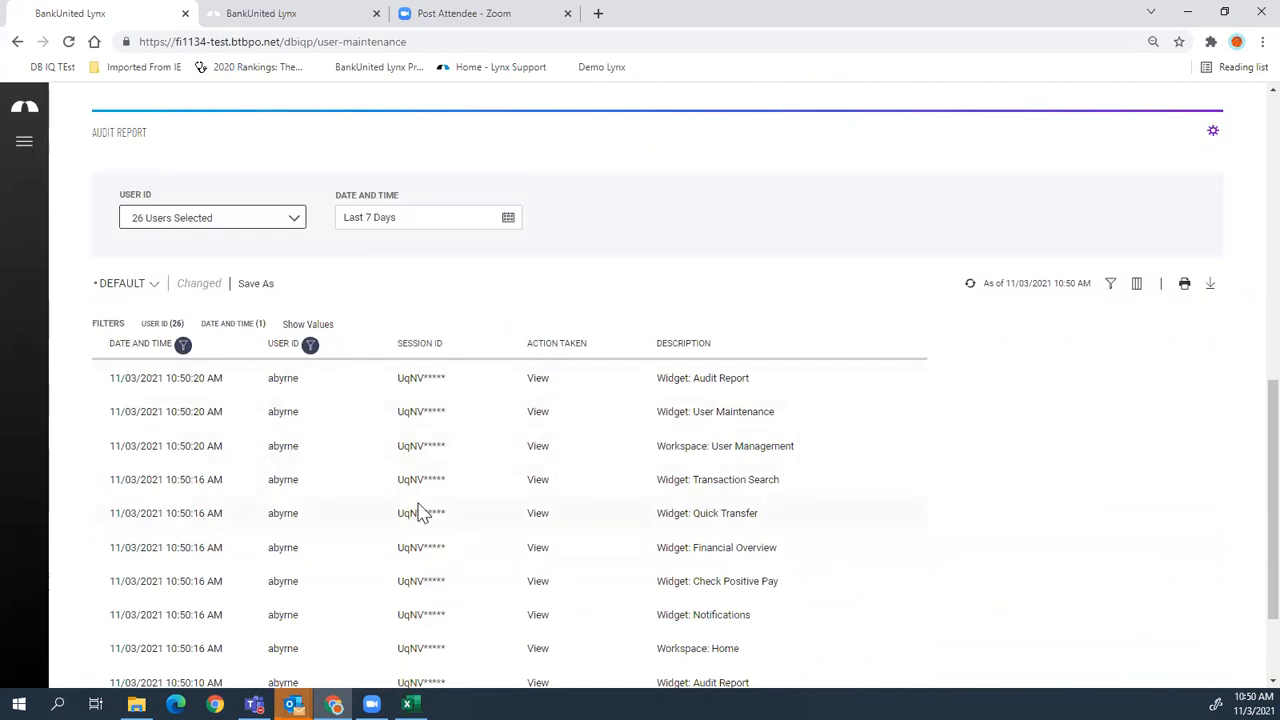
scroll(420, 510, "down", 1)
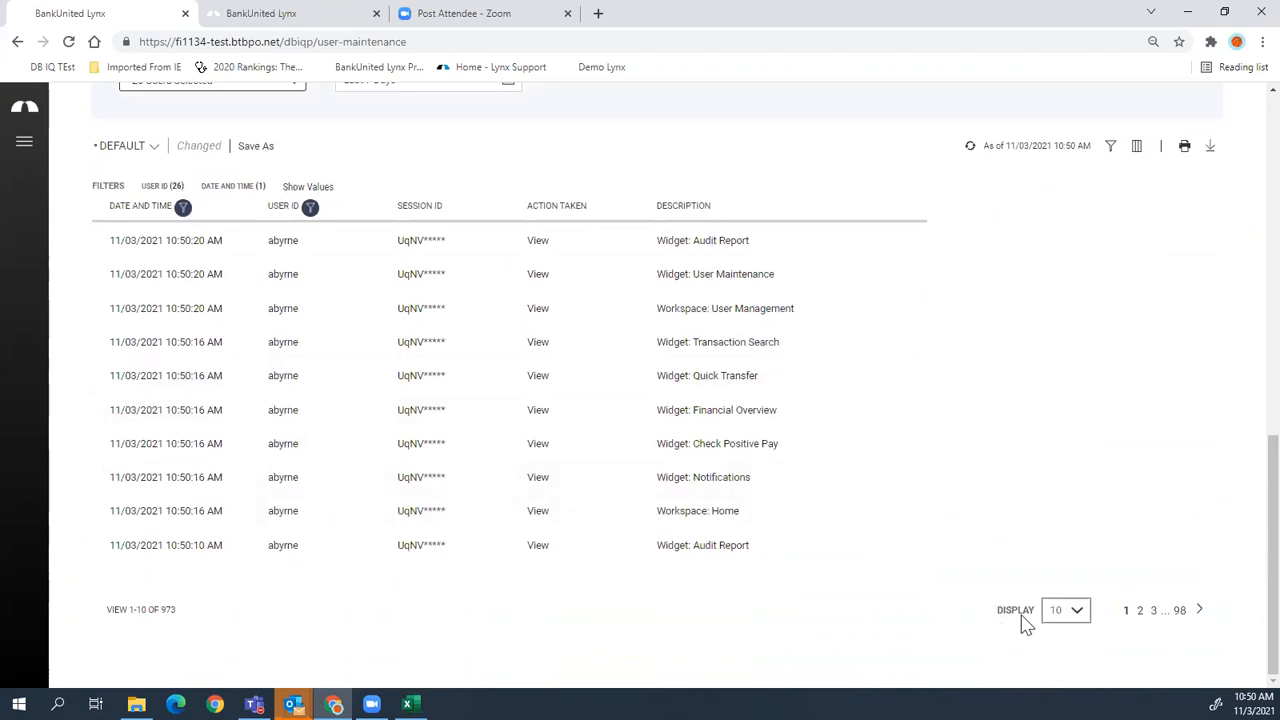
- Show 25 audit entries per page, review them, and return to Home
left_click(1080, 618)
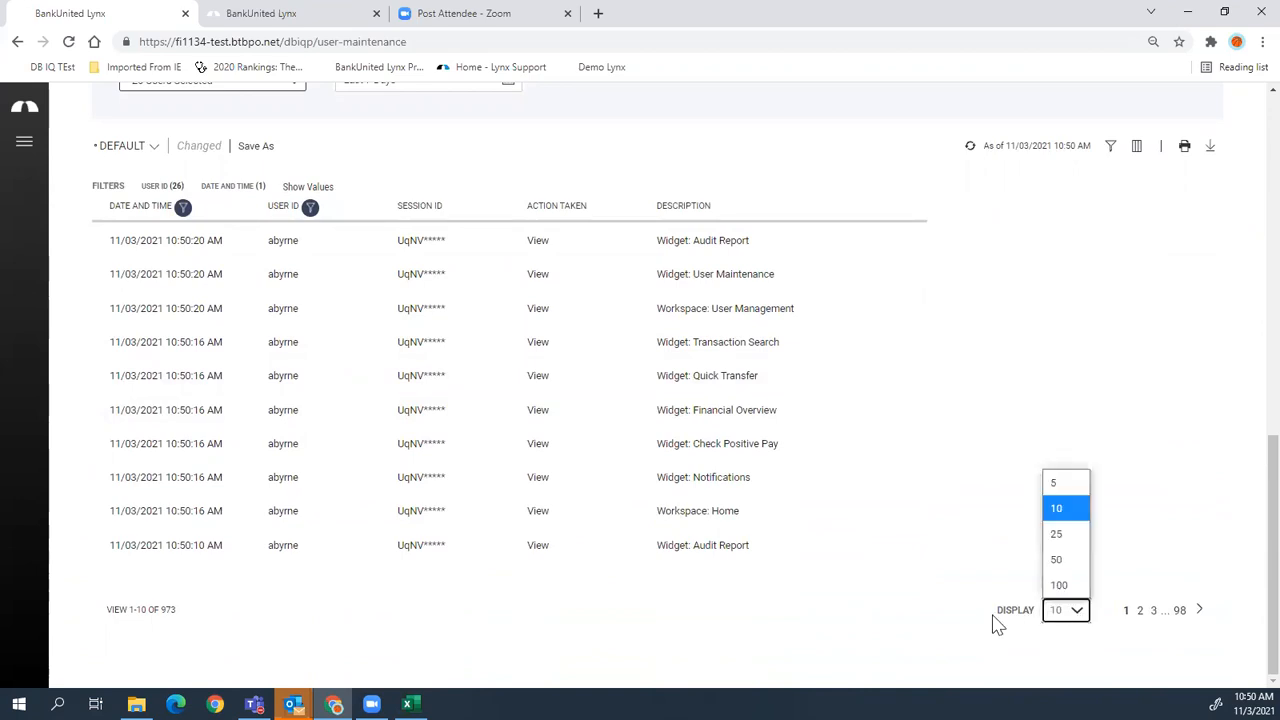
left_click(1060, 535)
scroll(969, 566, "down", 4)
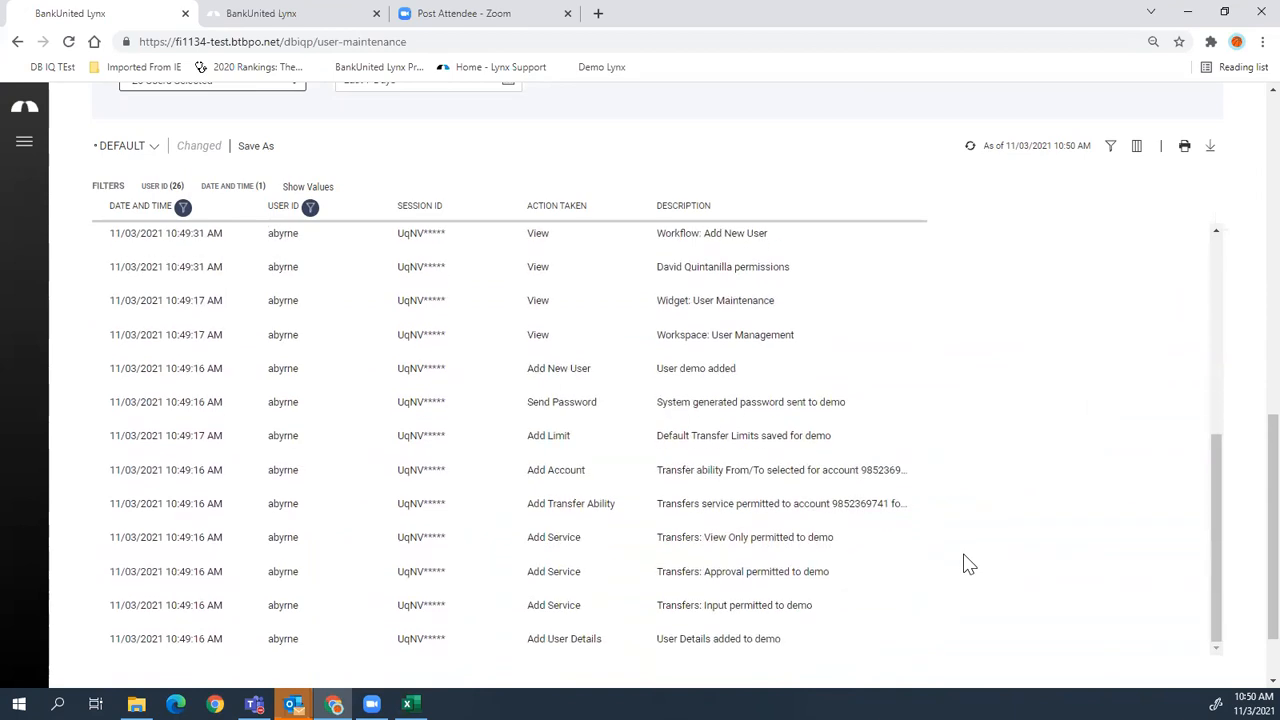
scroll(1248, 570, "down", 1)
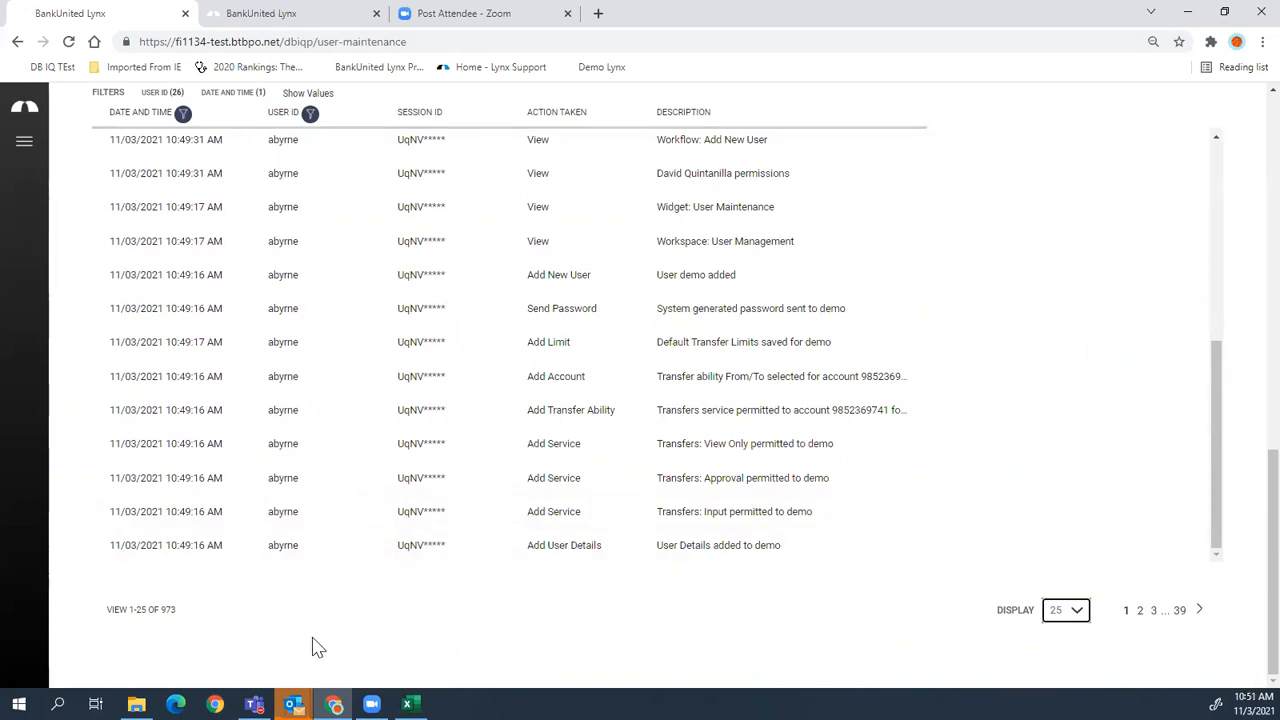
scroll(312, 647, "up", 4)
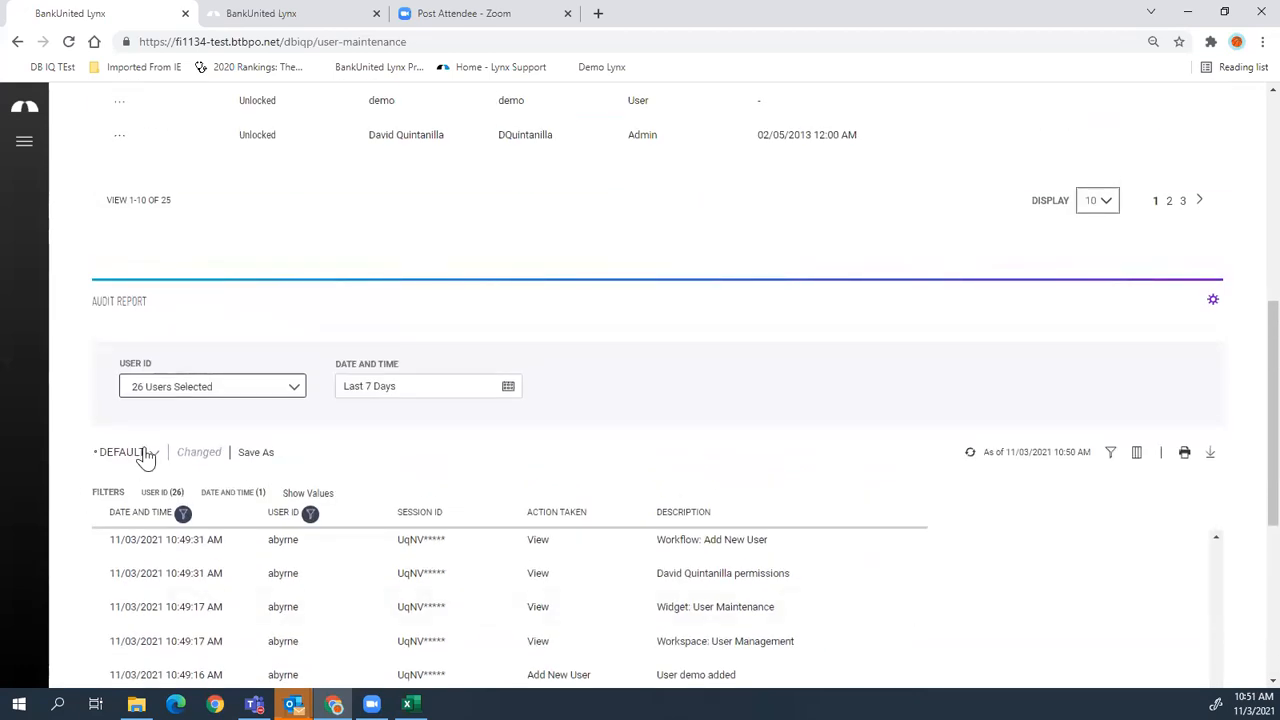
left_click(26, 118)
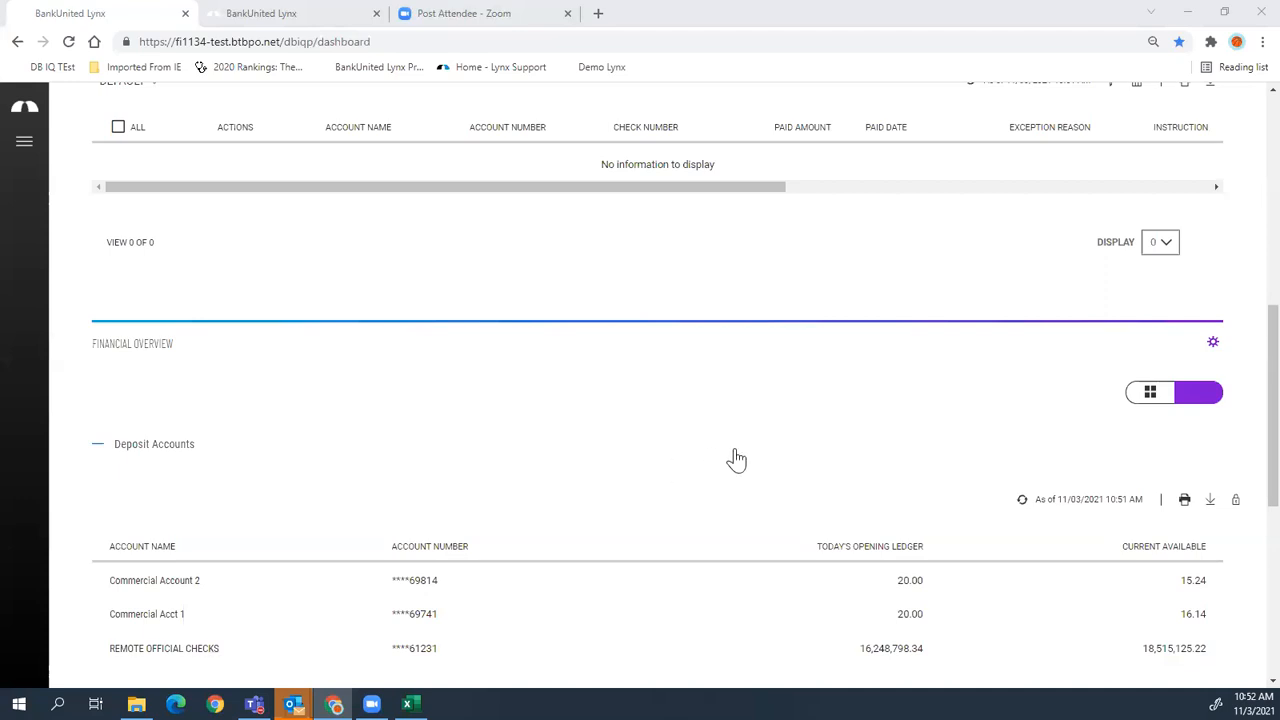
- Scroll to the top of Home and open the side navigation menu
scroll(731, 457, "up", 6)
left_click(24, 148)
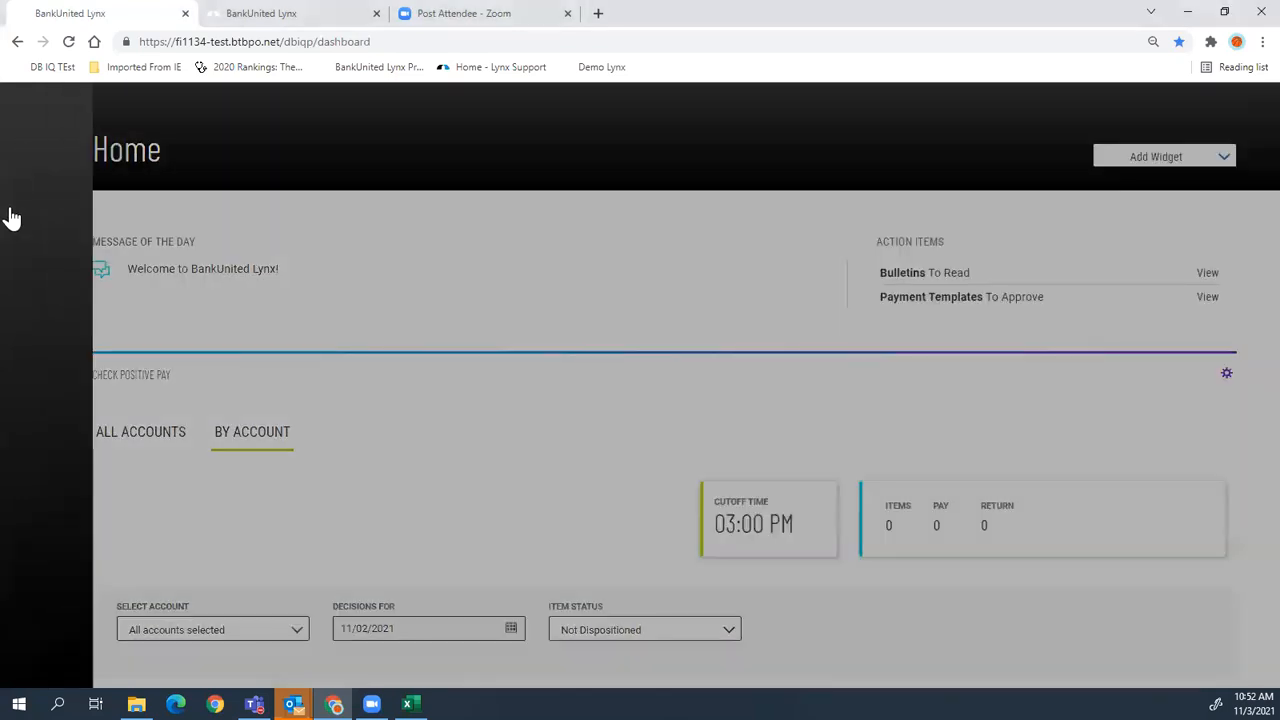
- Go to the Payment Center under Payments & Transfers and view a payment's actions
left_click(220, 428)
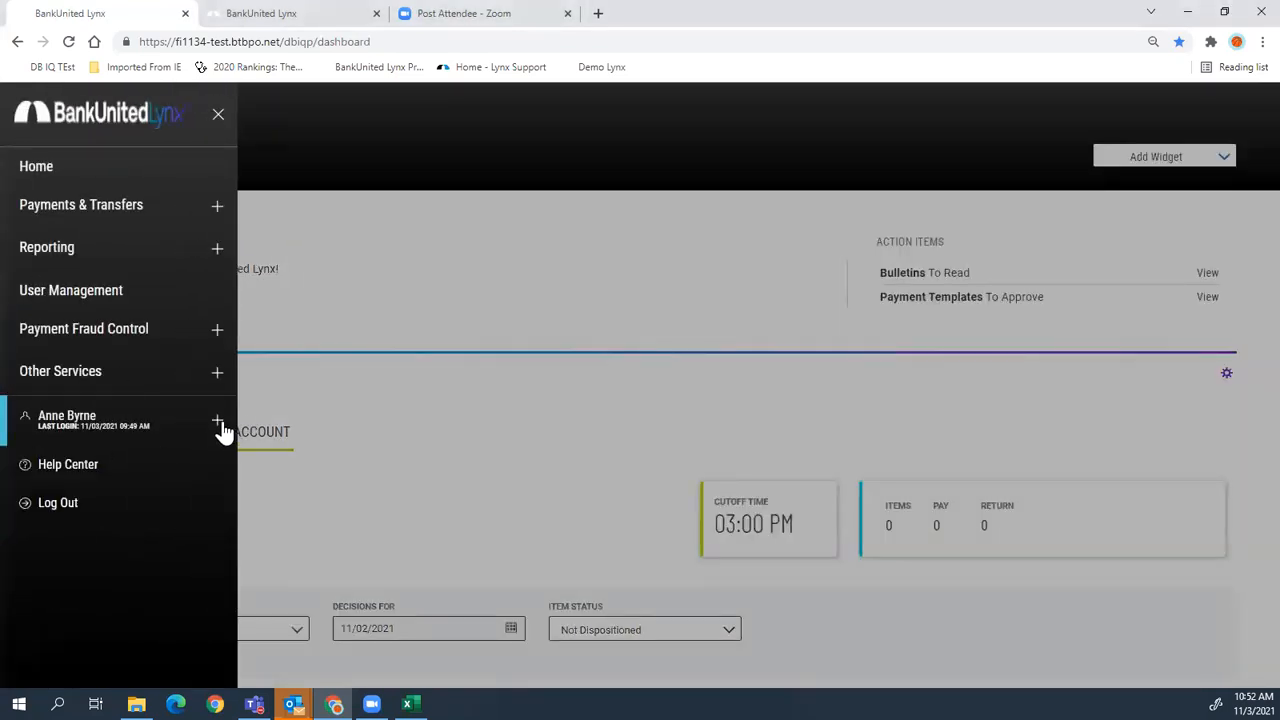
left_click(30, 212)
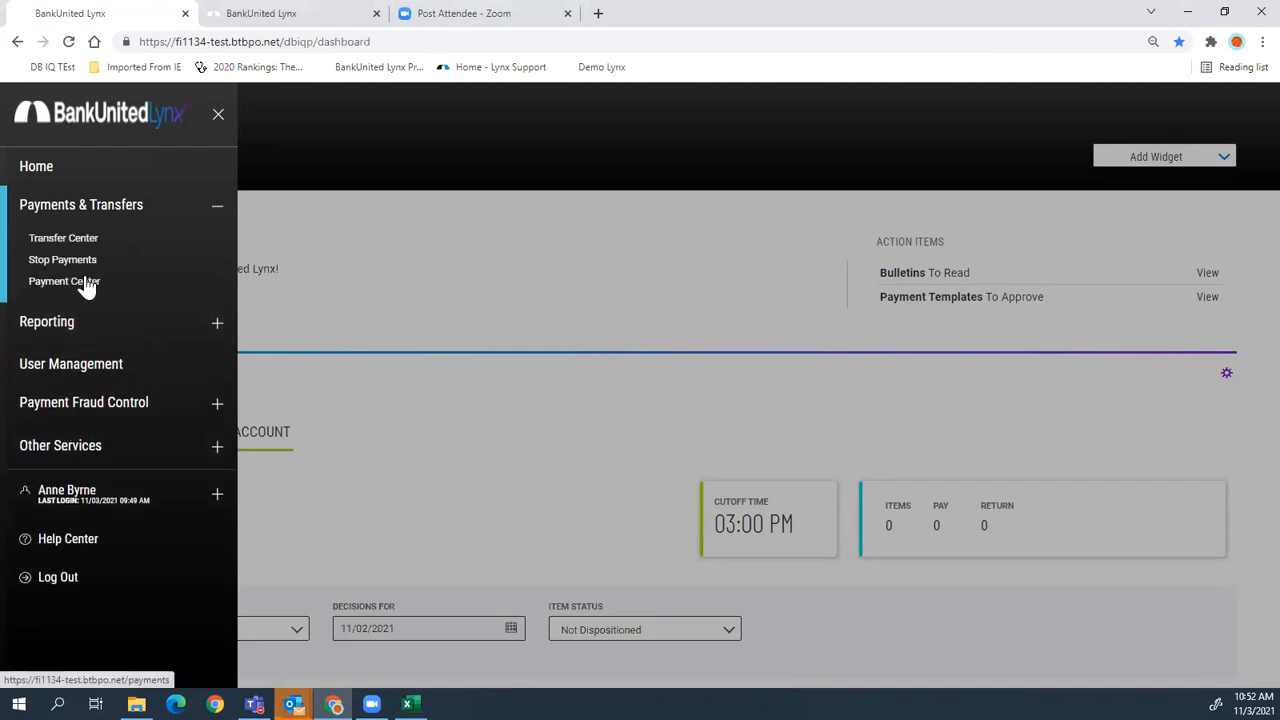
left_click(60, 282)
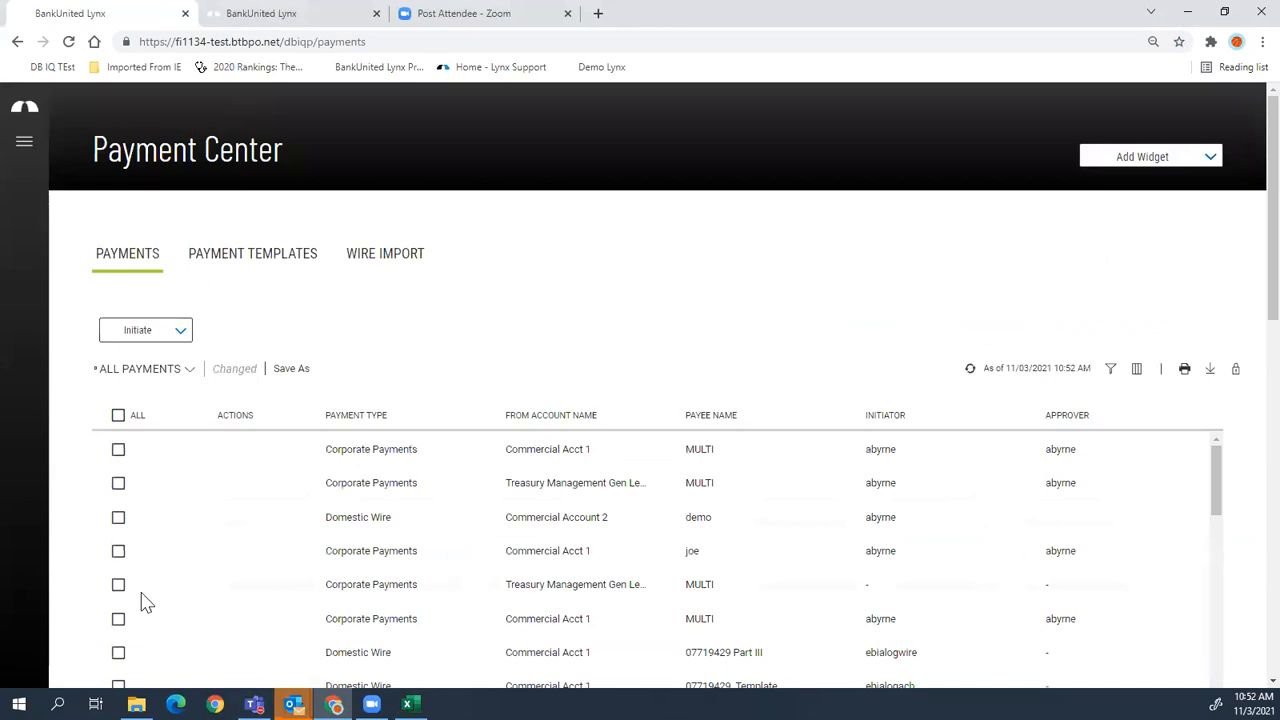
scroll(185, 566, "down", 4)
scroll(195, 566, "up", 4)
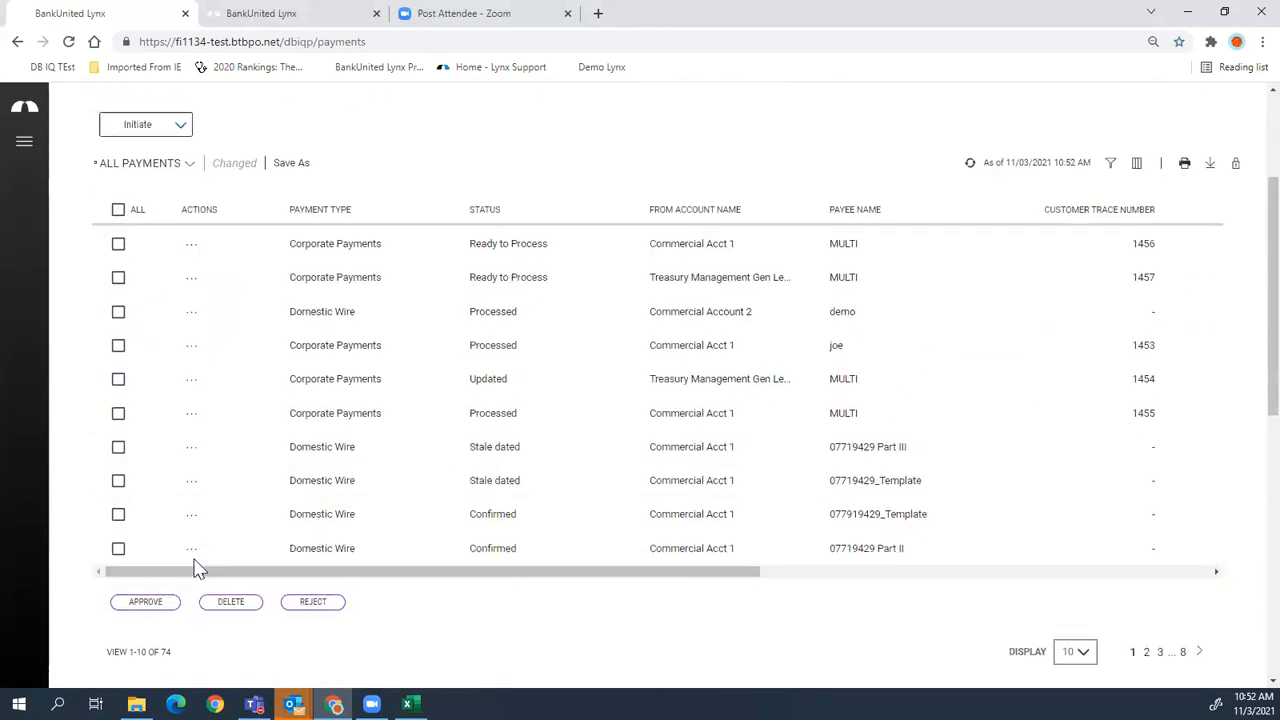
left_click(185, 520)
- Zoom out and try dragging widgets above the payments table, then keep the session alive
scroll(170, 520, "down", 4)
scroll(189, 522, "down", 3)
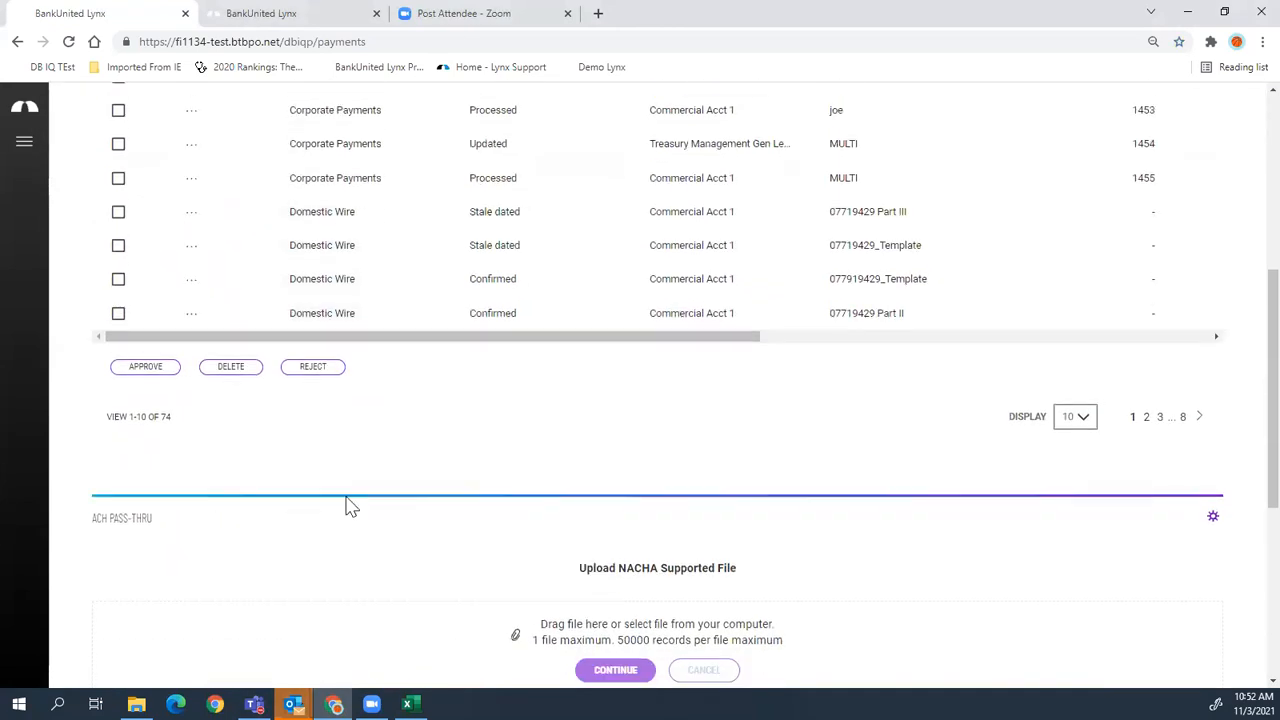
left_click_drag(140, 480, 135, 130)
scroll(1243, 517, "down", 3)
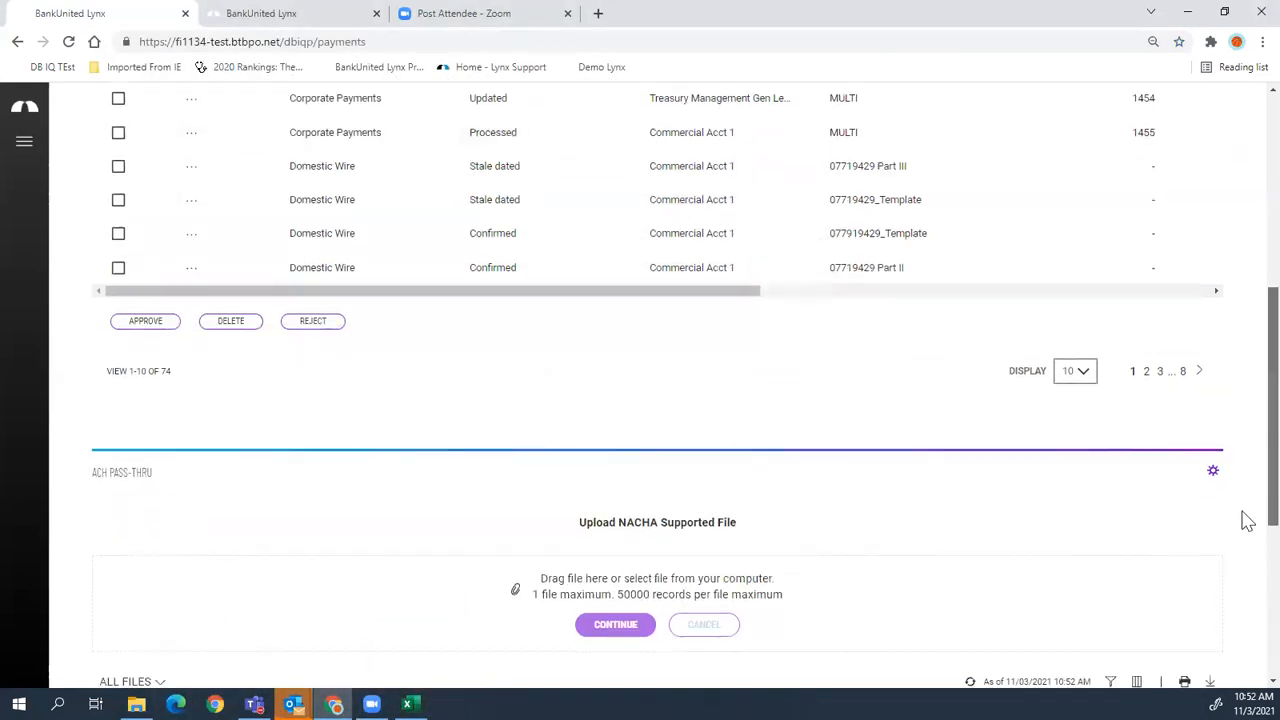
scroll(1243, 466, "up", 6)
scroll(659, 427, "down", 1)
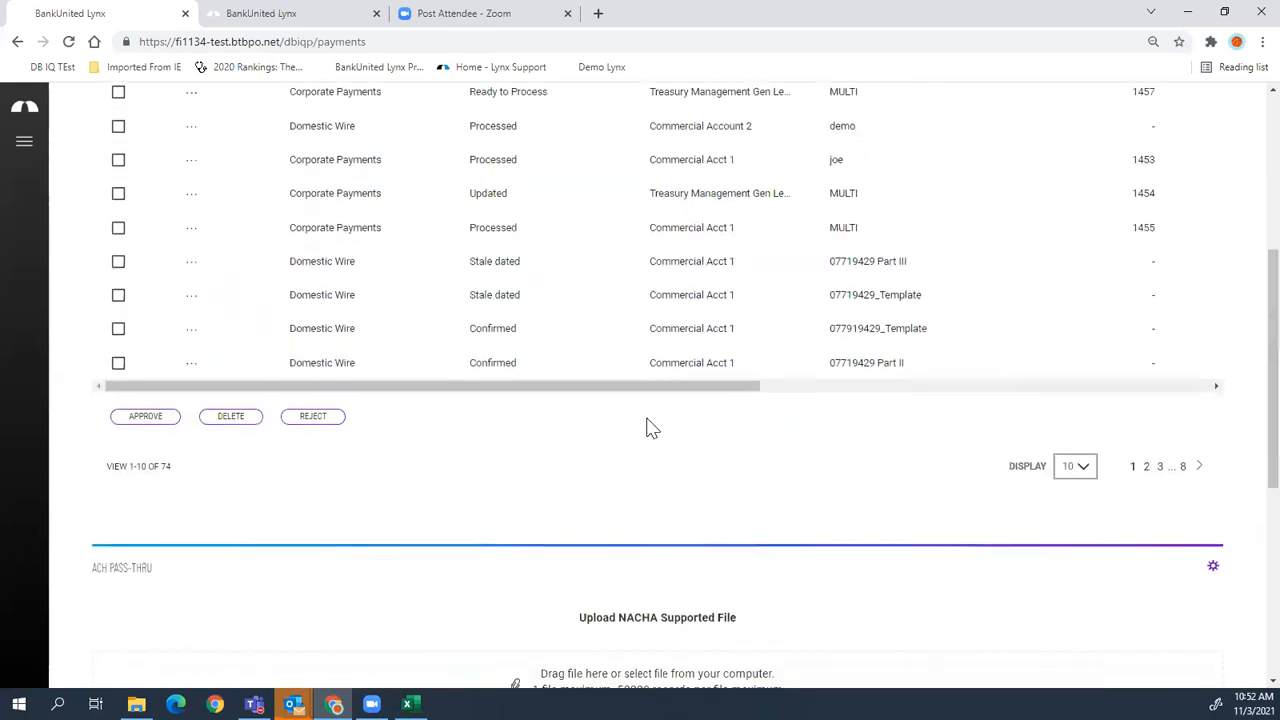
key("ctrl+minus")
key("ctrl+minus")
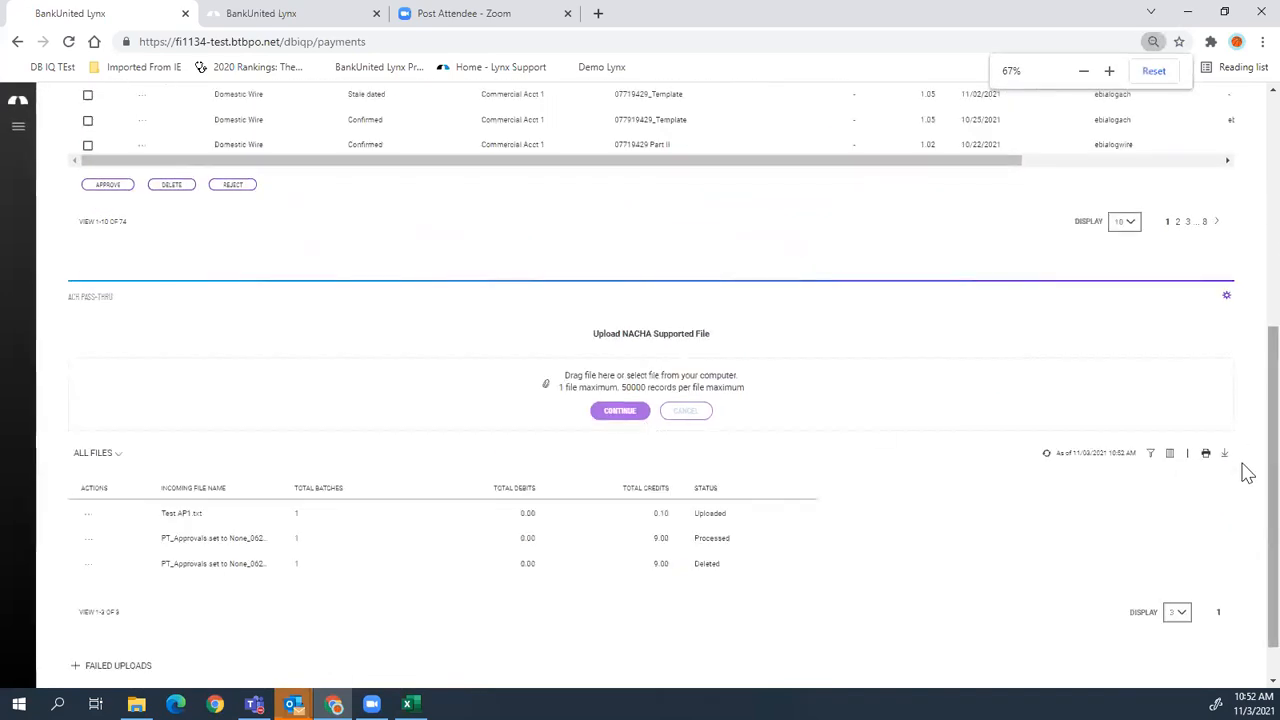
scroll(1243, 540, "down", 1)
scroll(1245, 400, "up", 4)
left_click_drag(80, 549, 57, 100)
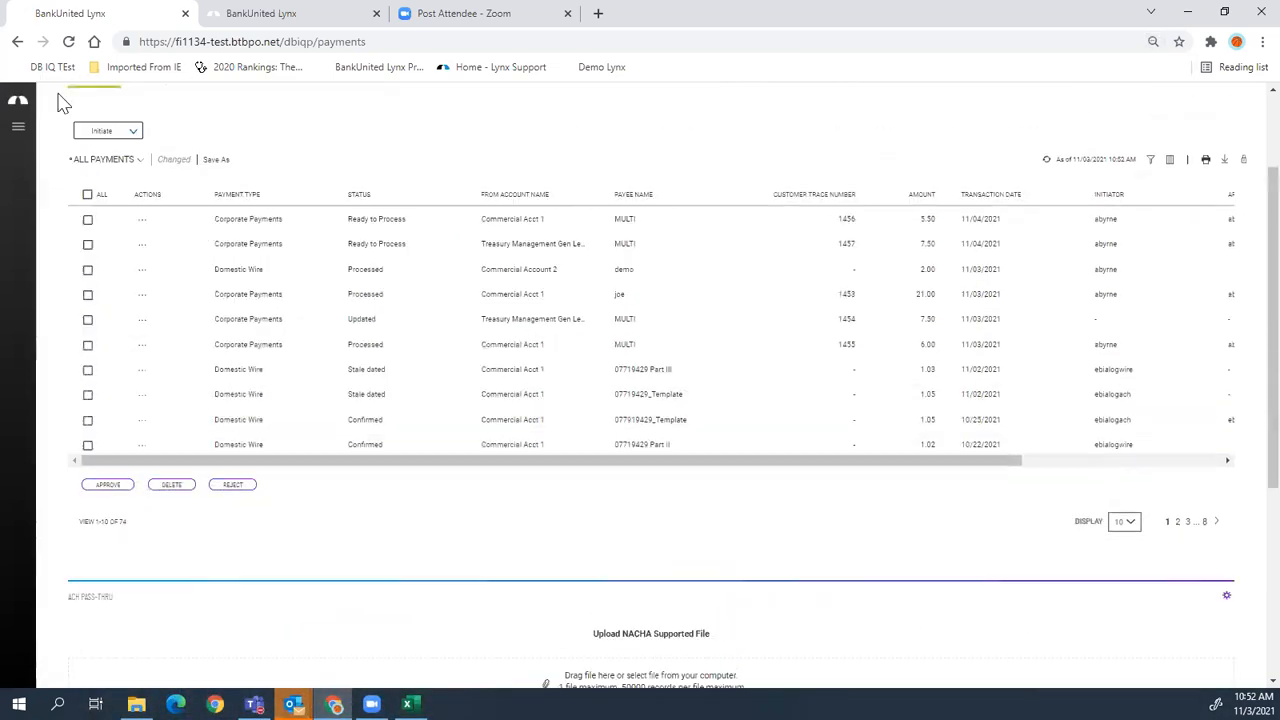
scroll(680, 563, "up", 3)
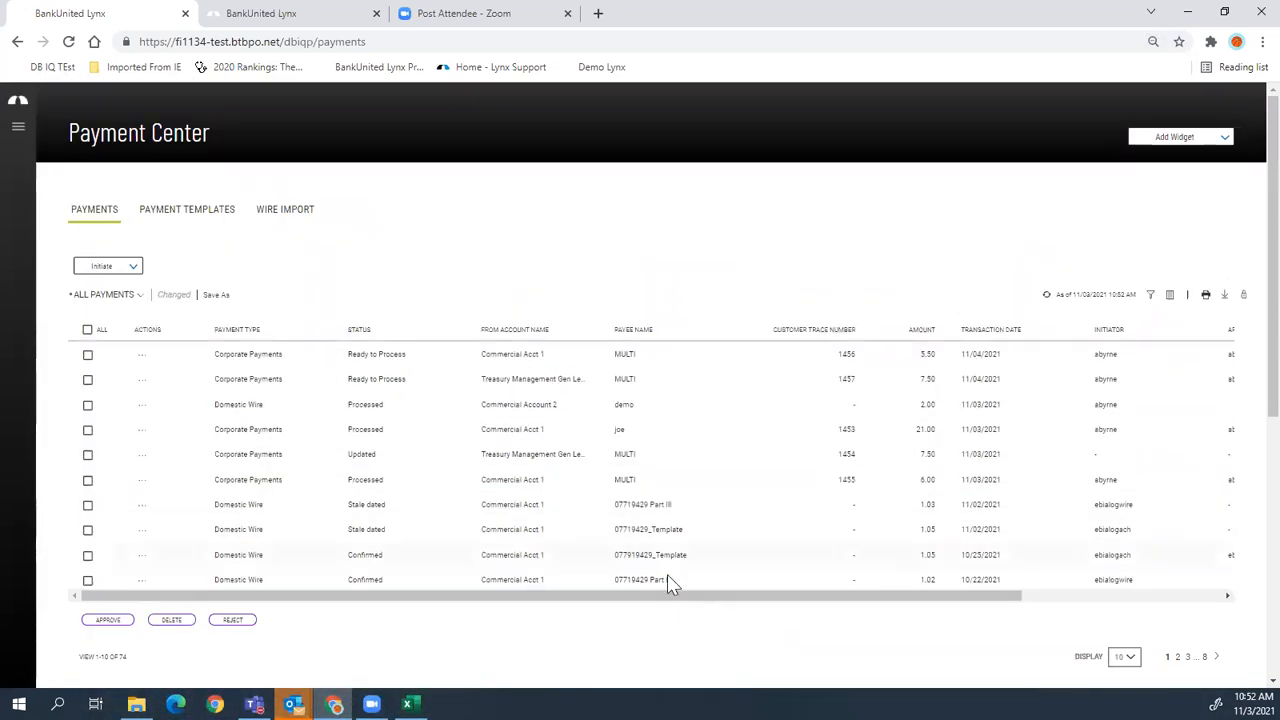
scroll(1223, 617, "down", 3)
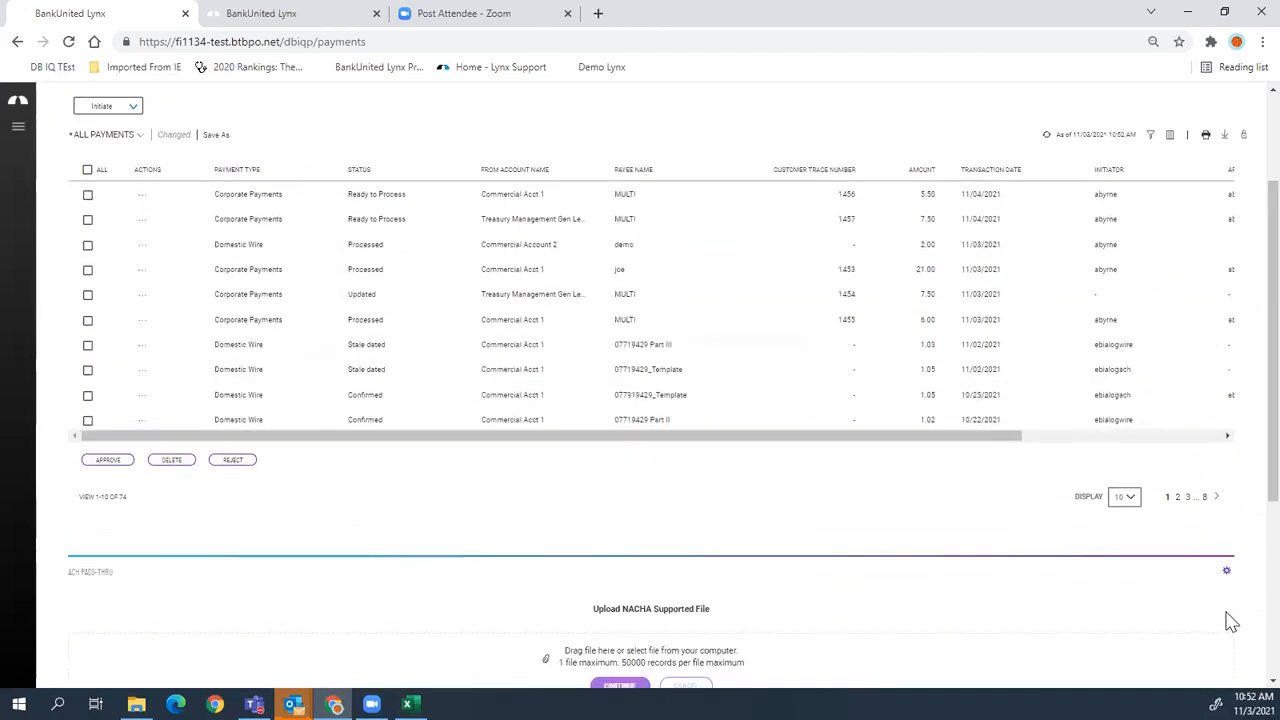
left_click_drag(1228, 577, 1060, 190)
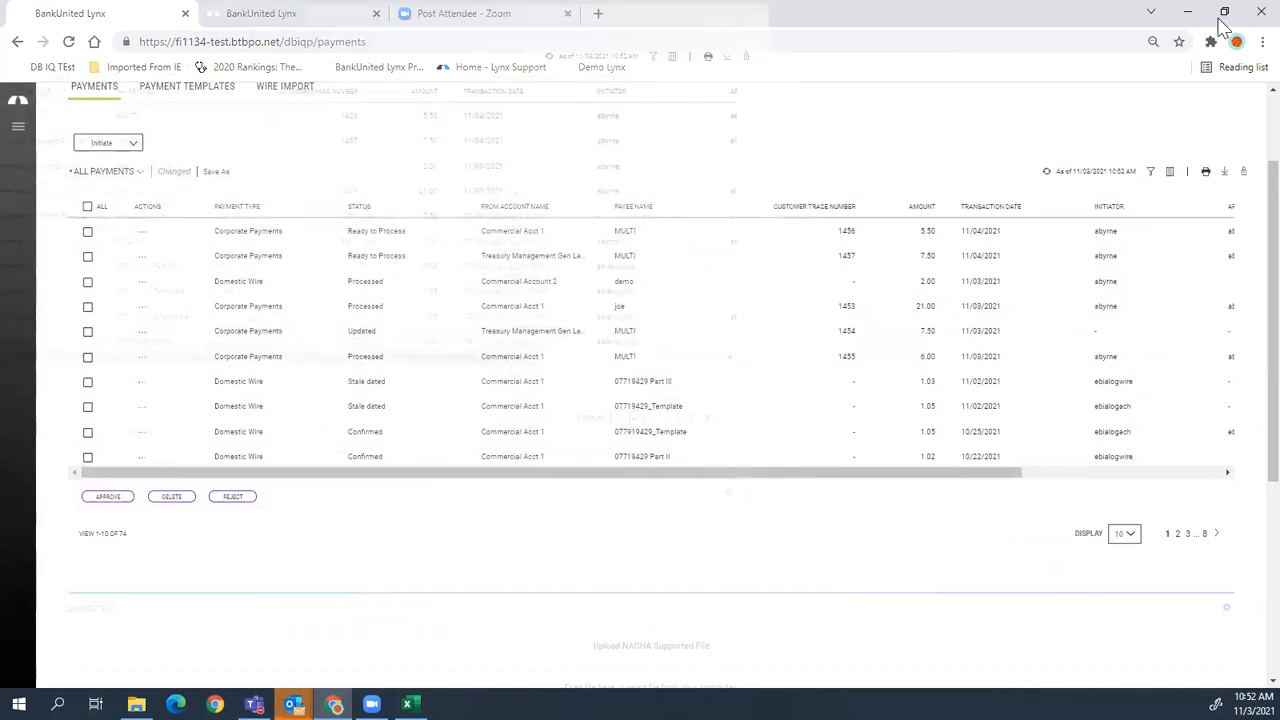
scroll(608, 532, "up", 3)
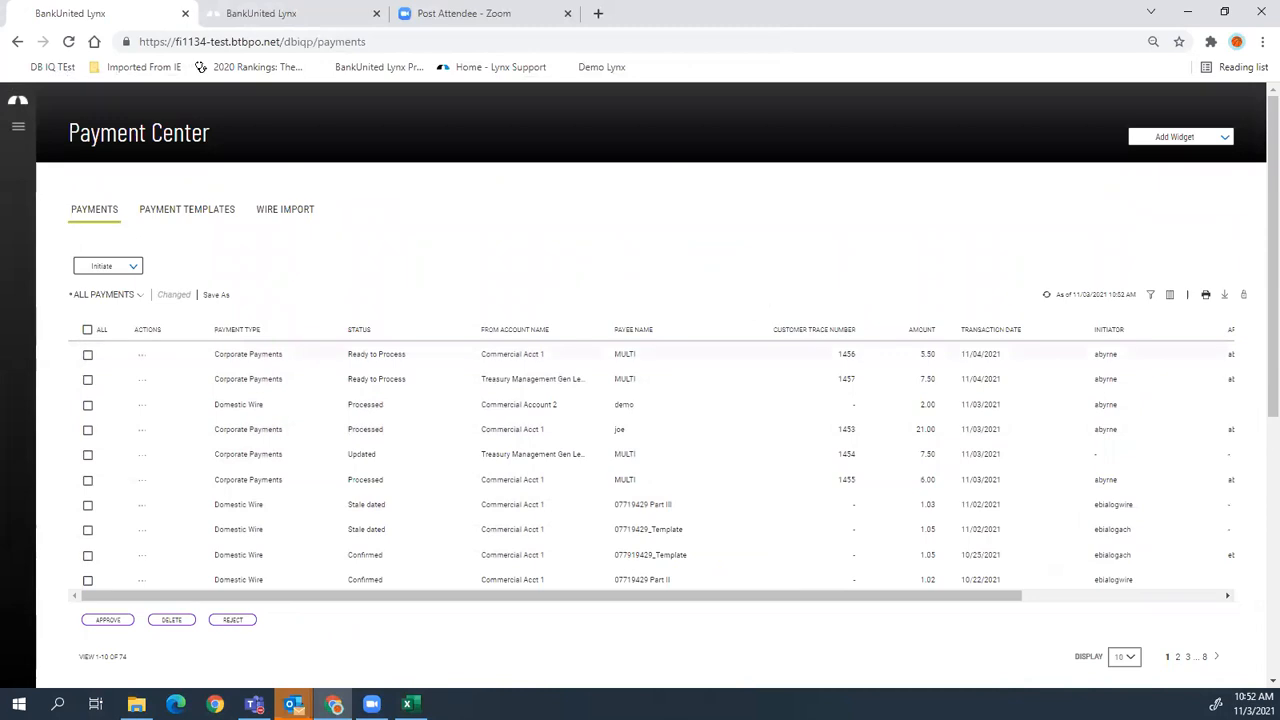
left_click(650, 492)
- Zoom back to 80% and reopen the Payment Center from the navigation menu
key("ctrl+plus")
key("ctrl+plus")
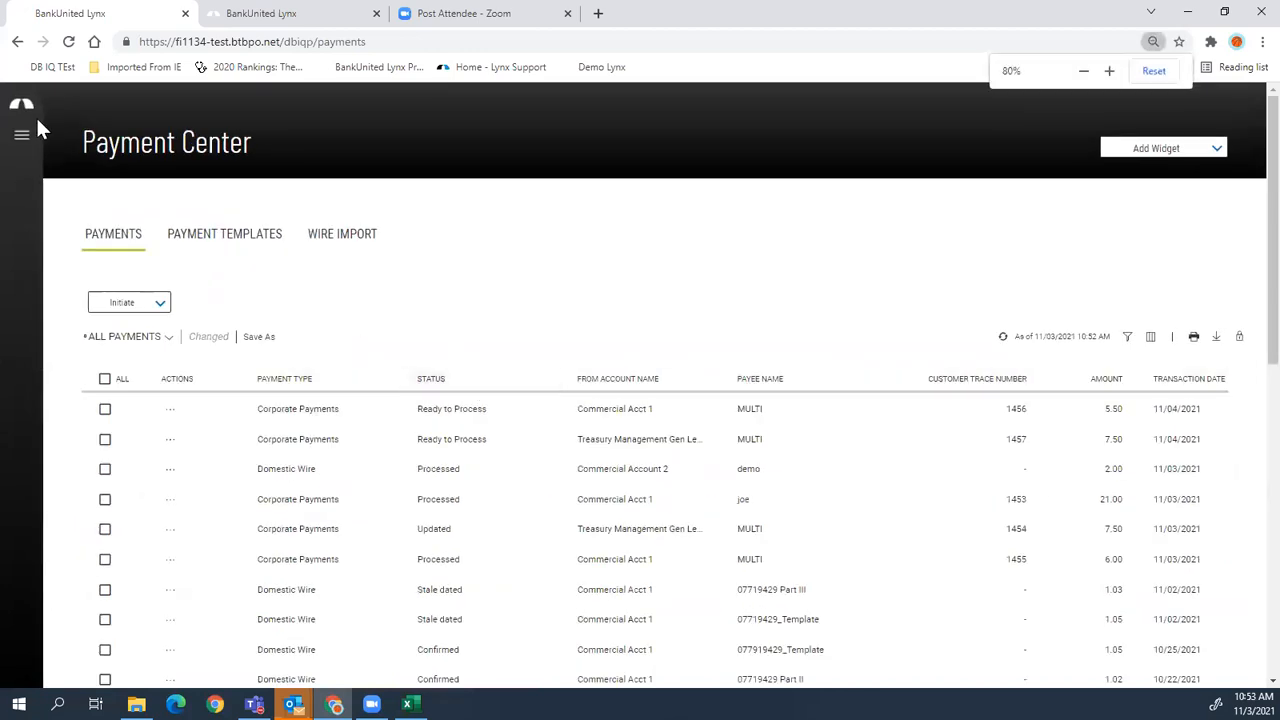
left_click(22, 104)
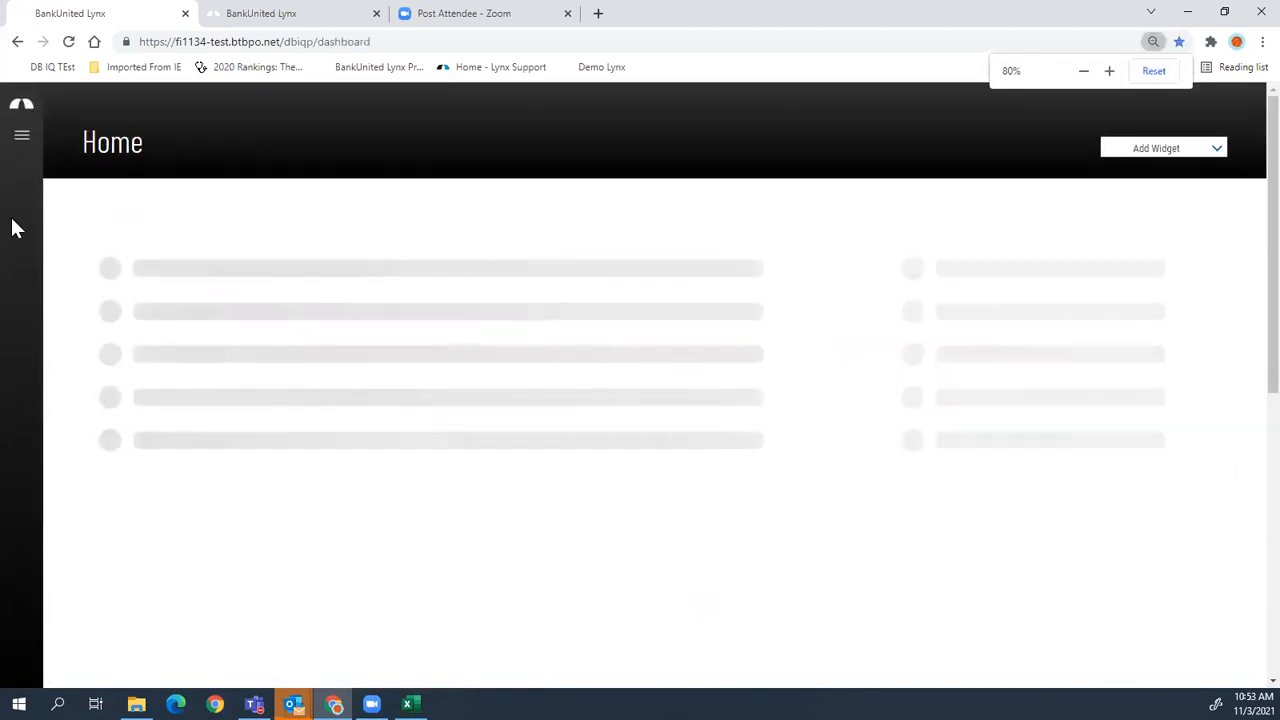
scroll(363, 420, "down", 8)
left_click(24, 135)
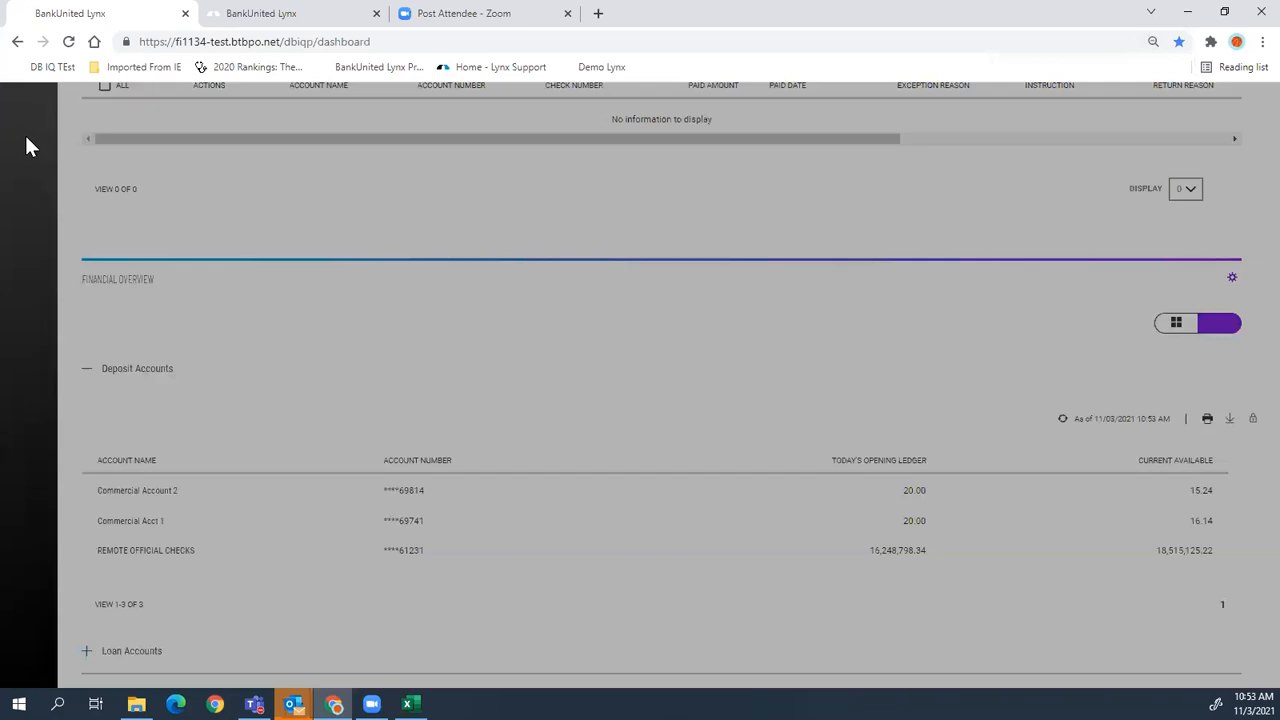
left_click(66, 260)
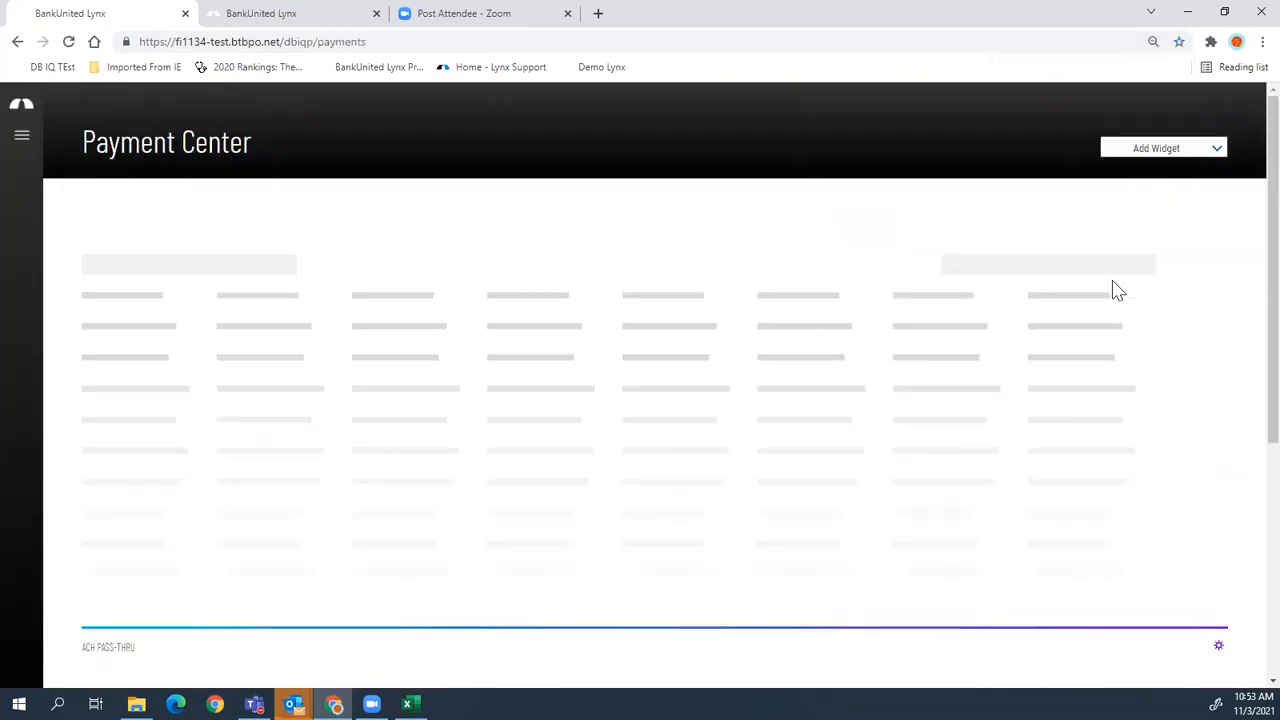
- Add an ACH Pass-Thru widget and resize it from its gear menu
left_click(1220, 152)
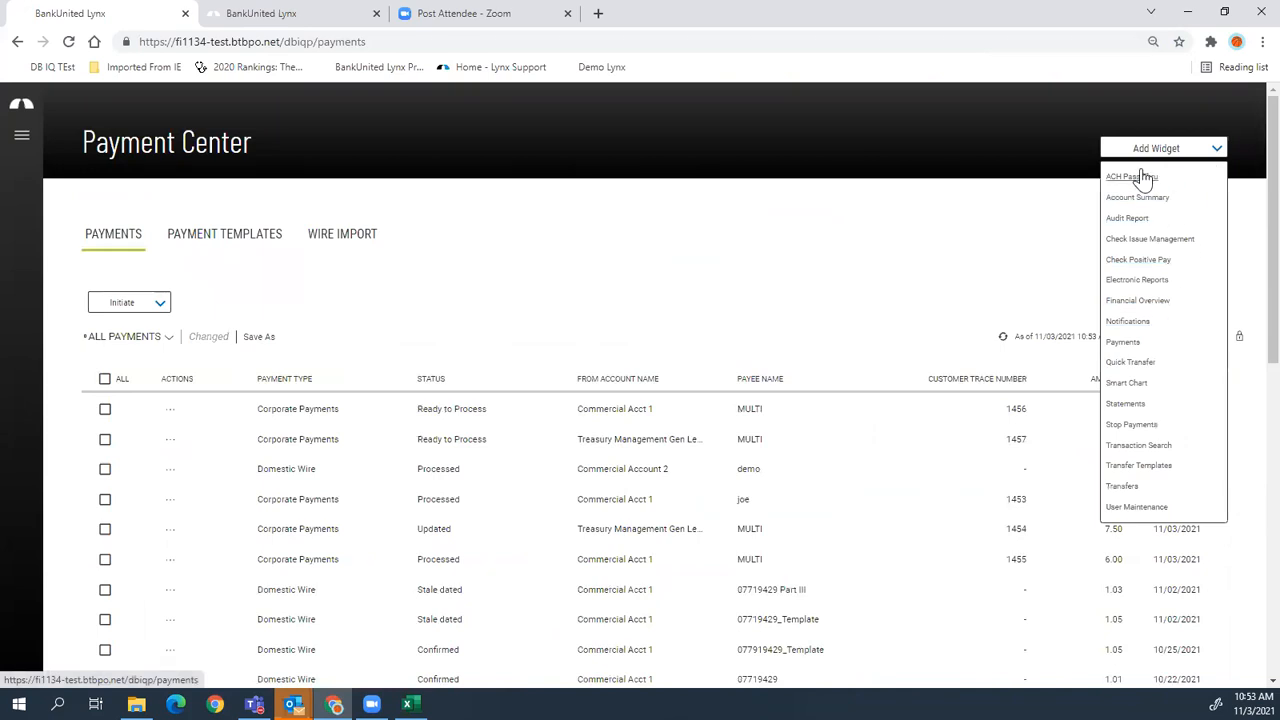
left_click(1140, 177)
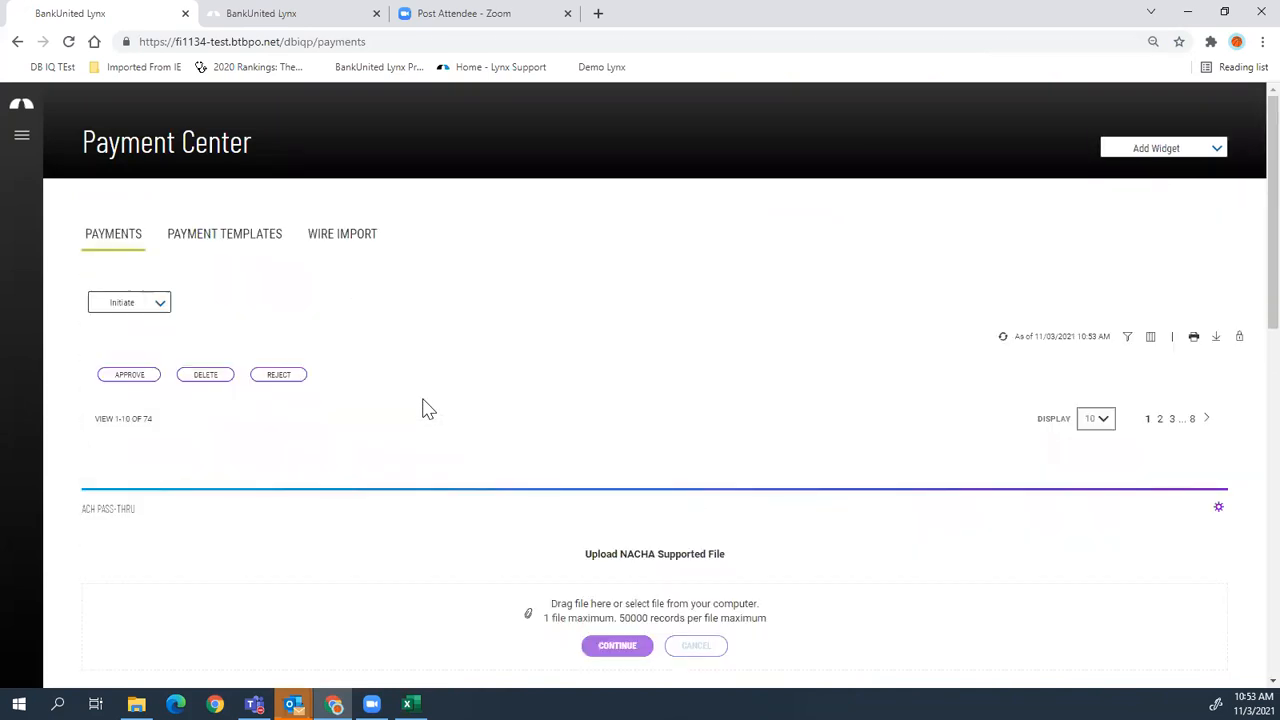
scroll(428, 400, "down", 1)
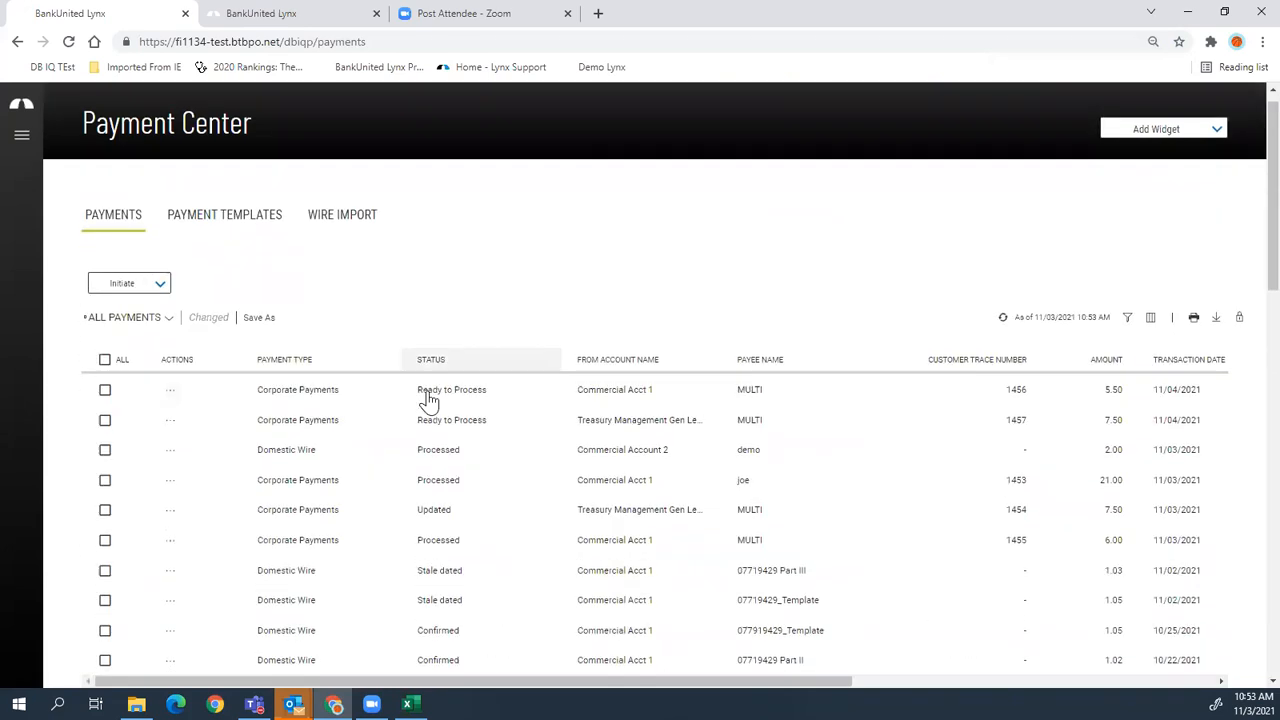
scroll(428, 398, "down", 10)
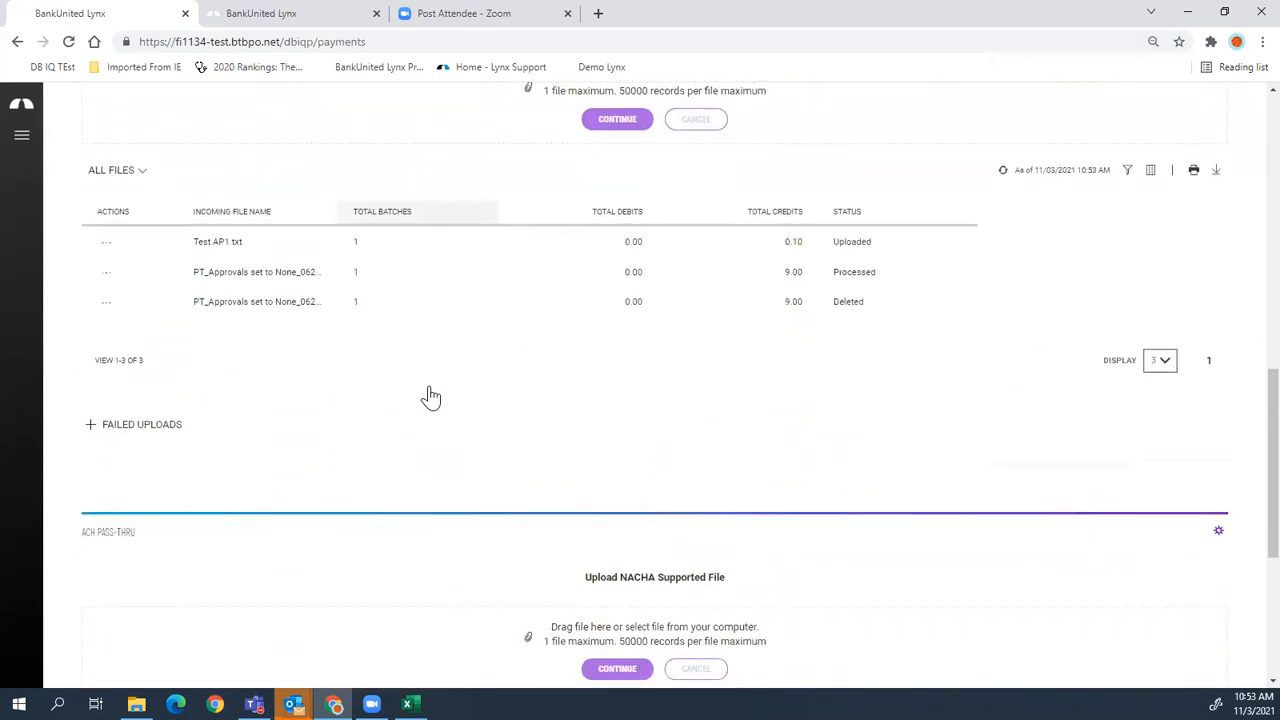
left_click(1218, 531)
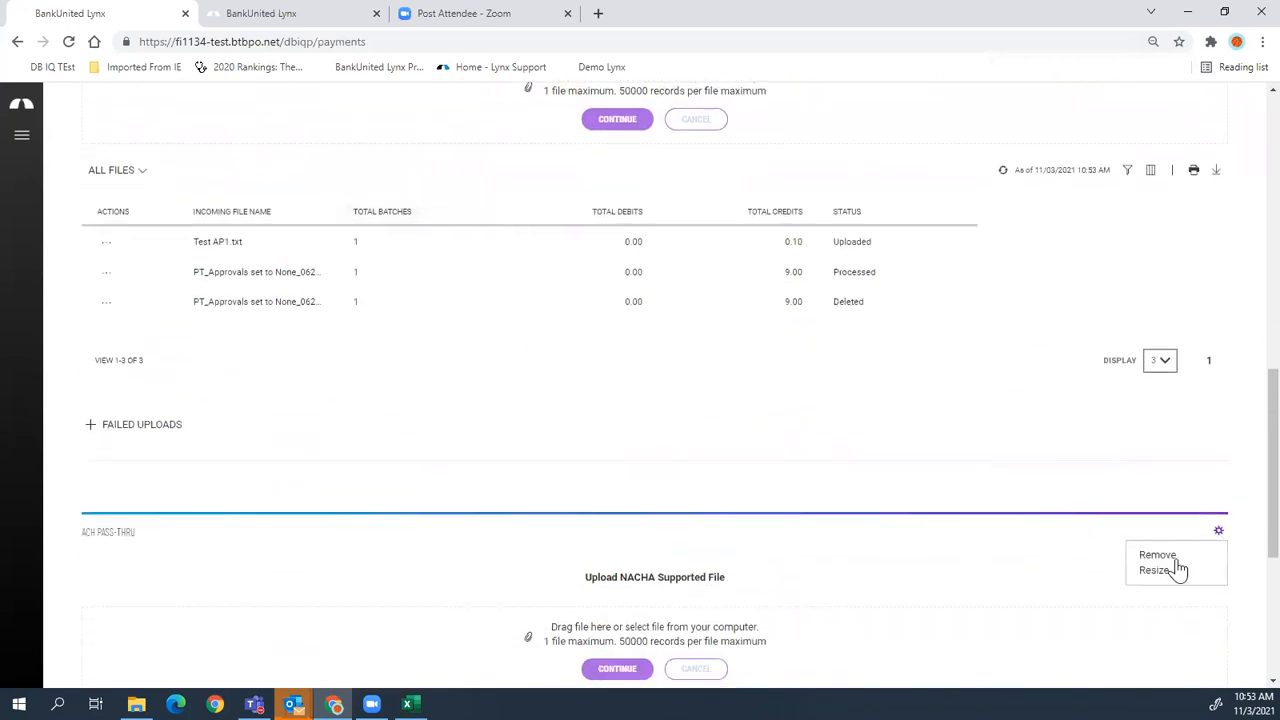
left_click(1176, 569)
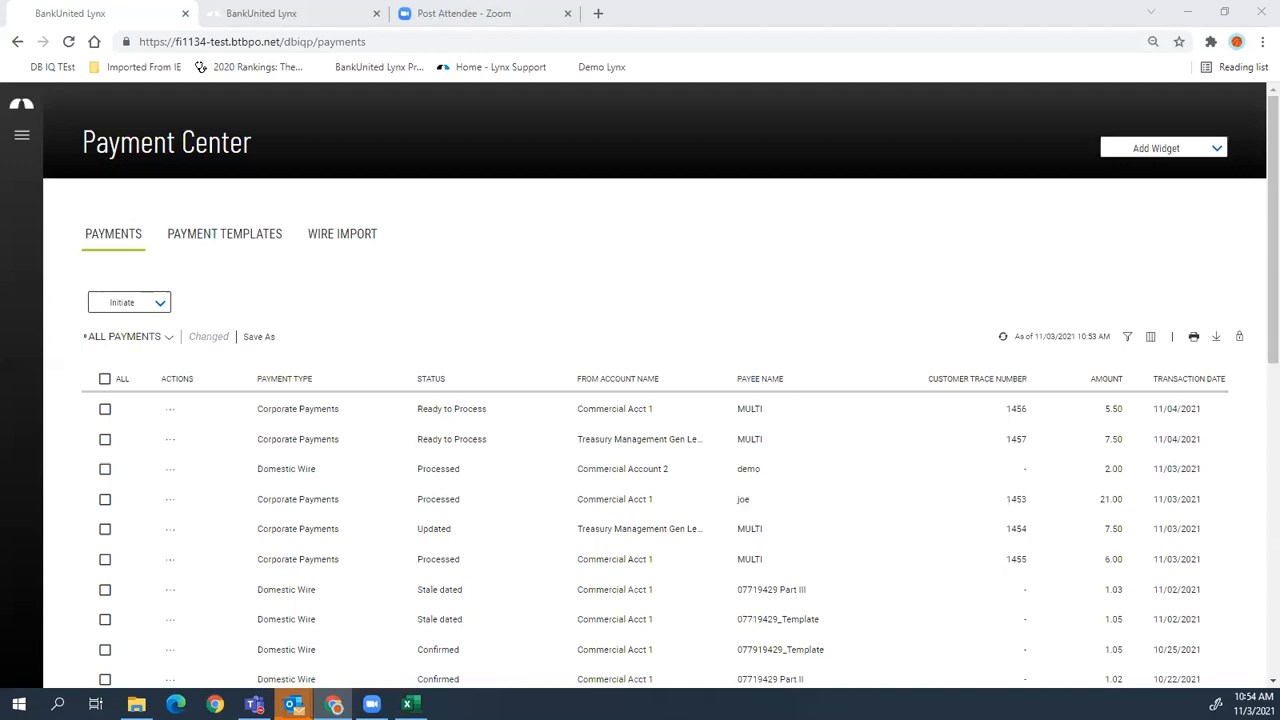
left_click(24, 114)
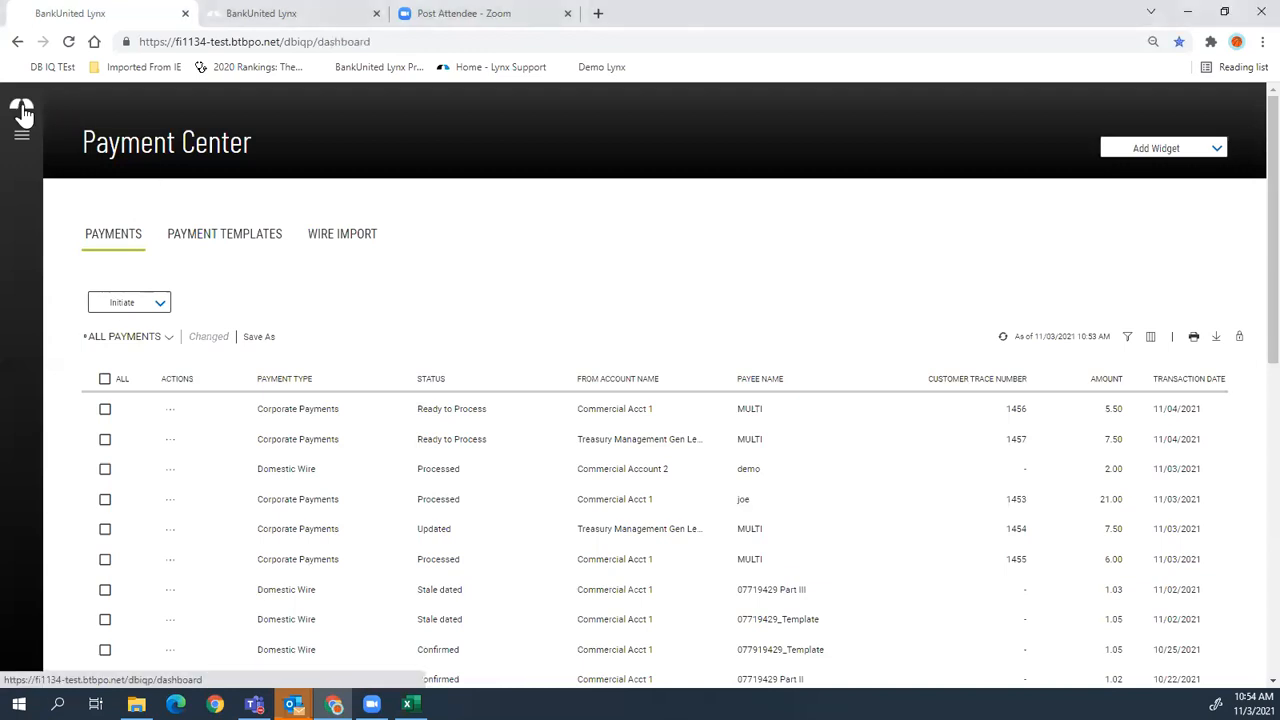
- Remove the Check Positive Pay widget using the Remove option in its gear menu
scroll(24, 114, "down", 10)
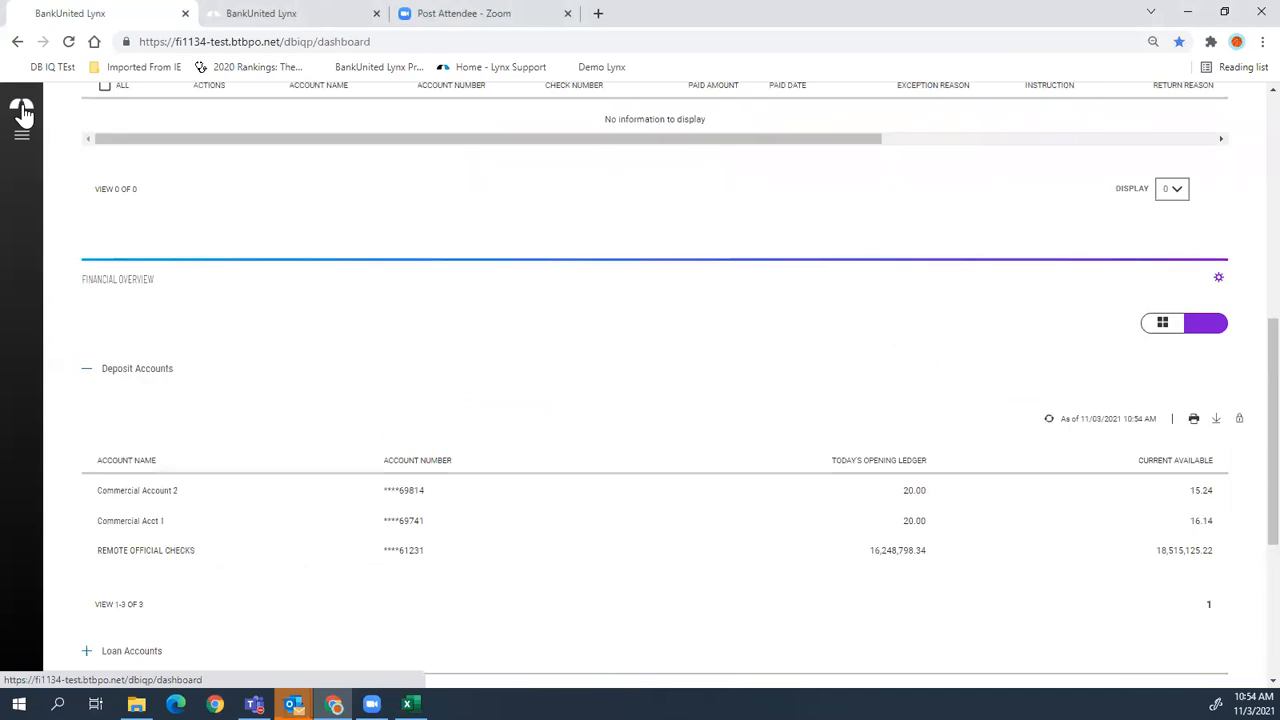
scroll(646, 238, "up", 1)
scroll(835, 355, "up", 3)
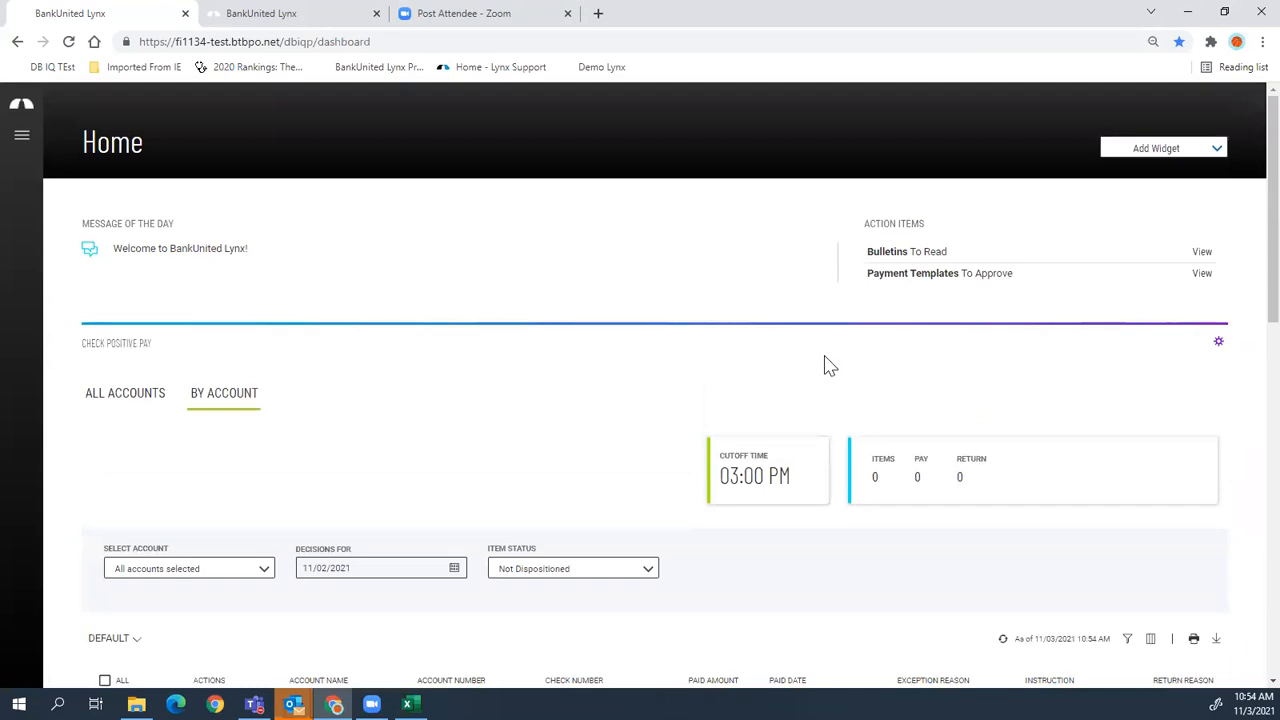
left_click(1219, 345)
left_click(1152, 366)
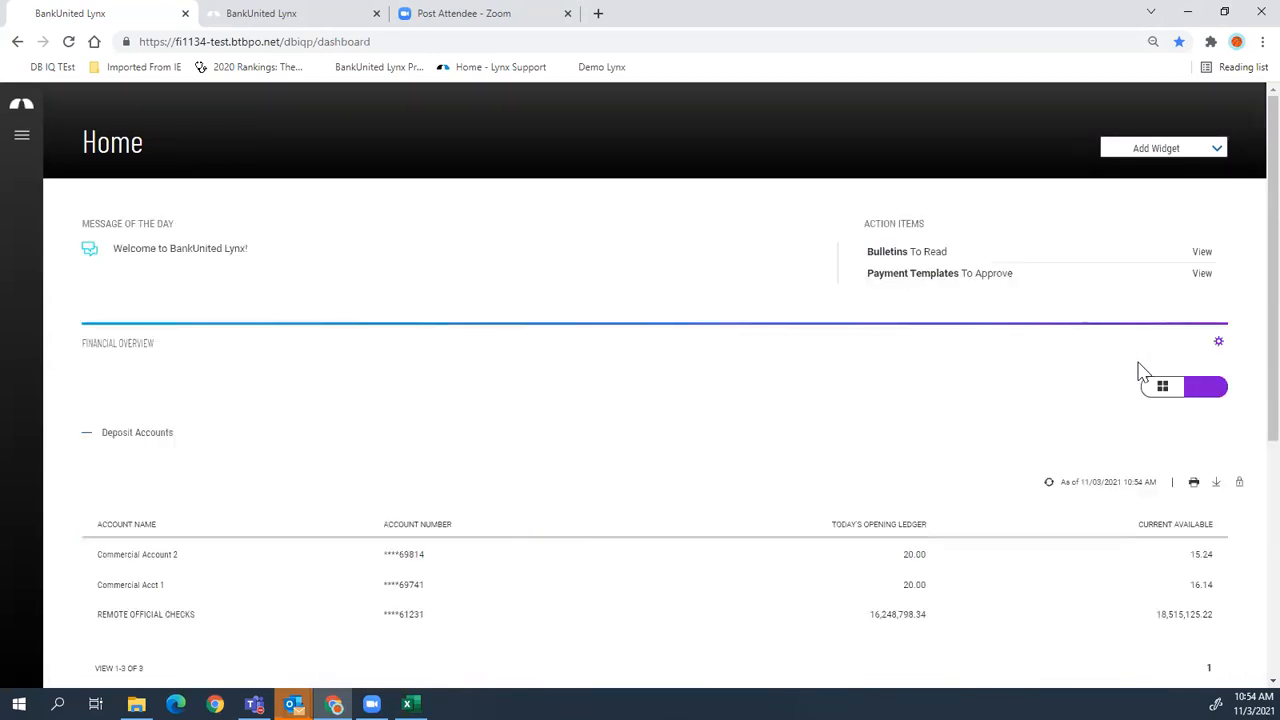
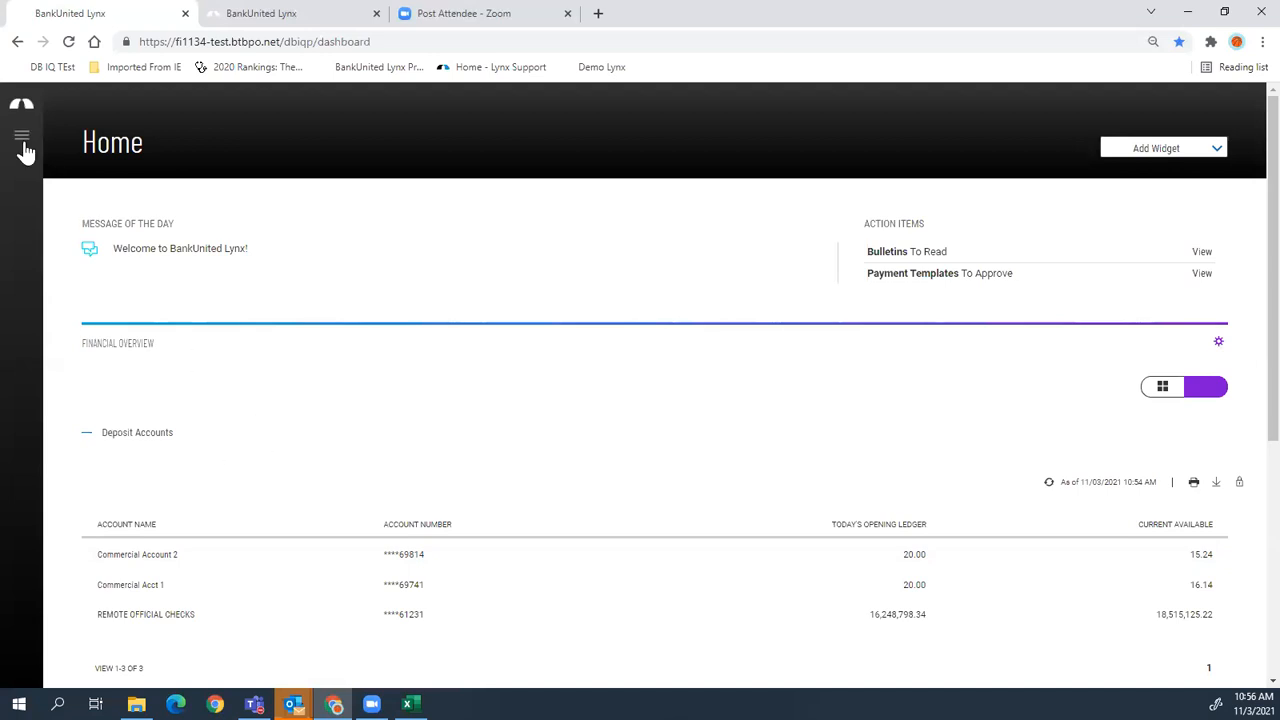
- Zoom the page to 90% and start a new International Wire from the Payment Center
left_click(22, 137)
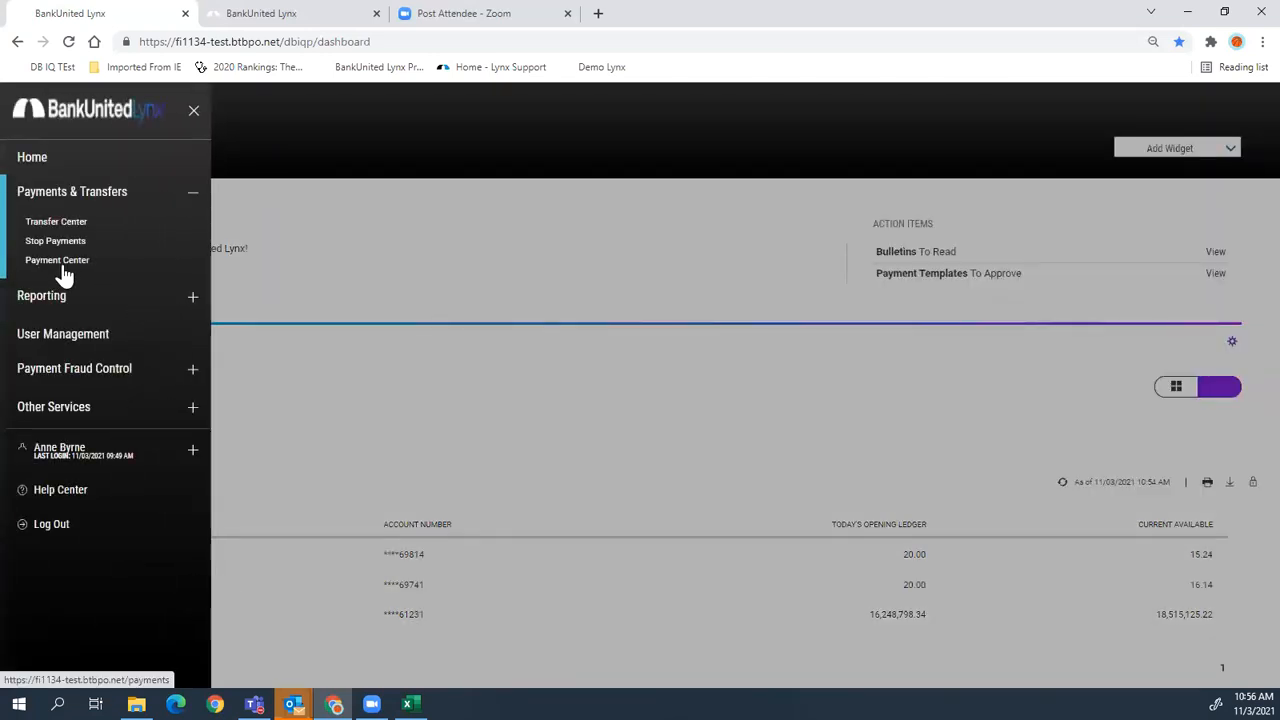
key("ctrl+plus")
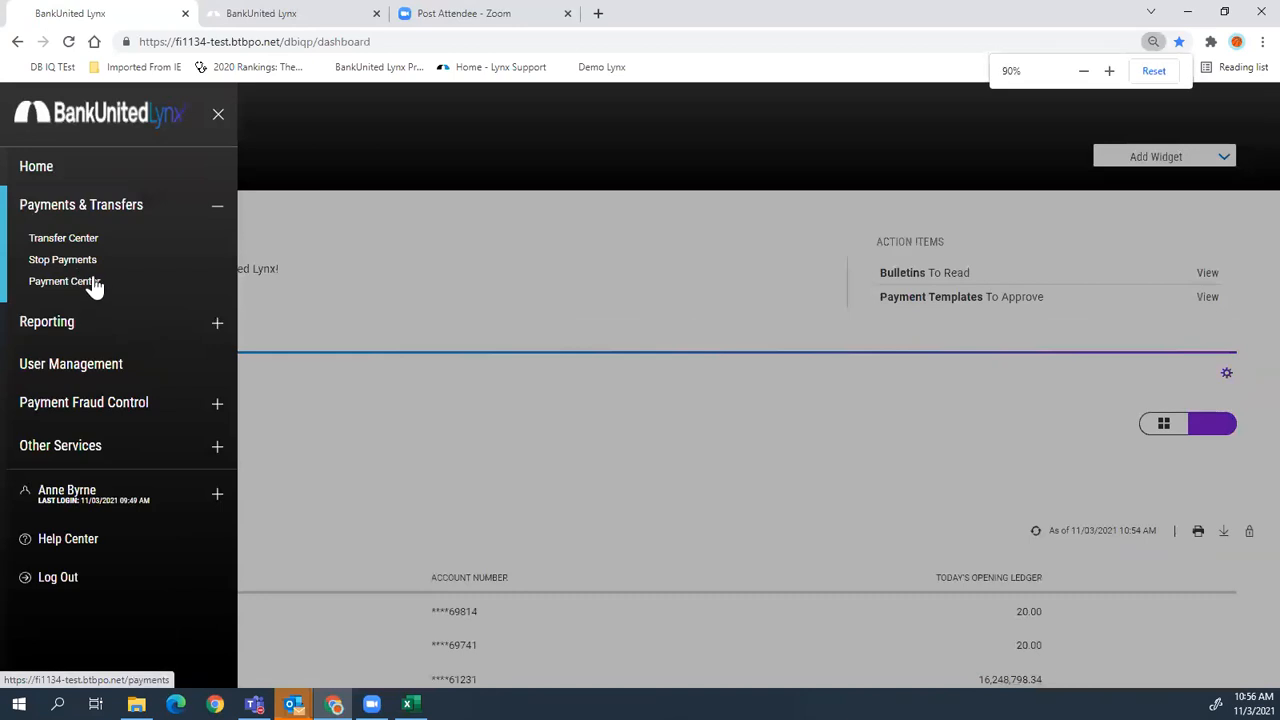
left_click(94, 286)
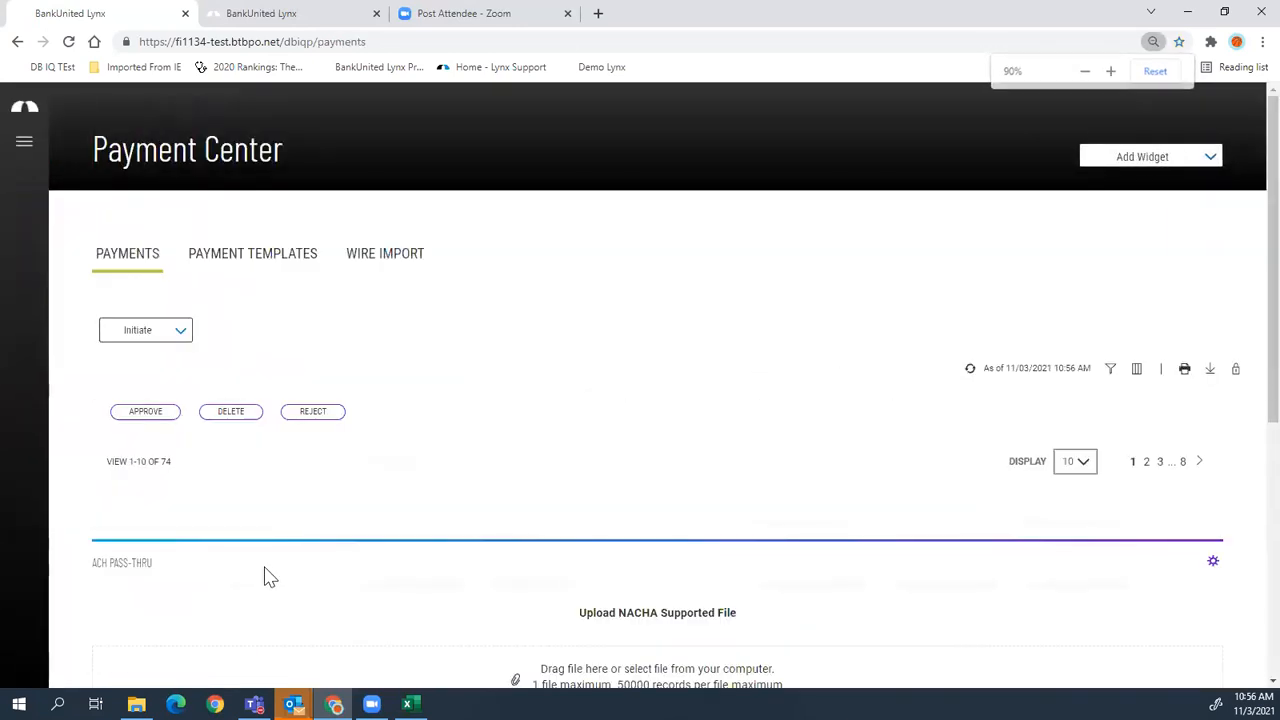
left_click(153, 338)
left_click(150, 421)
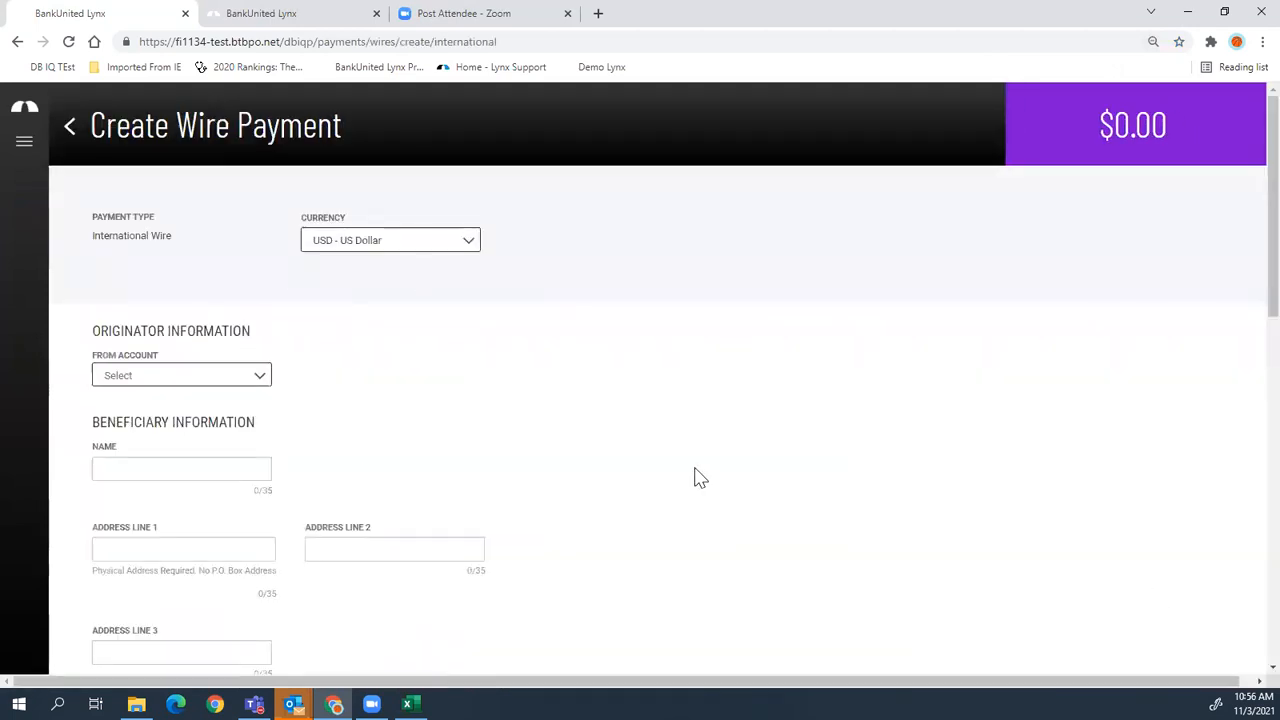
- Check the currency list, keep USD - US Dollar, and review the blank wire form
left_click(337, 245)
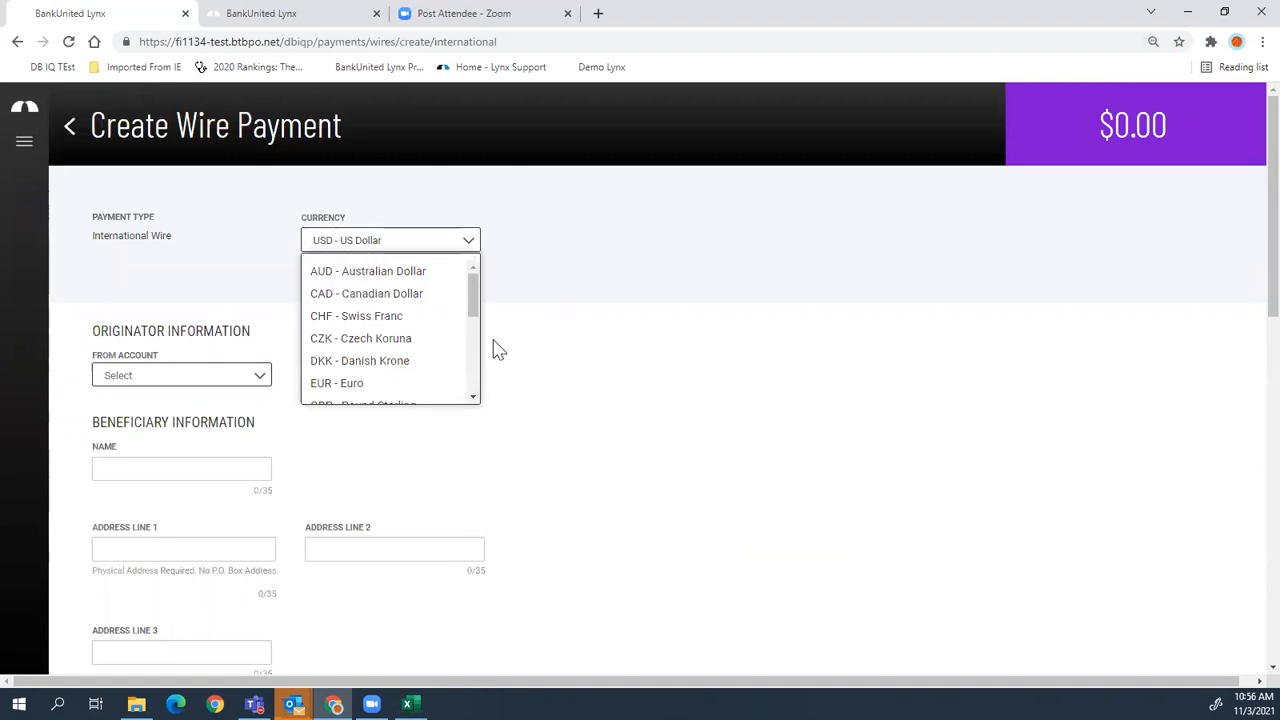
left_click_drag(471, 309, 473, 371)
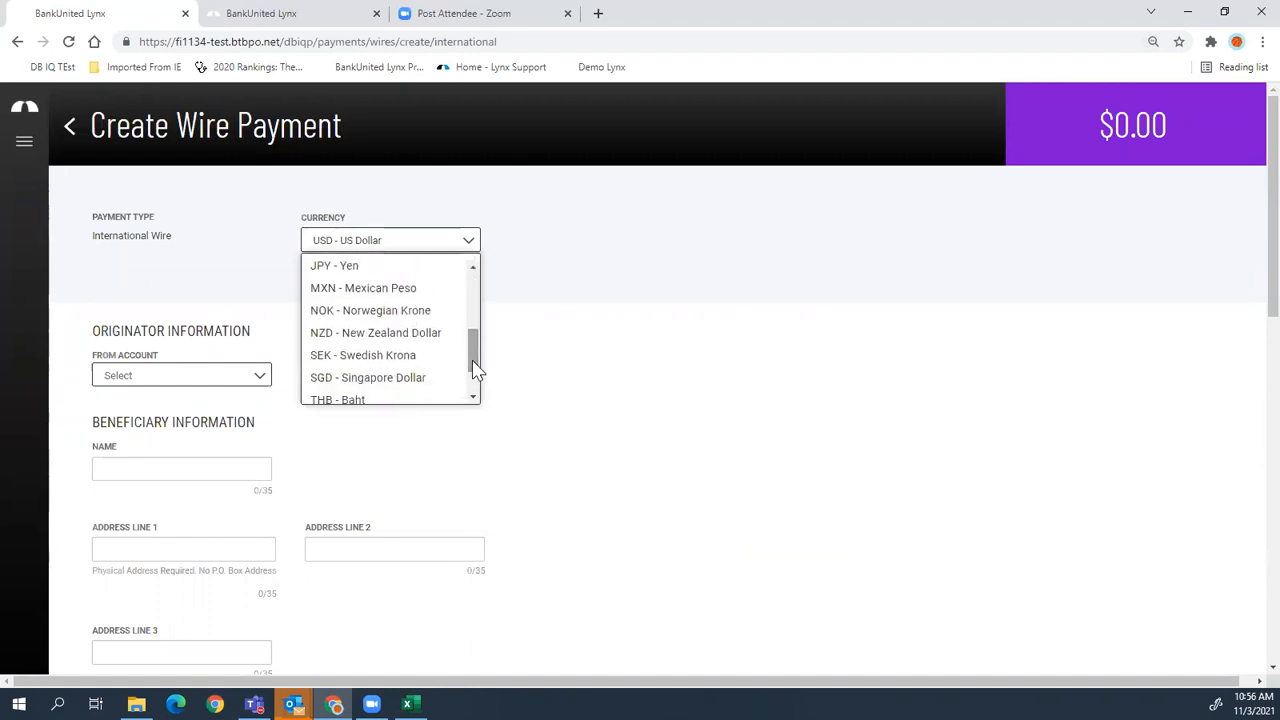
left_click(708, 442)
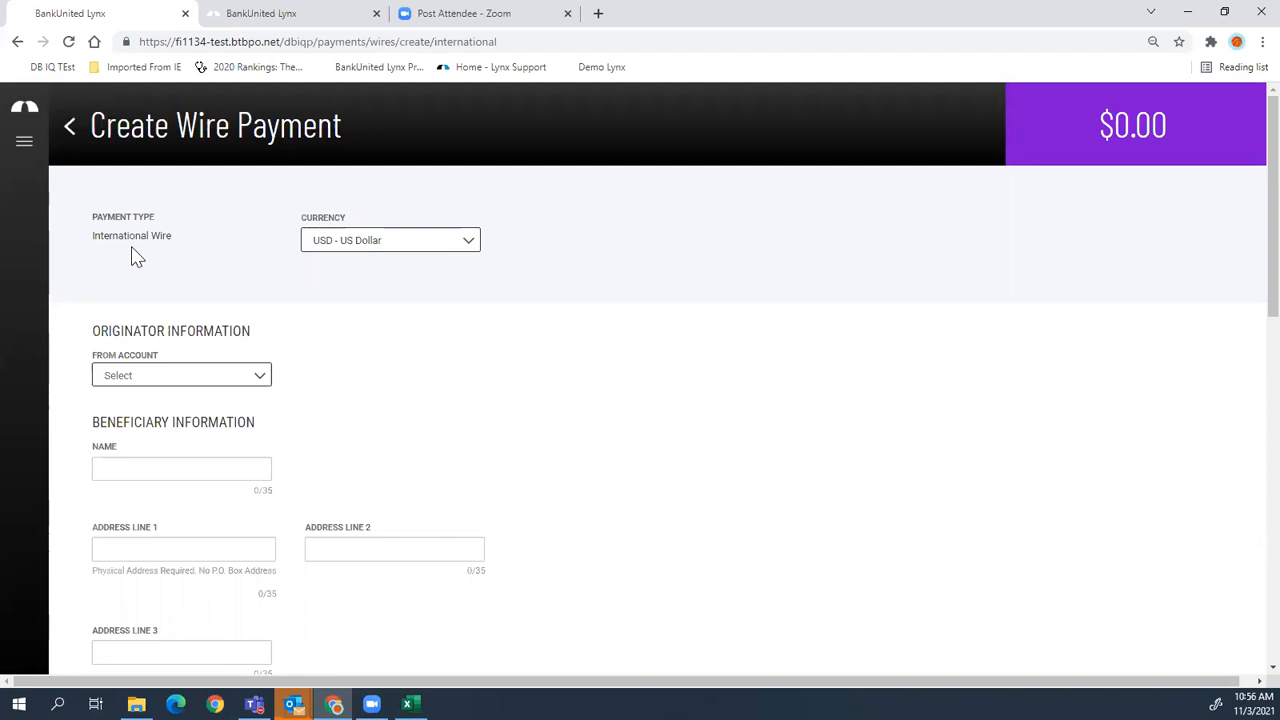
scroll(393, 480, "down", 3)
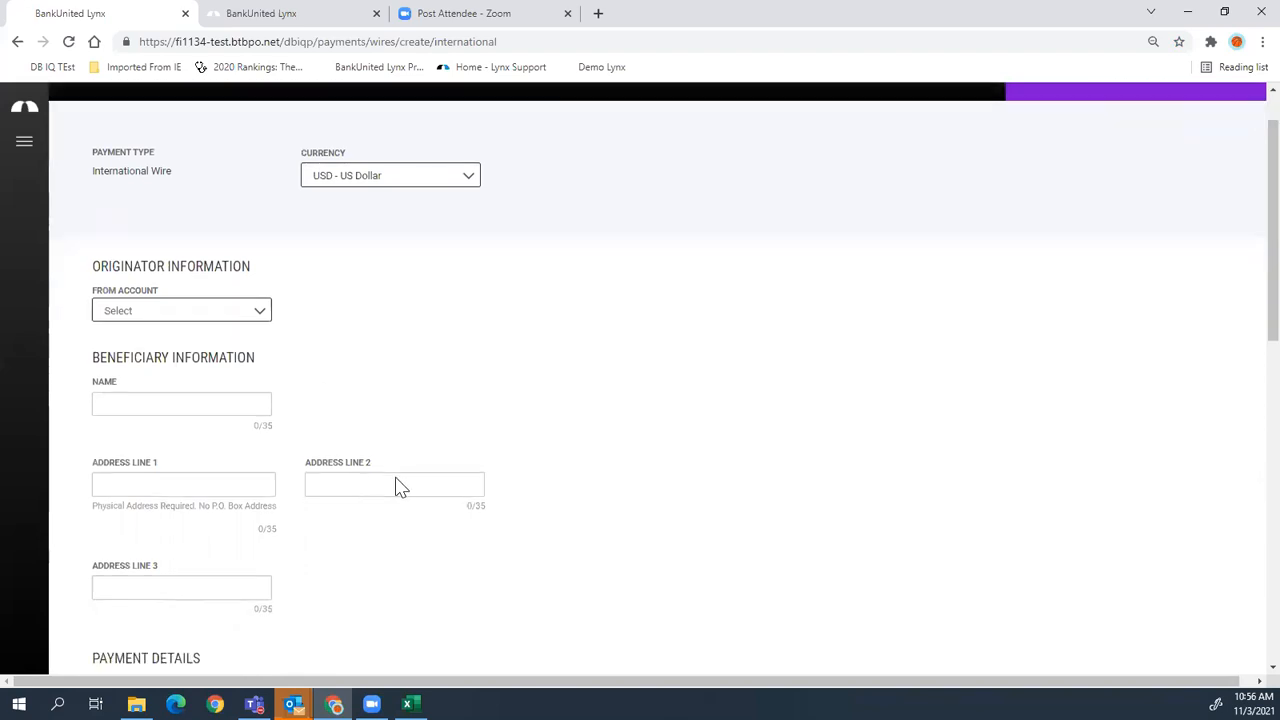
scroll(390, 472, "down", 2)
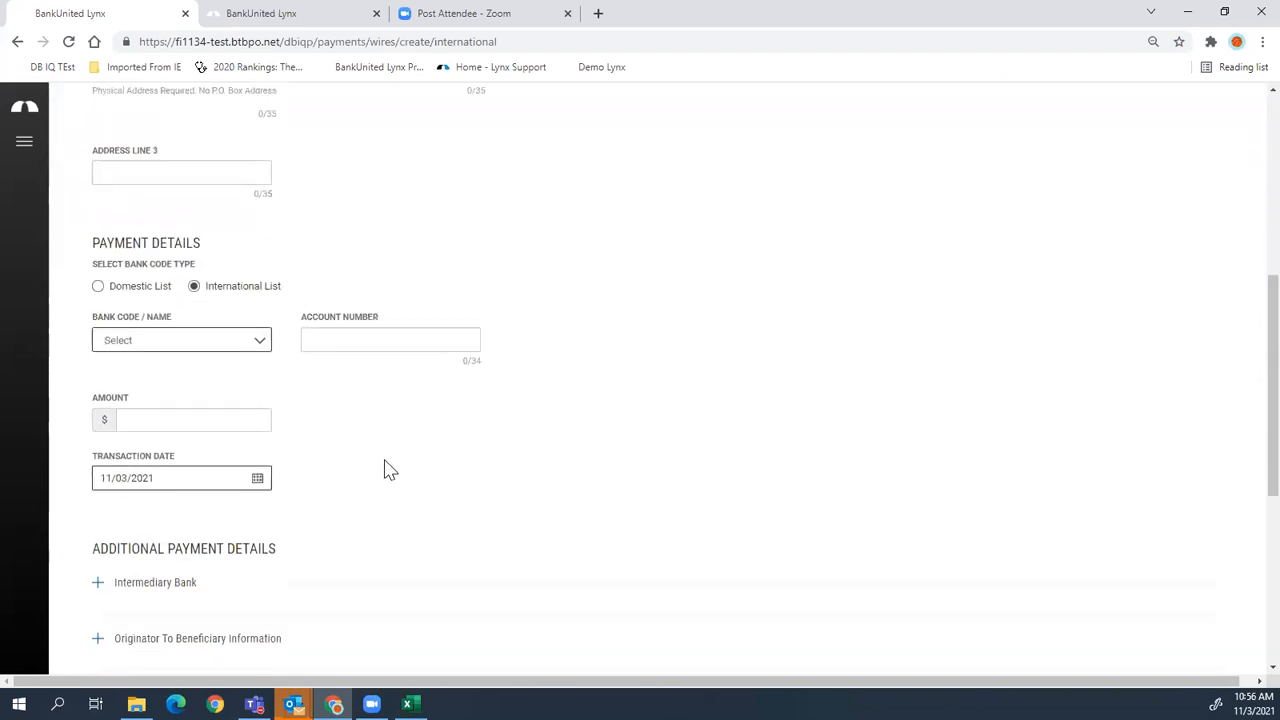
scroll(390, 472, "down", 1)
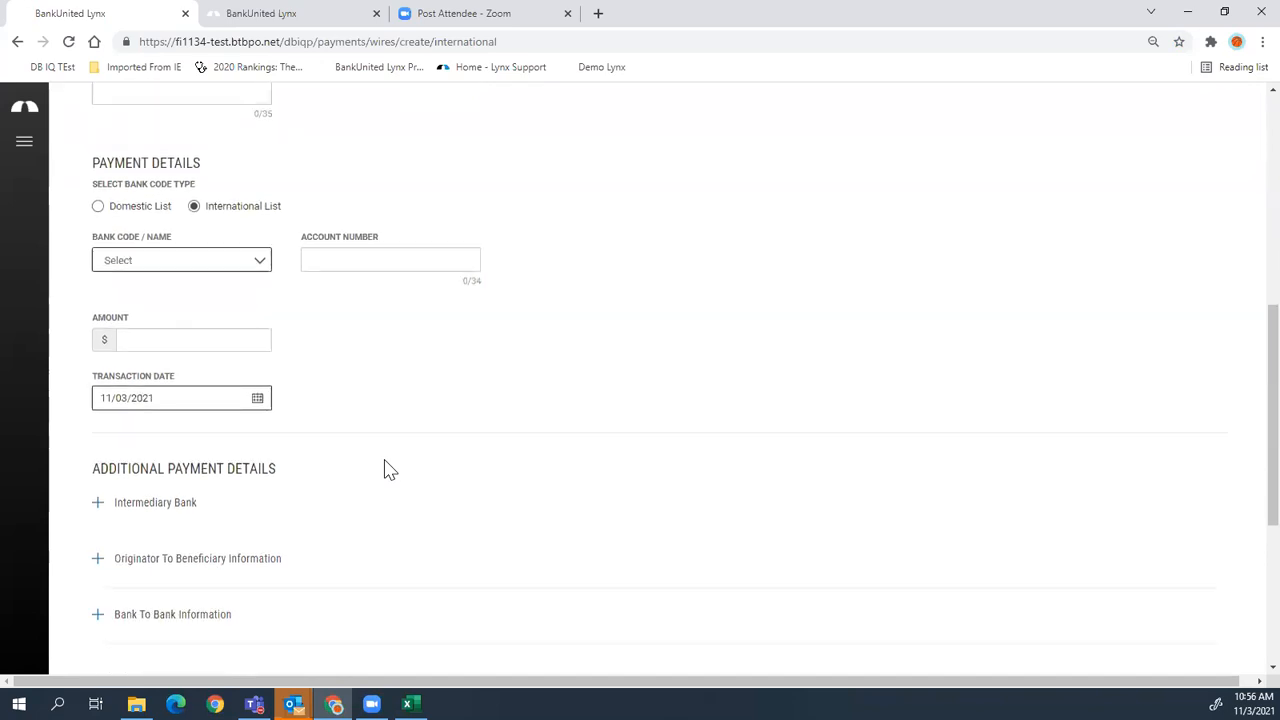
scroll(390, 470, "up", 3)
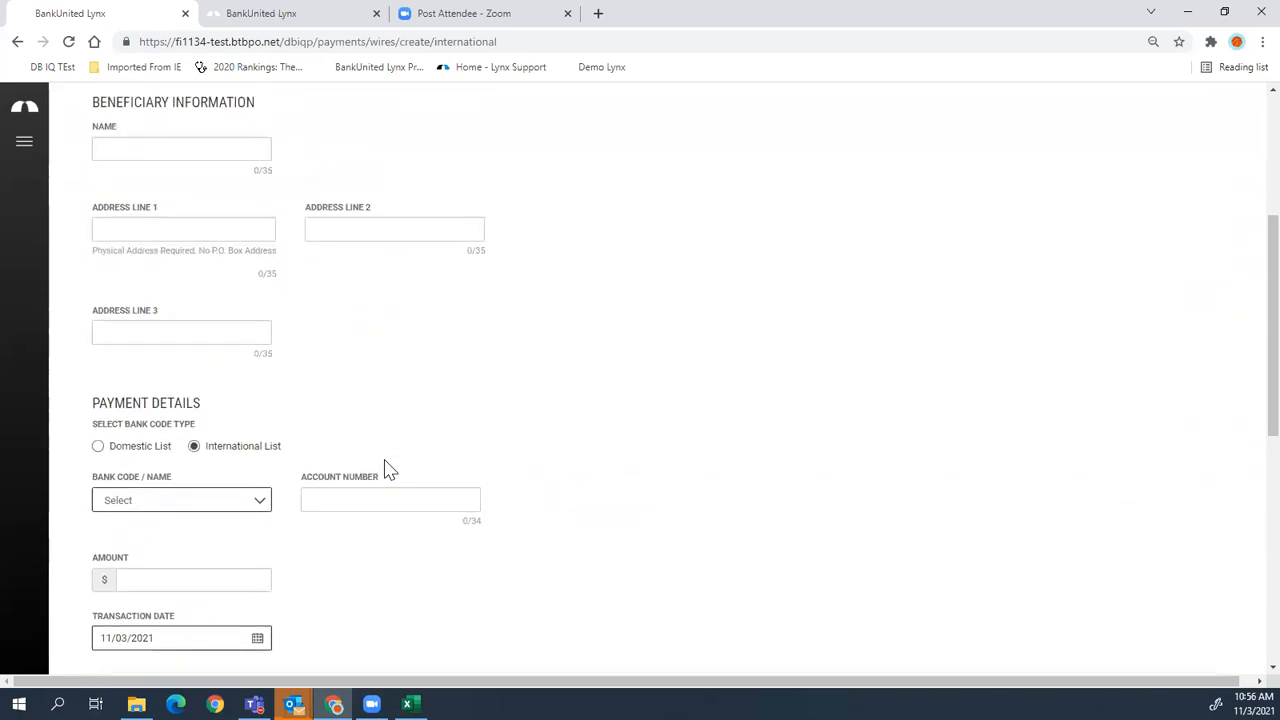
scroll(388, 470, "down", 2)
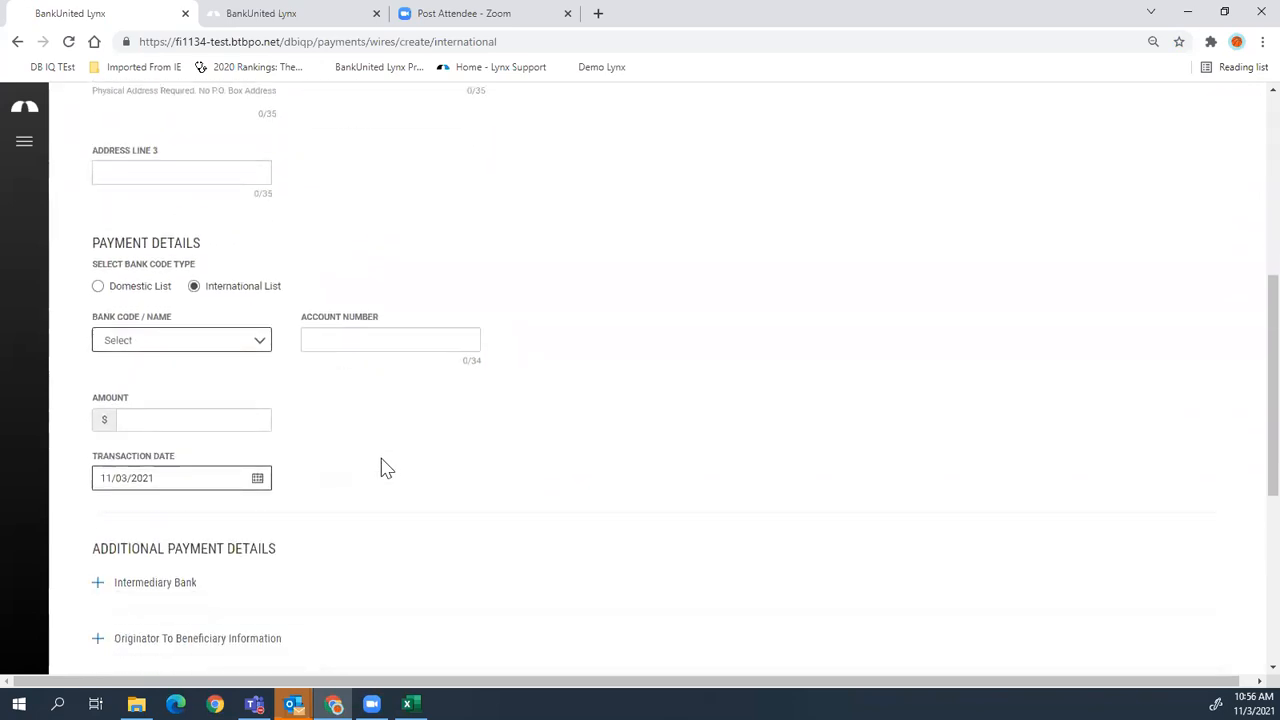
left_click(177, 342)
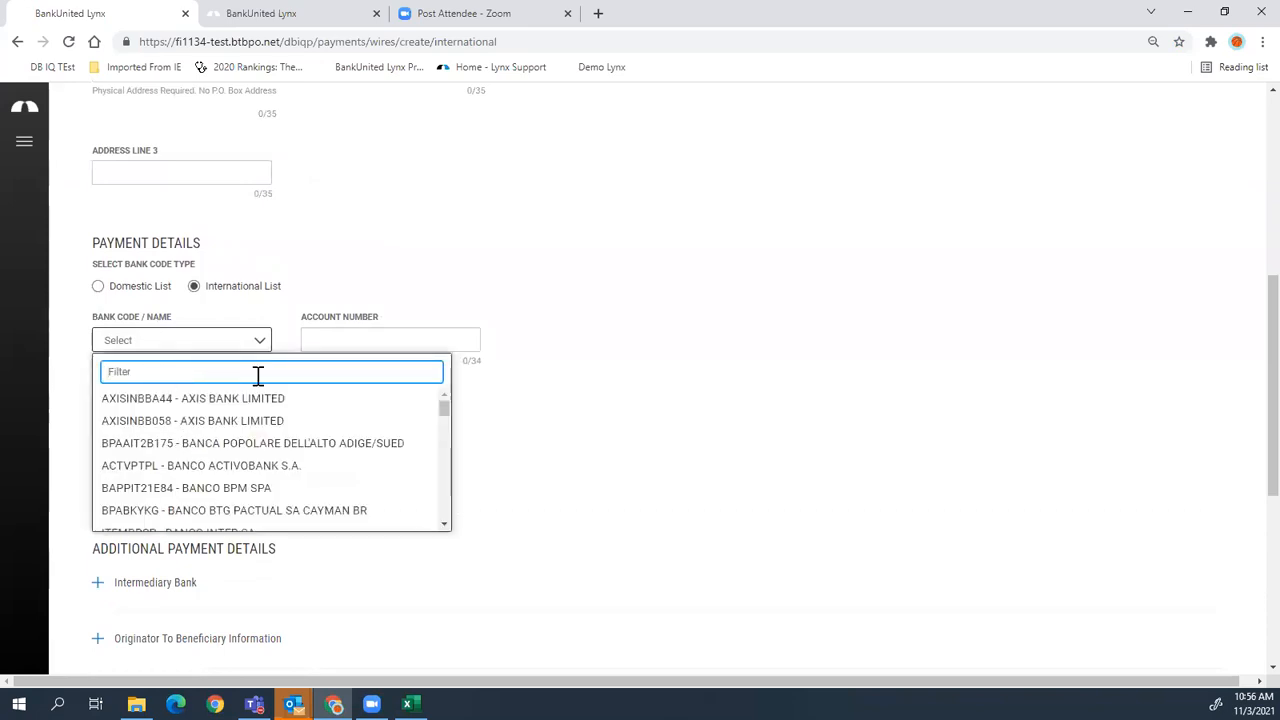
type("ireland")
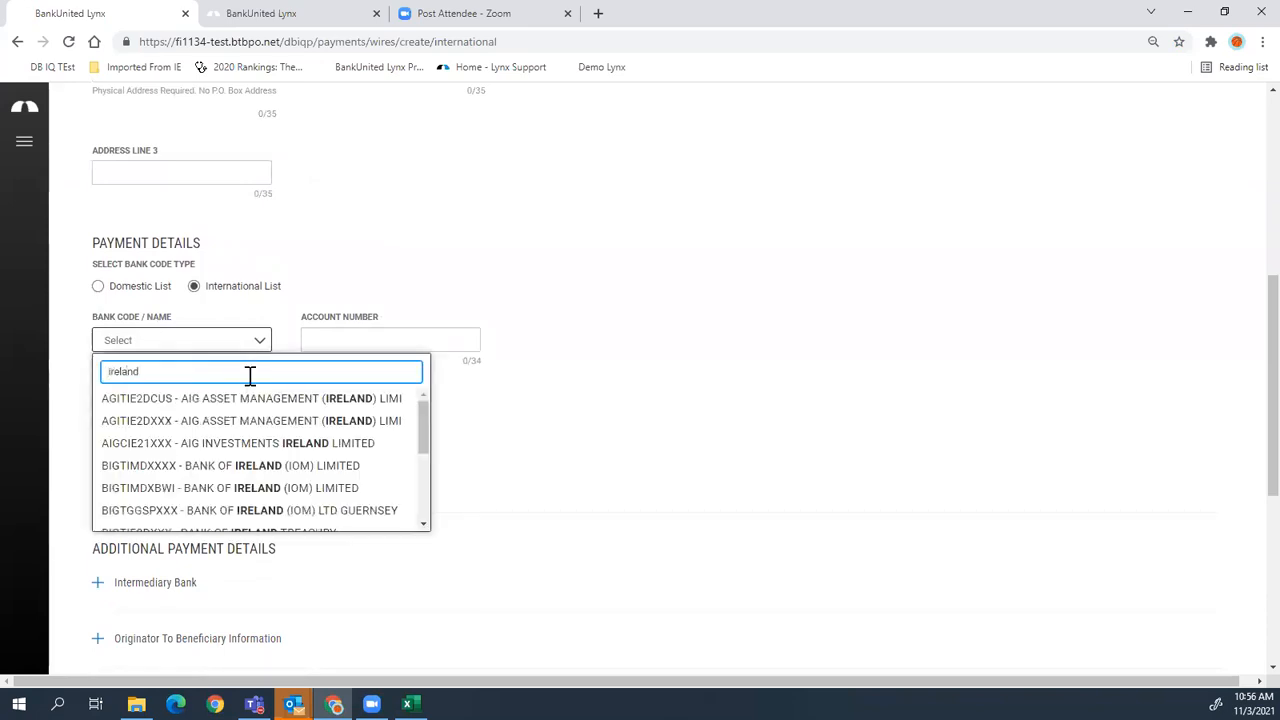
left_click(278, 465)
scroll(336, 493, "down", 2)
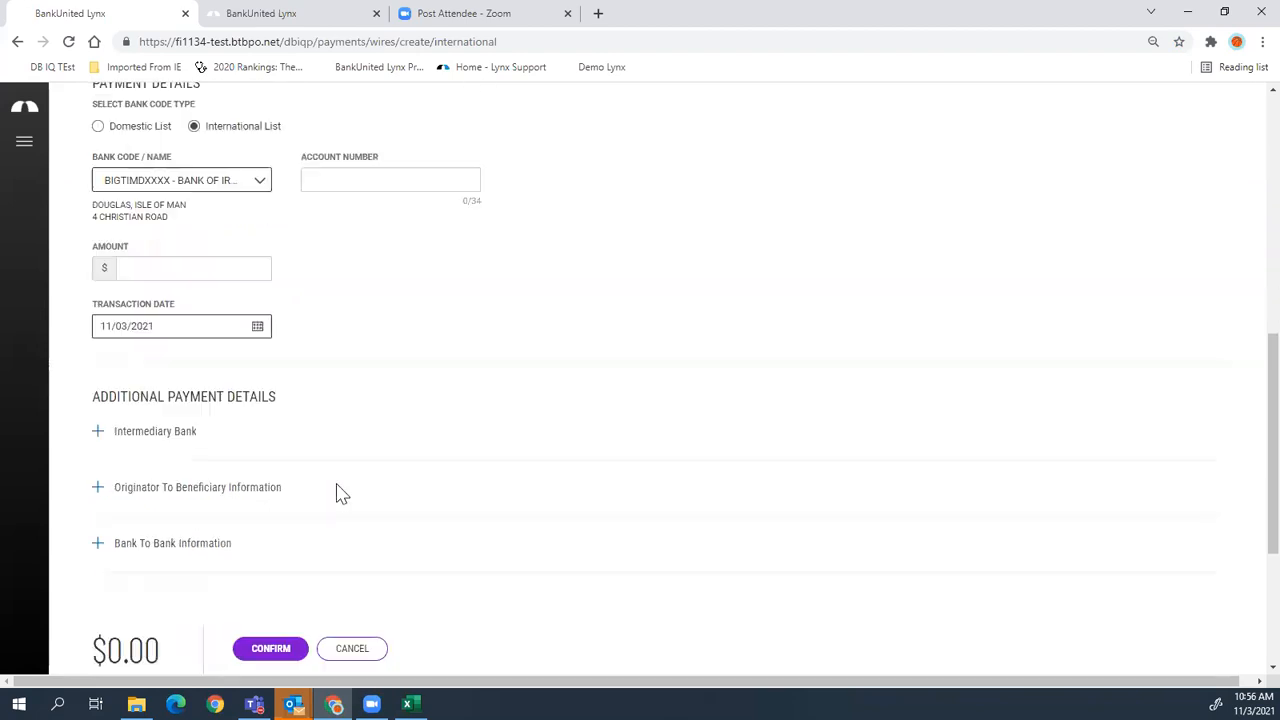
left_click(135, 435)
scroll(168, 500, "down", 3)
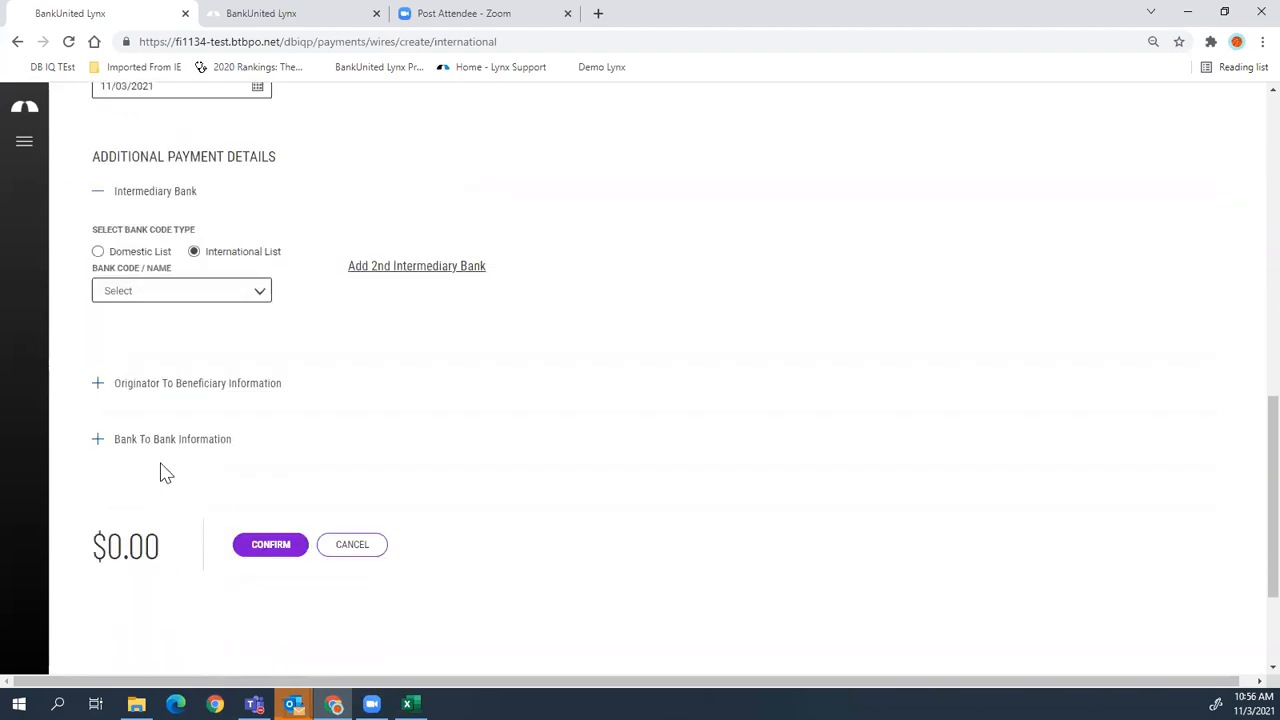
left_click(143, 385)
scroll(145, 490, "down", 2)
left_click(157, 398)
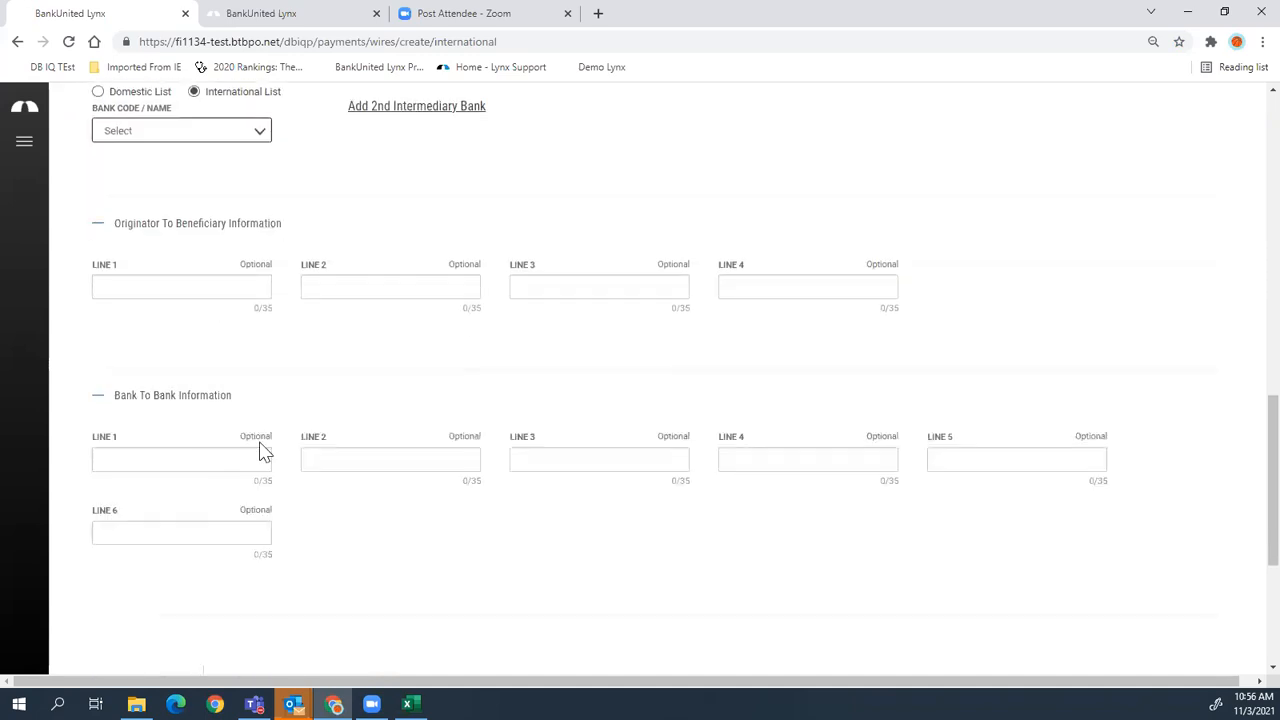
scroll(260, 451, "up", 8)
scroll(296, 502, "up", 2)
scroll(357, 366, "down", 3)
scroll(366, 343, "up", 3)
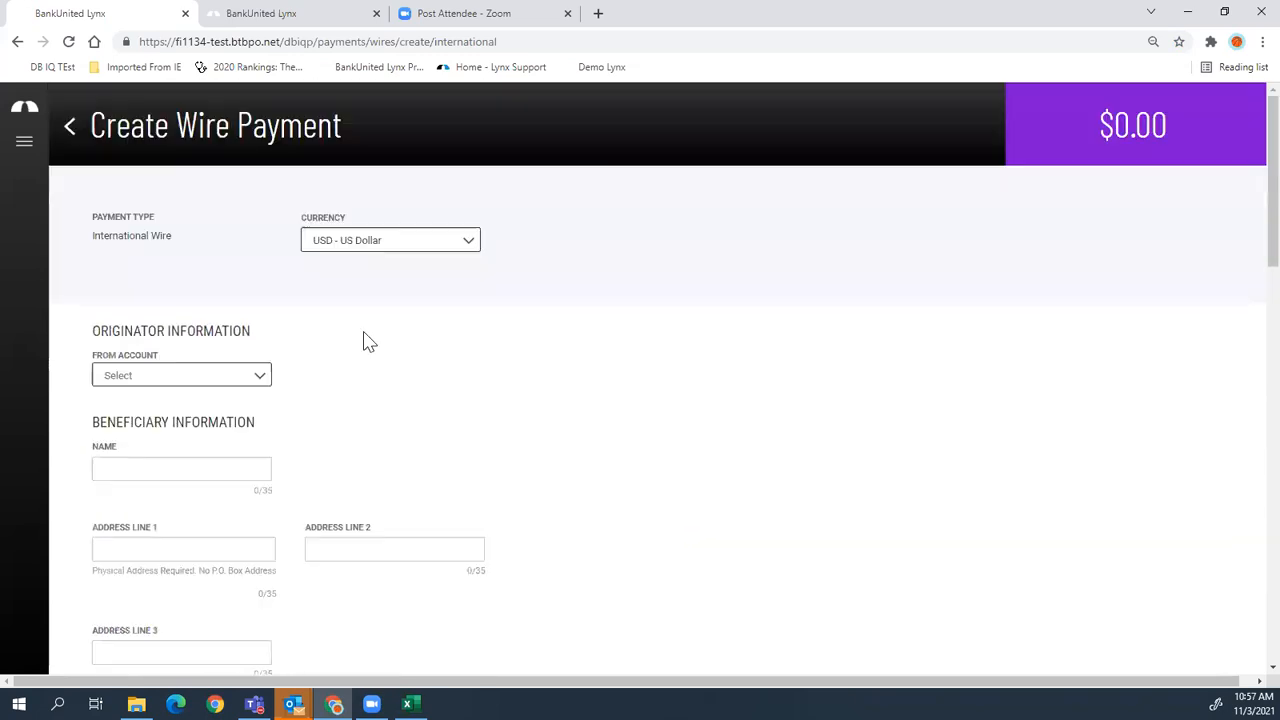
left_click(380, 249)
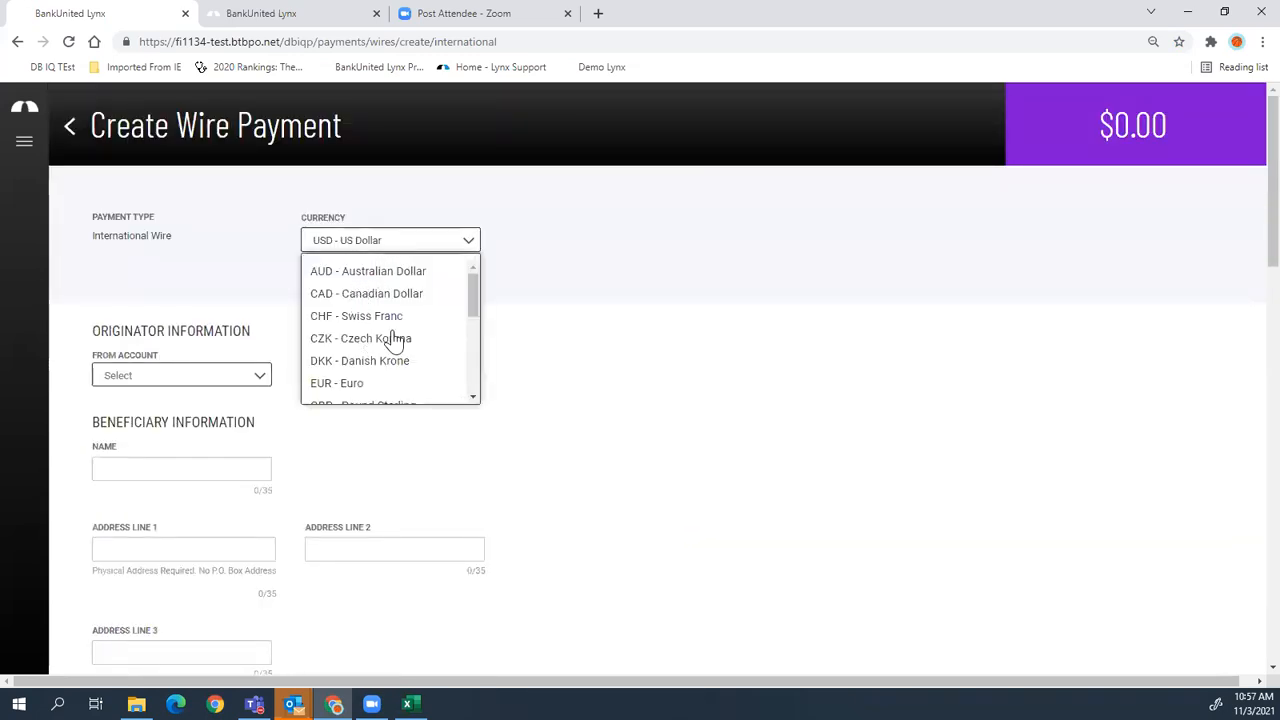
- Switch the wire currency to EUR - Euro, enter amount 0.0200, and choose Foreign Amount
left_click(323, 382)
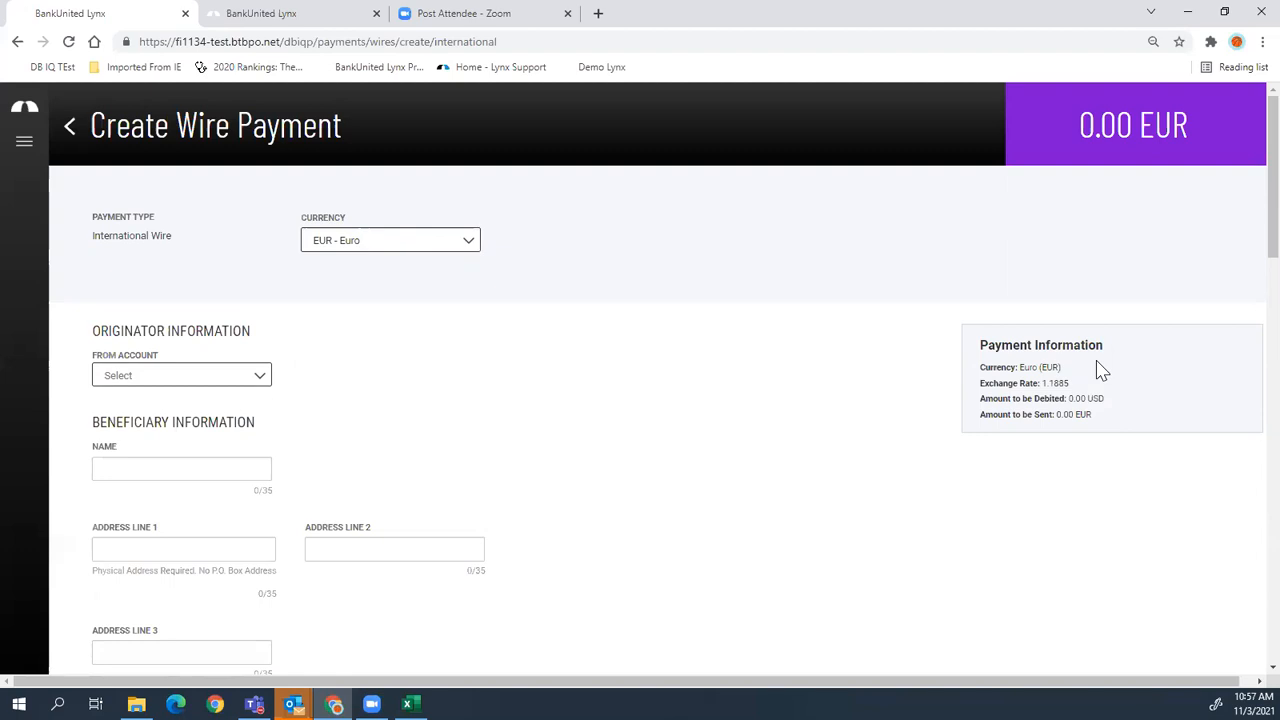
scroll(1100, 466, "down", 3)
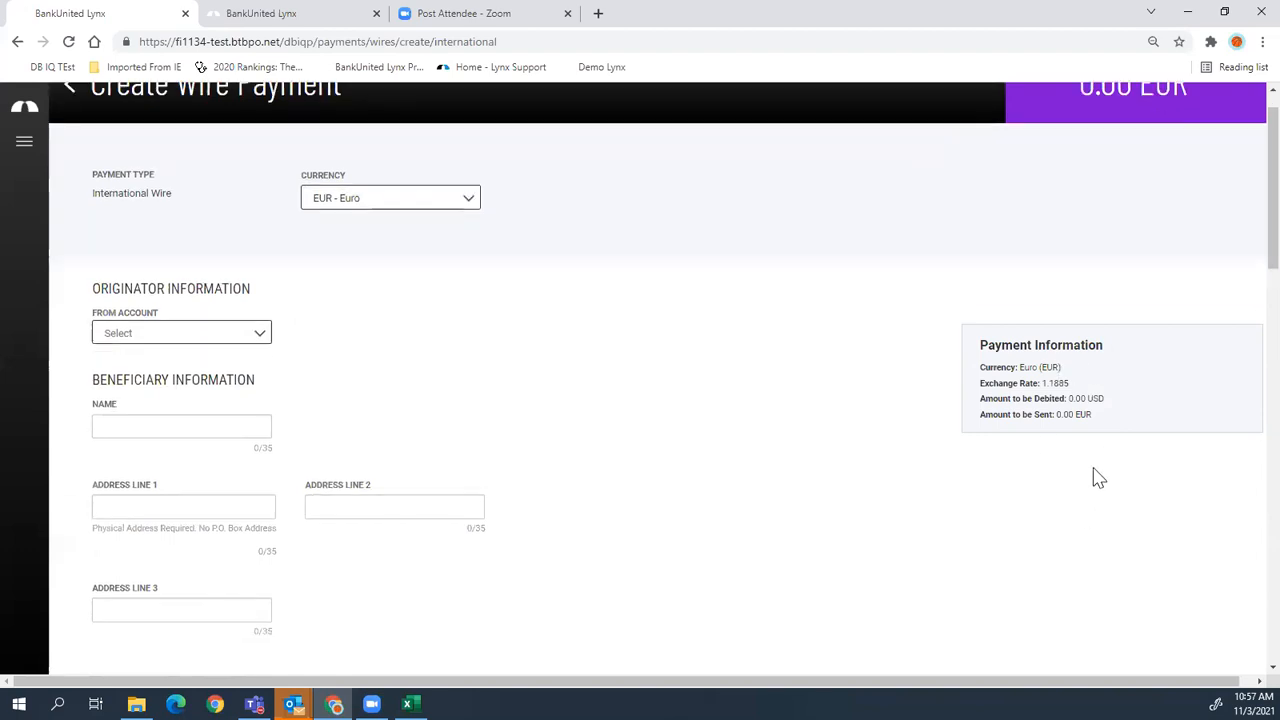
scroll(1090, 477, "down", 2)
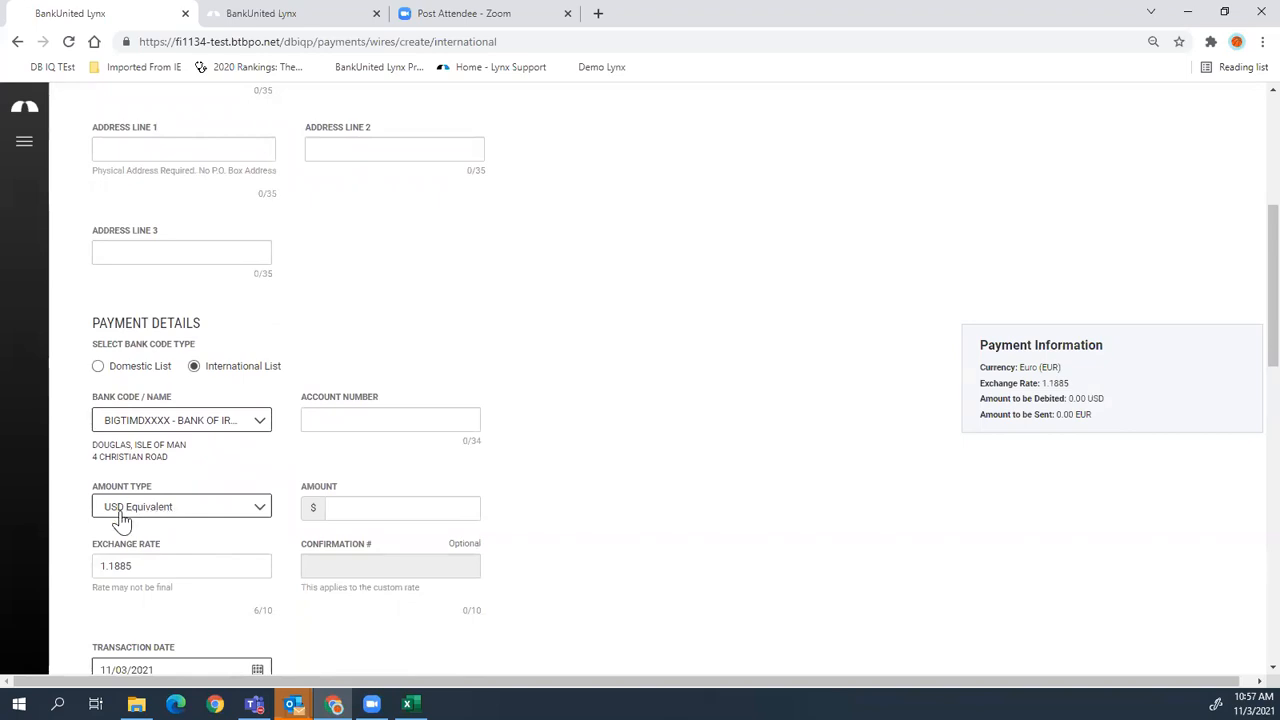
left_click(378, 515)
type("0.02")
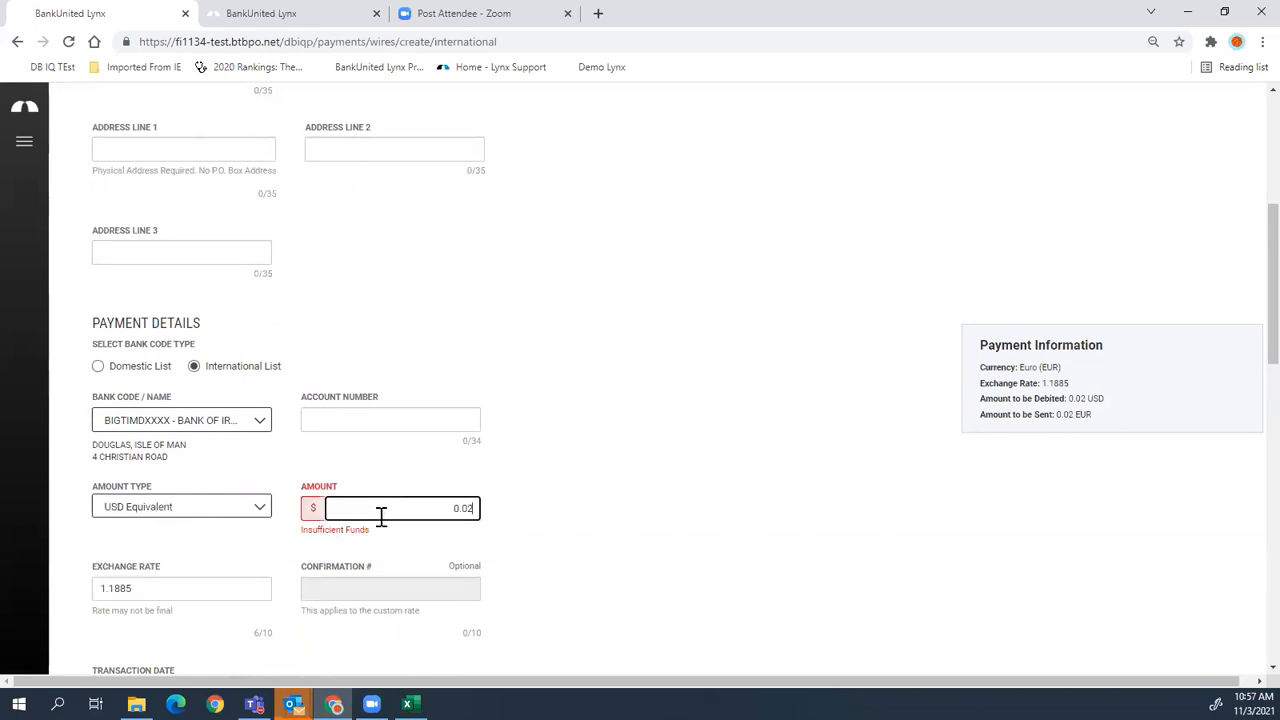
type("00")
left_click(114, 510)
left_click(138, 562)
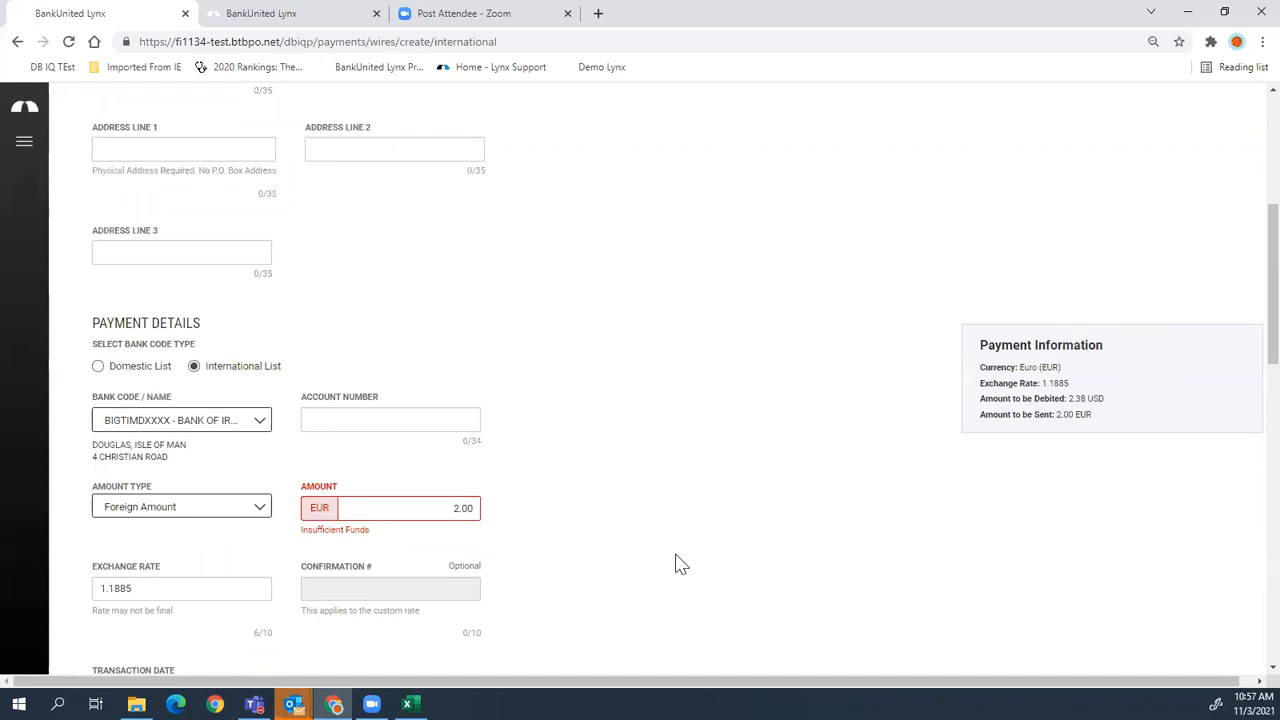
scroll(678, 563, "down", 1)
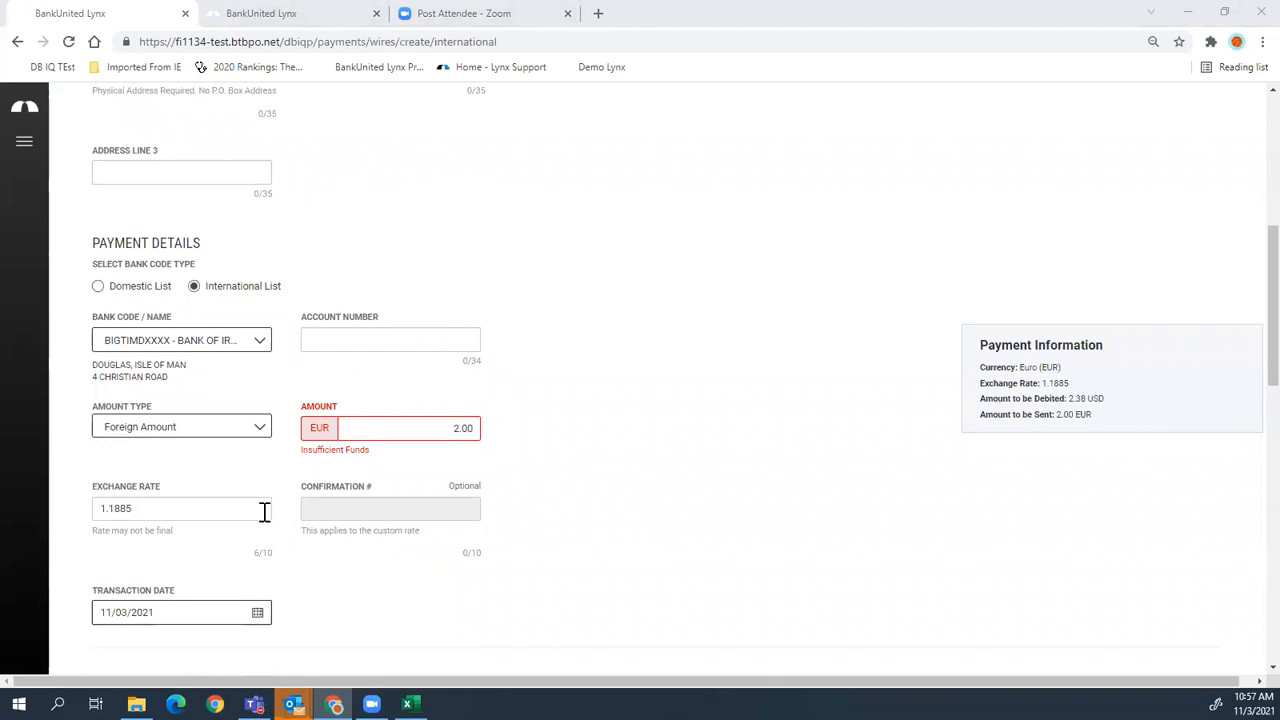
scroll(263, 510, "up", 1)
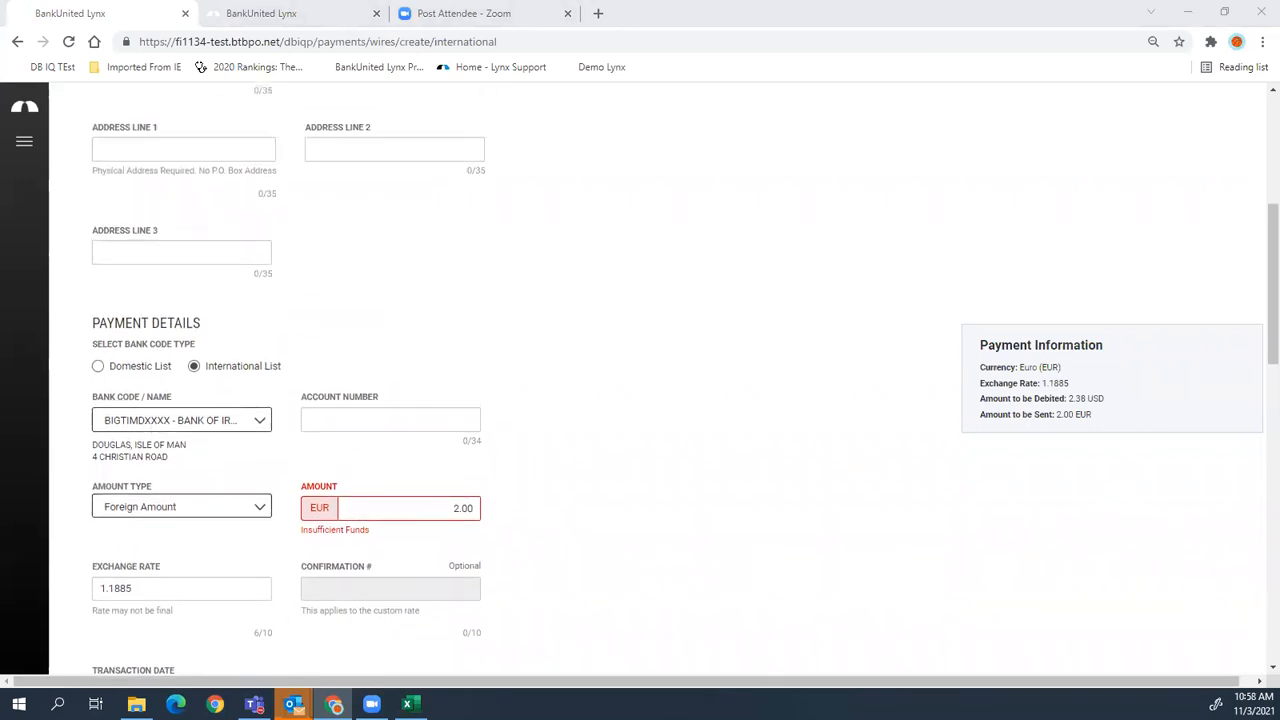
- Leave the unsaved wire for Profile Maintenance and review the e-mail and contact details
left_click(20, 146)
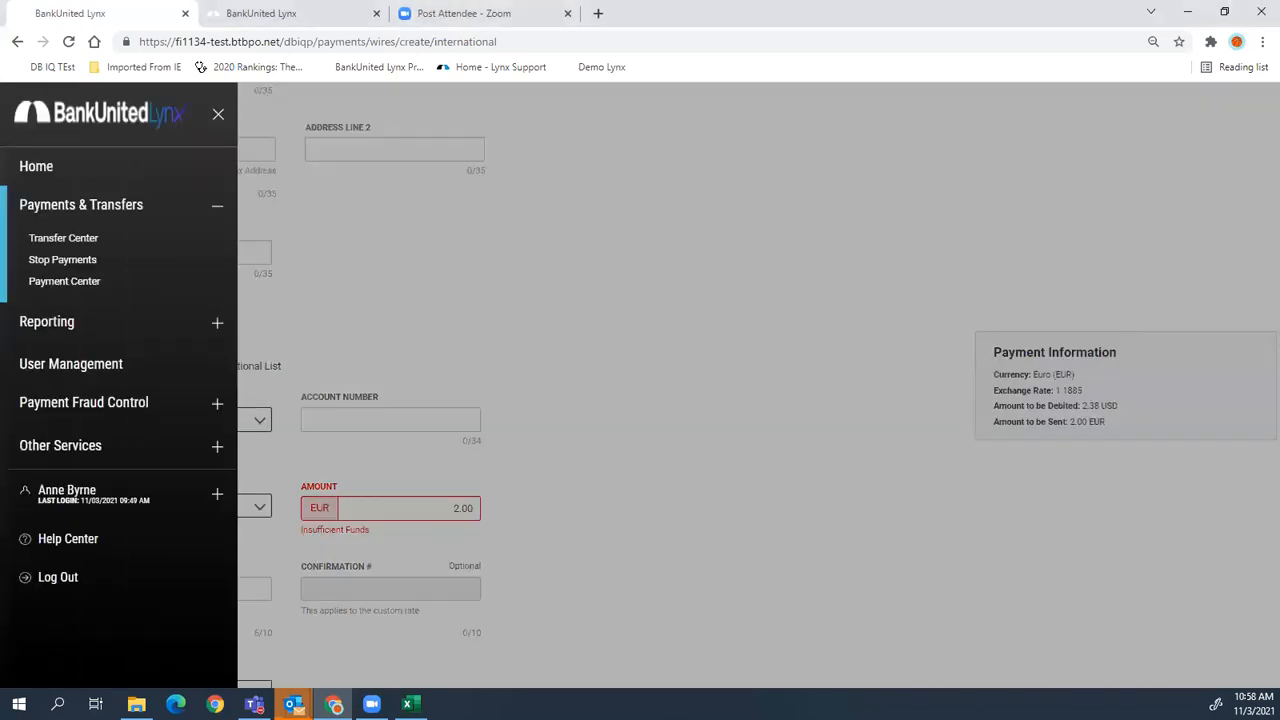
left_click(66, 495)
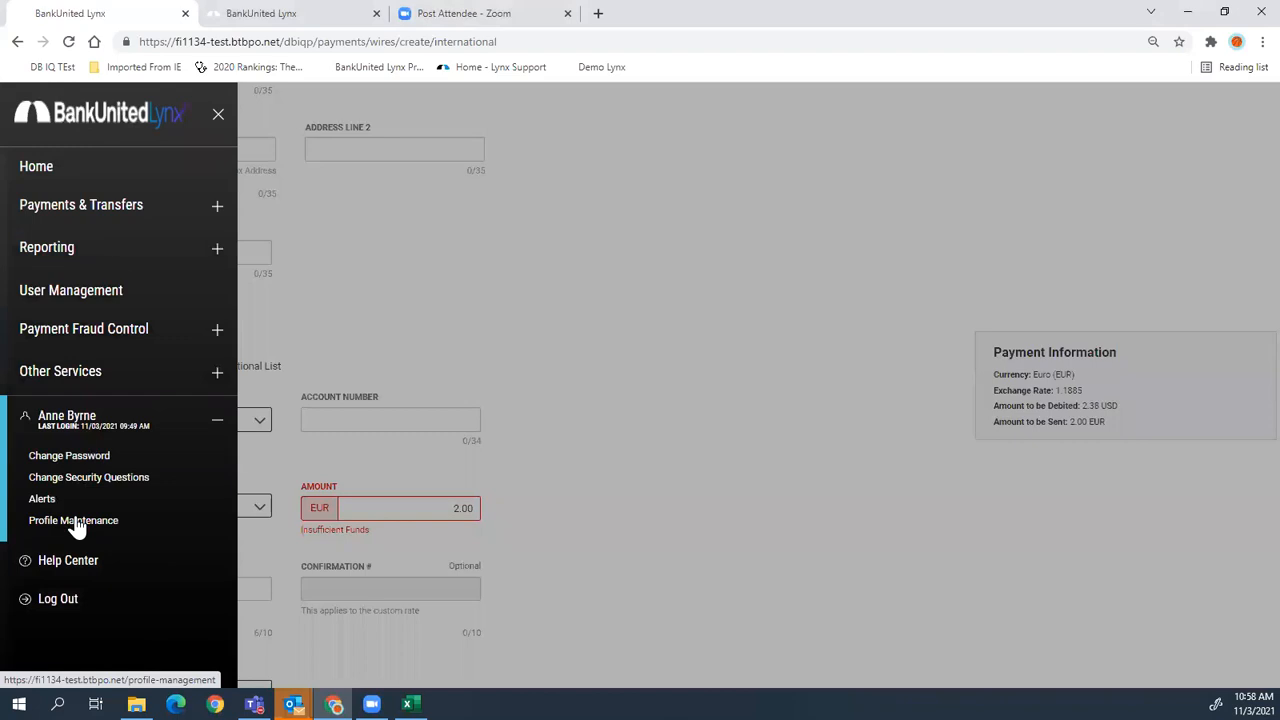
left_click(75, 522)
left_click(634, 463)
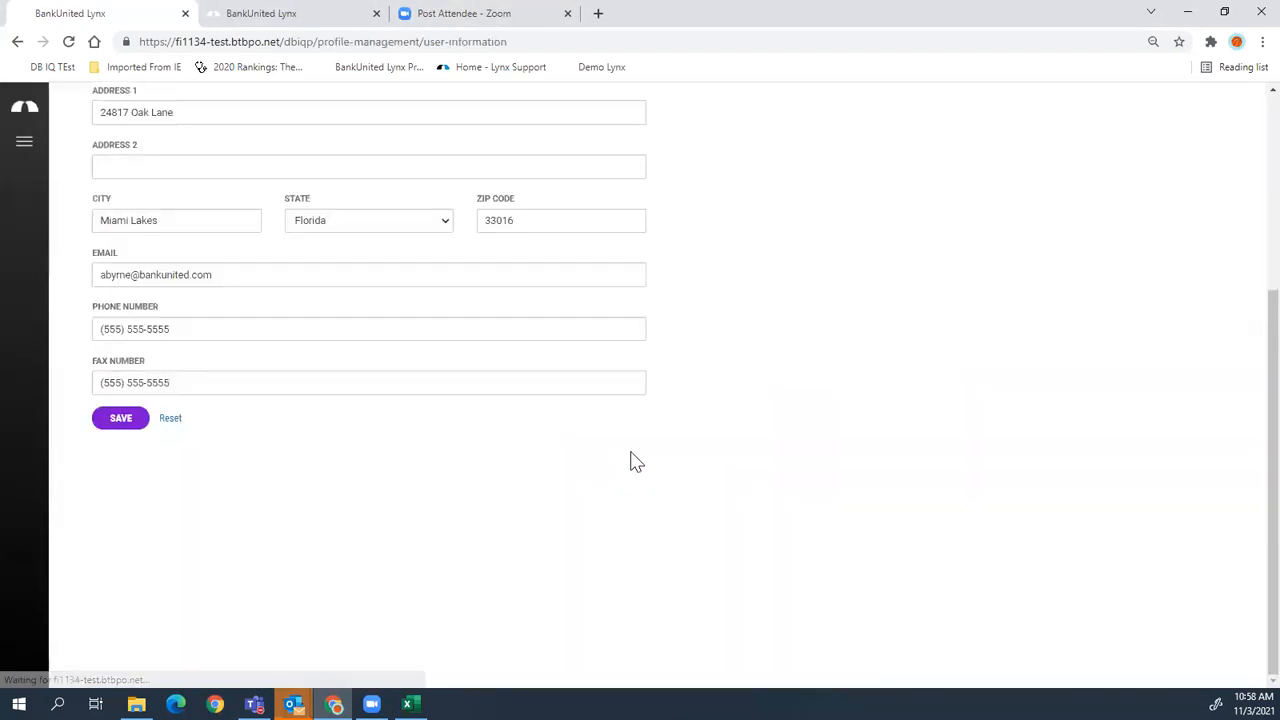
triple_click(149, 275)
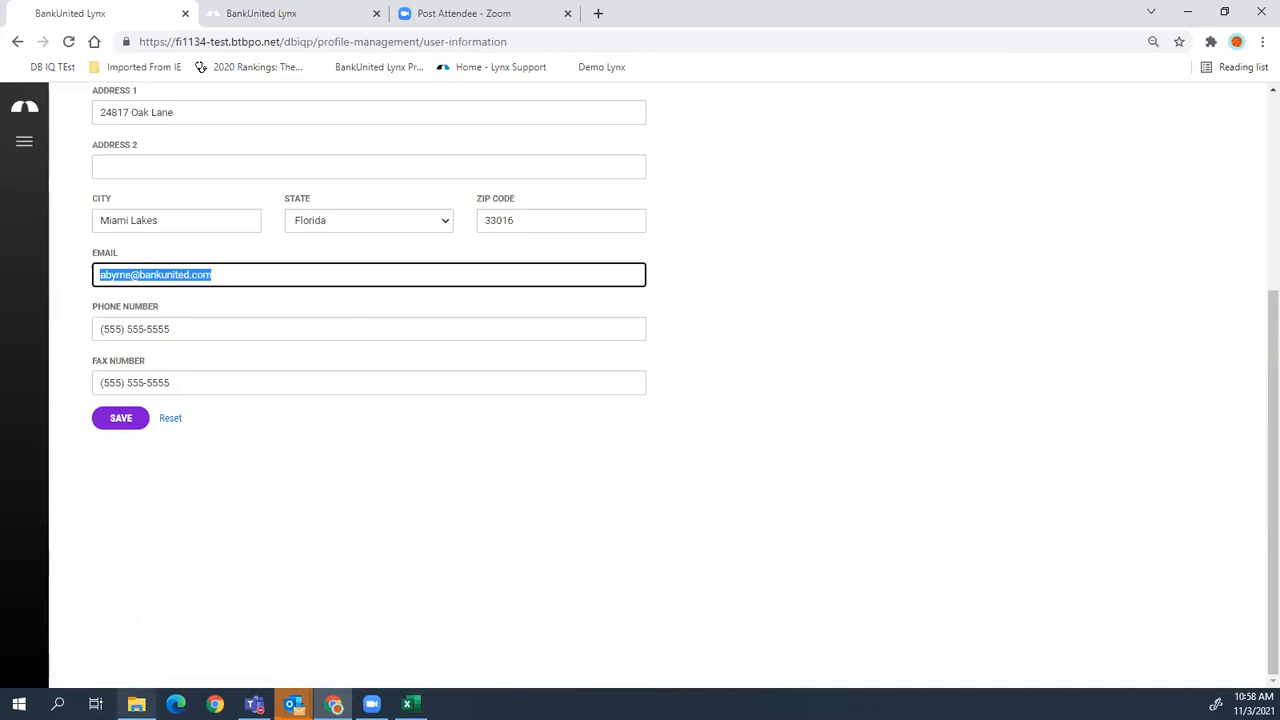
mouse_move(136, 704)
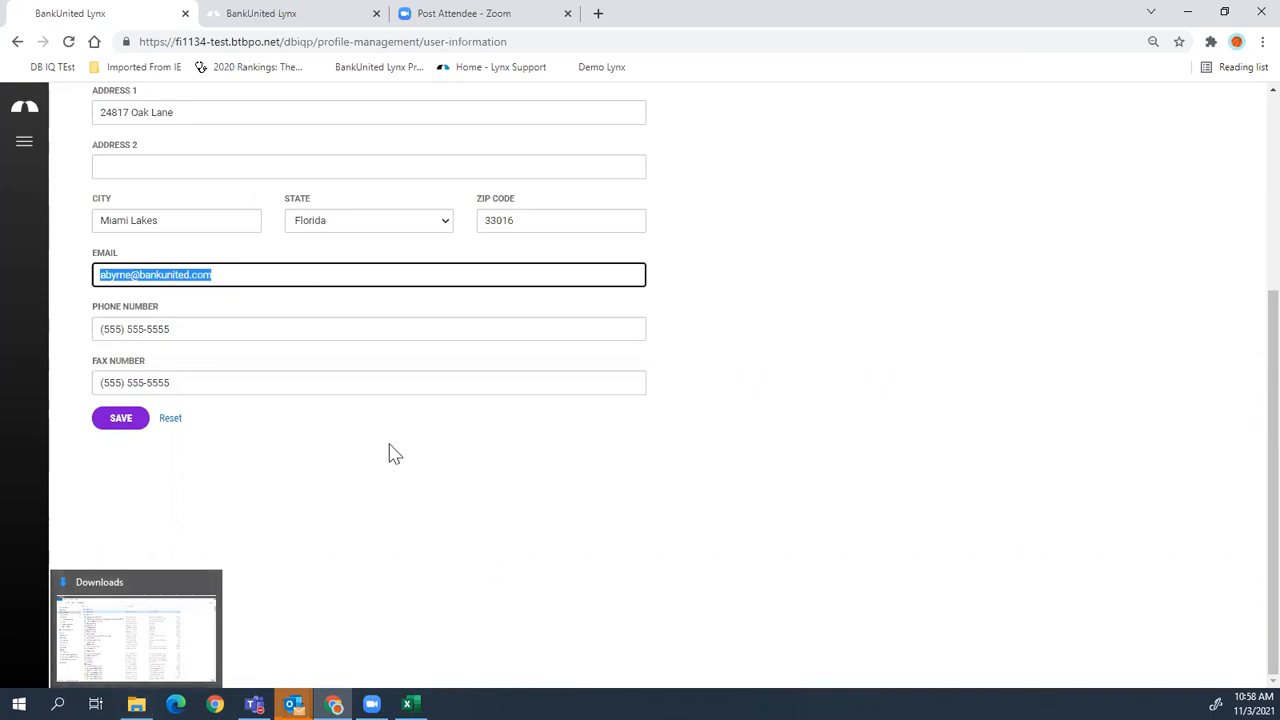
scroll(465, 557, "up", 3)
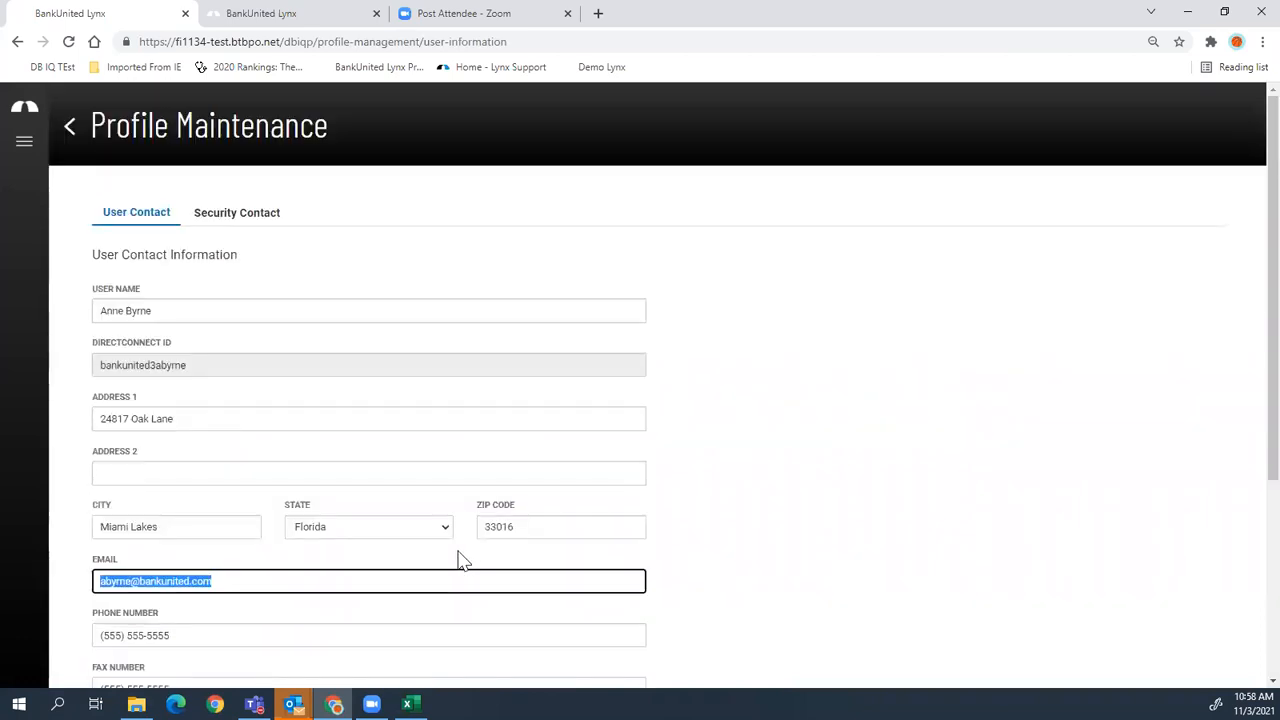
- Return to the Home dashboard via the logo
left_click(22, 146)
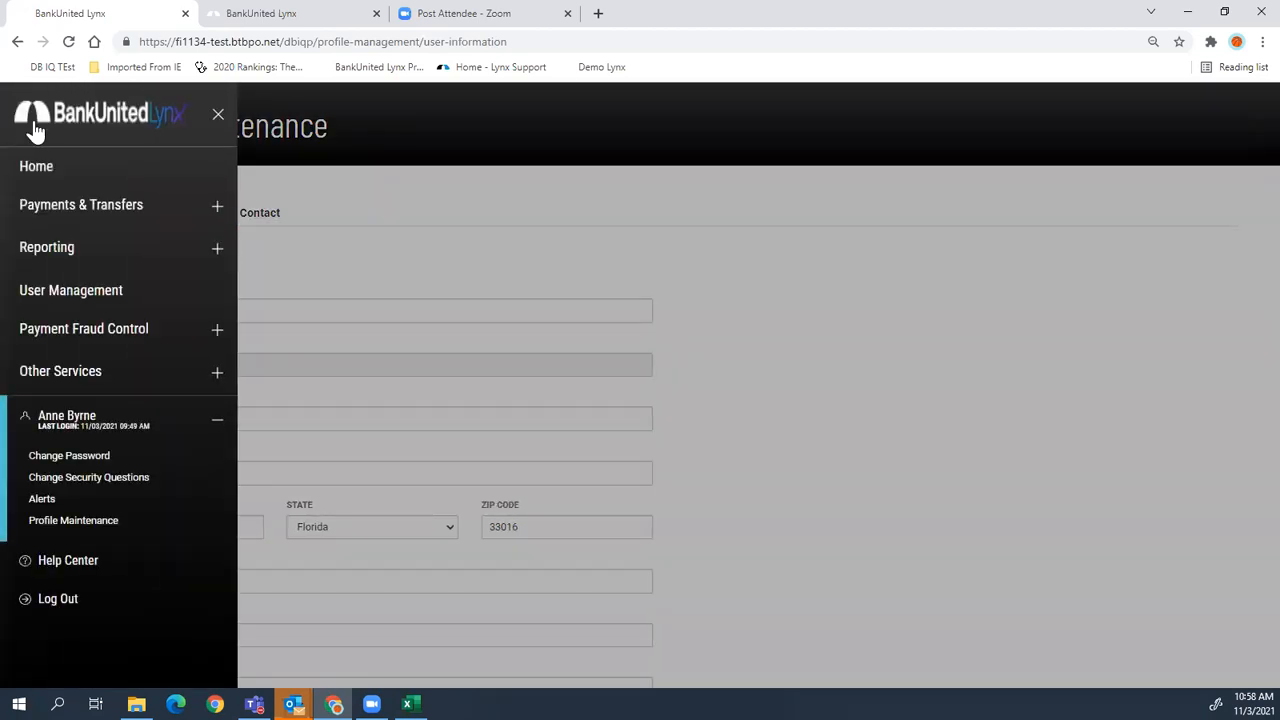
left_click(33, 125)
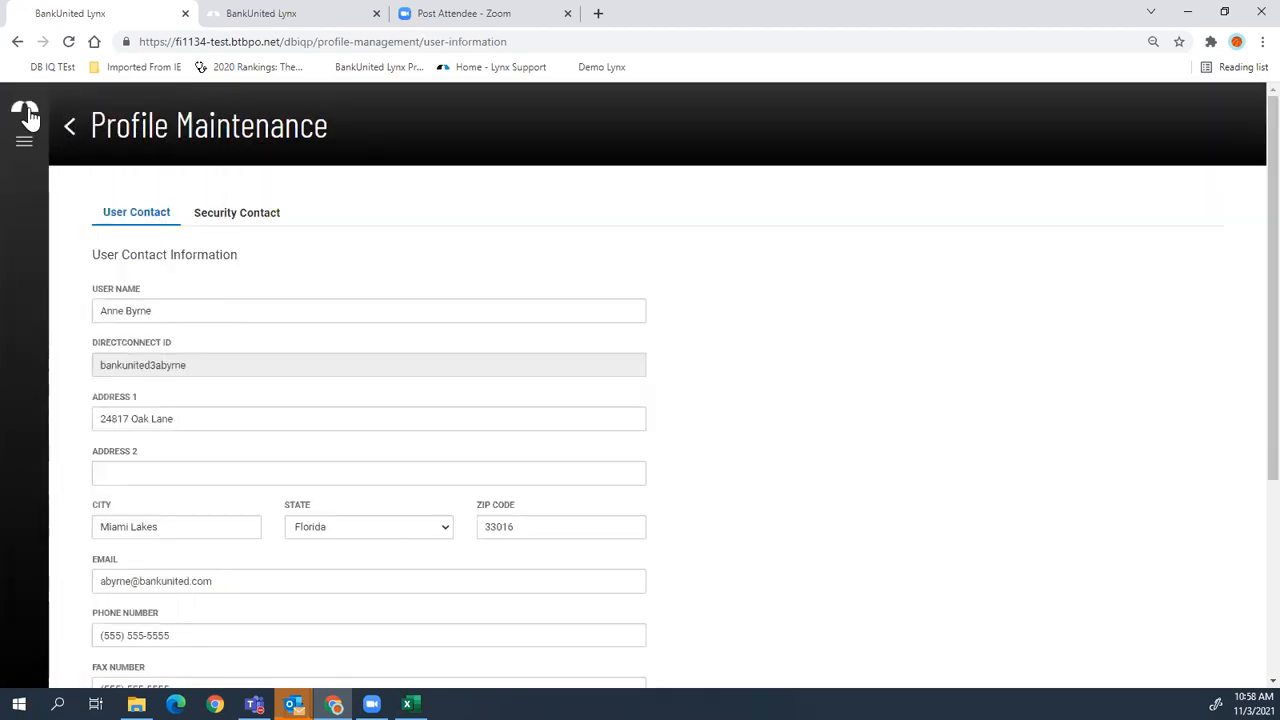
left_click(28, 112)
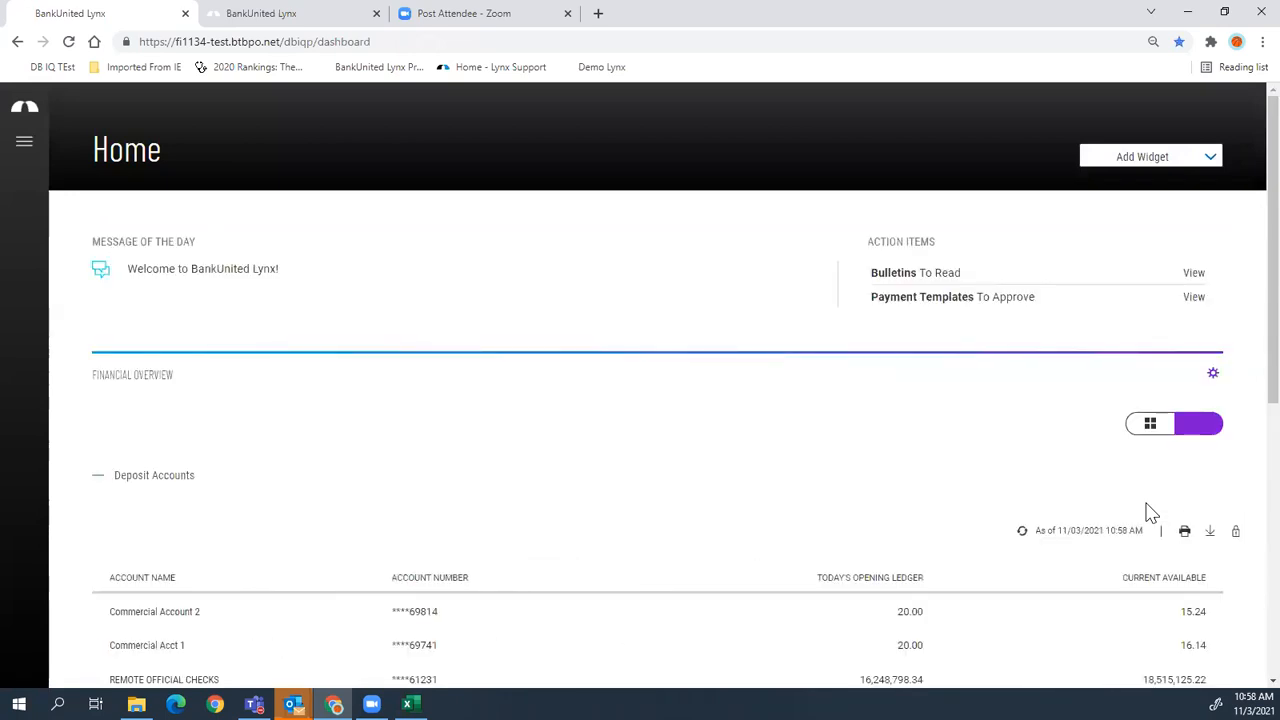